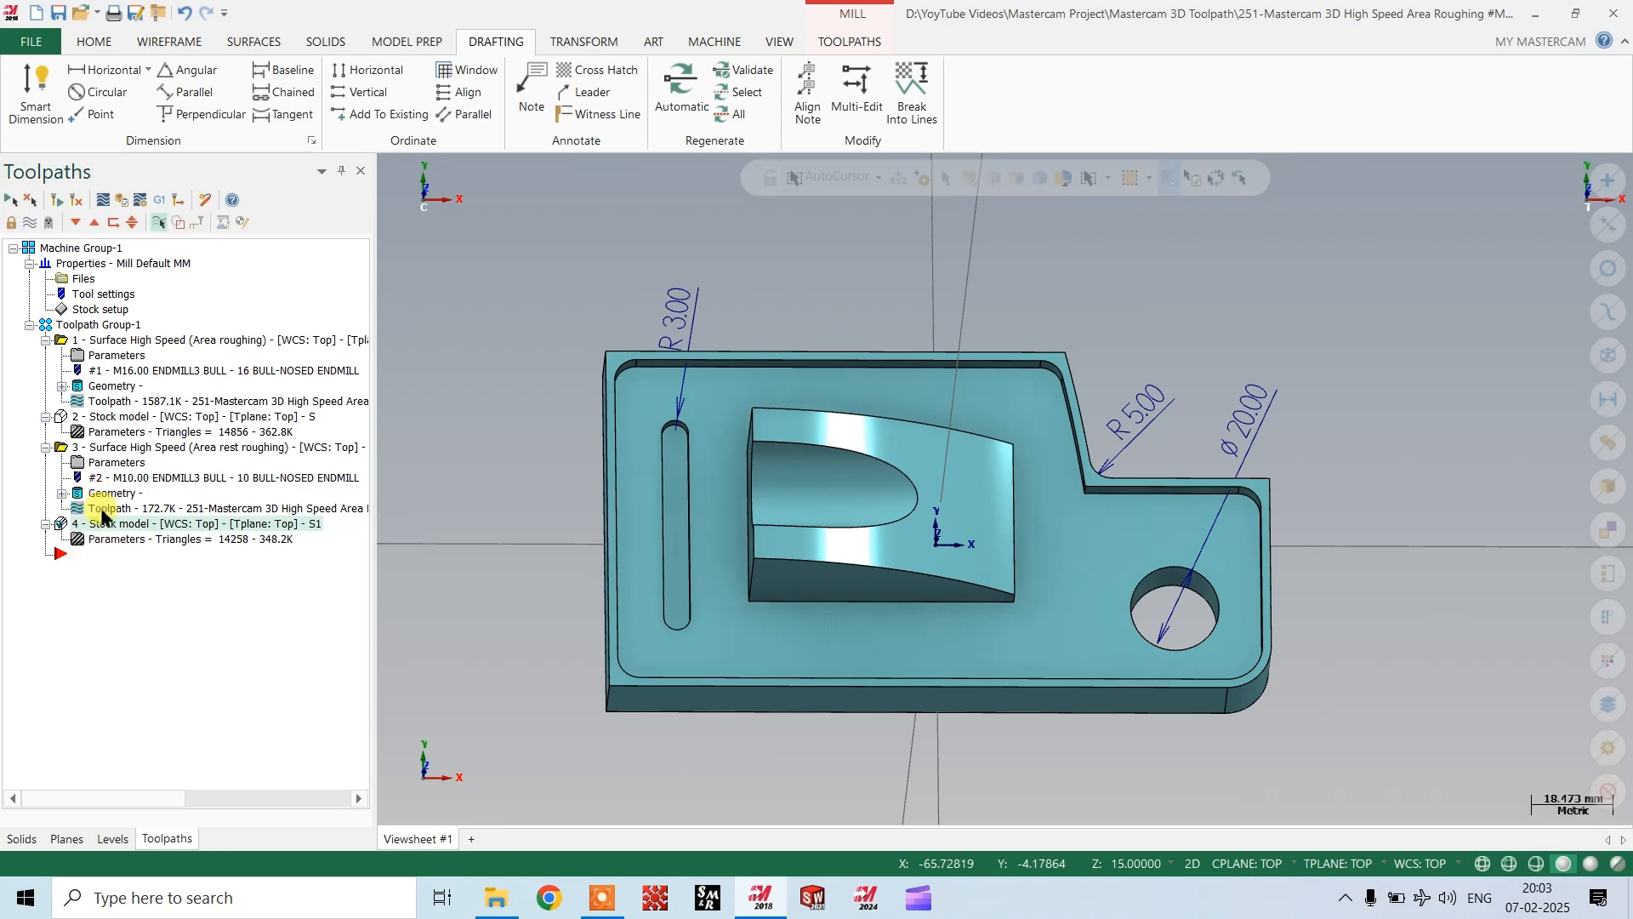
# Display the stock models of operations 2 and 4 in turn and examine the material left on the part.
pyautogui.click(87, 416)
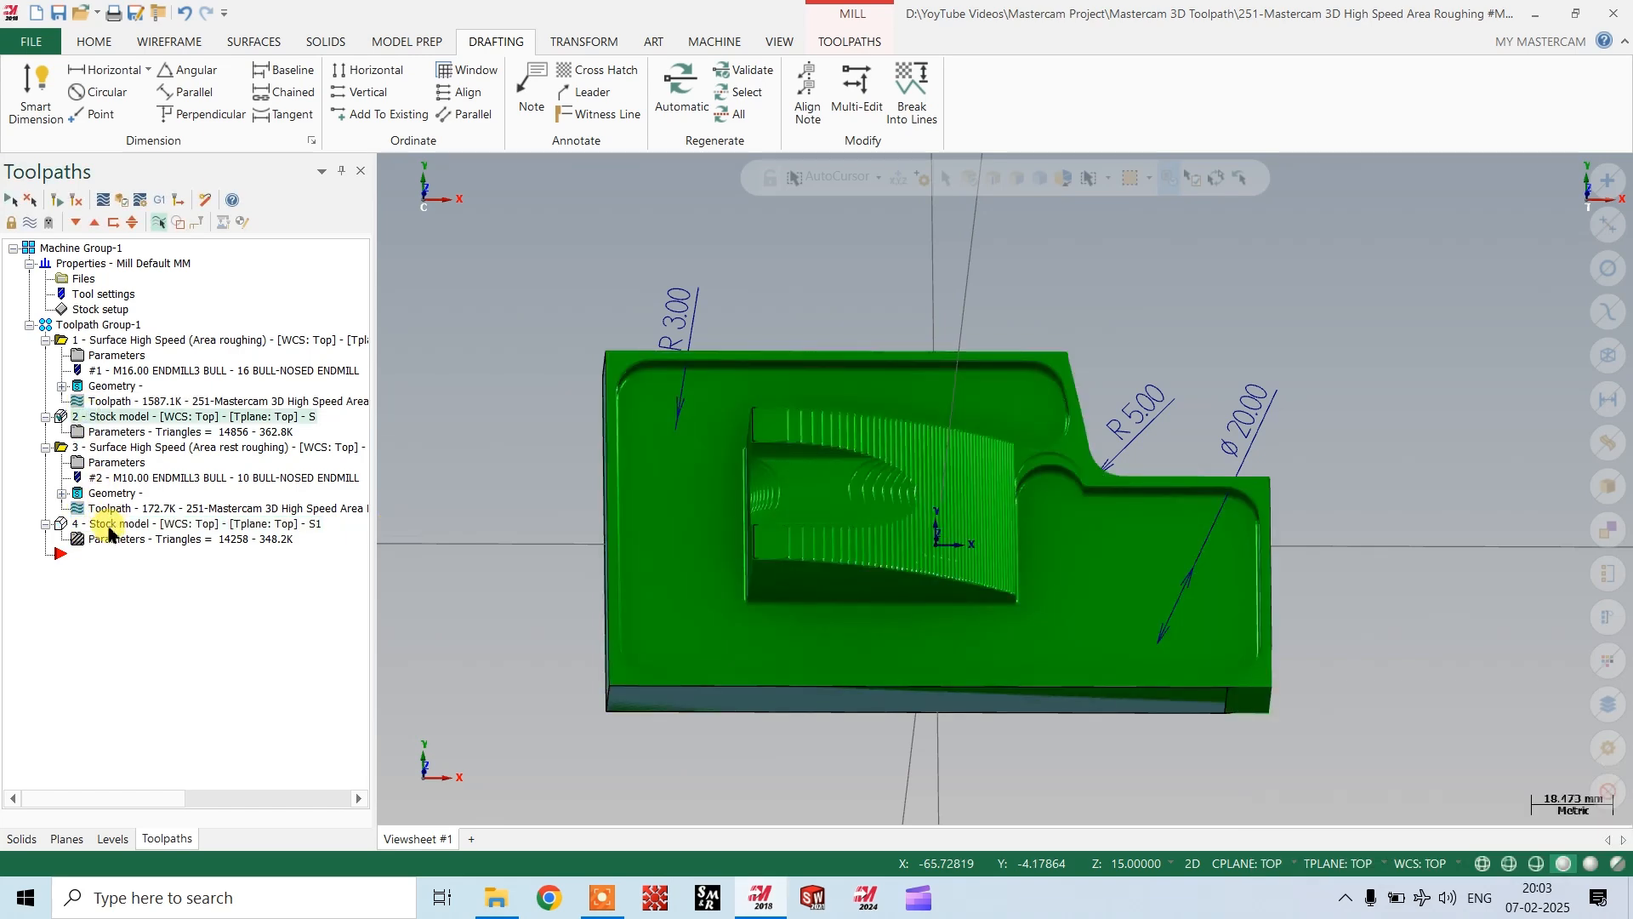
pyautogui.click(109, 526)
pyautogui.moveTo(839, 565); pyautogui.dragTo(934, 540, button='middle')
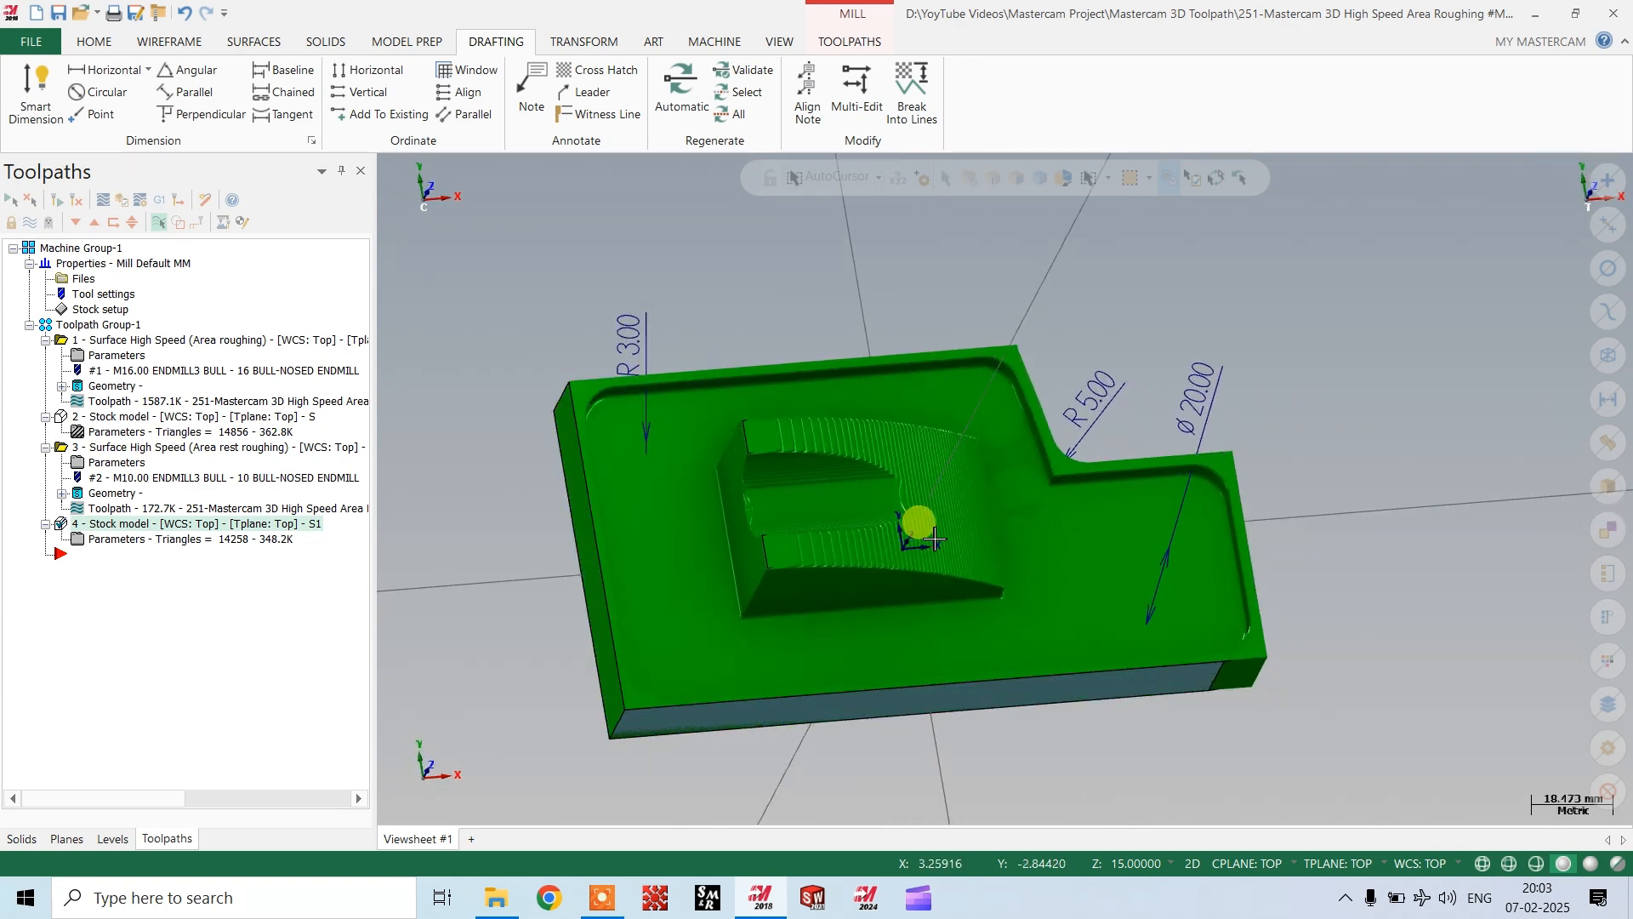
pyautogui.scroll(-1, 955, 493)
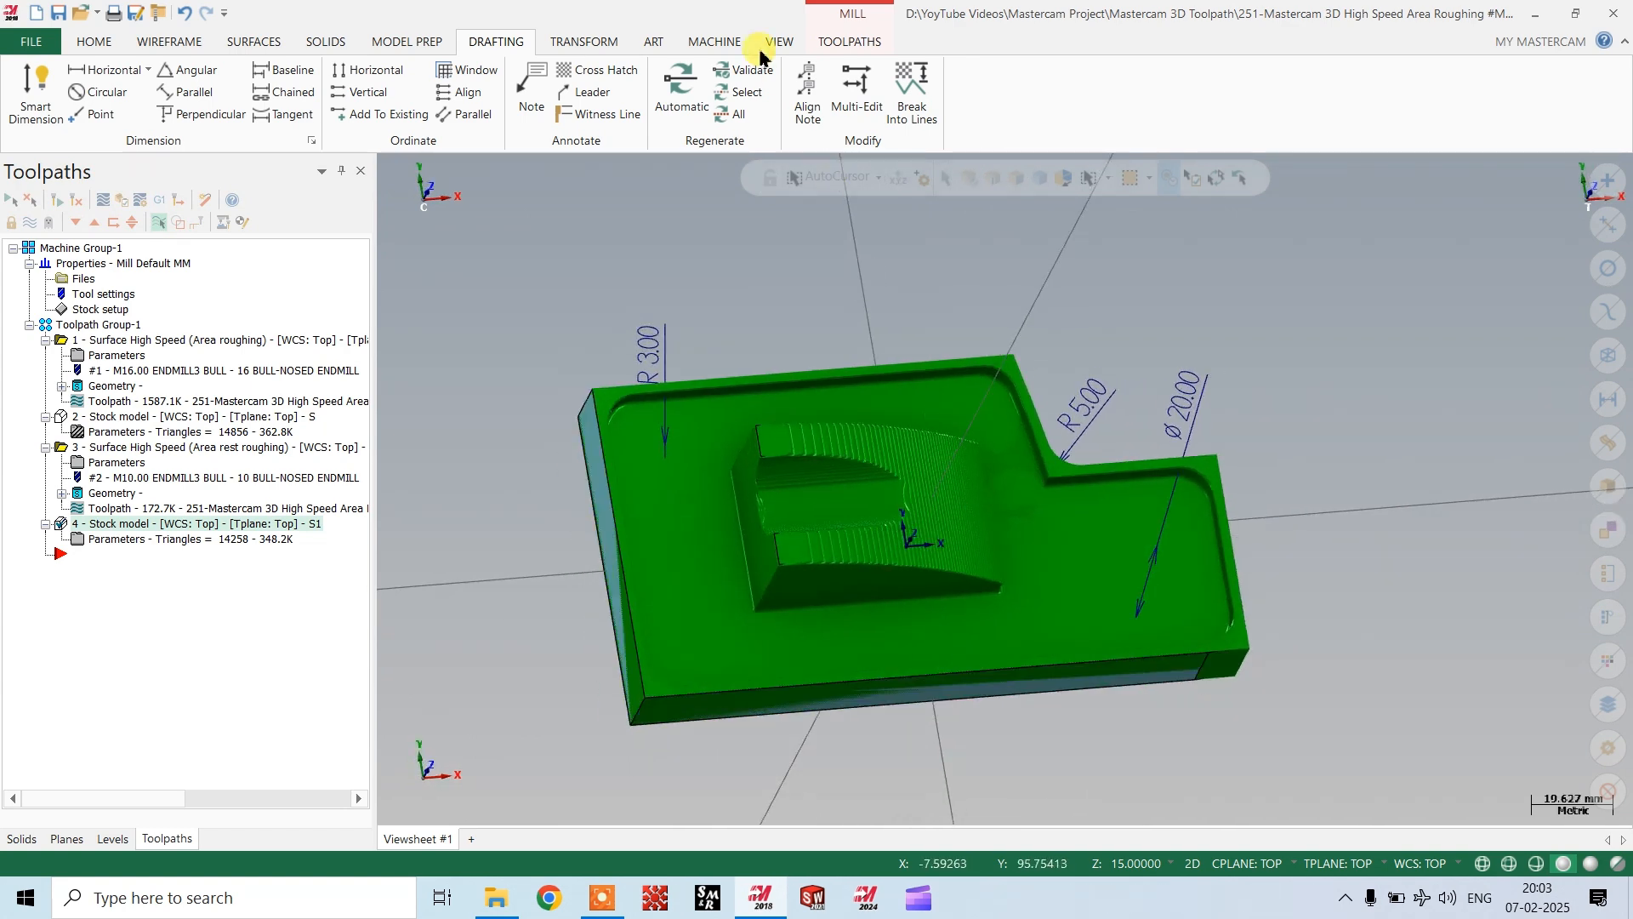
pyautogui.click(871, 44)
pyautogui.moveTo(911, 467); pyautogui.dragTo(884, 464, button='middle')
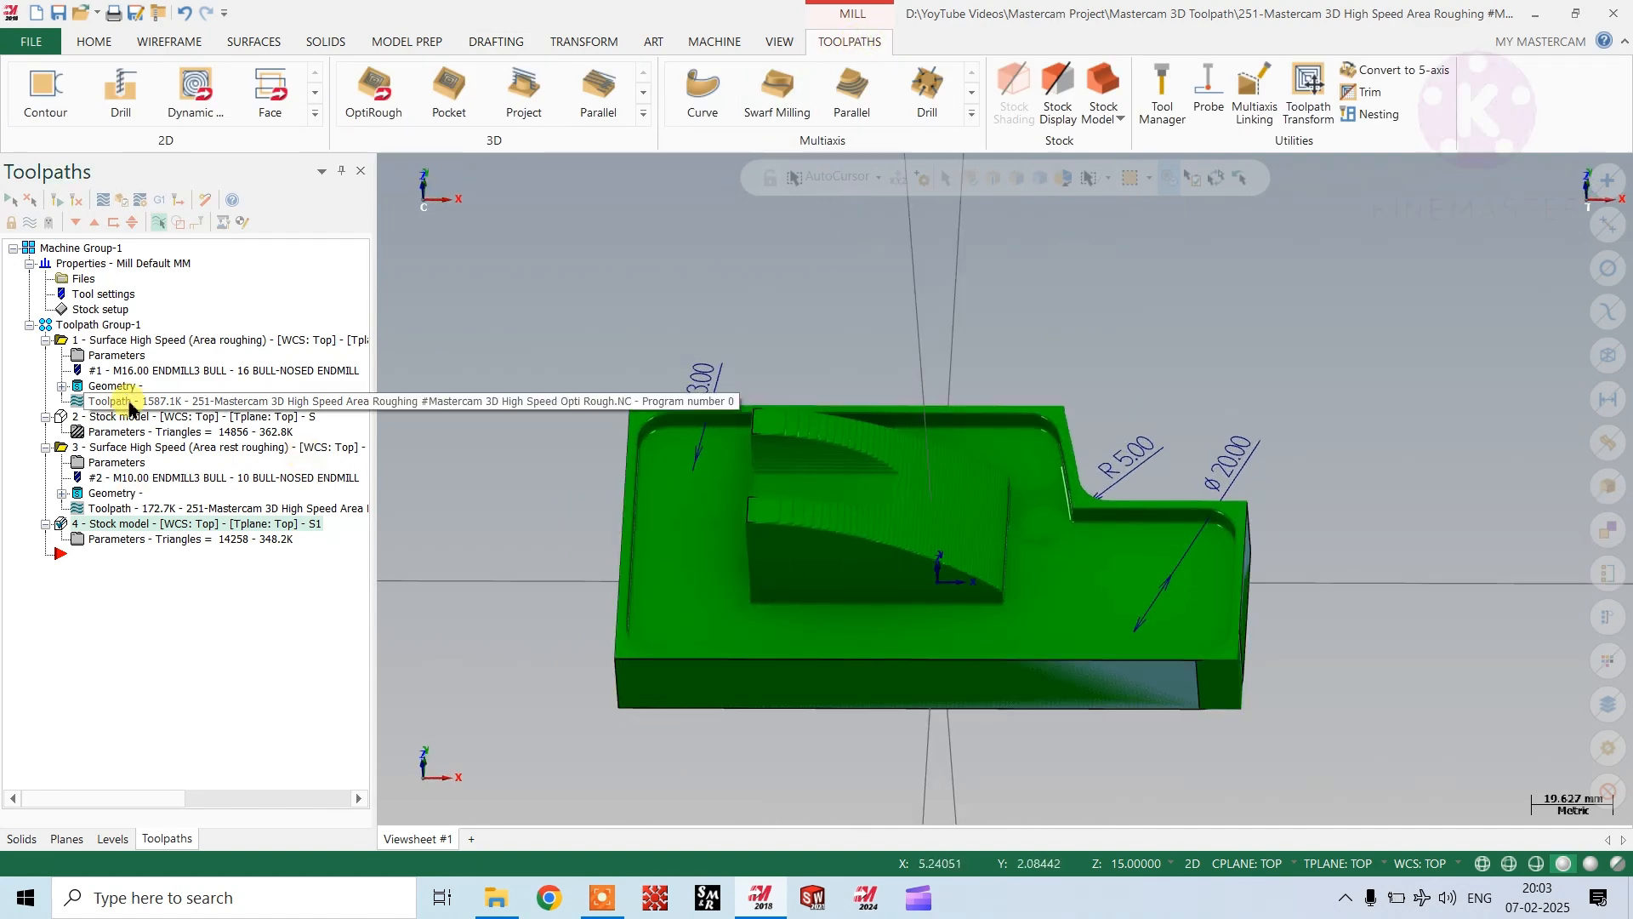
# Hide the stock model and examine the narrow R3 slot on the bare part.
pyautogui.click(30, 222)
pyautogui.scroll(1, 967, 503)
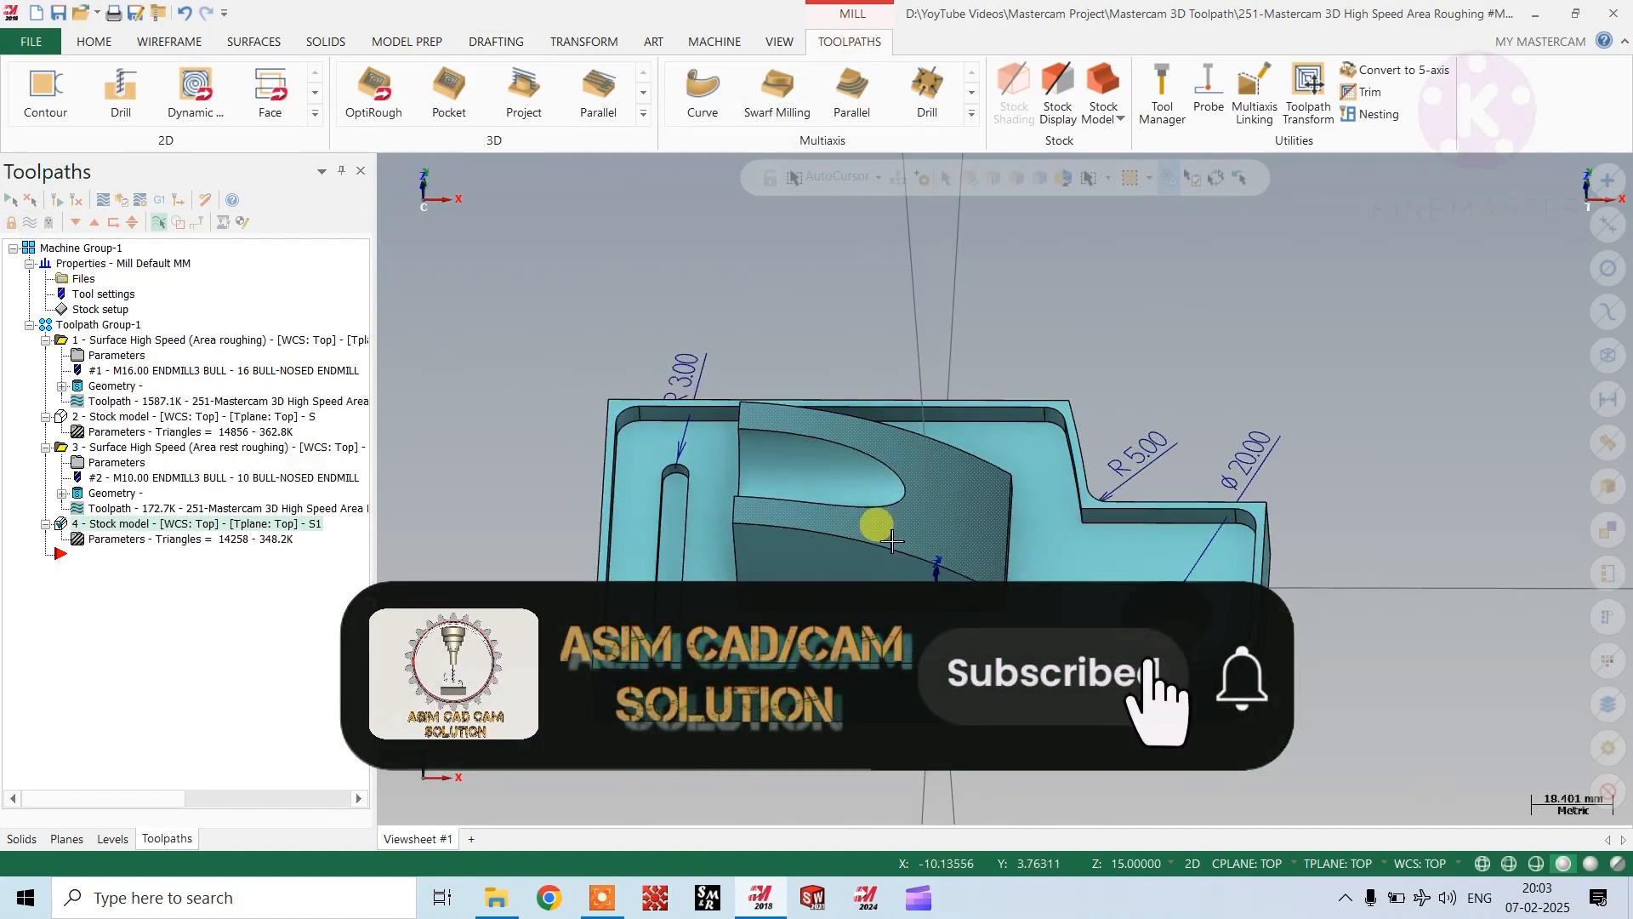
pyautogui.moveTo(892, 541); pyautogui.dragTo(652, 486, button='middle')
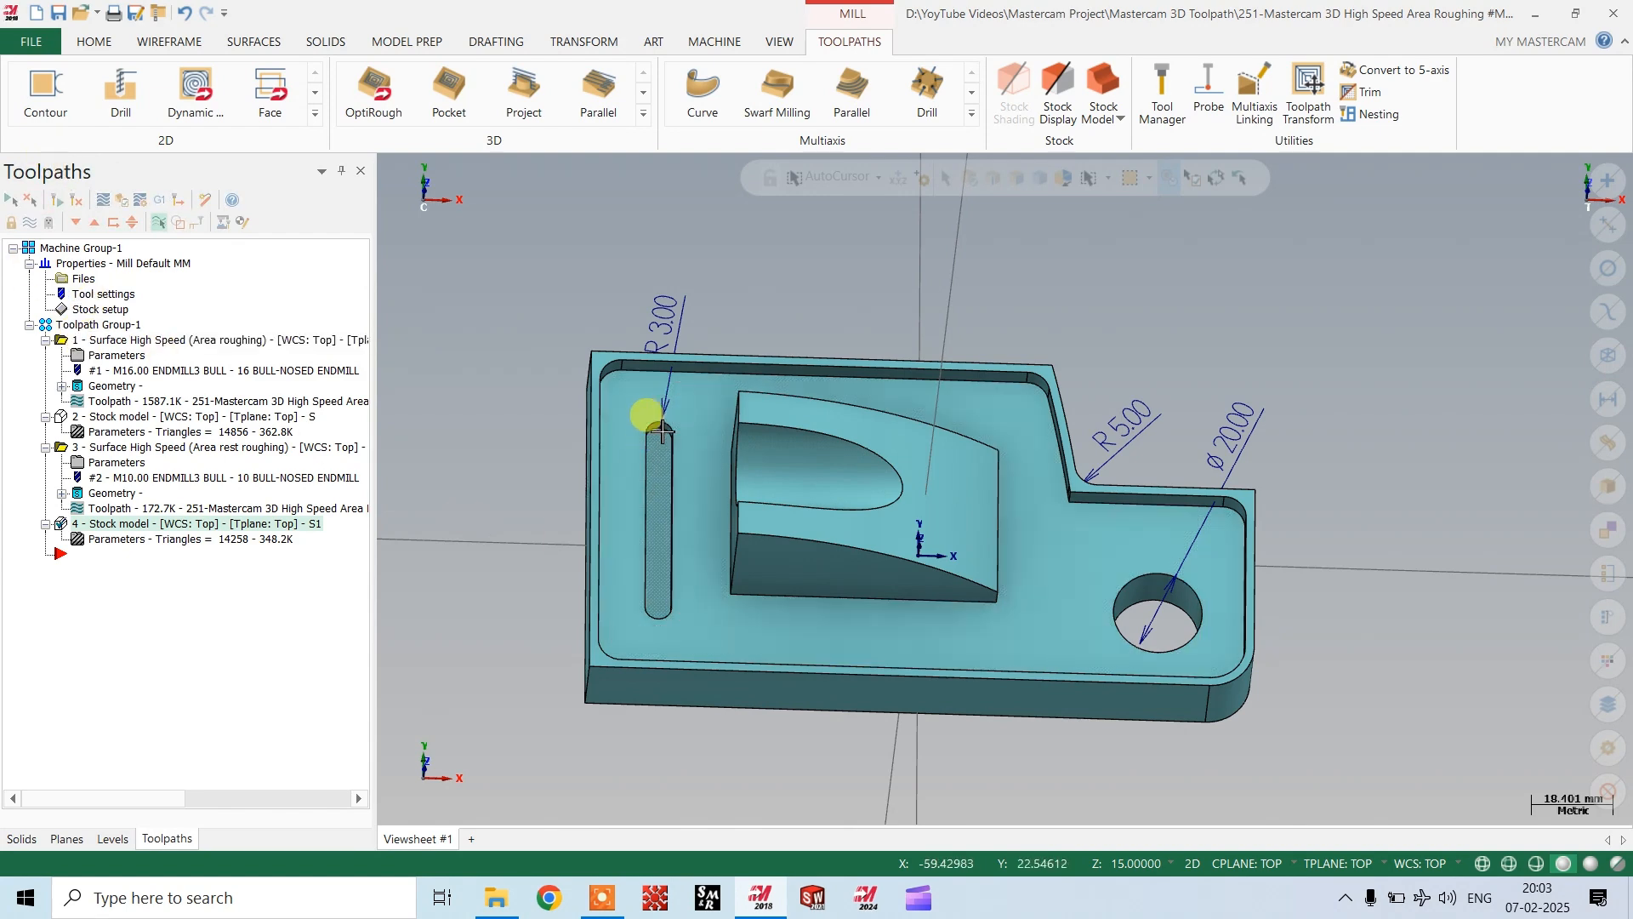
pyautogui.moveTo(594, 449)
pyautogui.mouseDown(button='middle')
pyautogui.moveTo(700, 420)
pyautogui.moveTo(694, 464)
pyautogui.mouseUp(button='middle')
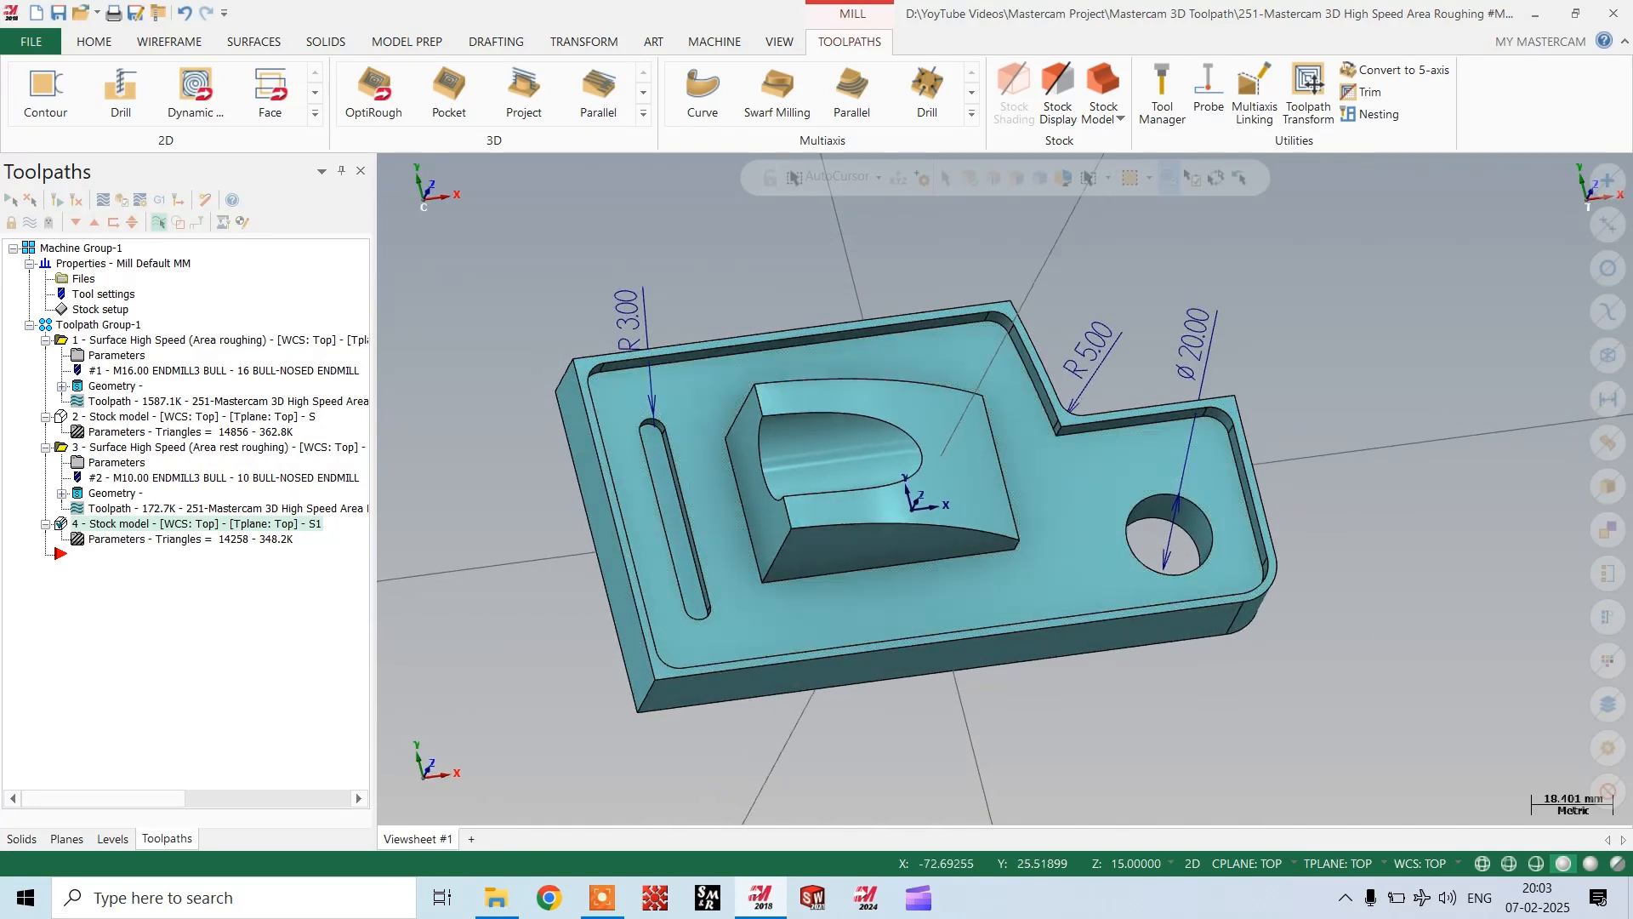
# Start a 2D Contour toolpath and chain the R3 slot's long straight edge nearest the raised block as a single solid edge.
pyautogui.click(52, 102)
pyautogui.click(108, 405)
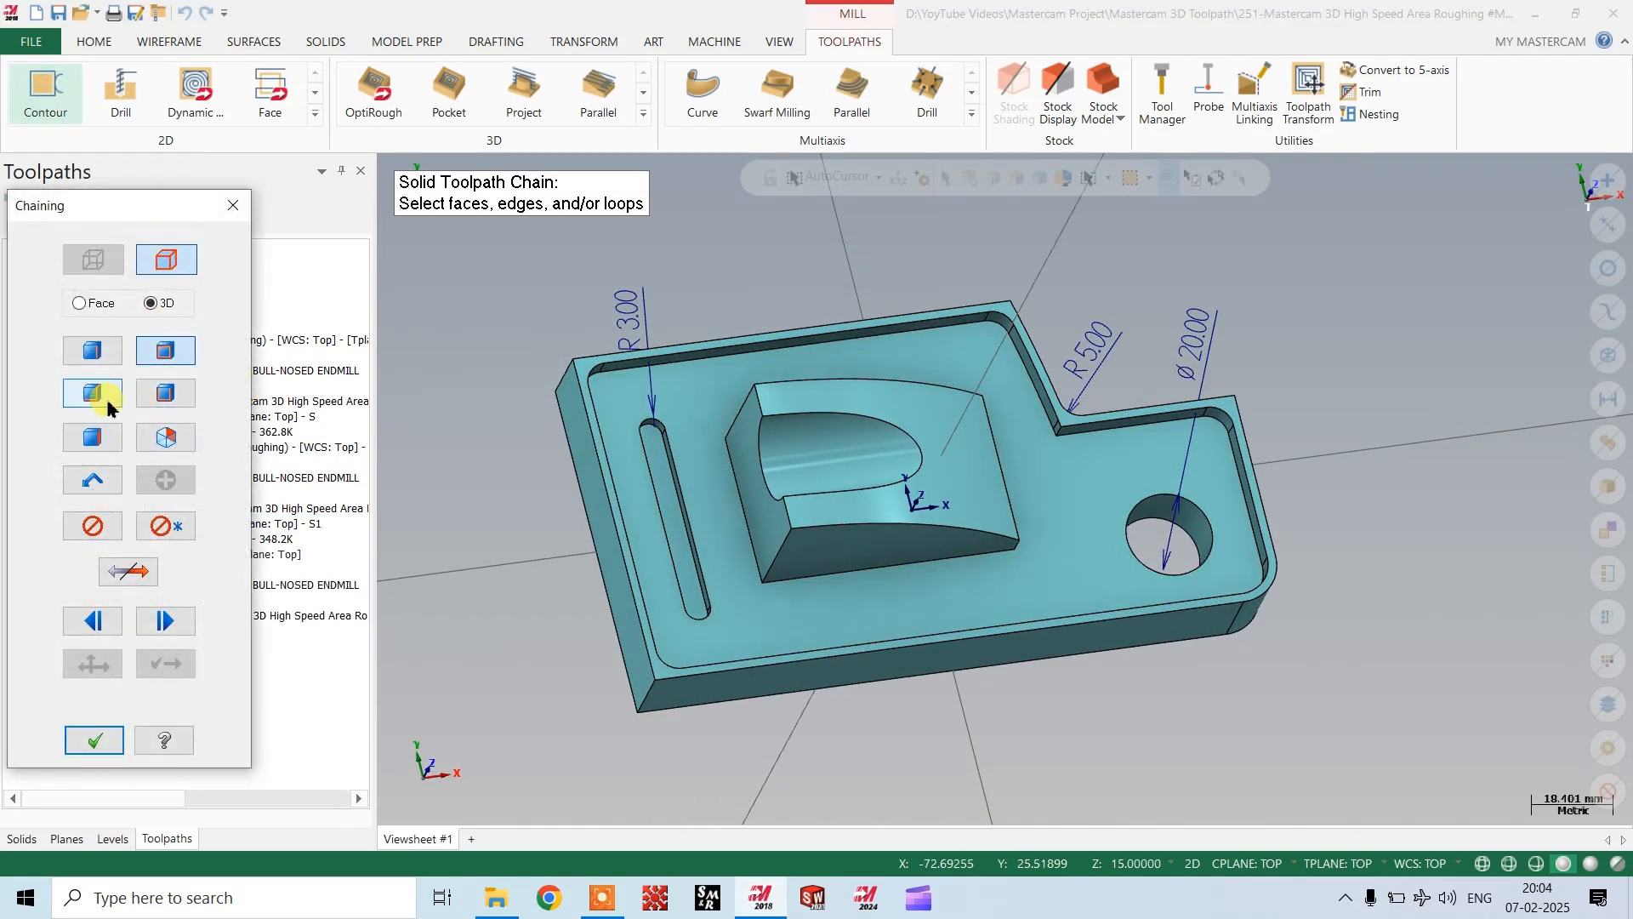
pyautogui.click(96, 352)
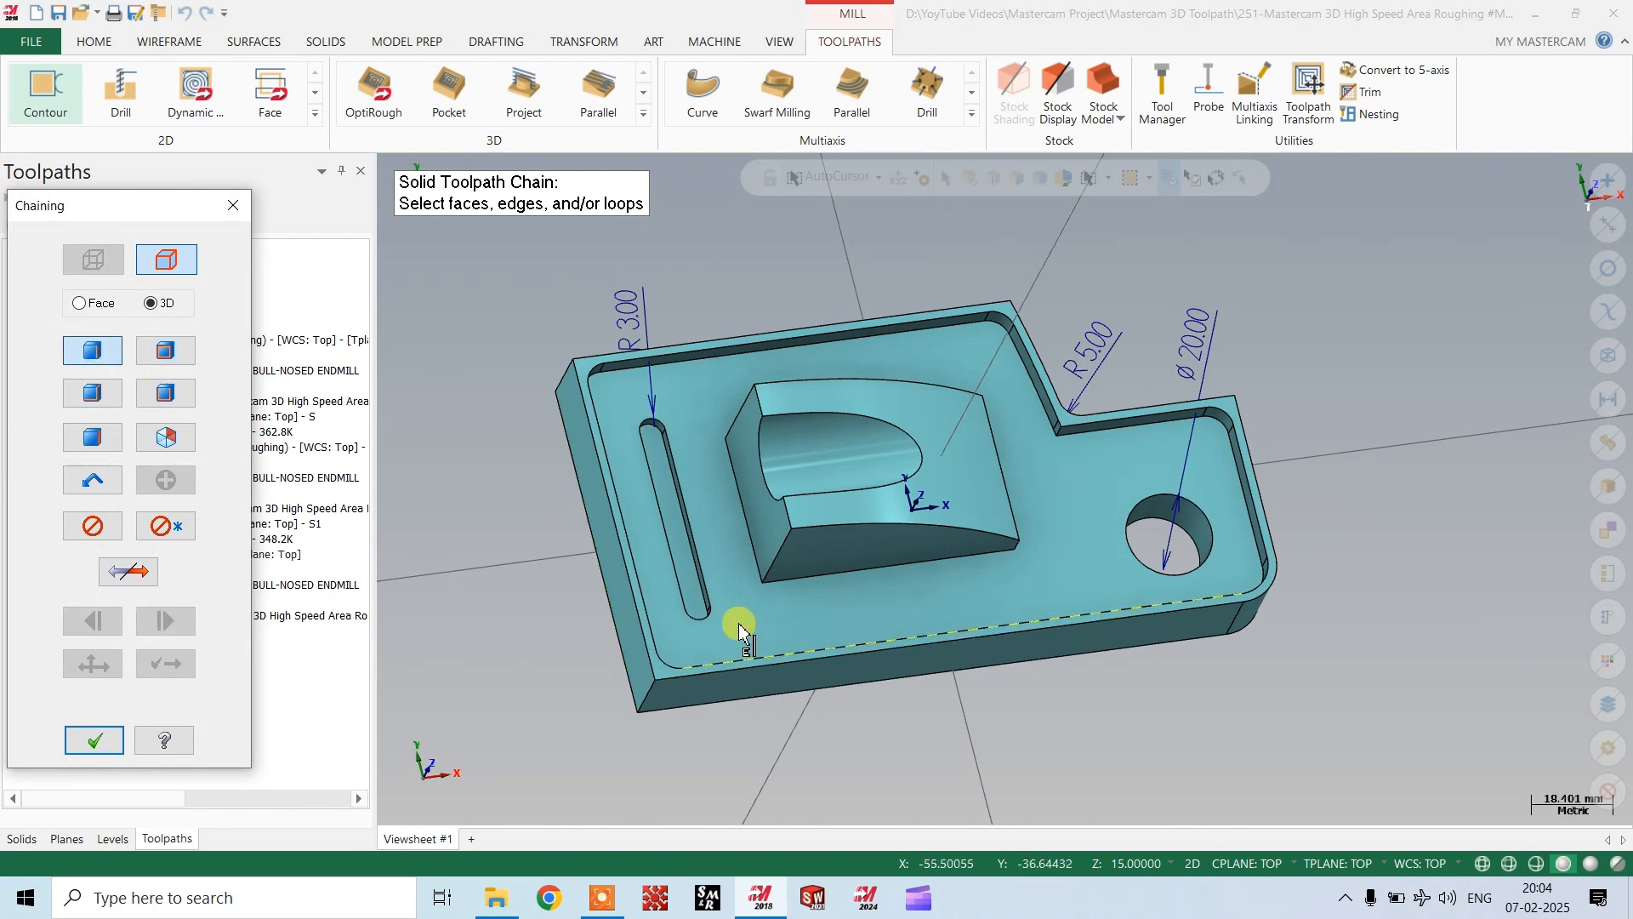
pyautogui.click(703, 600)
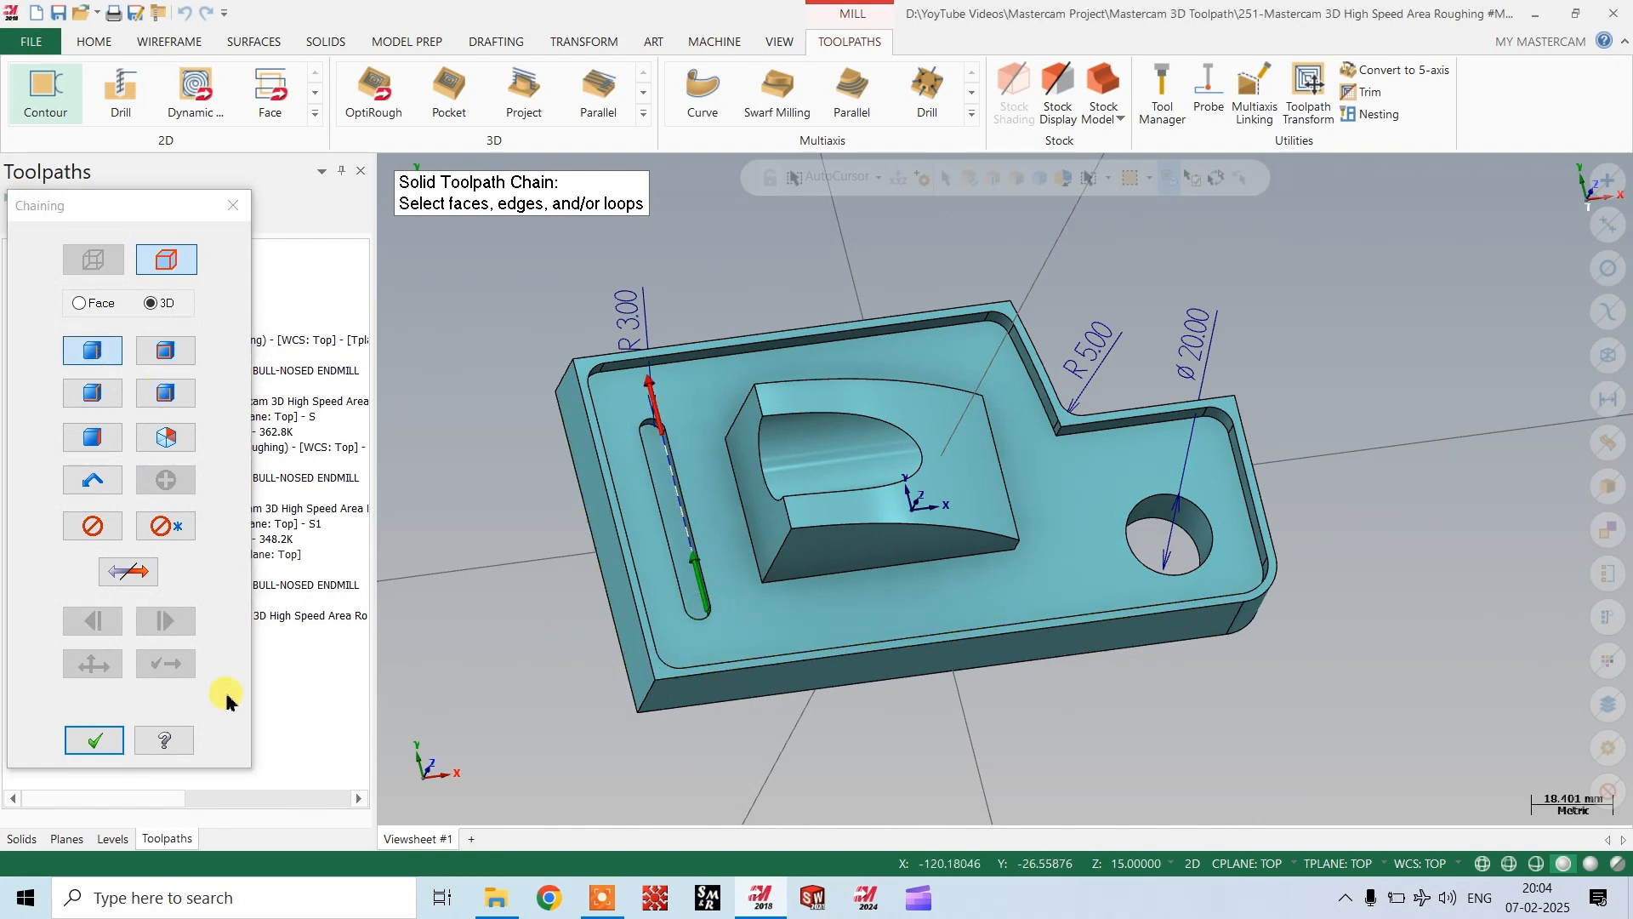
pyautogui.click(127, 742)
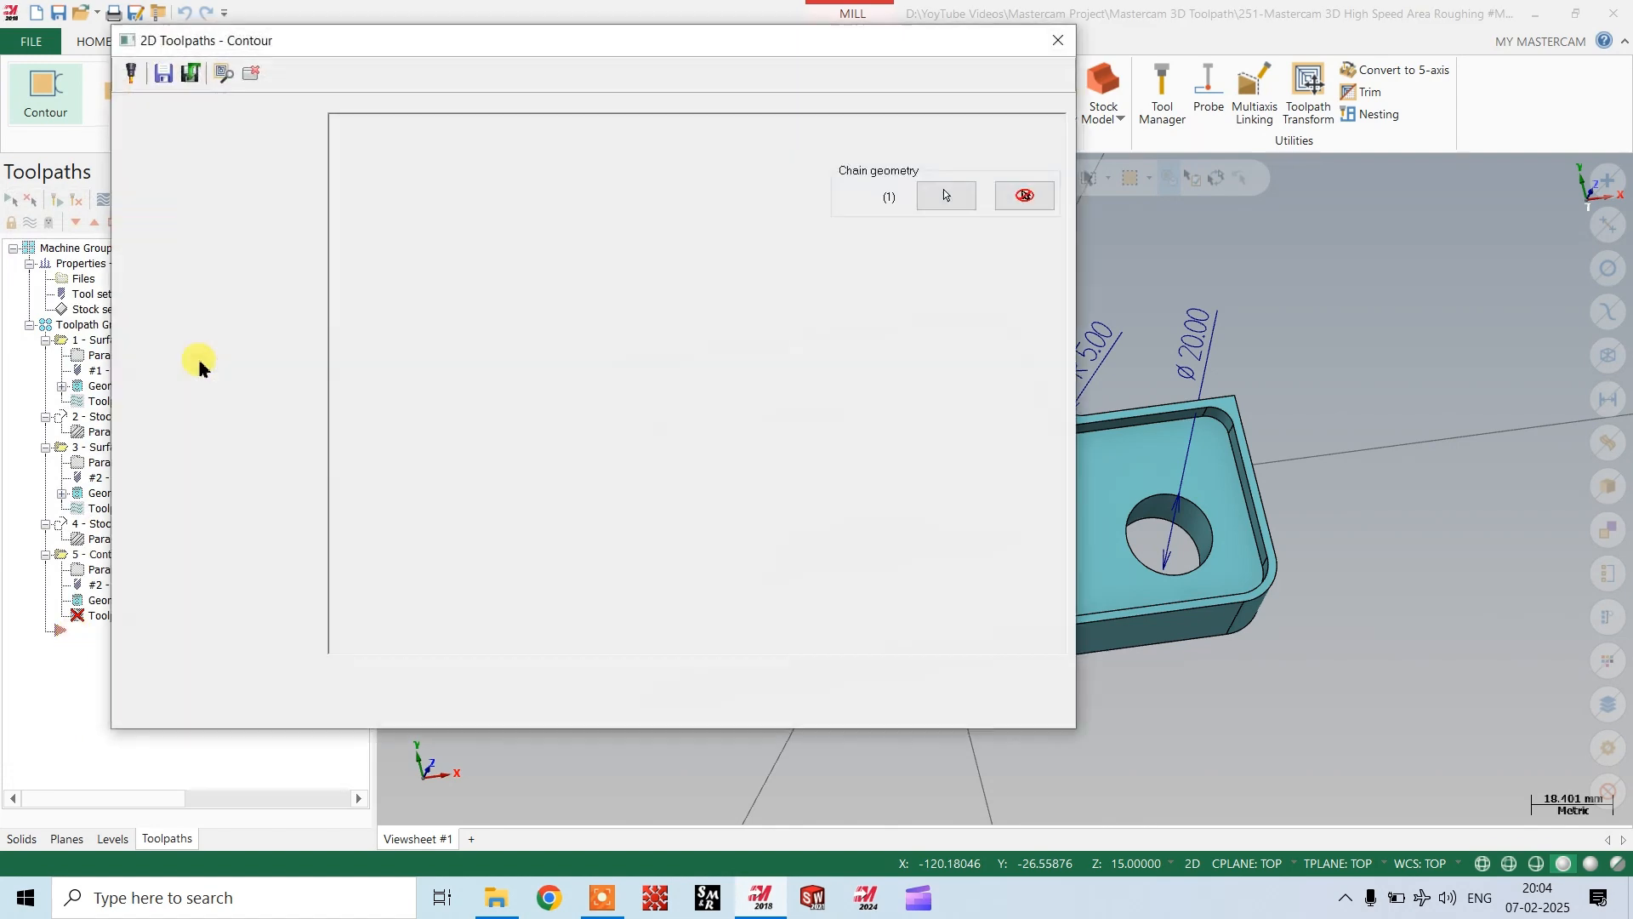
# Create a flat end mill for the contour with a 6 mm cutting diameter and a 60 mm overall length.
pyautogui.click(192, 124)
pyautogui.click(170, 138)
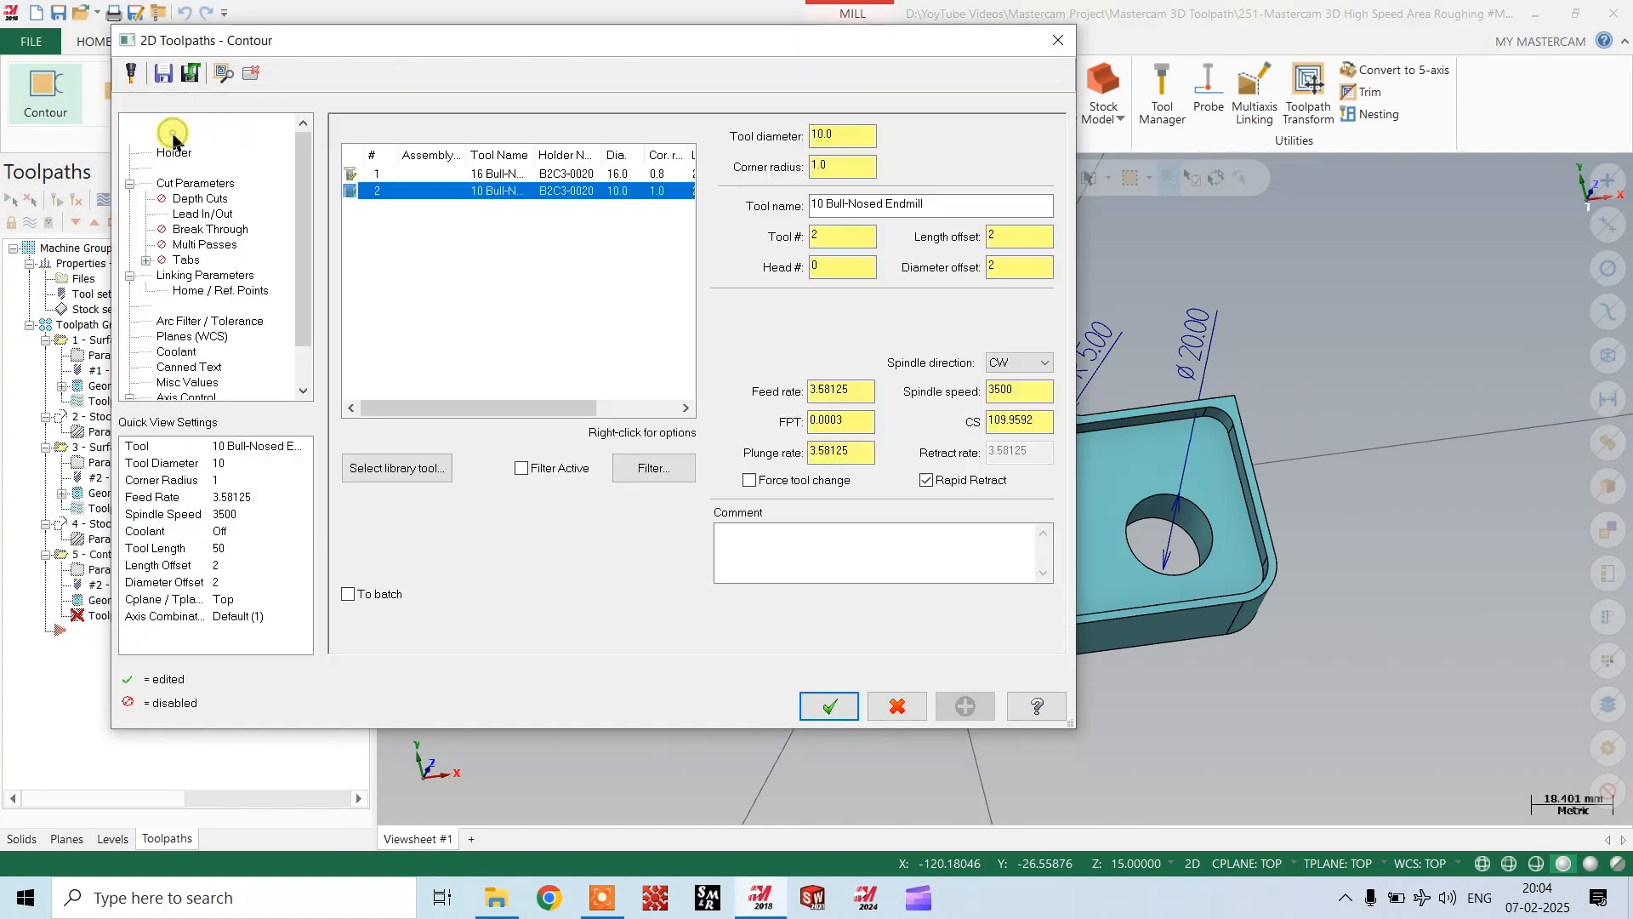
pyautogui.rightClick(468, 240)
pyautogui.click(526, 271)
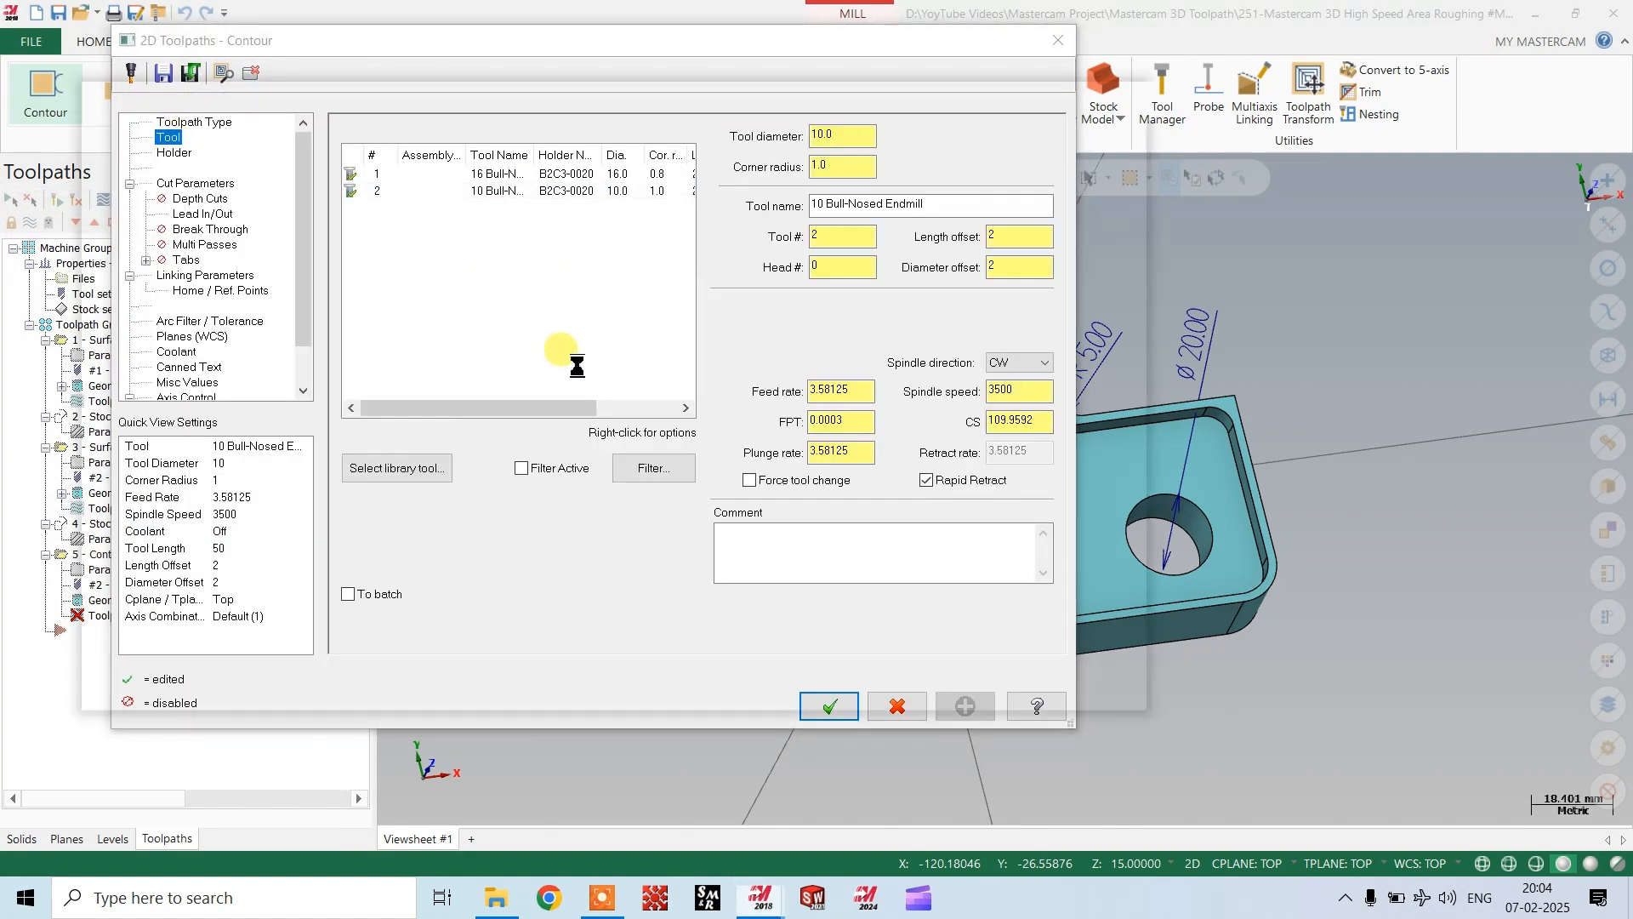
pyautogui.click(979, 687)
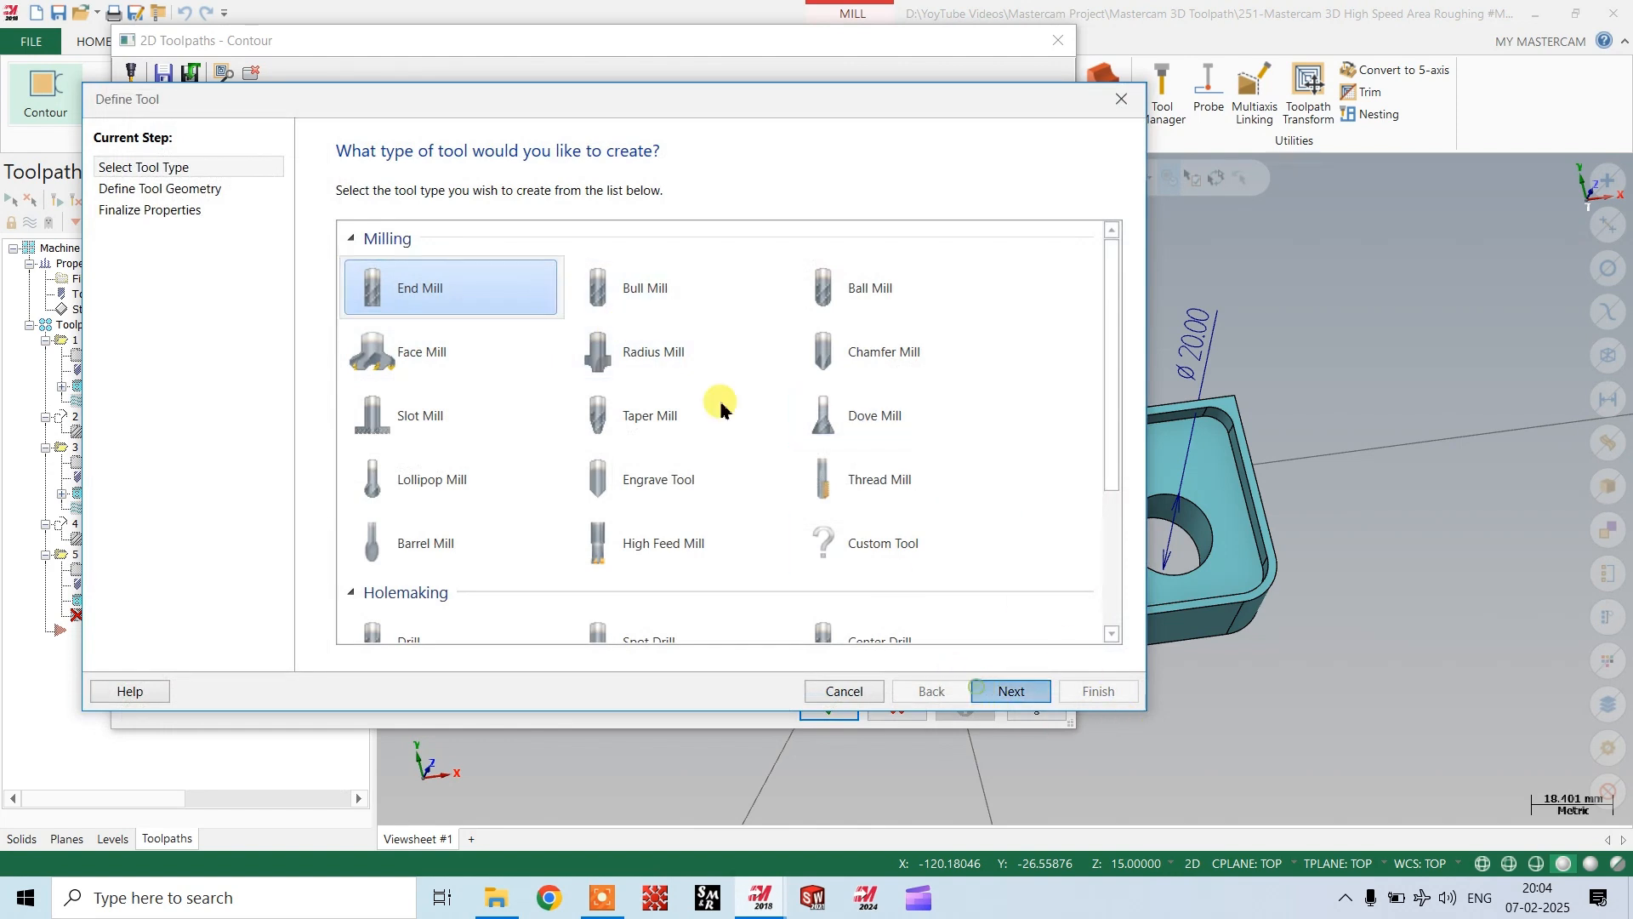
pyautogui.write('6')
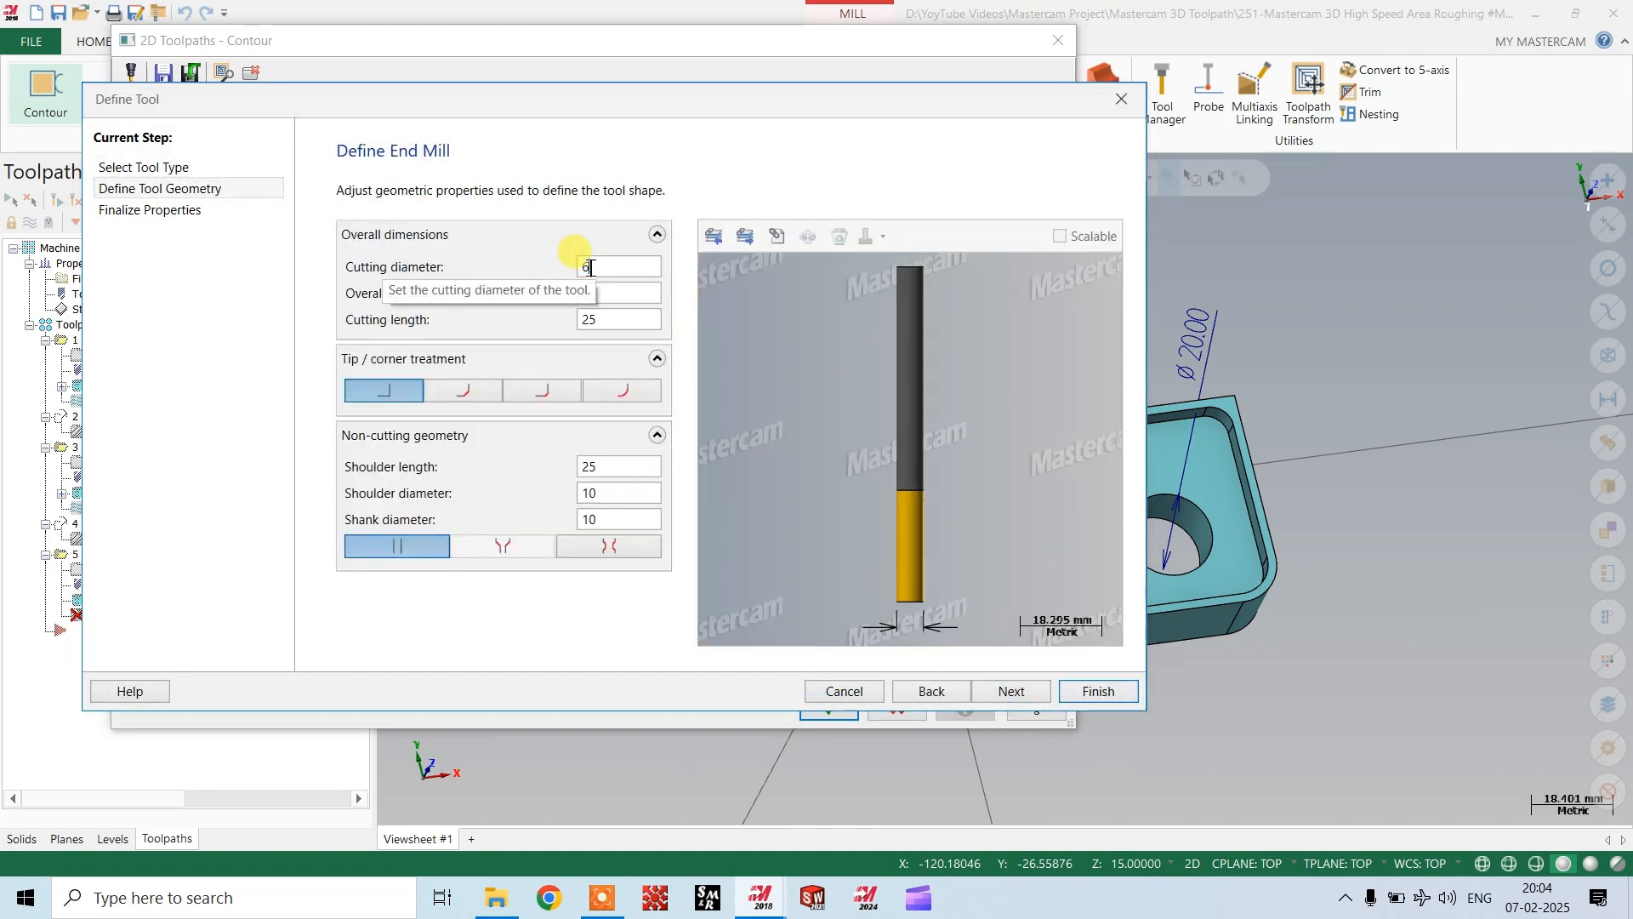
pyautogui.press('Tab')
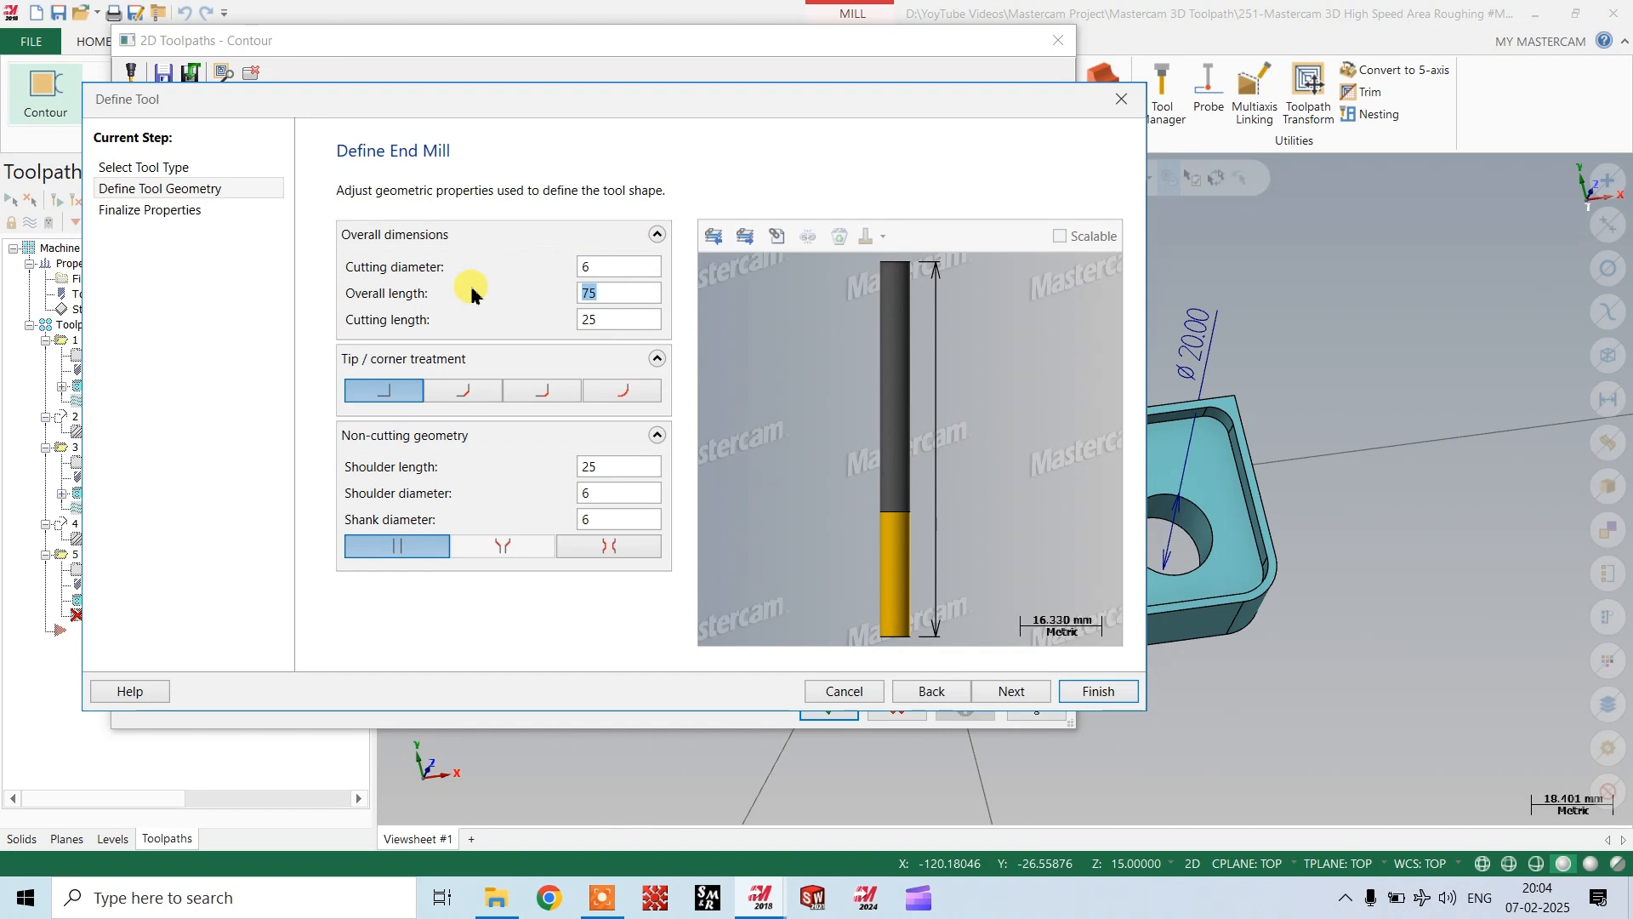
pyautogui.write('60')
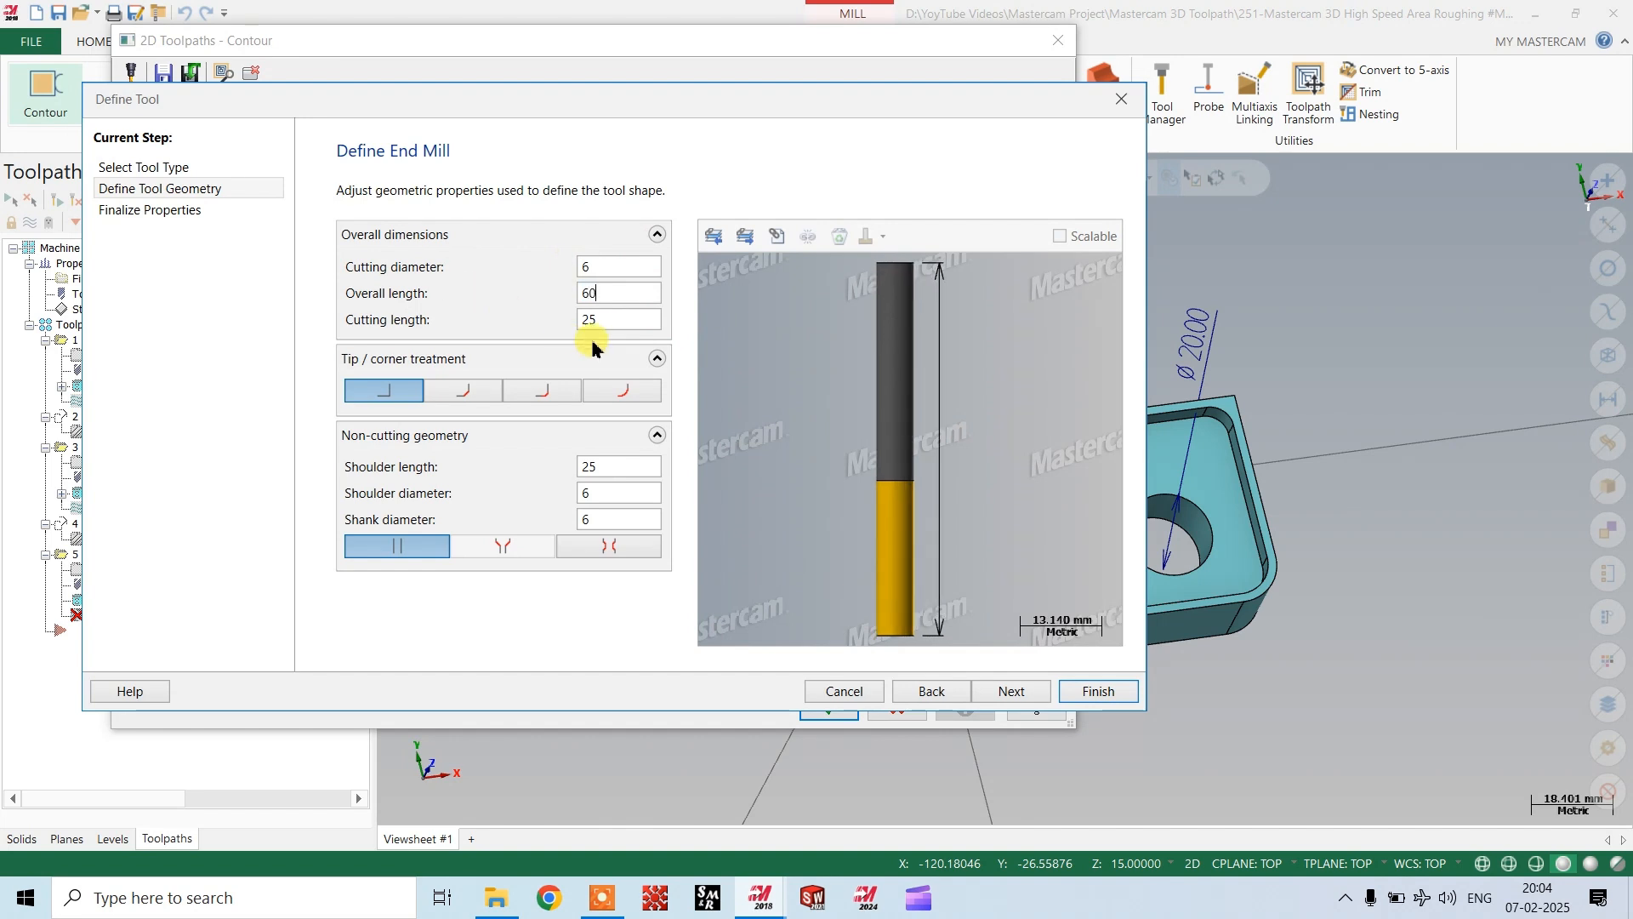
pyautogui.click(1011, 694)
pyautogui.click(1091, 689)
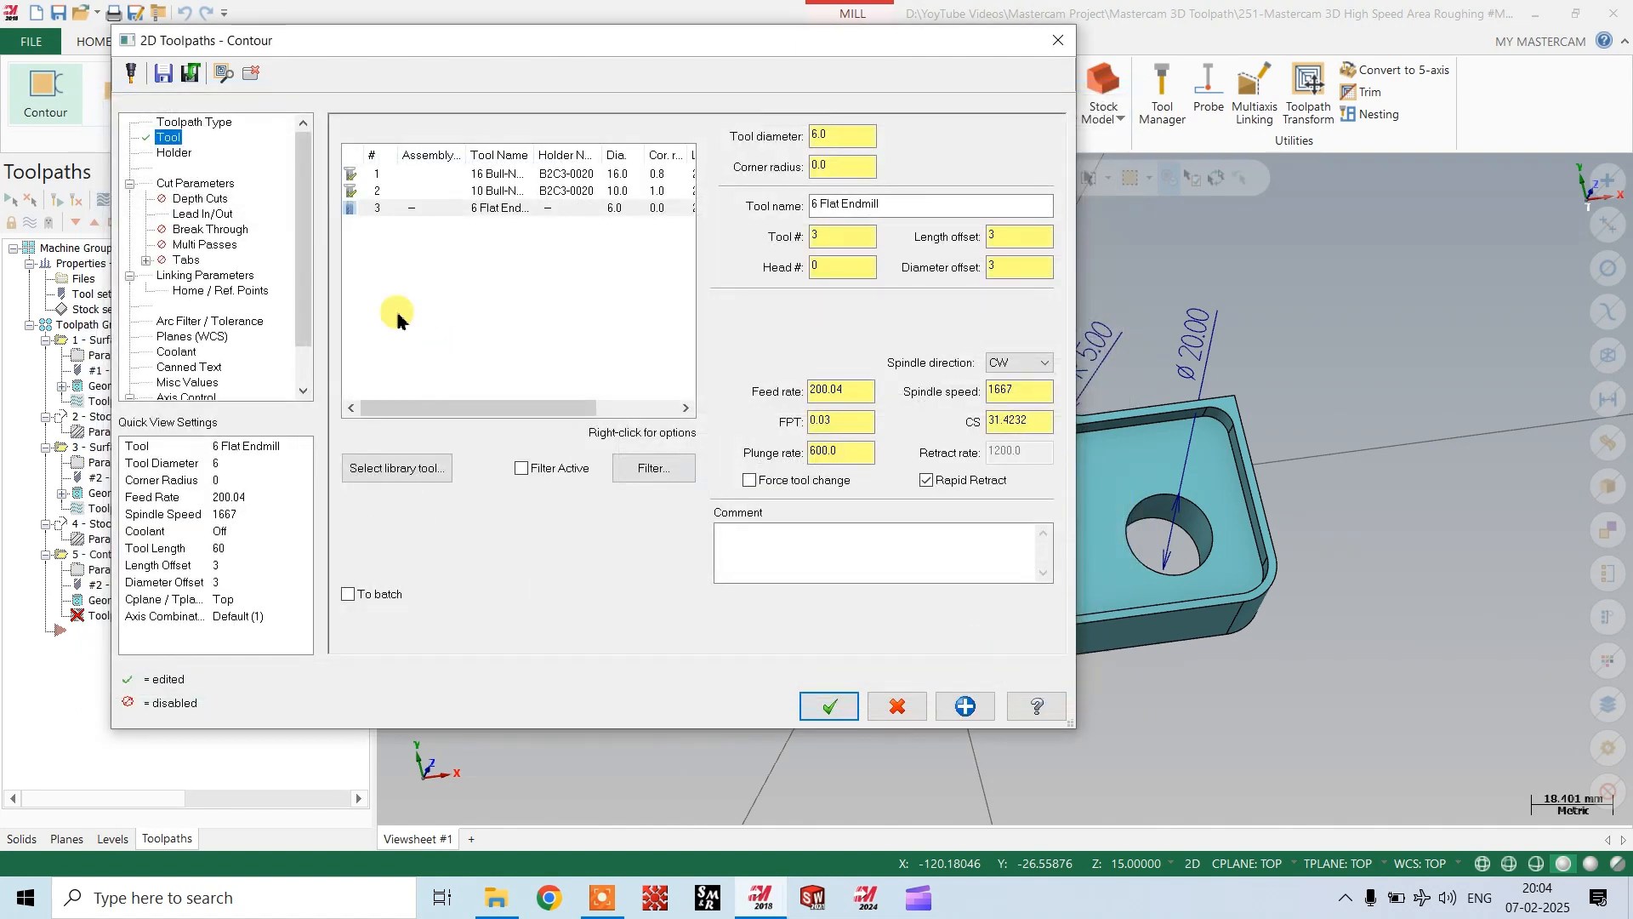
# Keep Computer compensation, set the contour type to Ramp with depth motion and a 0.3 mm ramp depth, and disable Lead In/Out.
pyautogui.click(194, 183)
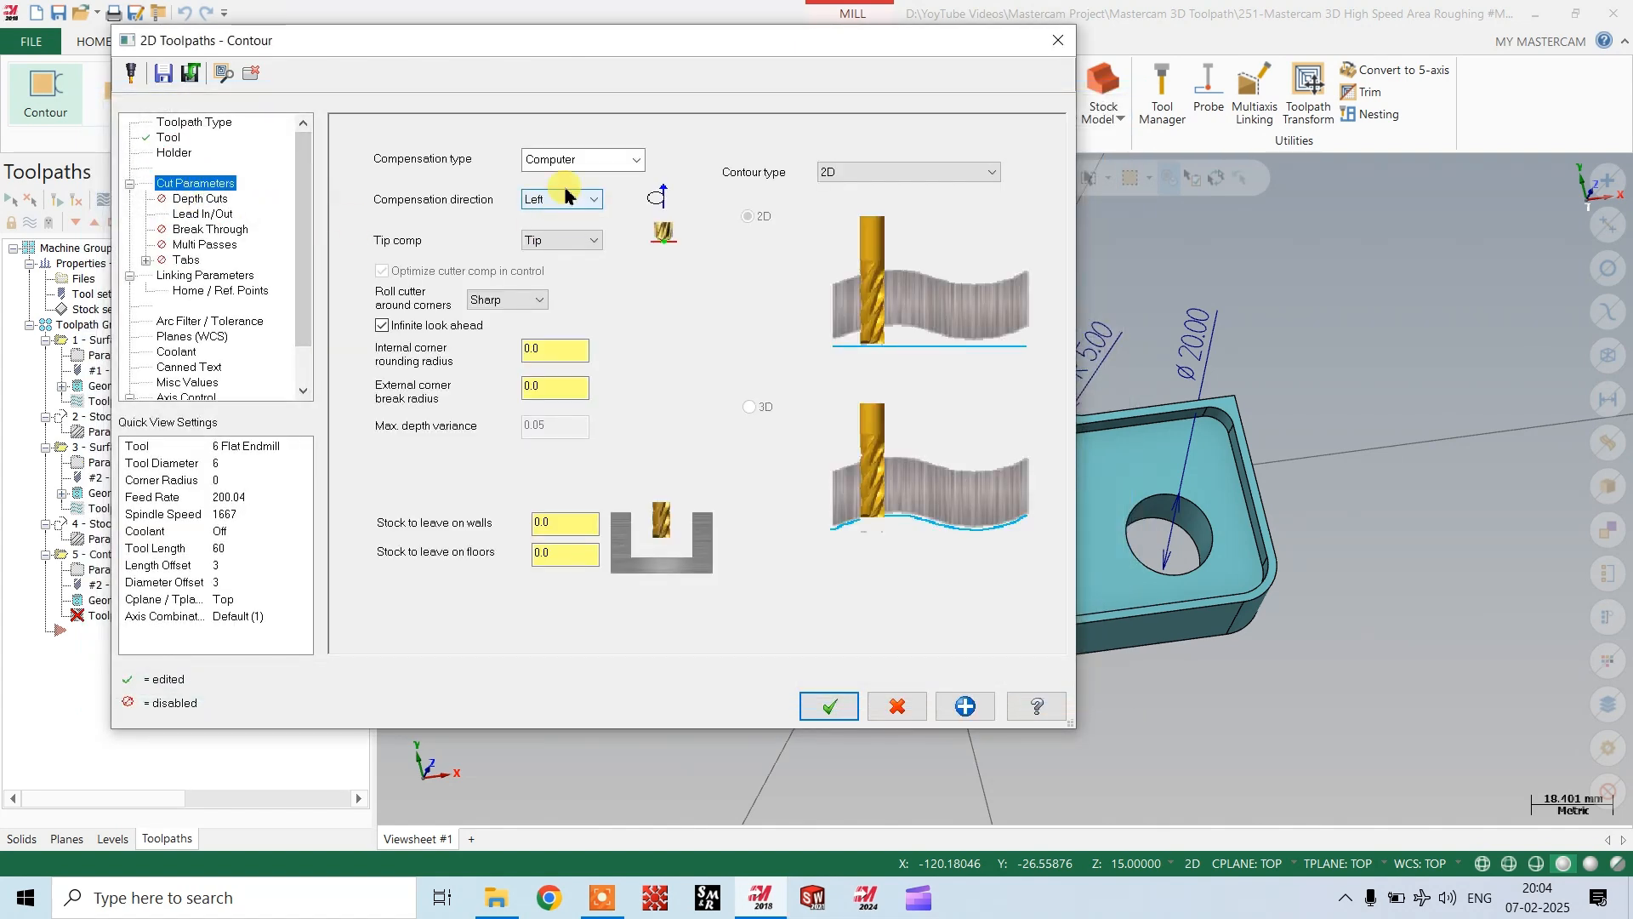
pyautogui.click(587, 160)
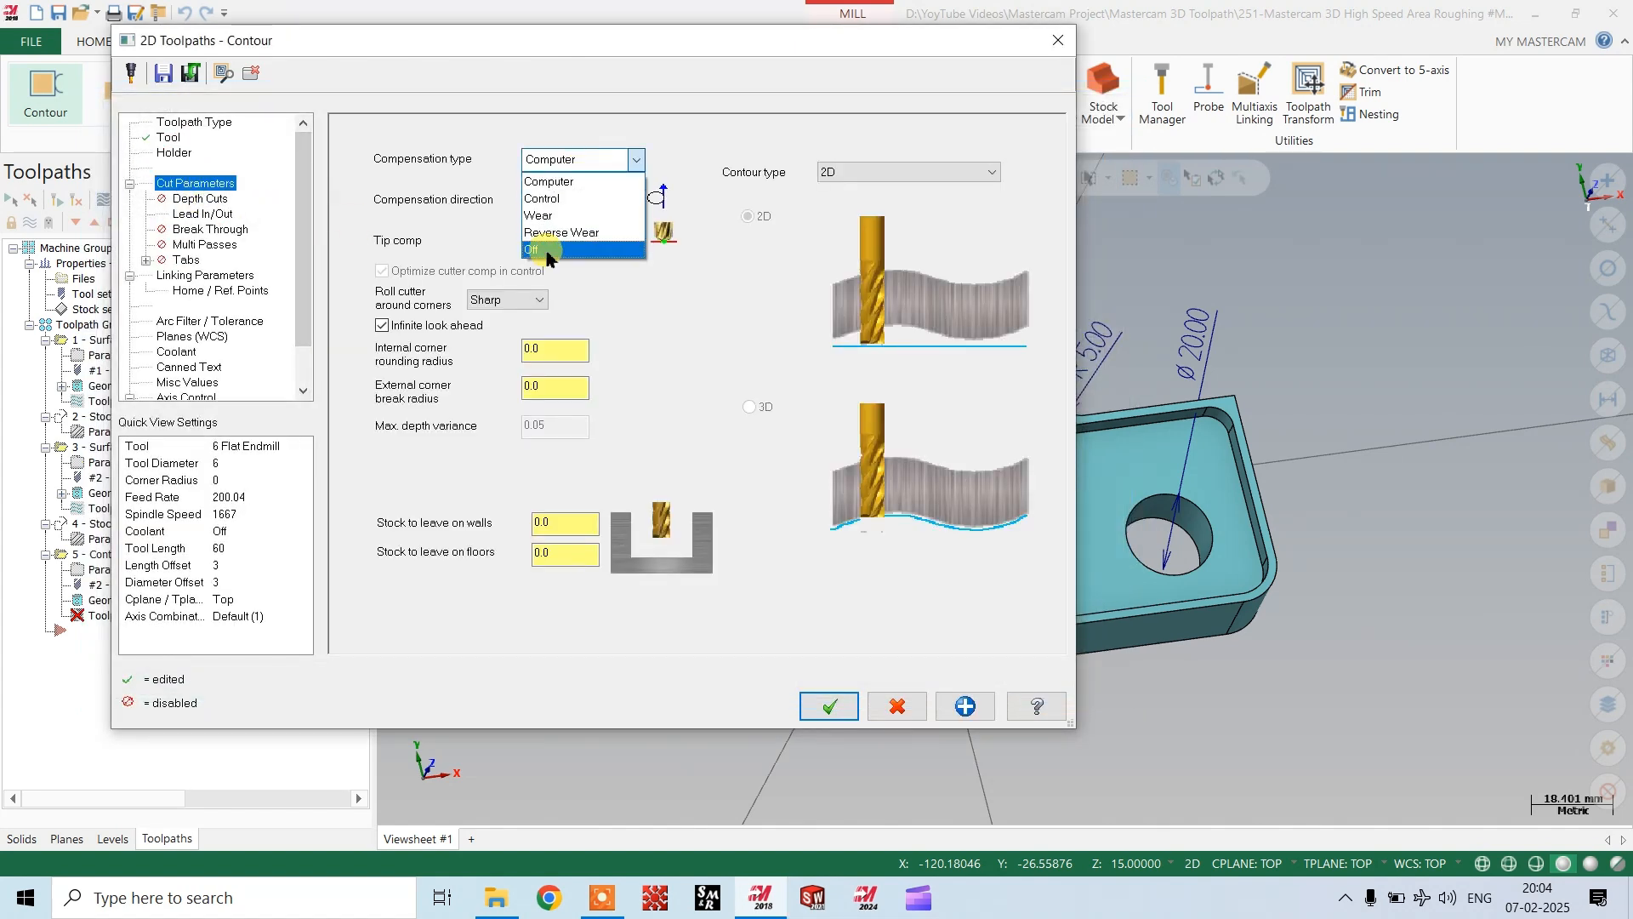
pyautogui.click(566, 180)
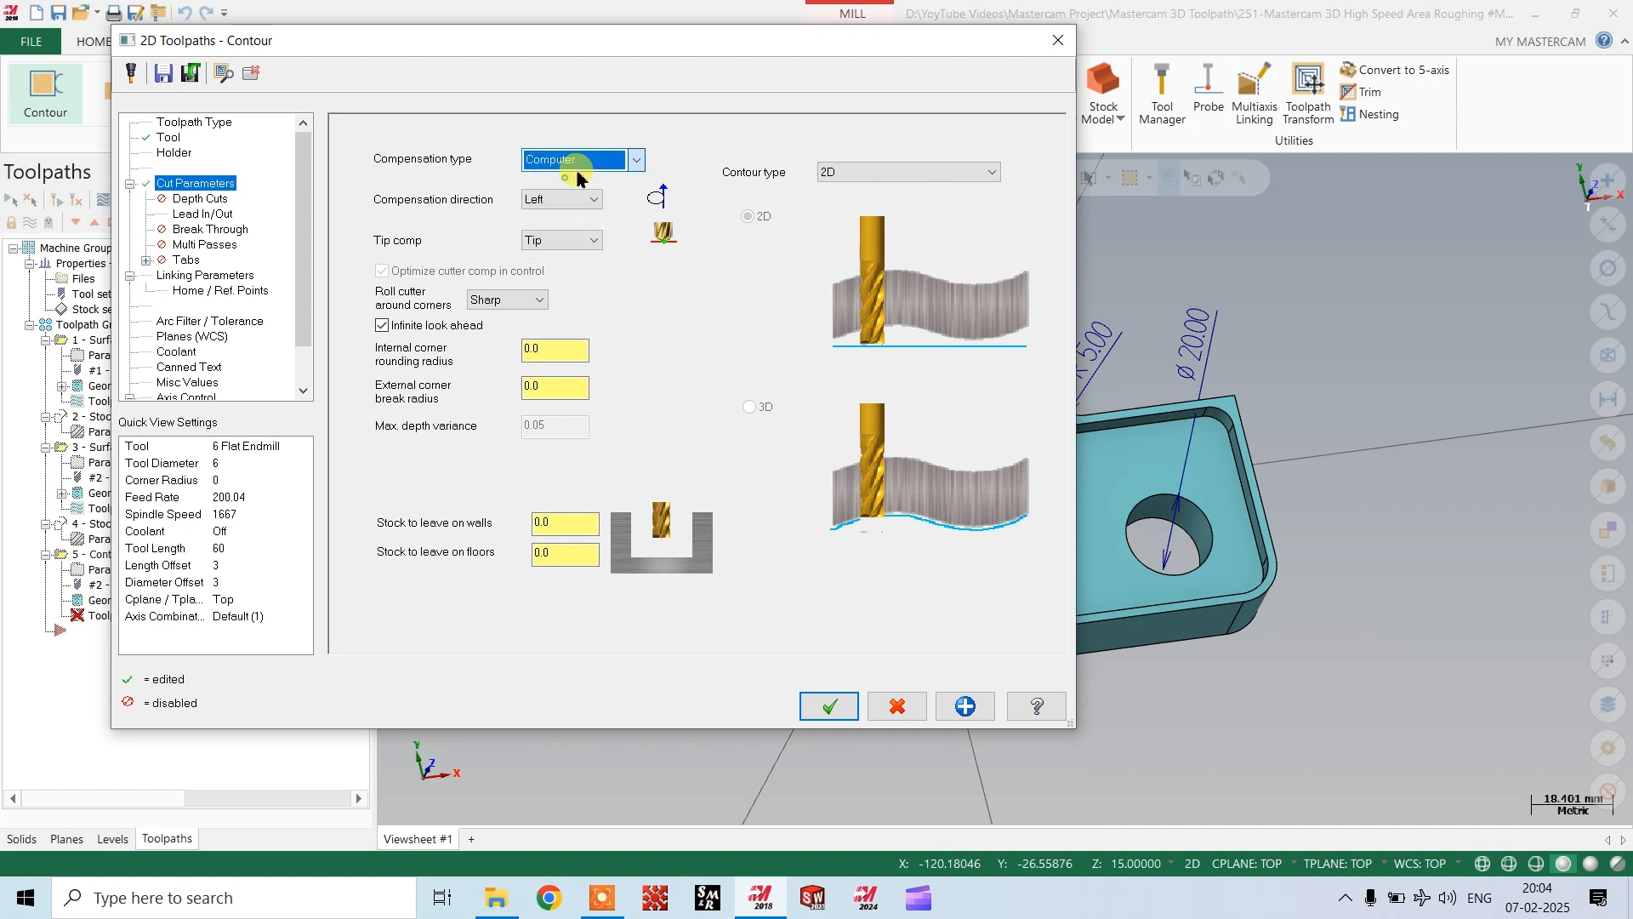
pyautogui.doubleClick(578, 524)
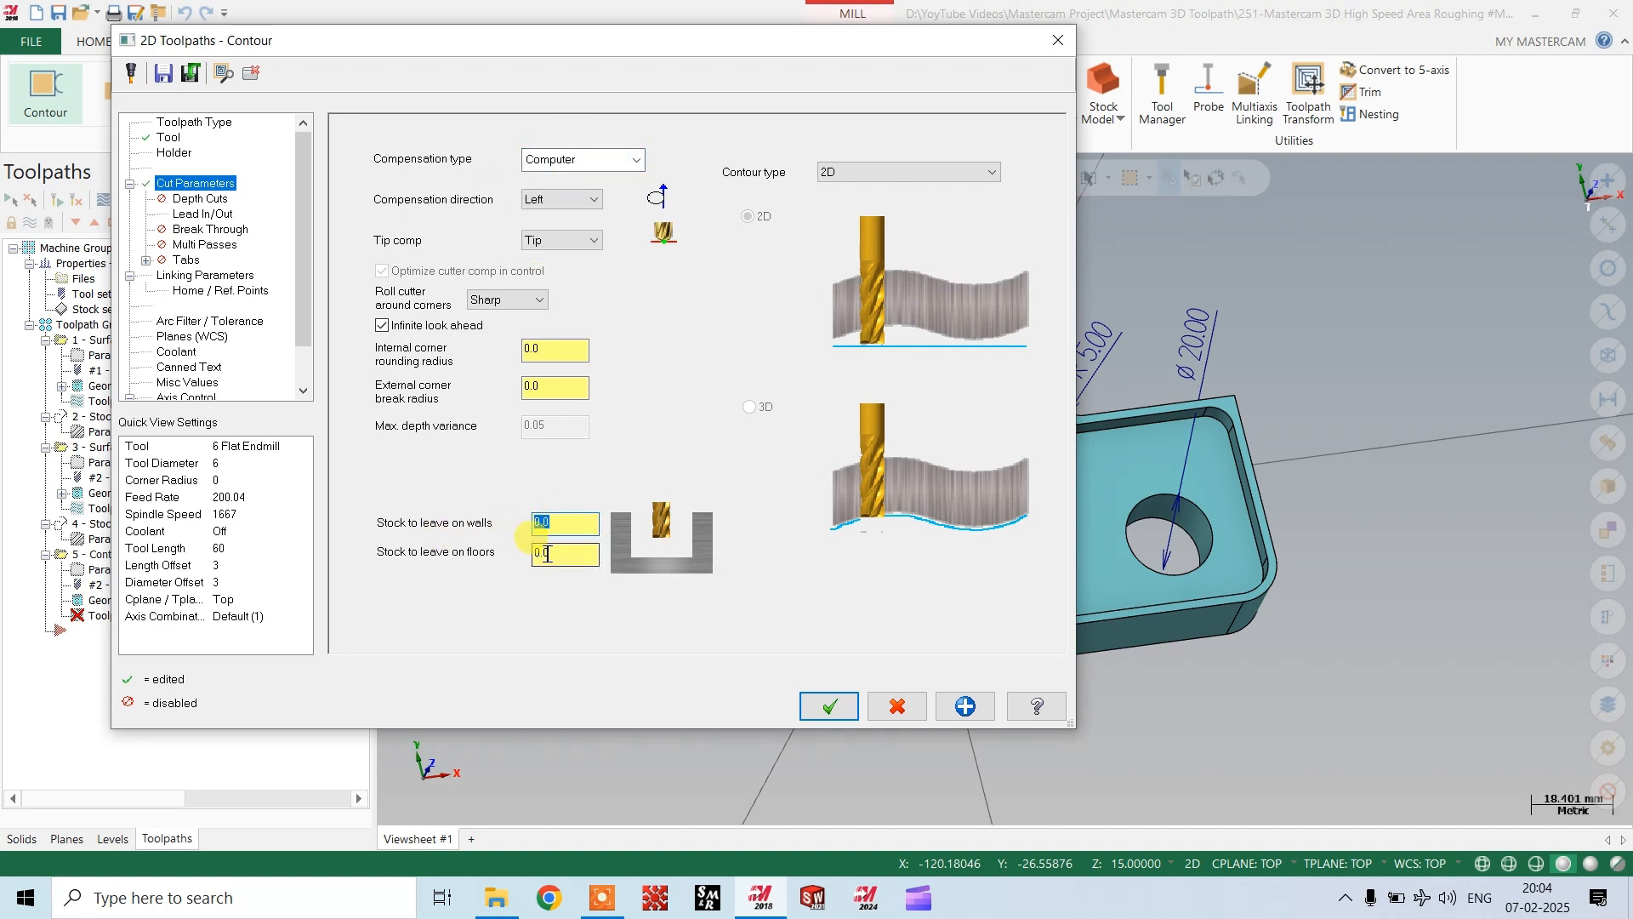
pyautogui.click(865, 174)
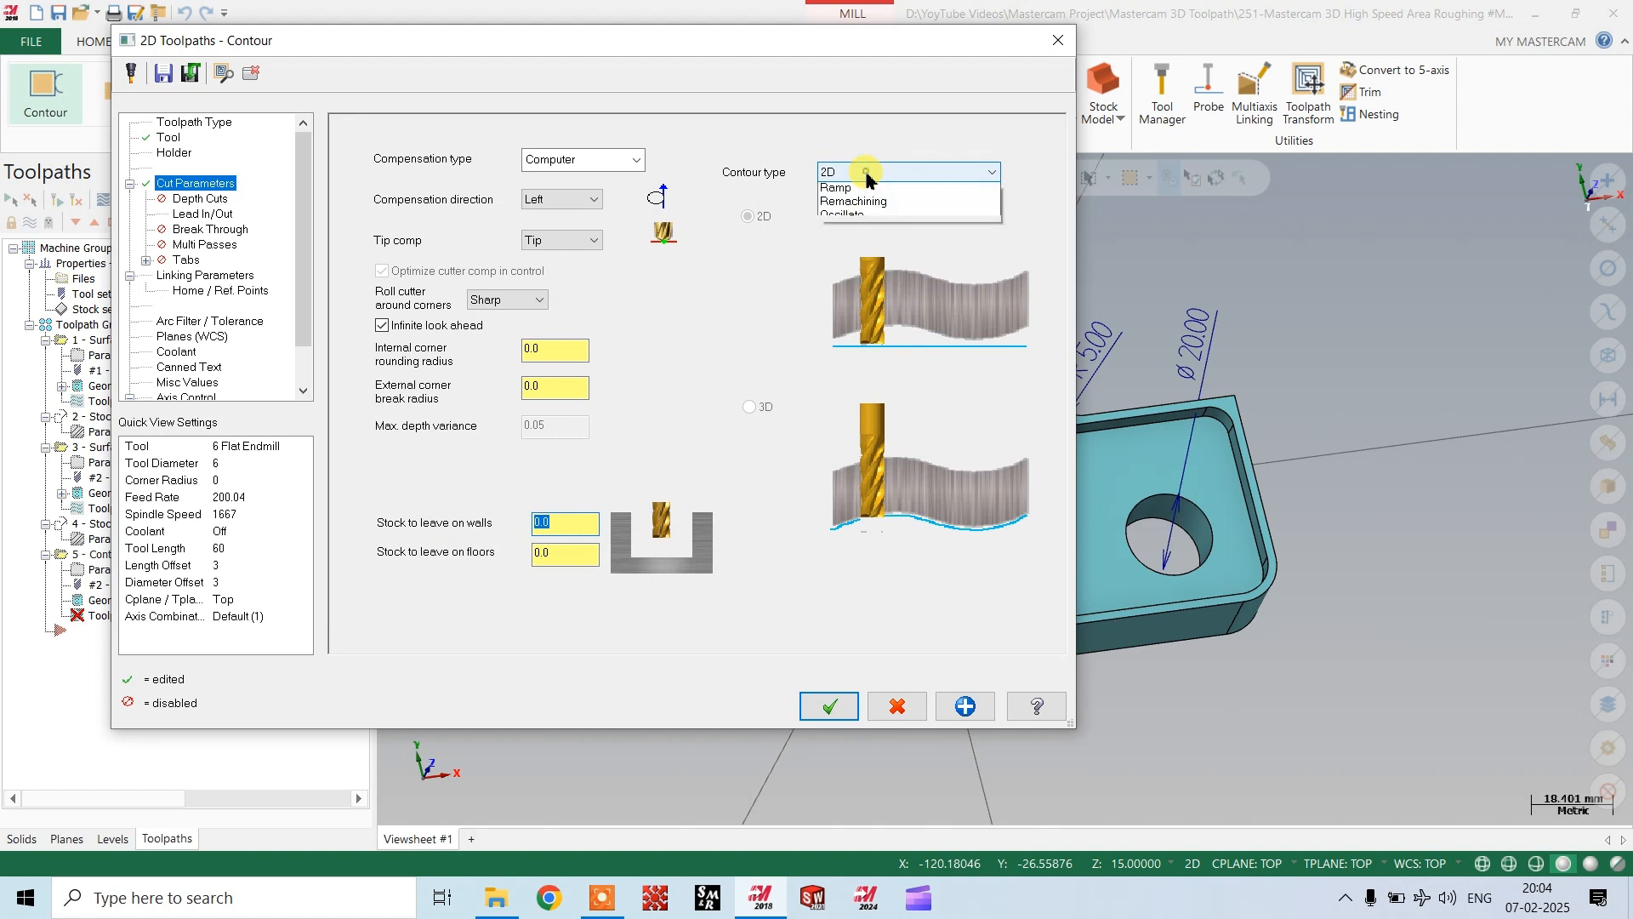
pyautogui.click(848, 218)
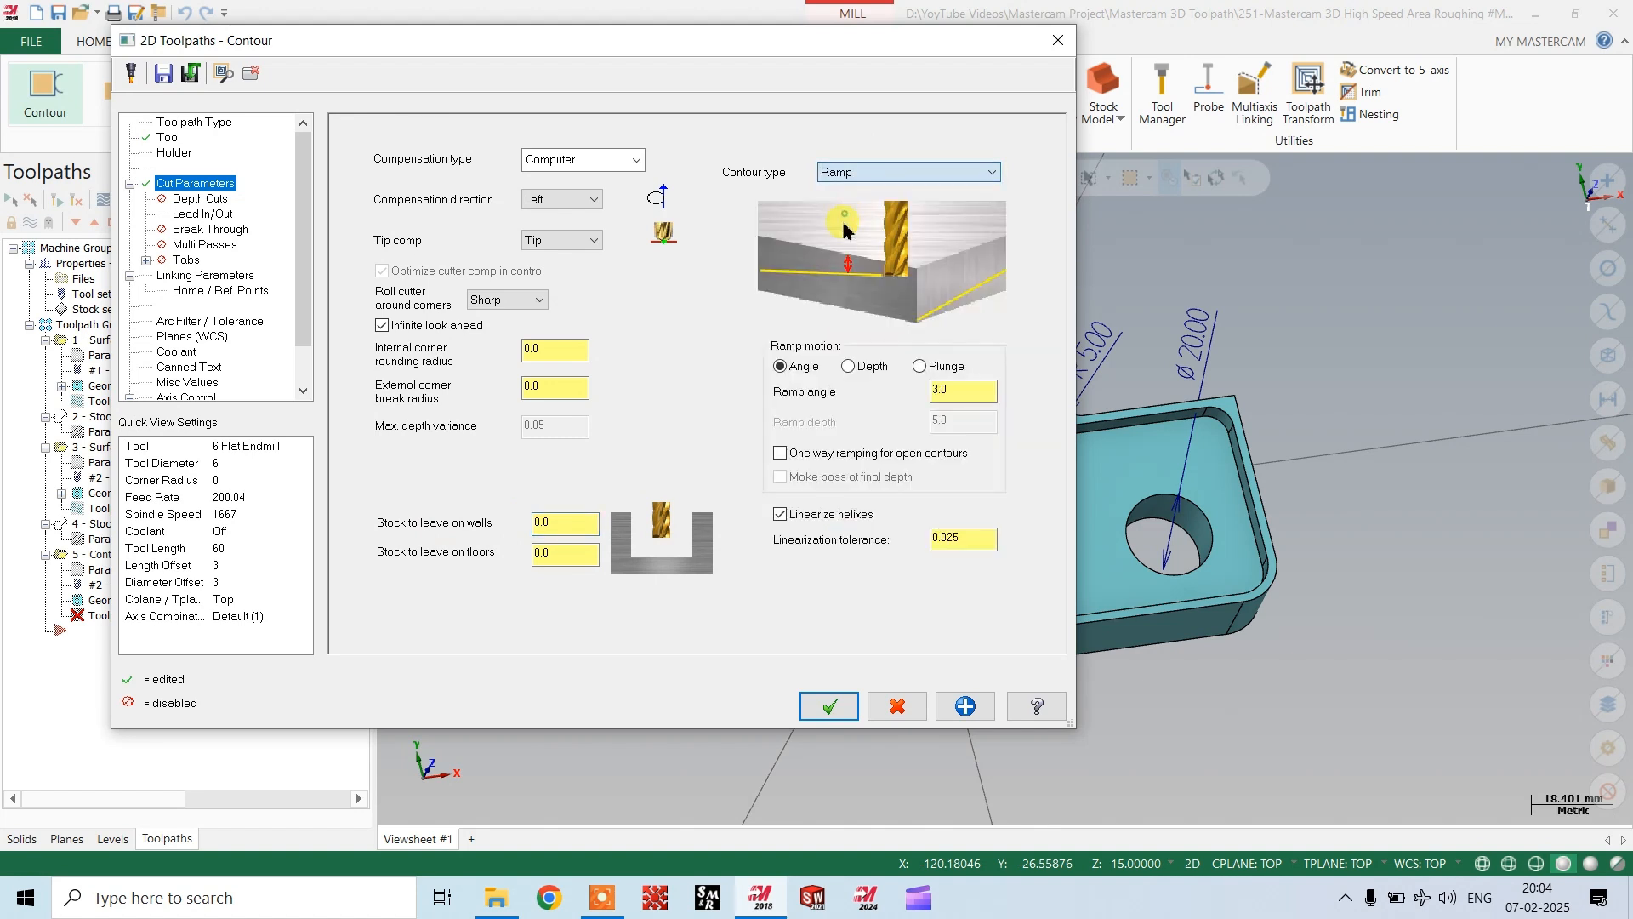
pyautogui.click(850, 367)
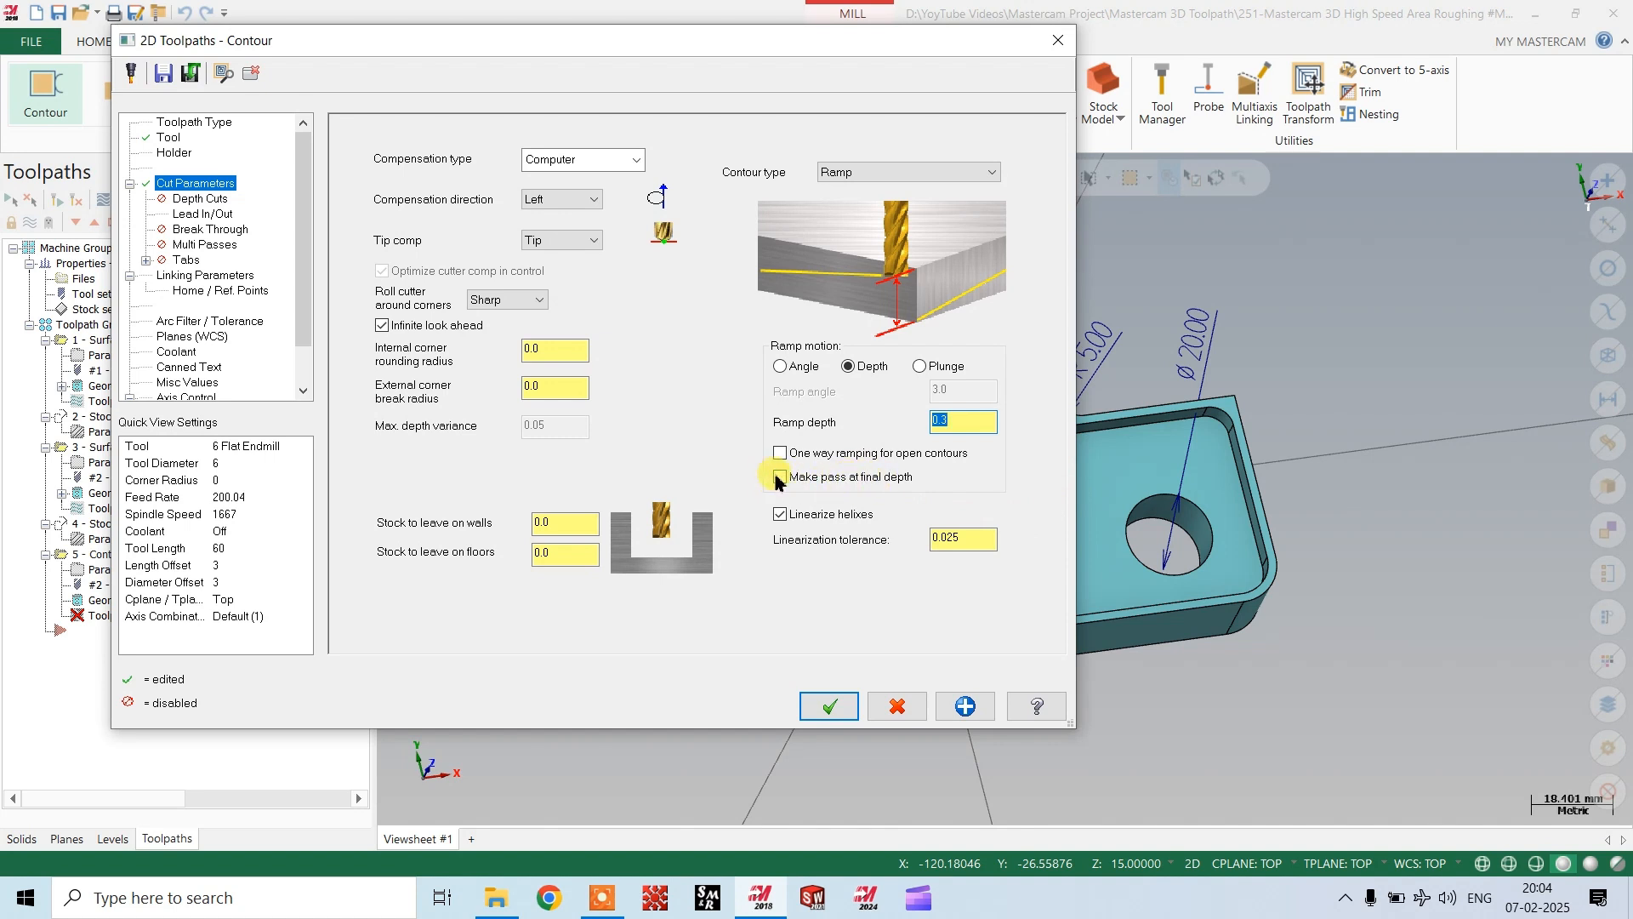
pyautogui.click(201, 213)
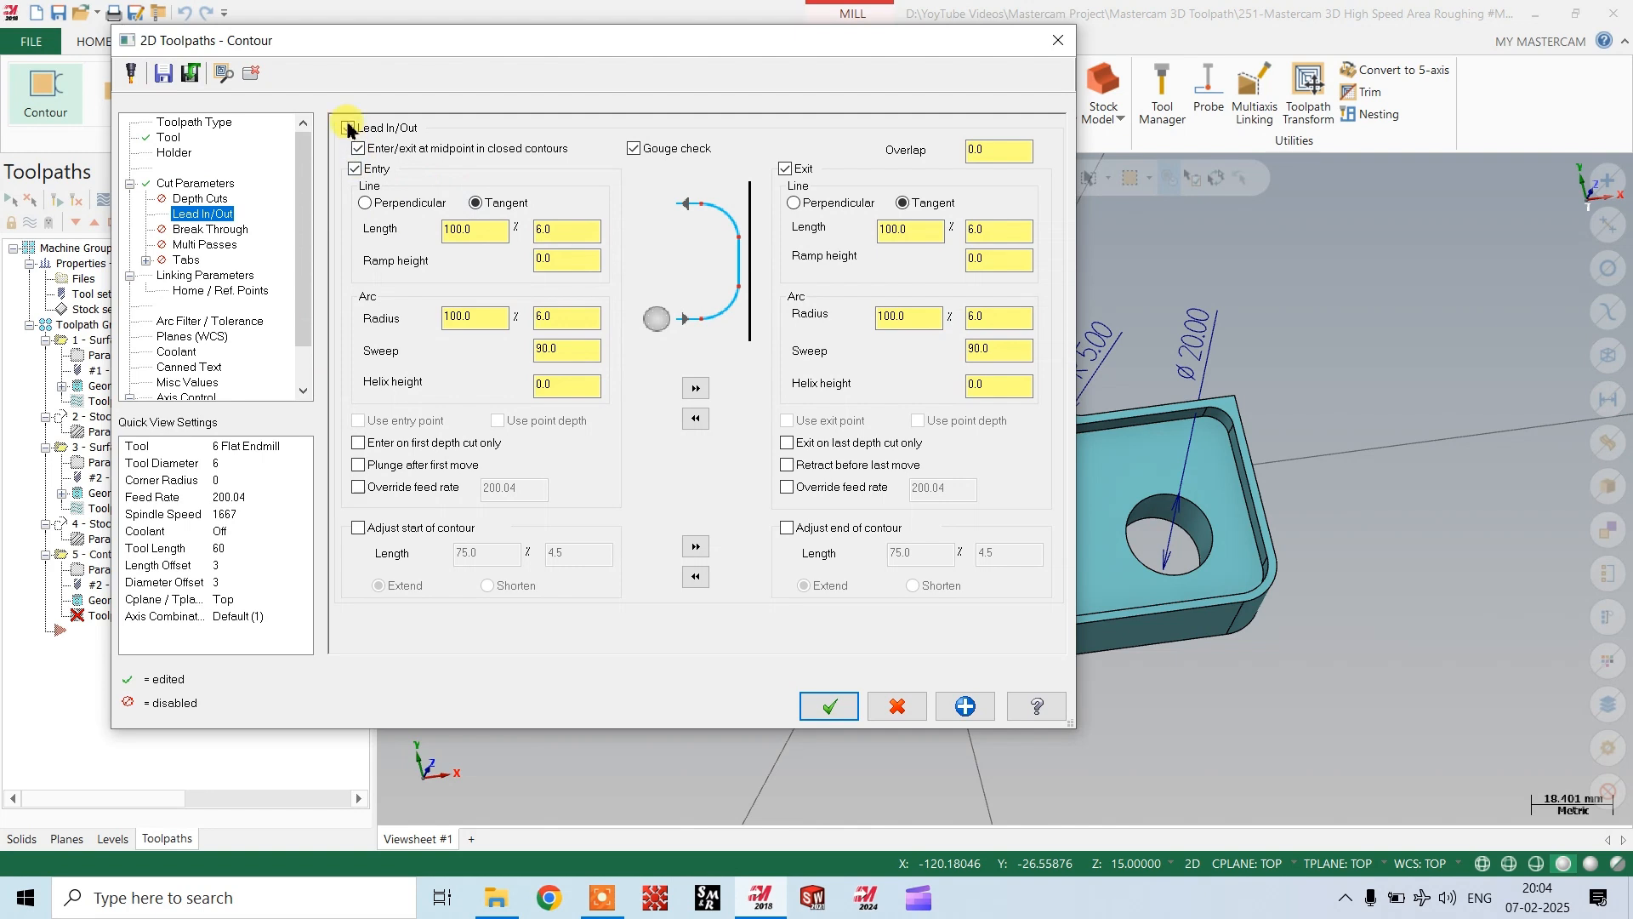
pyautogui.click(348, 128)
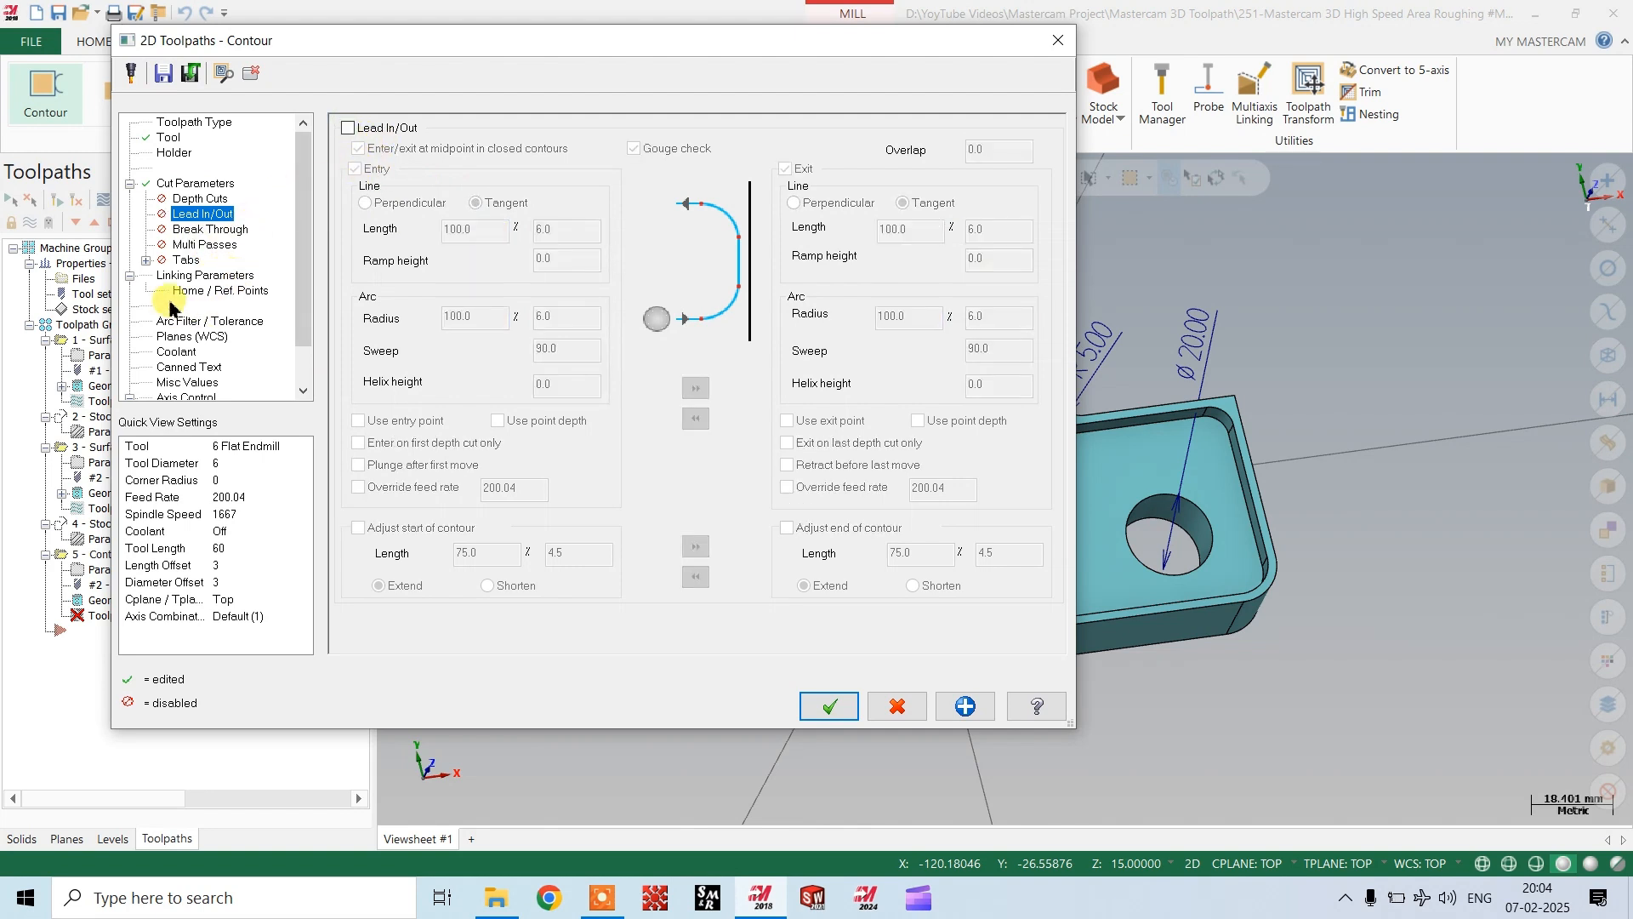
# Set the contour's absolute top of stock to 13.0 by picking a point on the slot's upper edge.
pyautogui.click(187, 276)
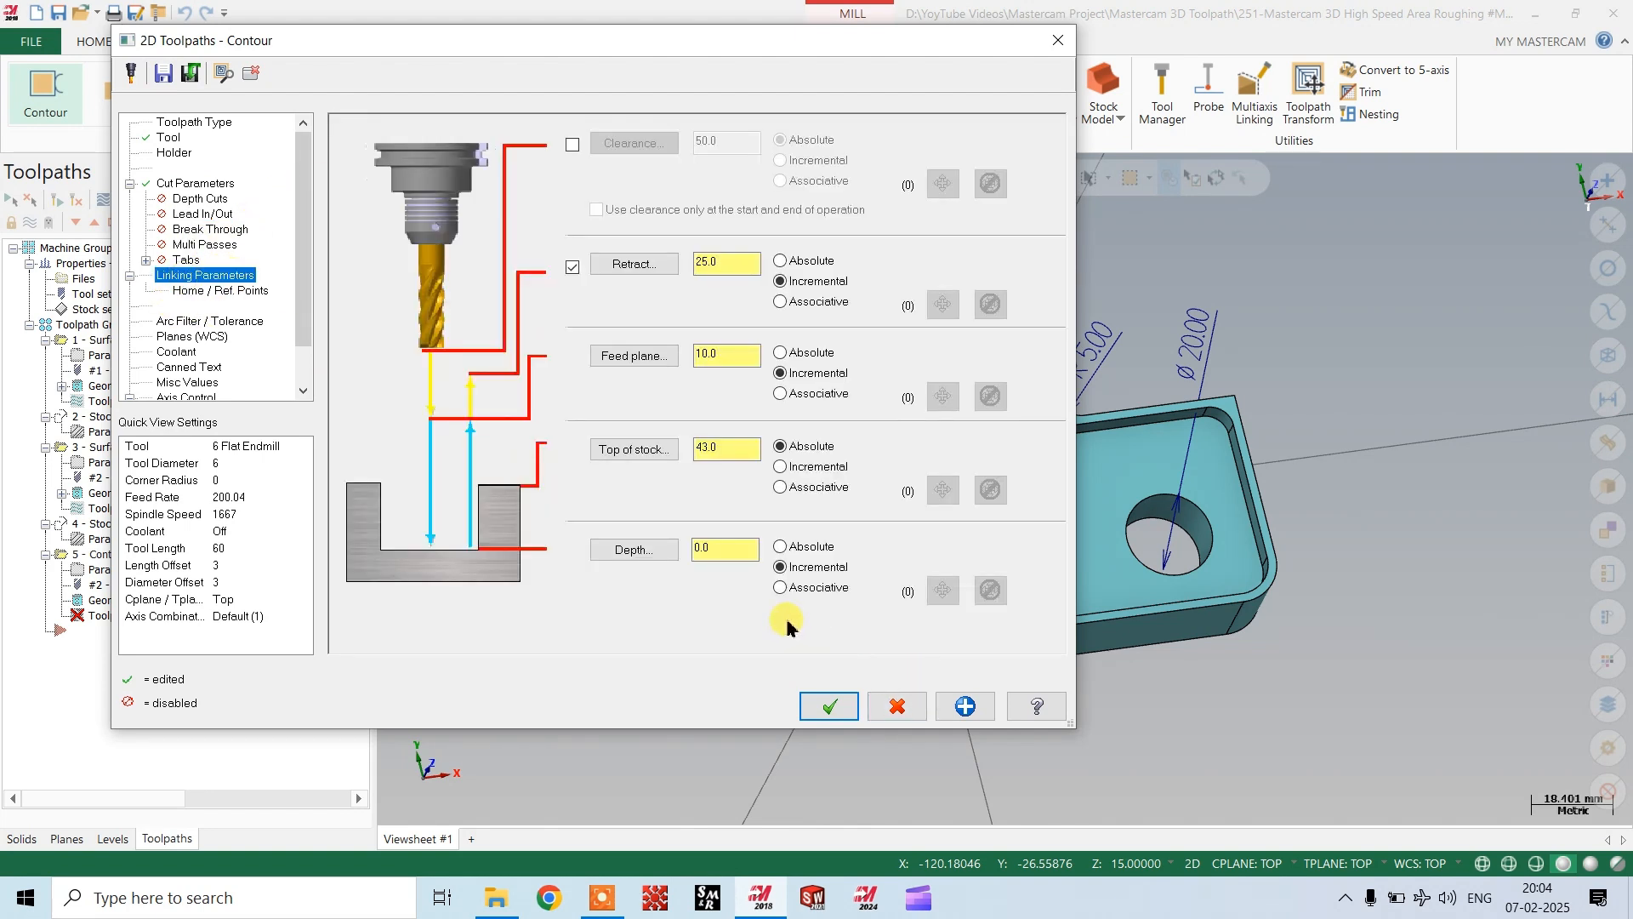
pyautogui.click(625, 549)
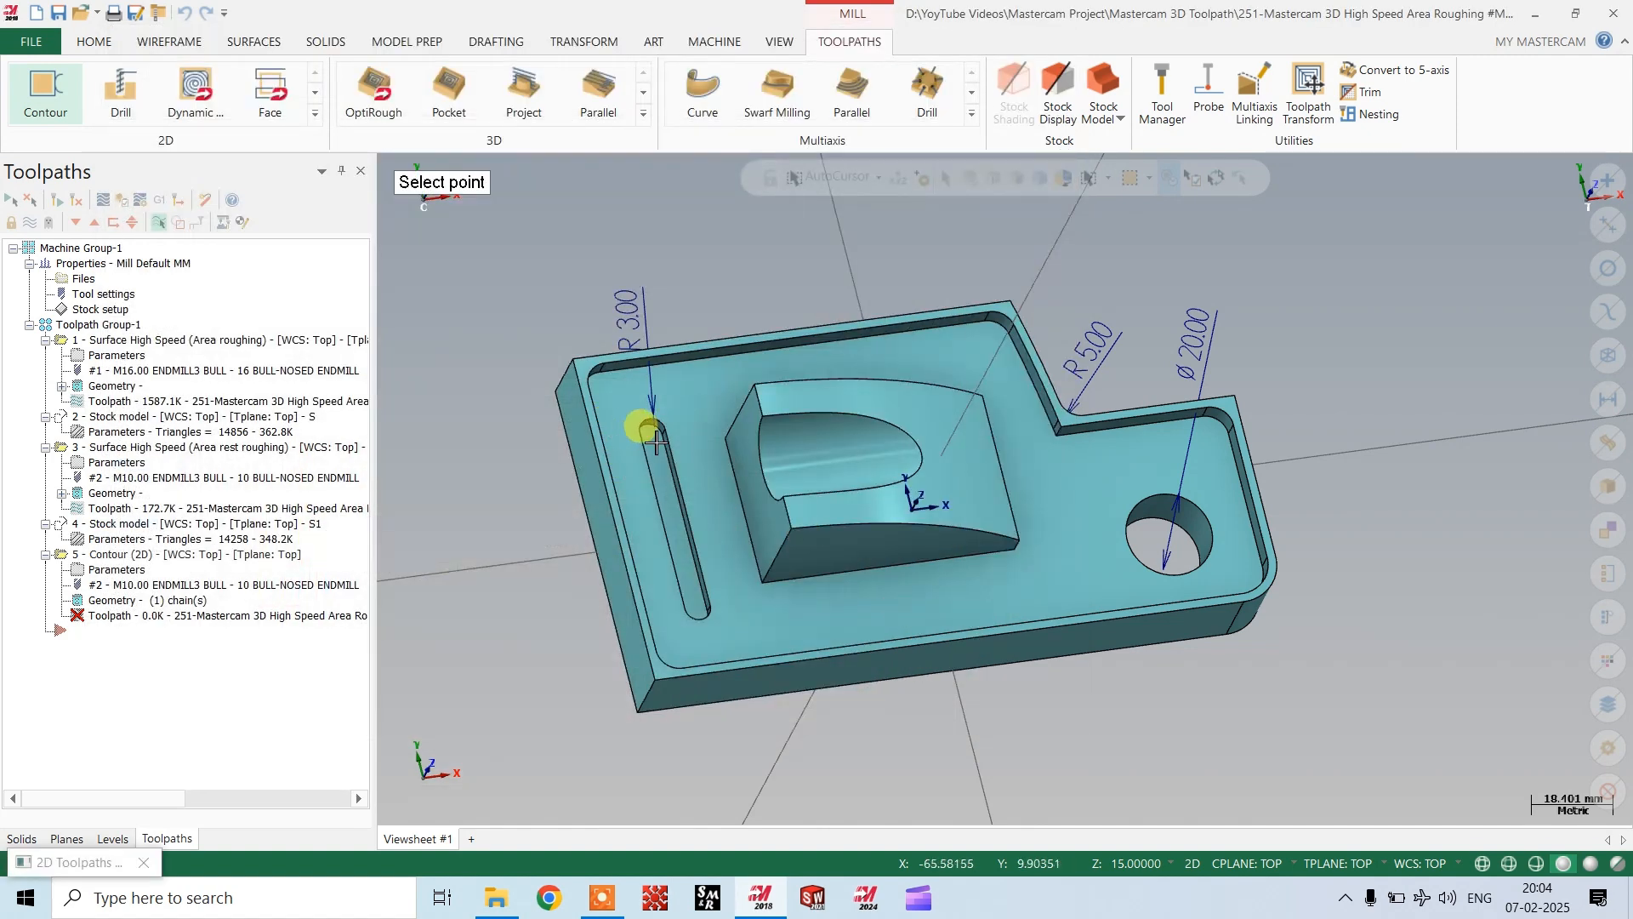
pyautogui.scroll(4, 655, 439)
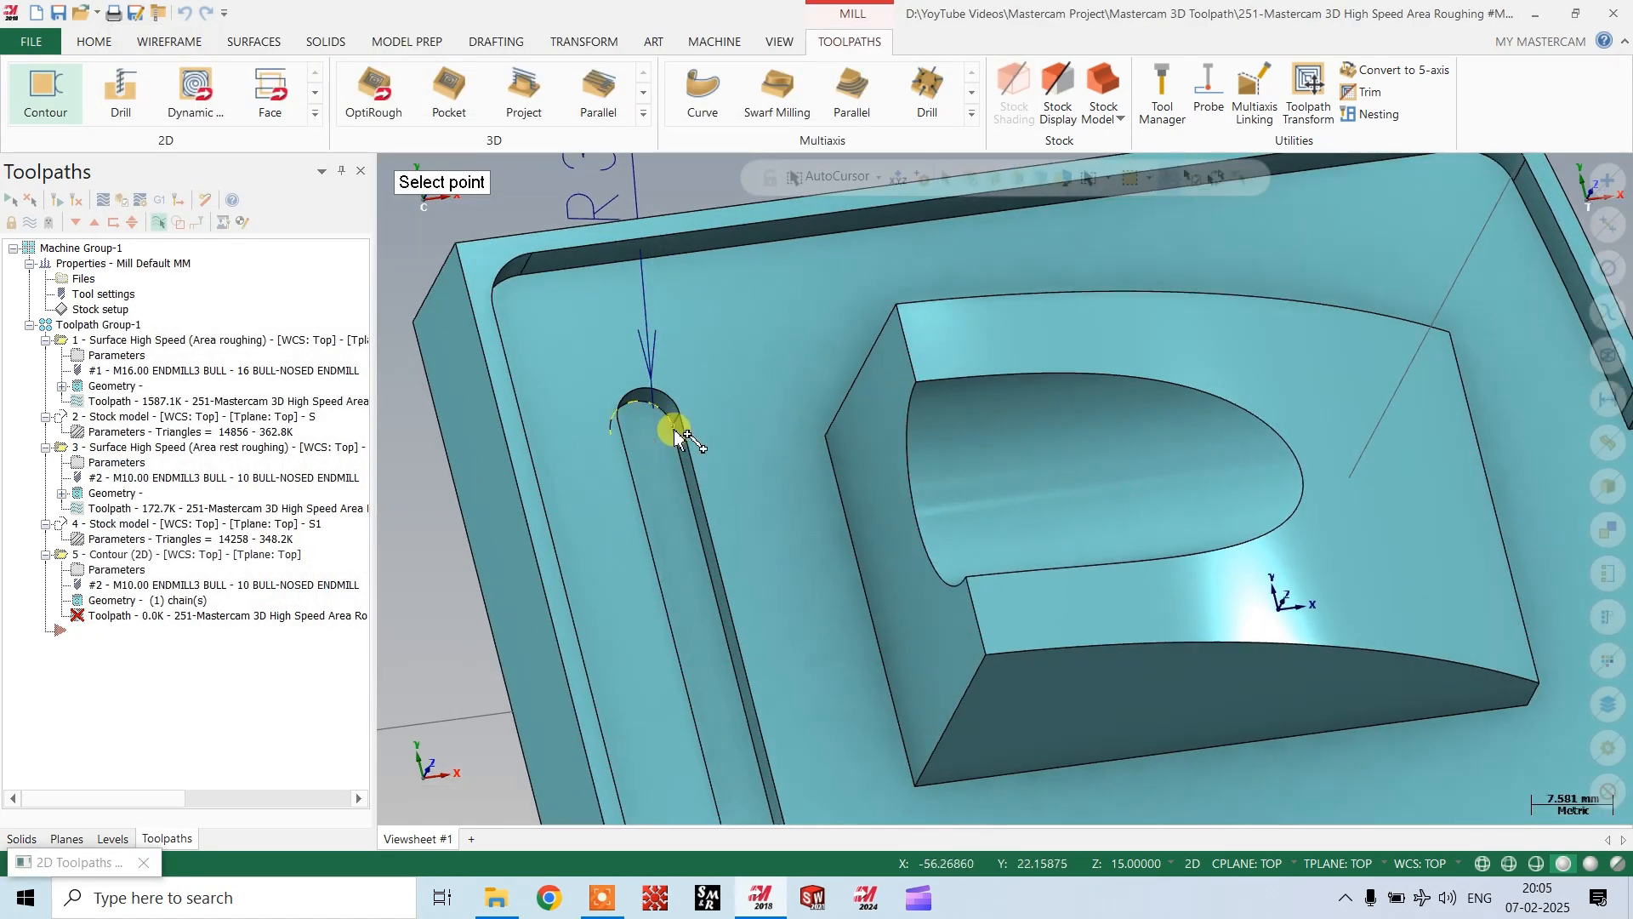
pyautogui.click(676, 430)
pyautogui.click(640, 449)
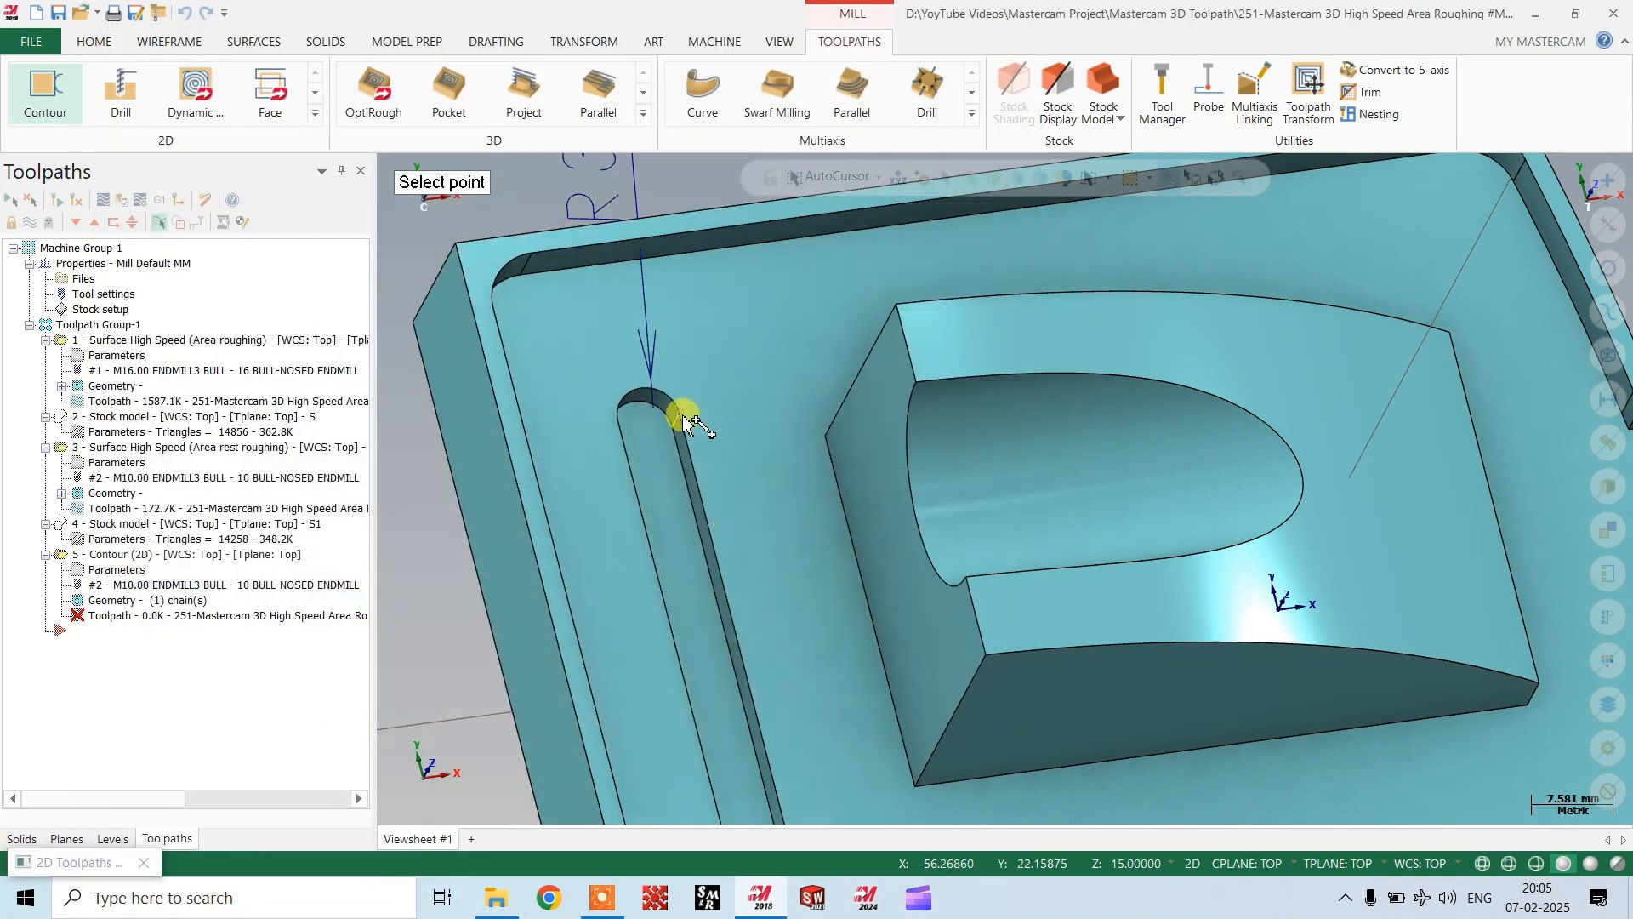
pyautogui.click(684, 417)
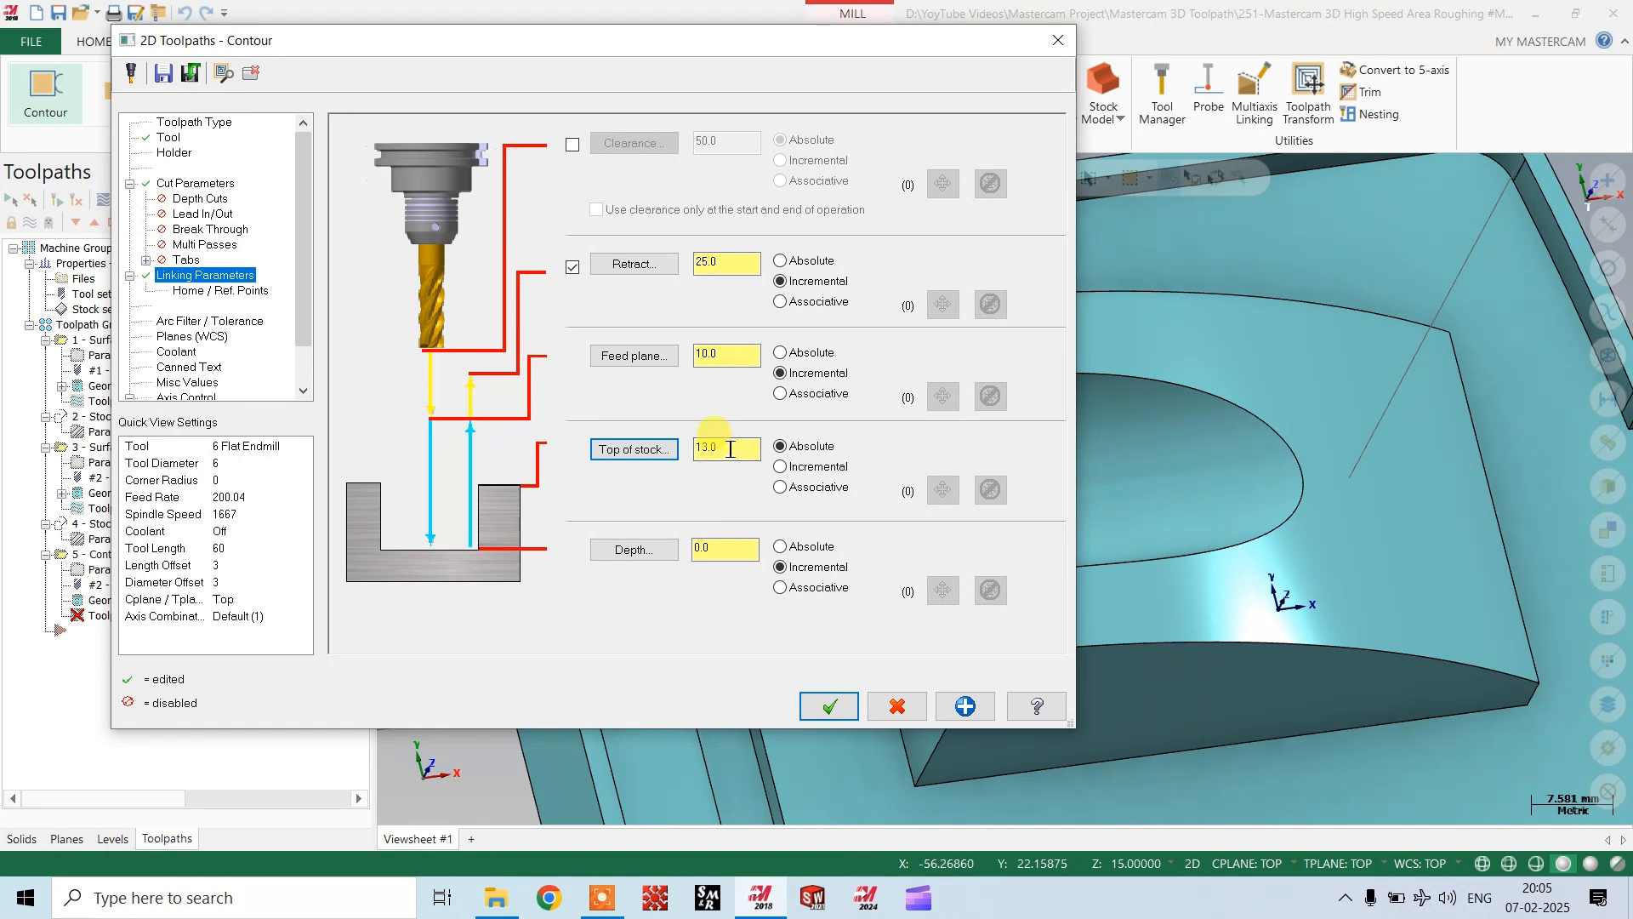
# Set the incremental retract height to 50.0 and generate the slot's ramp contour toolpath.
pyautogui.doubleClick(733, 264)
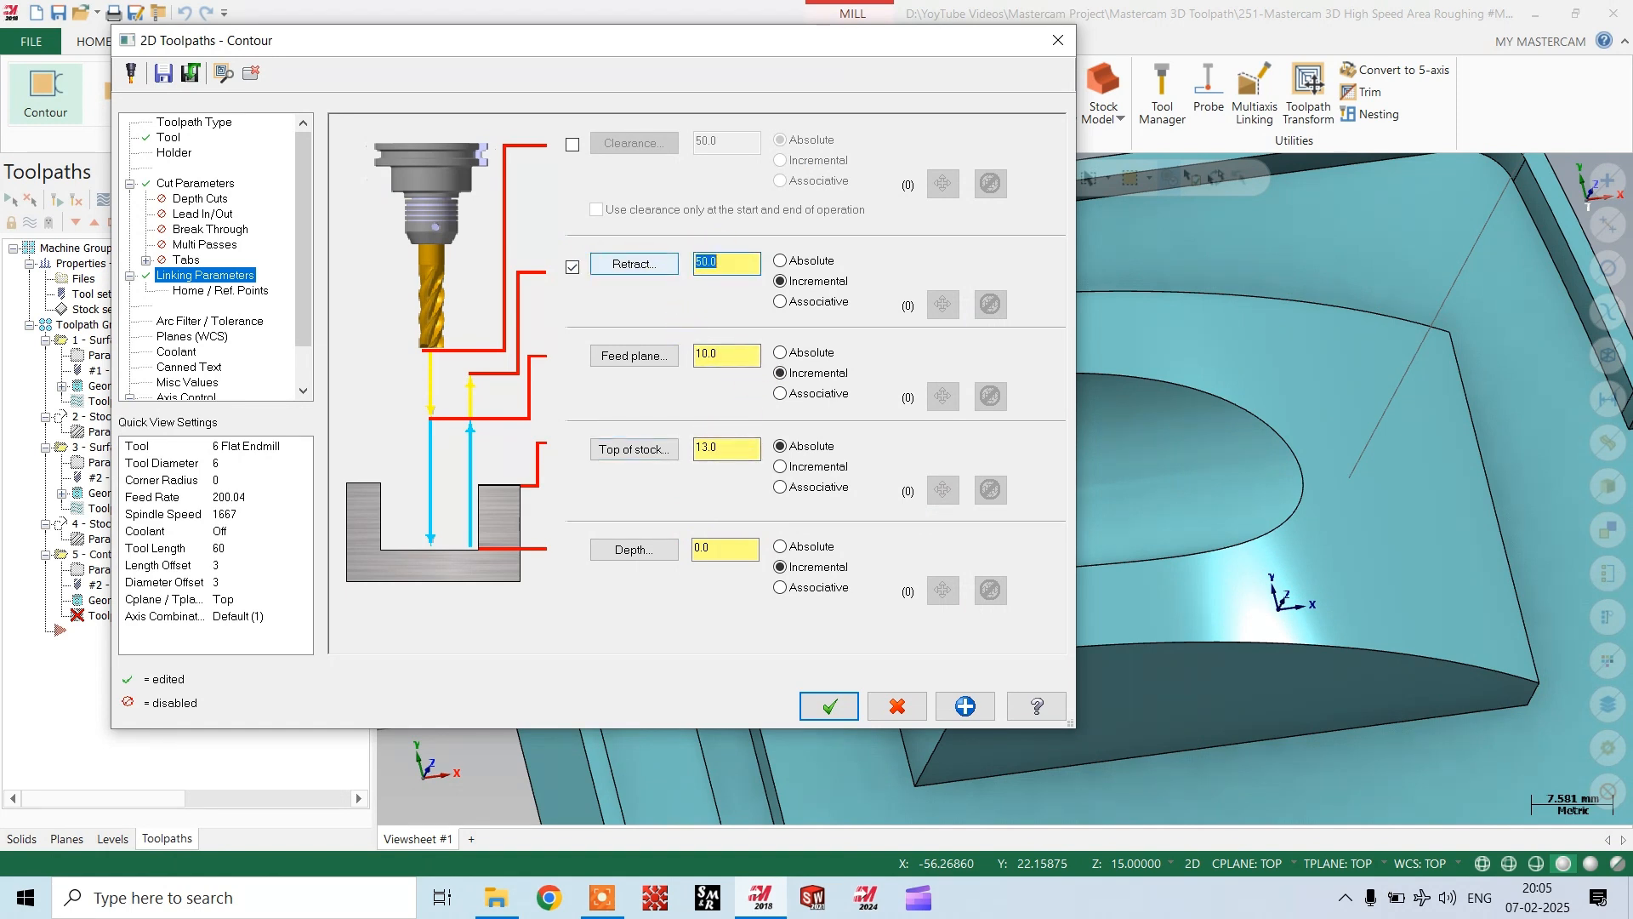
pyautogui.click(832, 710)
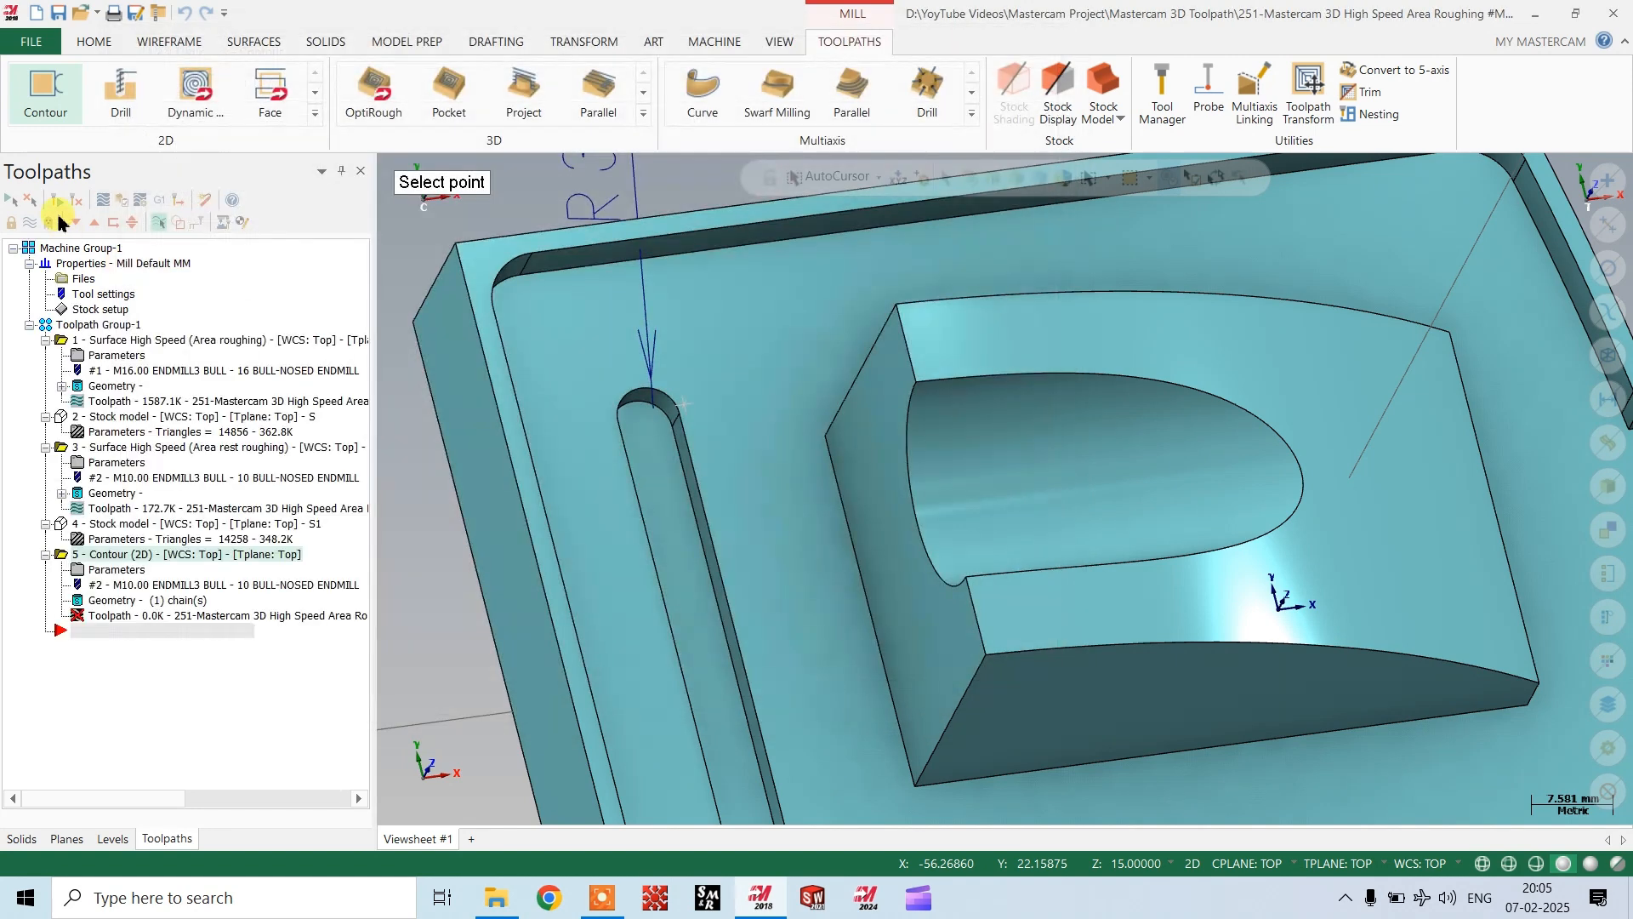
pyautogui.scroll(-3, 707, 450)
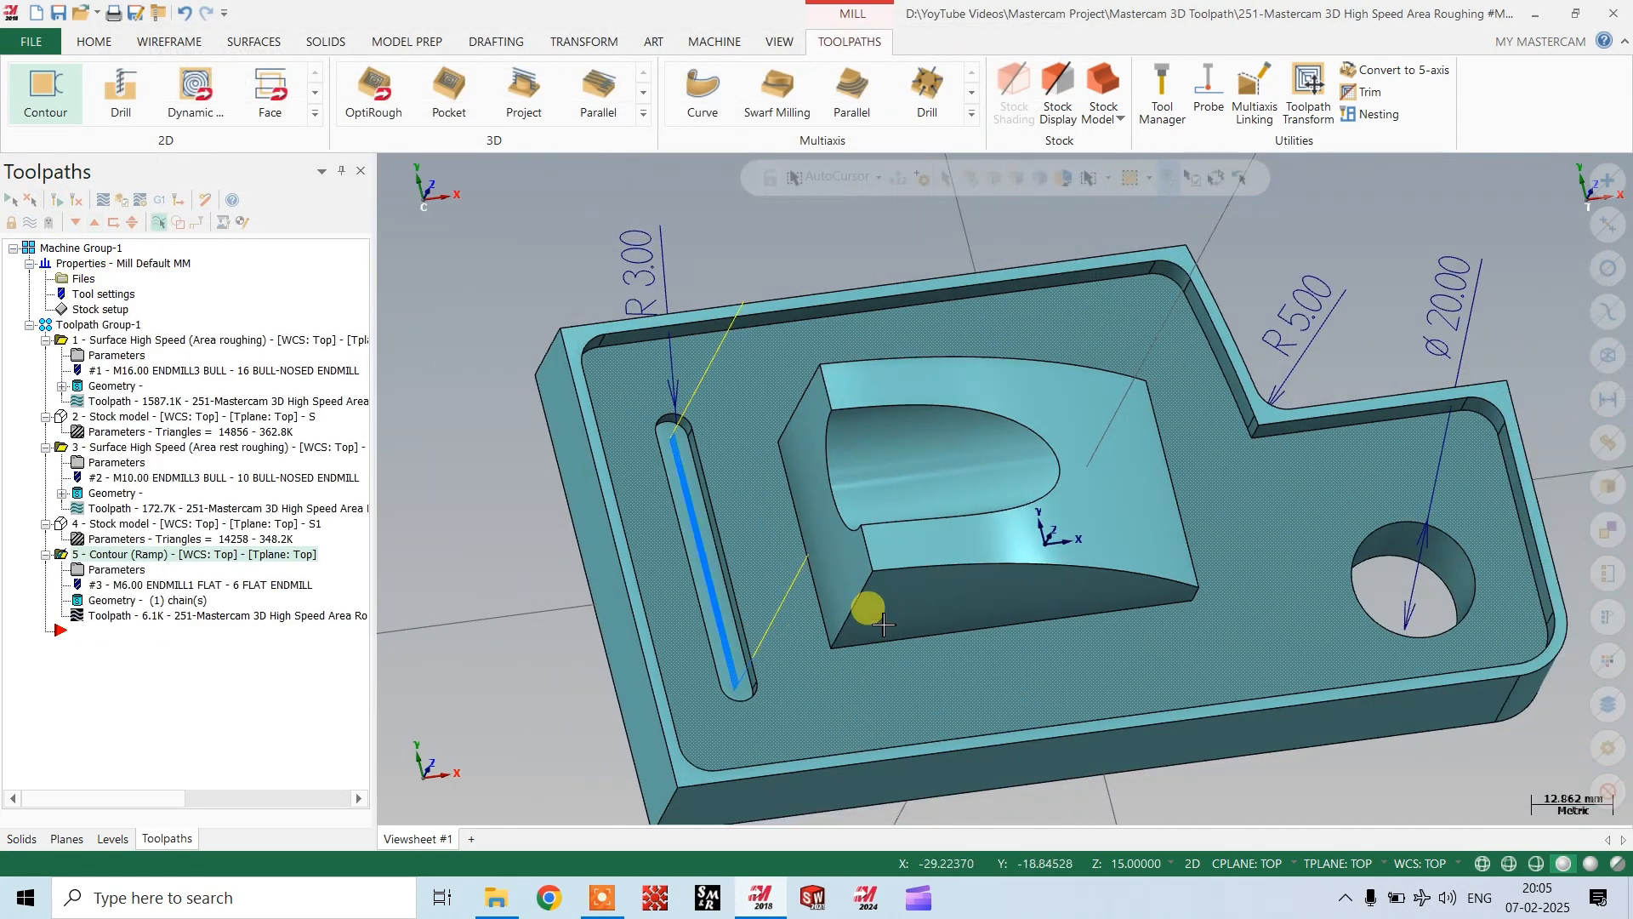
# Add a circular radius dimension to the pocket's inner corner arc near the part's far edge, next to the angled wall.
pyautogui.moveTo(881, 622)
pyautogui.mouseDown(button='middle')
pyautogui.moveTo(847, 592)
pyautogui.moveTo(870, 597)
pyautogui.mouseUp(button='middle')
pyautogui.scroll(-1, 581, 593)
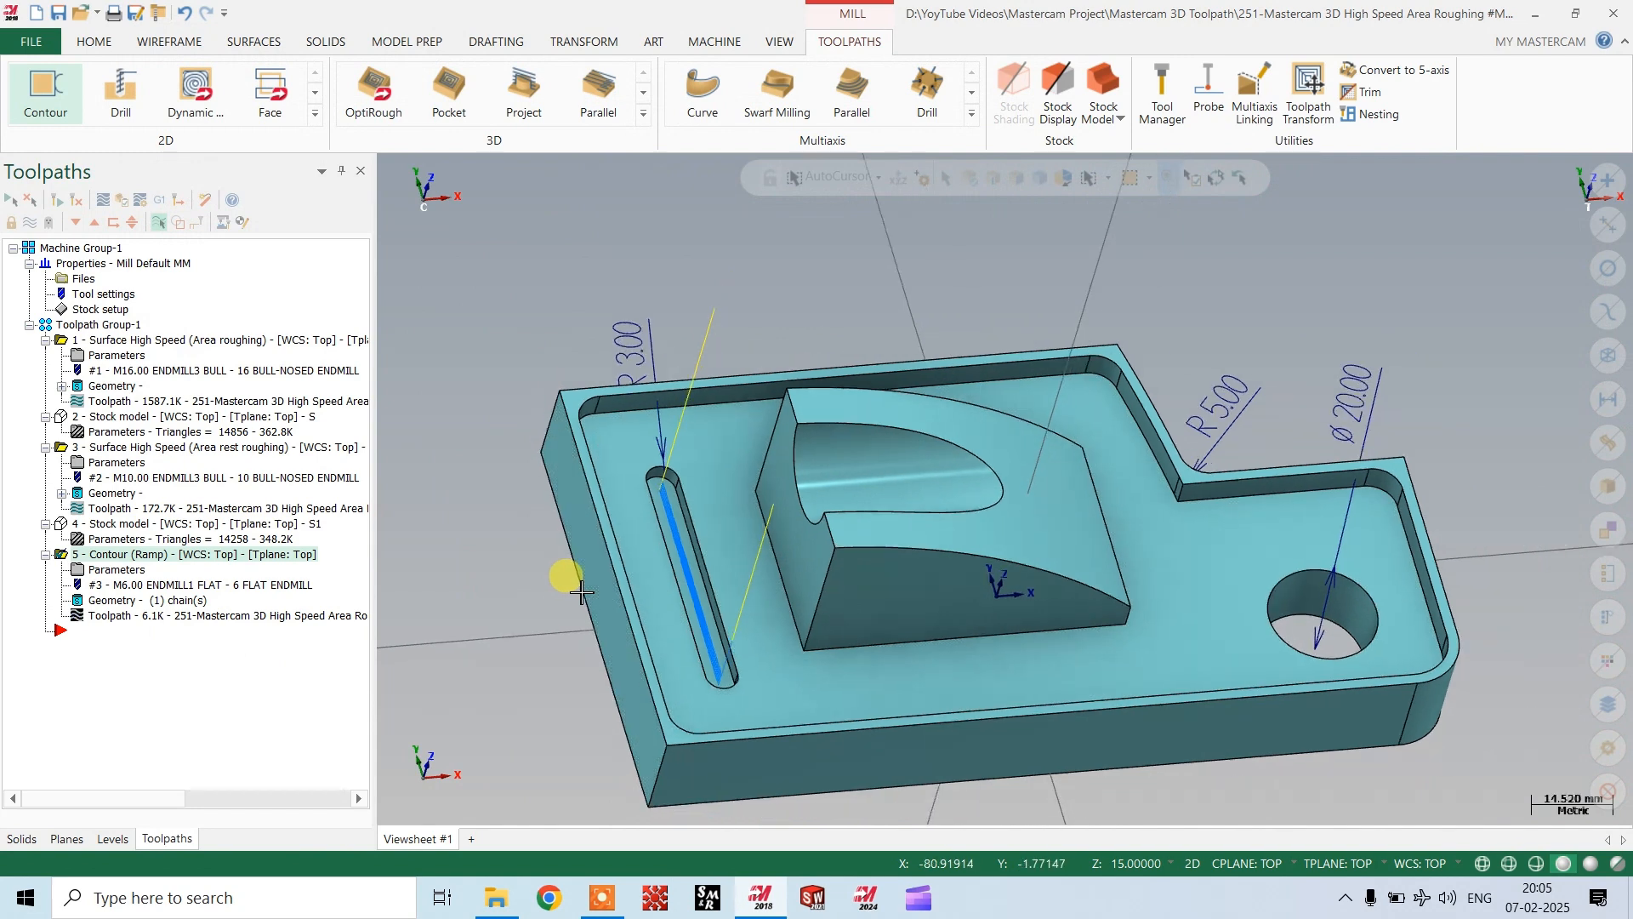
pyautogui.moveTo(715, 569); pyautogui.dragTo(851, 606, button='middle')
pyautogui.scroll(-1, 850, 606)
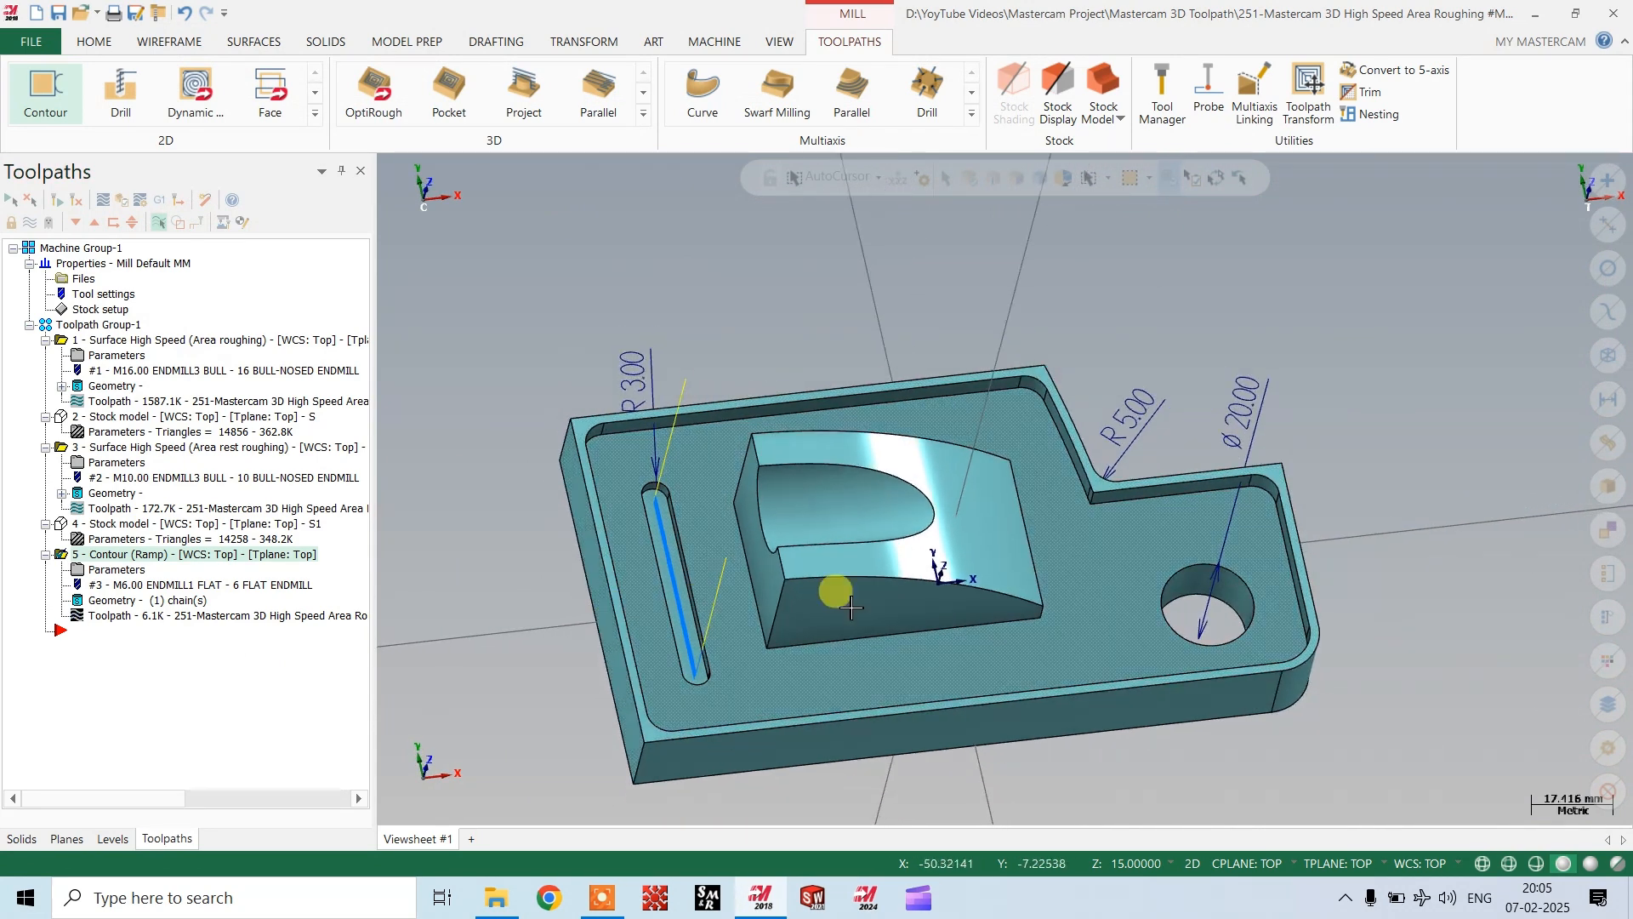
pyautogui.scroll(1, 1178, 587)
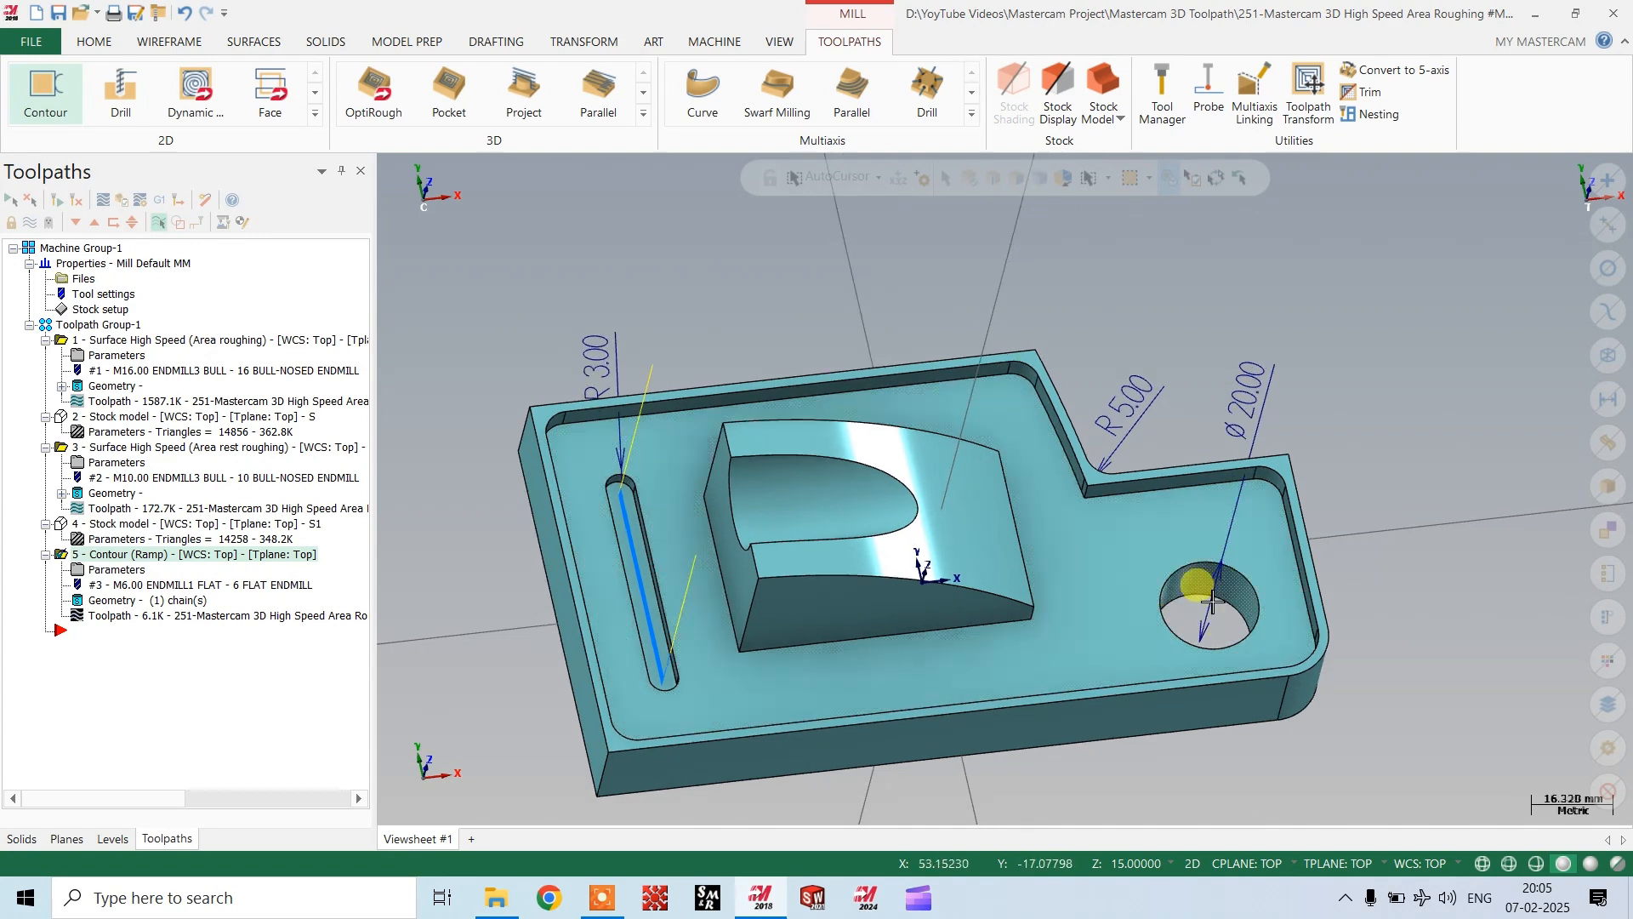
pyautogui.moveTo(934, 518); pyautogui.dragTo(755, 327, button='middle')
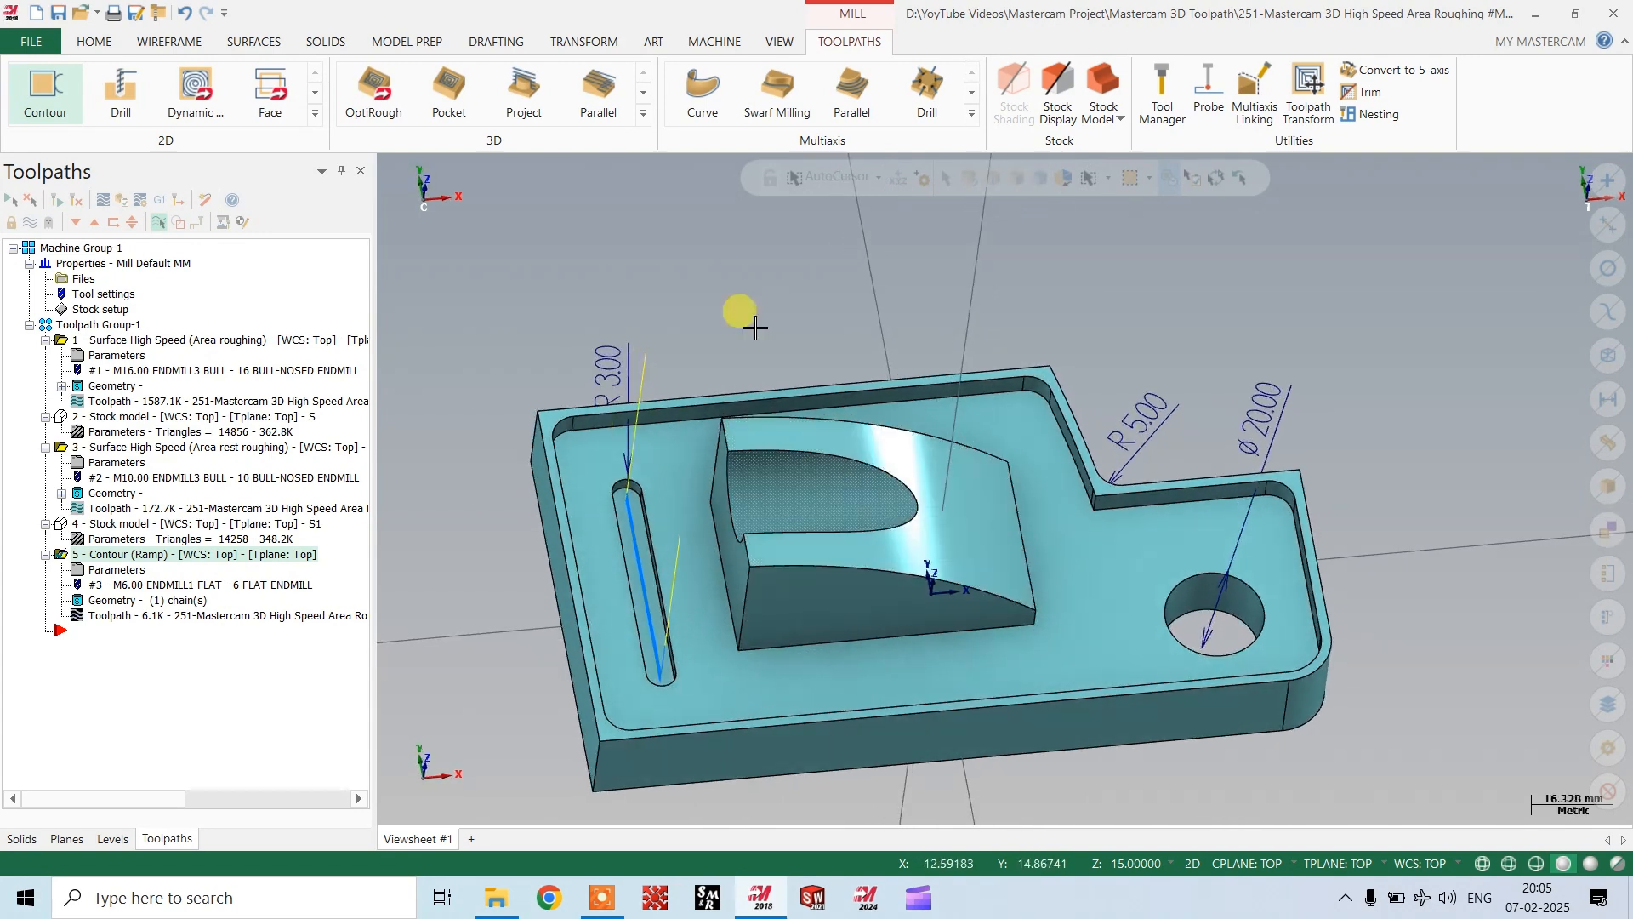
pyautogui.click(464, 41)
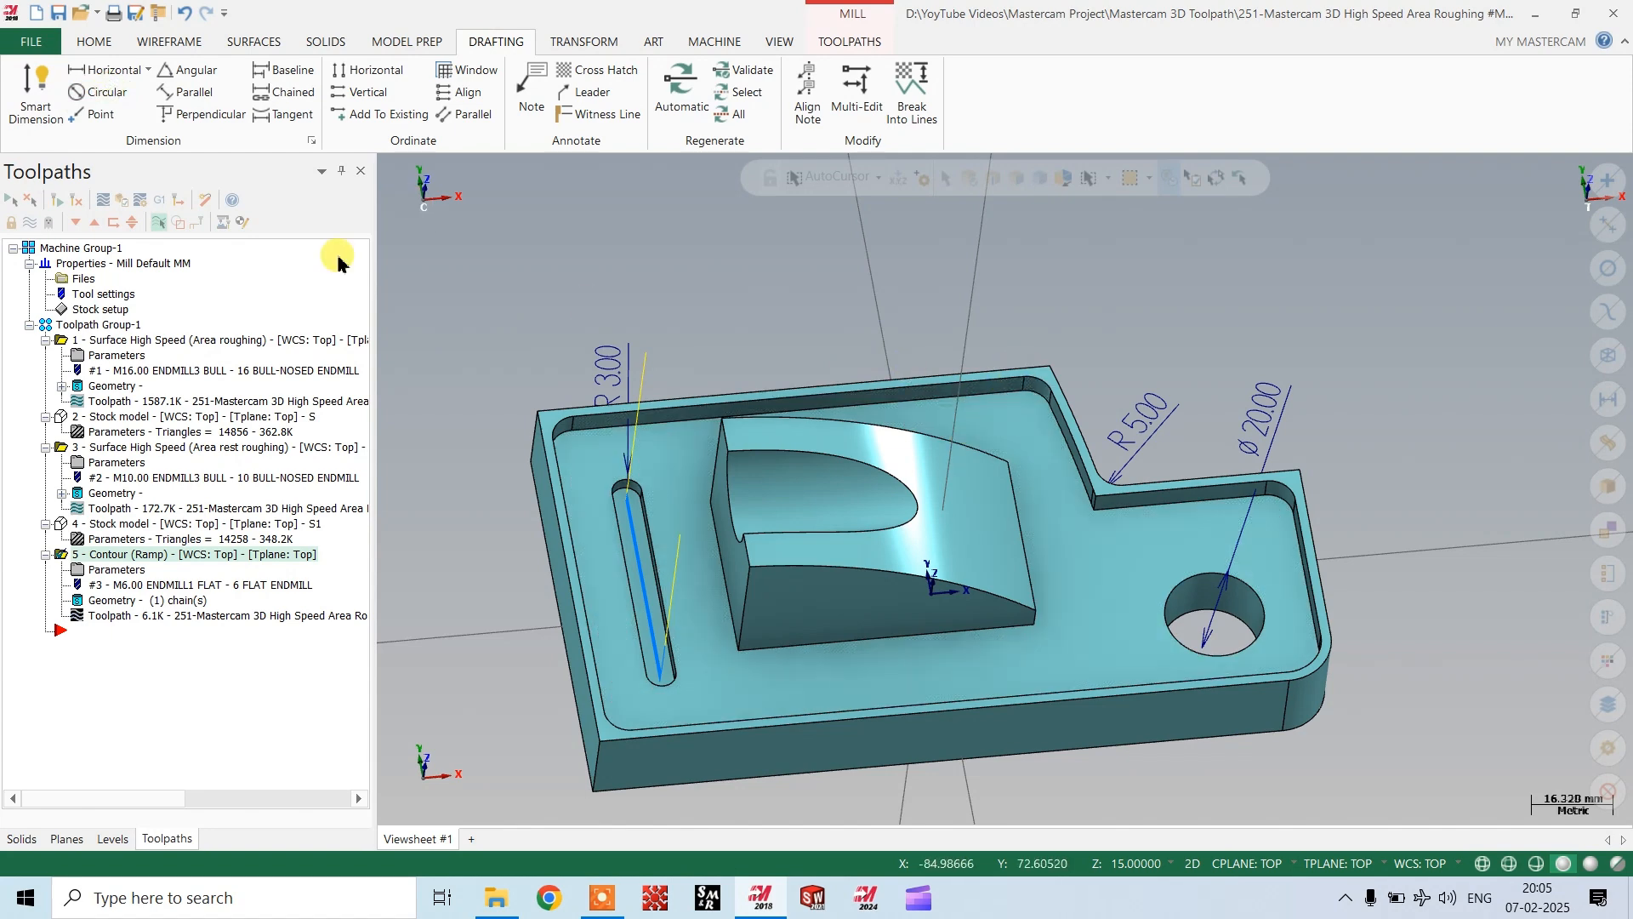
pyautogui.click(98, 92)
pyautogui.click(1044, 380)
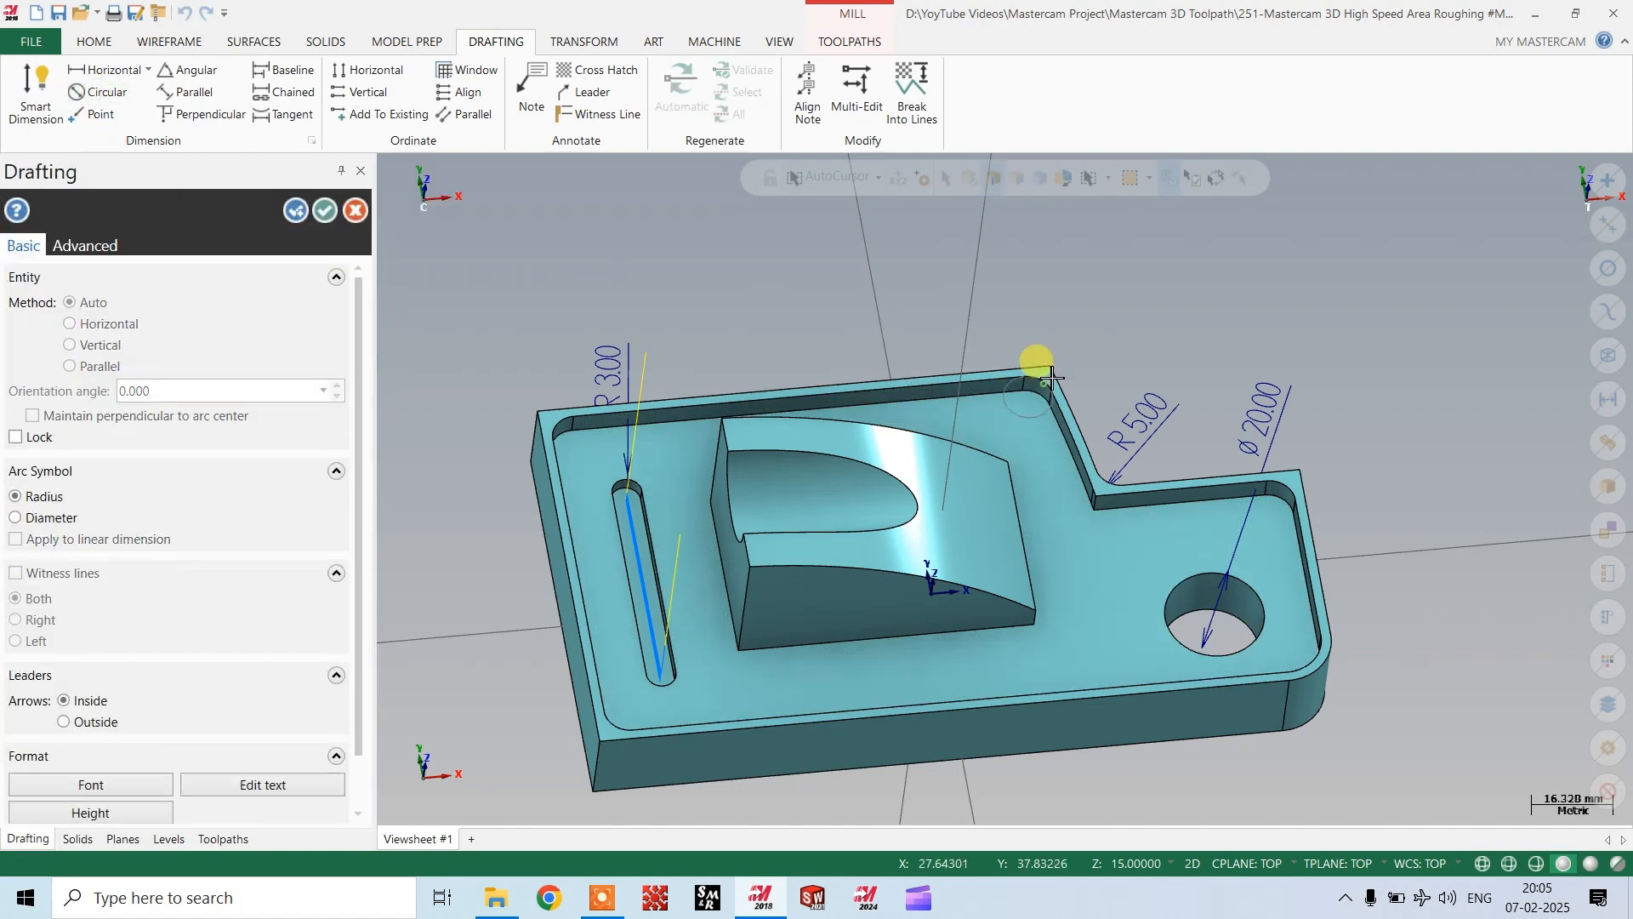
pyautogui.click(1055, 292)
pyautogui.click(325, 211)
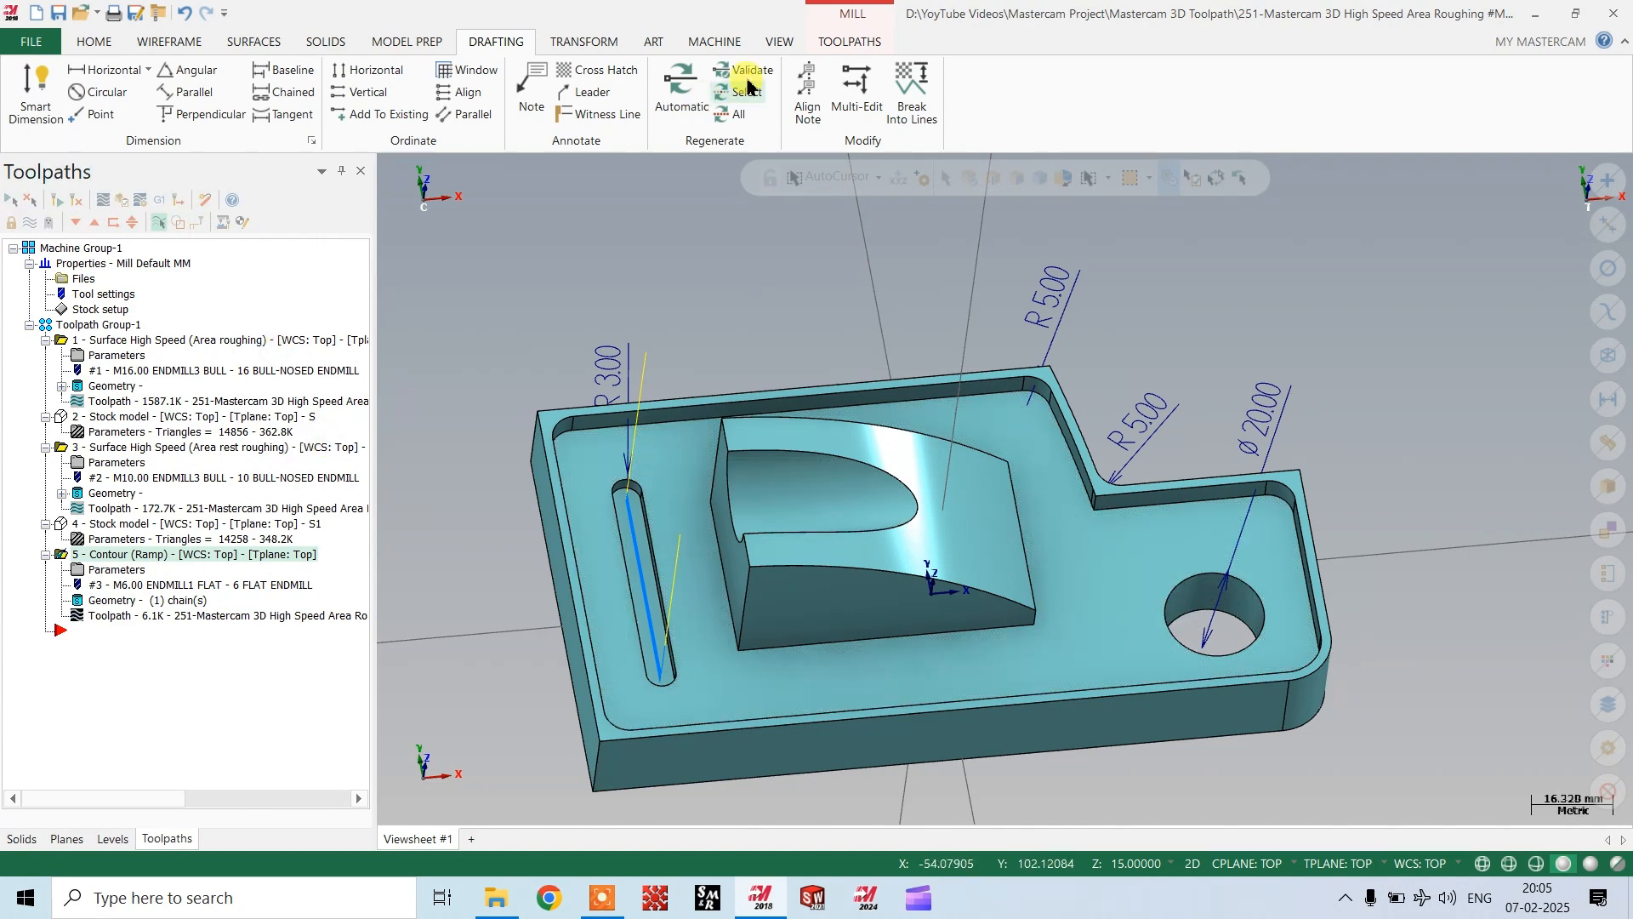
# Start a contour toolpath on the 20 mm hole's edge and assign the existing 10 mm bull-nosed end mill, tool 2.
pyautogui.click(850, 42)
pyautogui.click(45, 89)
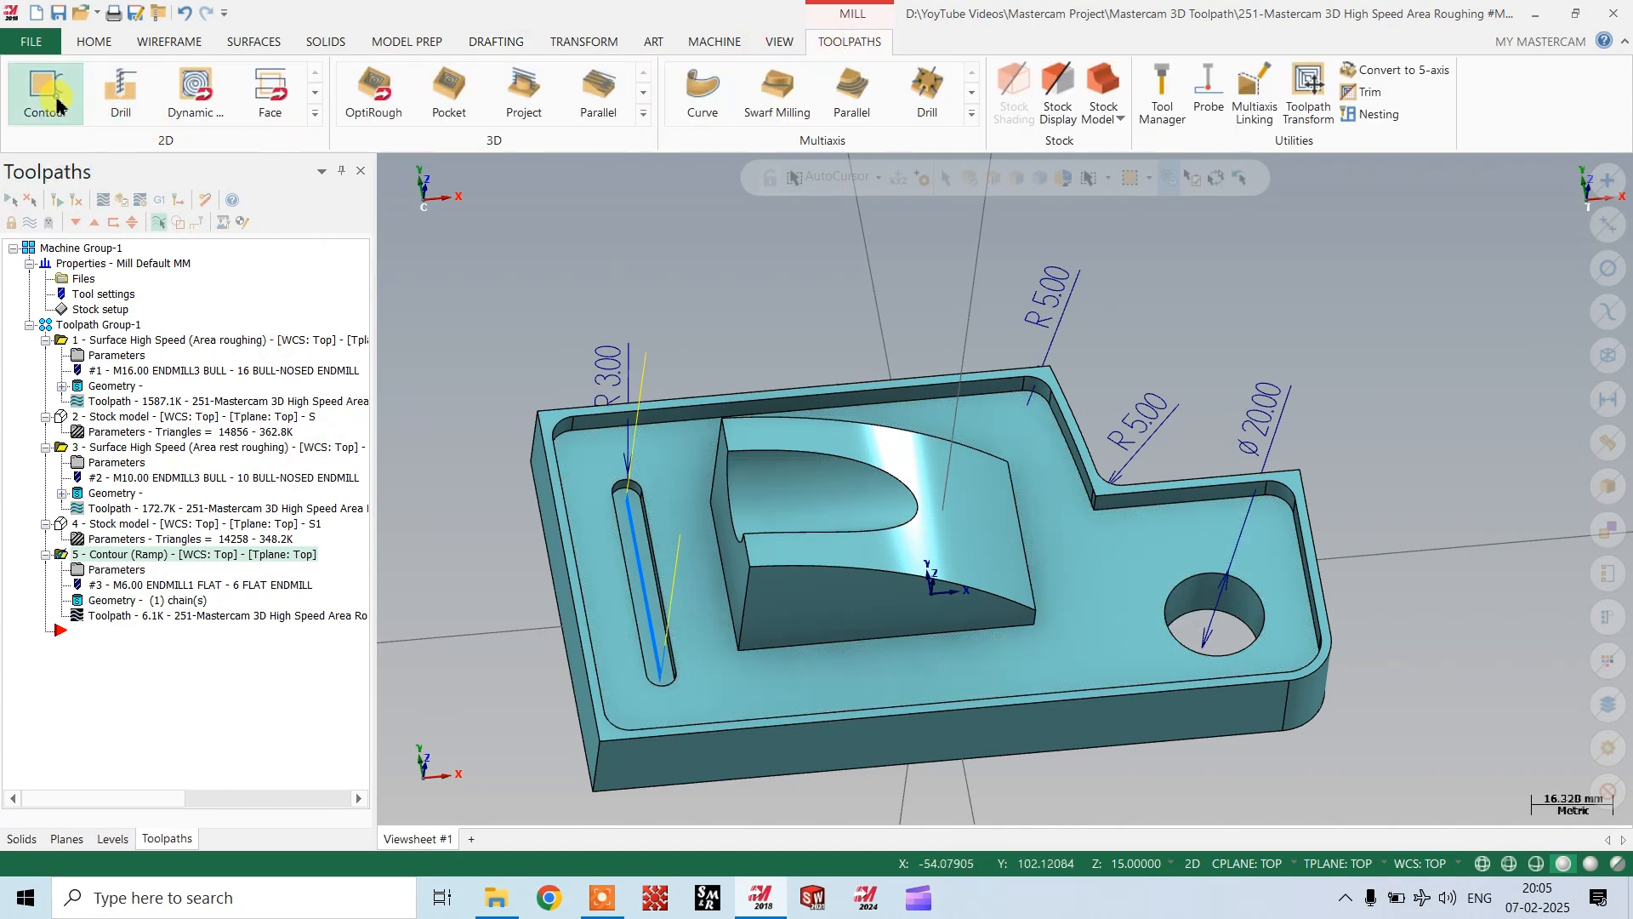
pyautogui.click(1189, 657)
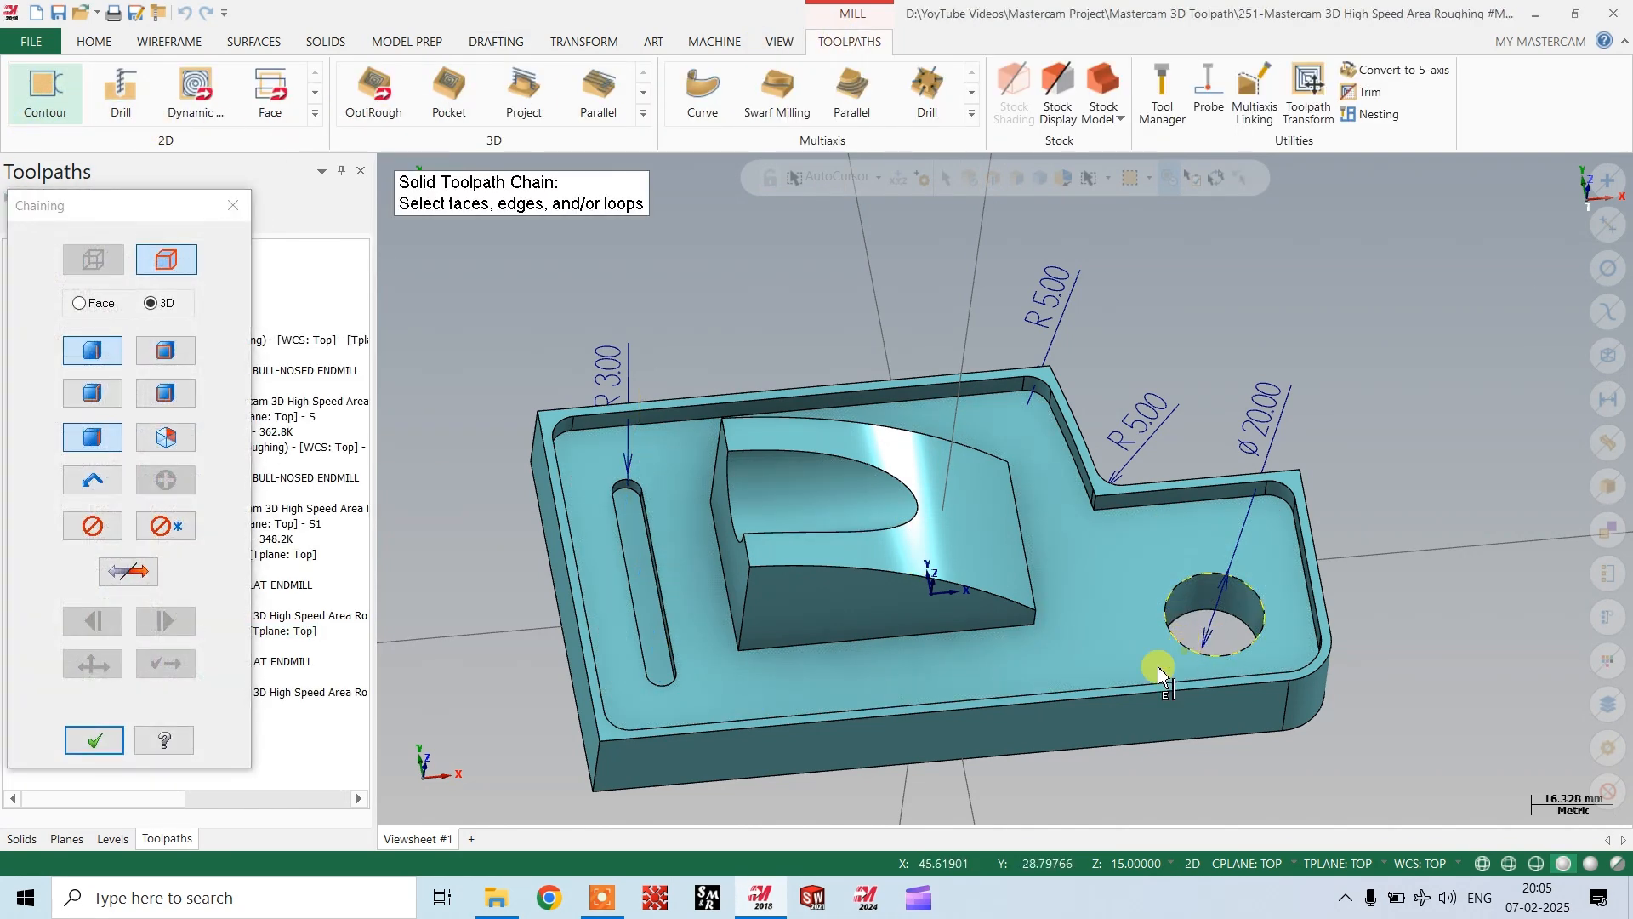
pyautogui.click(95, 740)
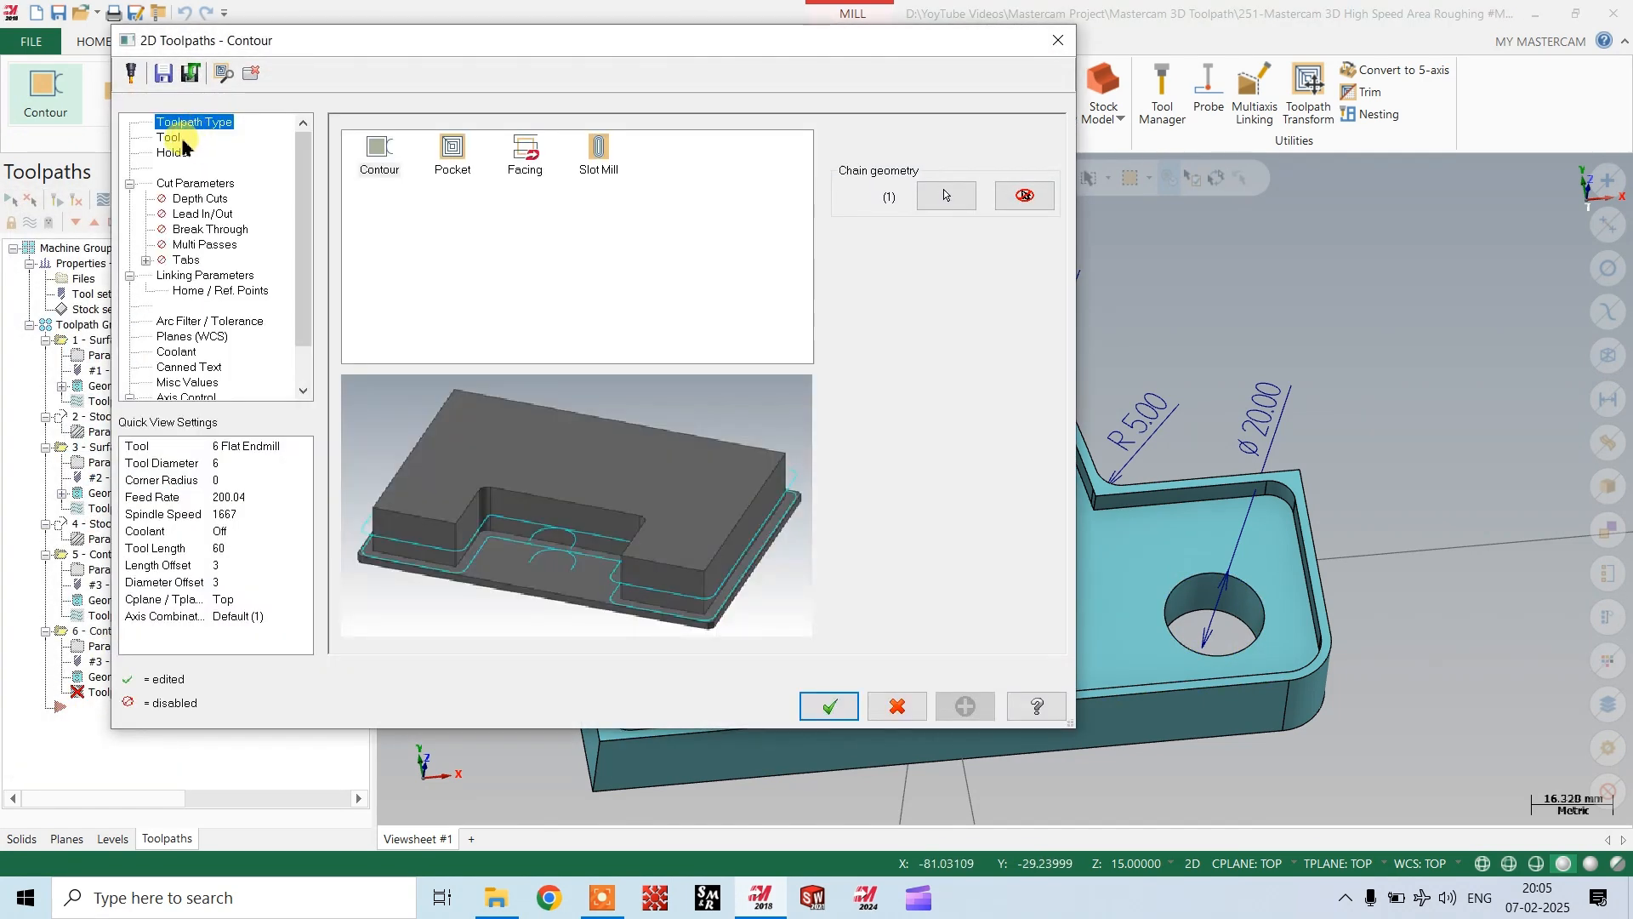
pyautogui.click(172, 138)
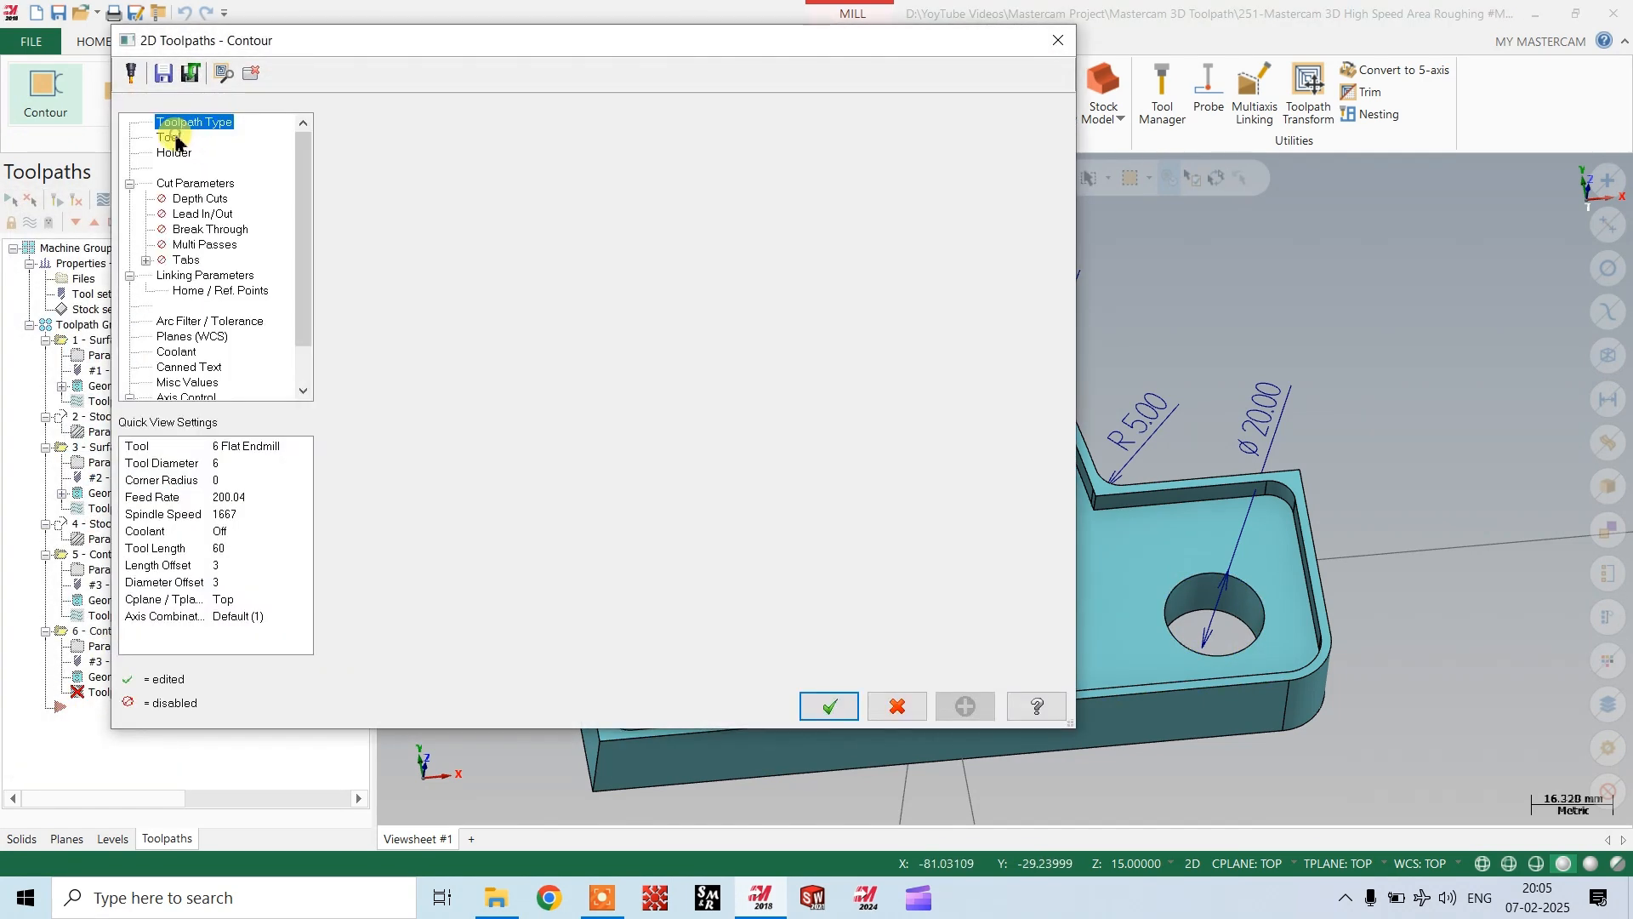
pyautogui.click(507, 191)
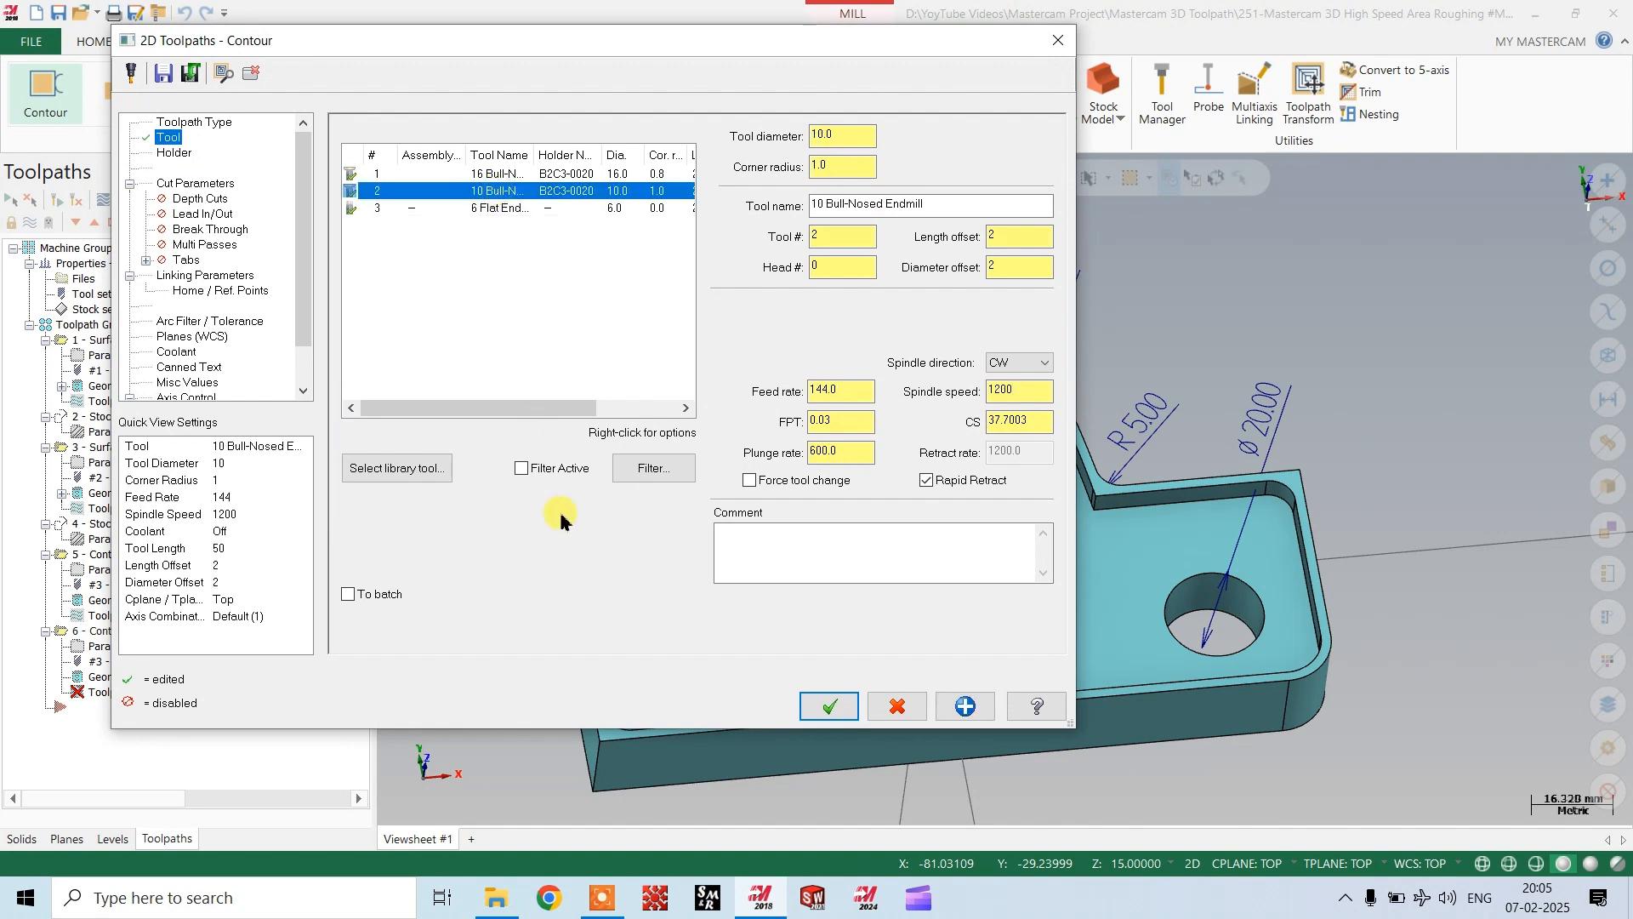
# Rechain all of the contour's geometry, using the upper edge of the 20 mm hole as the chain.
pyautogui.click(189, 184)
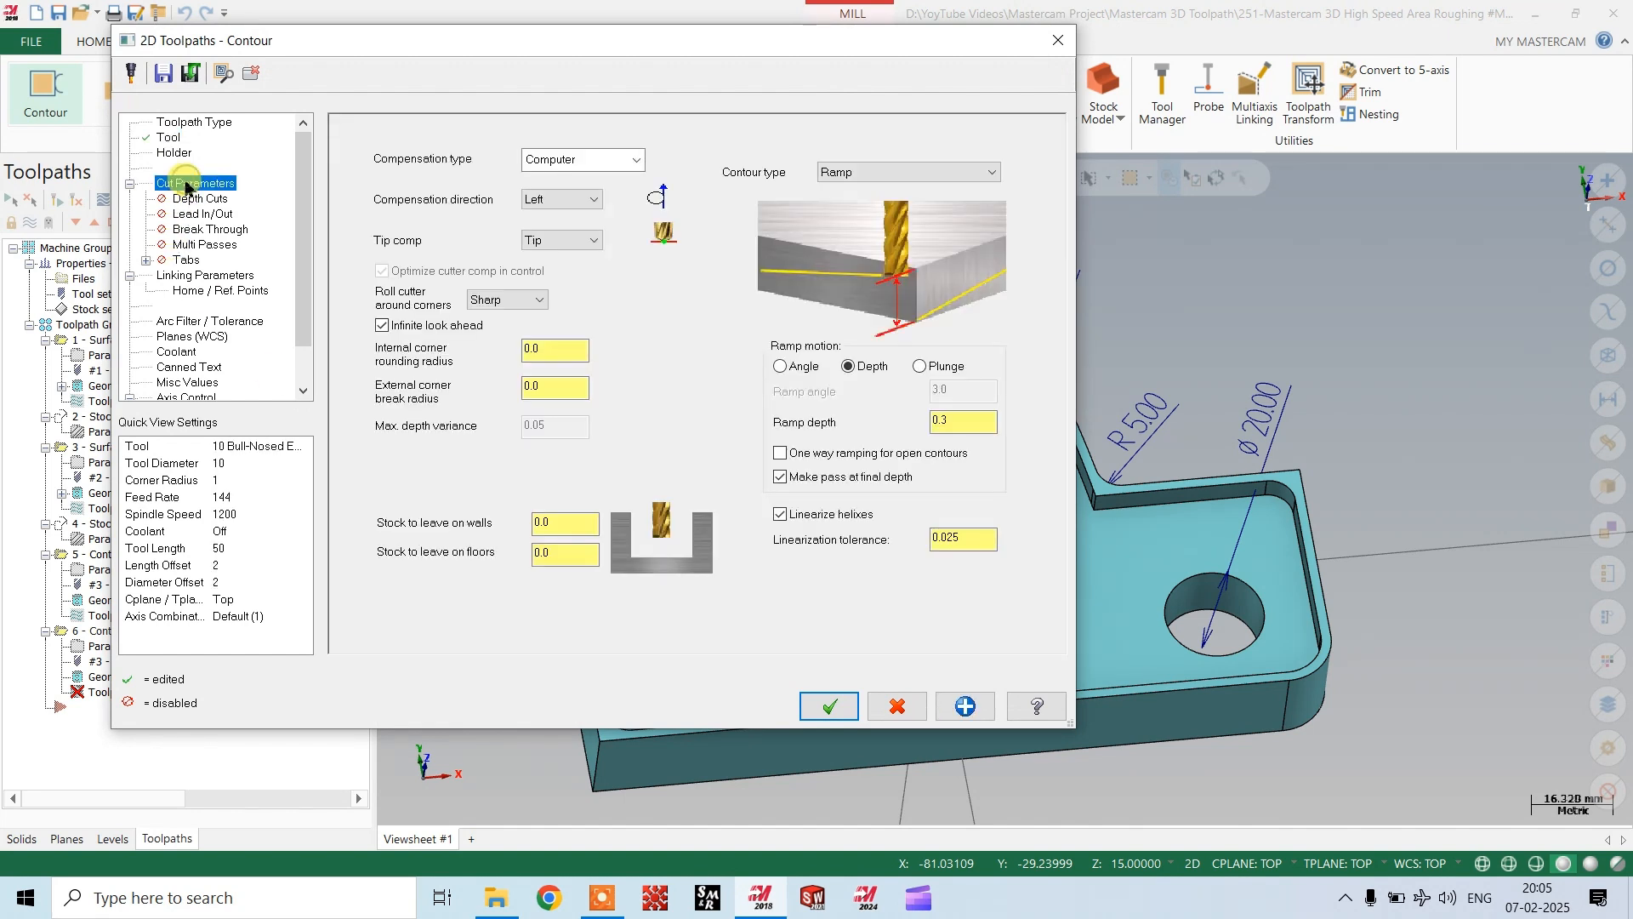
pyautogui.click(173, 124)
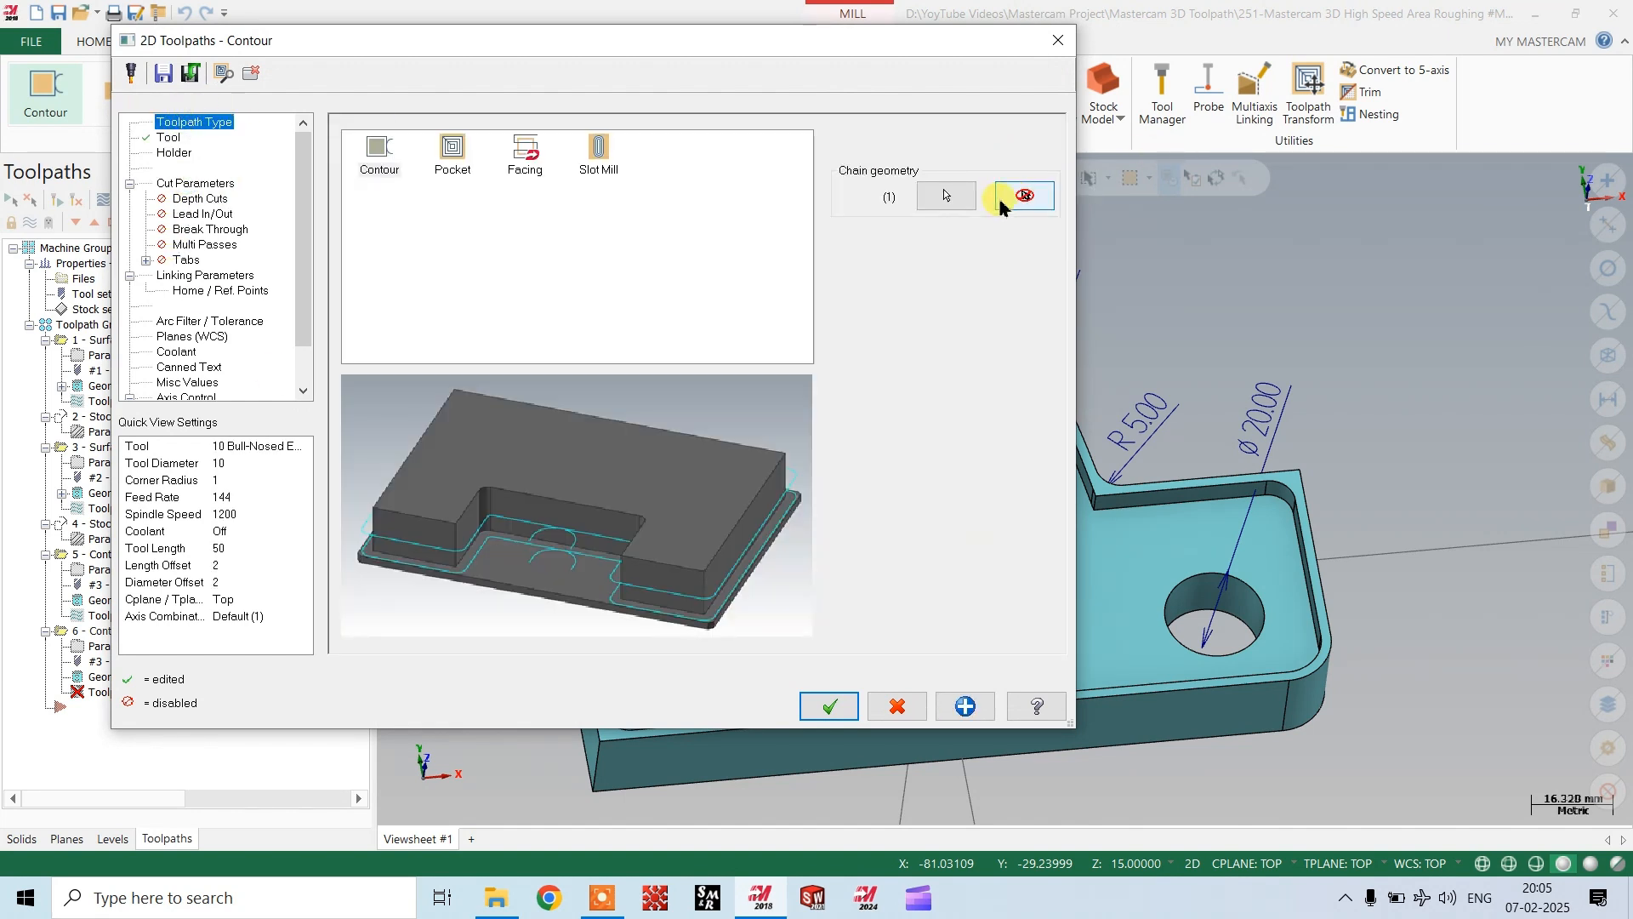
pyautogui.click(957, 205)
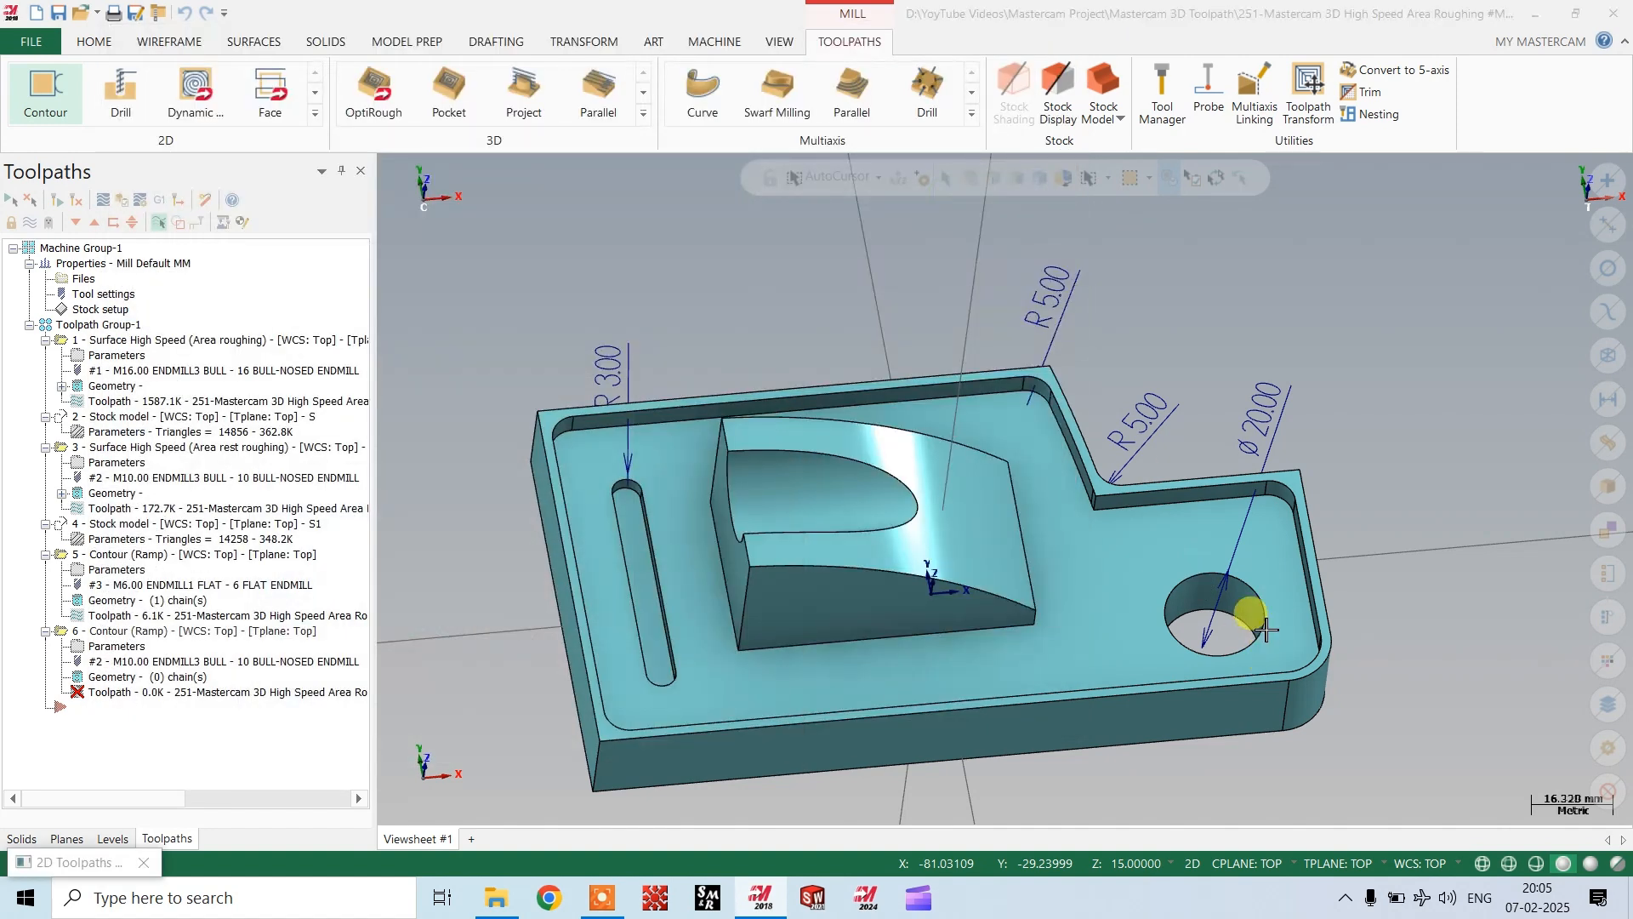
pyautogui.rightClick(102, 269)
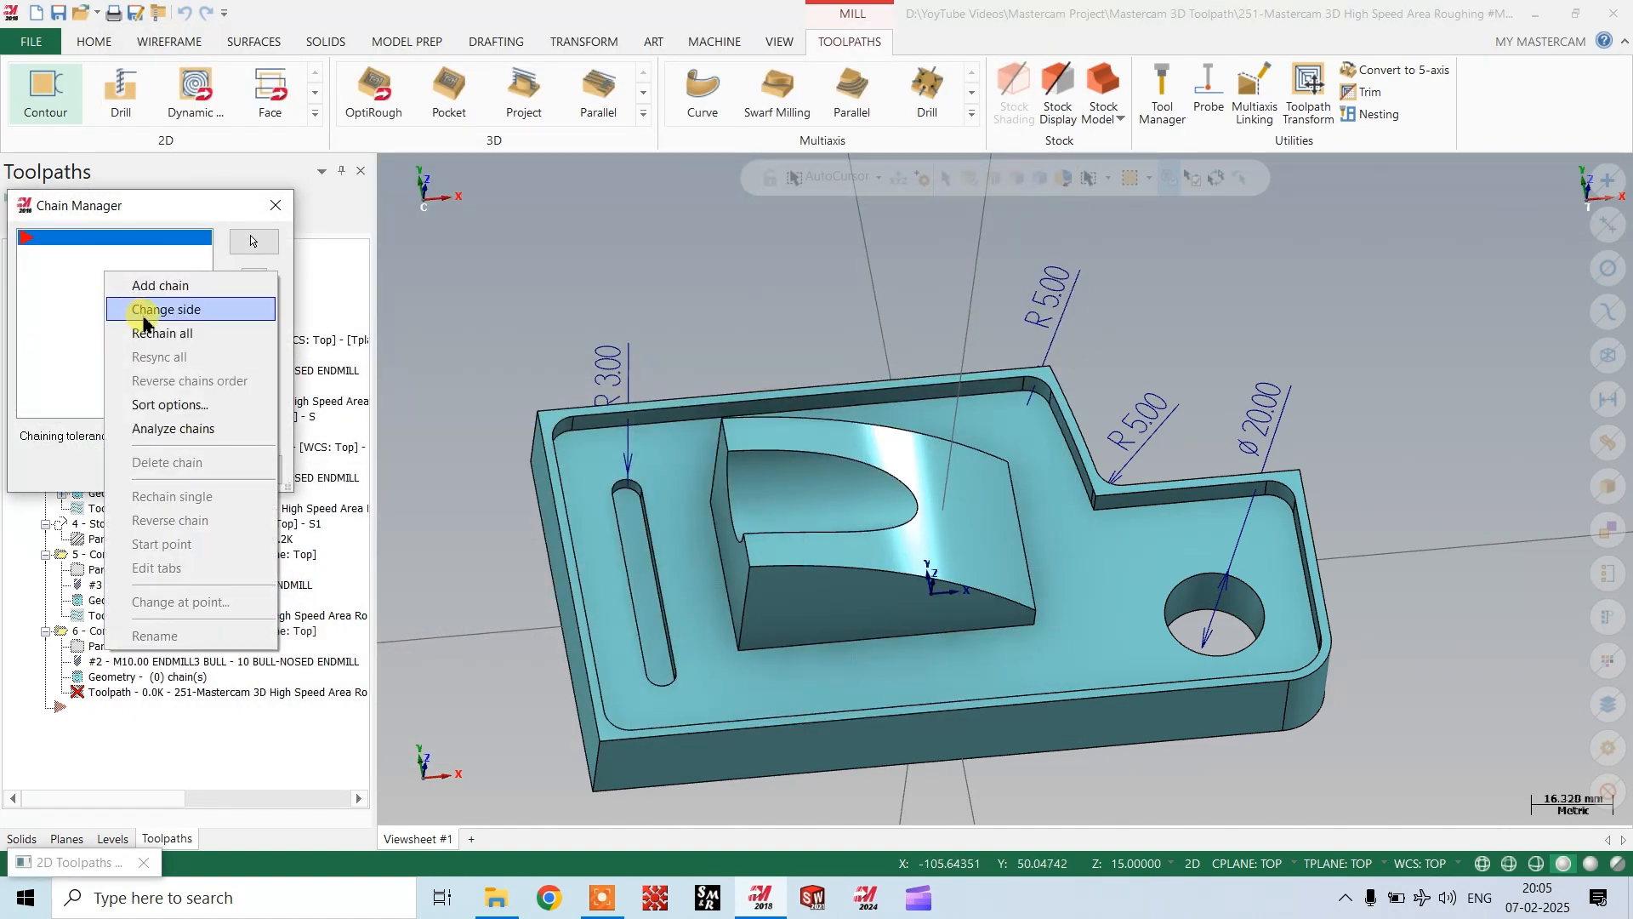
pyautogui.click(146, 333)
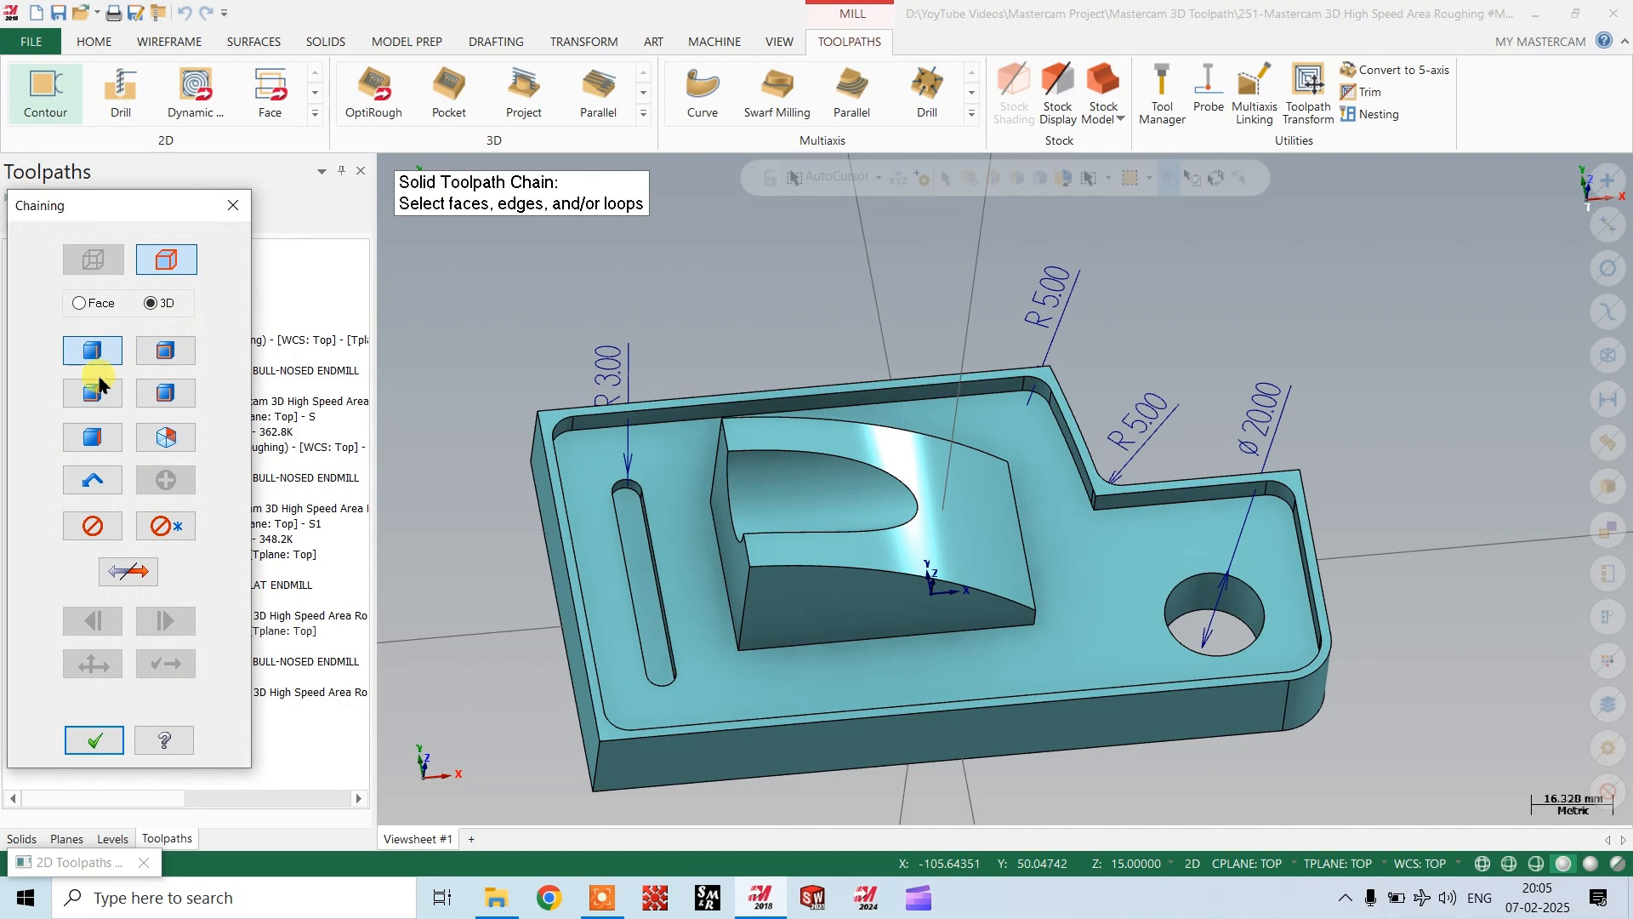
pyautogui.click(165, 353)
pyautogui.click(1274, 630)
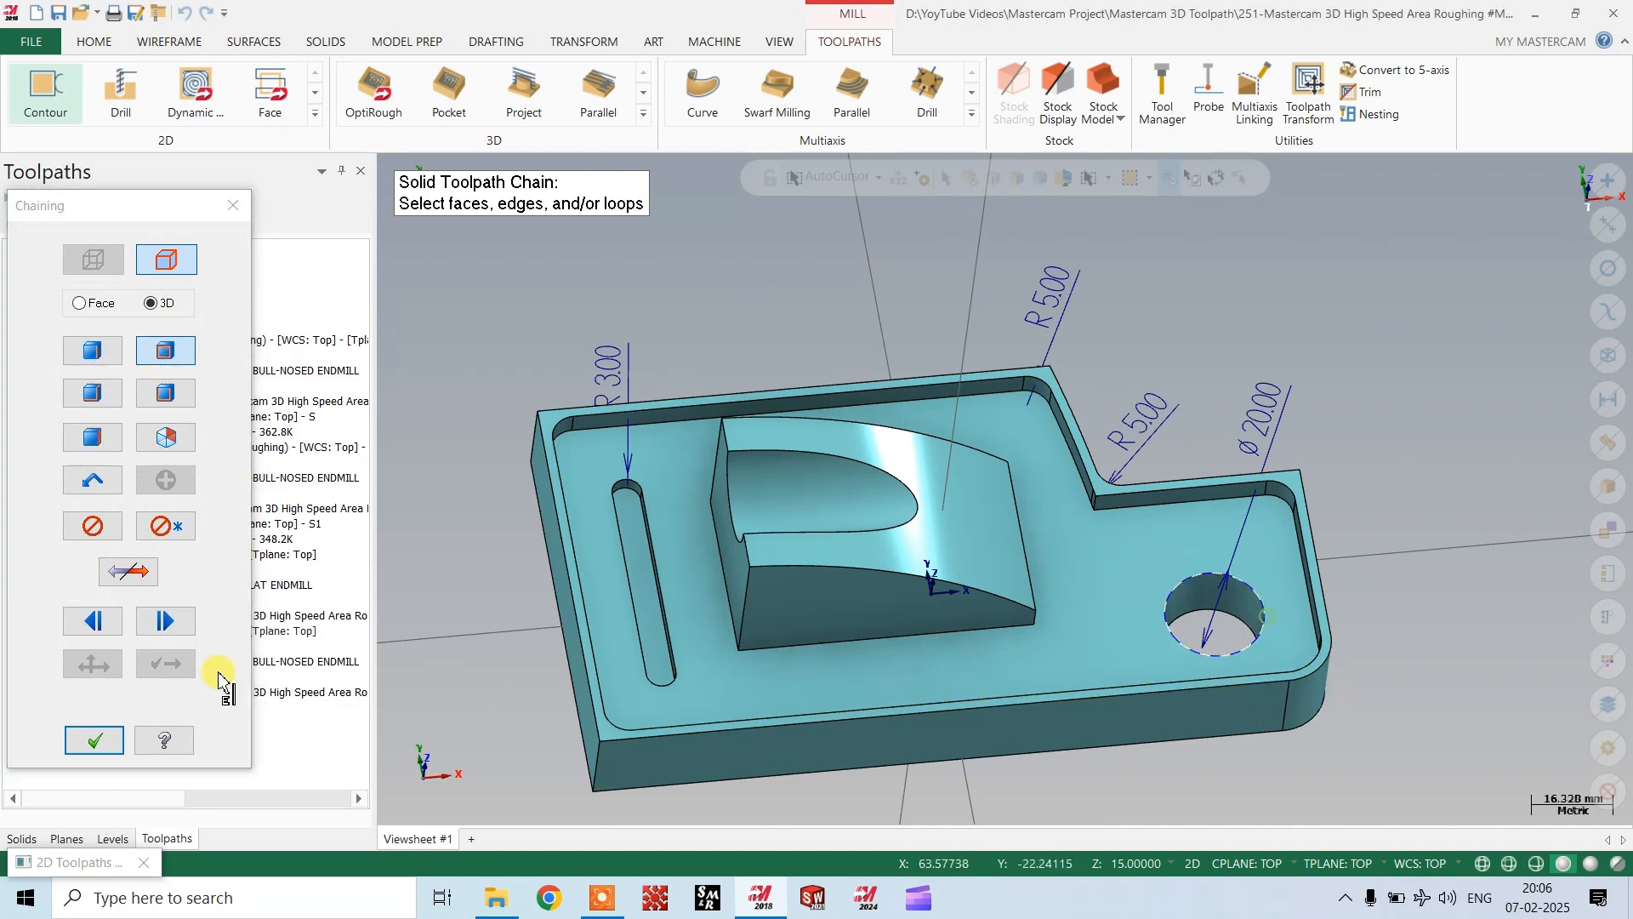
pyautogui.click(93, 739)
pyautogui.click(102, 281)
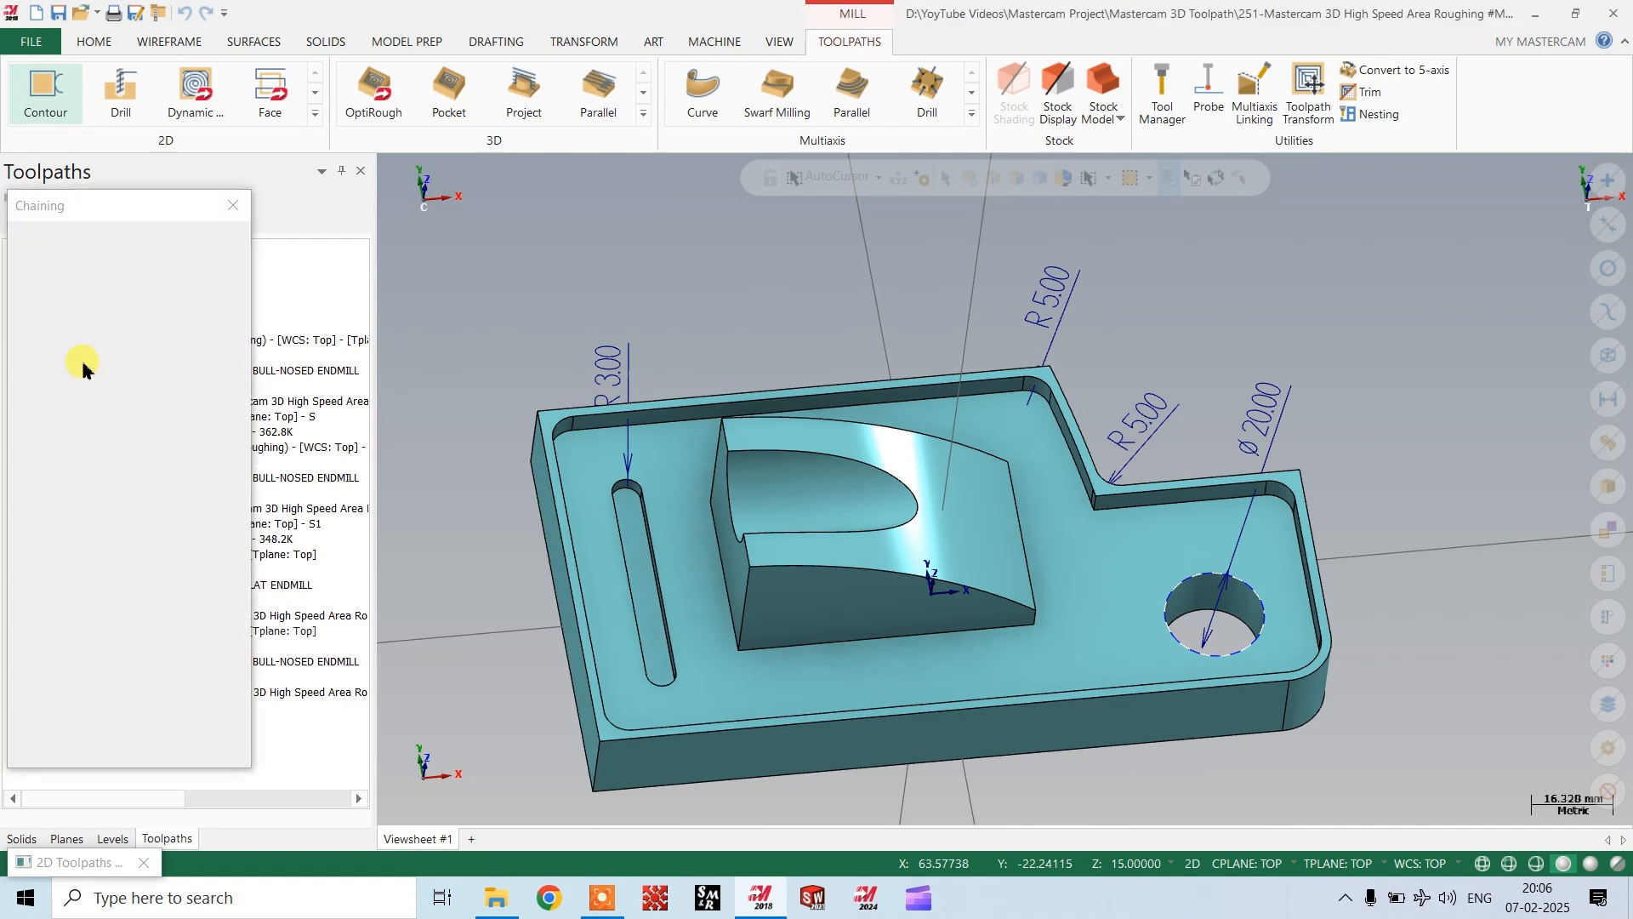
pyautogui.click(93, 739)
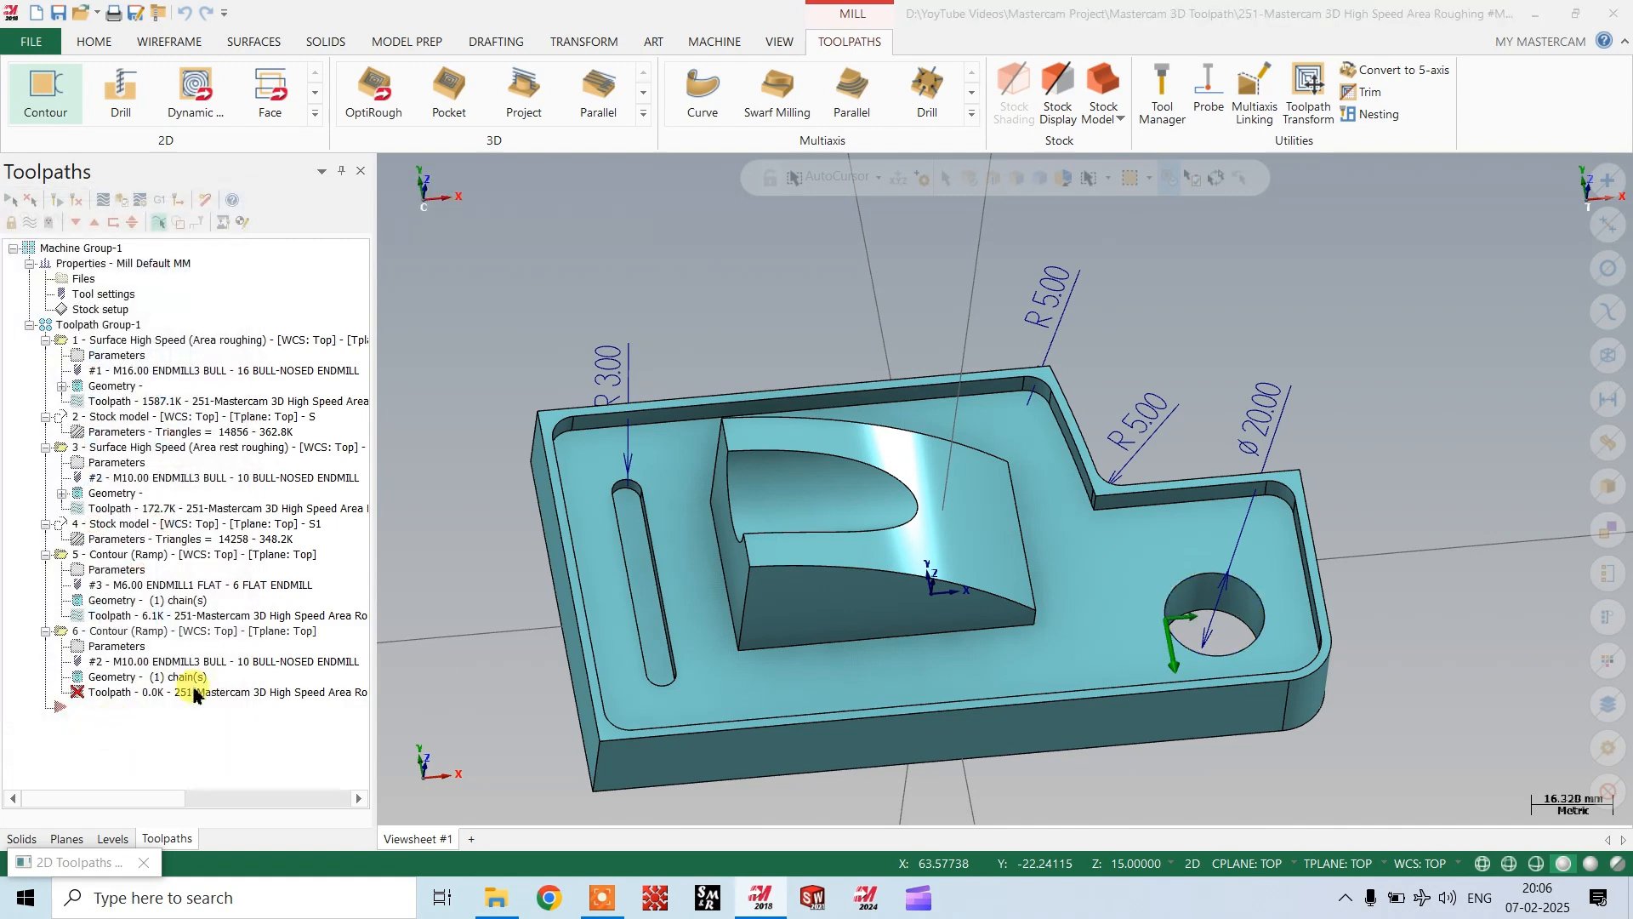
pyautogui.click(179, 469)
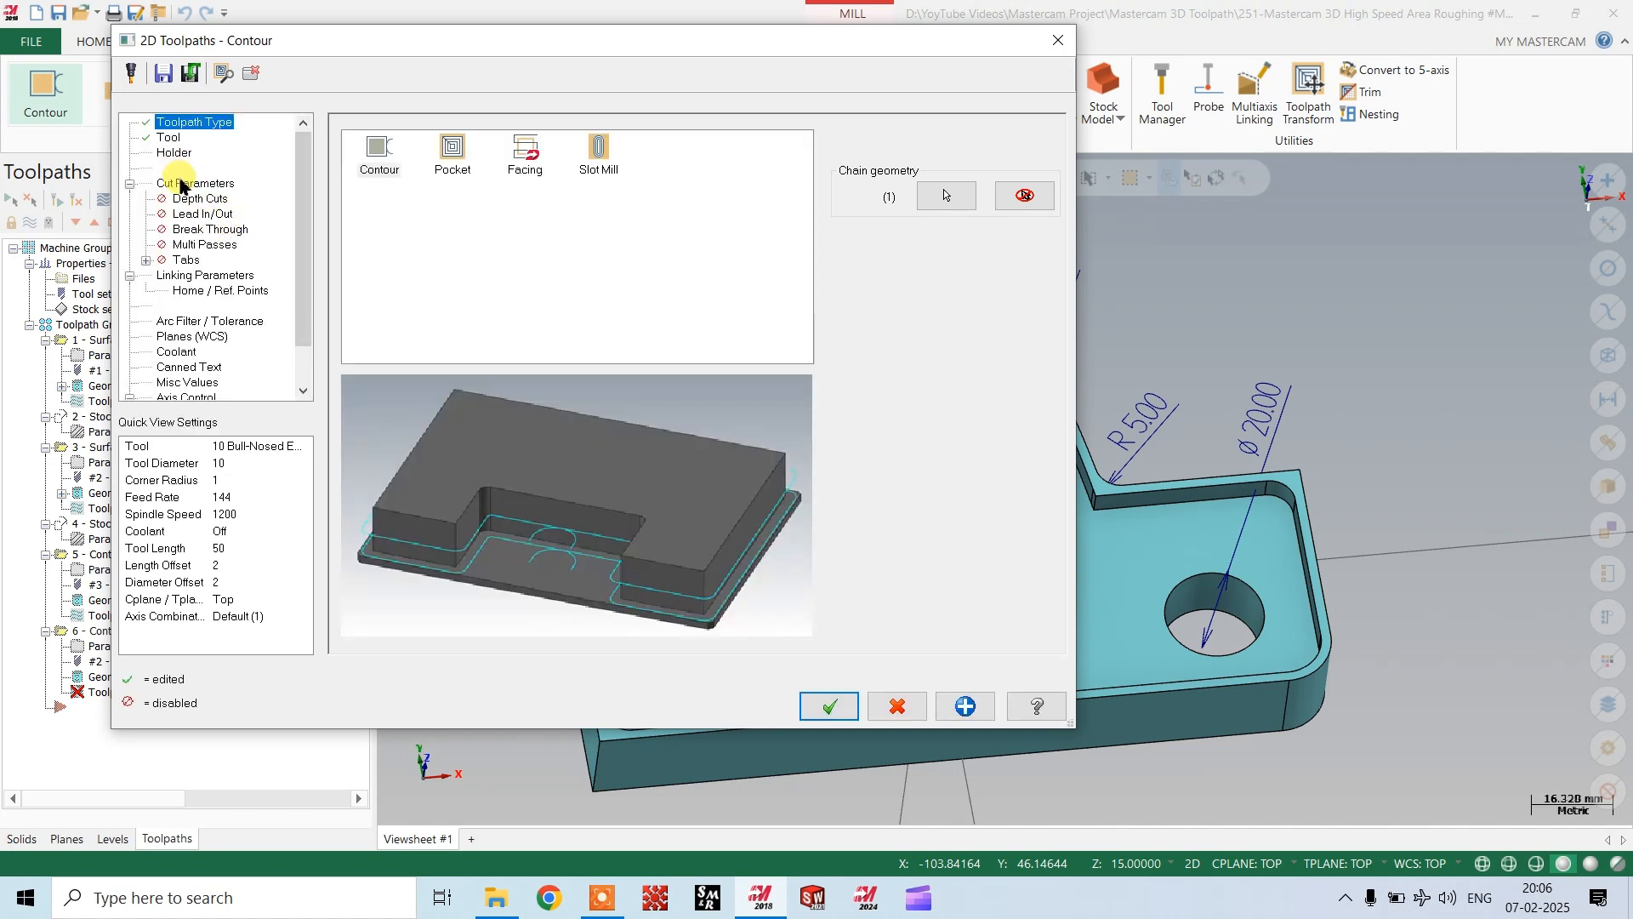
# Set the hole contour's stock to leave on walls to 0.3, keep the Ramp contour type and set the ramp depth to 0.5.
pyautogui.click(182, 186)
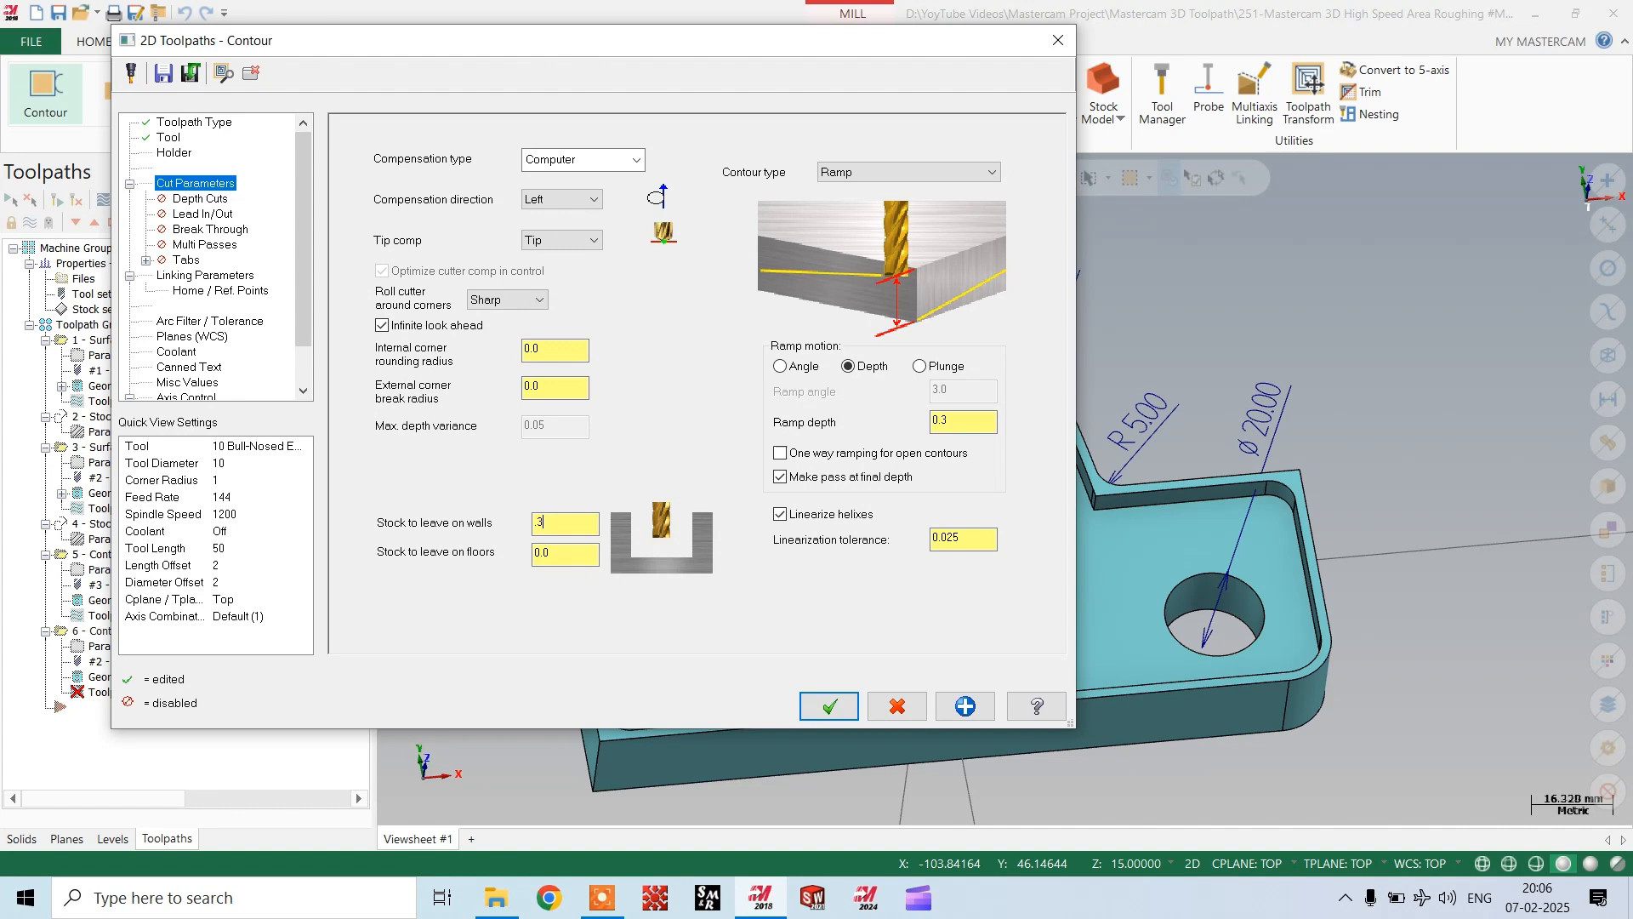
pyautogui.click(941, 178)
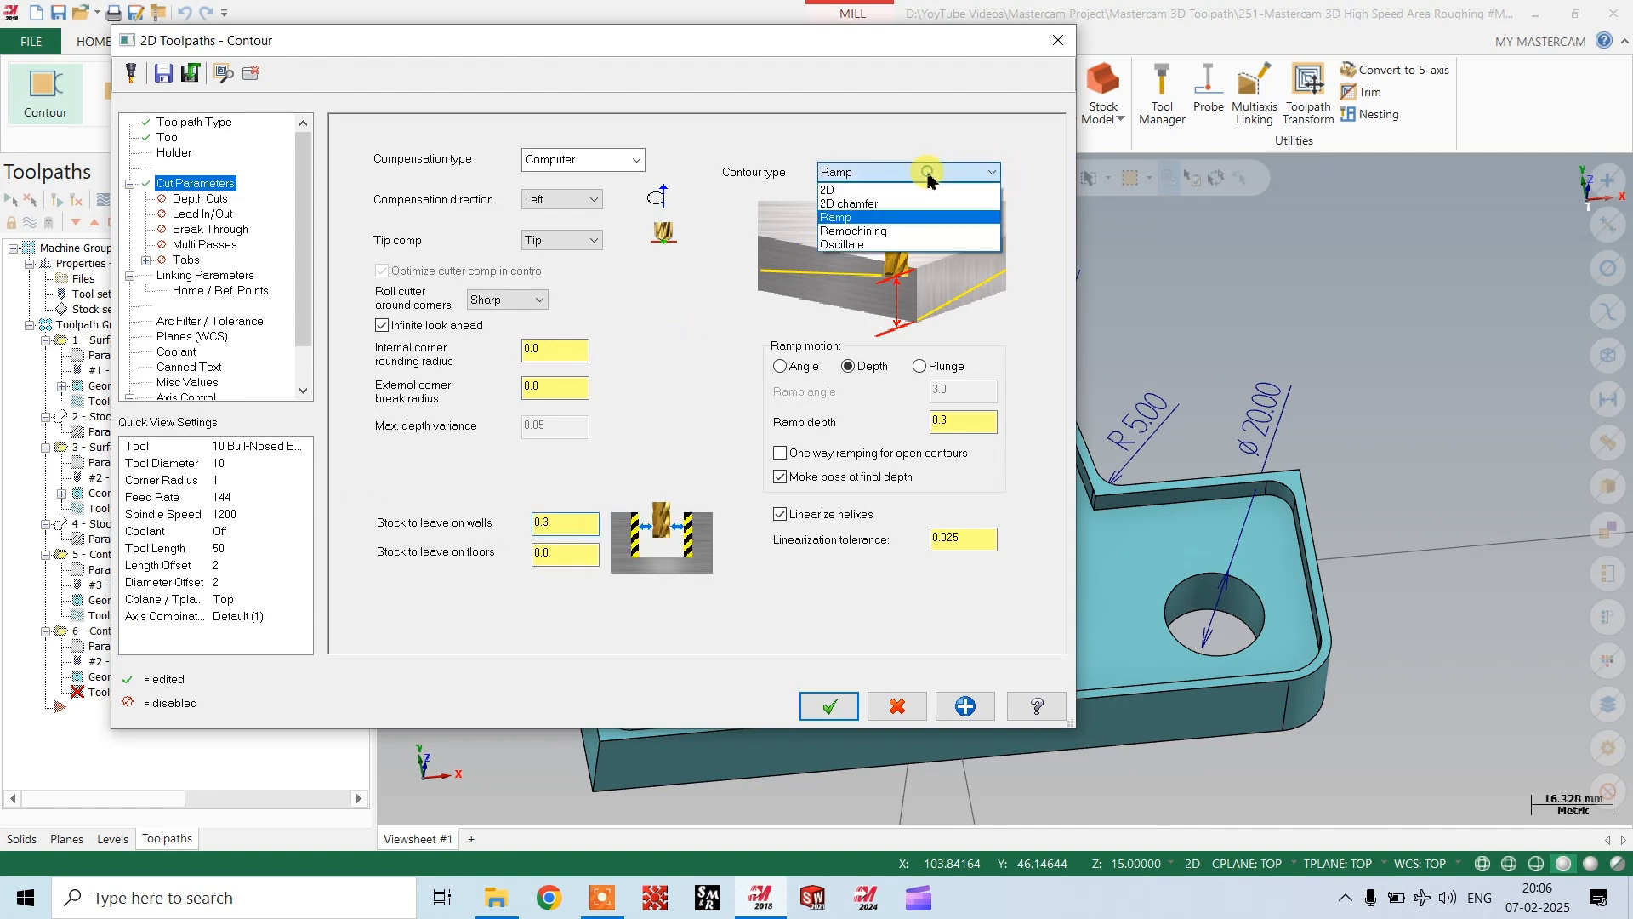
pyautogui.click(849, 215)
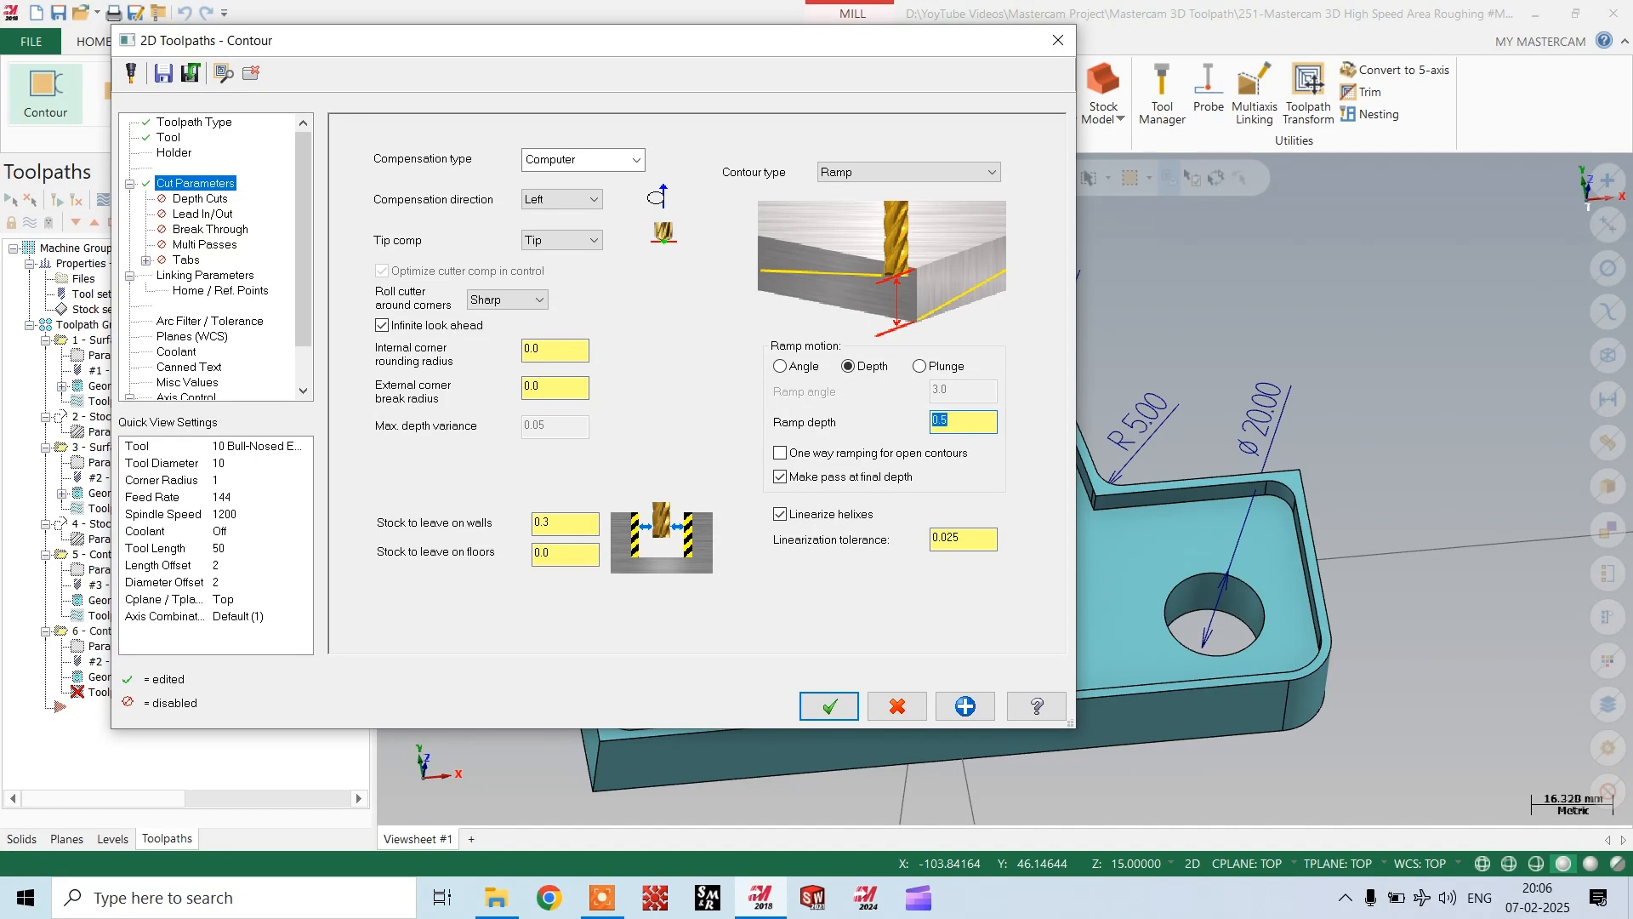
# Enable Lead In/Out for the hole contour with 1.0 mm line length and 1.0 mm arc radius on both entry and exit.
pyautogui.click(202, 213)
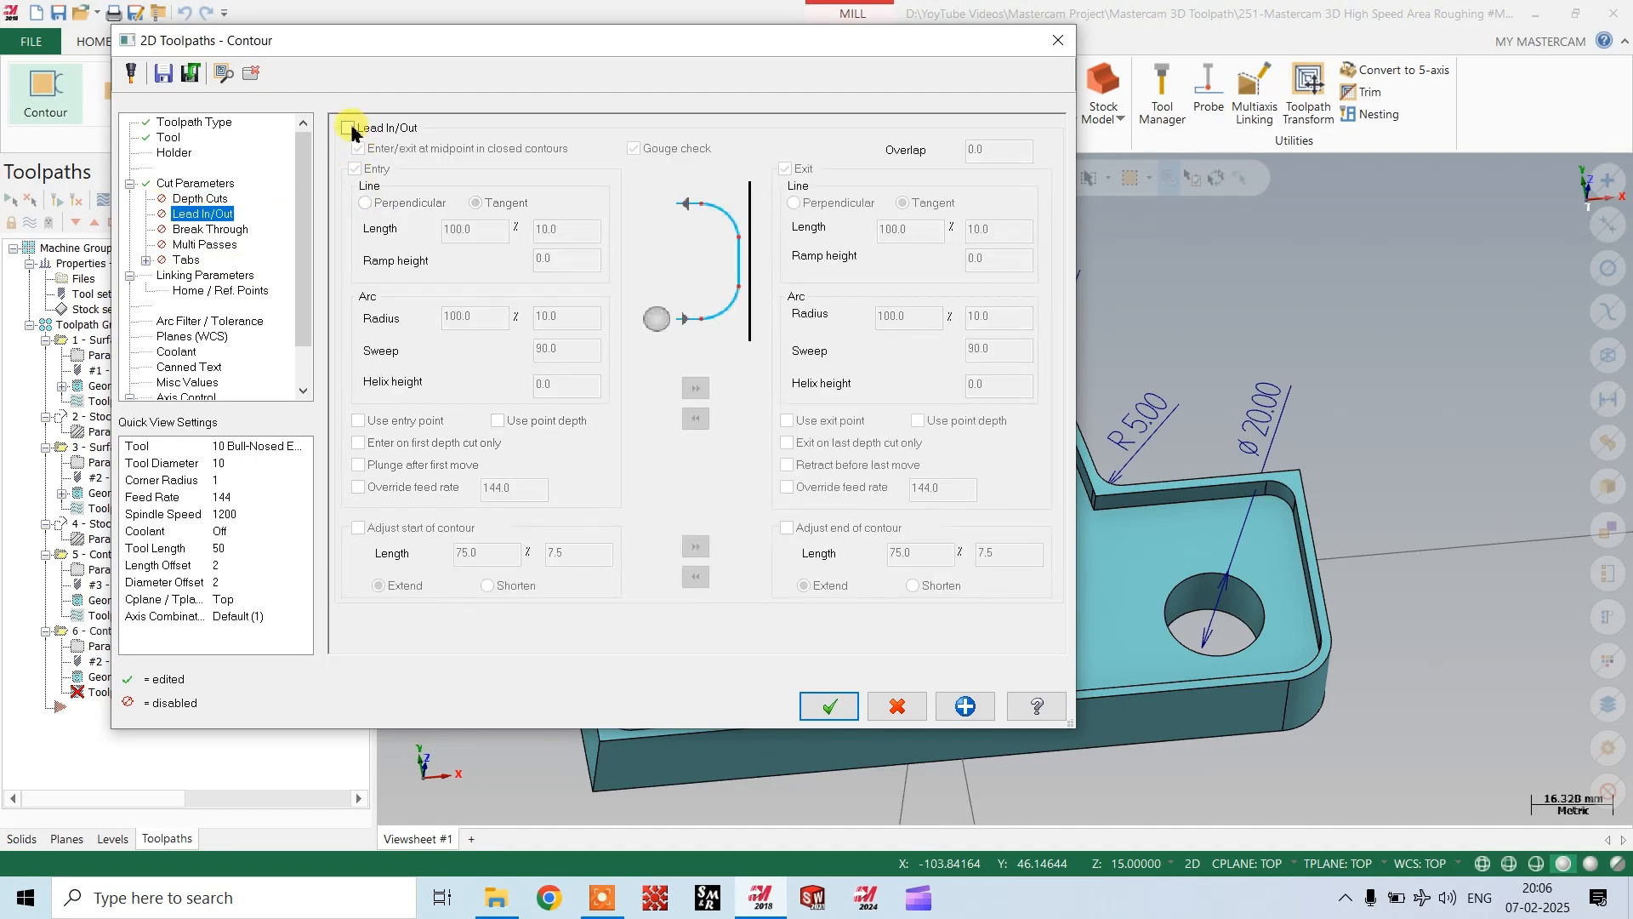
pyautogui.click(347, 127)
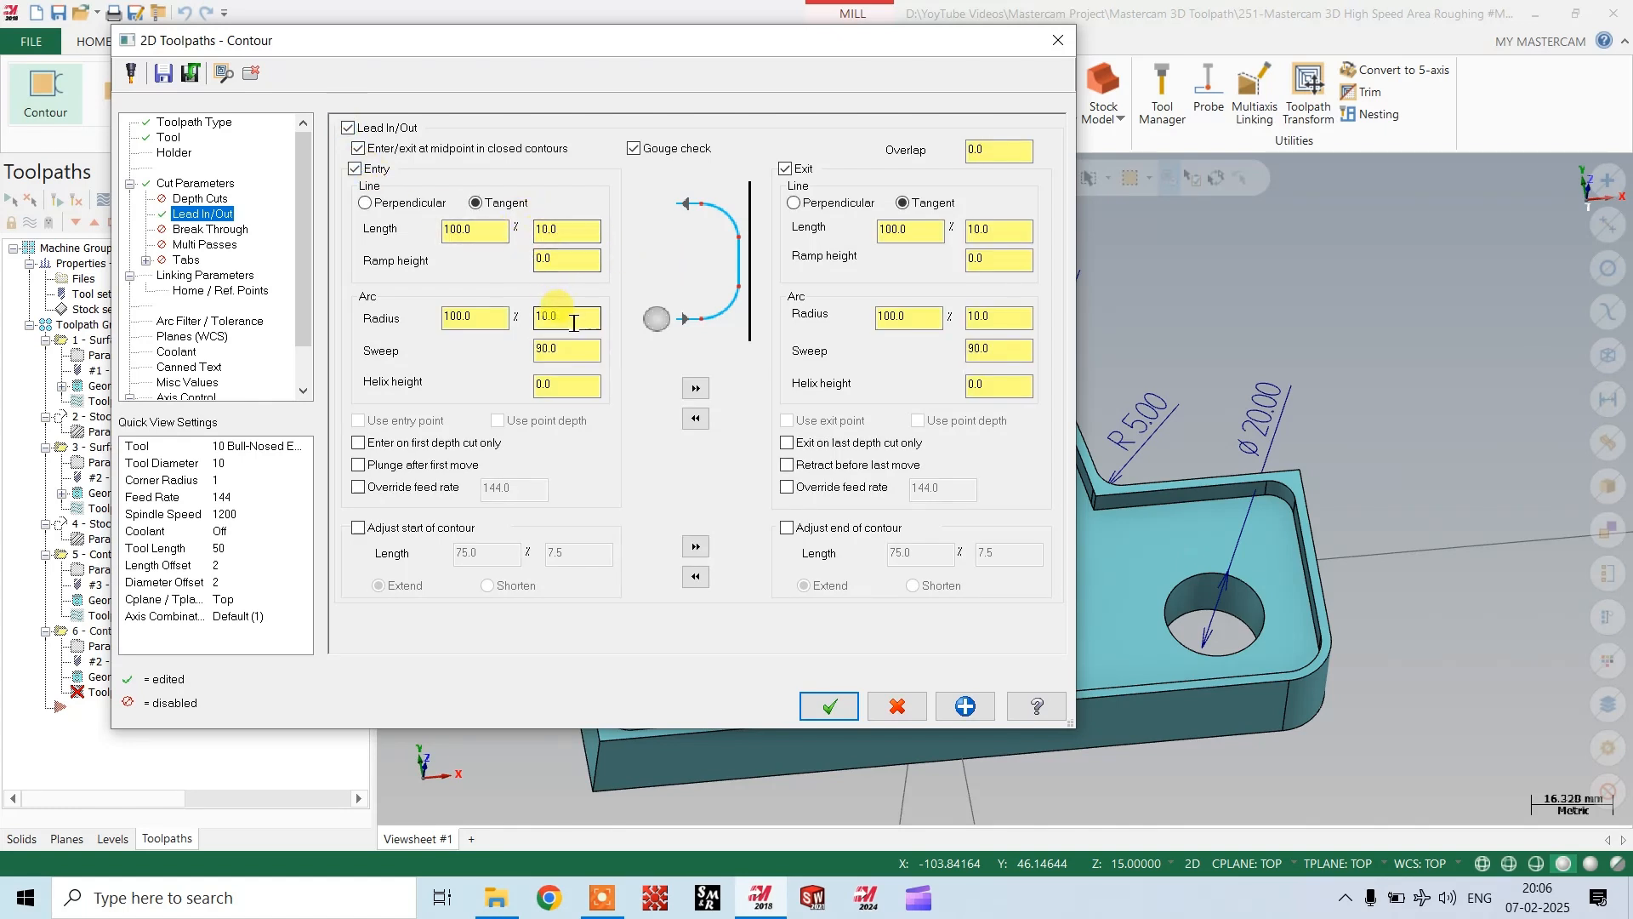
pyautogui.moveTo(569, 233); pyautogui.dragTo(364, 237)
pyautogui.moveTo(571, 317); pyautogui.dragTo(384, 300)
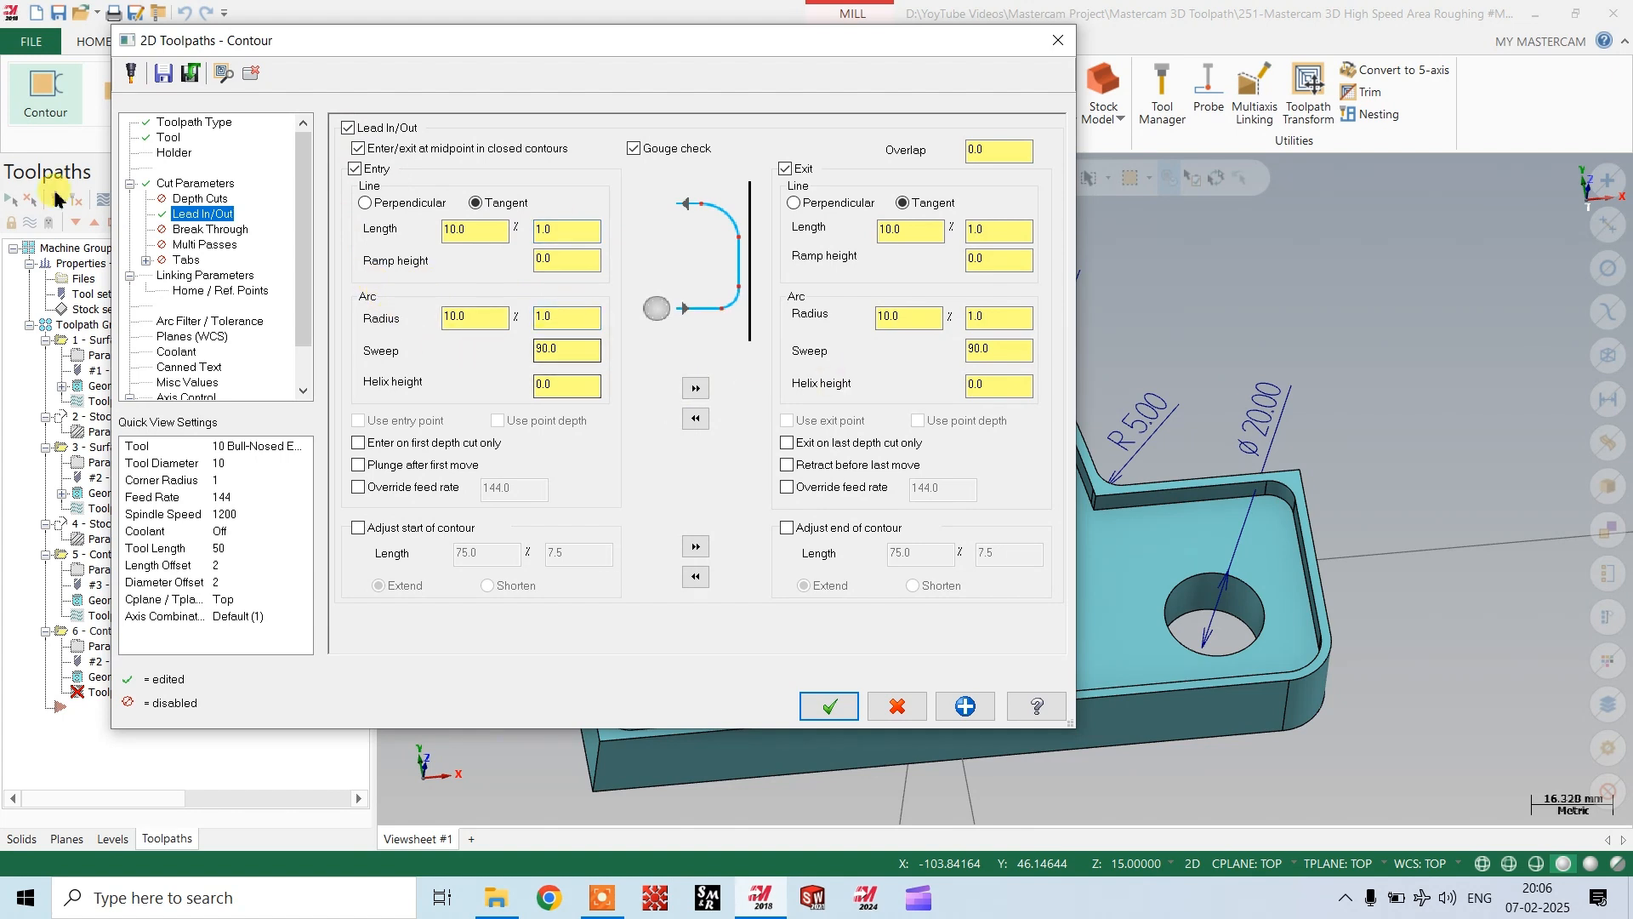
# Set the hole contour's incremental depth to -14.0 and absolute top of stock to 13.0, picking points on the hole, and generate the toolpath.
pyautogui.click(204, 275)
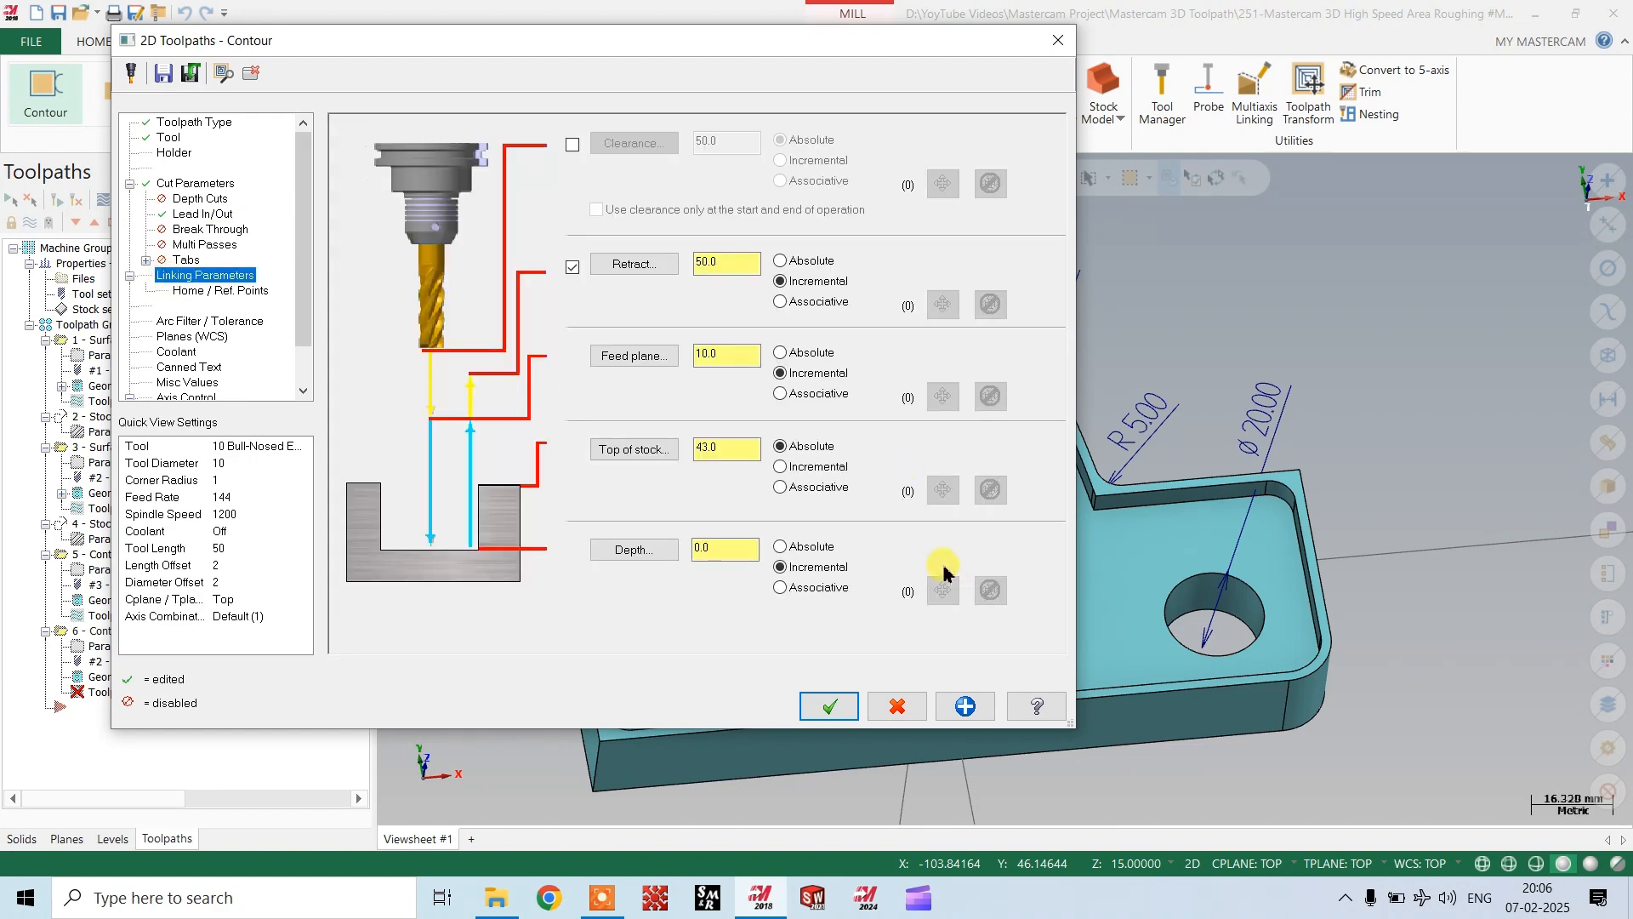
pyautogui.click(627, 551)
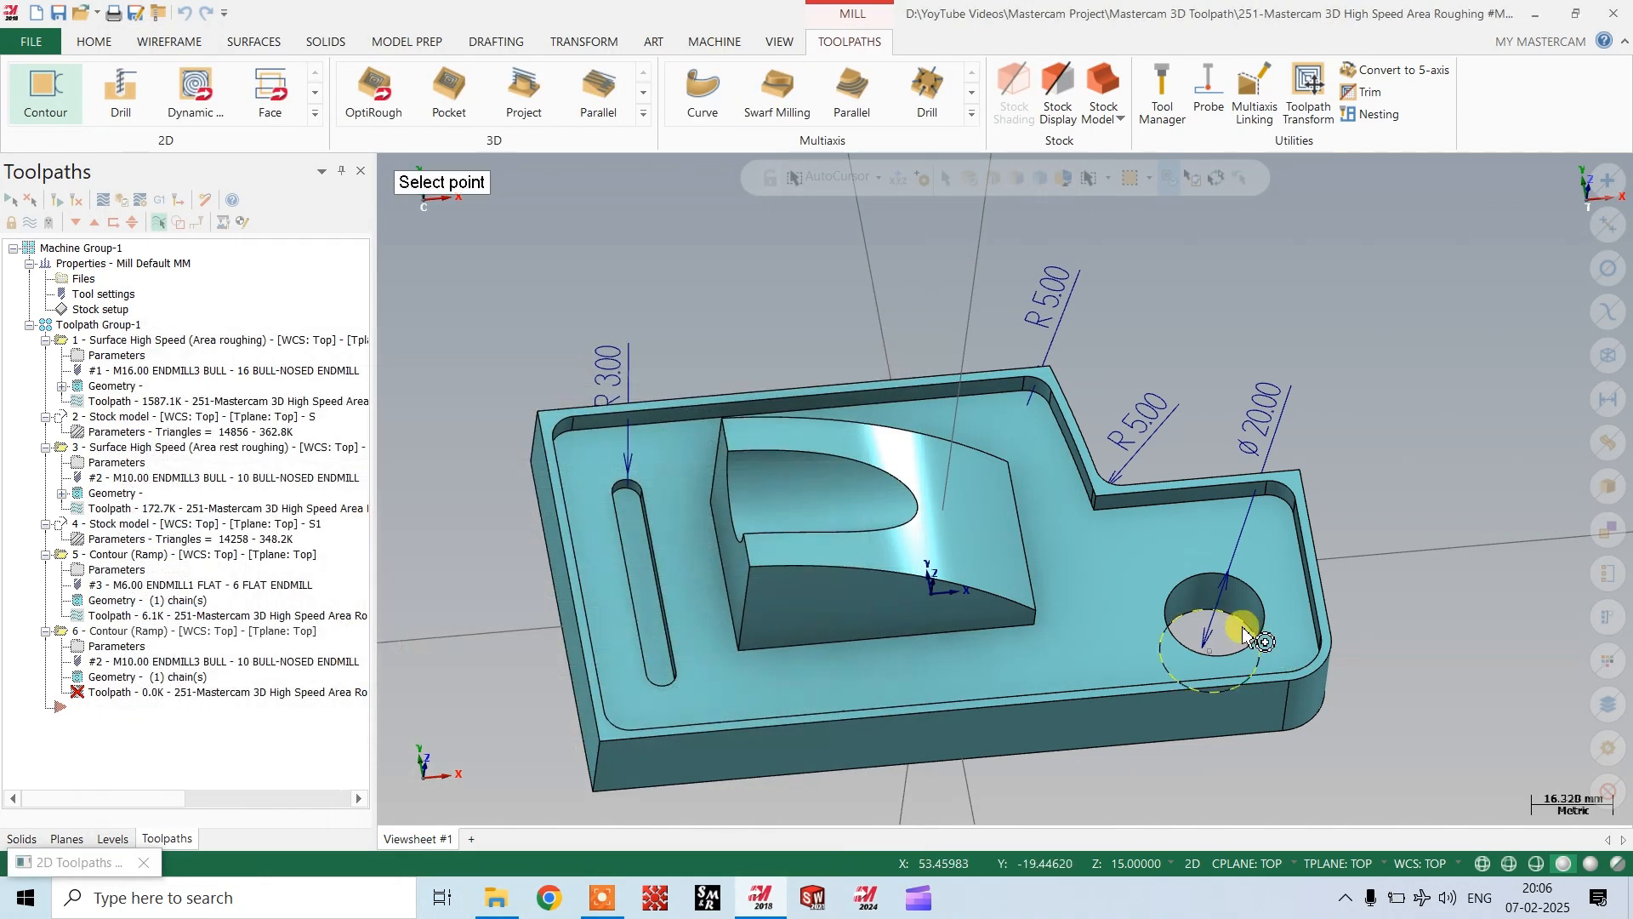
pyautogui.click(1228, 620)
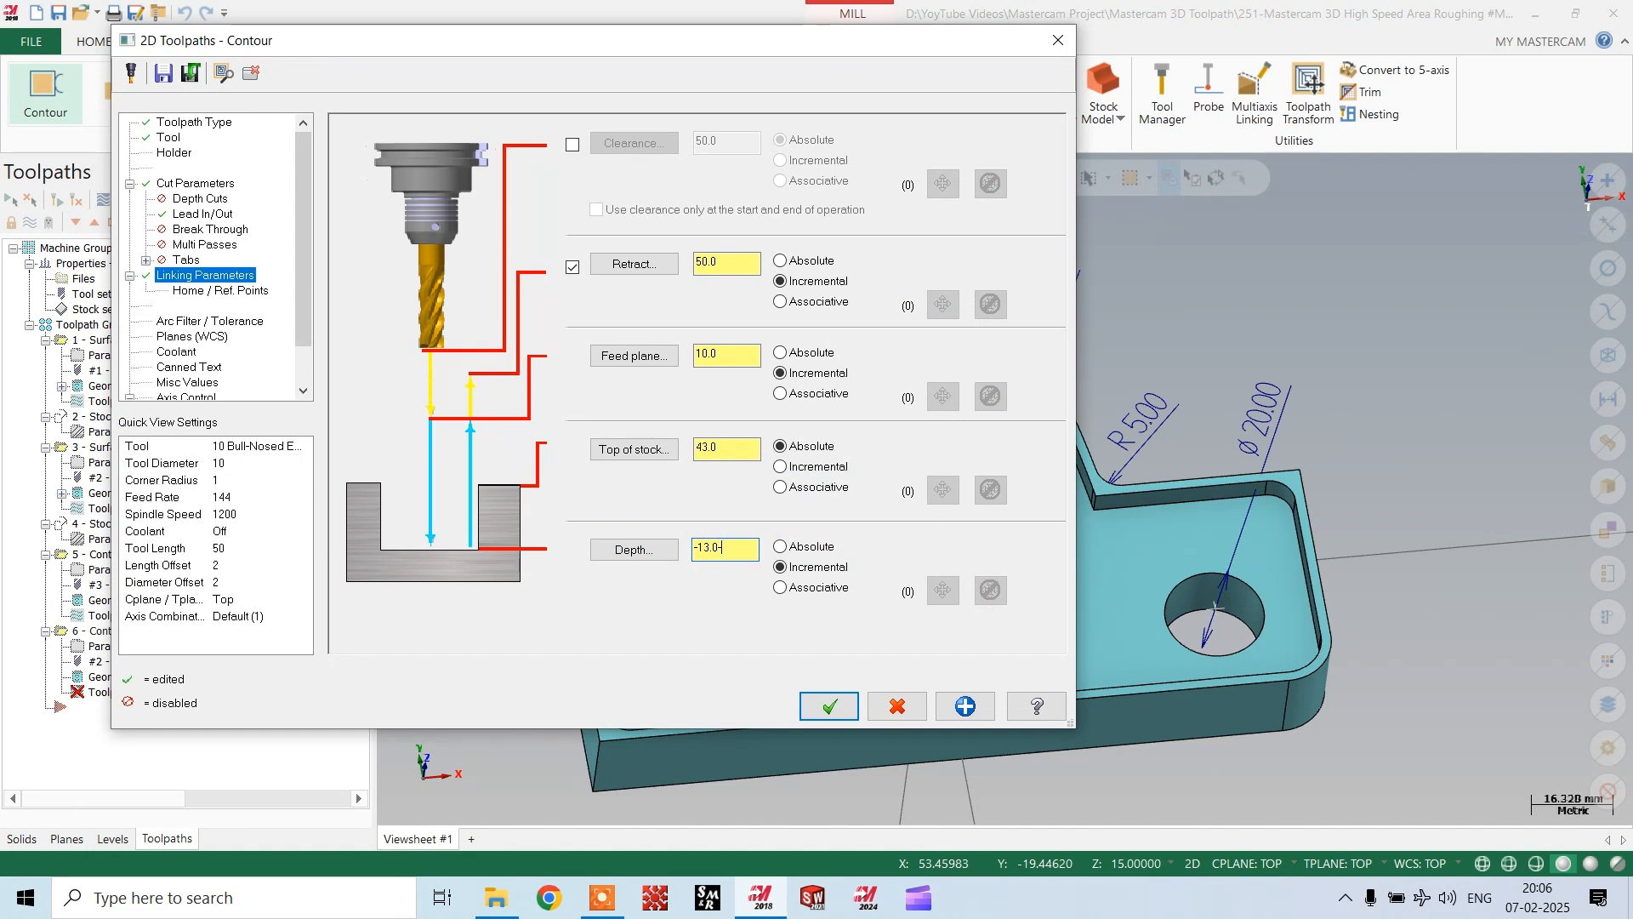
pyautogui.click(633, 449)
pyautogui.click(1207, 581)
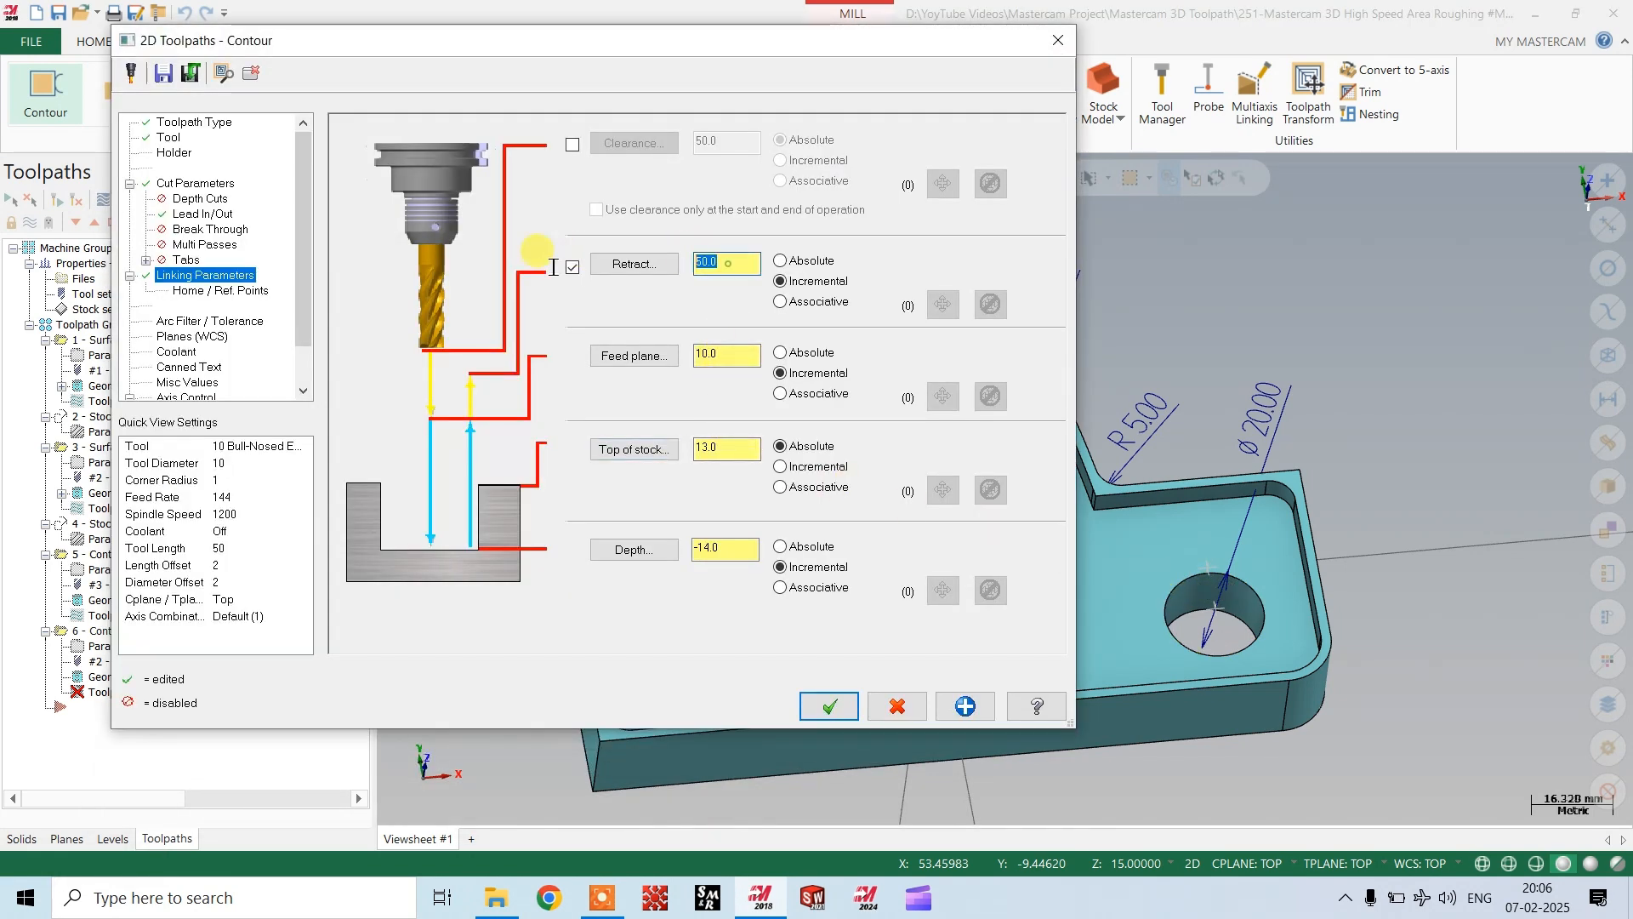
pyautogui.click(824, 705)
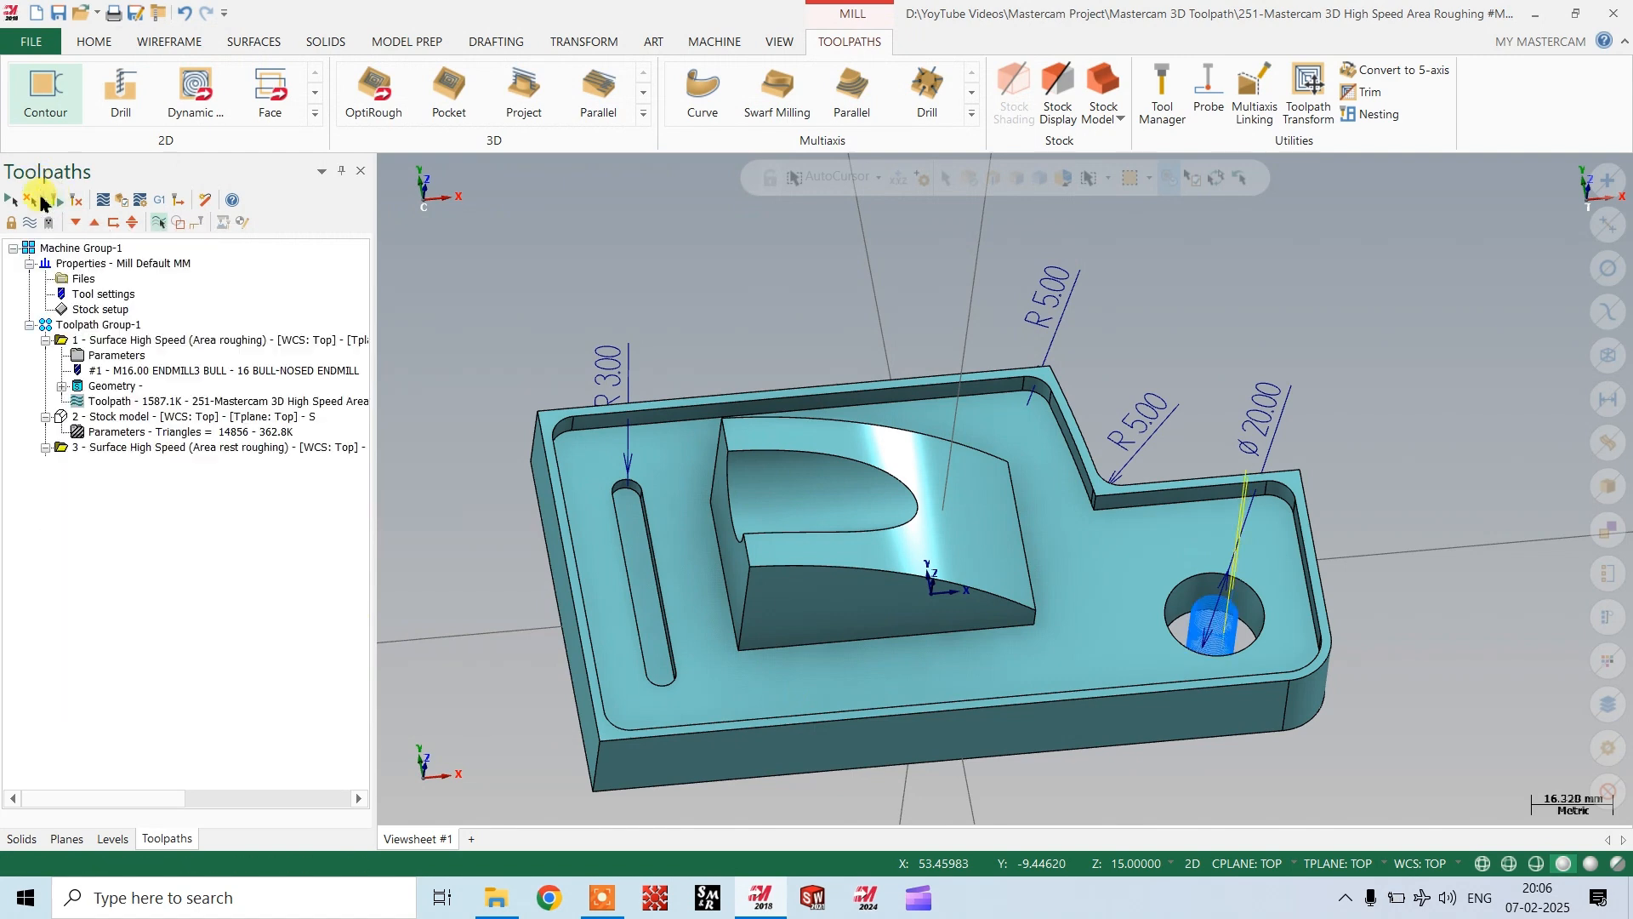
pyautogui.moveTo(944, 625); pyautogui.dragTo(477, 678, button='middle')
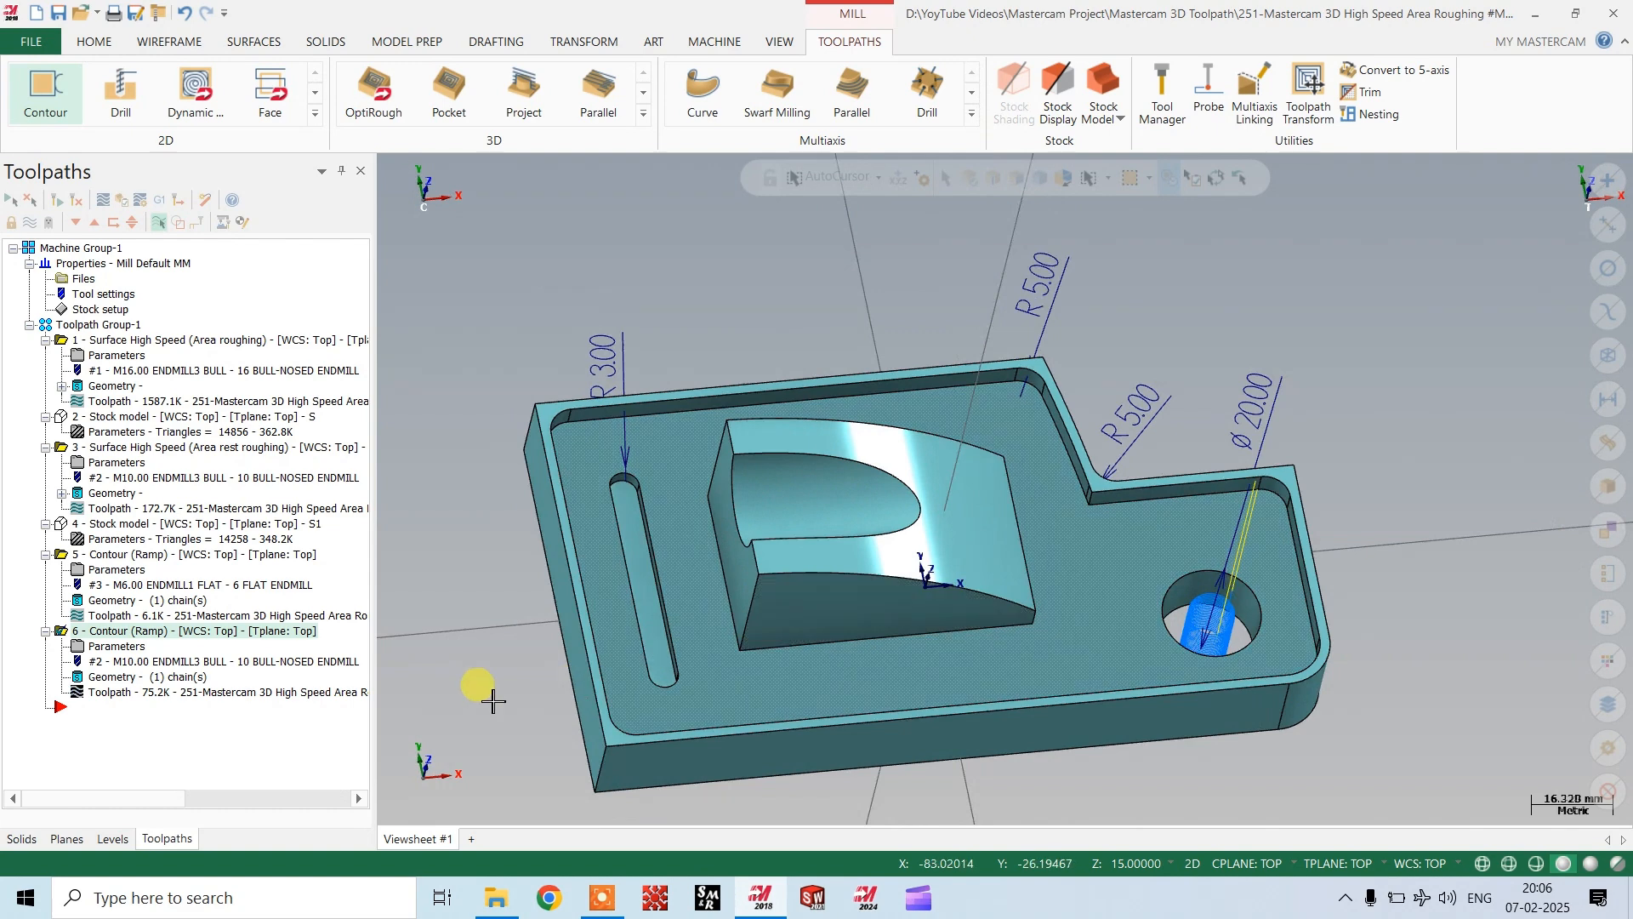
# Duplicate the 20 mm hole's ramp contour operation and place the copy at the end of the toolpath group.
pyautogui.rightClick(103, 636)
pyautogui.click(149, 266)
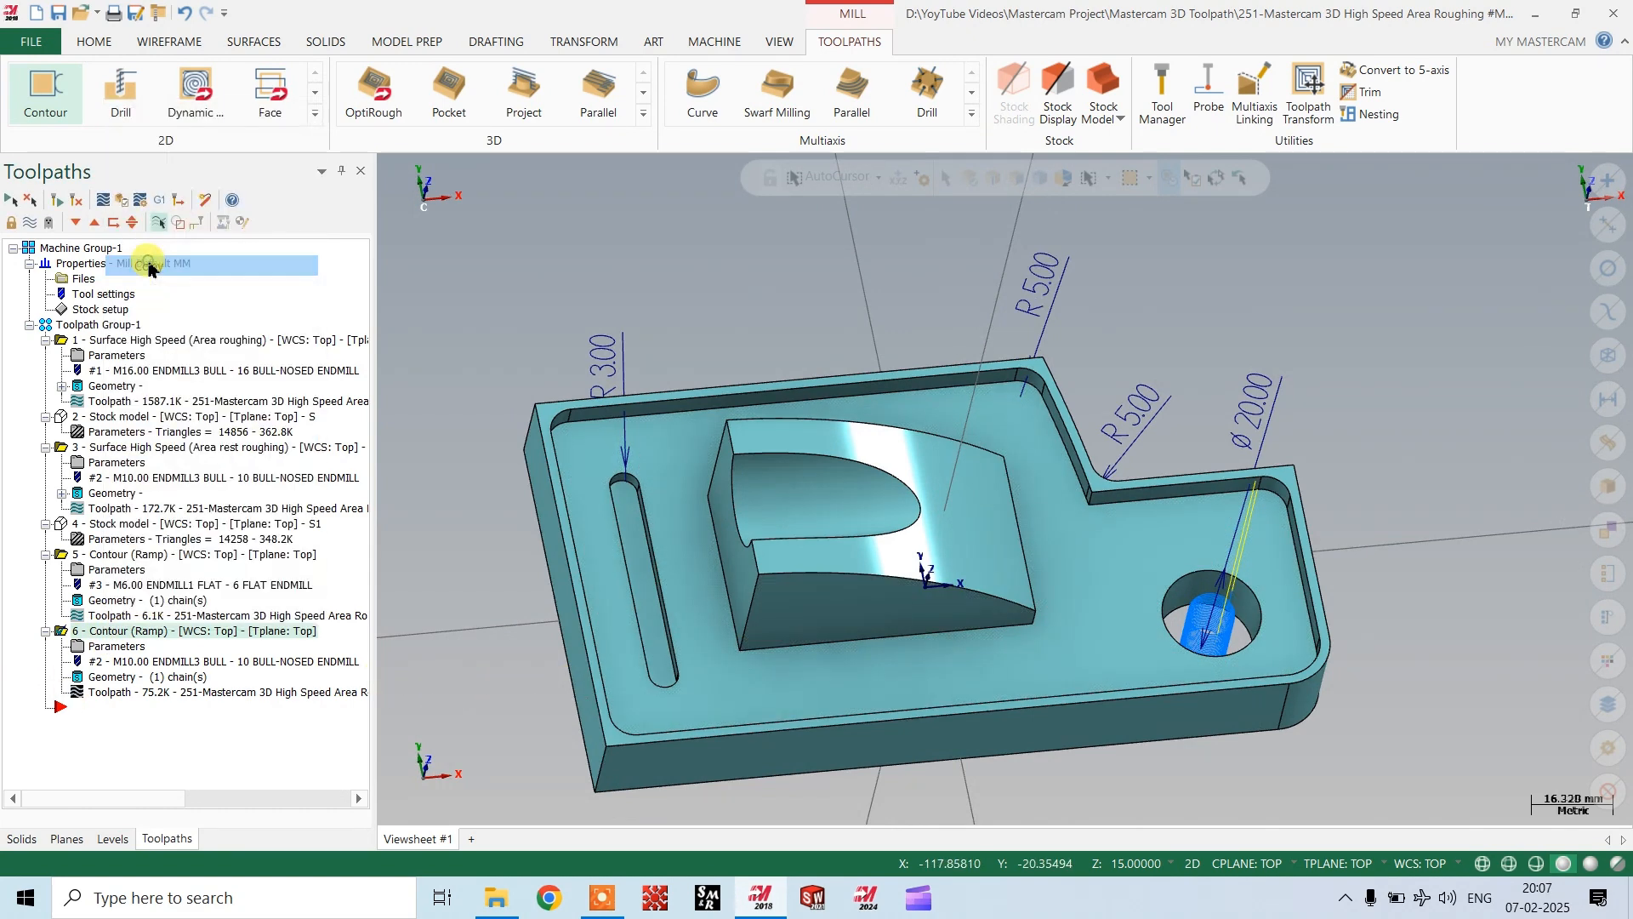
pyautogui.rightClick(63, 706)
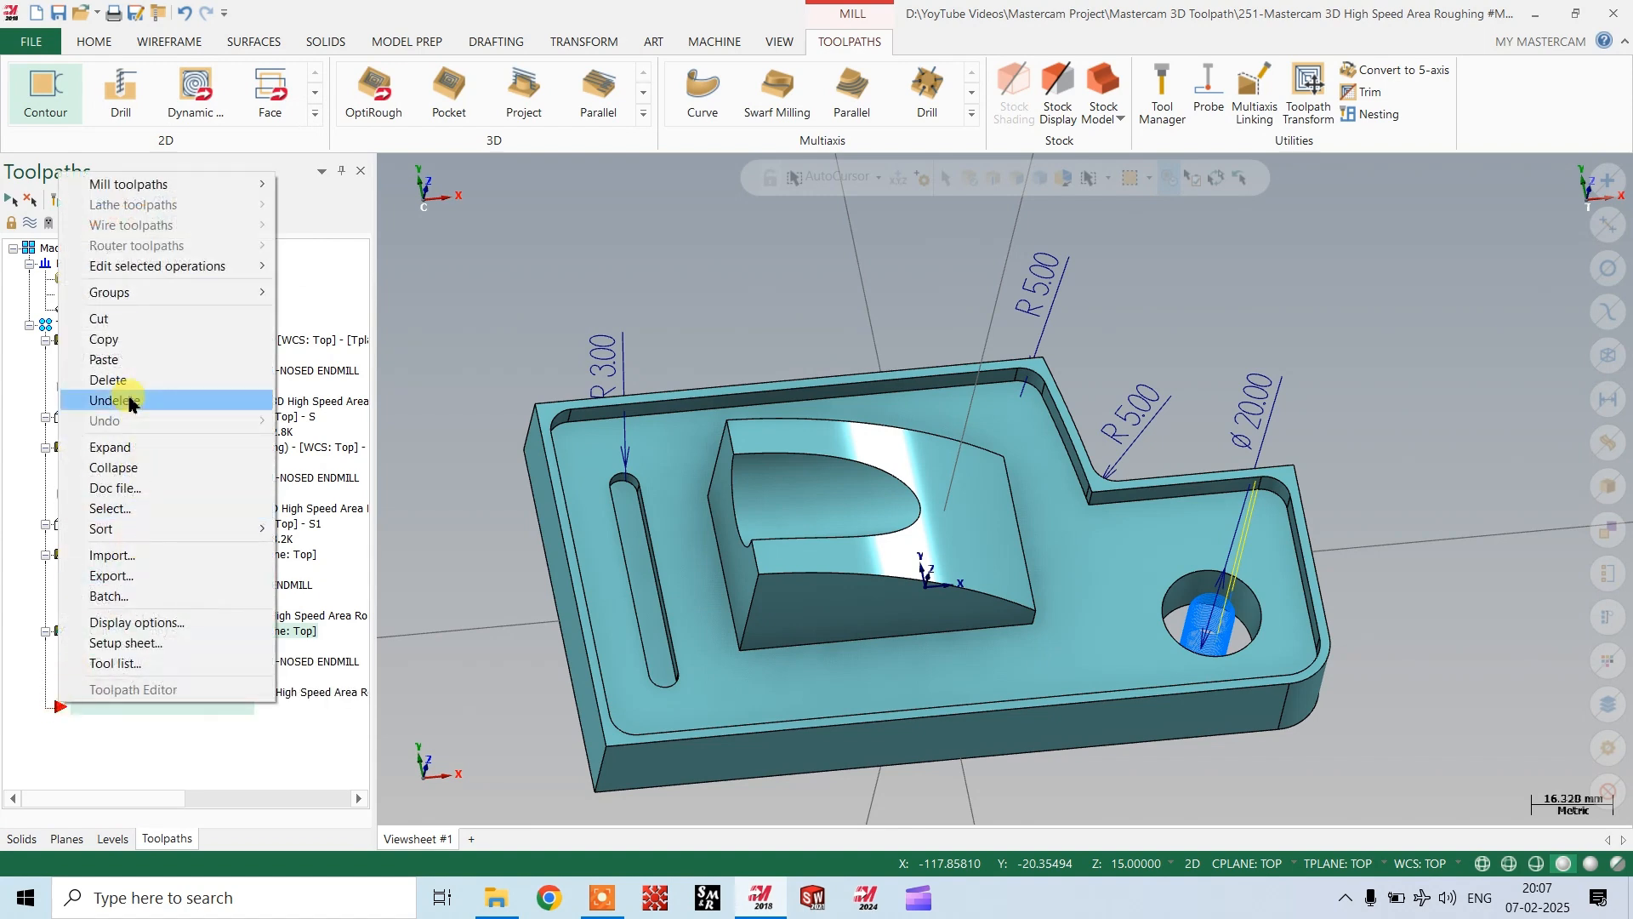
pyautogui.click(109, 360)
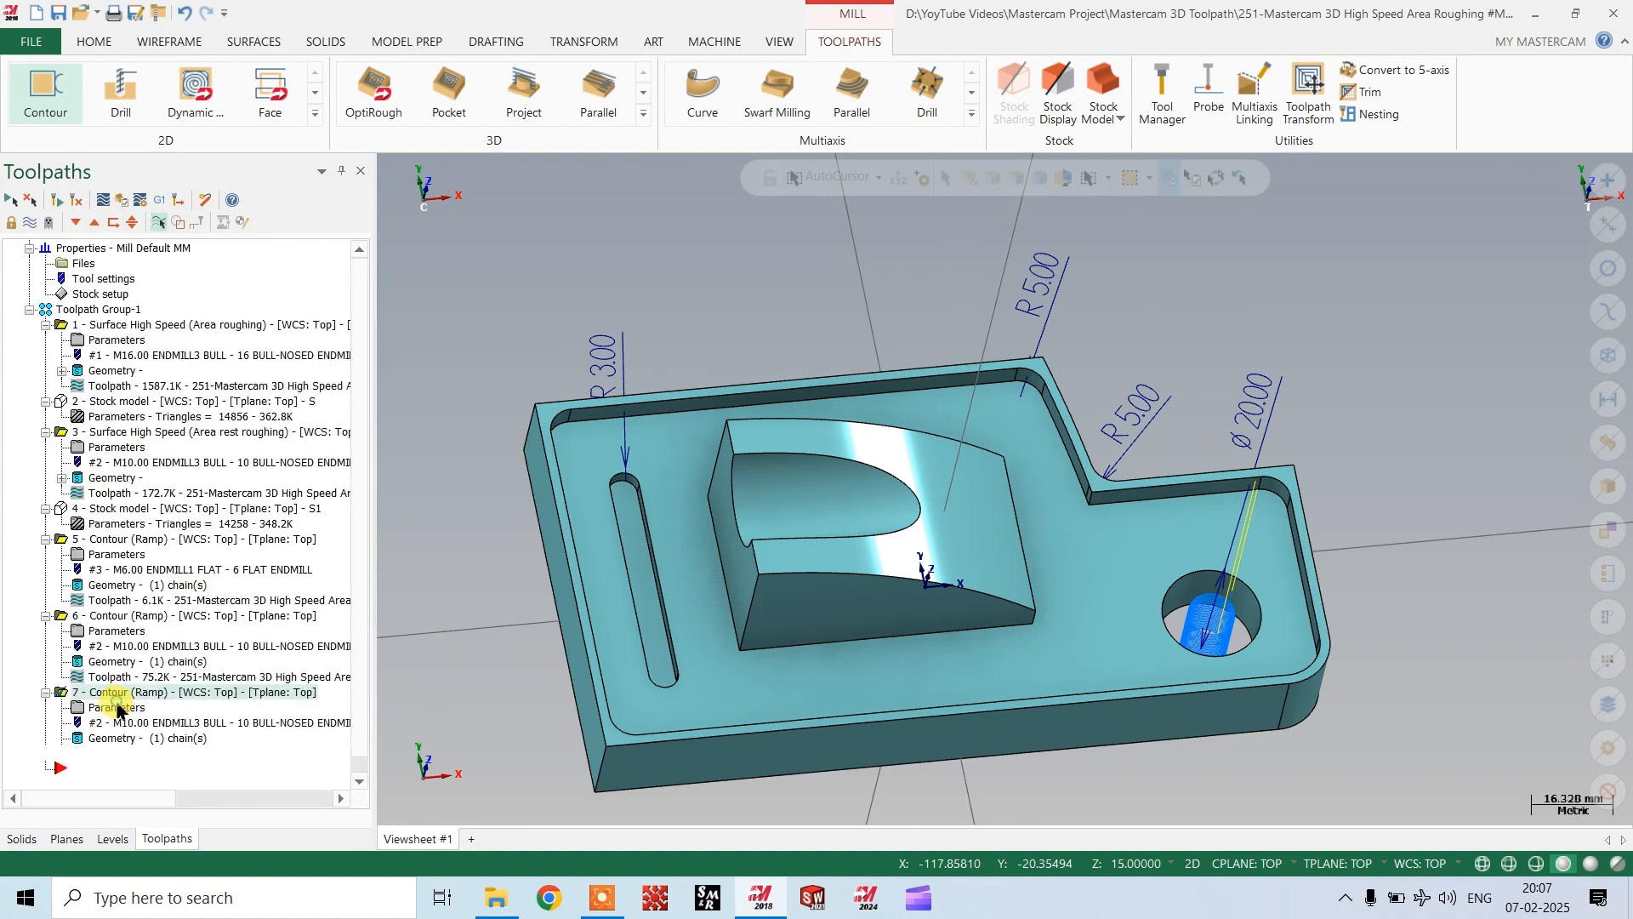
# Set the copied hole contour's compensation type to Wear, contour type to 2D and stock to leave on walls to 0.0.
pyautogui.click(117, 709)
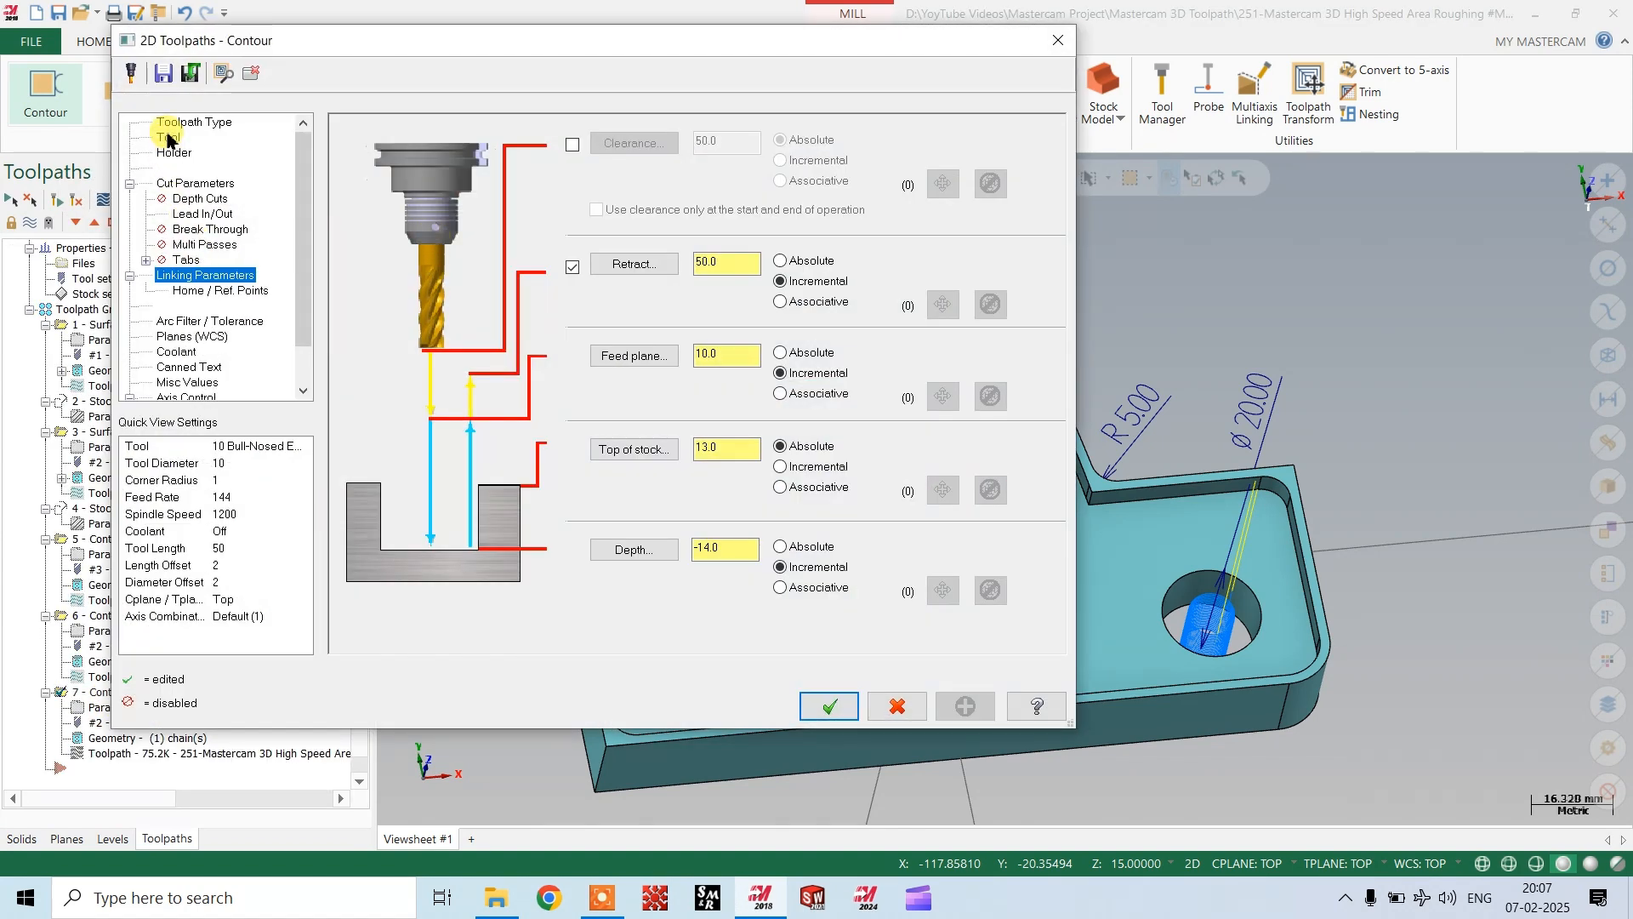
pyautogui.click(194, 184)
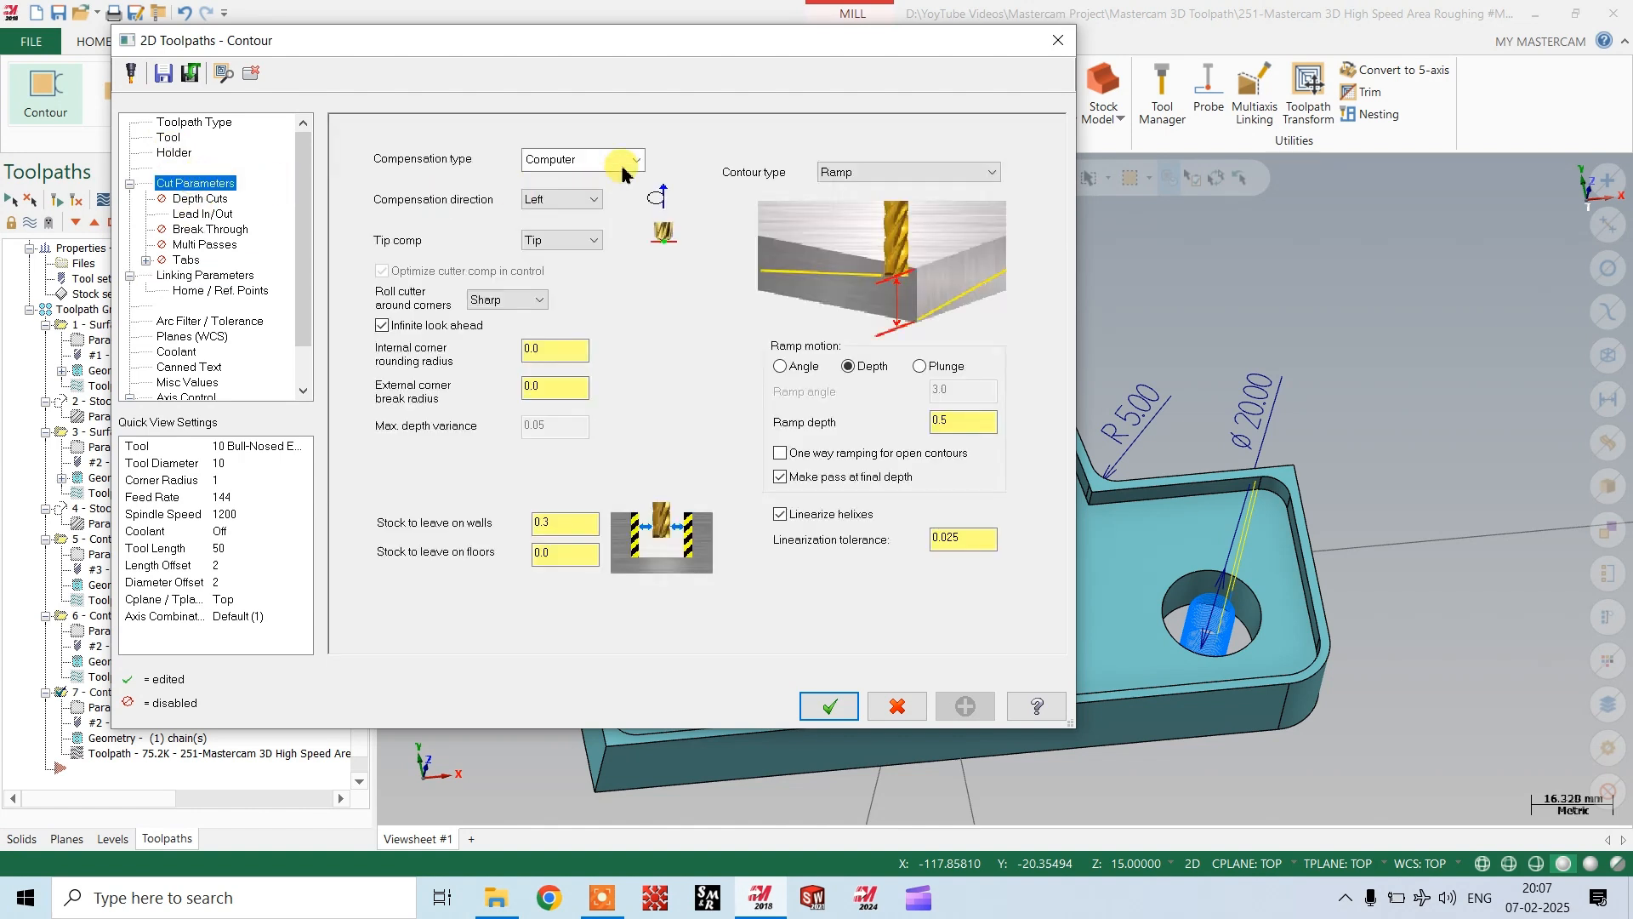
pyautogui.click(635, 160)
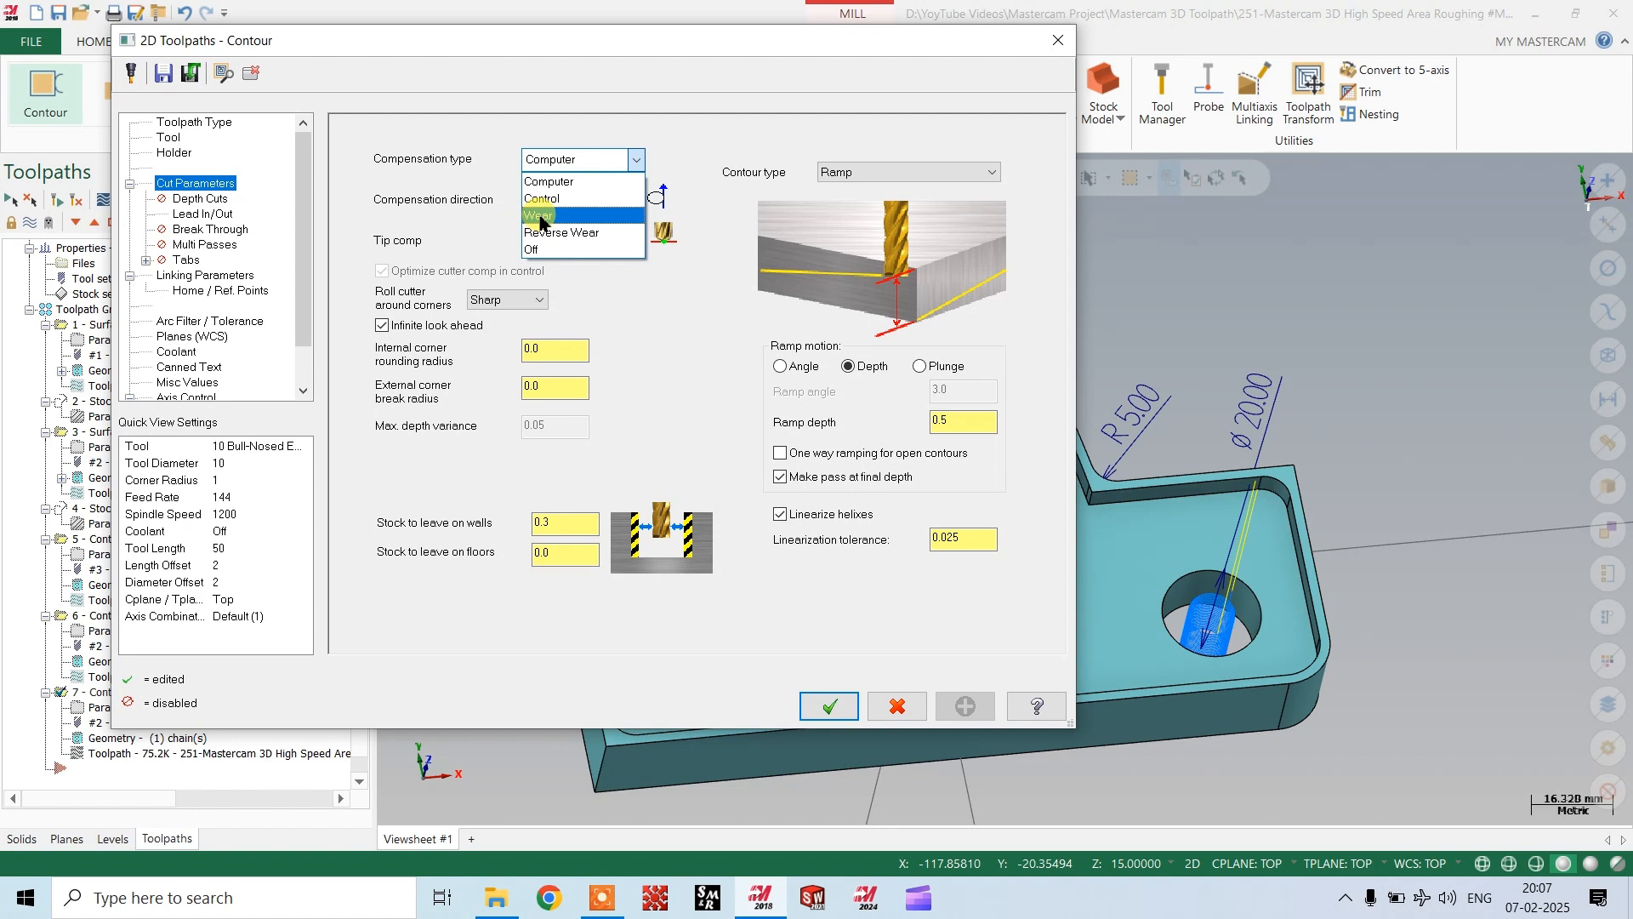
pyautogui.click(541, 216)
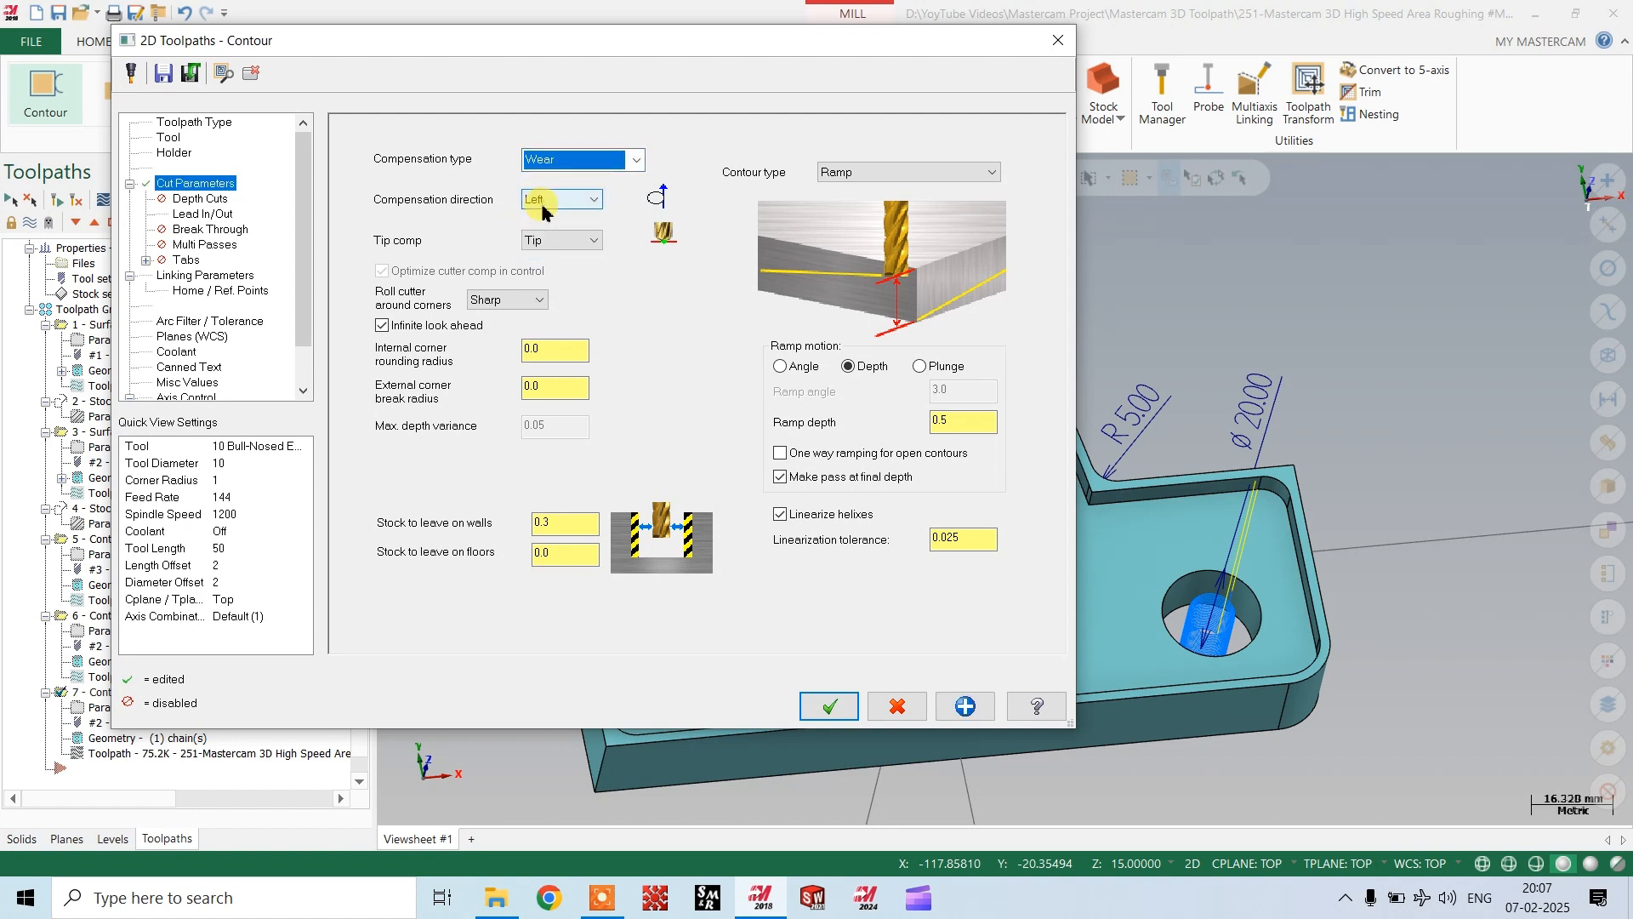
pyautogui.click(893, 172)
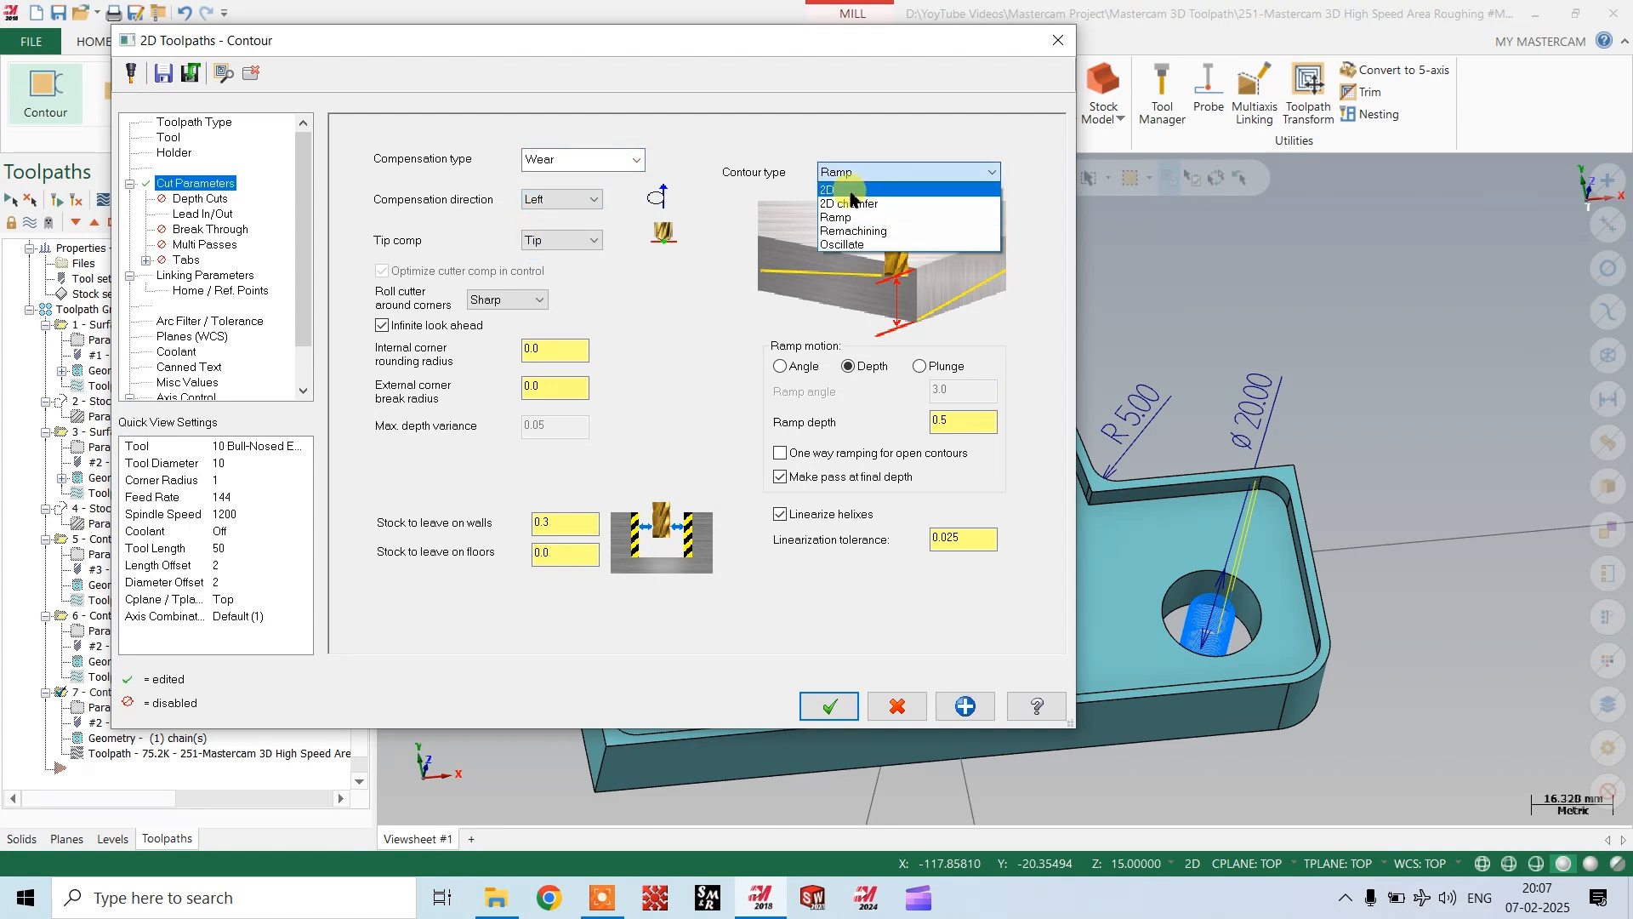
pyautogui.click(850, 191)
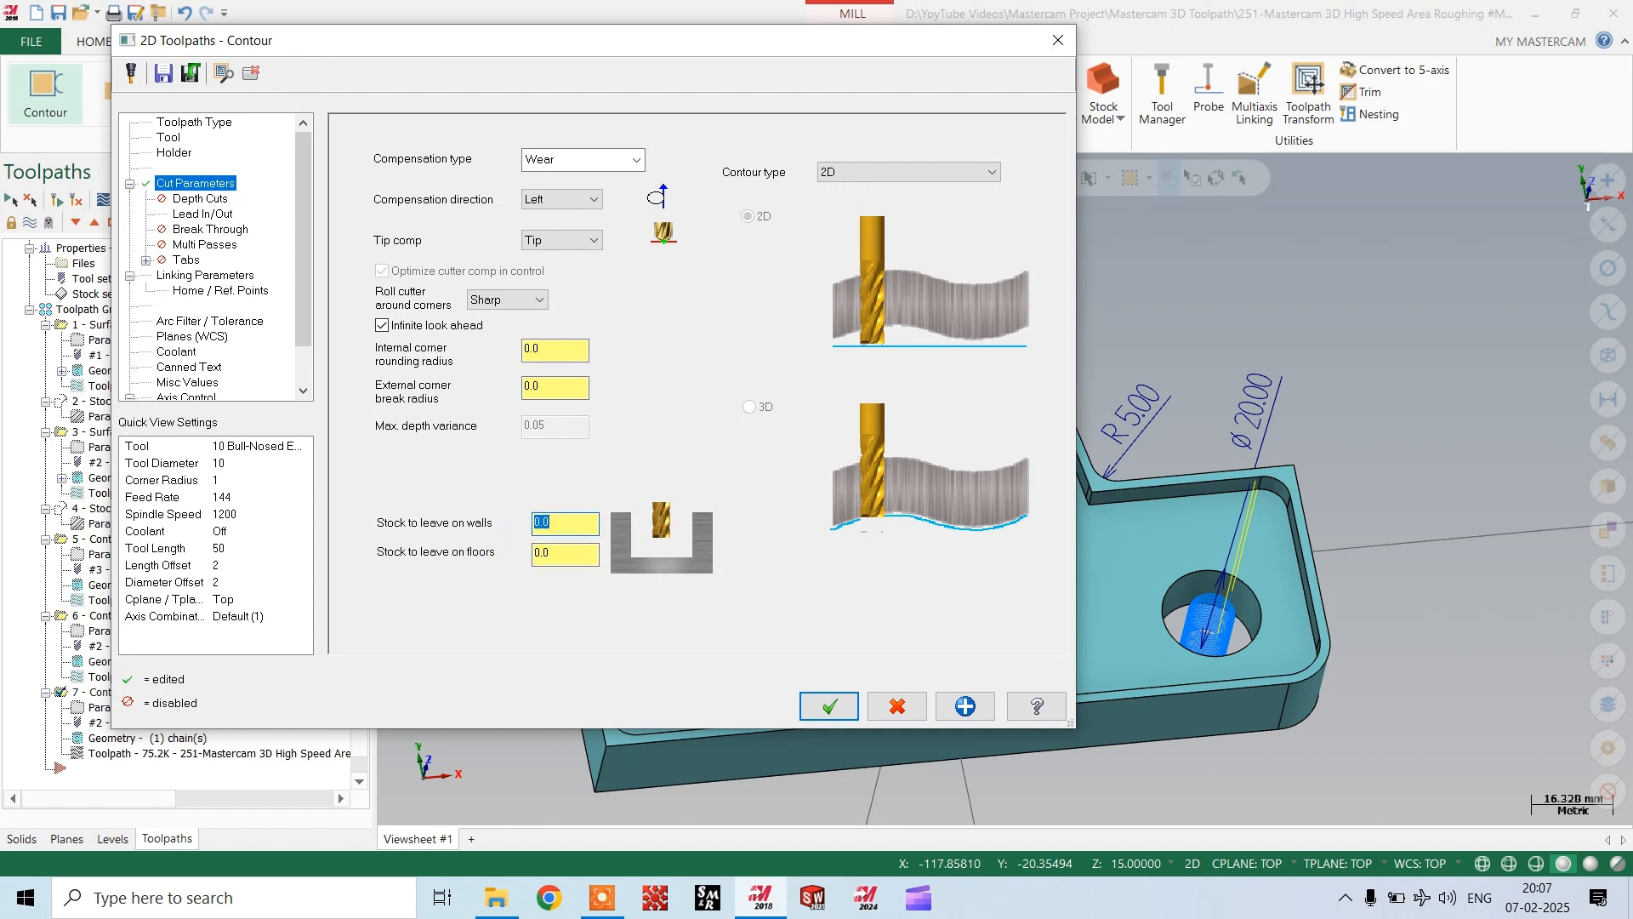
# Review the copied contour's Lead In/Out and linking parameters, accept them unchanged and regenerate the 2D hole toolpath.
pyautogui.click(204, 215)
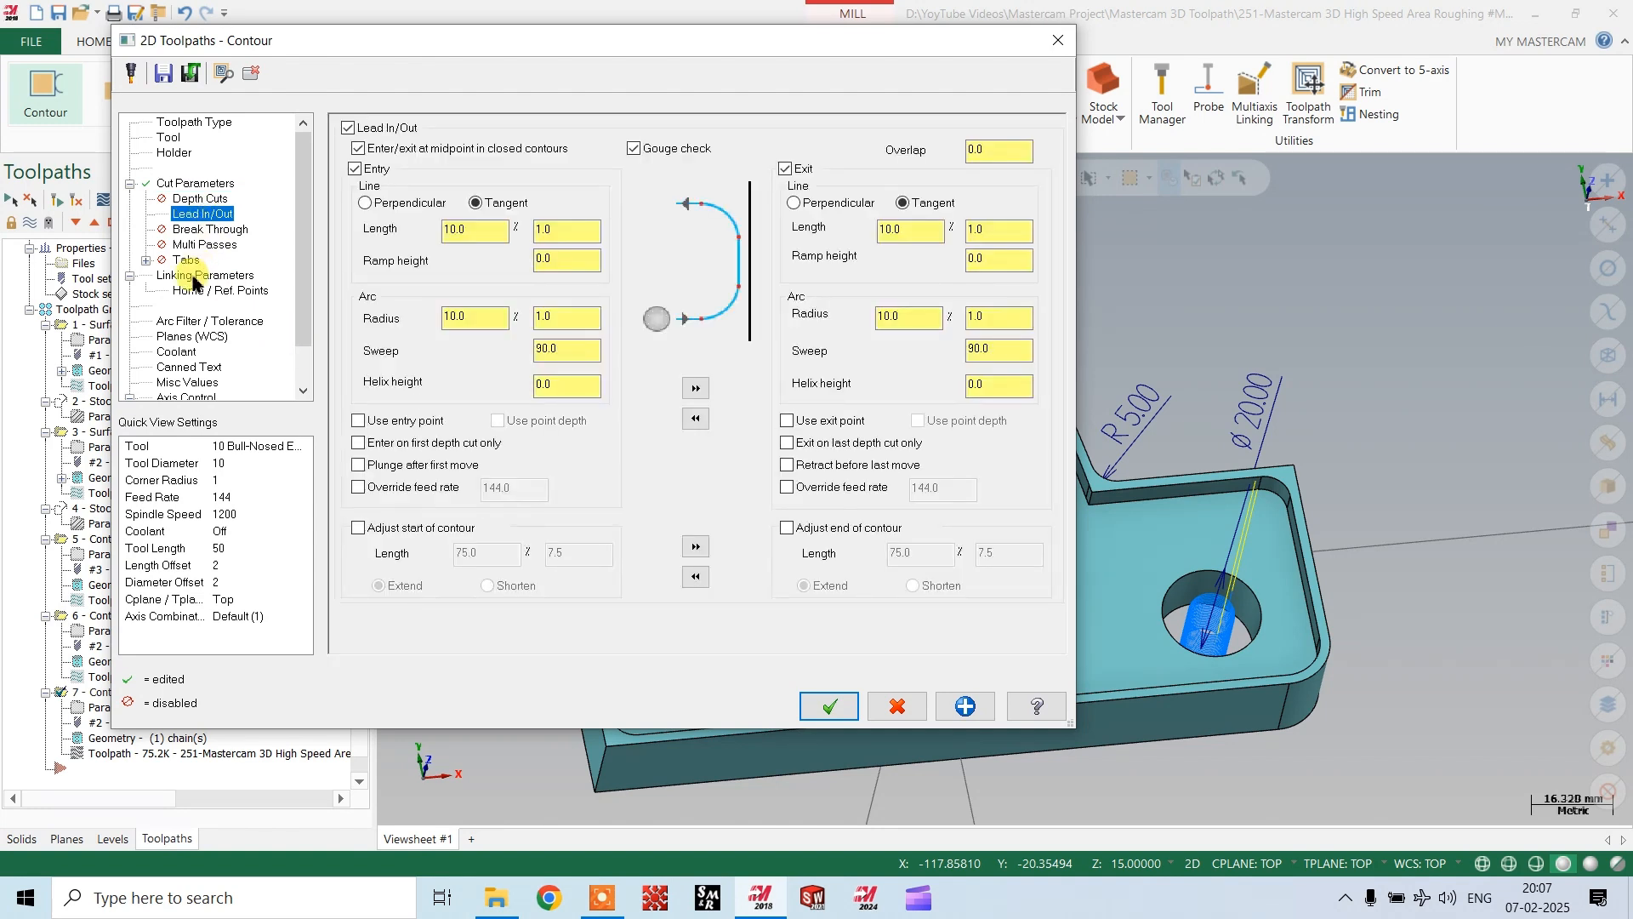
pyautogui.click(199, 276)
pyautogui.click(827, 706)
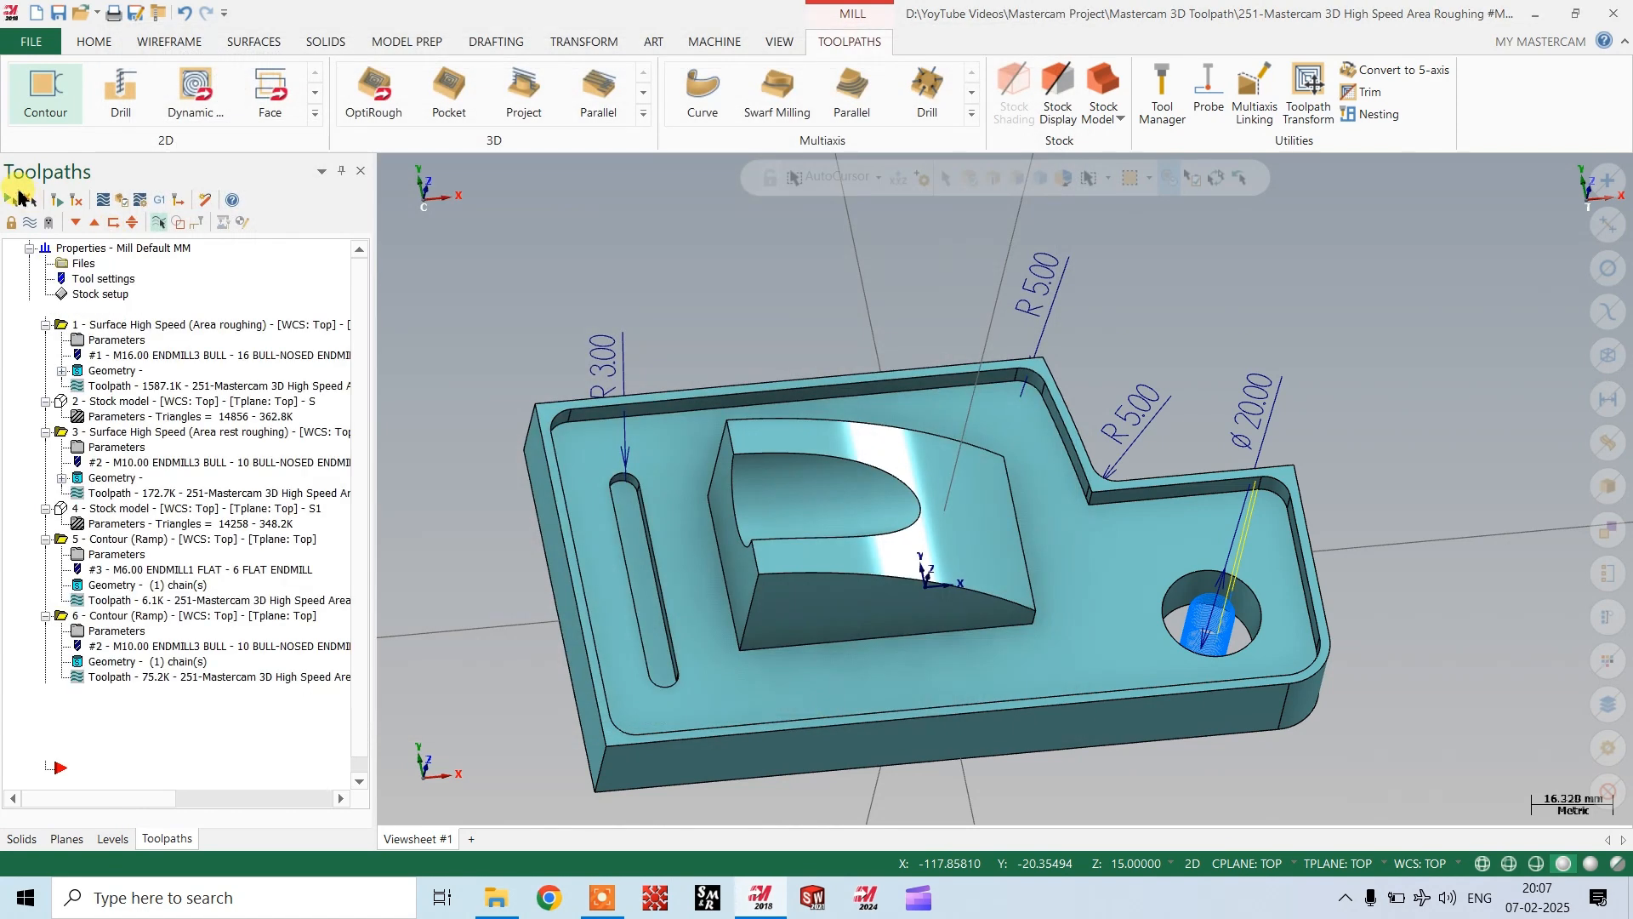
pyautogui.moveTo(1060, 485); pyautogui.dragTo(923, 702, button='middle')
pyautogui.scroll(1, 923, 702)
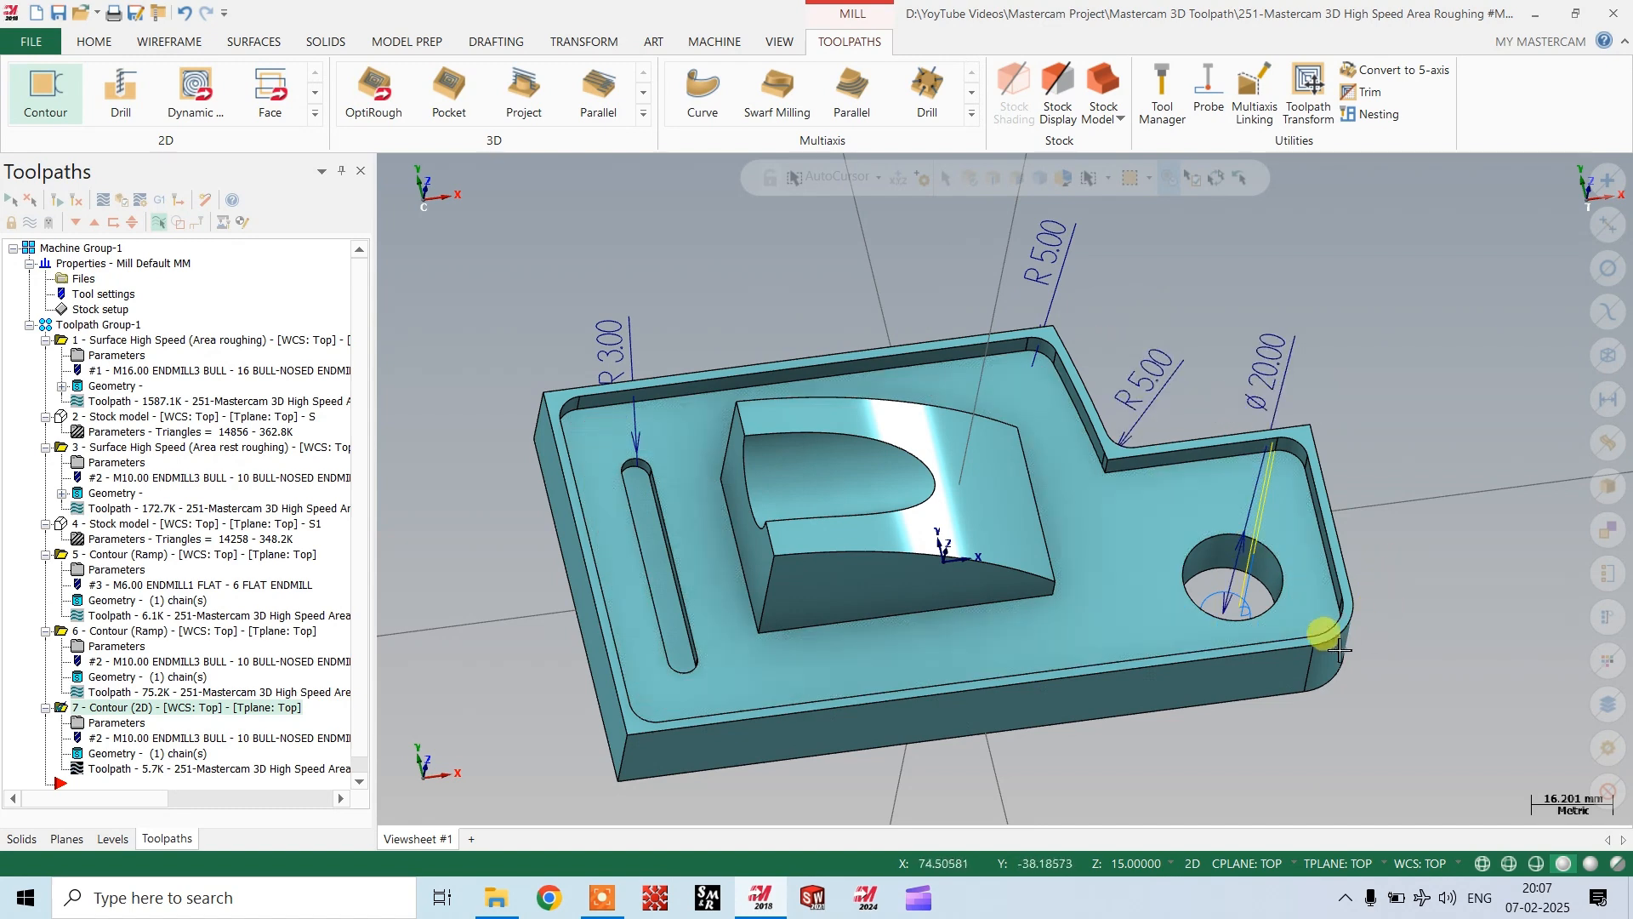
# Duplicate the hole's 2D contour operation and place the copy at the end of the toolpath group.
pyautogui.rightClick(120, 713)
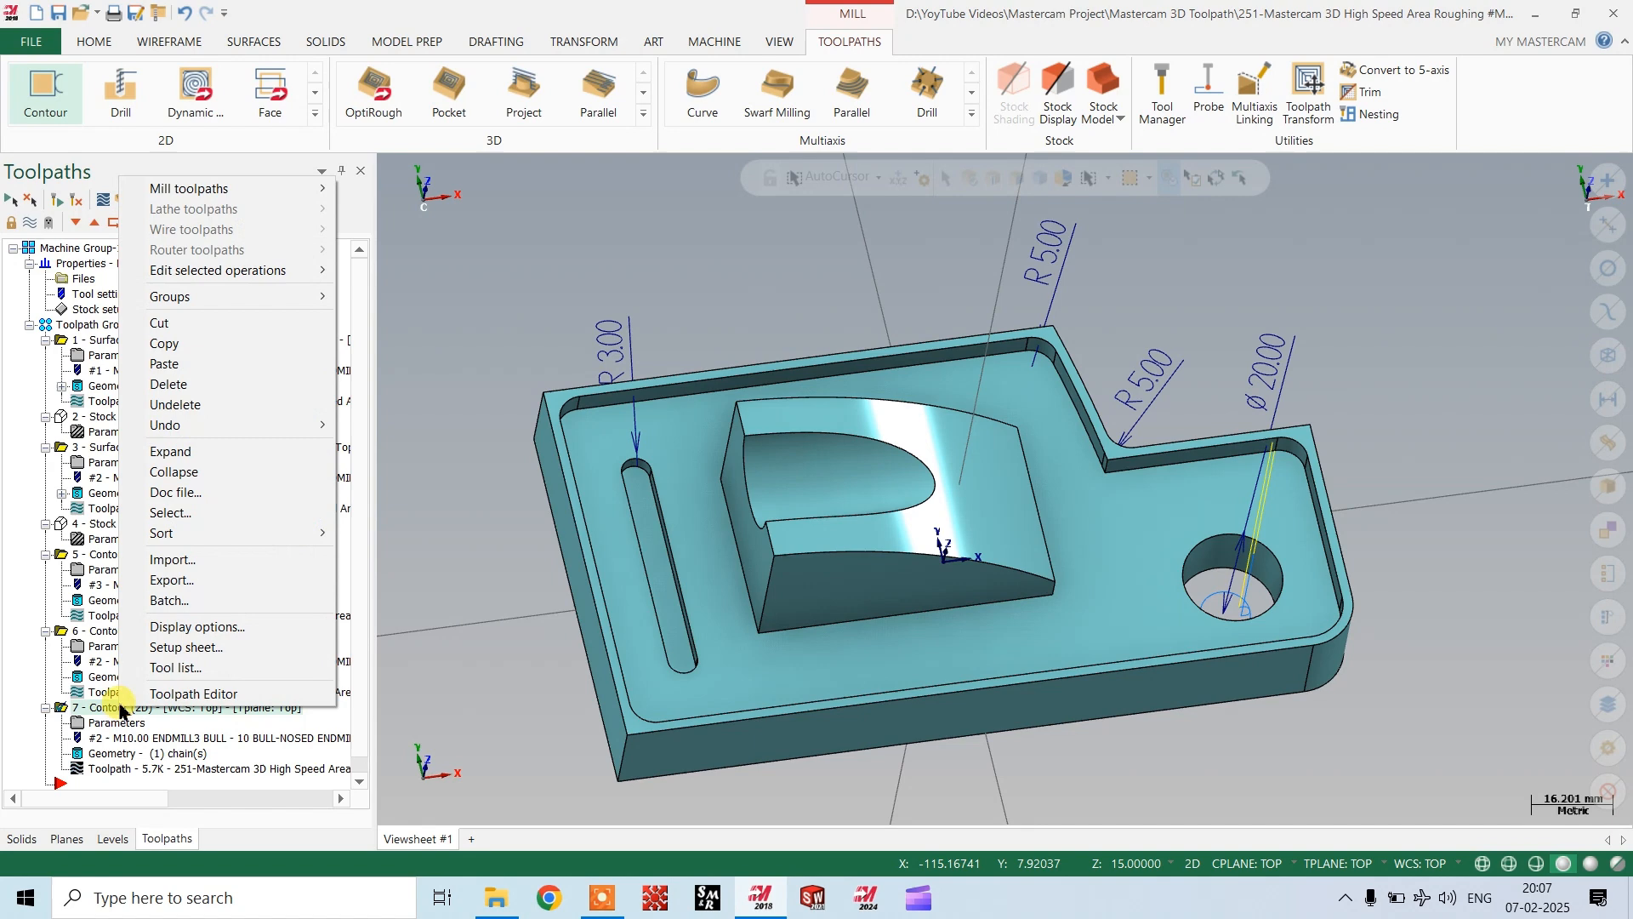
pyautogui.click(176, 345)
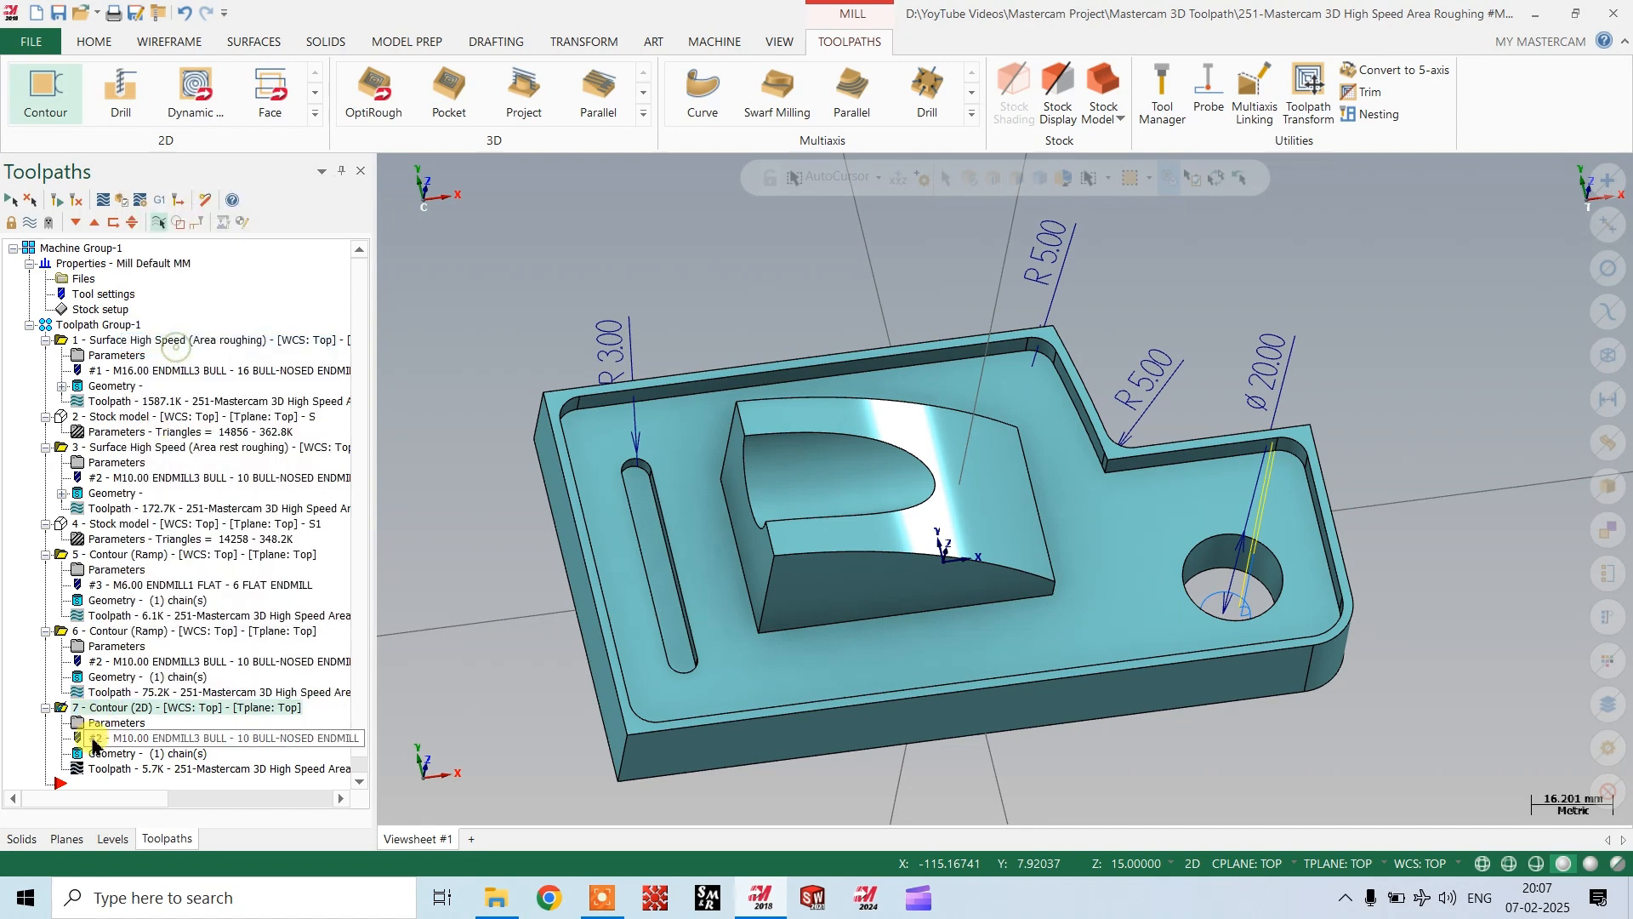
pyautogui.rightClick(62, 781)
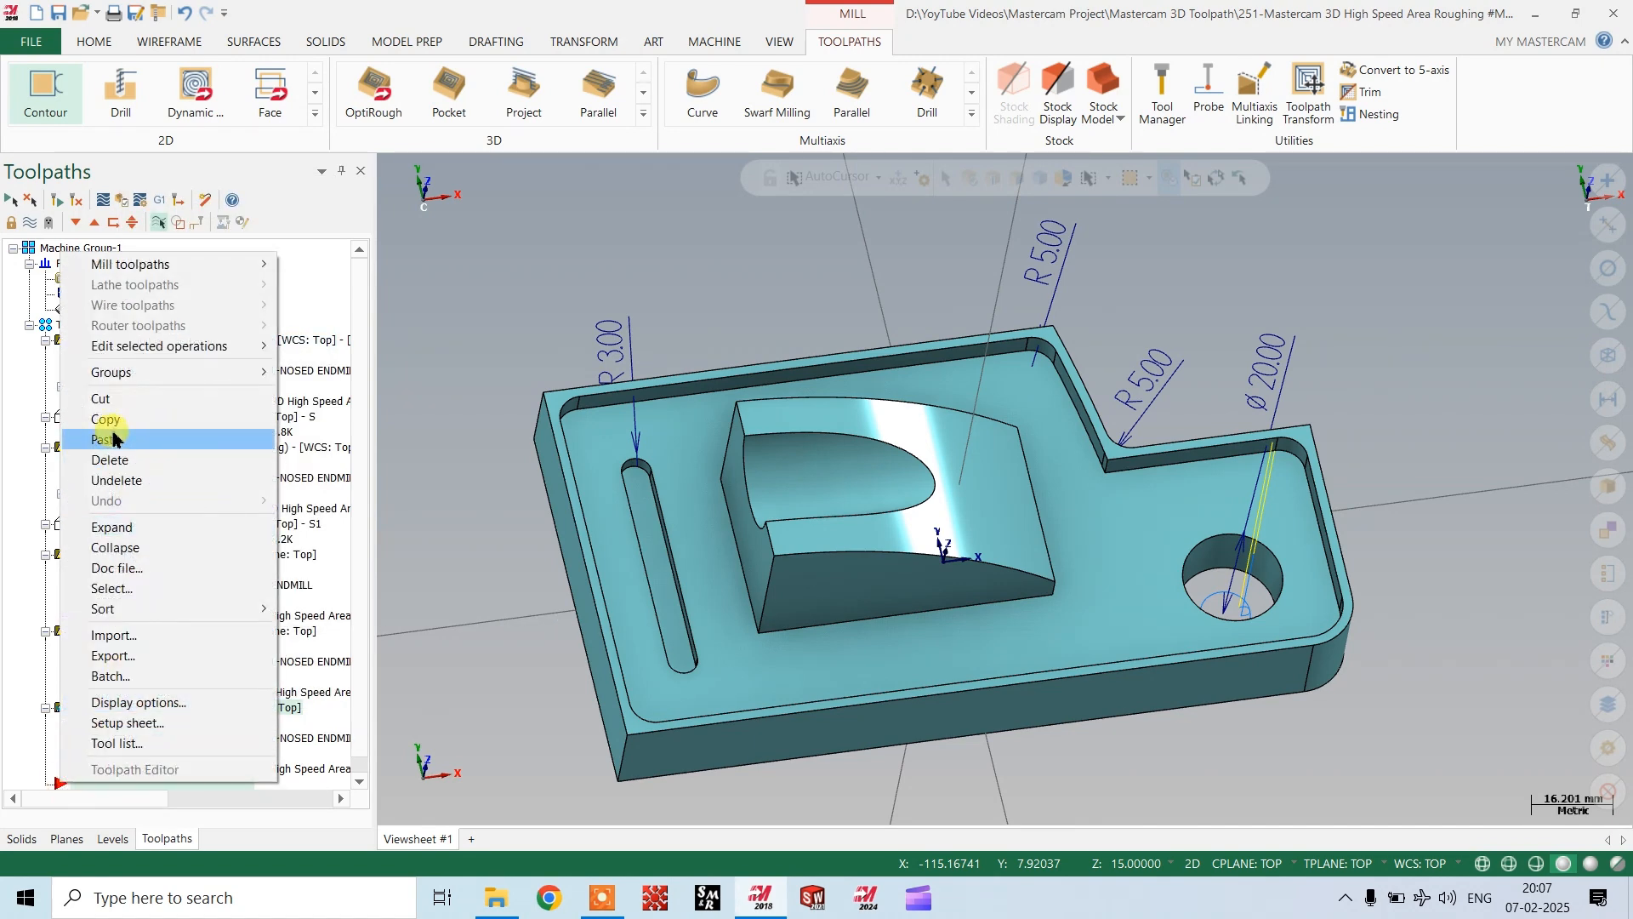
pyautogui.click(113, 438)
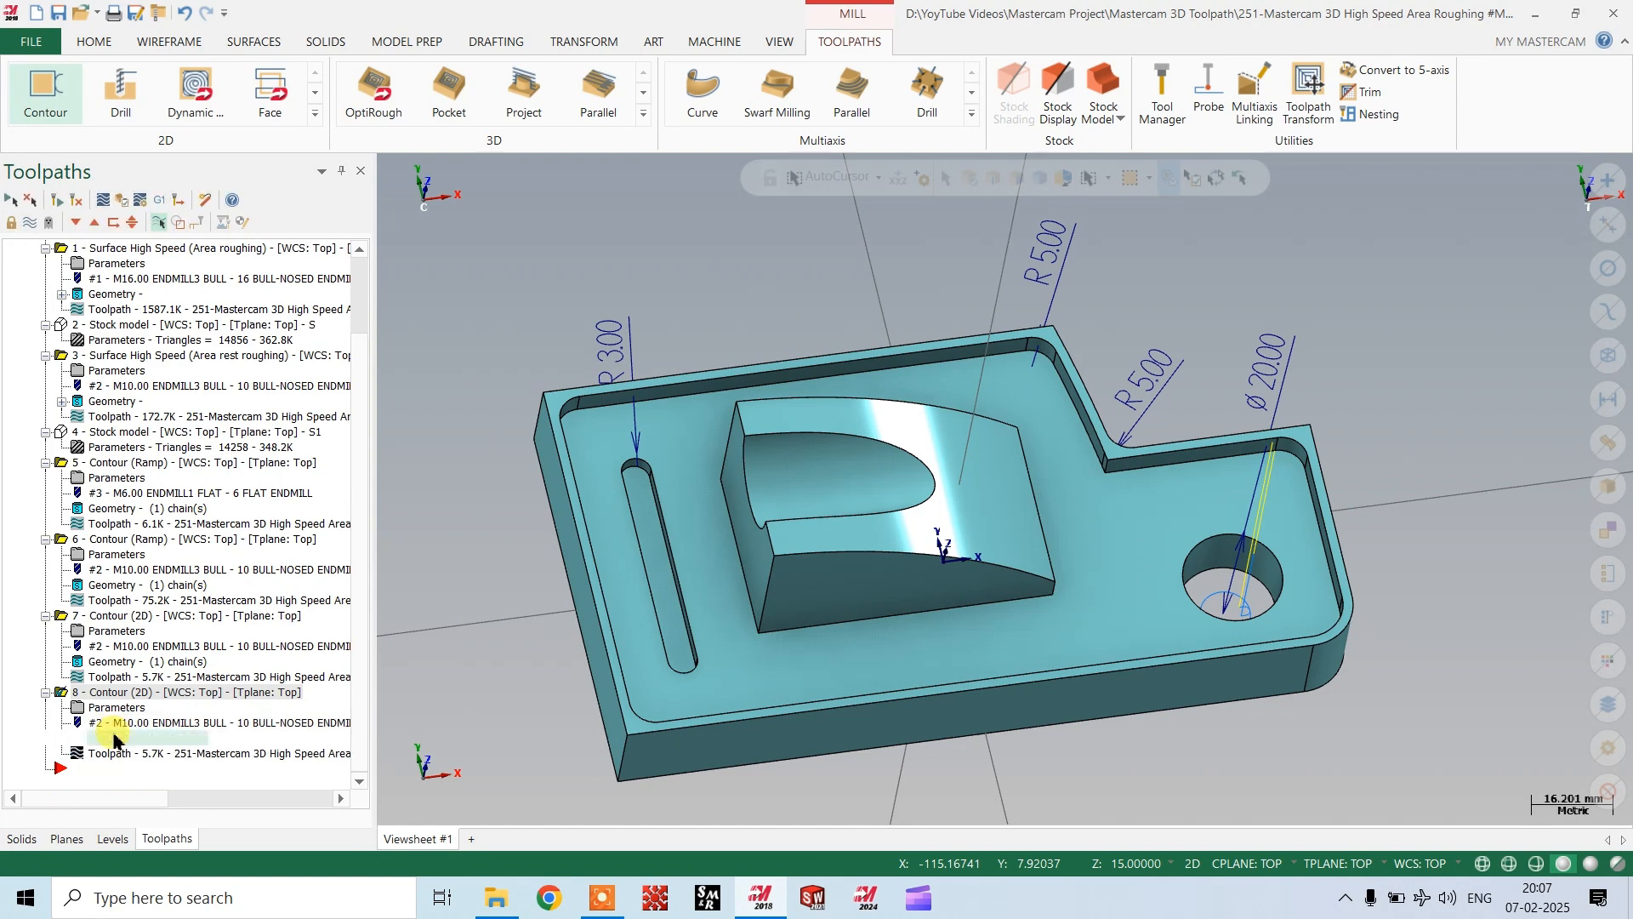
# Rechain all of the new contour's geometry, chaining the part's outer top edges from the slanted notch edge through the R5 corner to the adjacent straight edge's end.
pyautogui.click(115, 738)
pyautogui.click(100, 247)
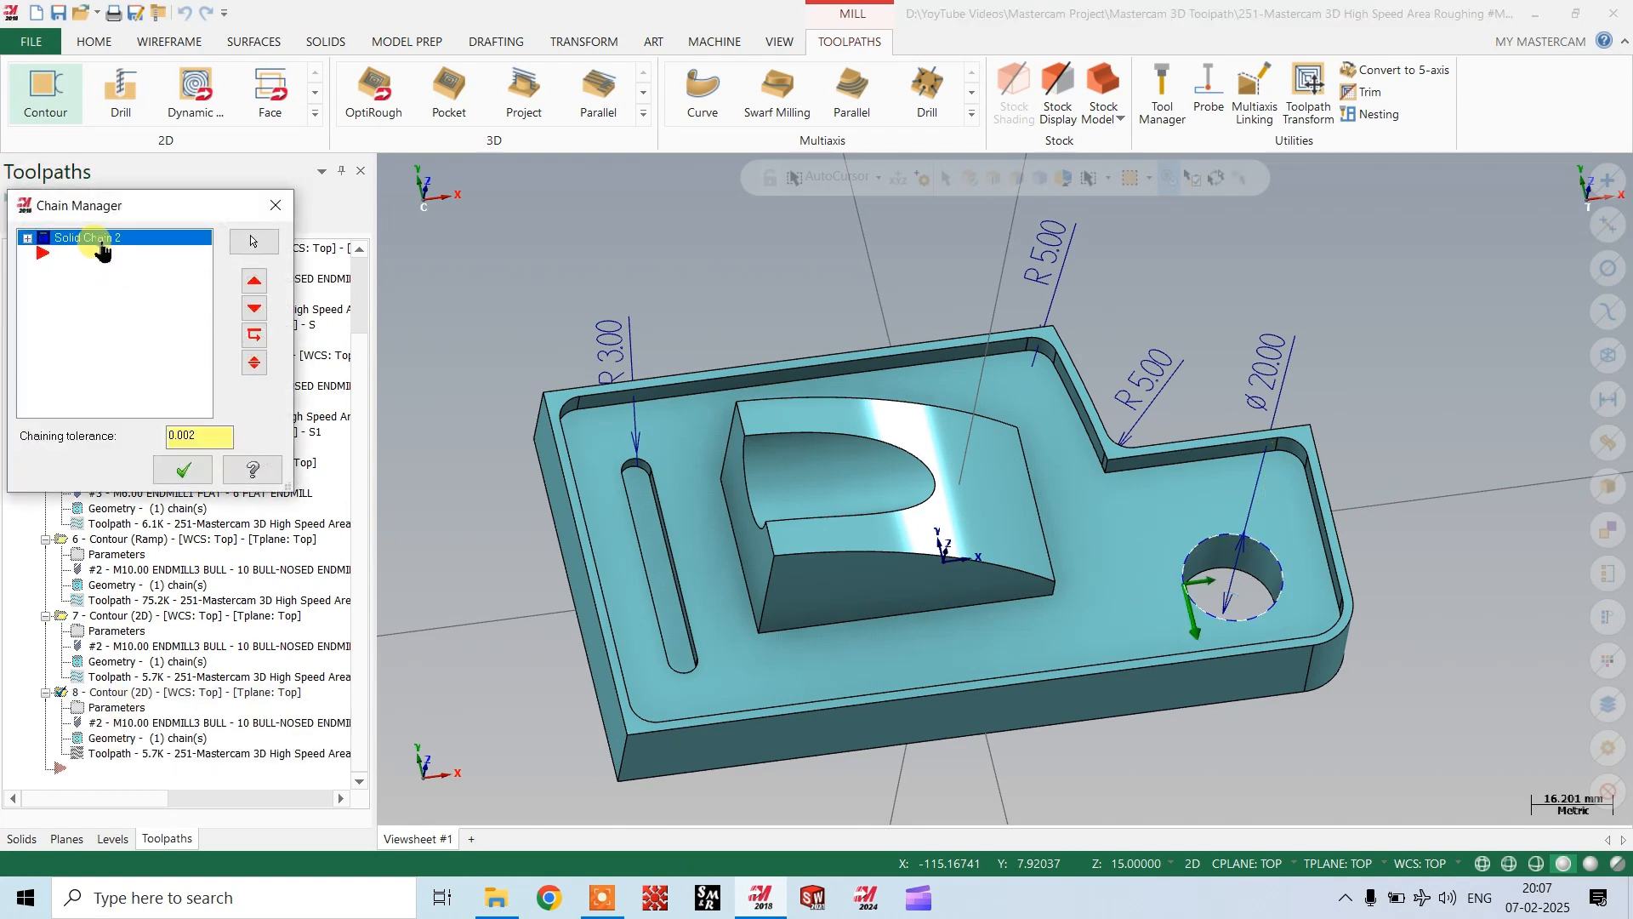
pyautogui.rightClick(103, 247)
pyautogui.click(164, 308)
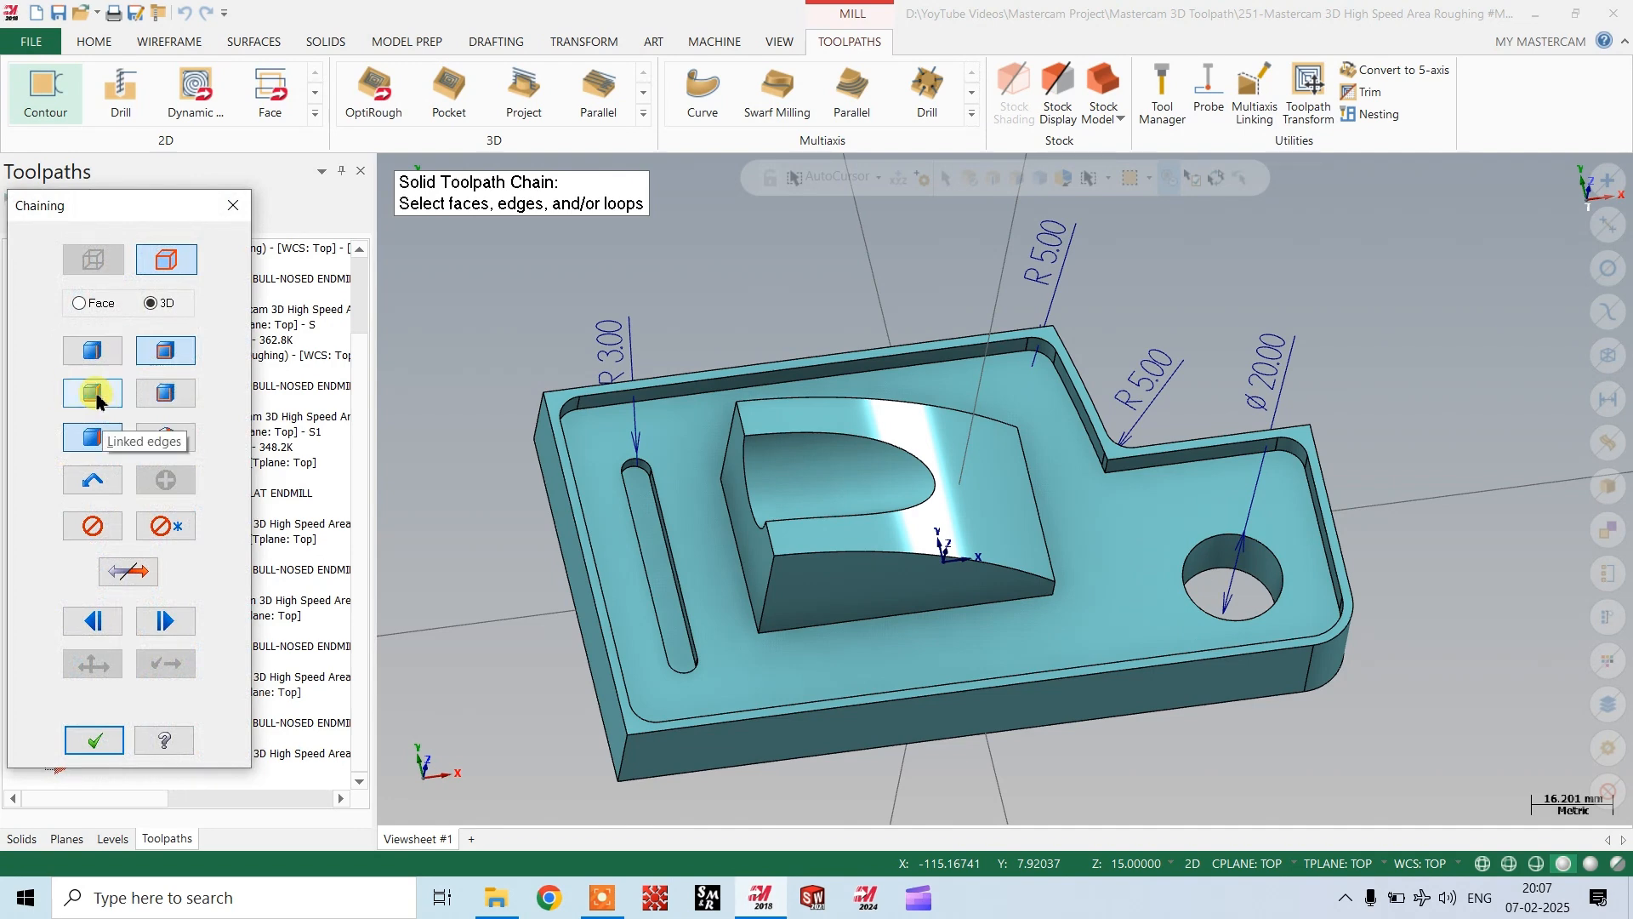
pyautogui.click(94, 394)
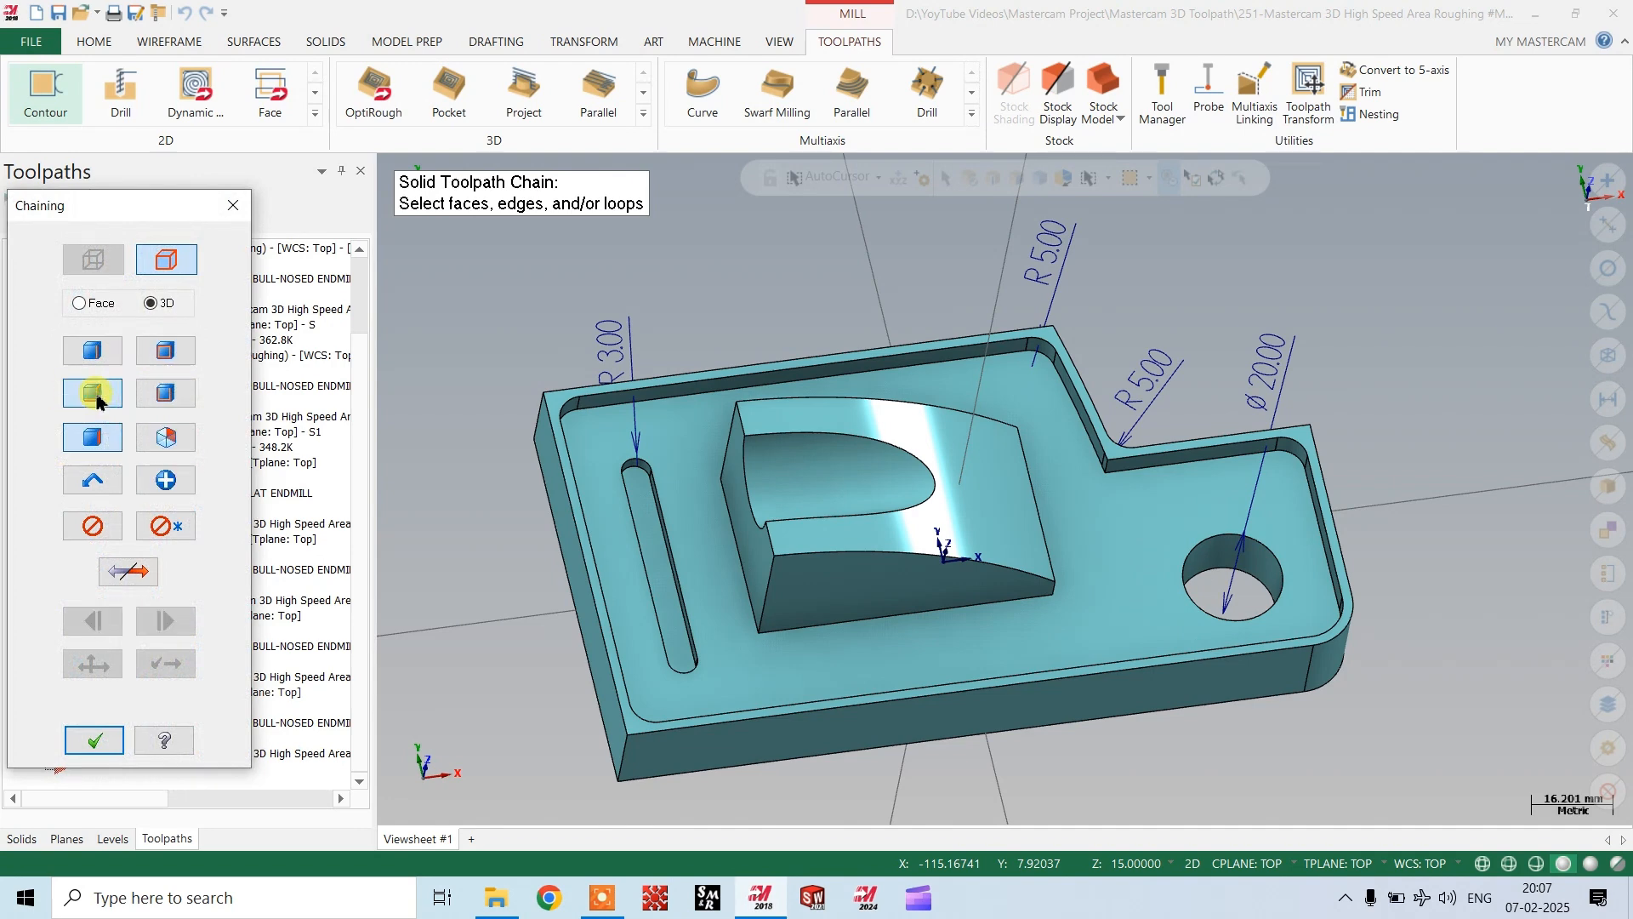
pyautogui.click(1063, 344)
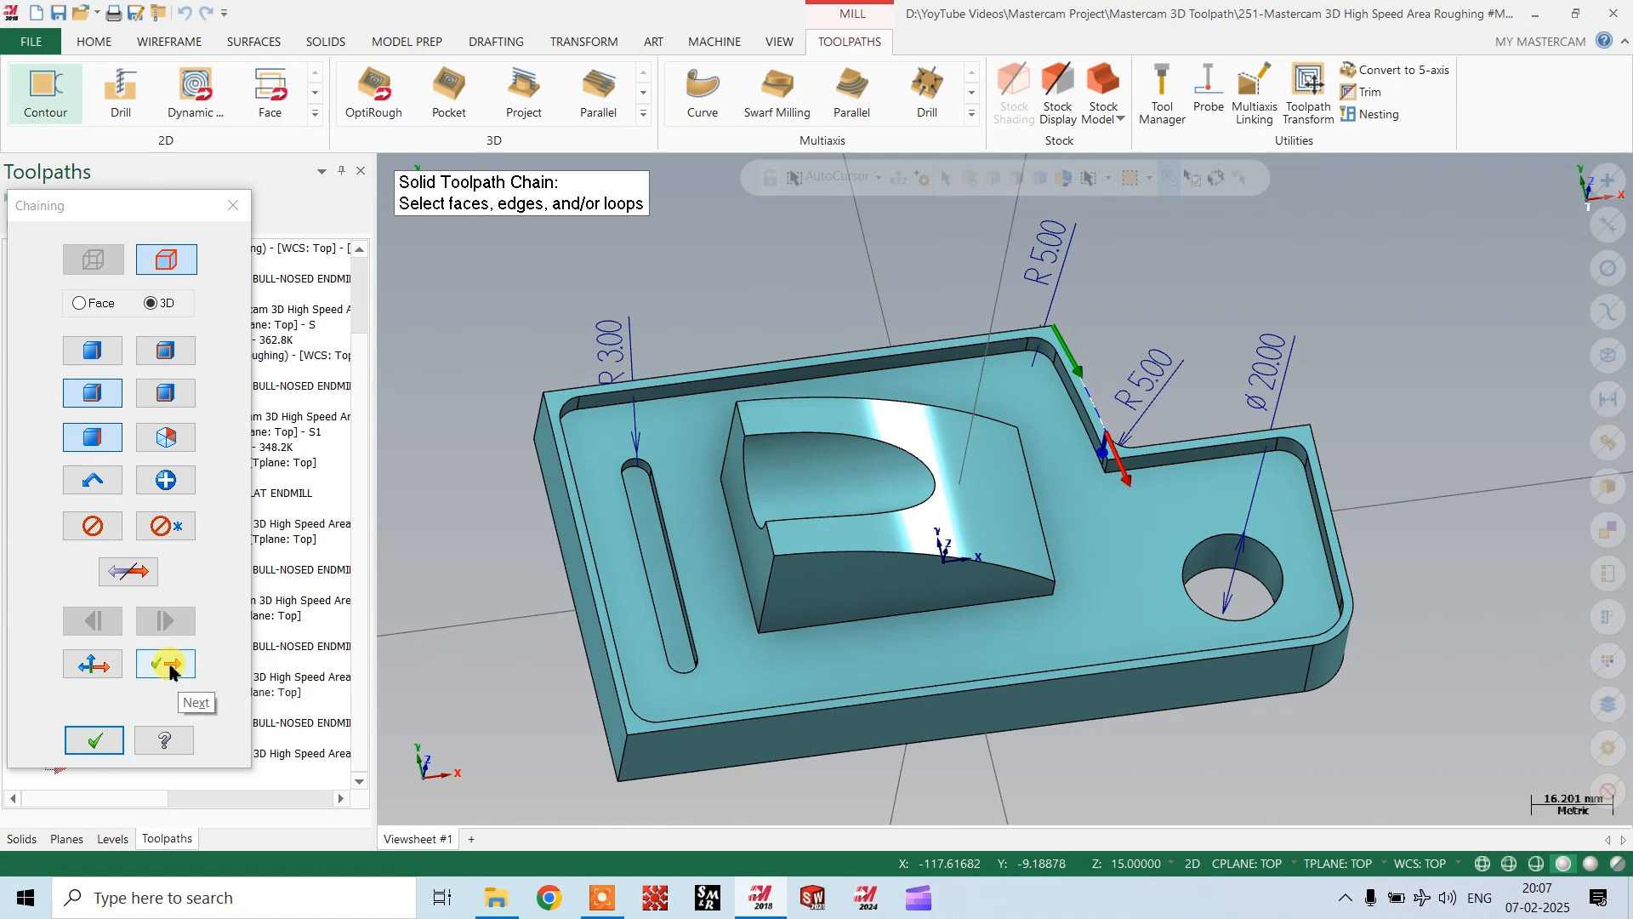
pyautogui.click(170, 672)
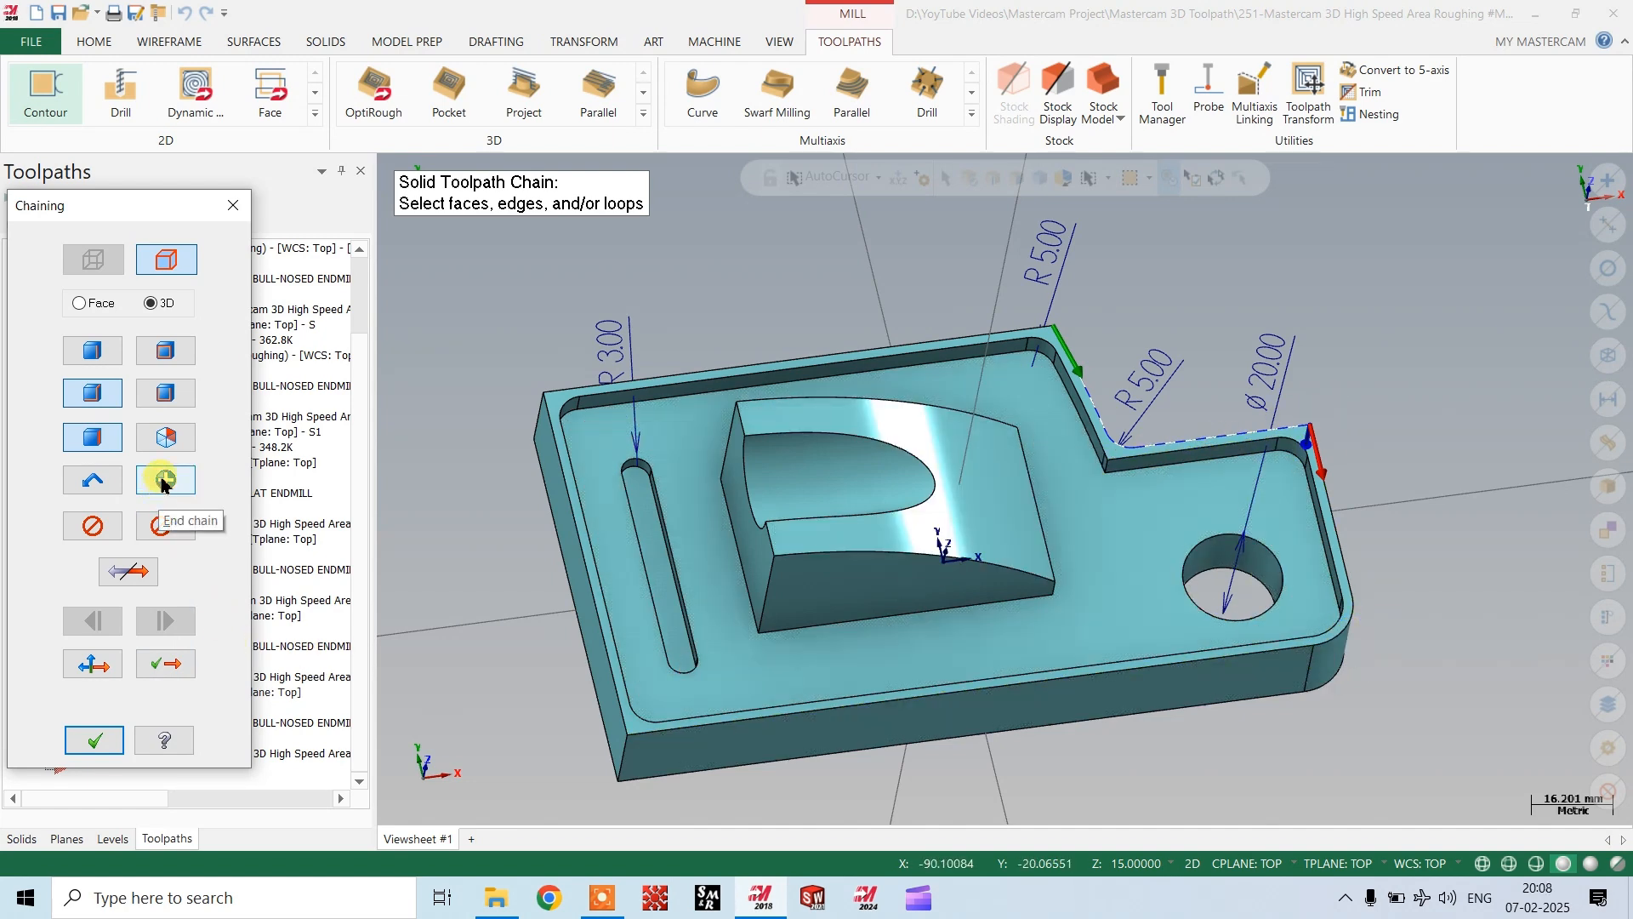
pyautogui.click(165, 482)
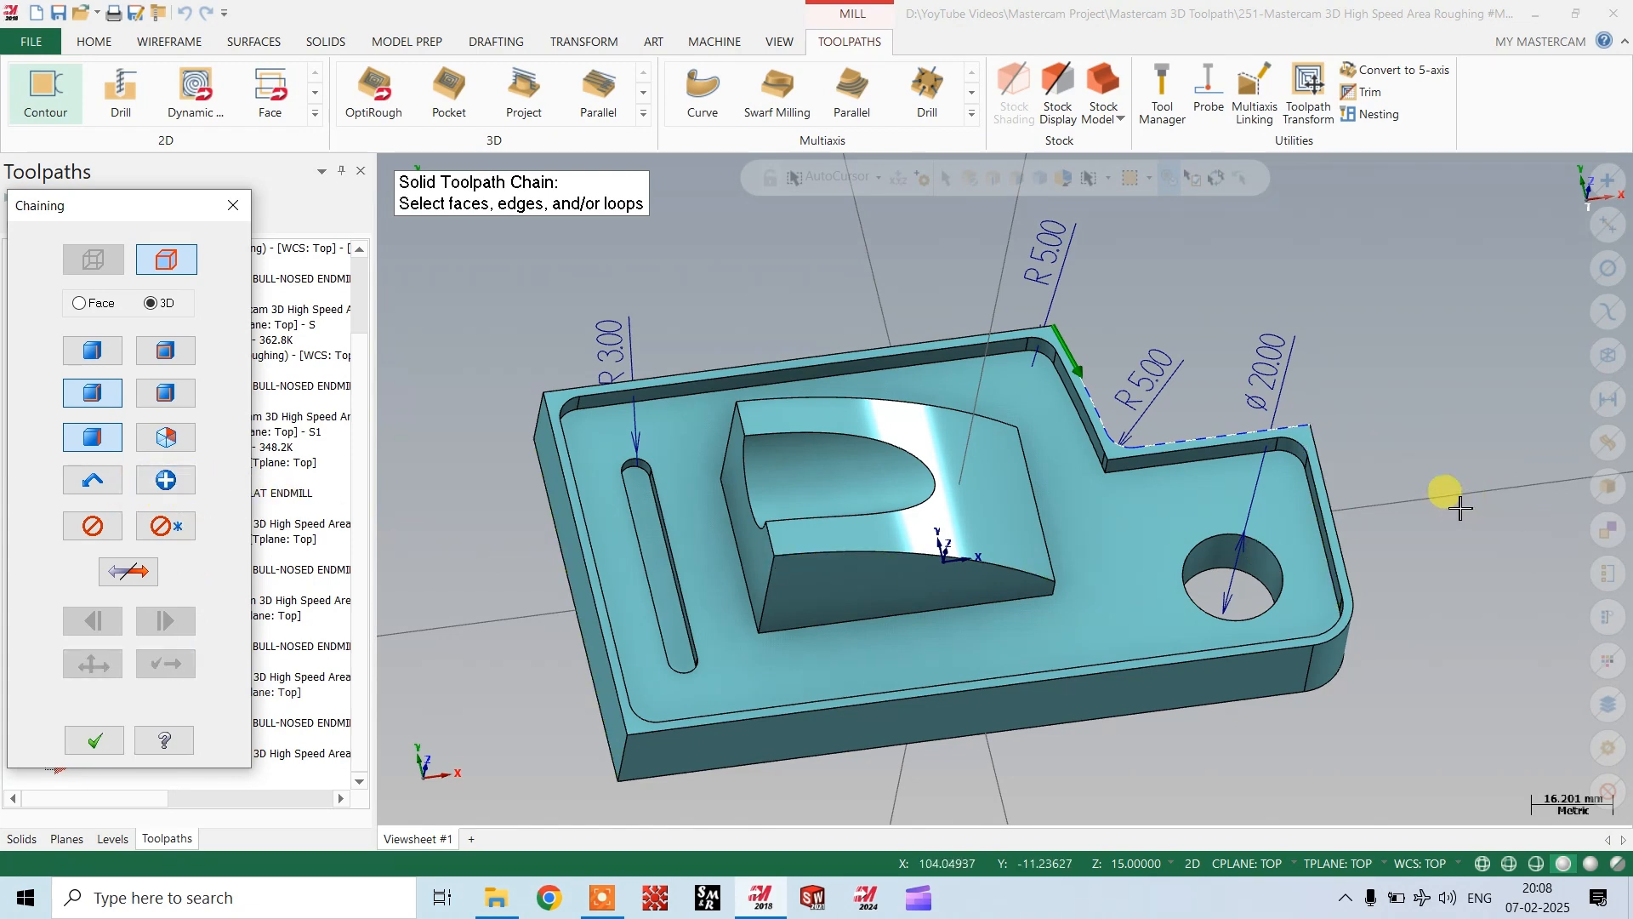
# Add the top edge of the rounded outer corner near the 20 mm hole as a second chain and accept the chains.
pyautogui.scroll(2, 1364, 601)
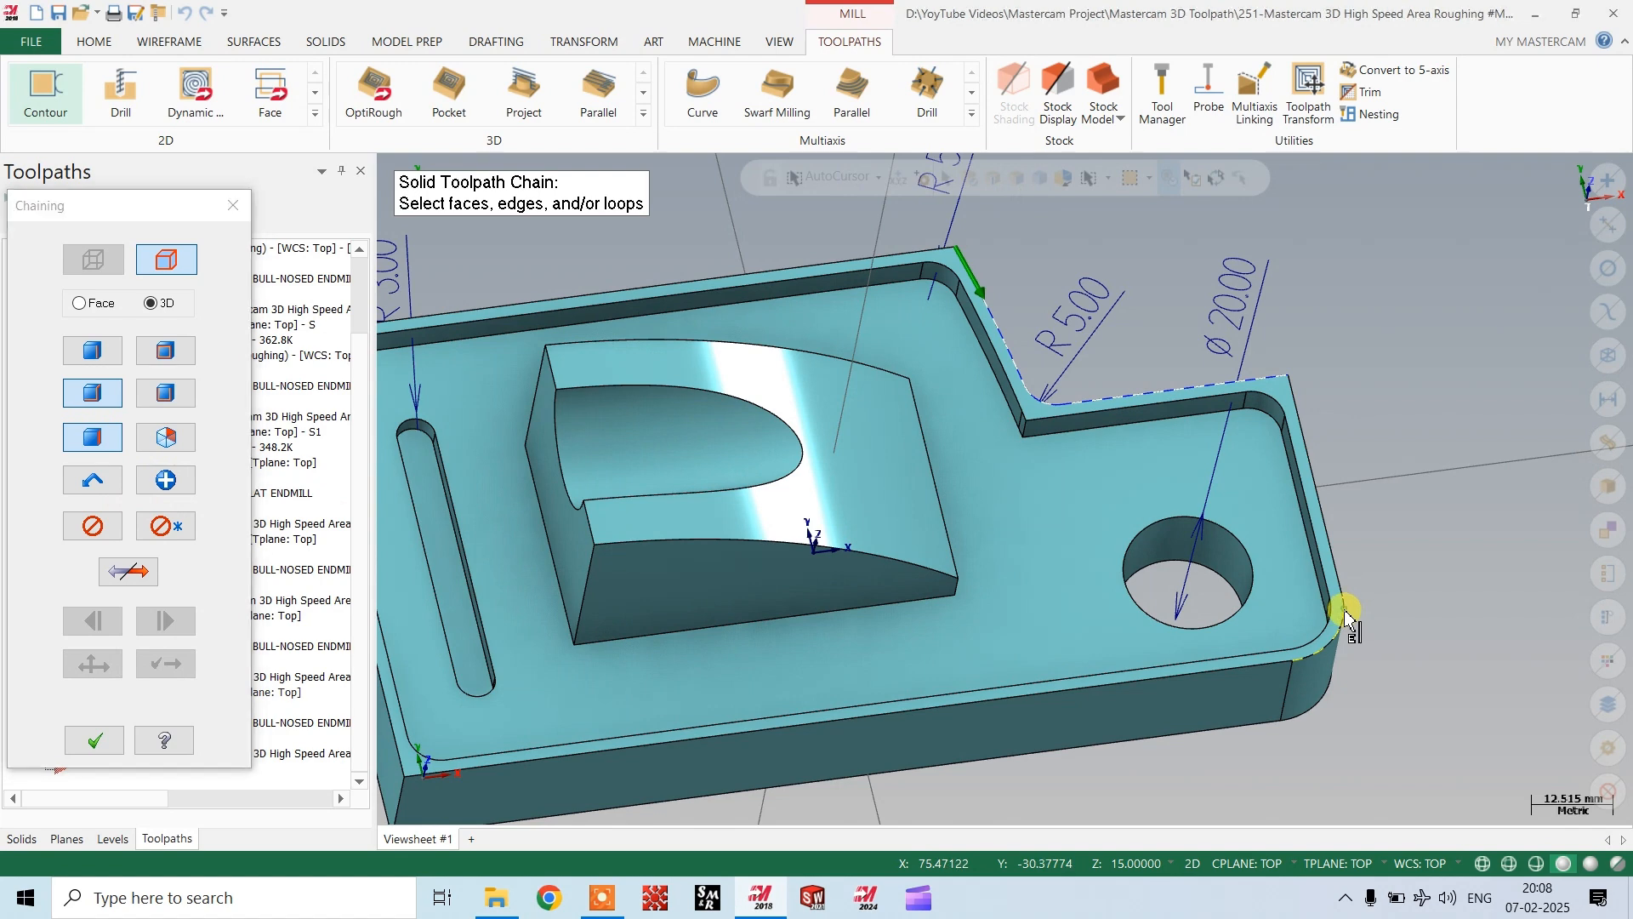
pyautogui.click(1347, 612)
pyautogui.scroll(-2, 1433, 567)
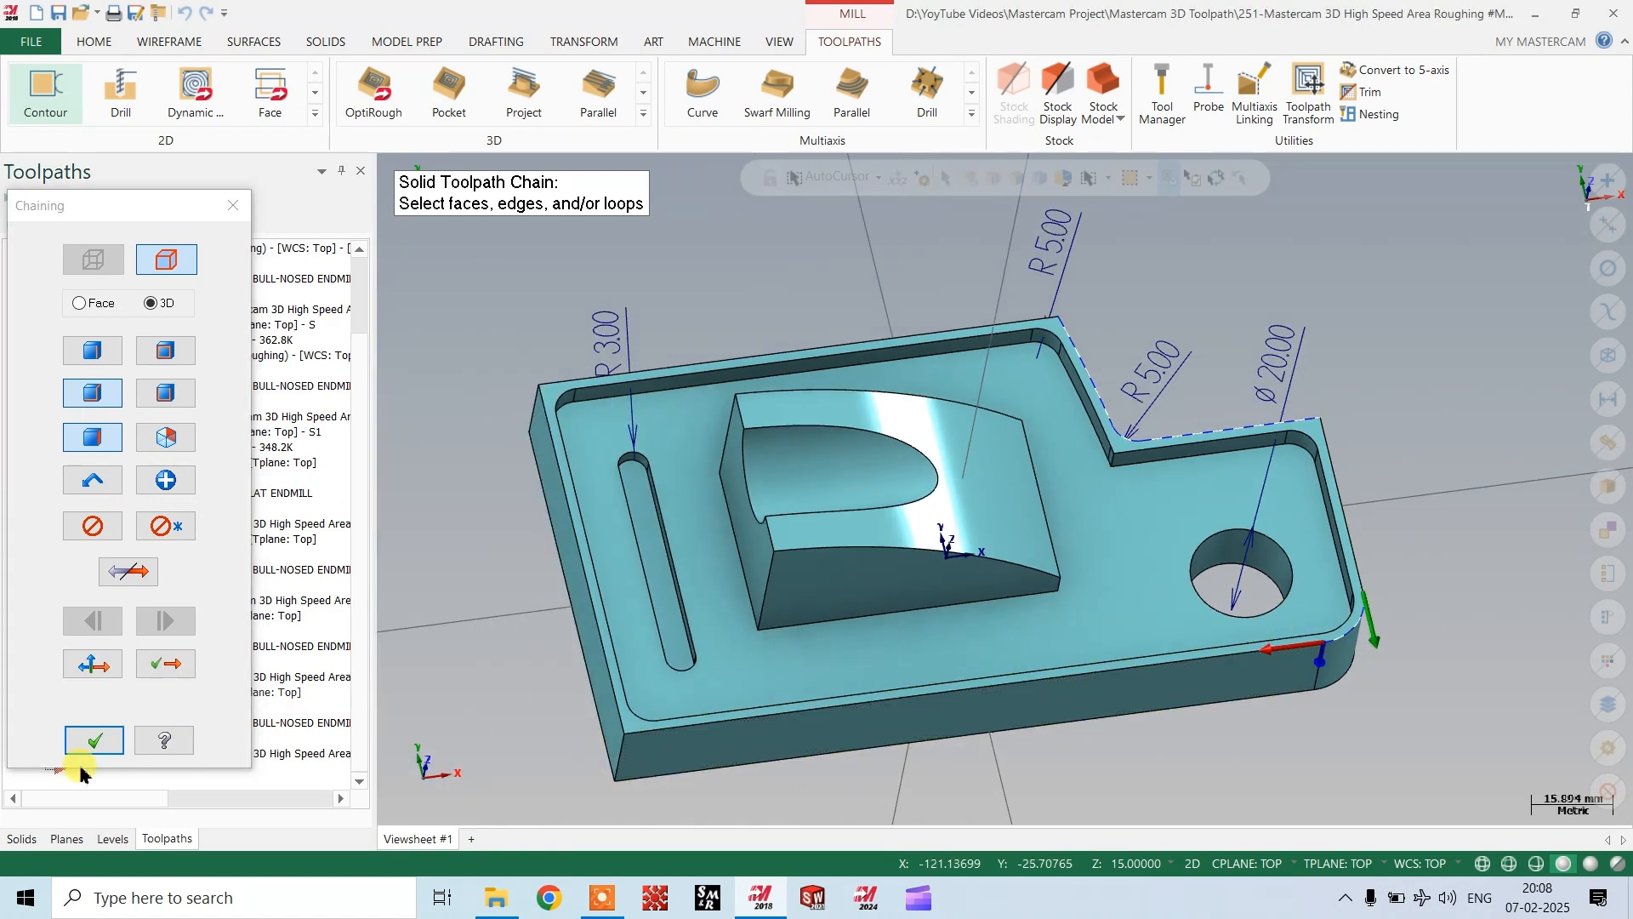
pyautogui.click(88, 740)
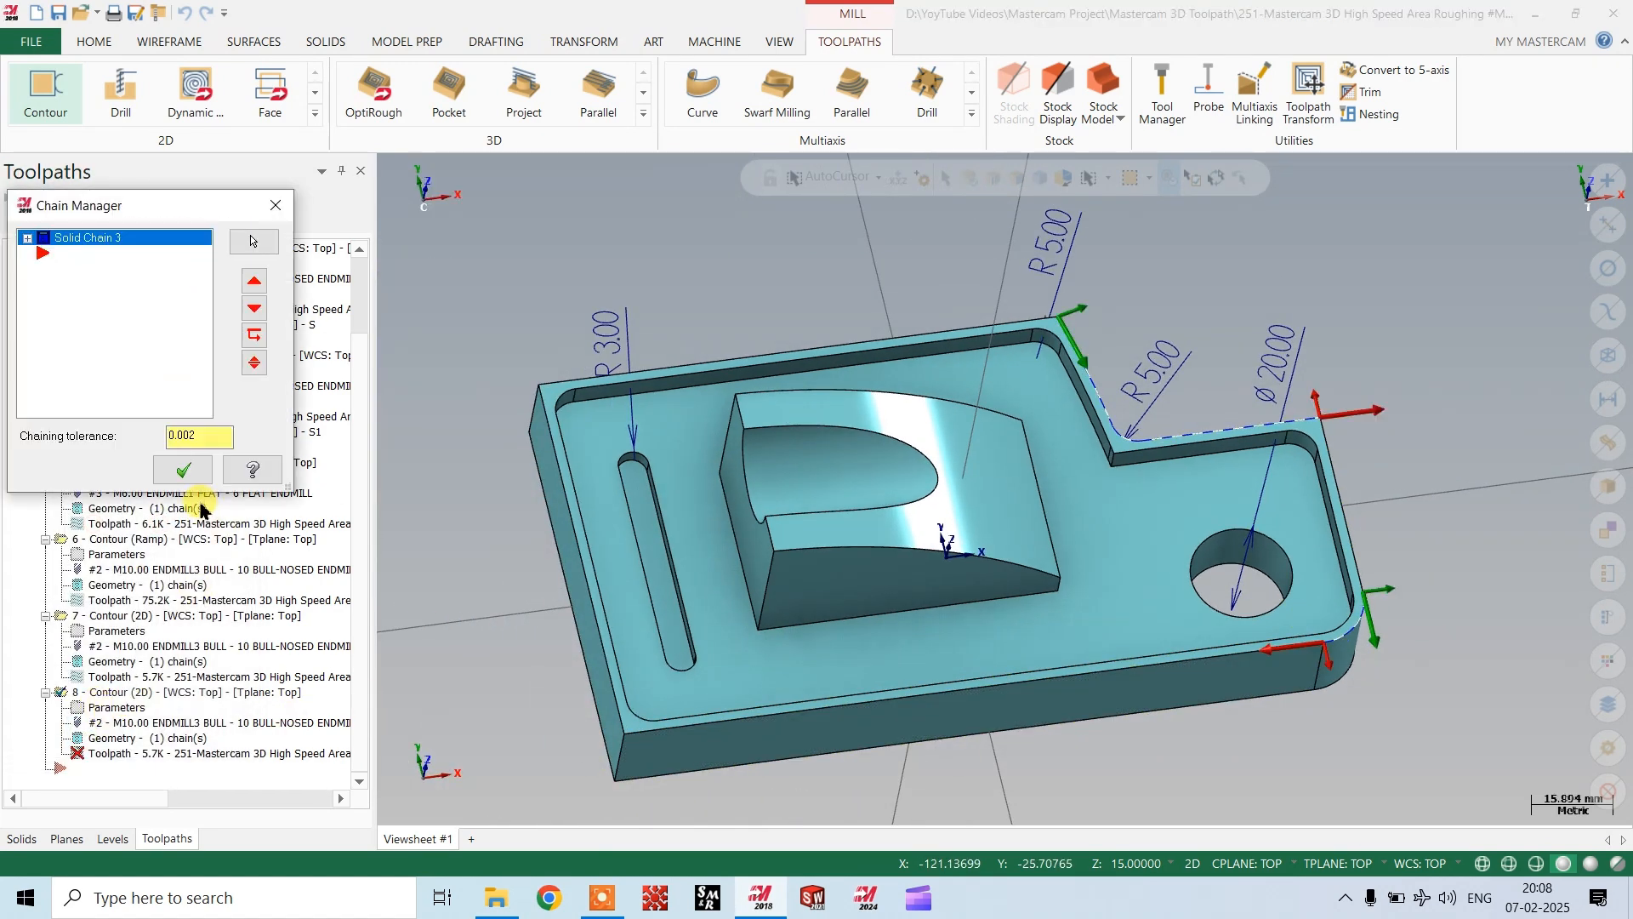
pyautogui.click(183, 469)
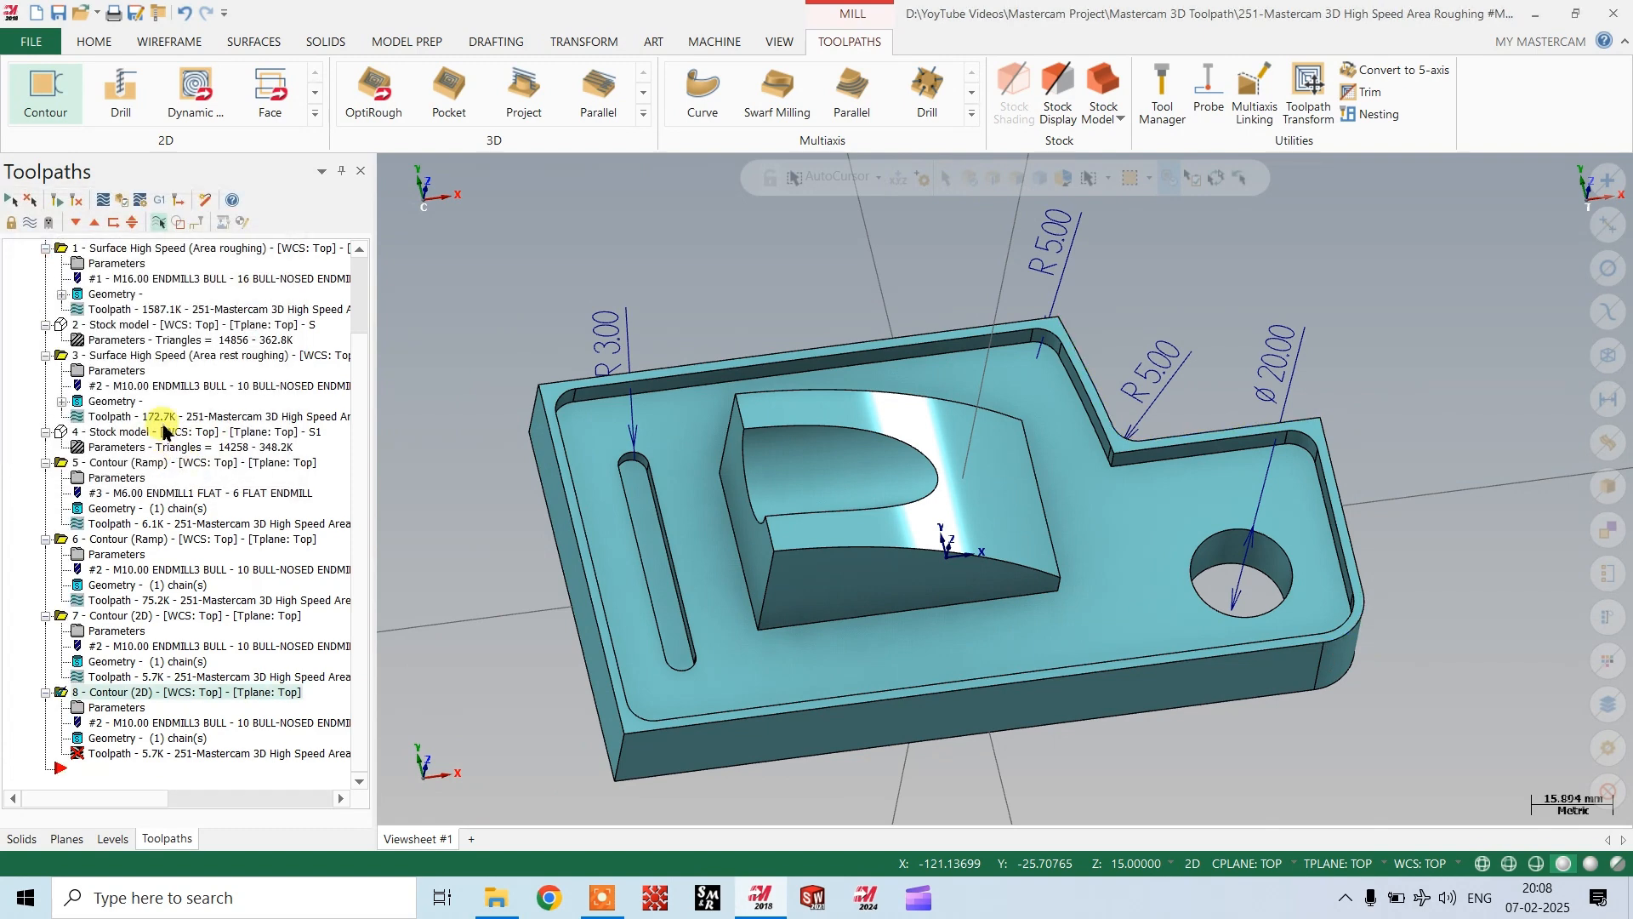
# Set the outer contour's absolute top of stock to 18.0 by picking a point on the part's top rim, and regenerate the toolpath.
pyautogui.click(117, 708)
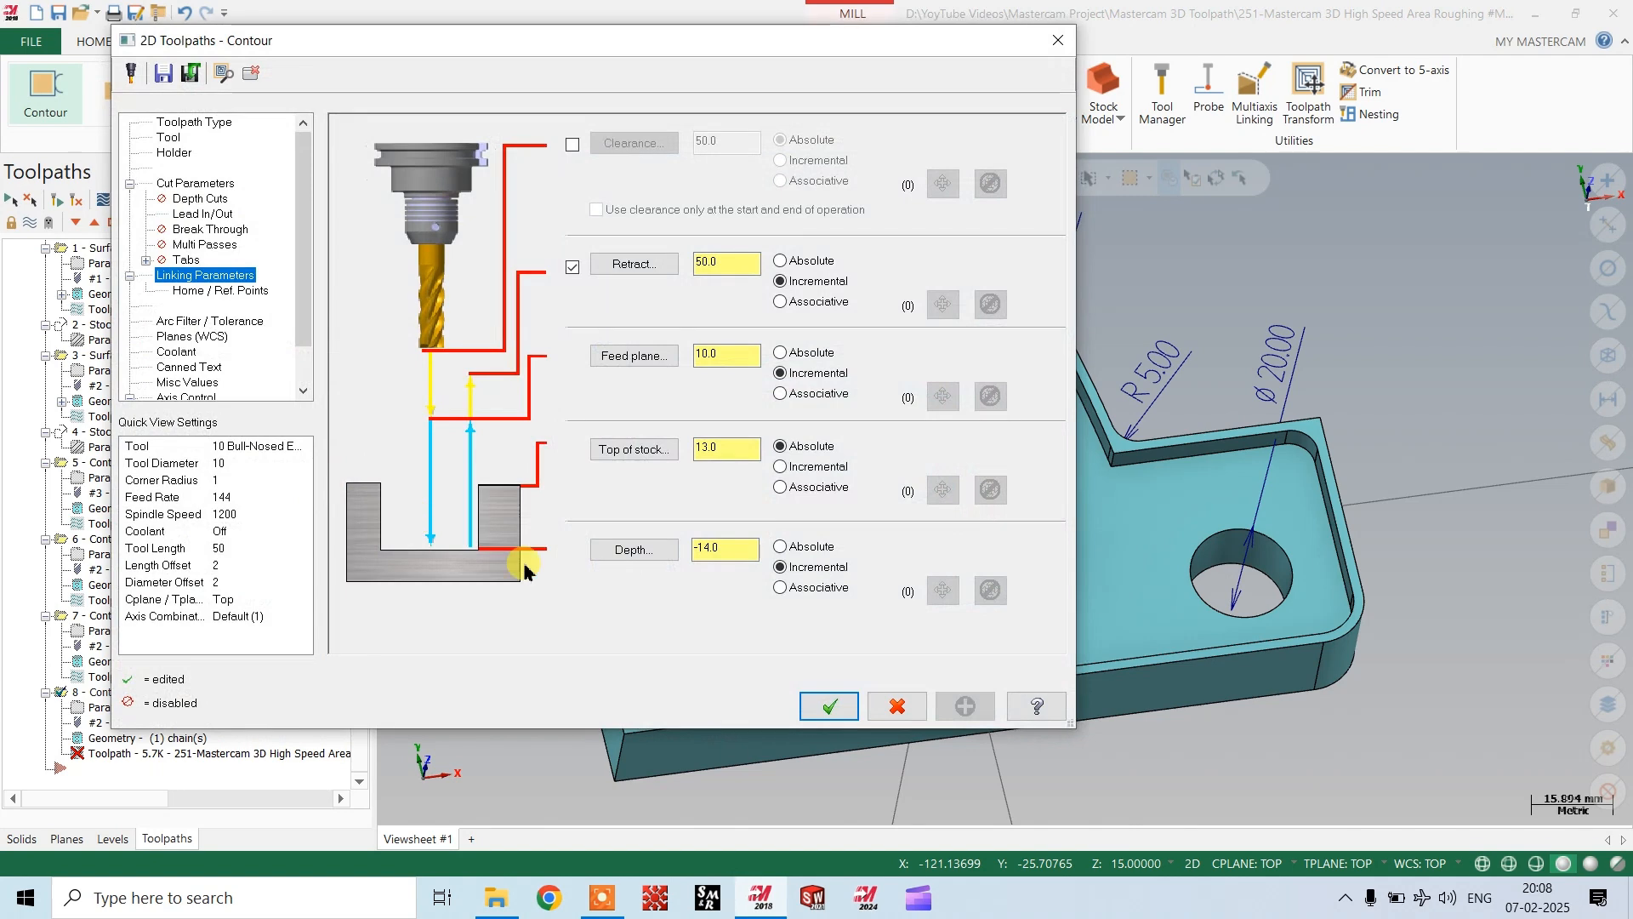
pyautogui.click(655, 453)
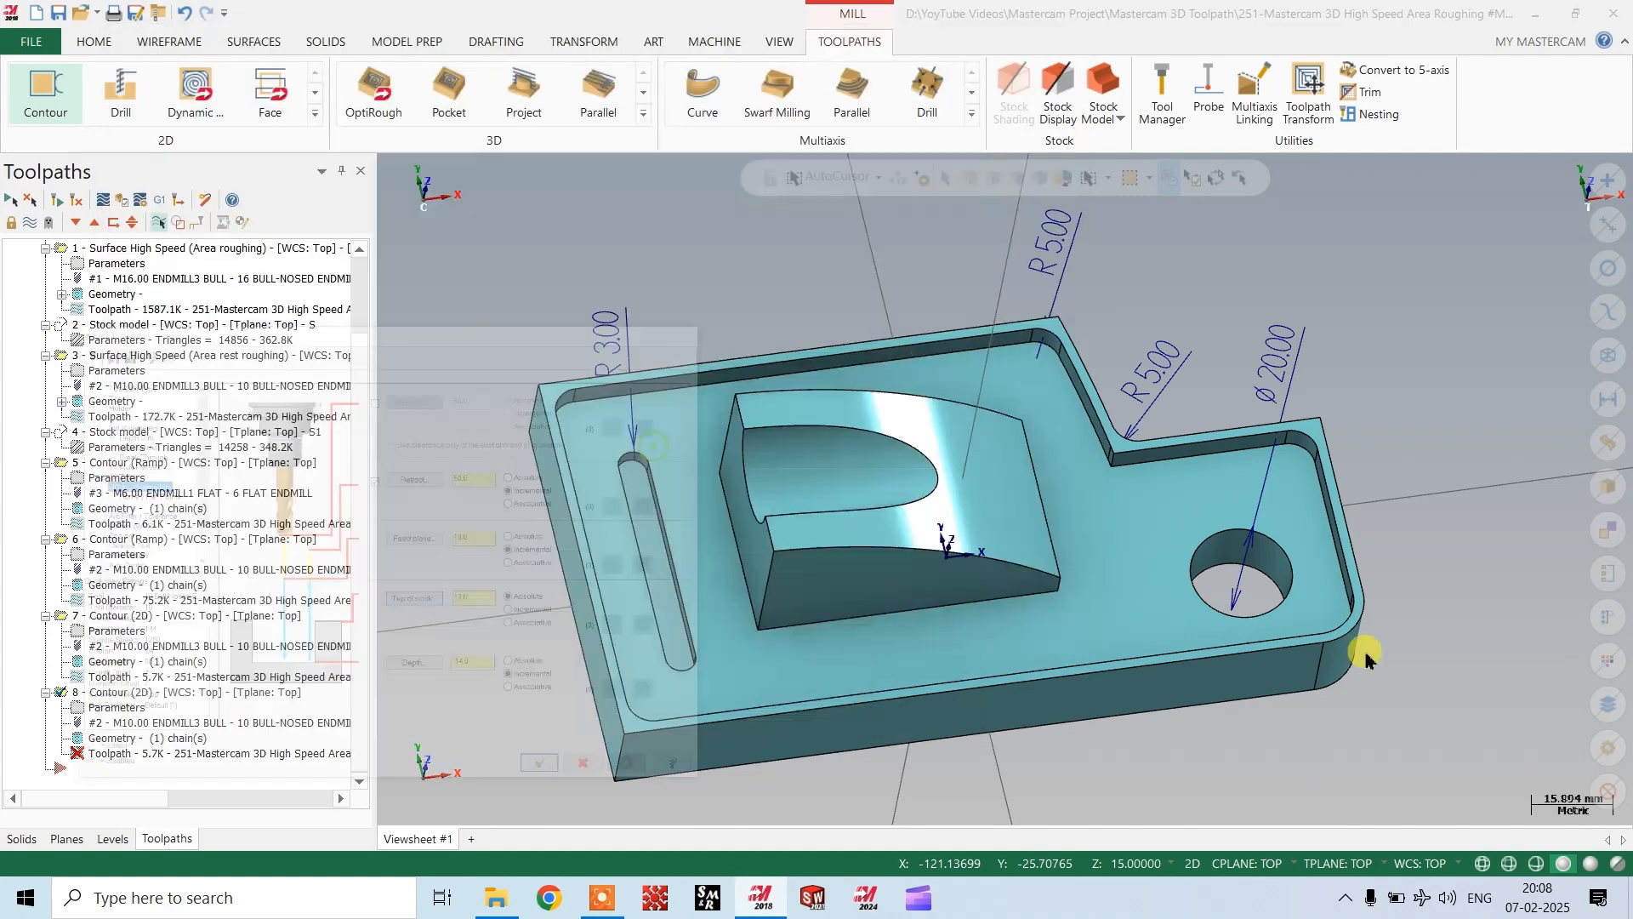
pyautogui.click(1320, 649)
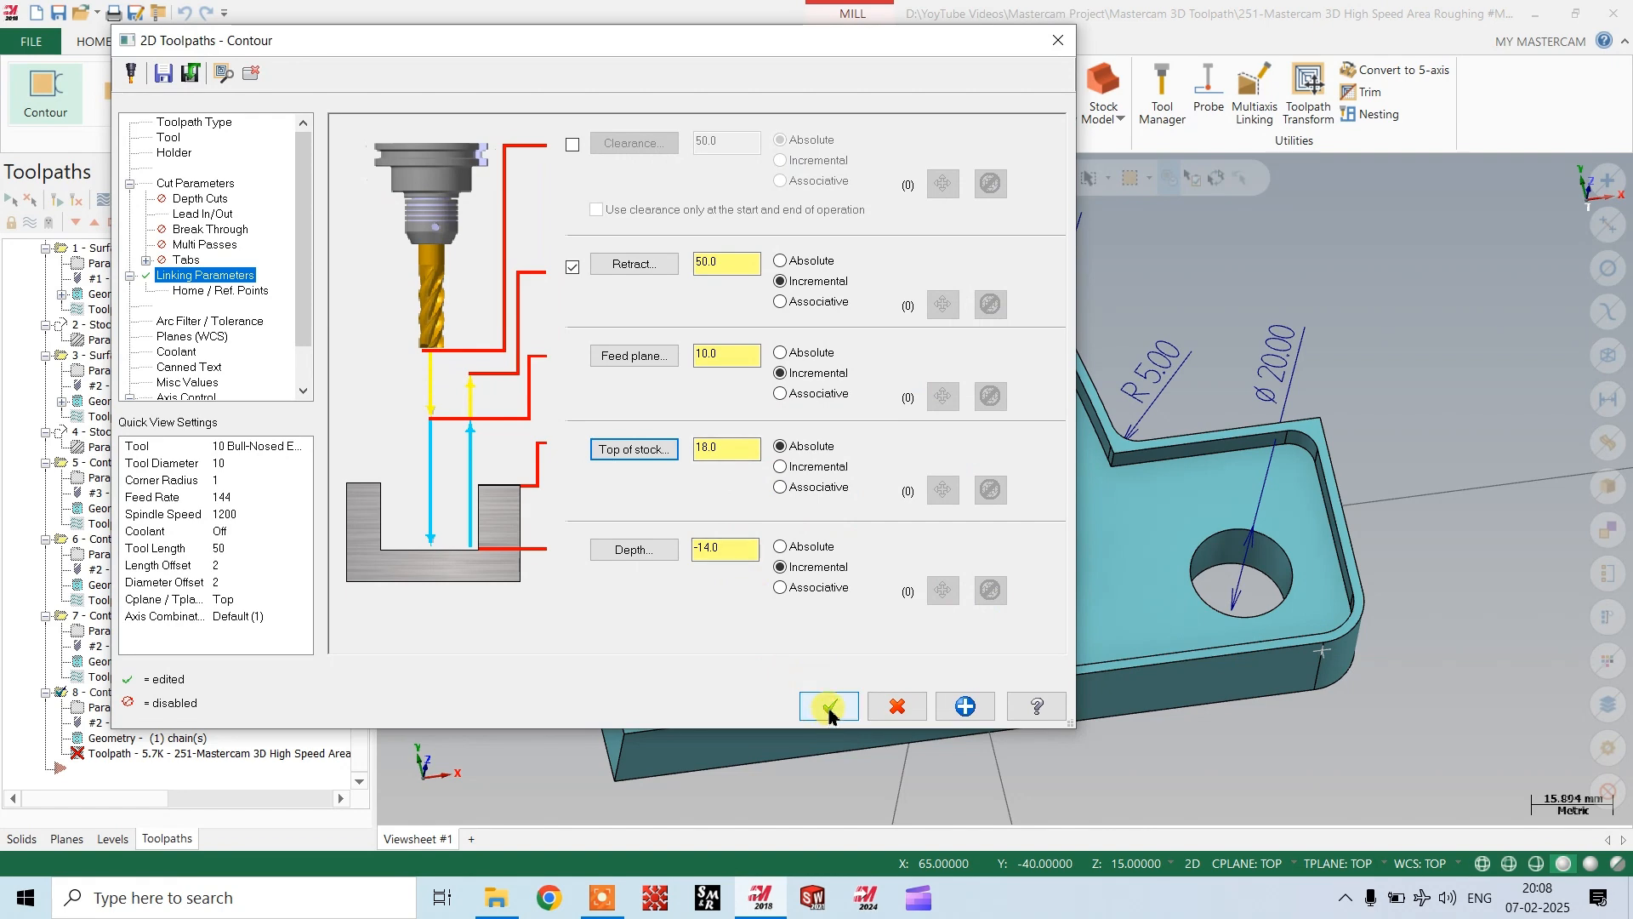
pyautogui.click(829, 708)
pyautogui.click(55, 202)
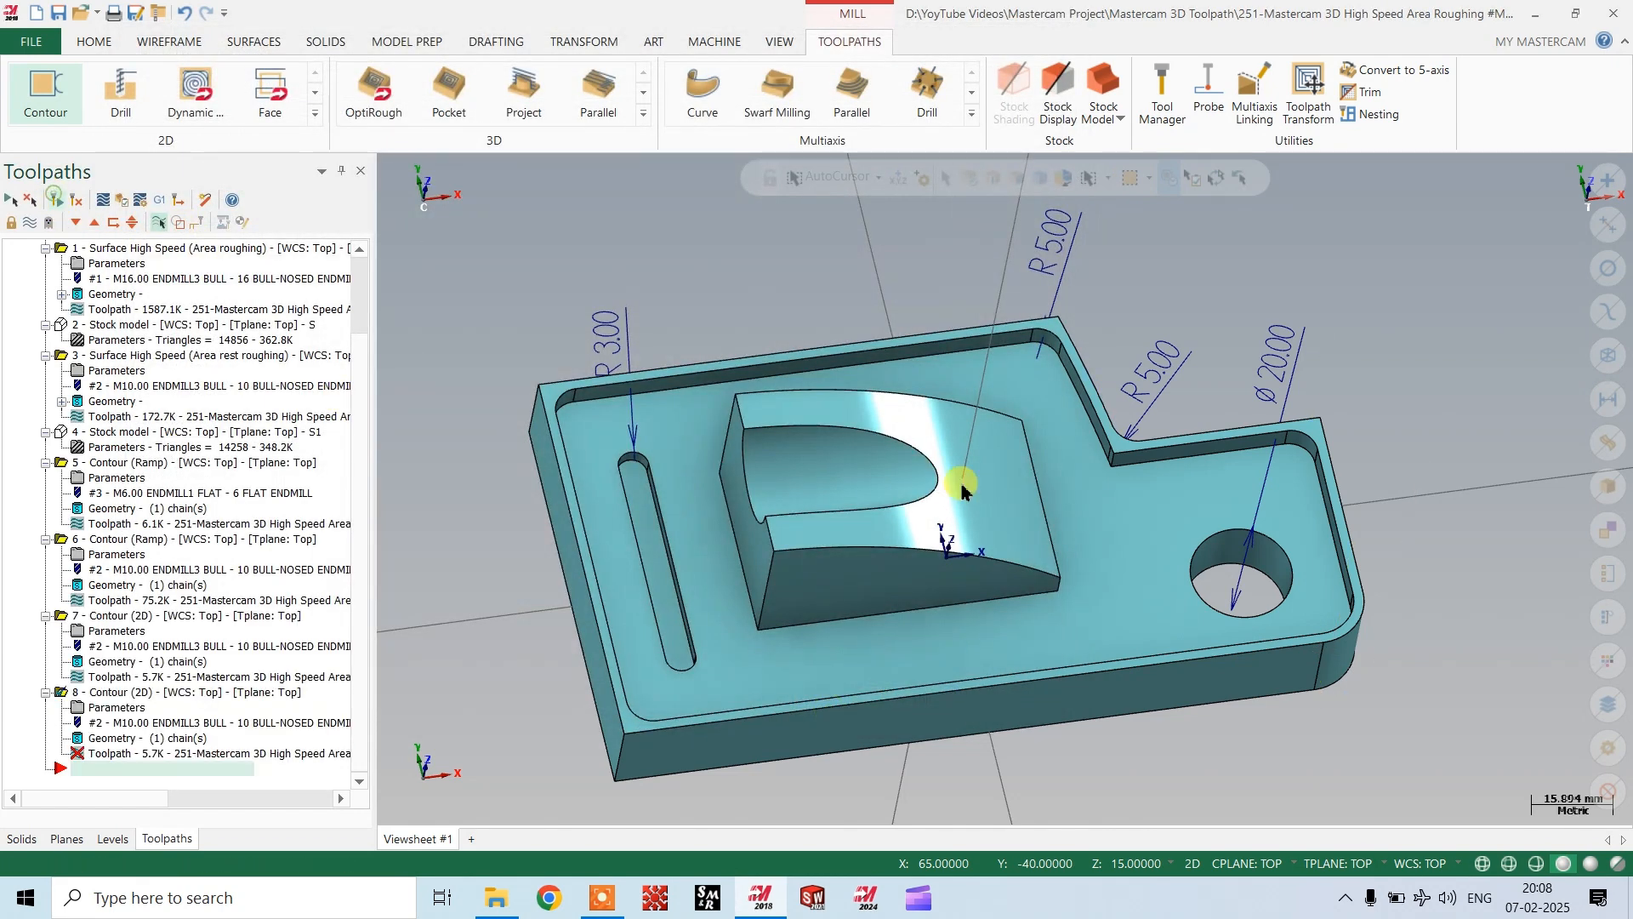
pyautogui.moveTo(967, 481); pyautogui.dragTo(985, 532, button='middle')
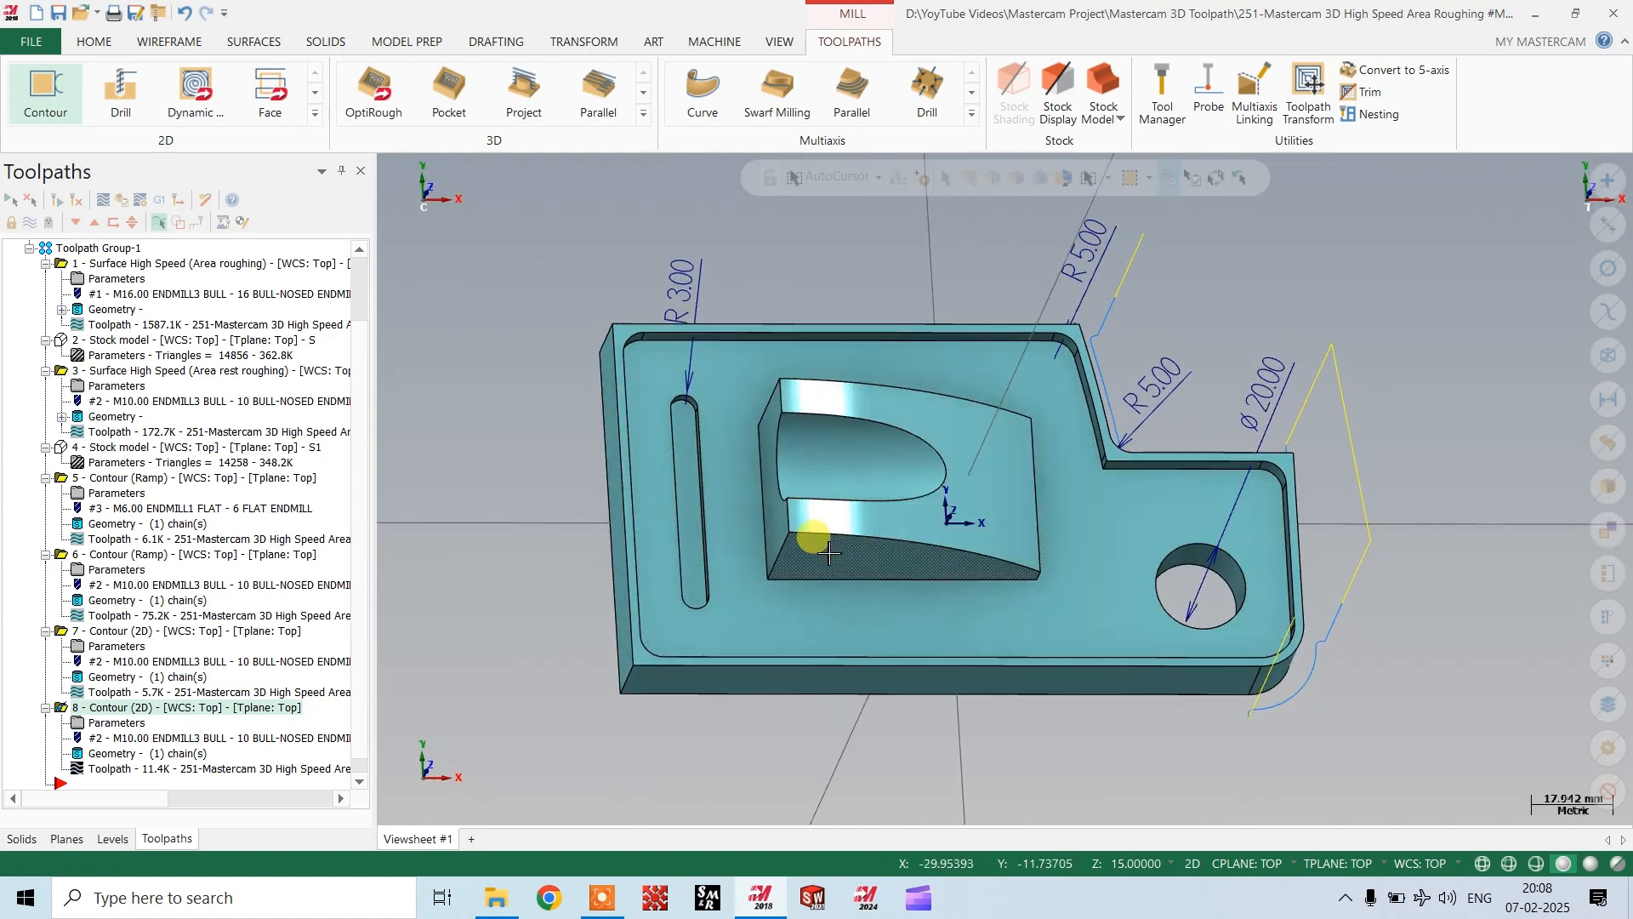
pyautogui.scroll(2, 646, 342)
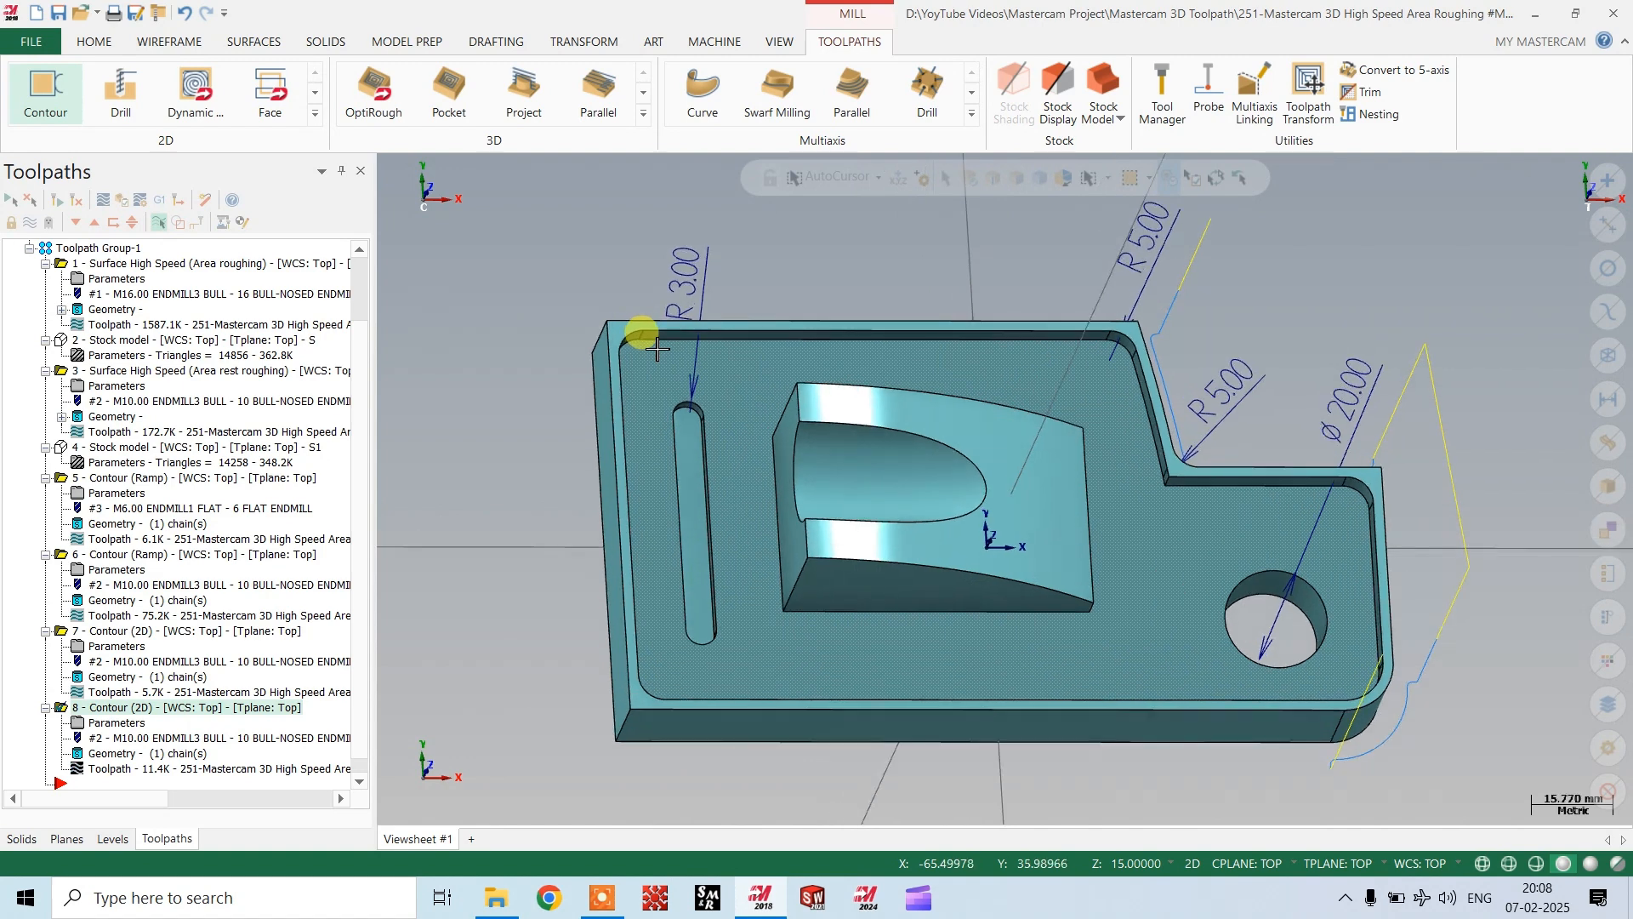
pyautogui.scroll(-1, 664, 383)
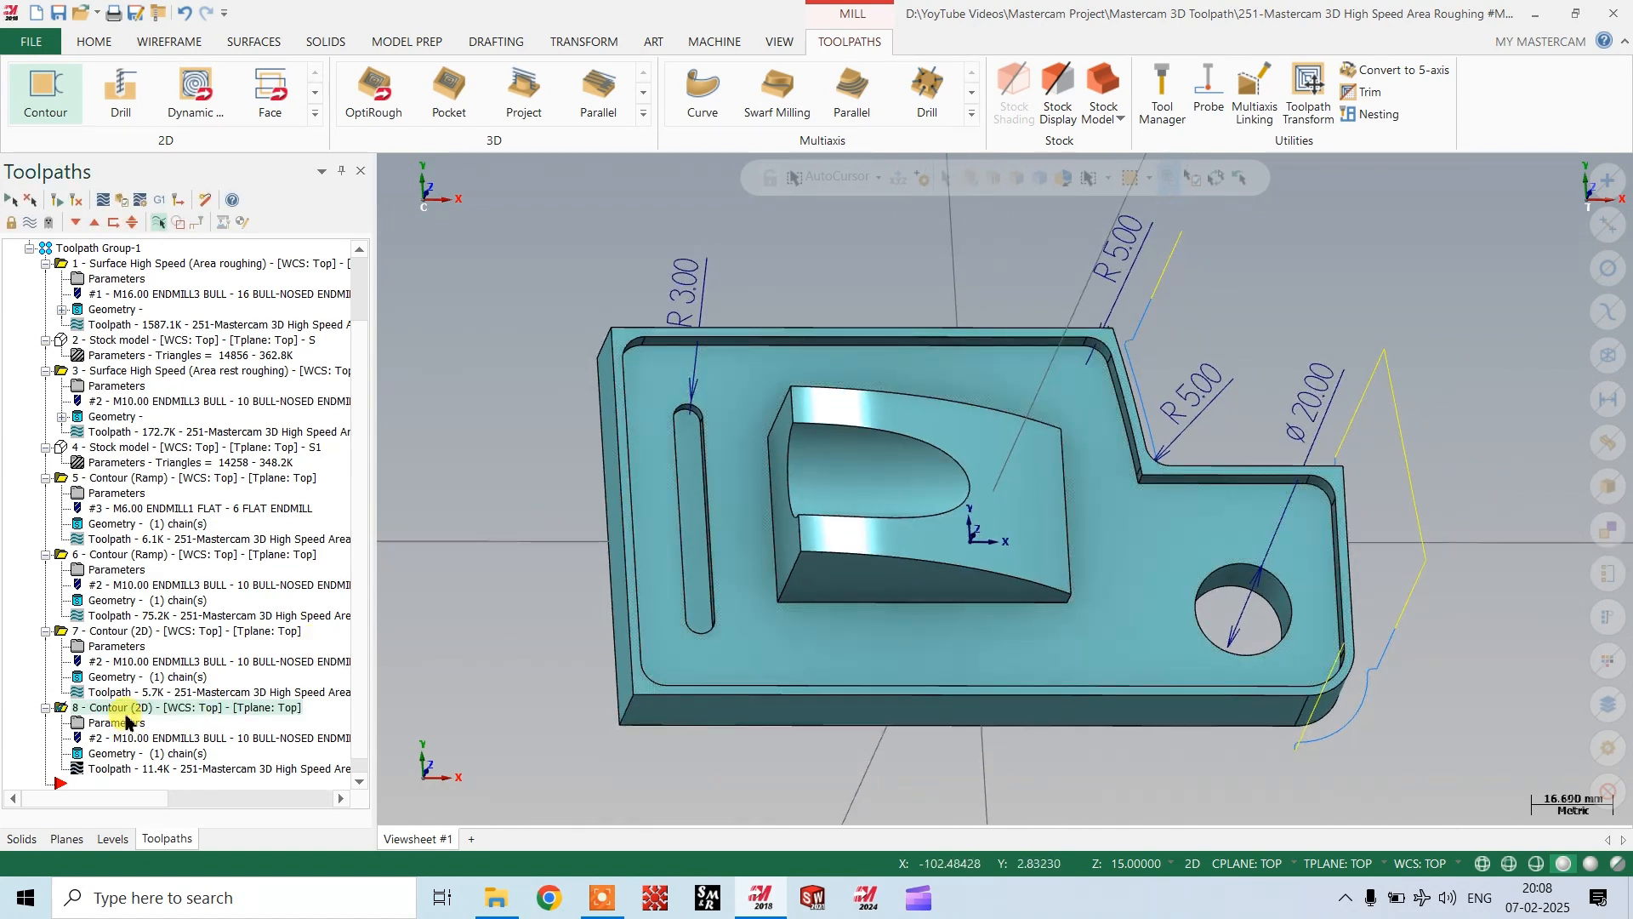
# Duplicate the outer-edge 2D contour operation and place the copy at the end of the toolpath group.
pyautogui.rightClick(128, 707)
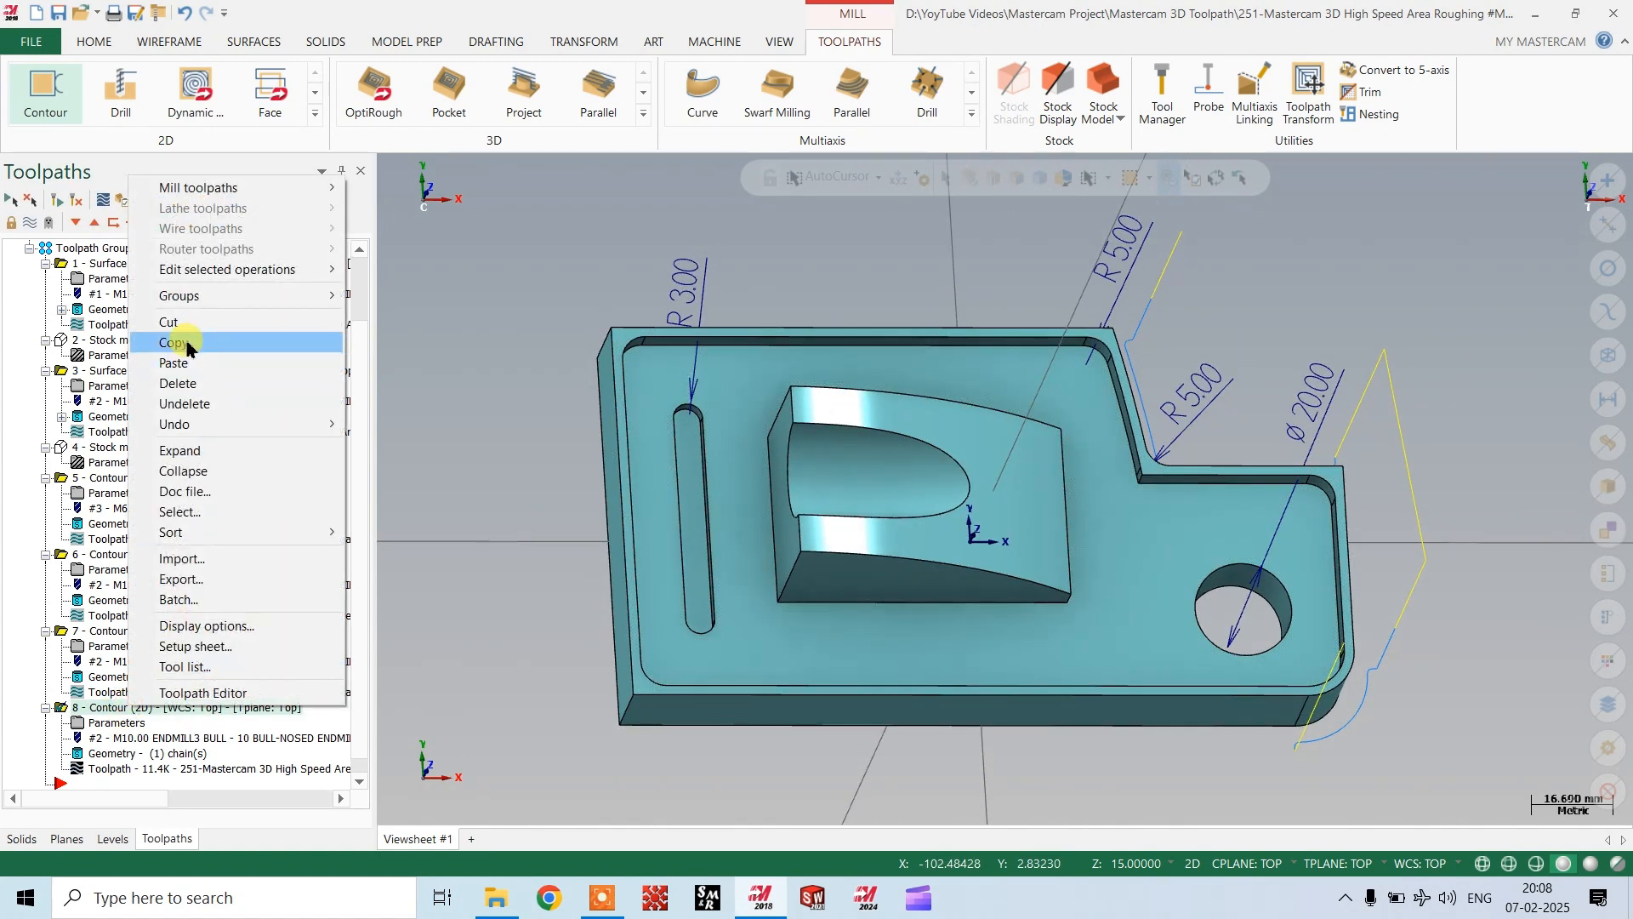
pyautogui.click(186, 340)
pyautogui.rightClick(58, 781)
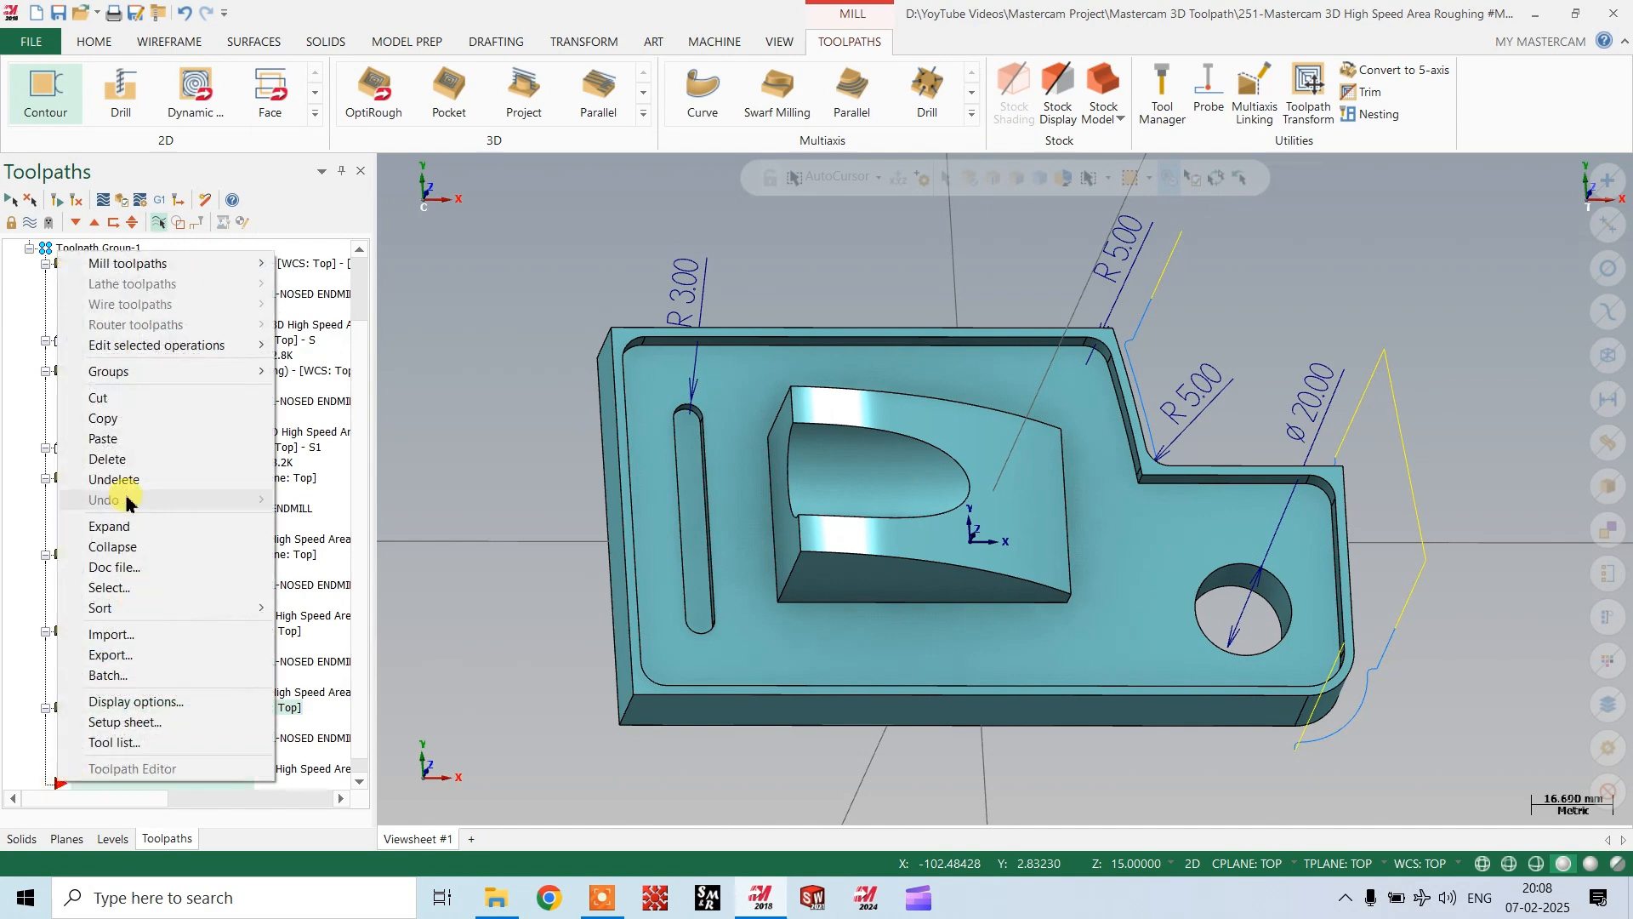
pyautogui.click(103, 439)
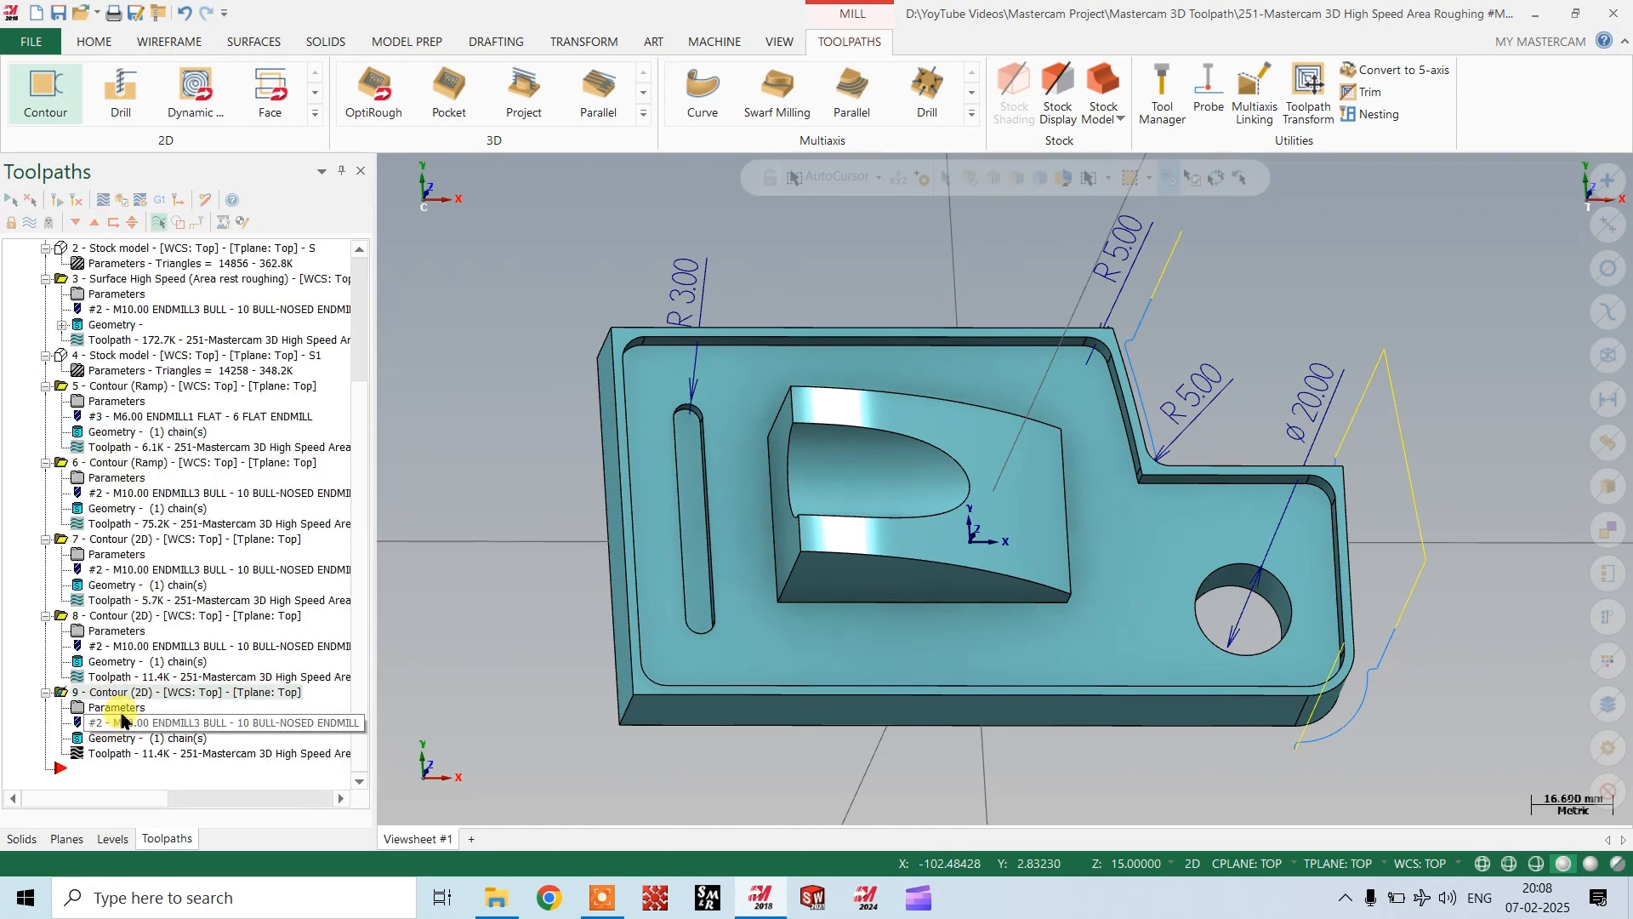
# Rechain all of the new contour's geometry to the closed loop along the pocket's inner rim and accept the chain.
pyautogui.click(104, 739)
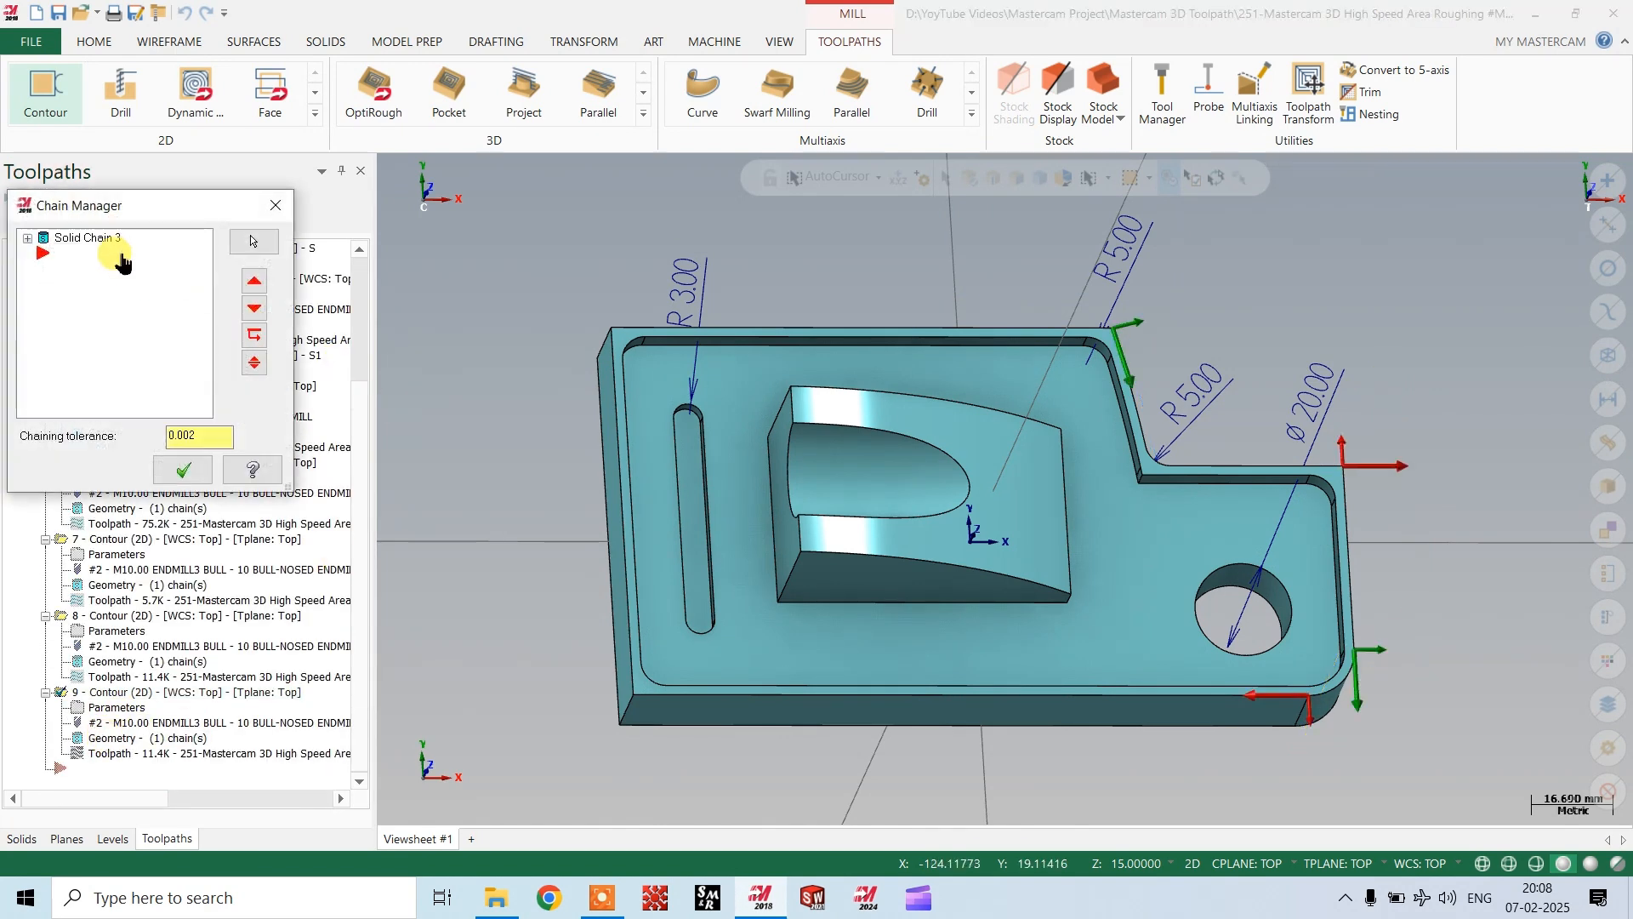
pyautogui.click(110, 237)
pyautogui.rightClick(116, 239)
pyautogui.click(140, 296)
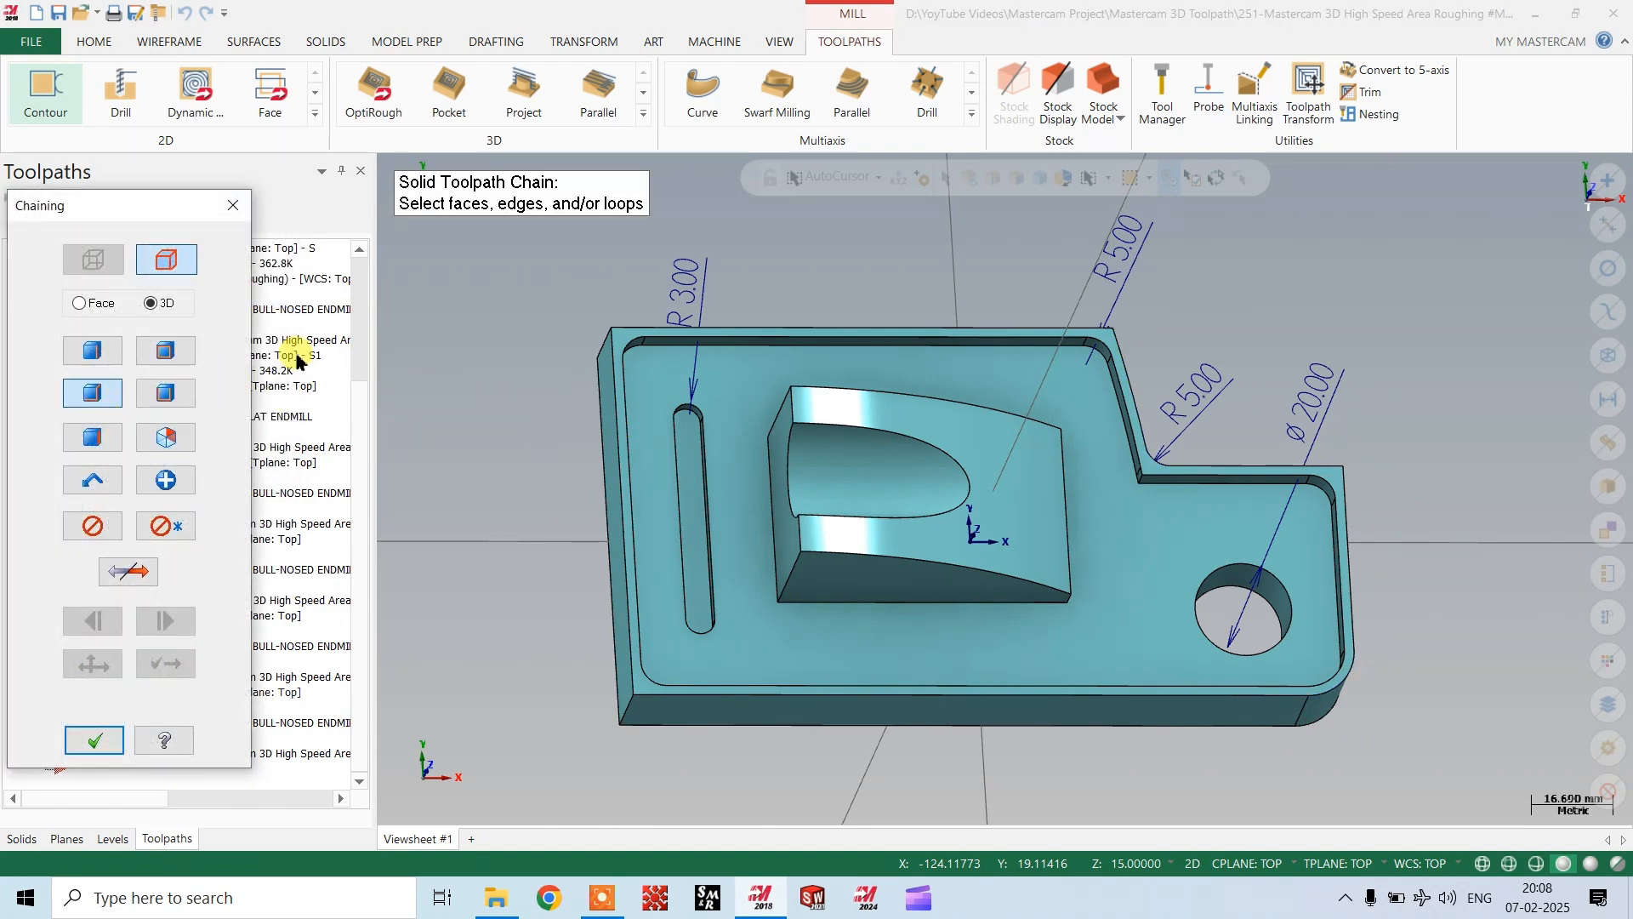
pyautogui.click(175, 359)
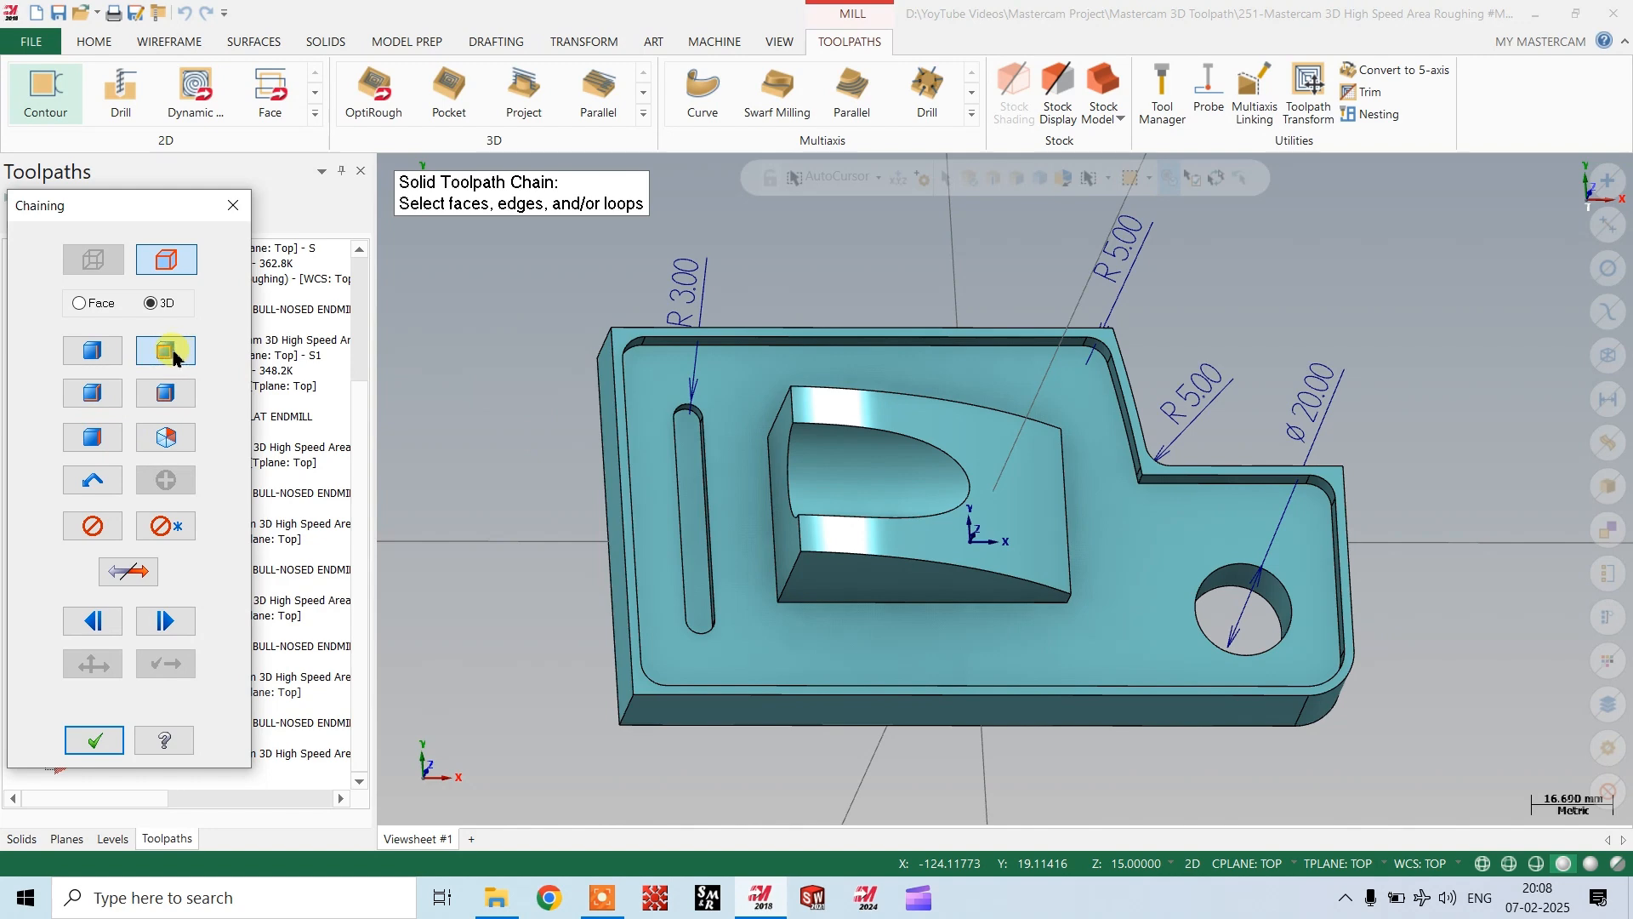
pyautogui.click(1074, 340)
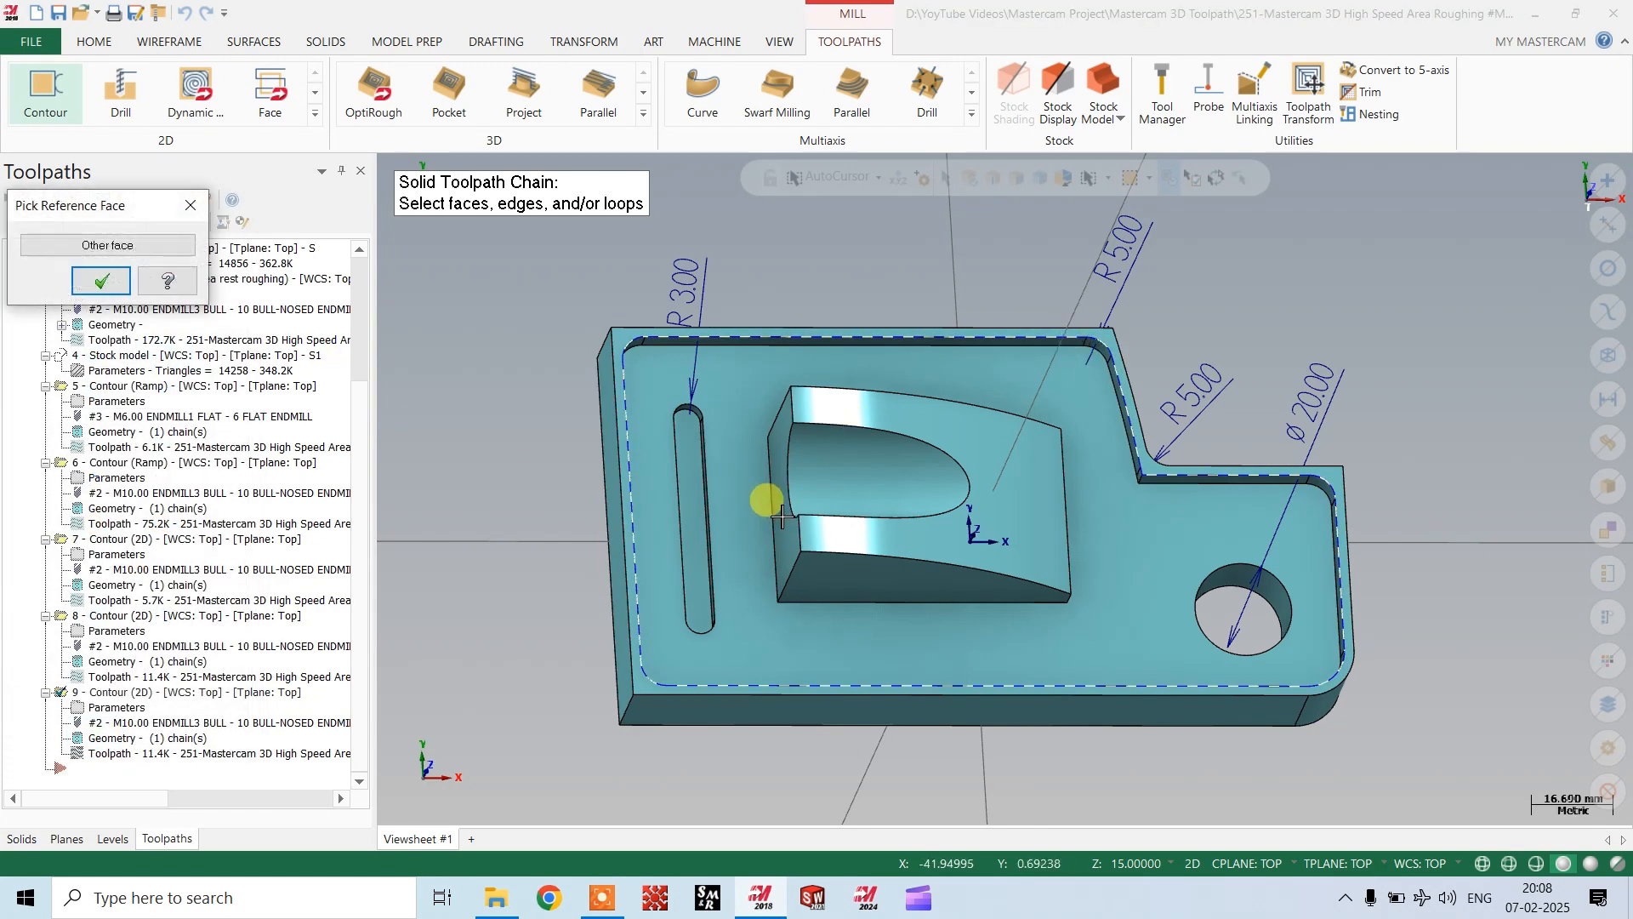
pyautogui.click(103, 281)
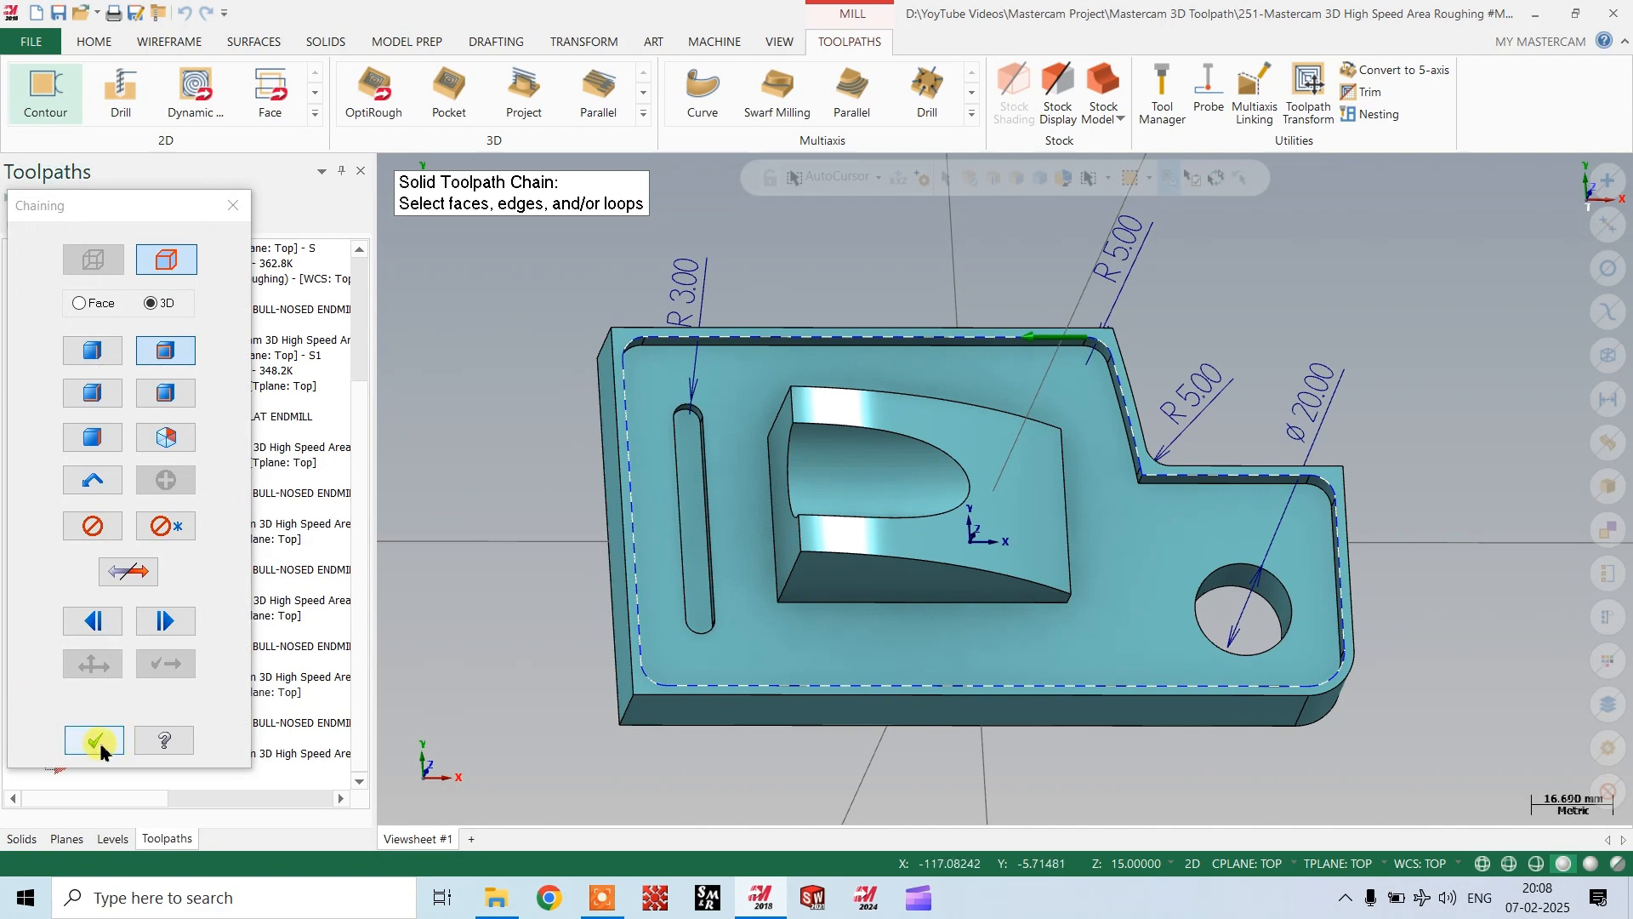
pyautogui.click(98, 744)
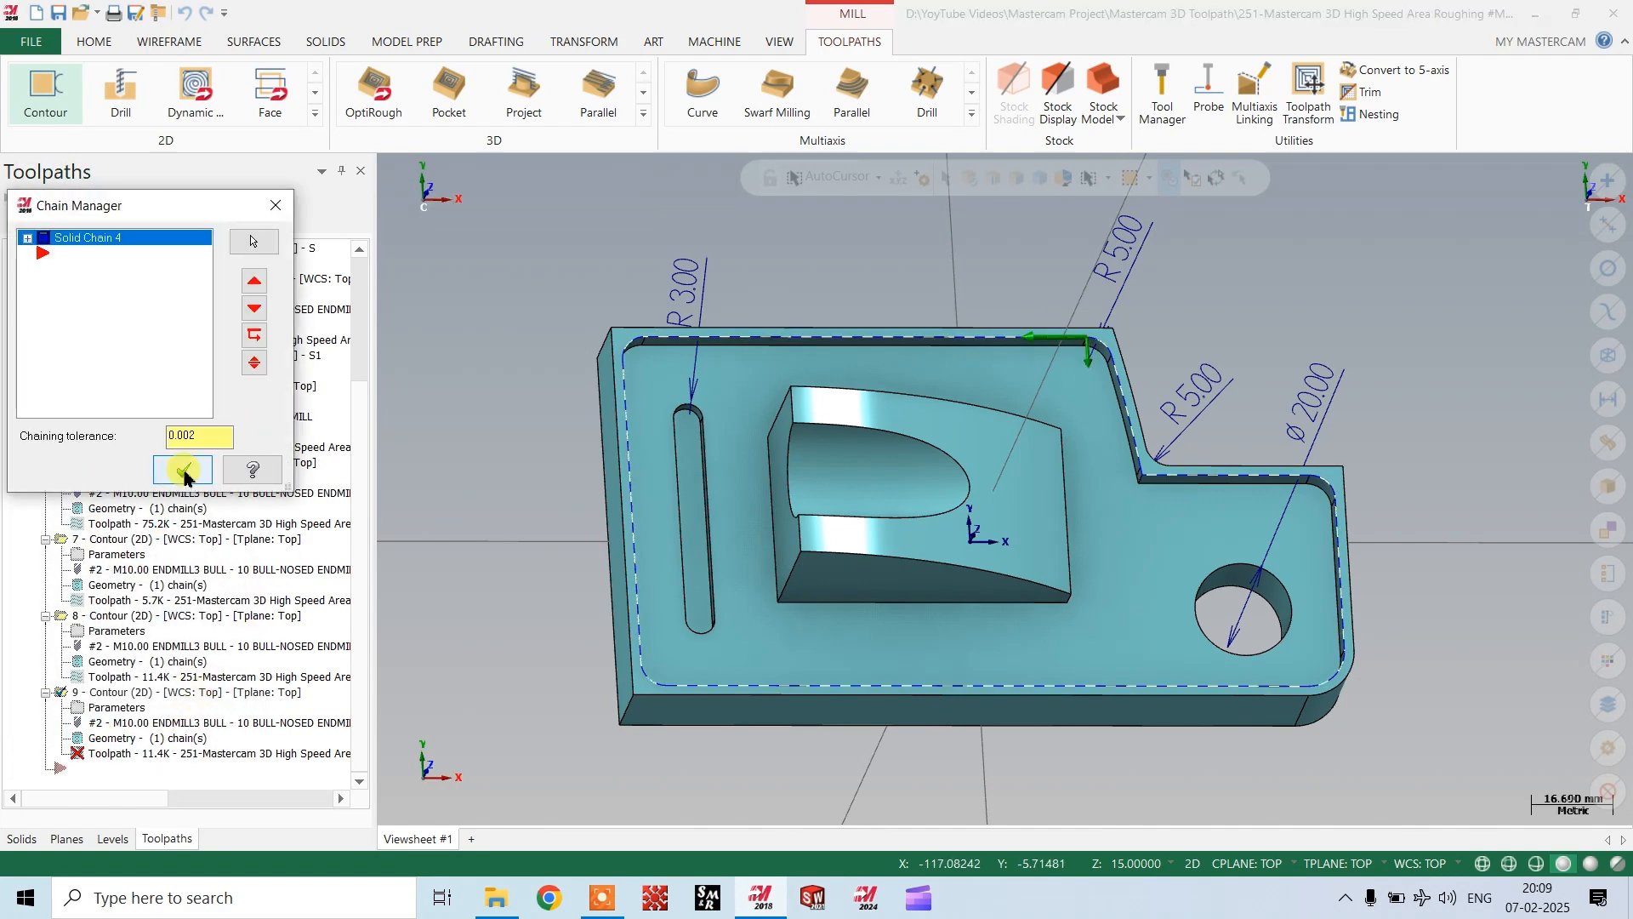
pyautogui.click(183, 469)
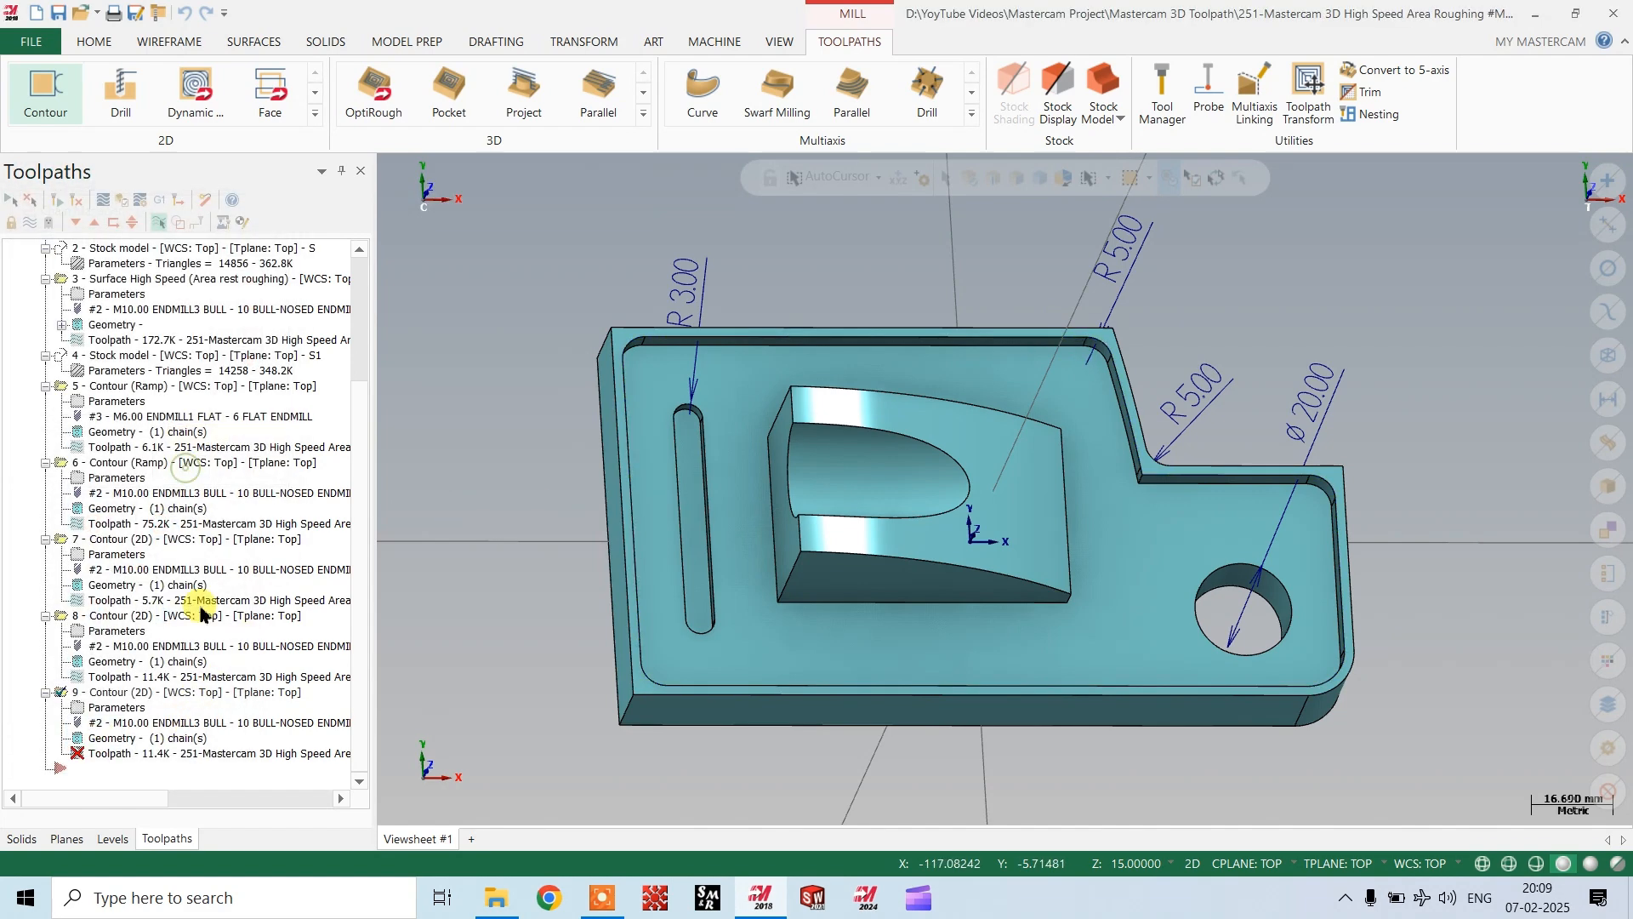
# Set the pocket contour's incremental depth to -5.0 and absolute top of stock to 18.0 from points on the pocket wall's edges, and regenerate the toolpath.
pyautogui.click(102, 706)
pyautogui.click(633, 550)
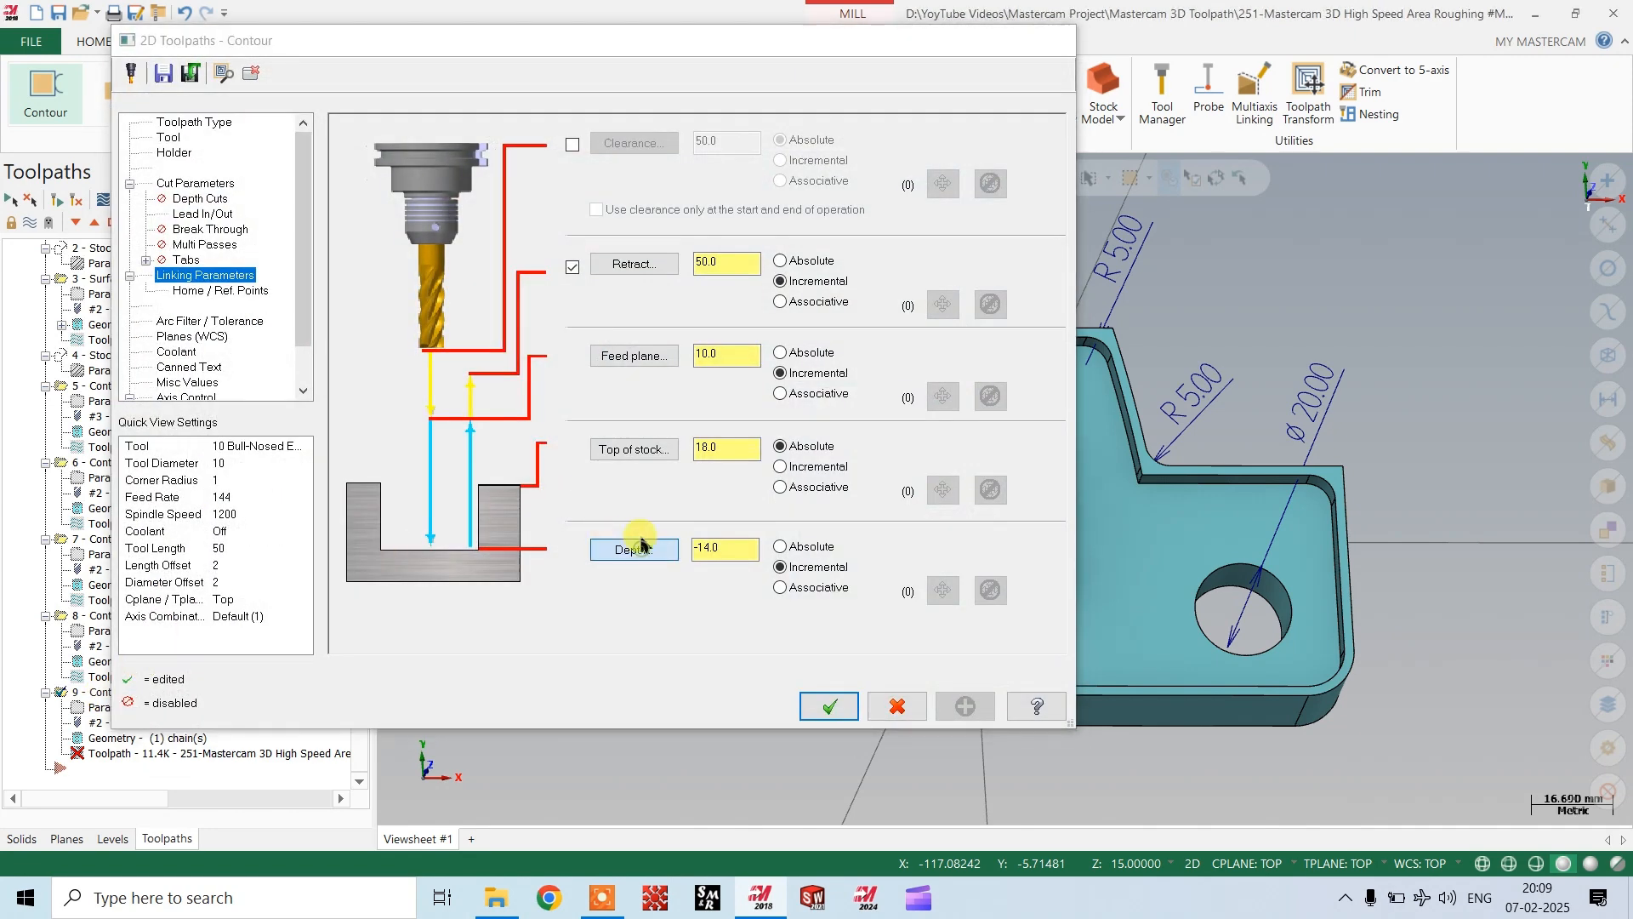
pyautogui.scroll(2, 1140, 489)
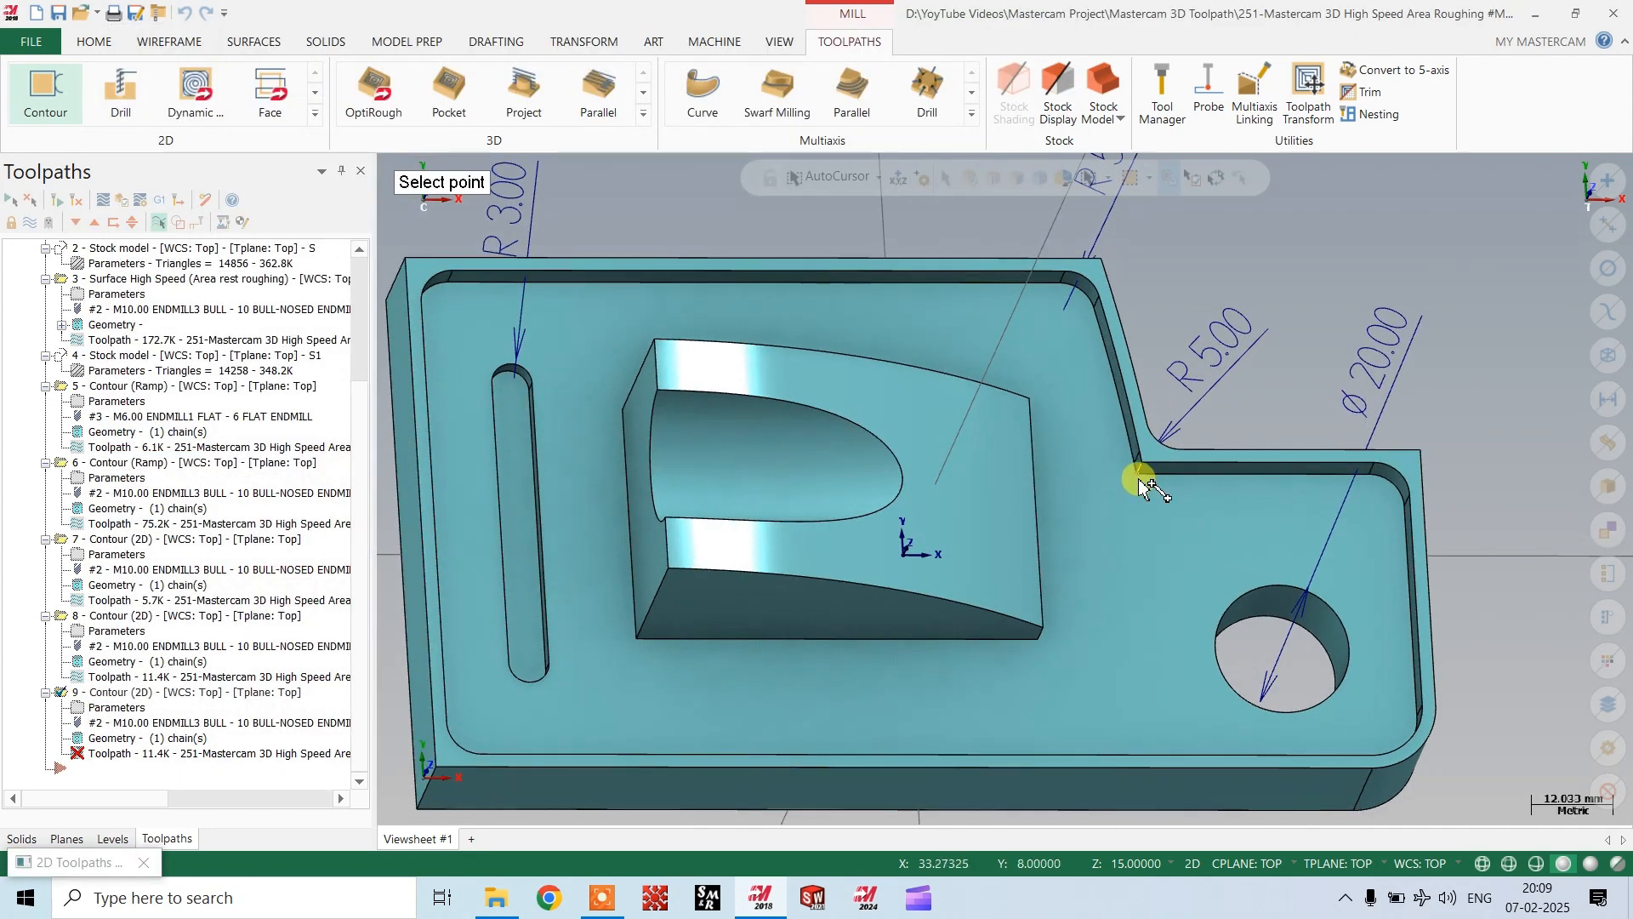
pyautogui.click(1141, 482)
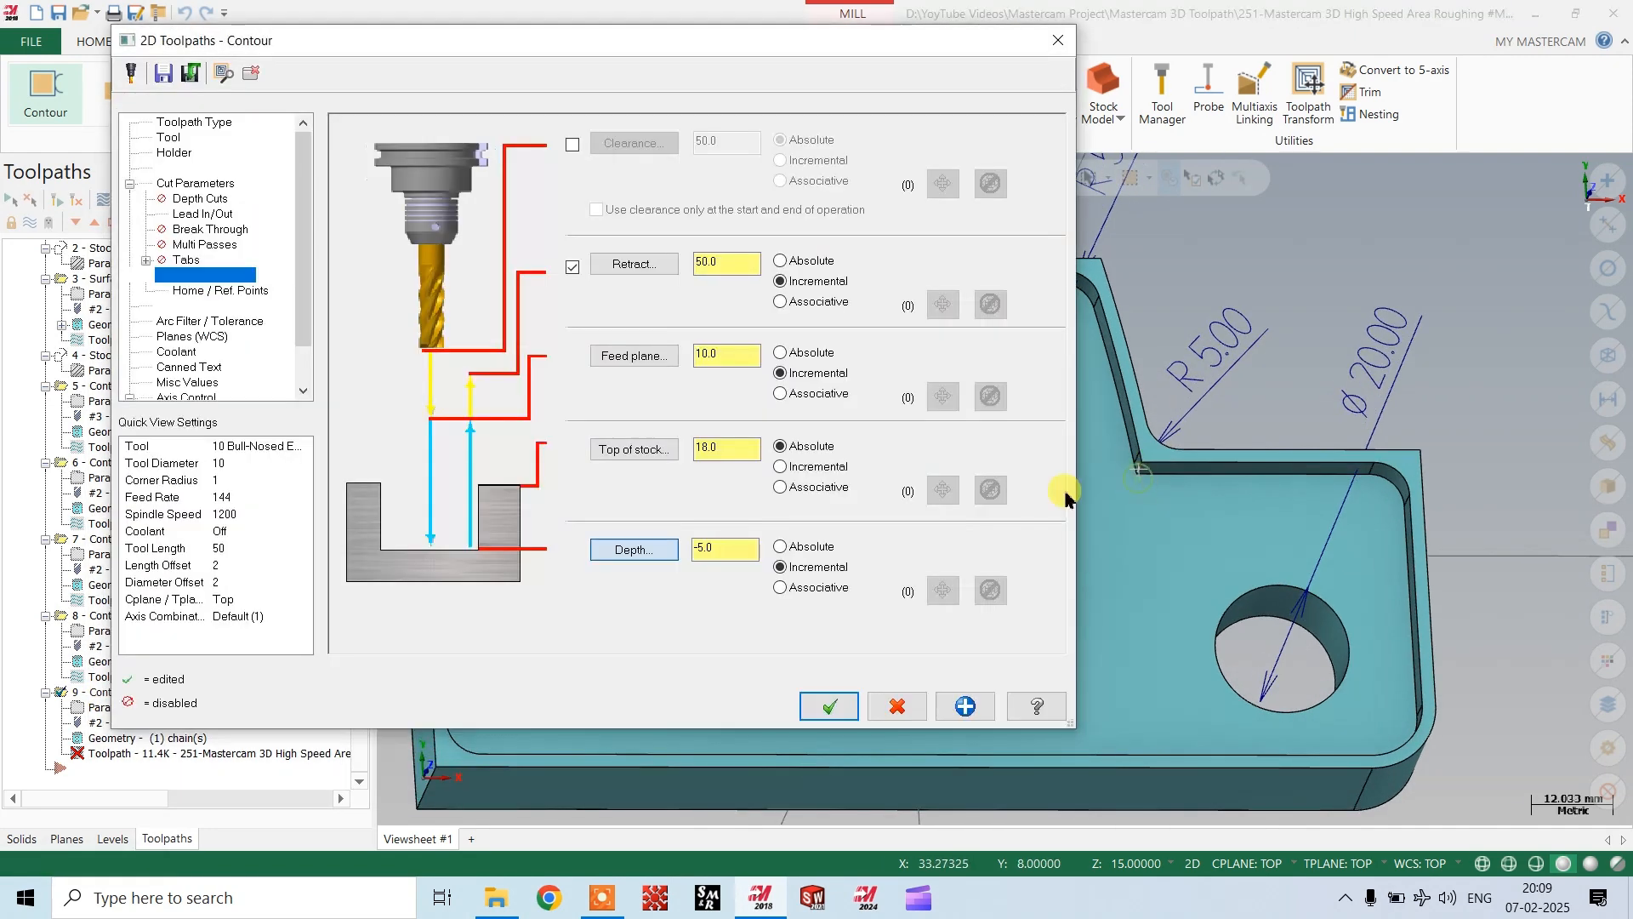
pyautogui.click(607, 452)
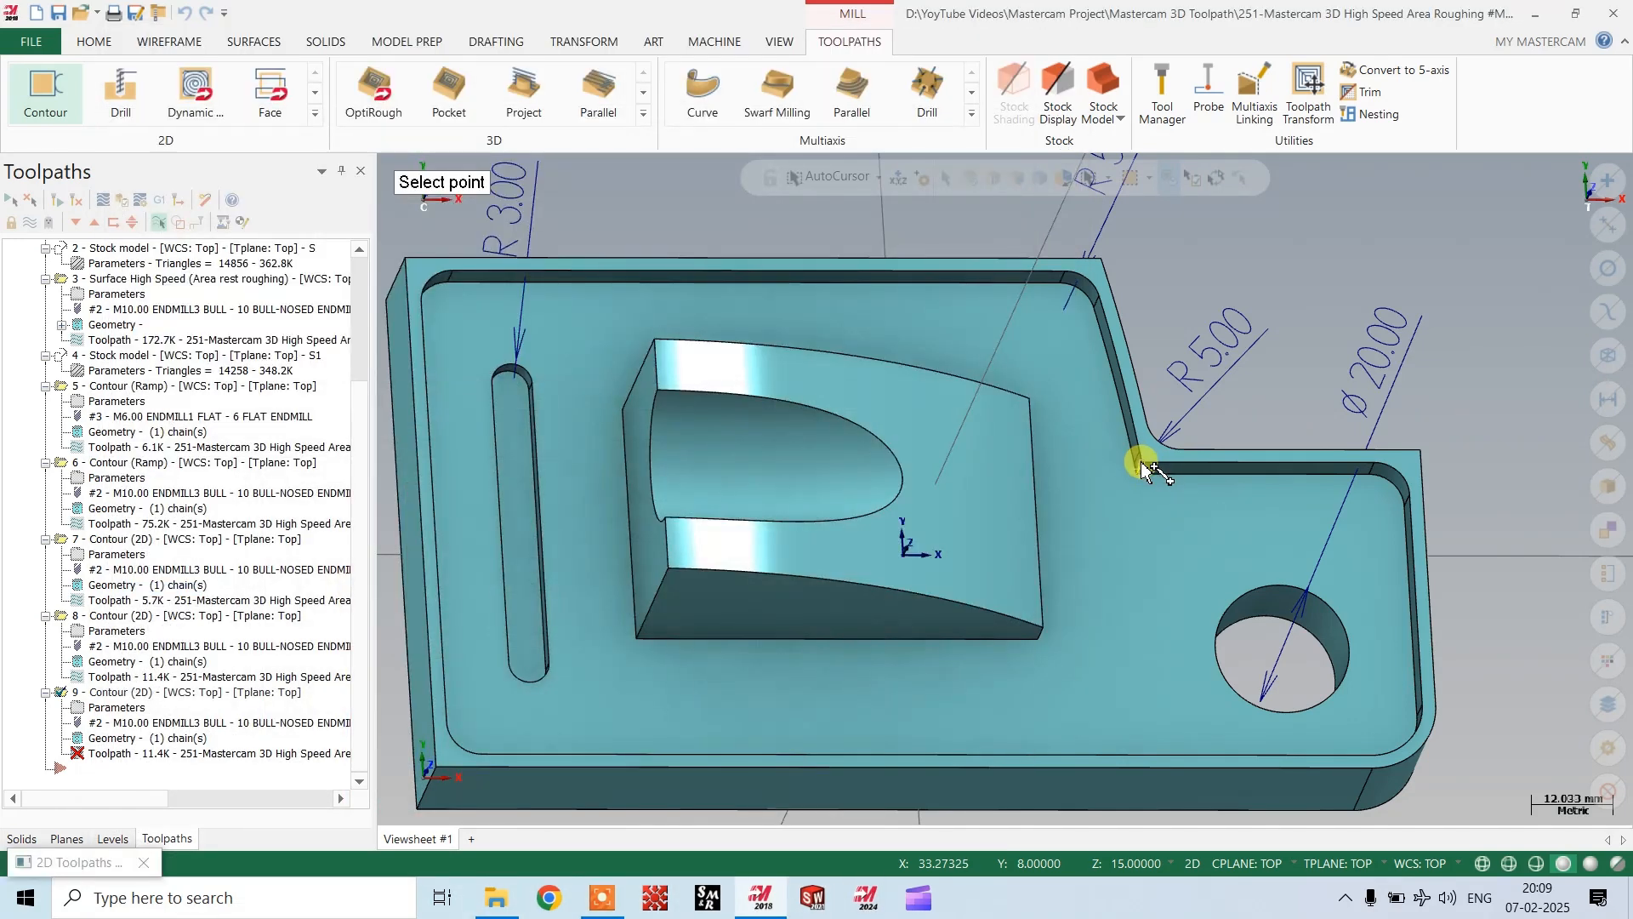
pyautogui.click(1101, 298)
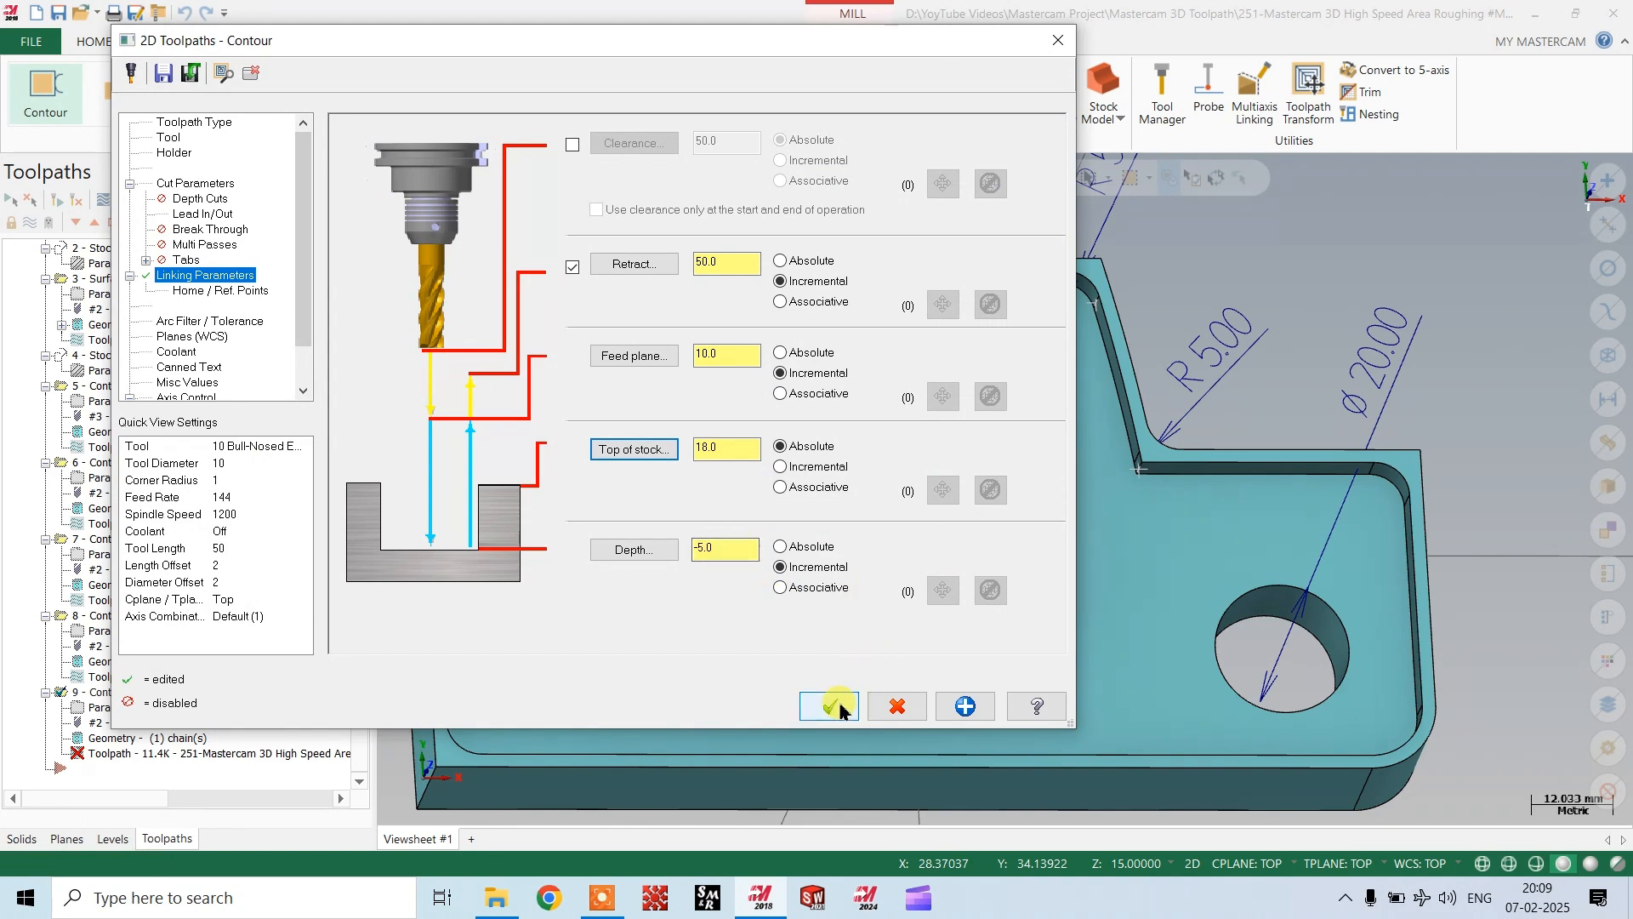
pyautogui.click(837, 708)
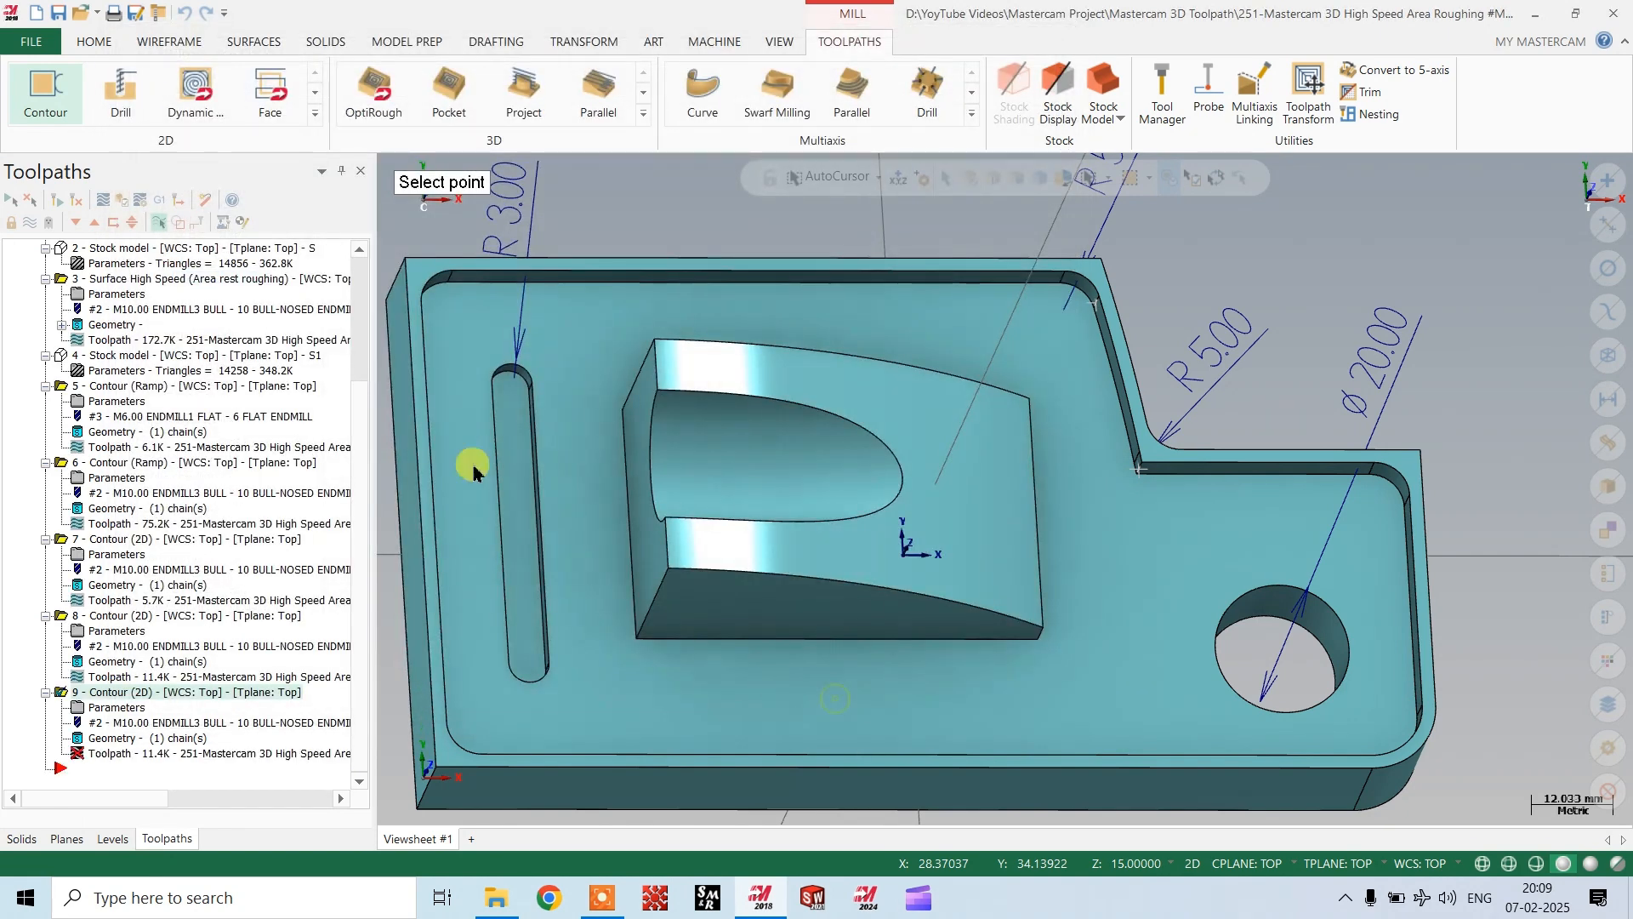
pyautogui.moveTo(1091, 458); pyautogui.dragTo(1012, 455, button='middle')
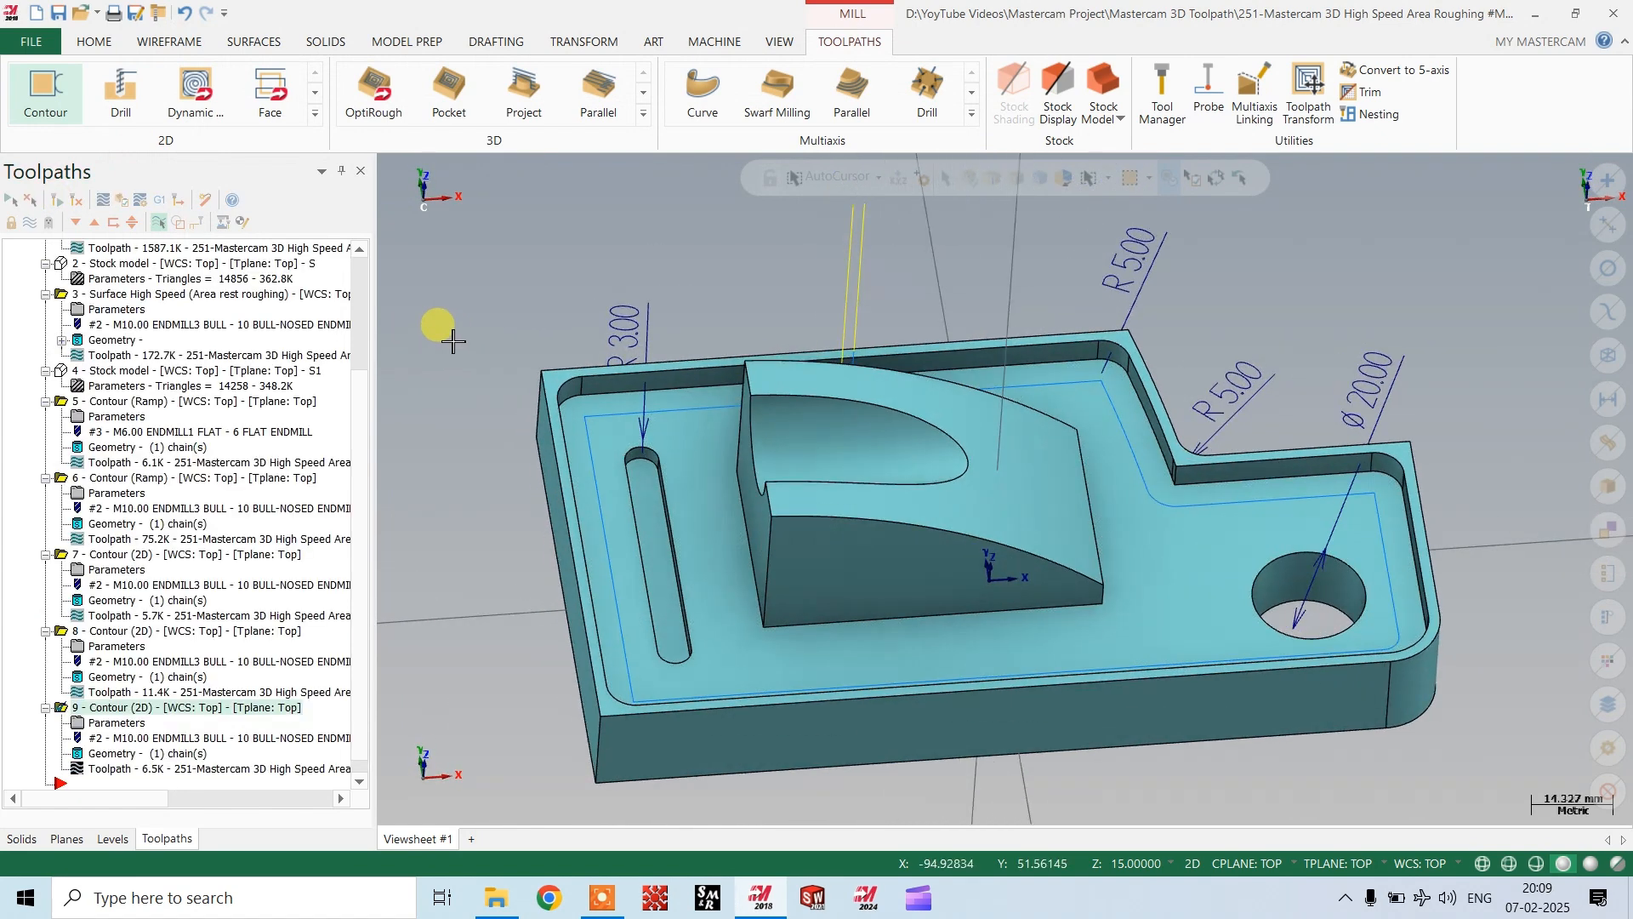
# Analyze the vertical edge of the pocket wall at the rounded corner near the slot to check the pocket's depth.
pyautogui.click(93, 41)
pyautogui.click(812, 103)
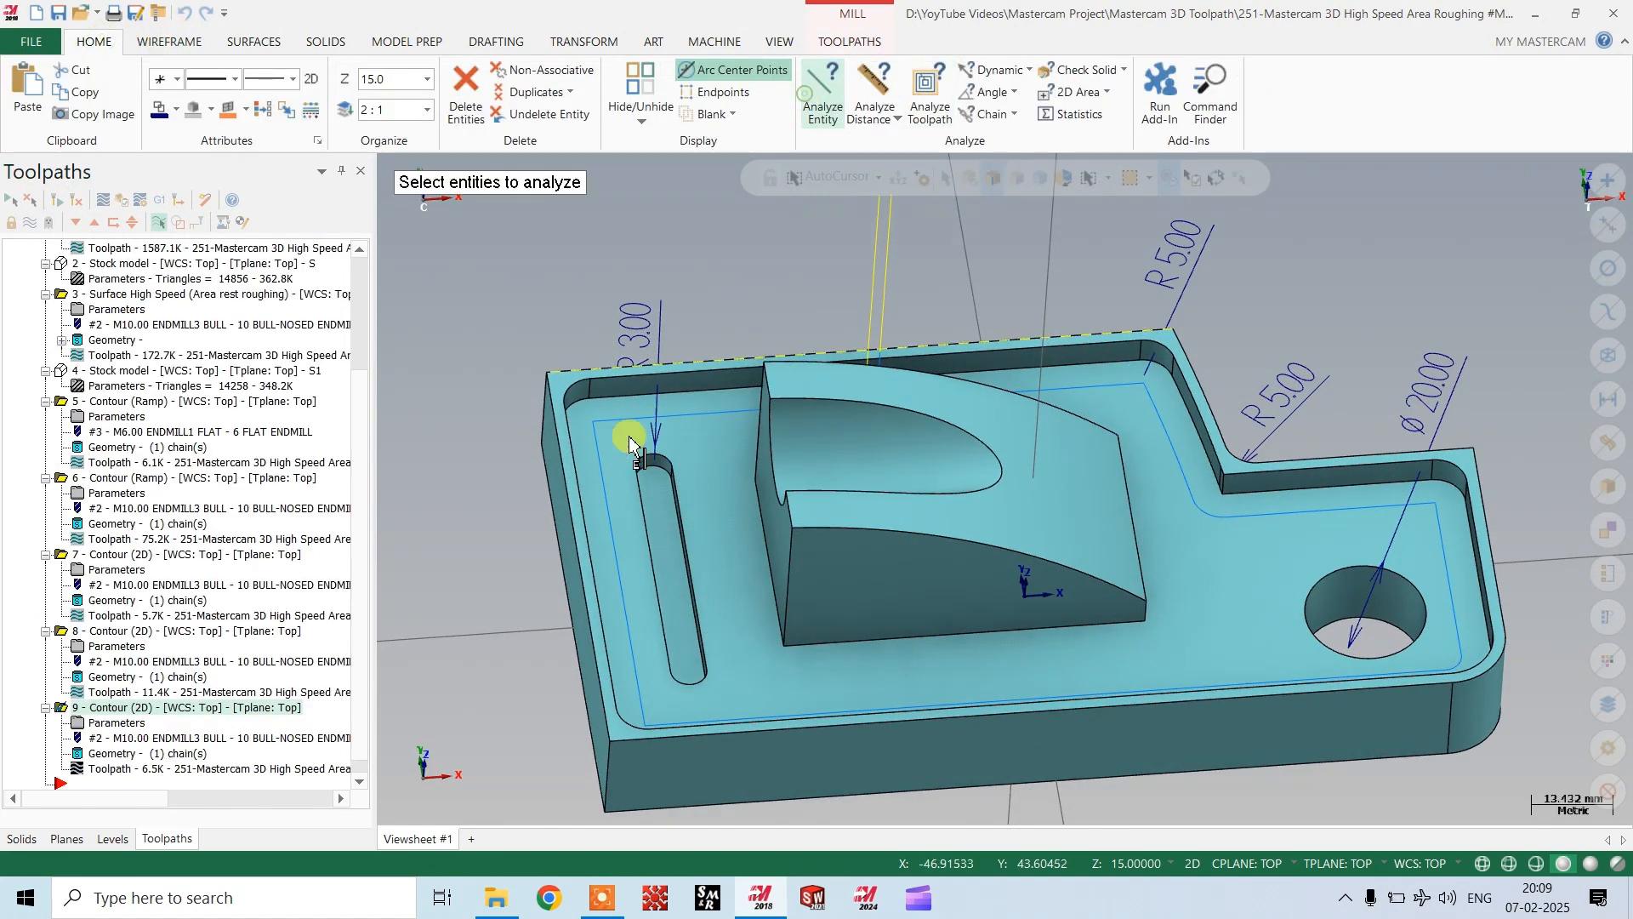
pyautogui.scroll(3, 596, 395)
pyautogui.click(639, 434)
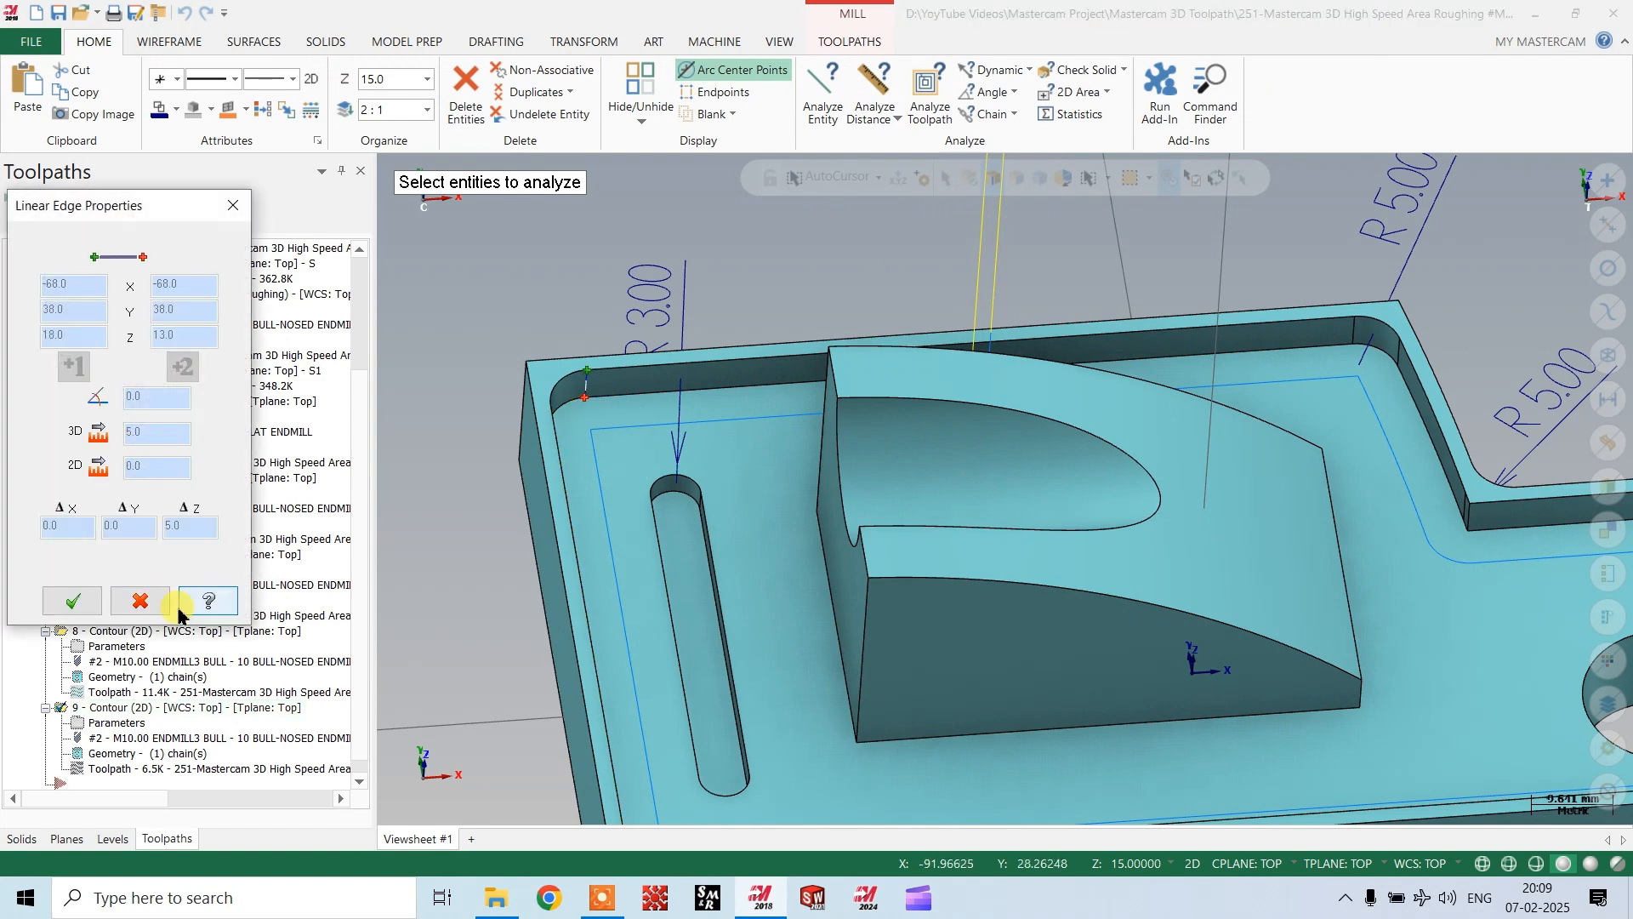
pyautogui.click(140, 601)
pyautogui.scroll(-4, 851, 425)
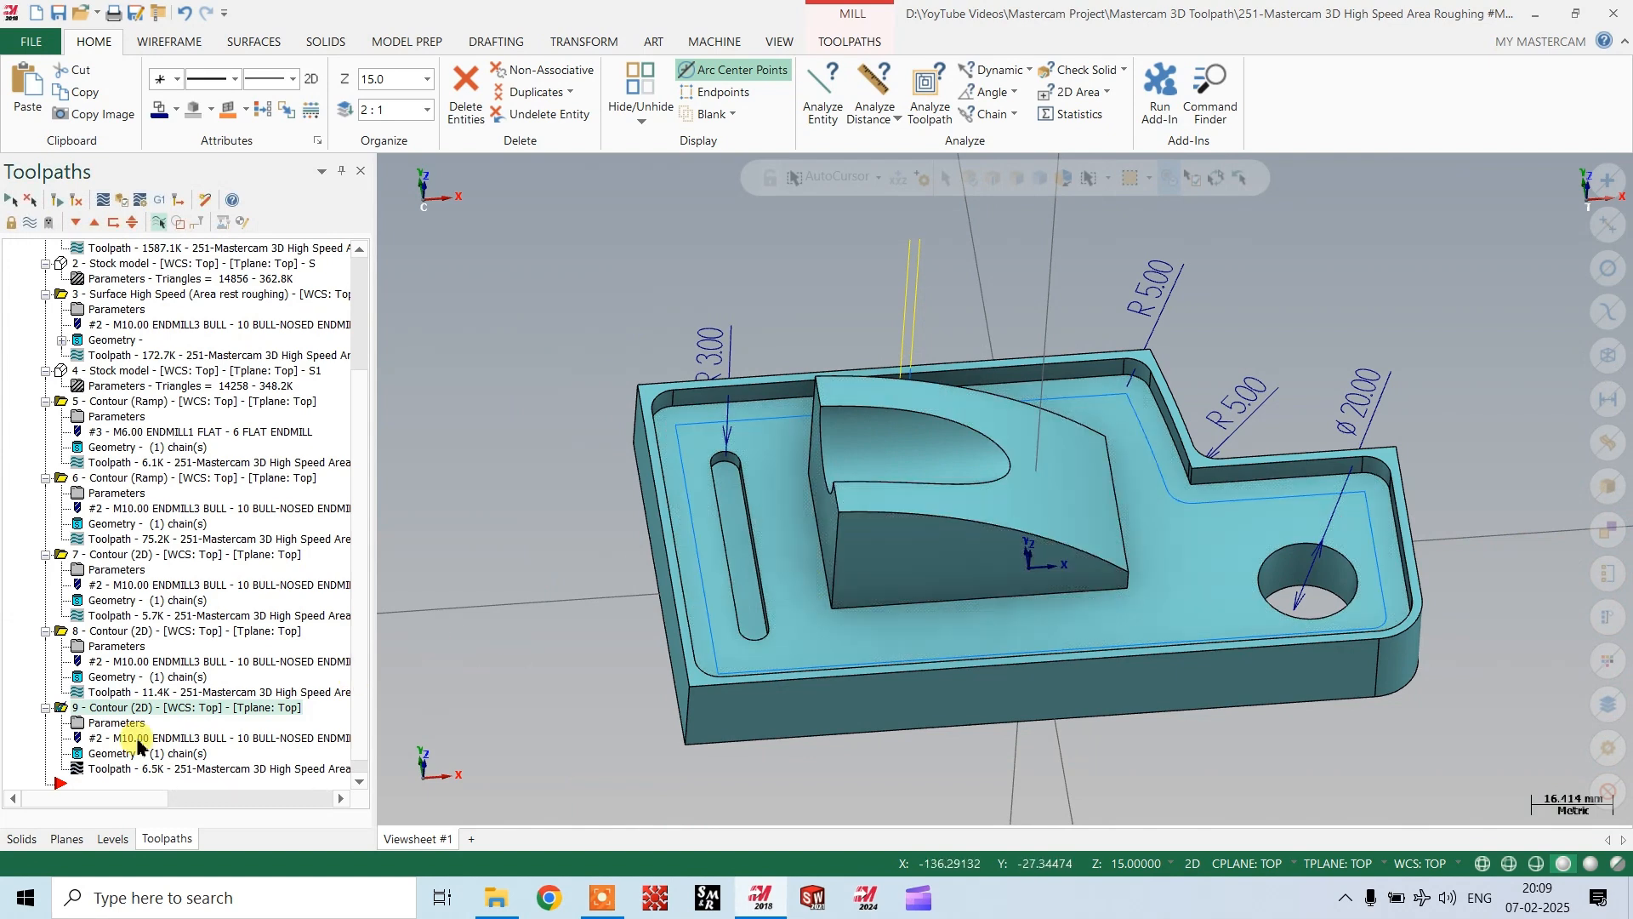
# Duplicate the pocket wall's 2D contour operation and place the copy at the end of the toolpath group.
pyautogui.rightClick(117, 711)
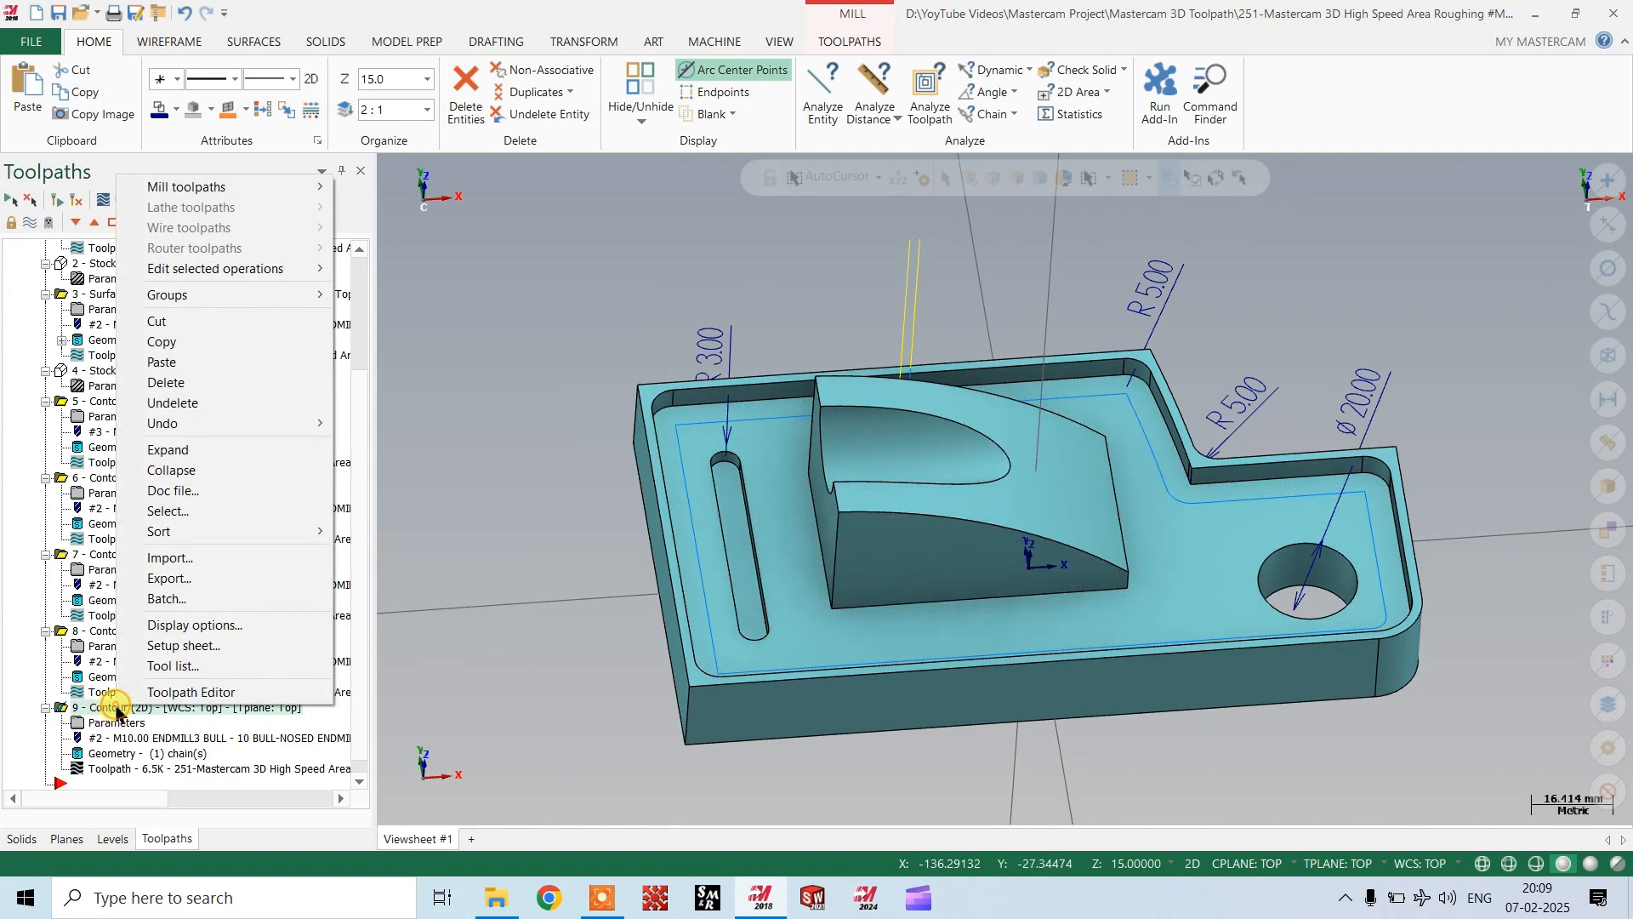
pyautogui.click(170, 347)
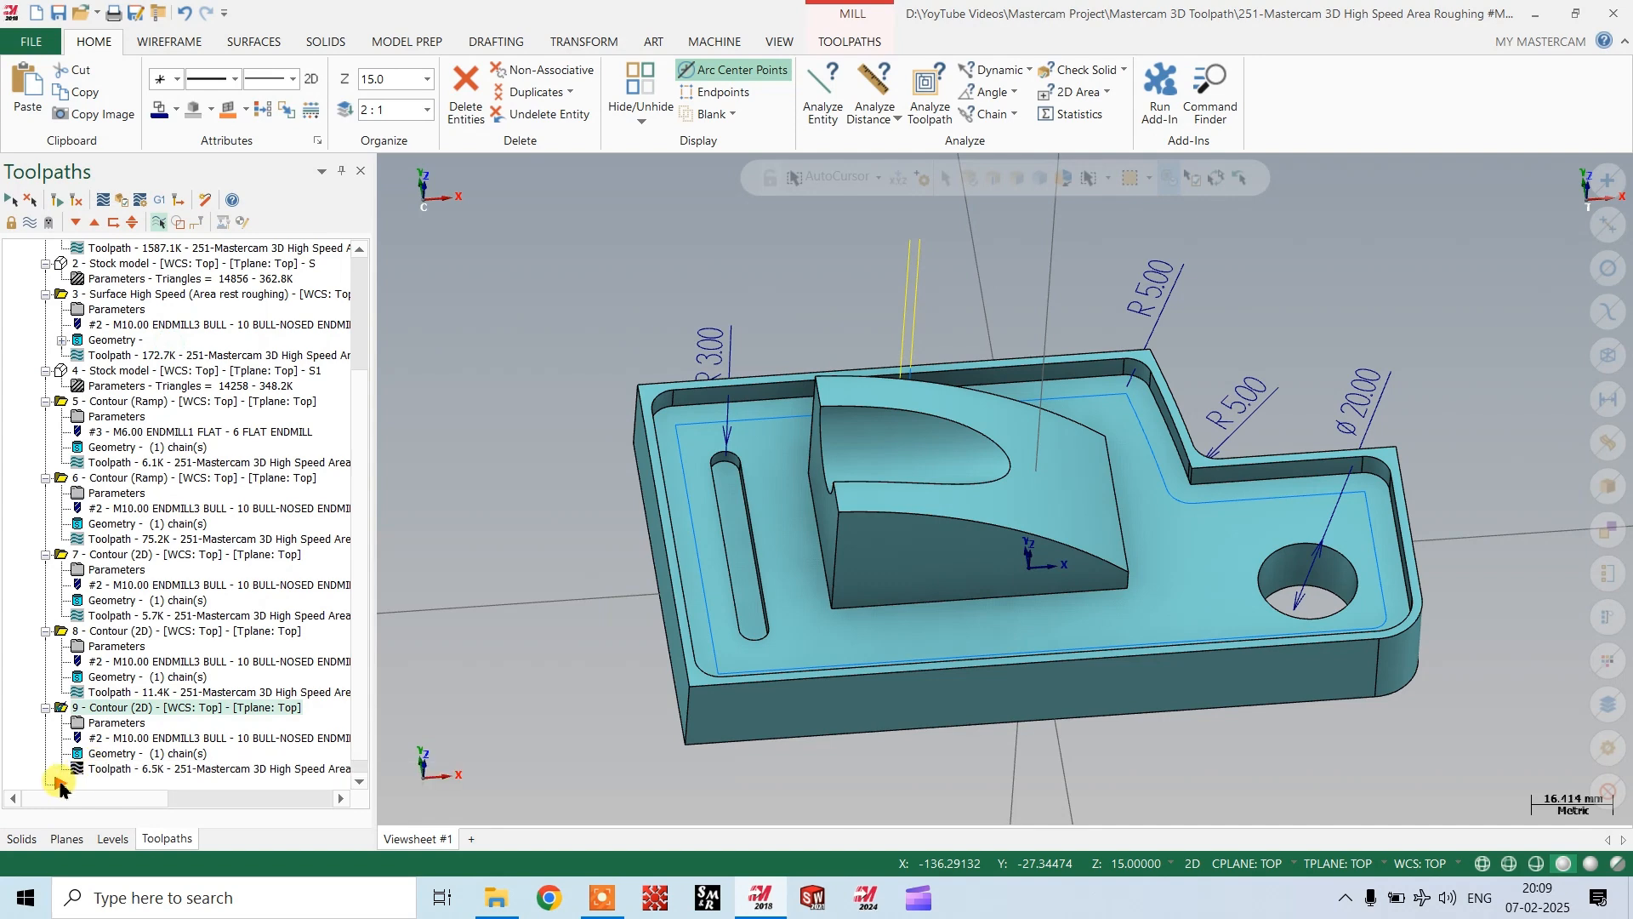
pyautogui.rightClick(59, 788)
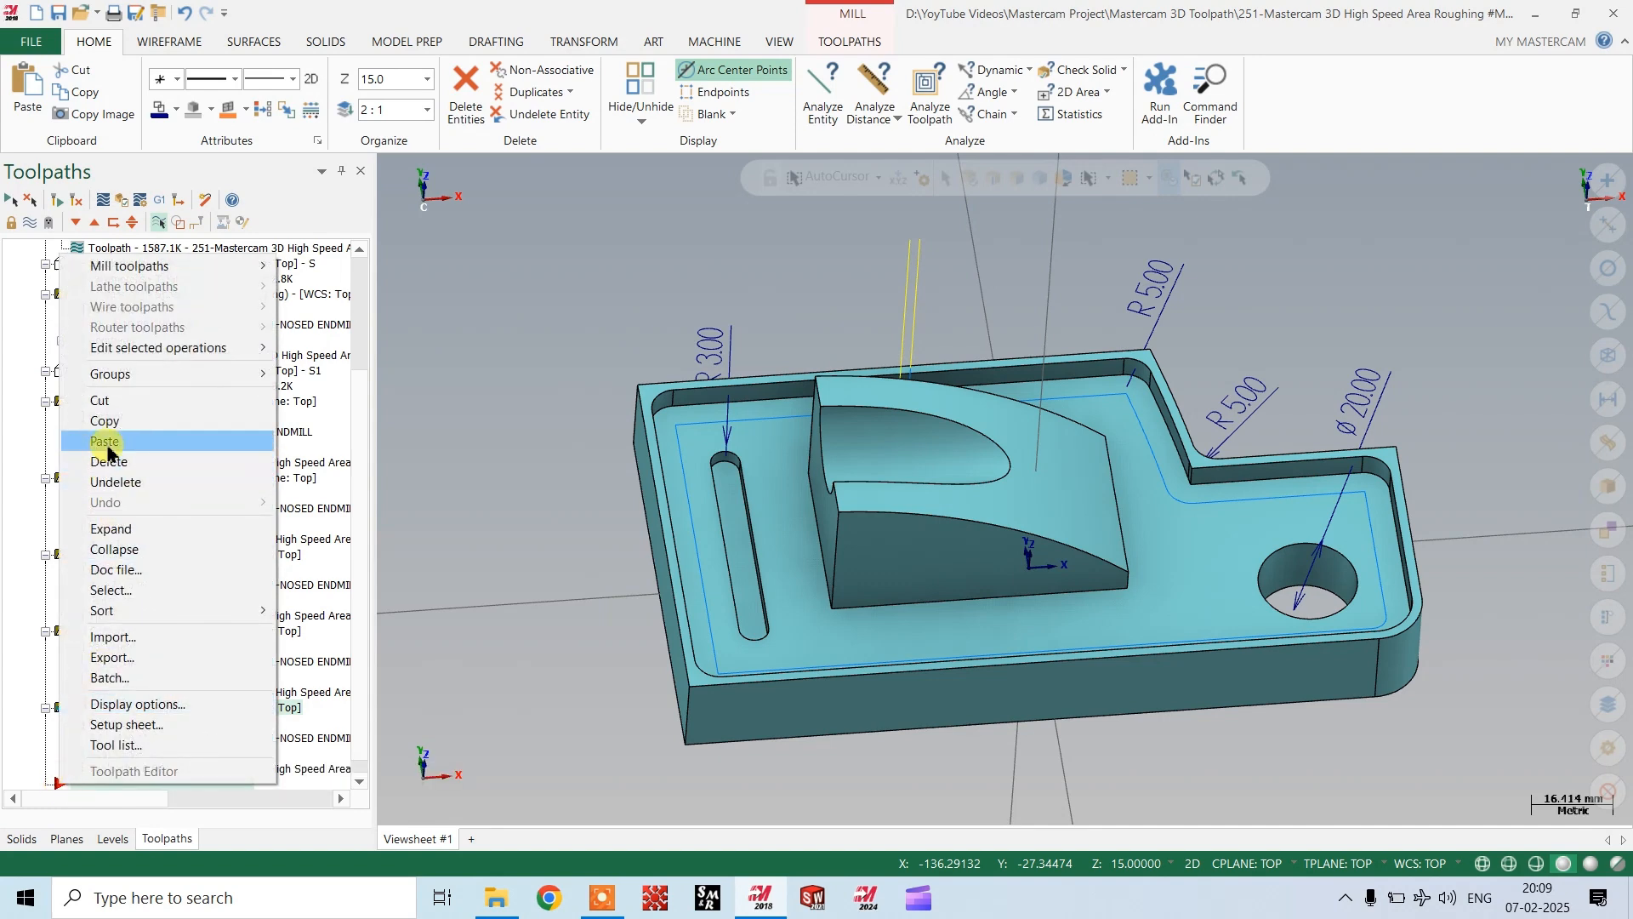
pyautogui.click(111, 451)
# Rechain all of the copied contour's geometry to the closed loop around the raised boss's base on the pocket floor and accept it.
pyautogui.click(109, 739)
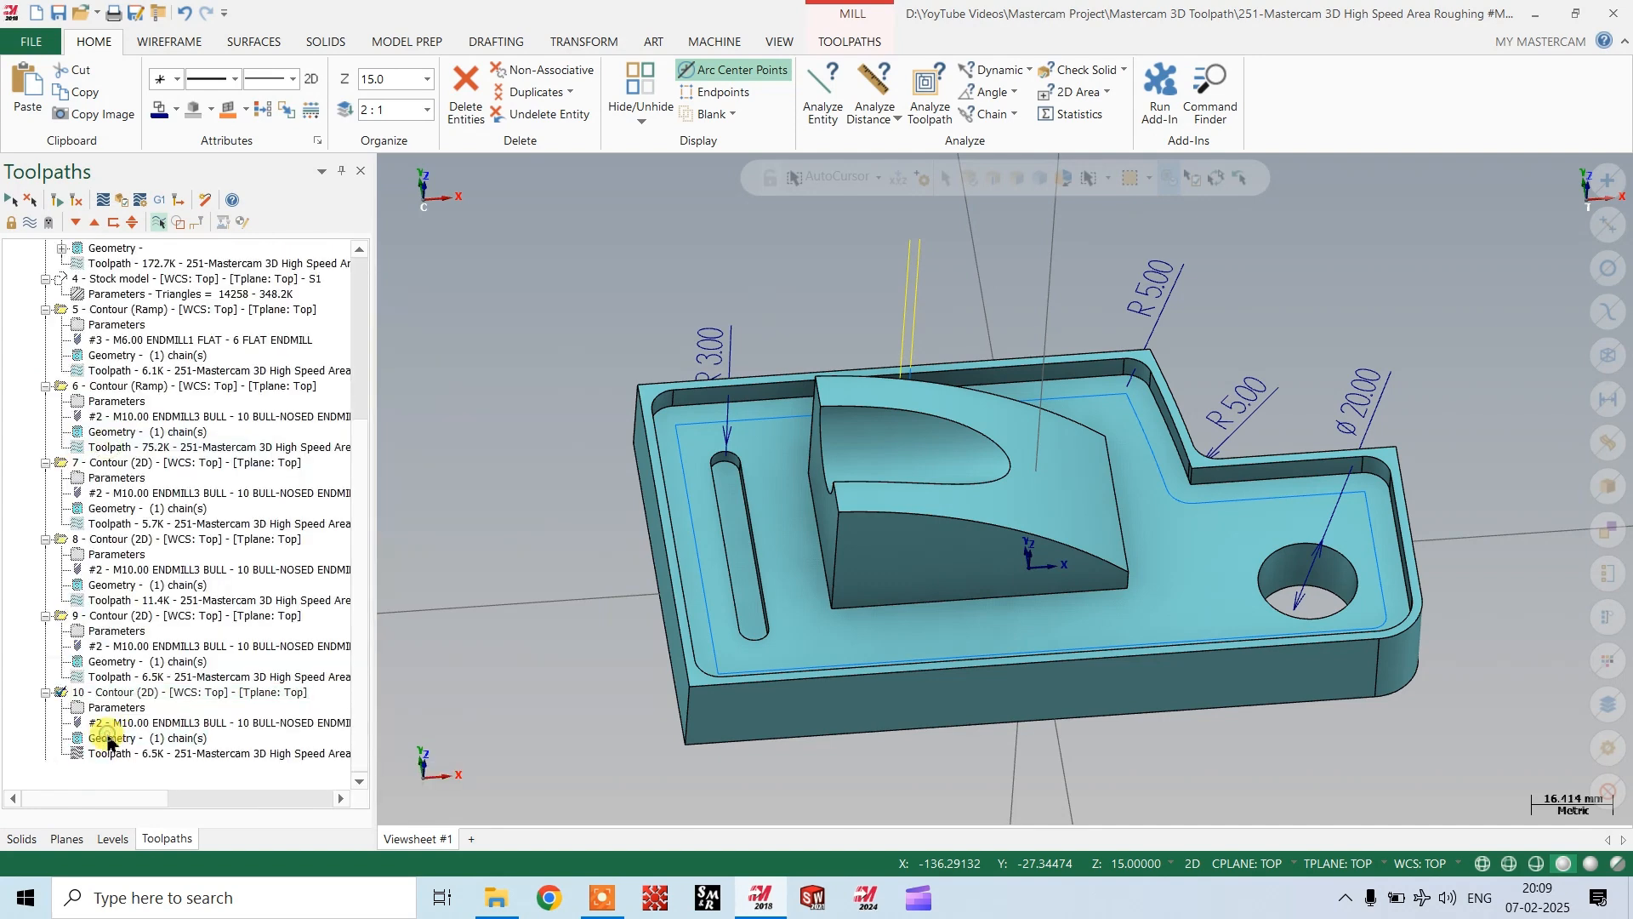
pyautogui.rightClick(115, 238)
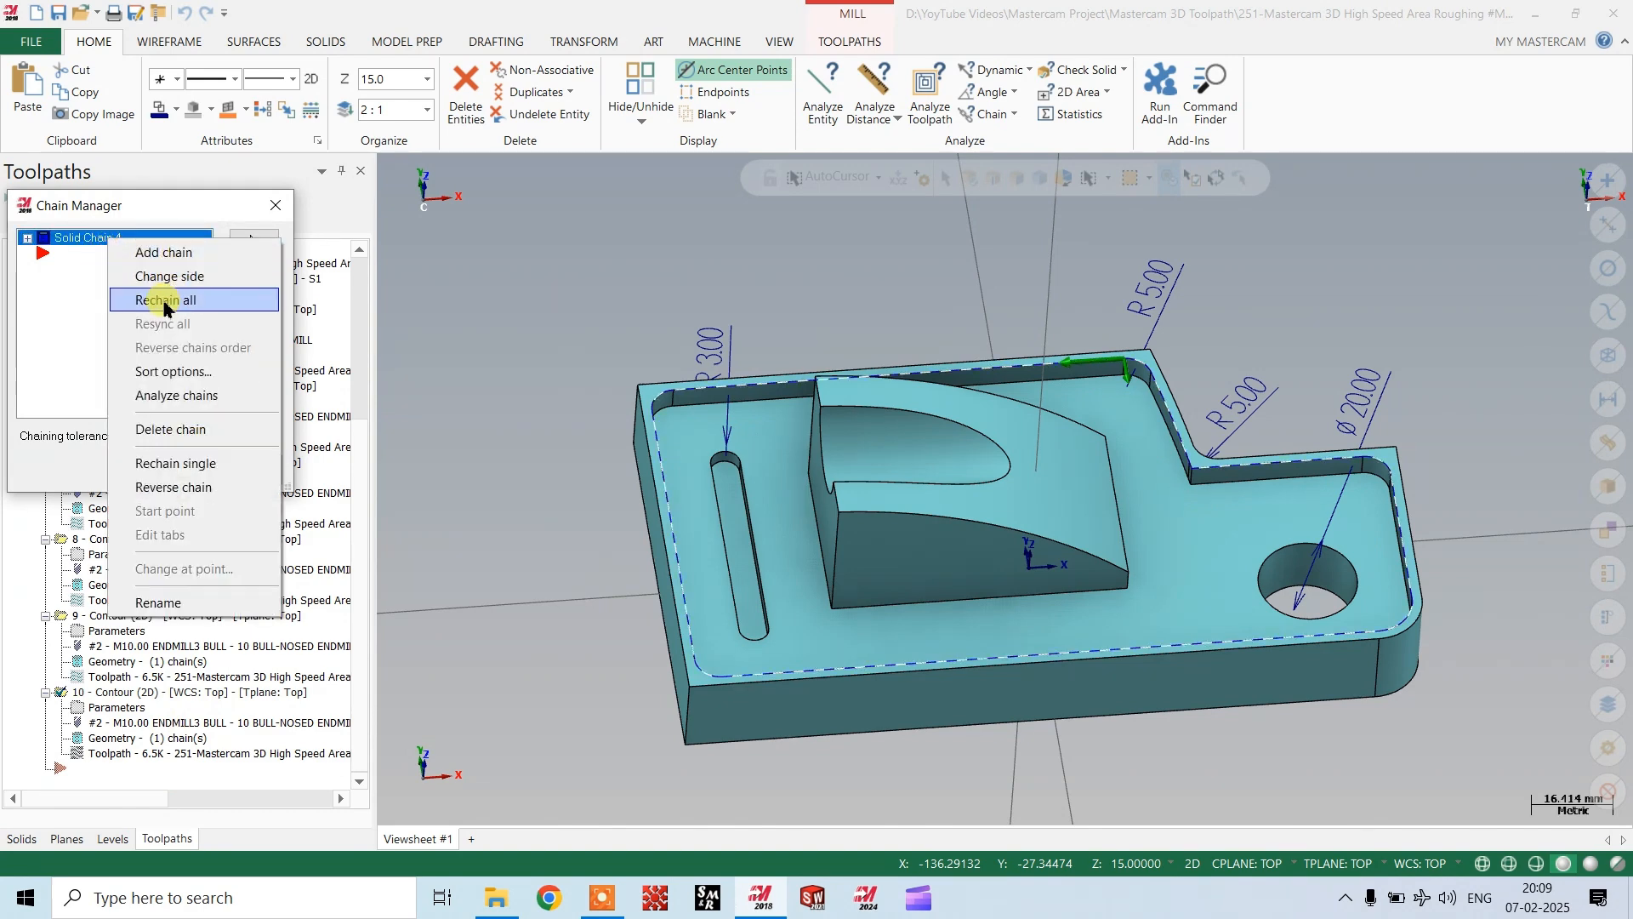
pyautogui.click(164, 305)
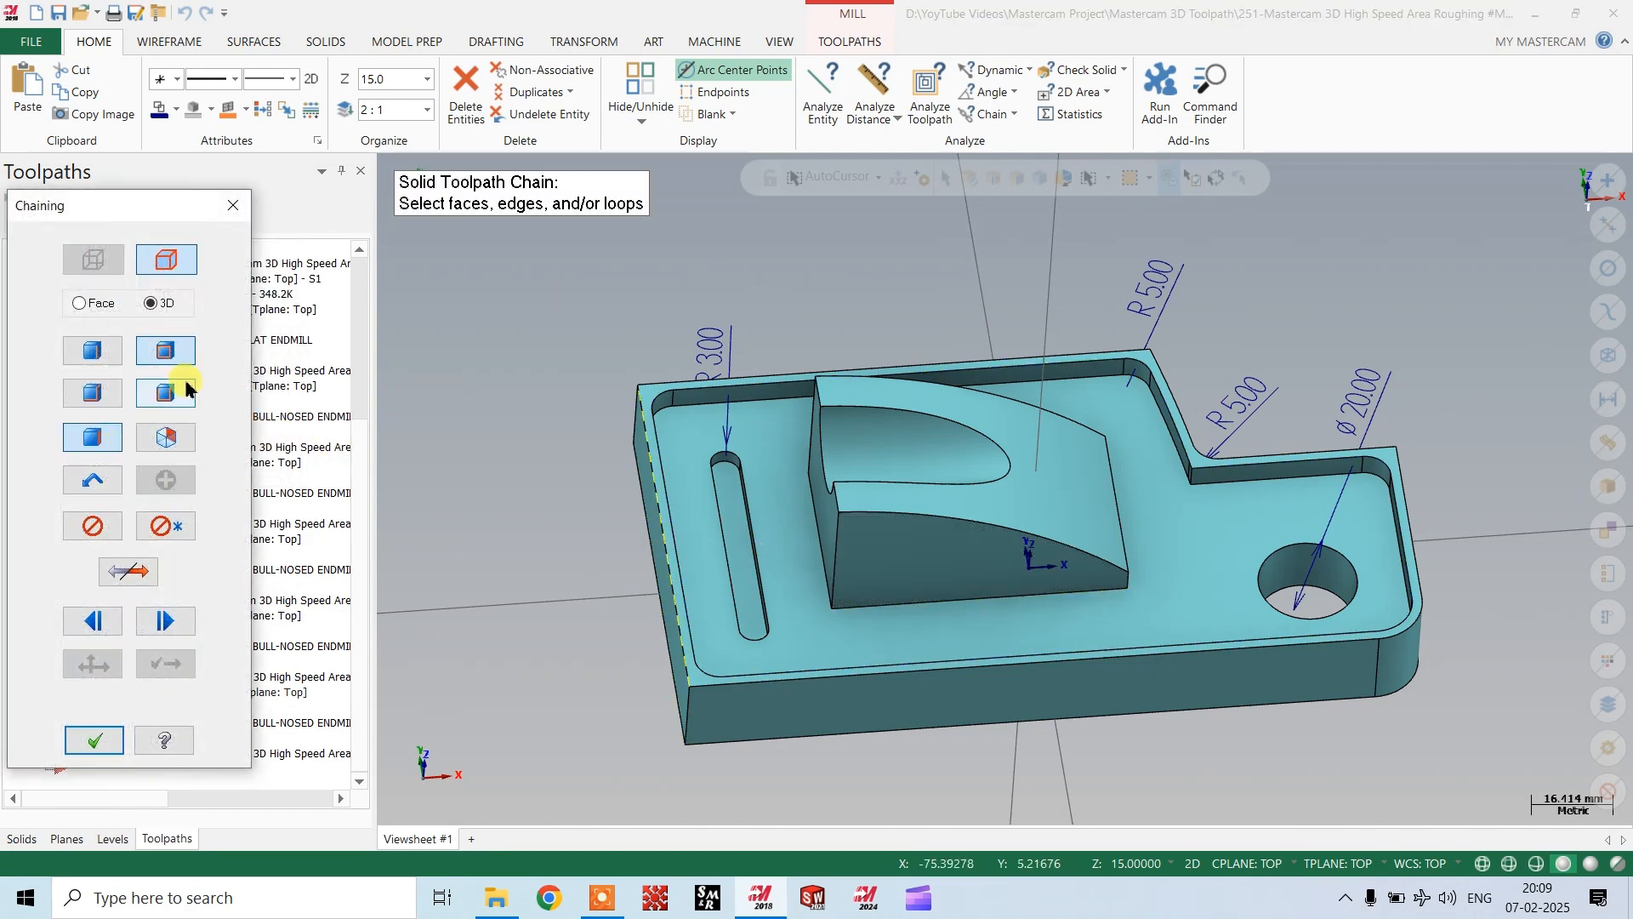
pyautogui.click(1040, 571)
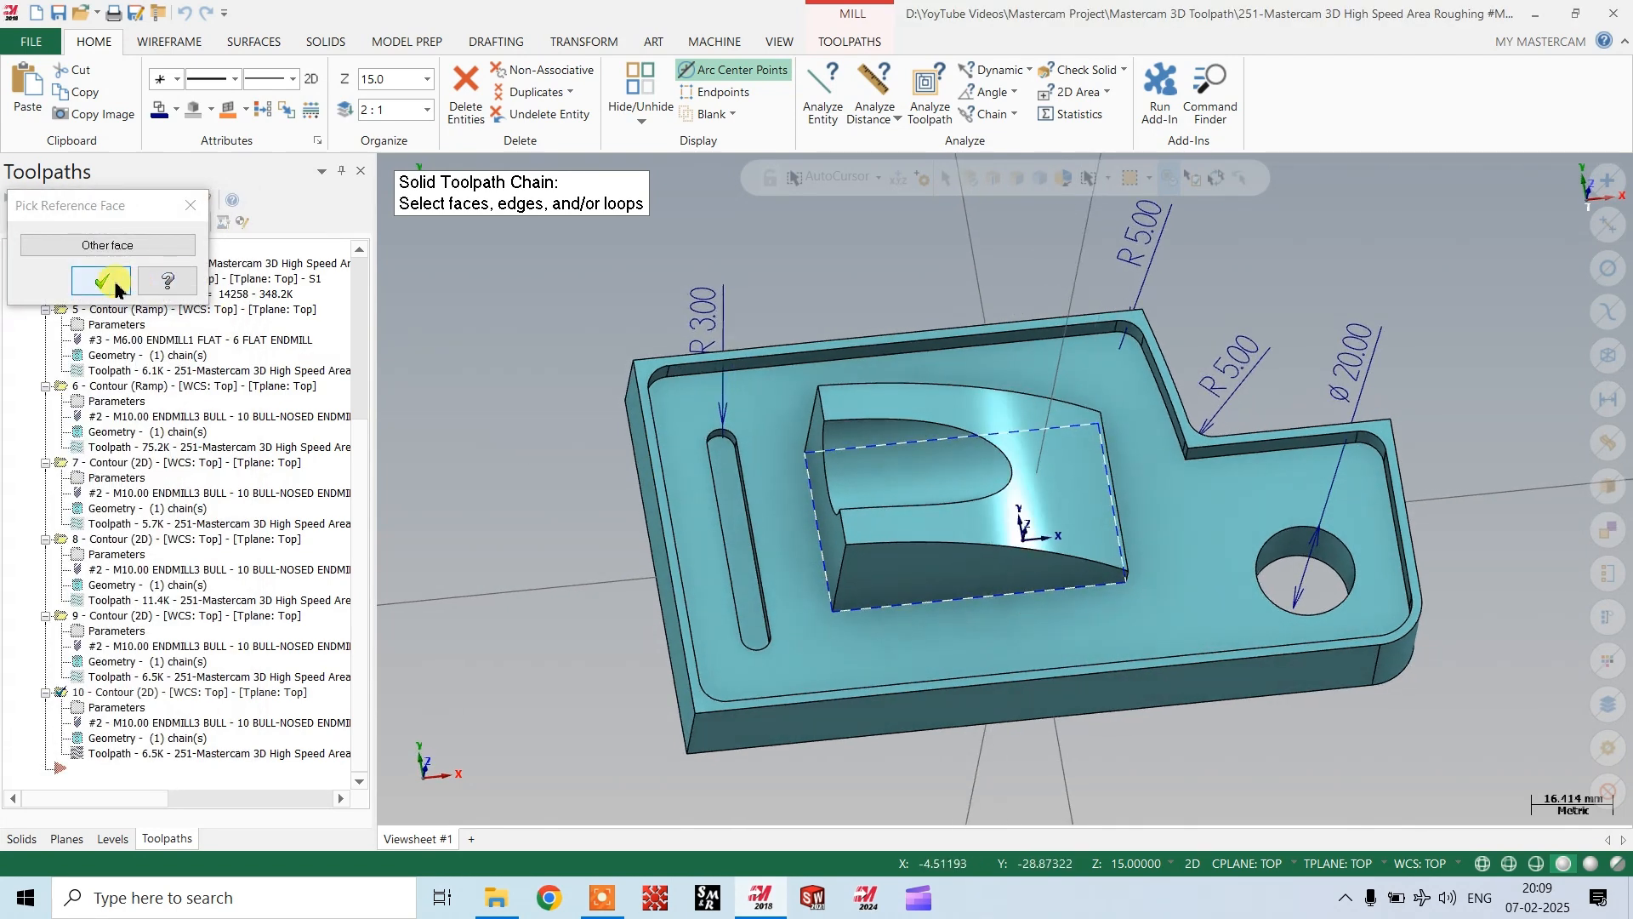
pyautogui.click(115, 284)
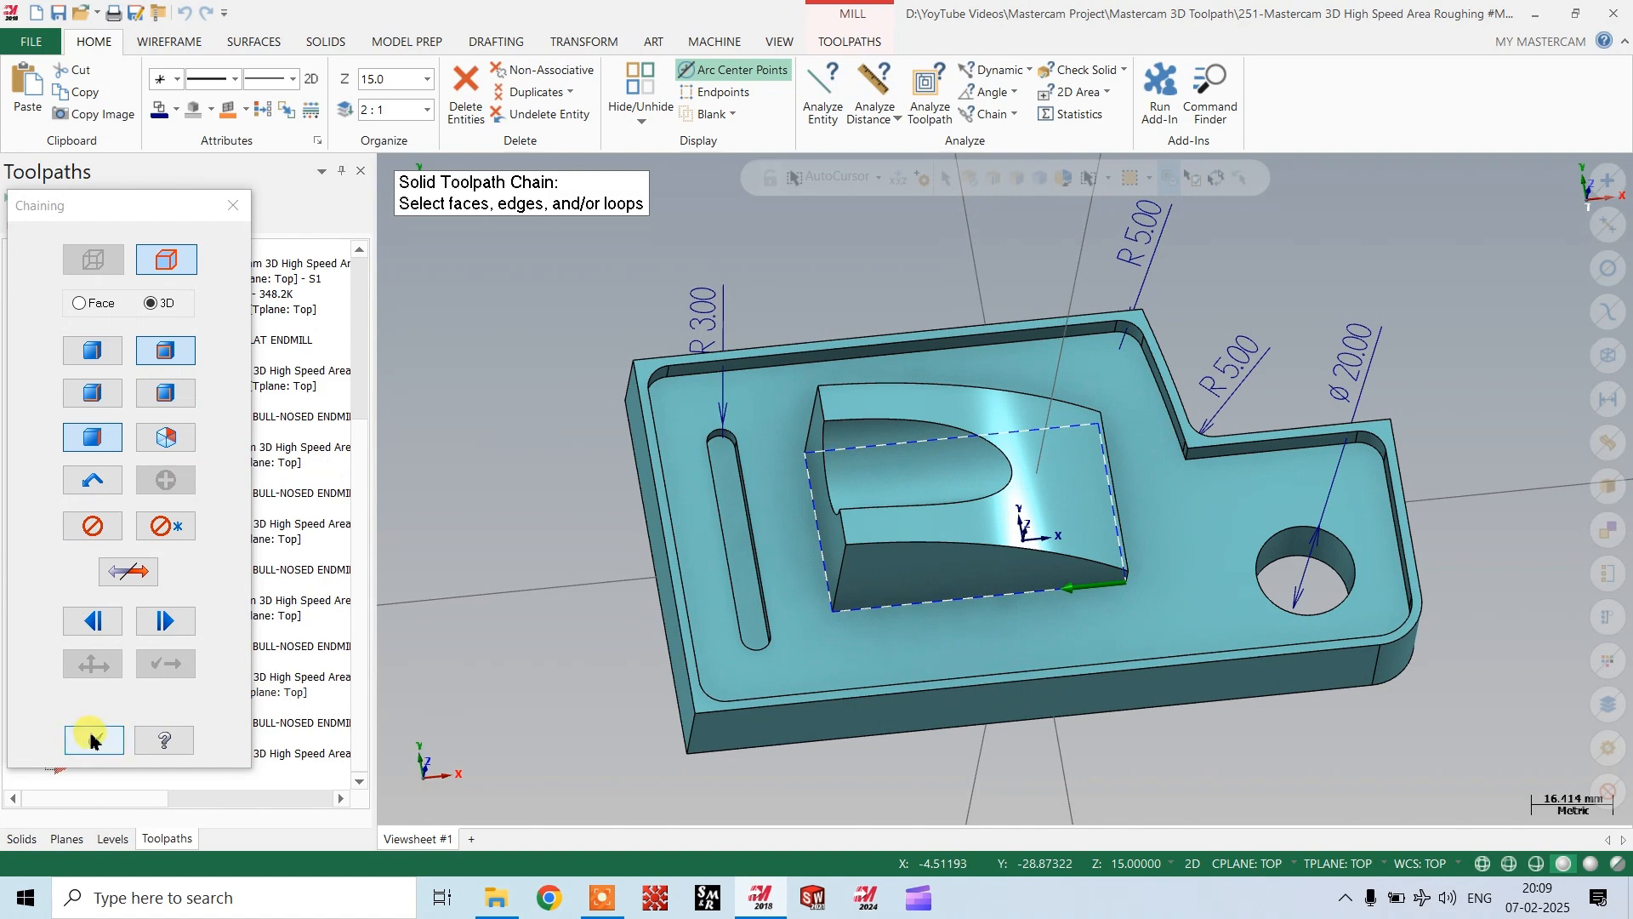
pyautogui.click(91, 740)
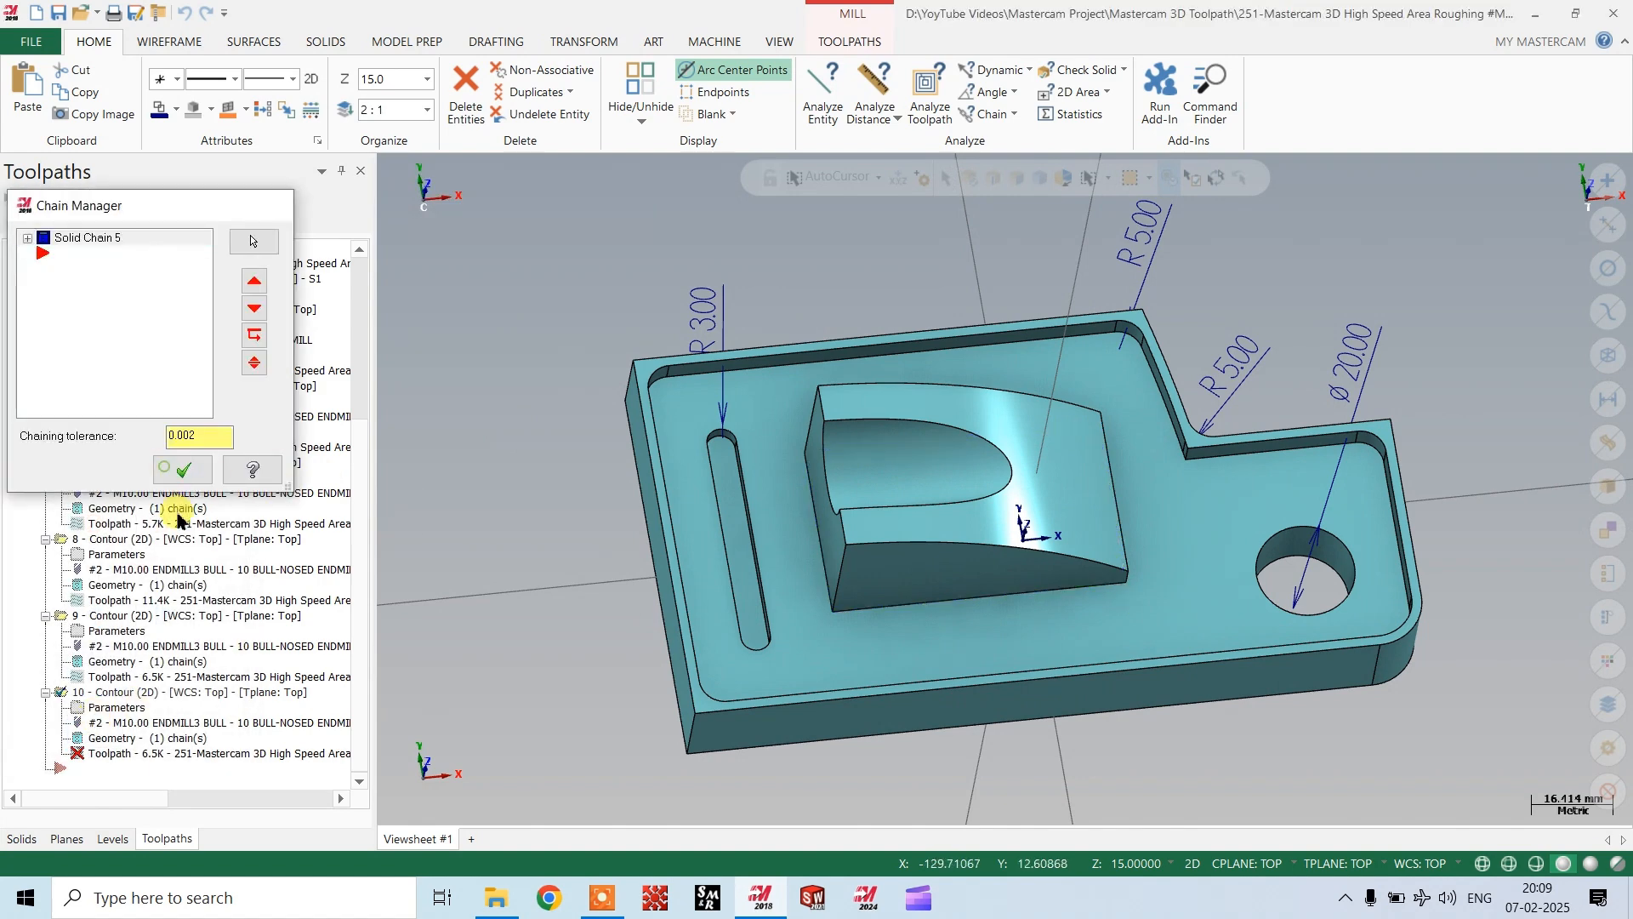
pyautogui.click(182, 469)
# Set the boss contour's absolute top of stock to 43.0 by picking the upper corner at the boss's high end.
pyautogui.click(114, 711)
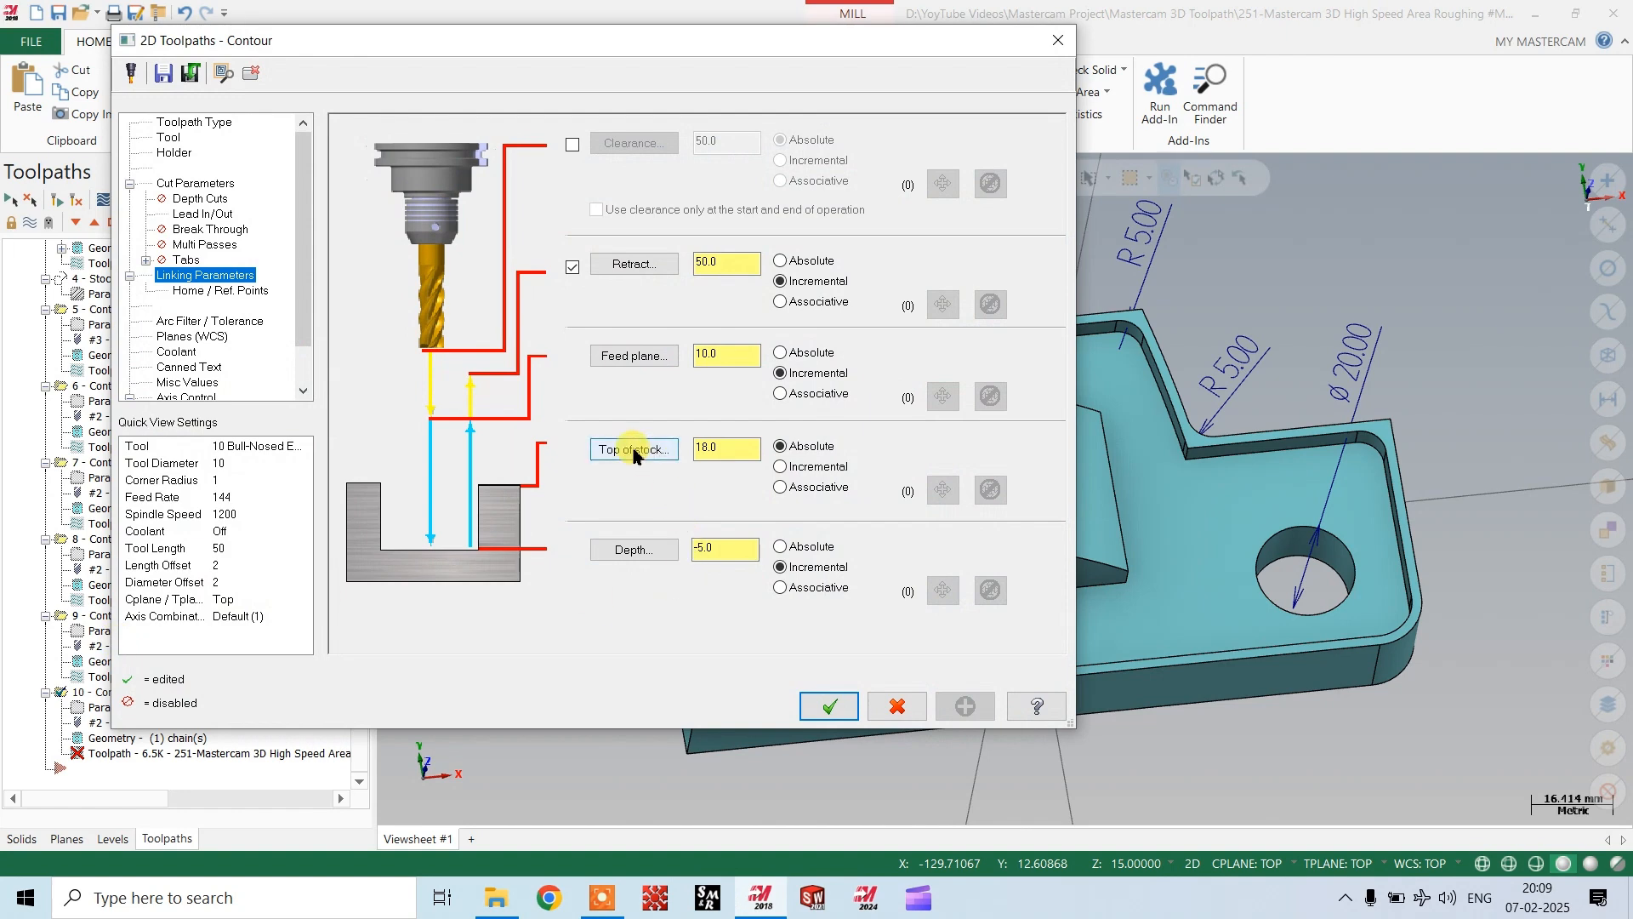
pyautogui.click(633, 451)
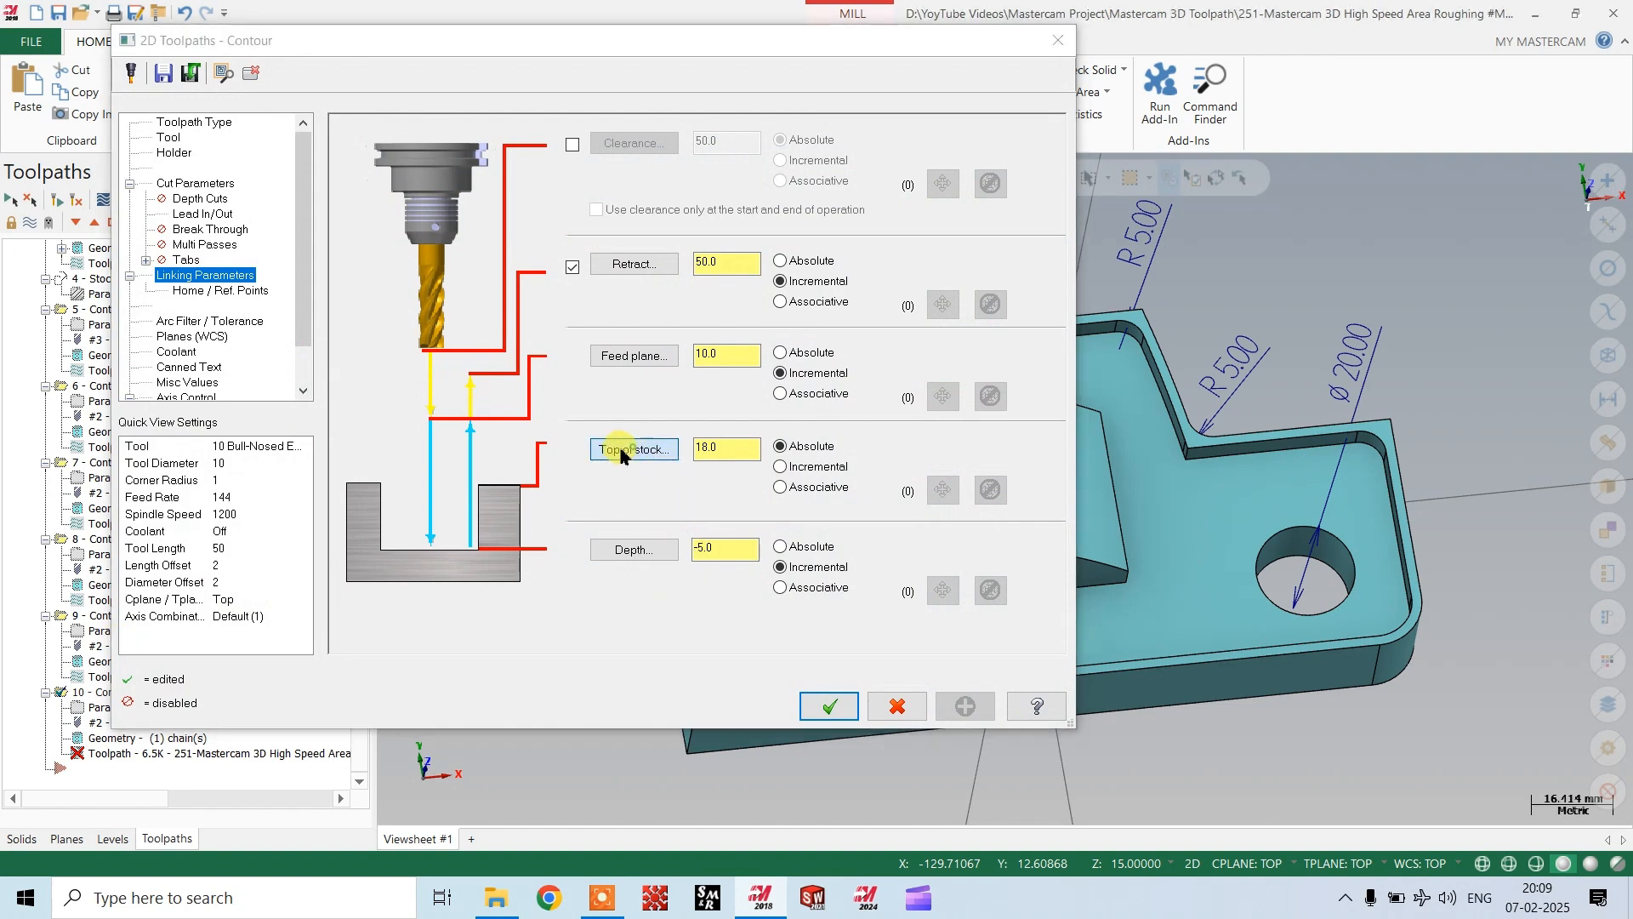
pyautogui.click(852, 545)
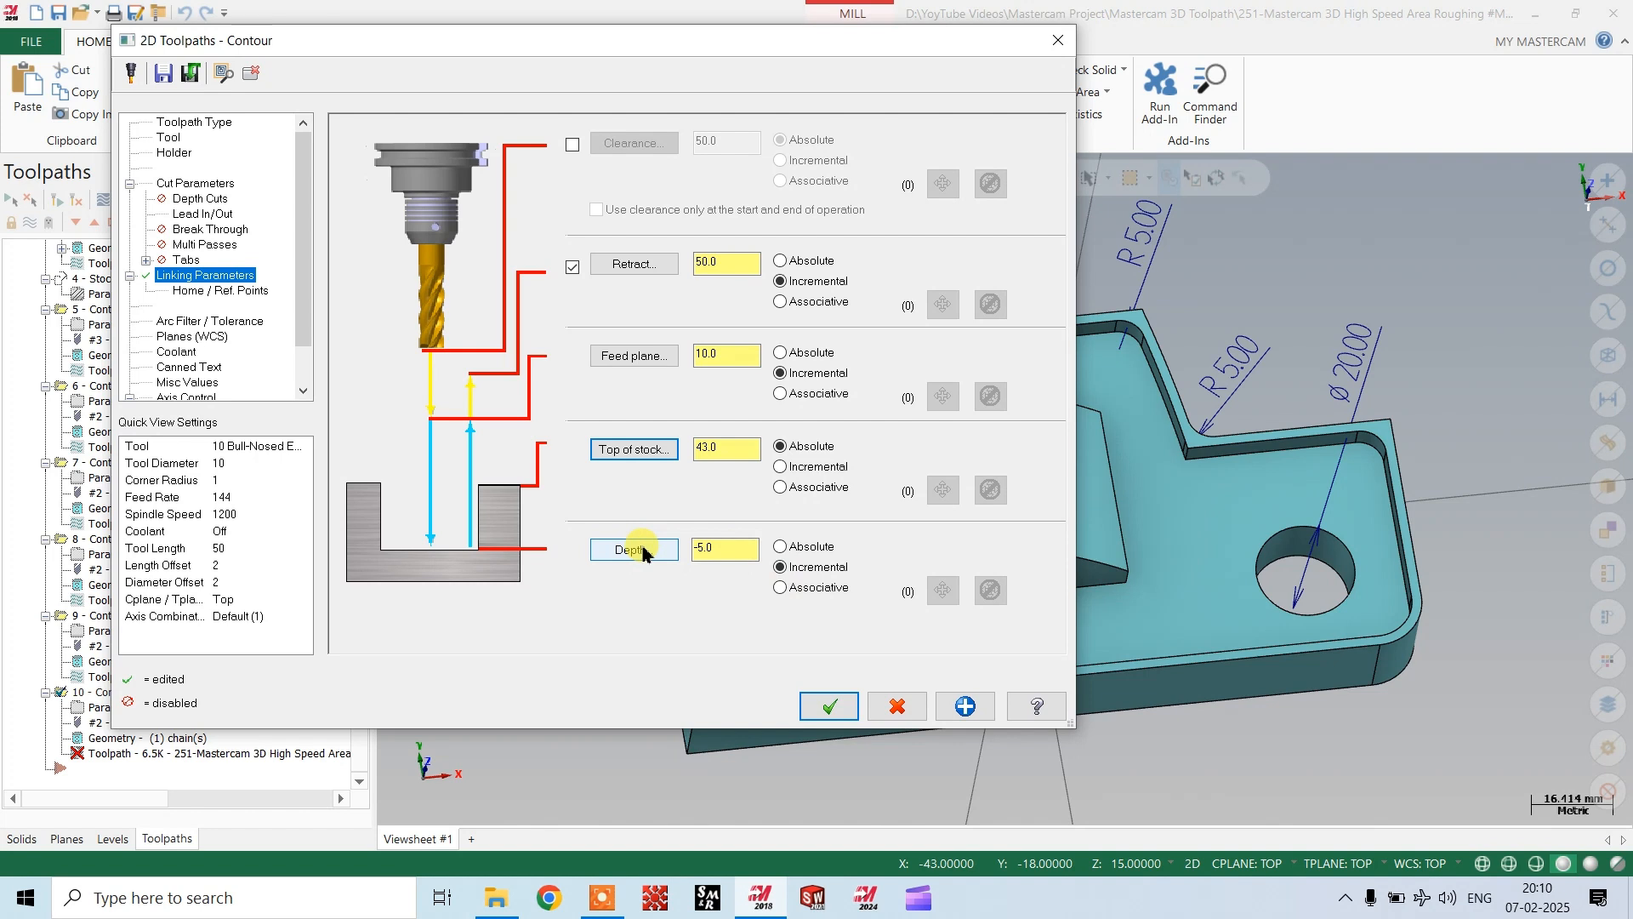
# Set the boss contour's type to Ramp with Plunge ramp motion and a ramp depth of 10.0, and accept the parameters.
pyautogui.click(212, 184)
pyautogui.click(887, 174)
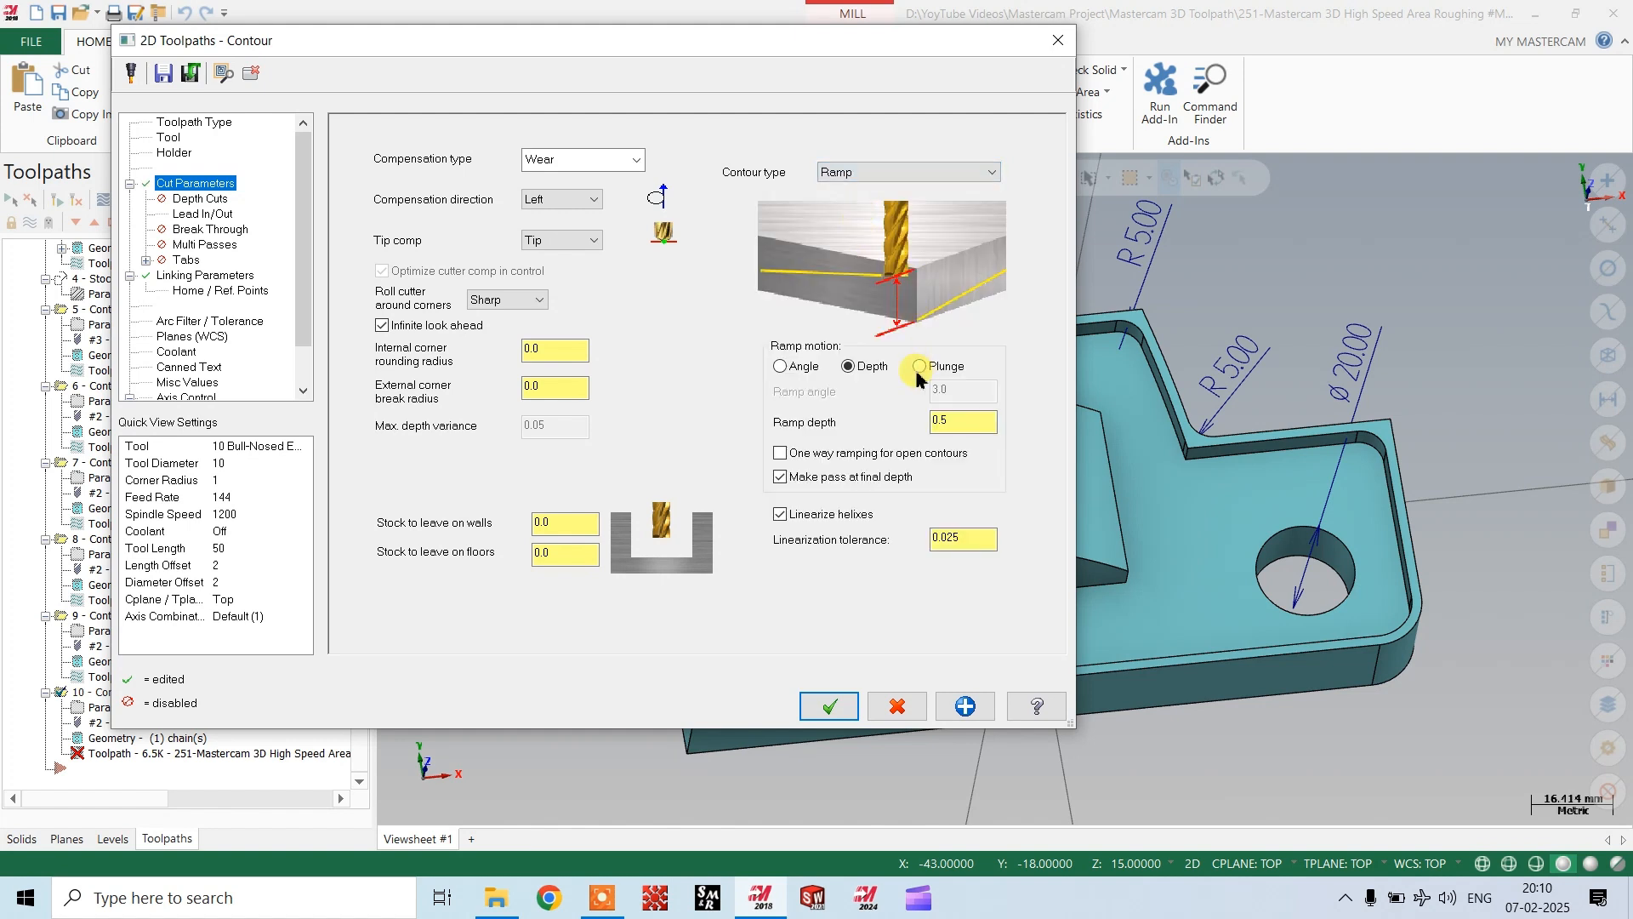
pyautogui.click(921, 366)
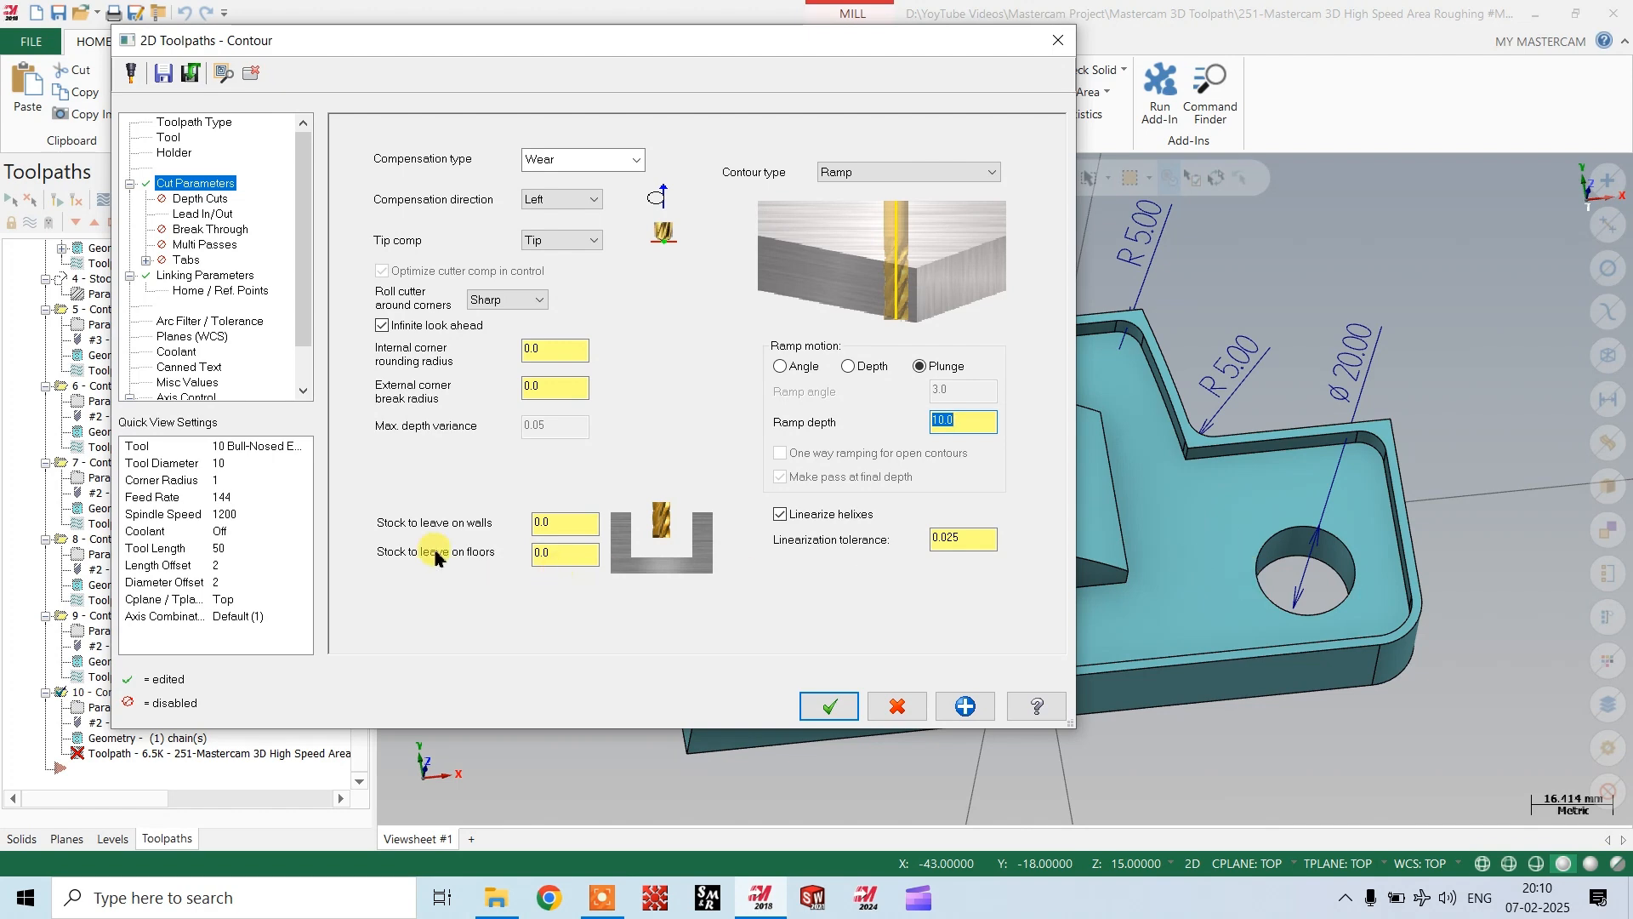
pyautogui.click(182, 276)
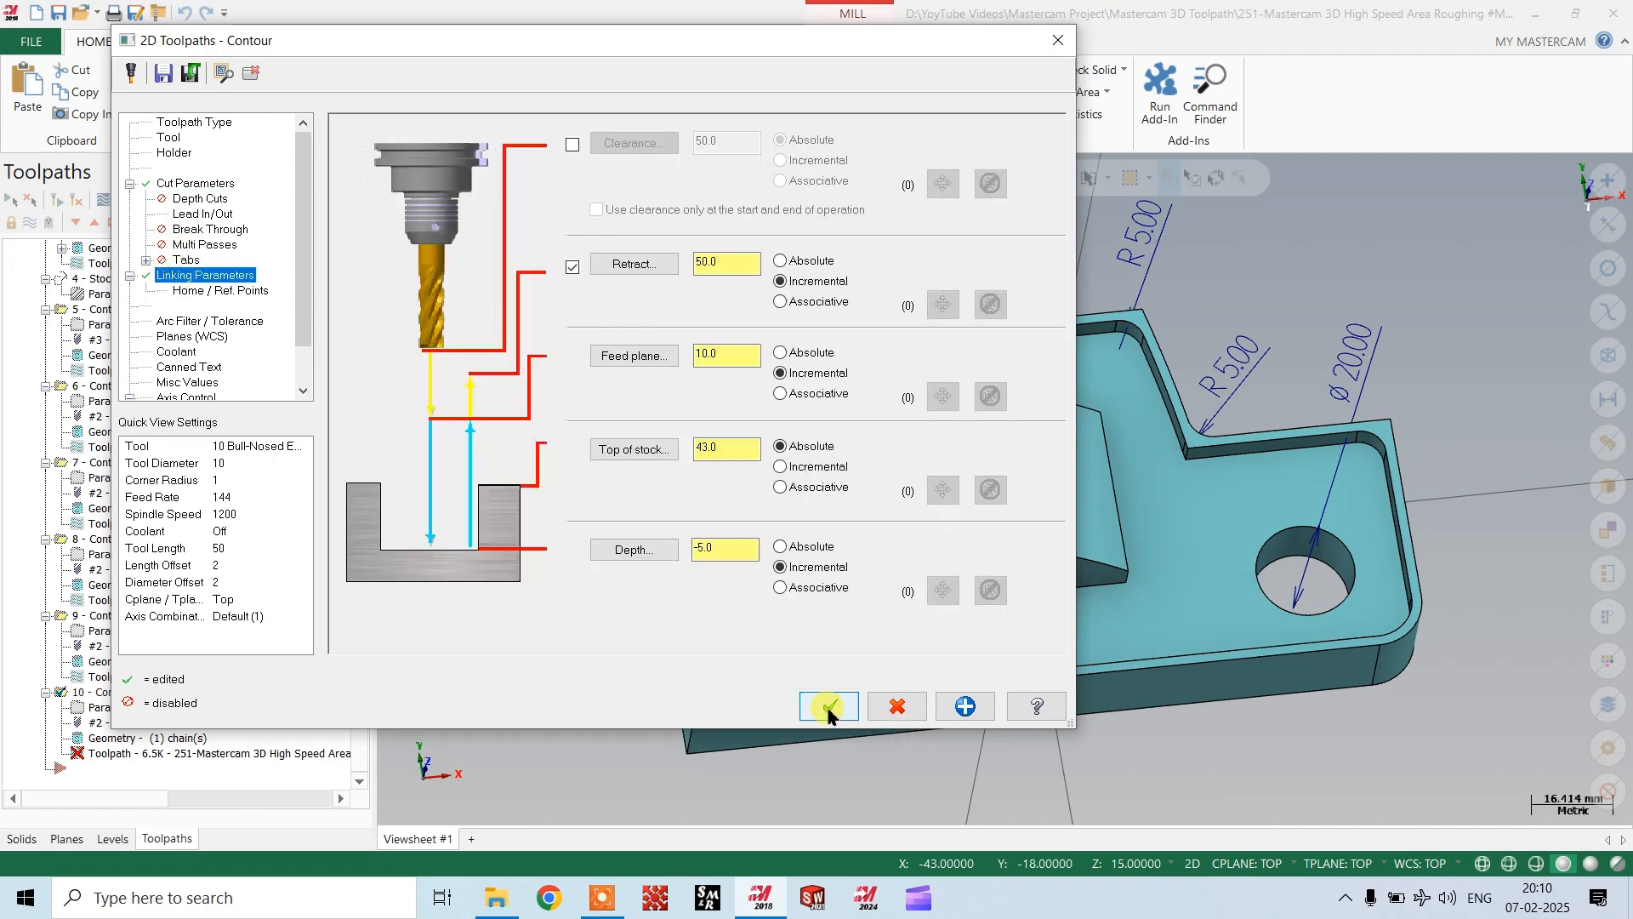
pyautogui.click(827, 708)
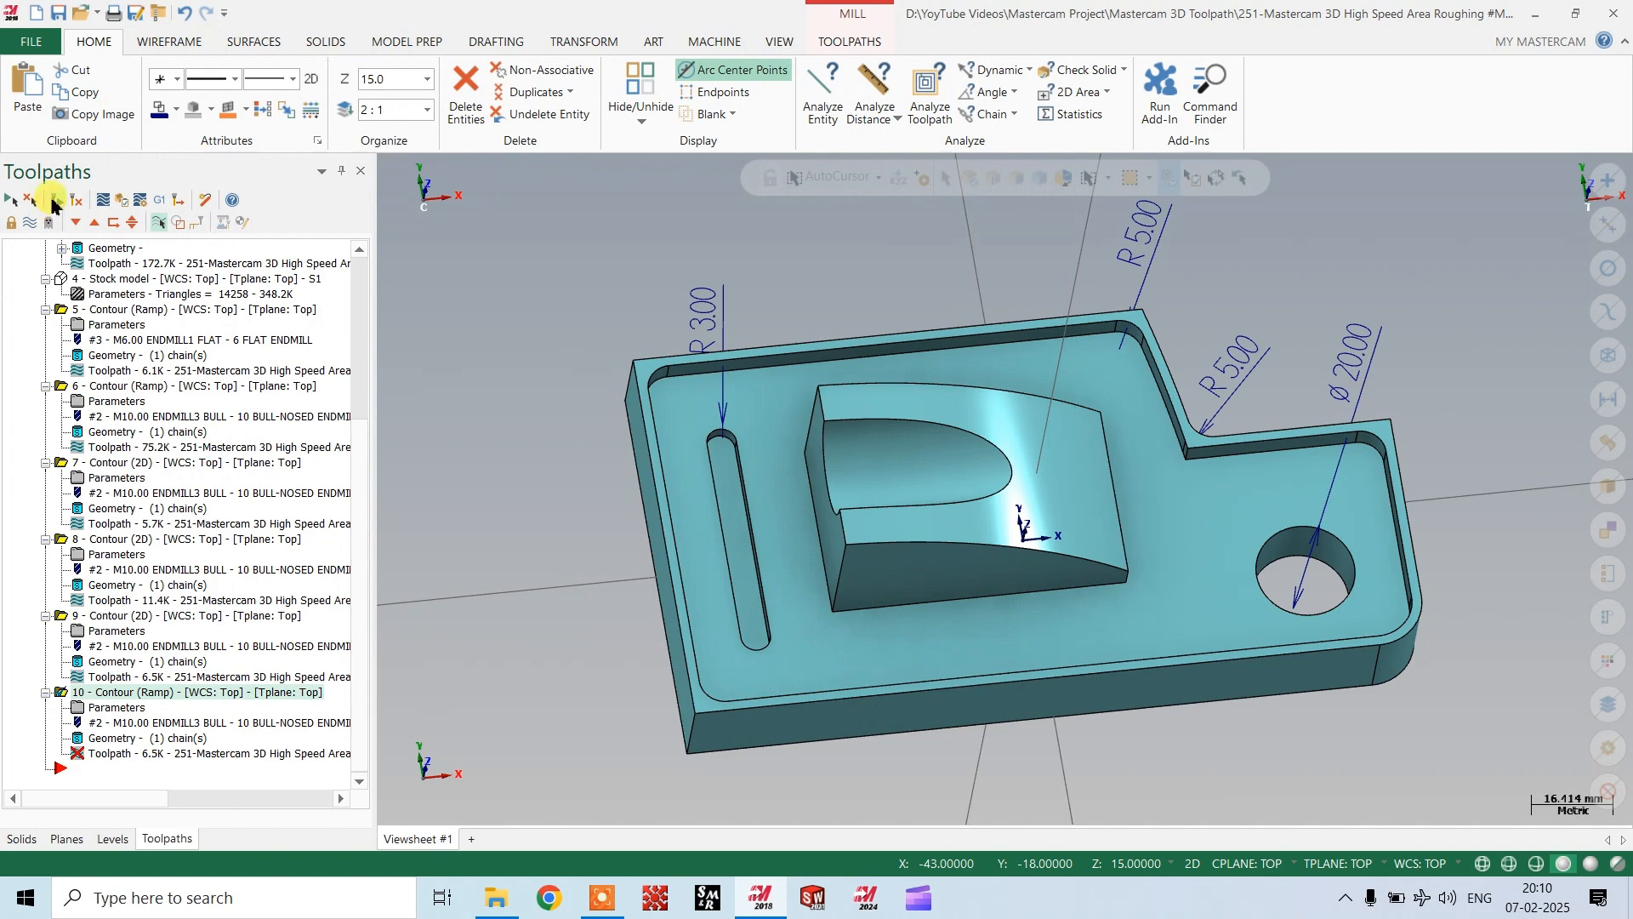
# Regenerate the boss ramp contour's toolpath and save the file.
pyautogui.click(53, 204)
pyautogui.moveTo(1021, 533); pyautogui.dragTo(746, 562, button='middle')
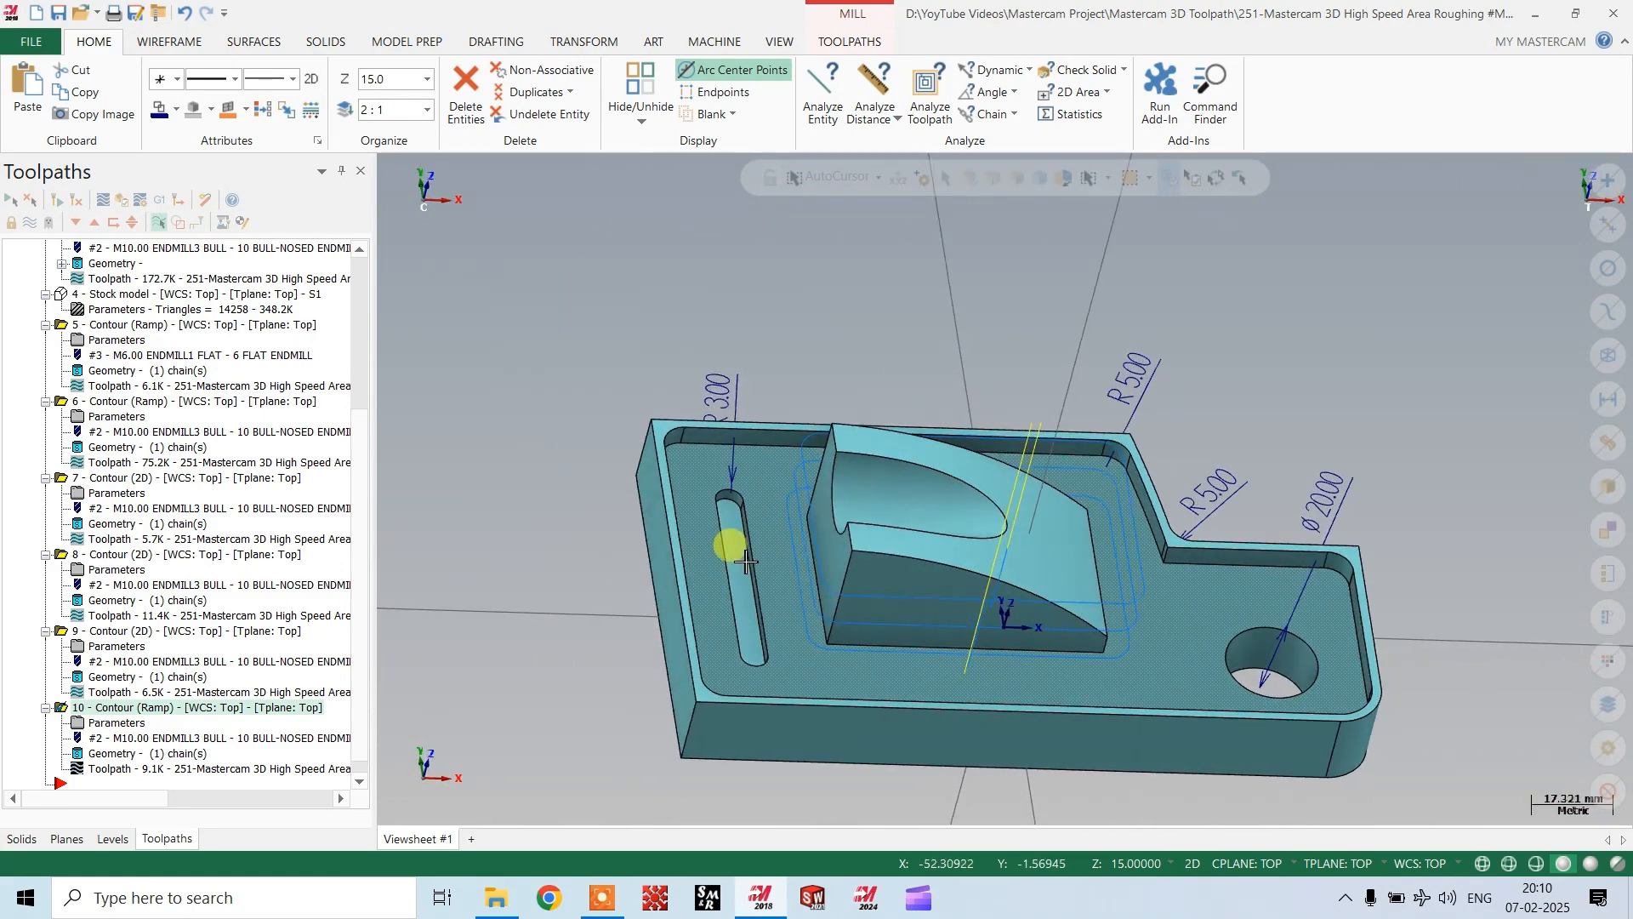
pyautogui.click(58, 13)
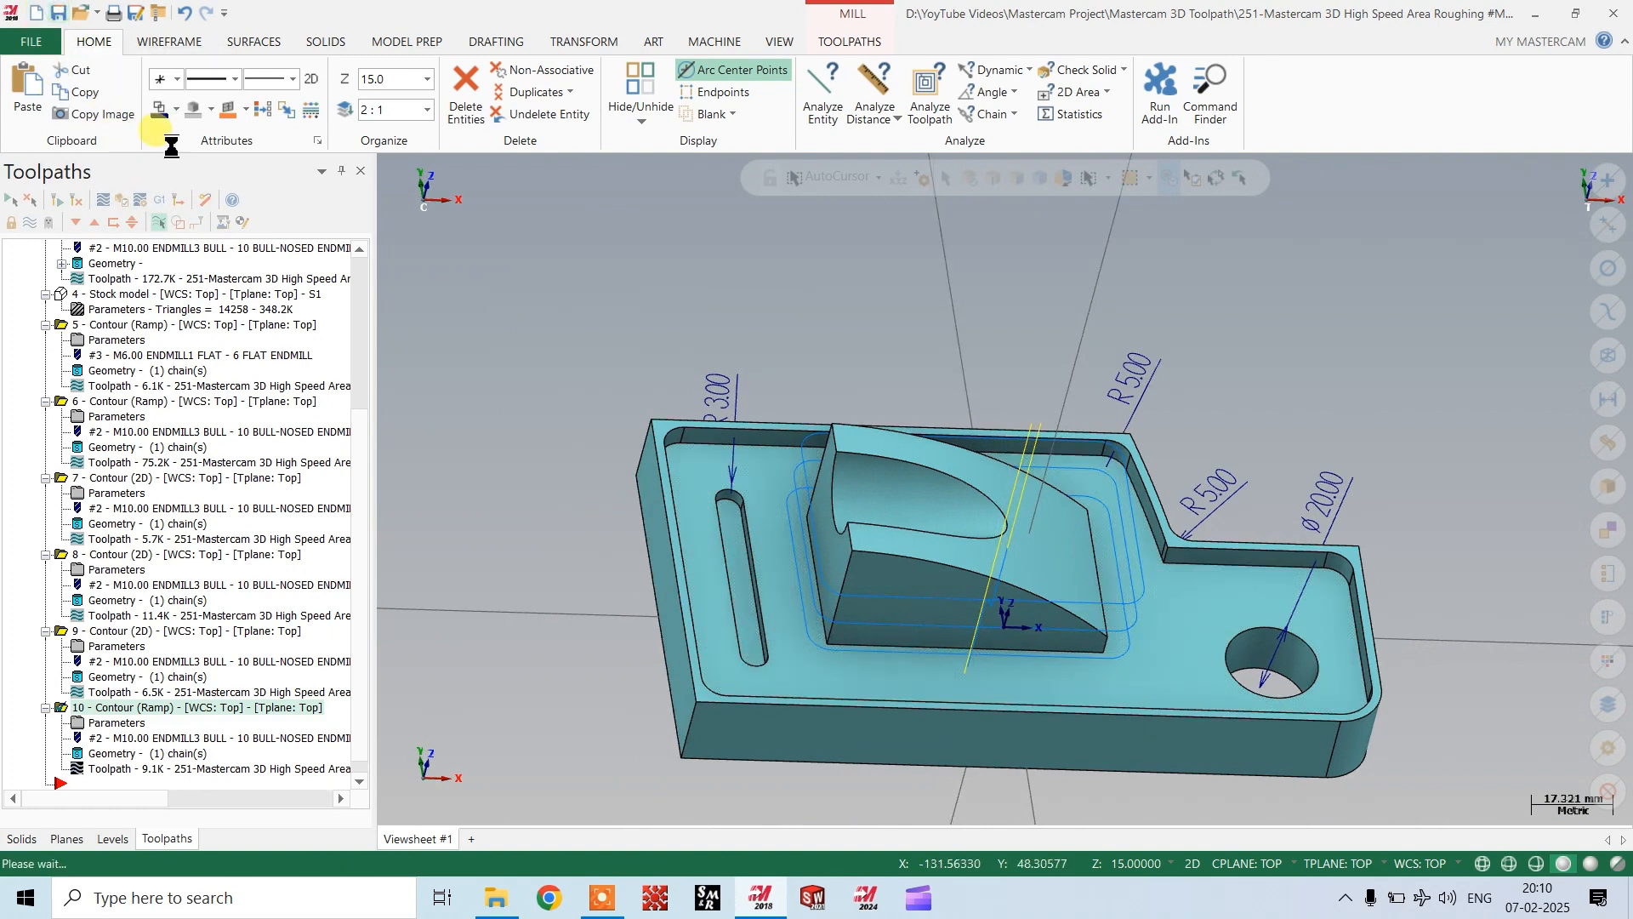
# Set the solid colour to medium blue and apply it to the whole part body.
pyautogui.click(211, 108)
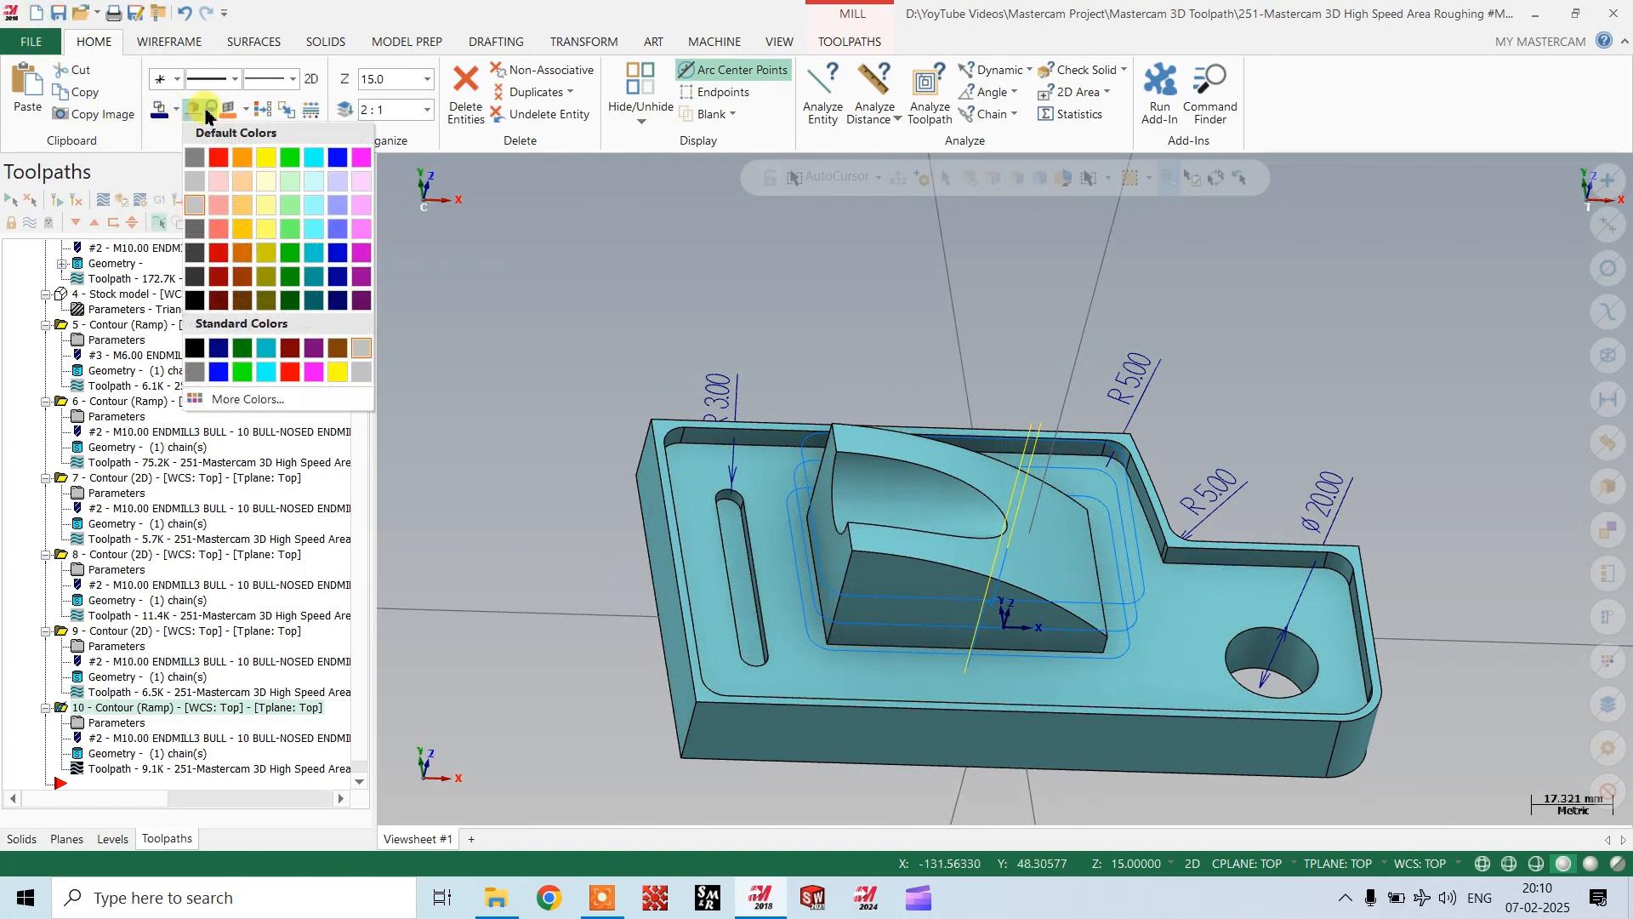
pyautogui.click(336, 234)
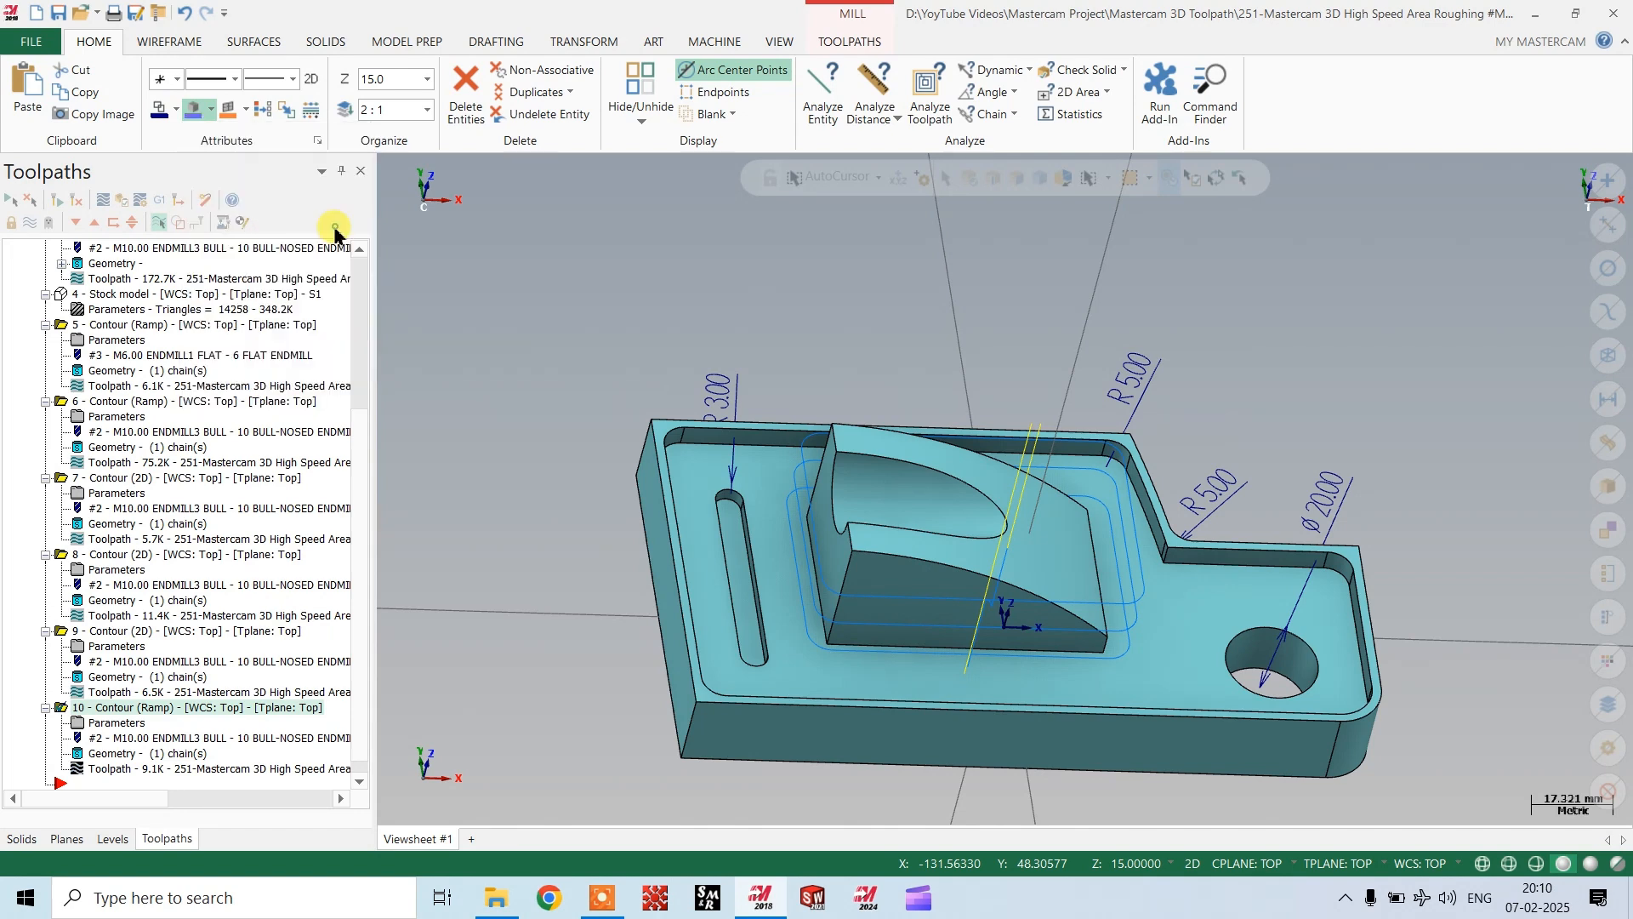
pyautogui.click(693, 571)
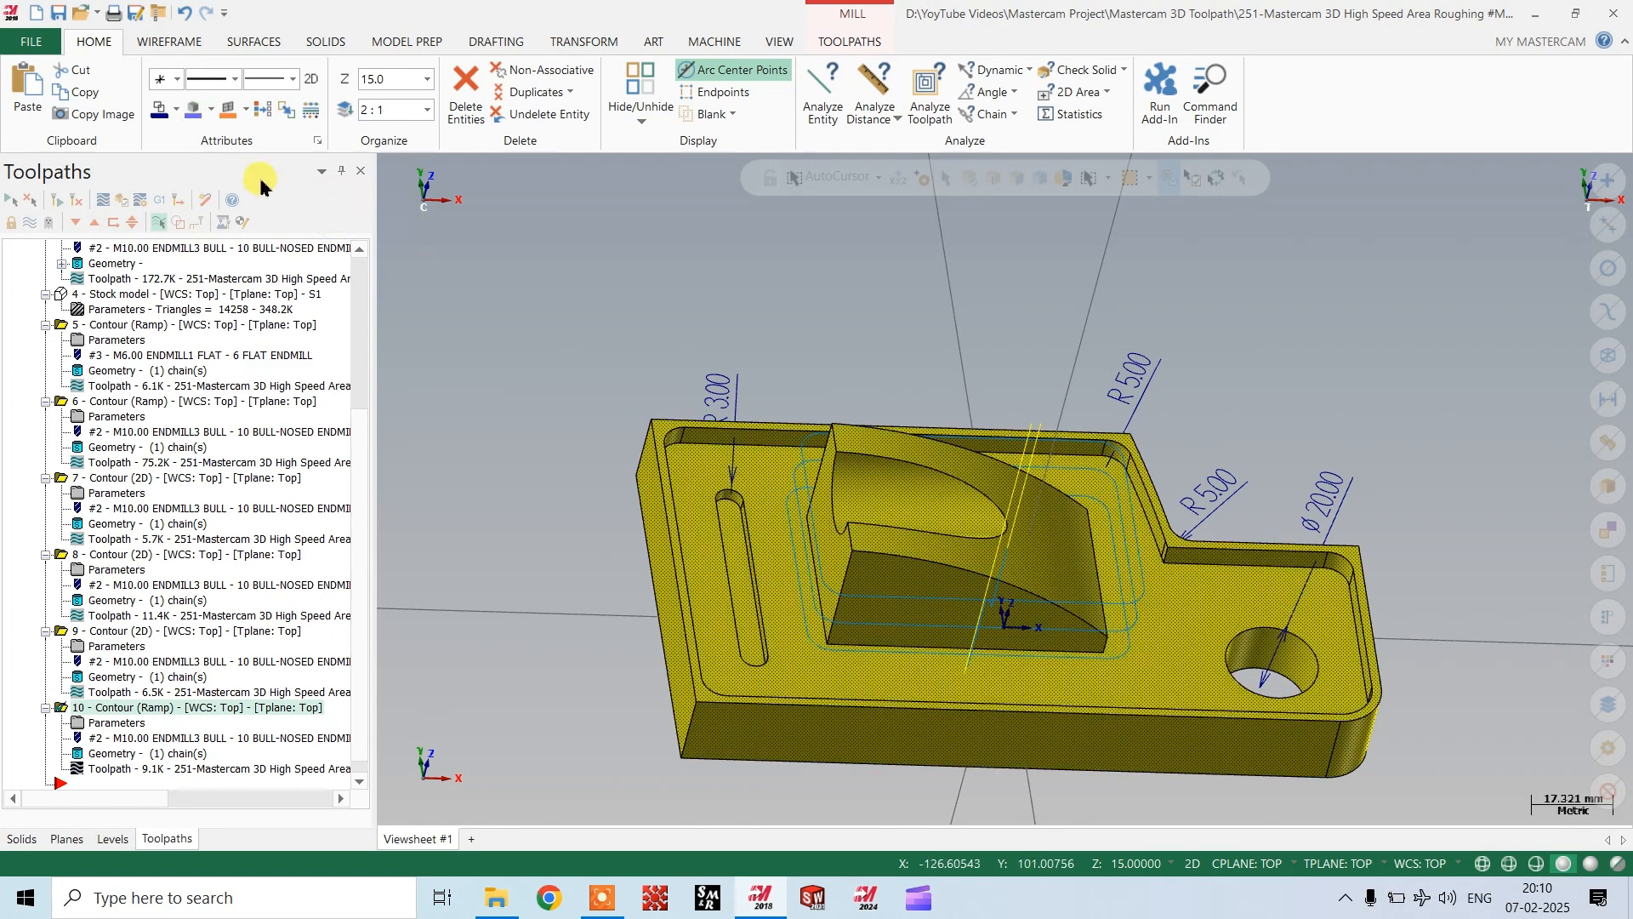
pyautogui.click(193, 110)
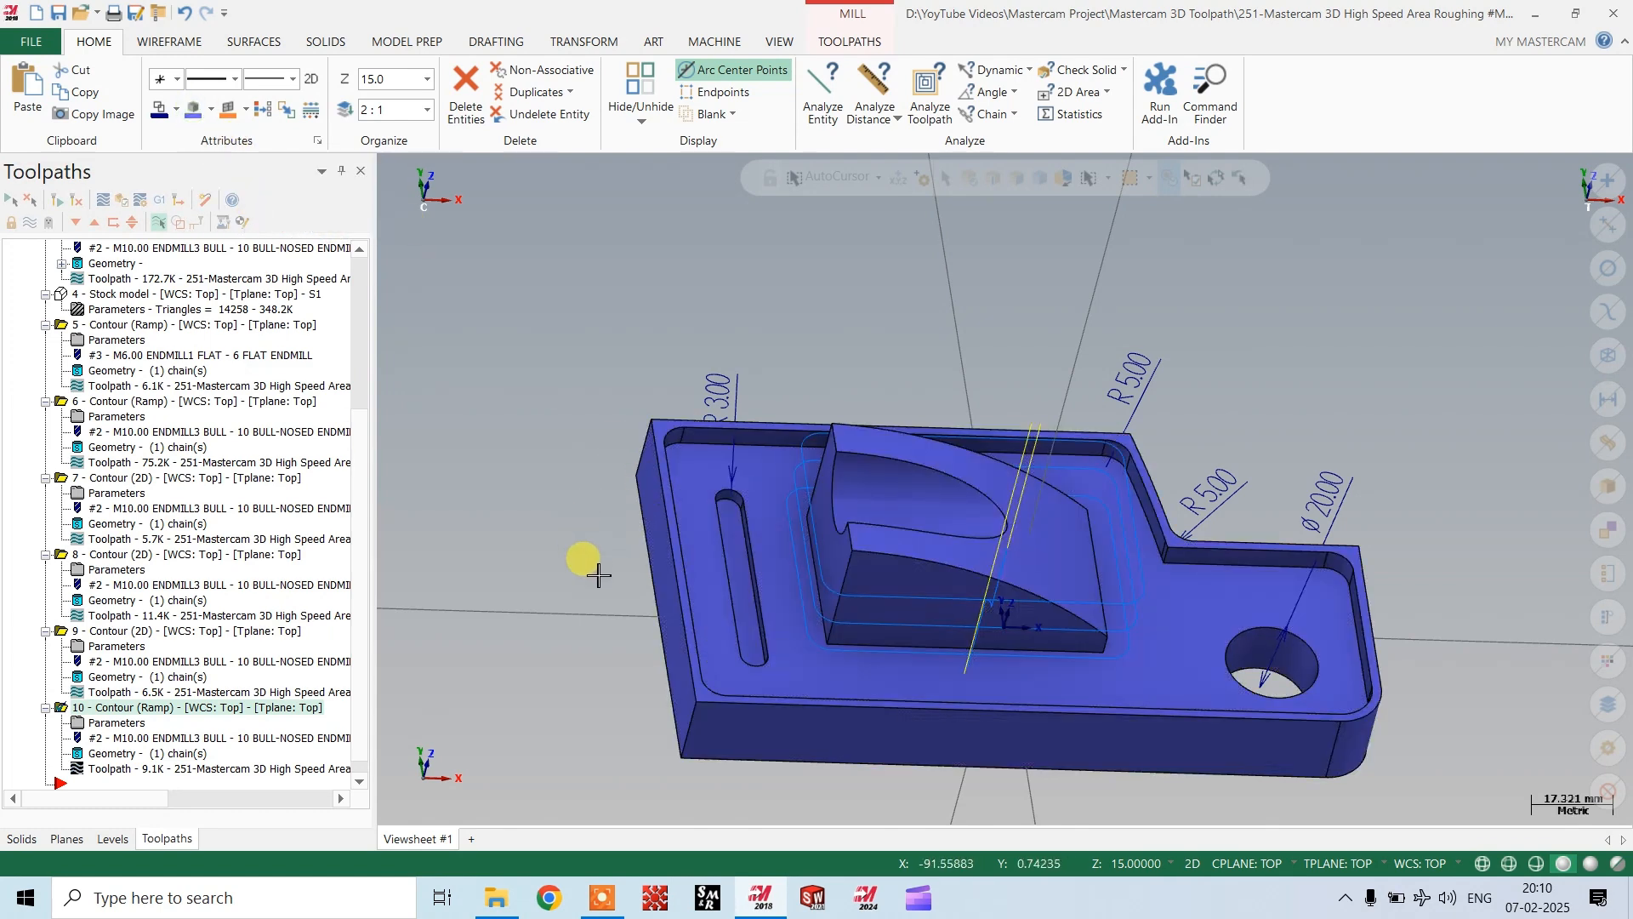
# Recolour the whole part body in light red.
pyautogui.moveTo(584, 565)
pyautogui.mouseDown(button='middle')
pyautogui.moveTo(578, 617)
pyautogui.moveTo(583, 554)
pyautogui.moveTo(678, 602)
pyautogui.mouseUp(button='middle')
pyautogui.click(677, 587)
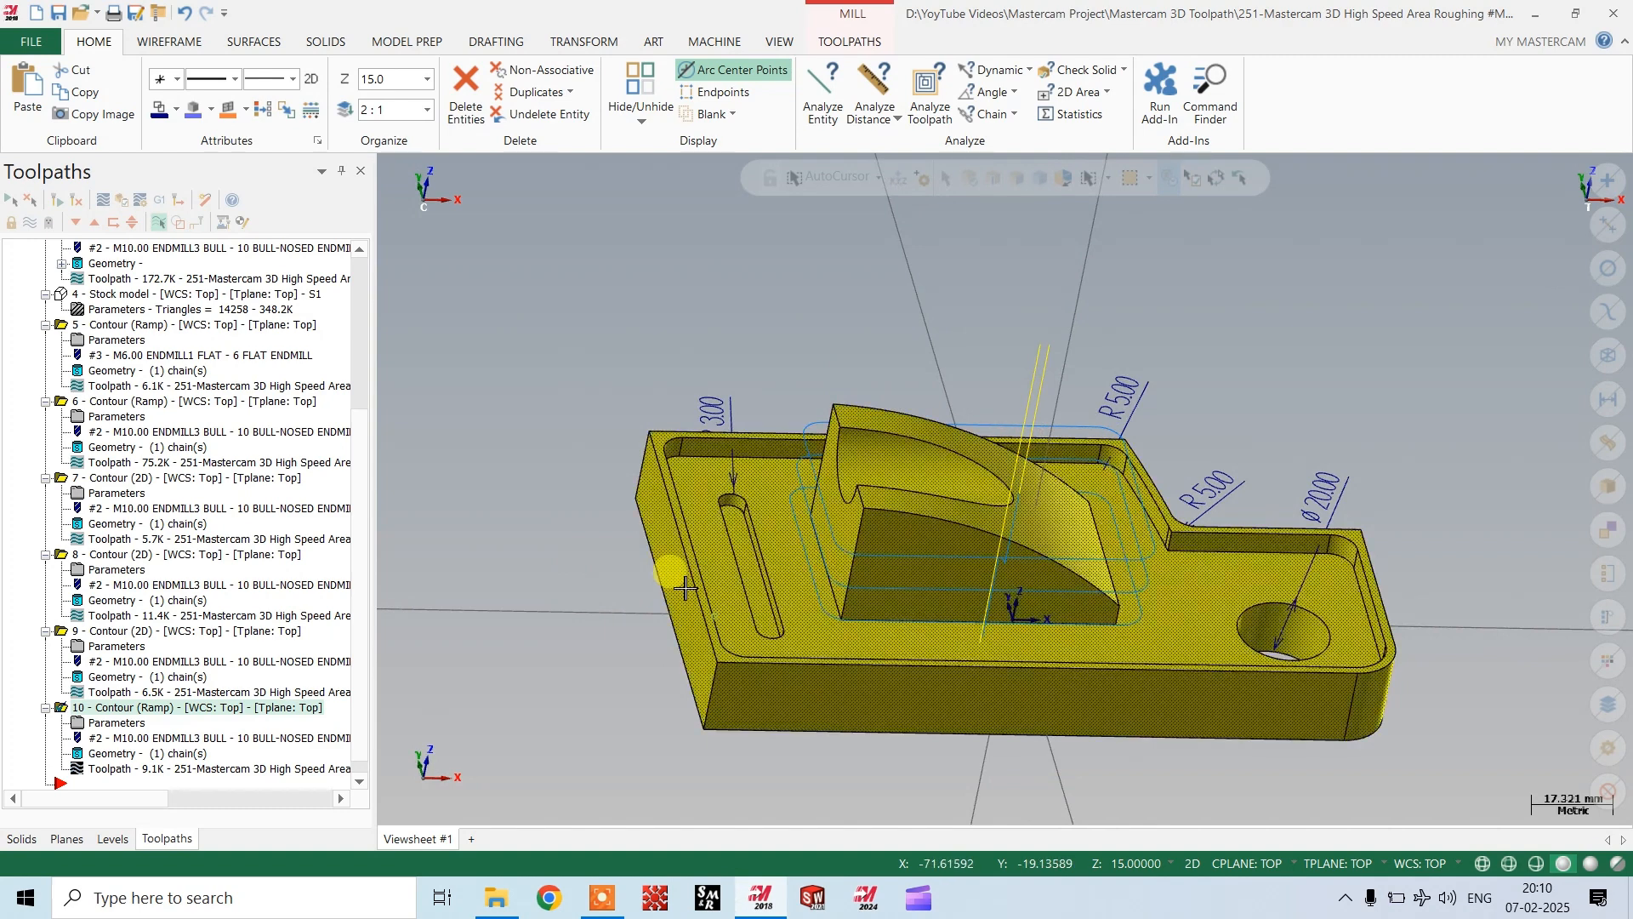
pyautogui.click(210, 110)
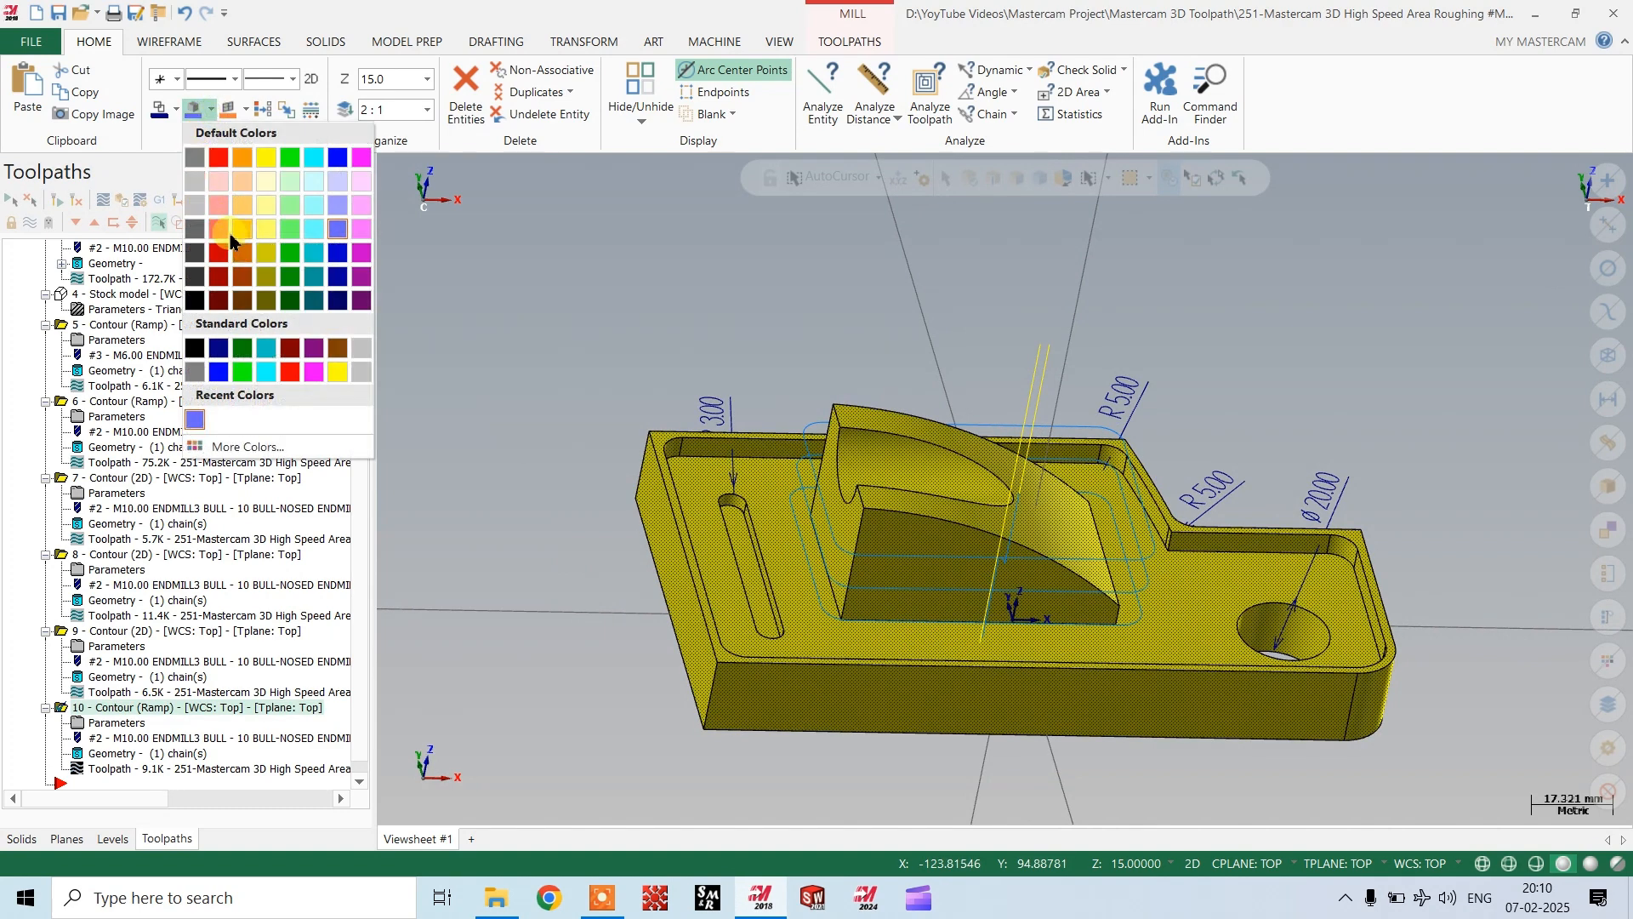
pyautogui.click(218, 230)
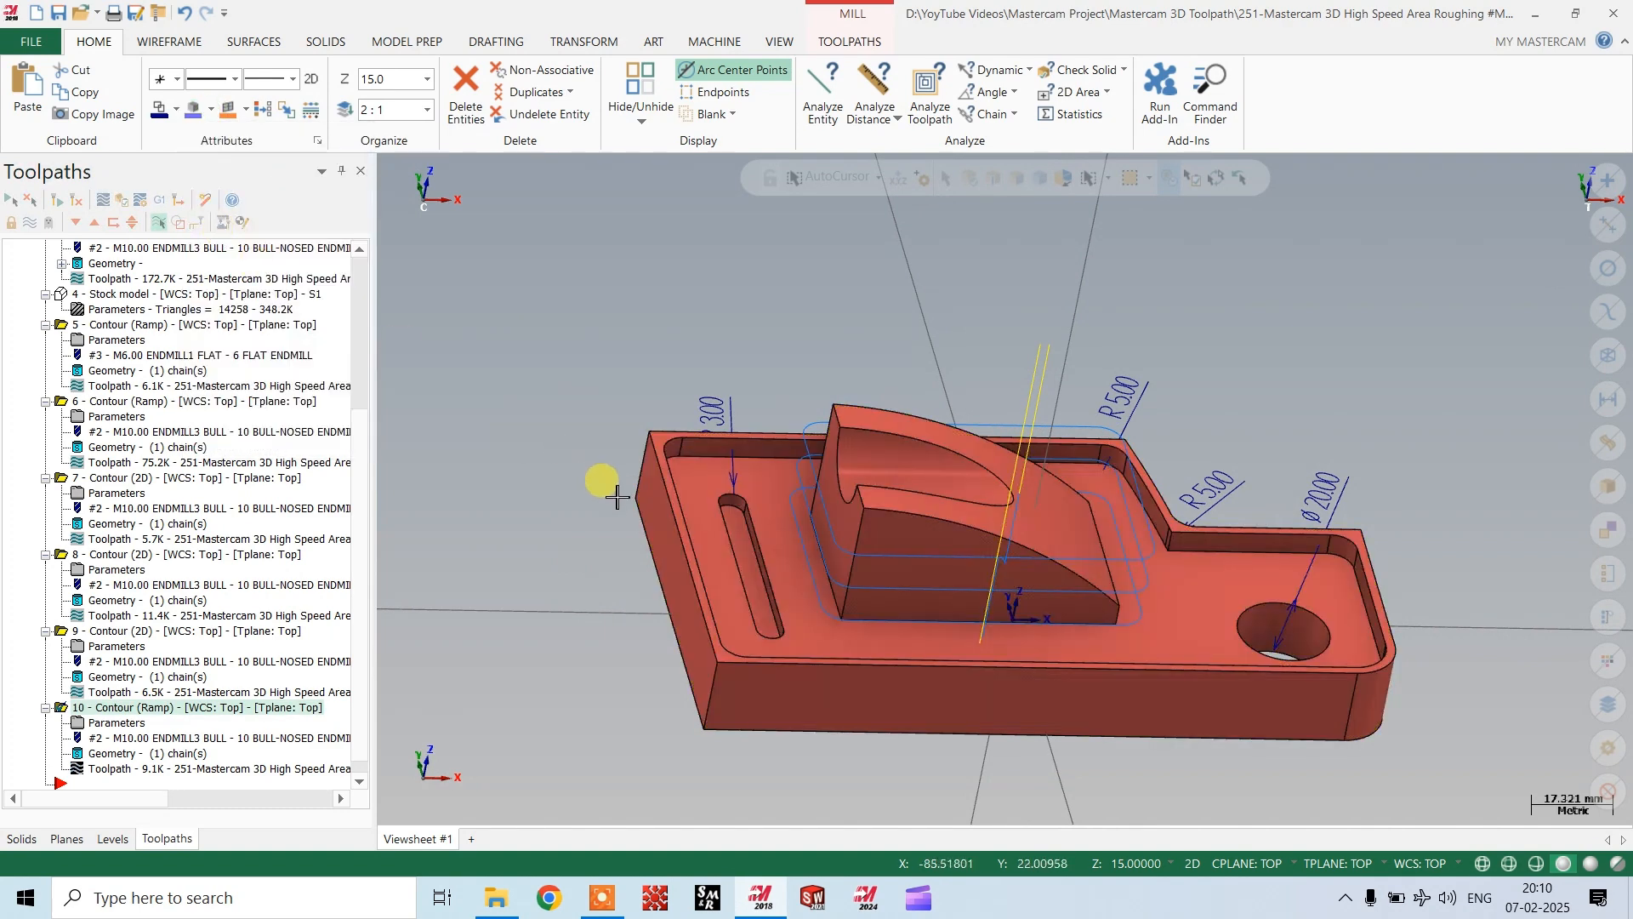
# Duplicate stock model S1 and place the copy at the end of the toolpath group after the boss contour.
pyautogui.moveTo(609, 477); pyautogui.dragTo(620, 485, button='middle')
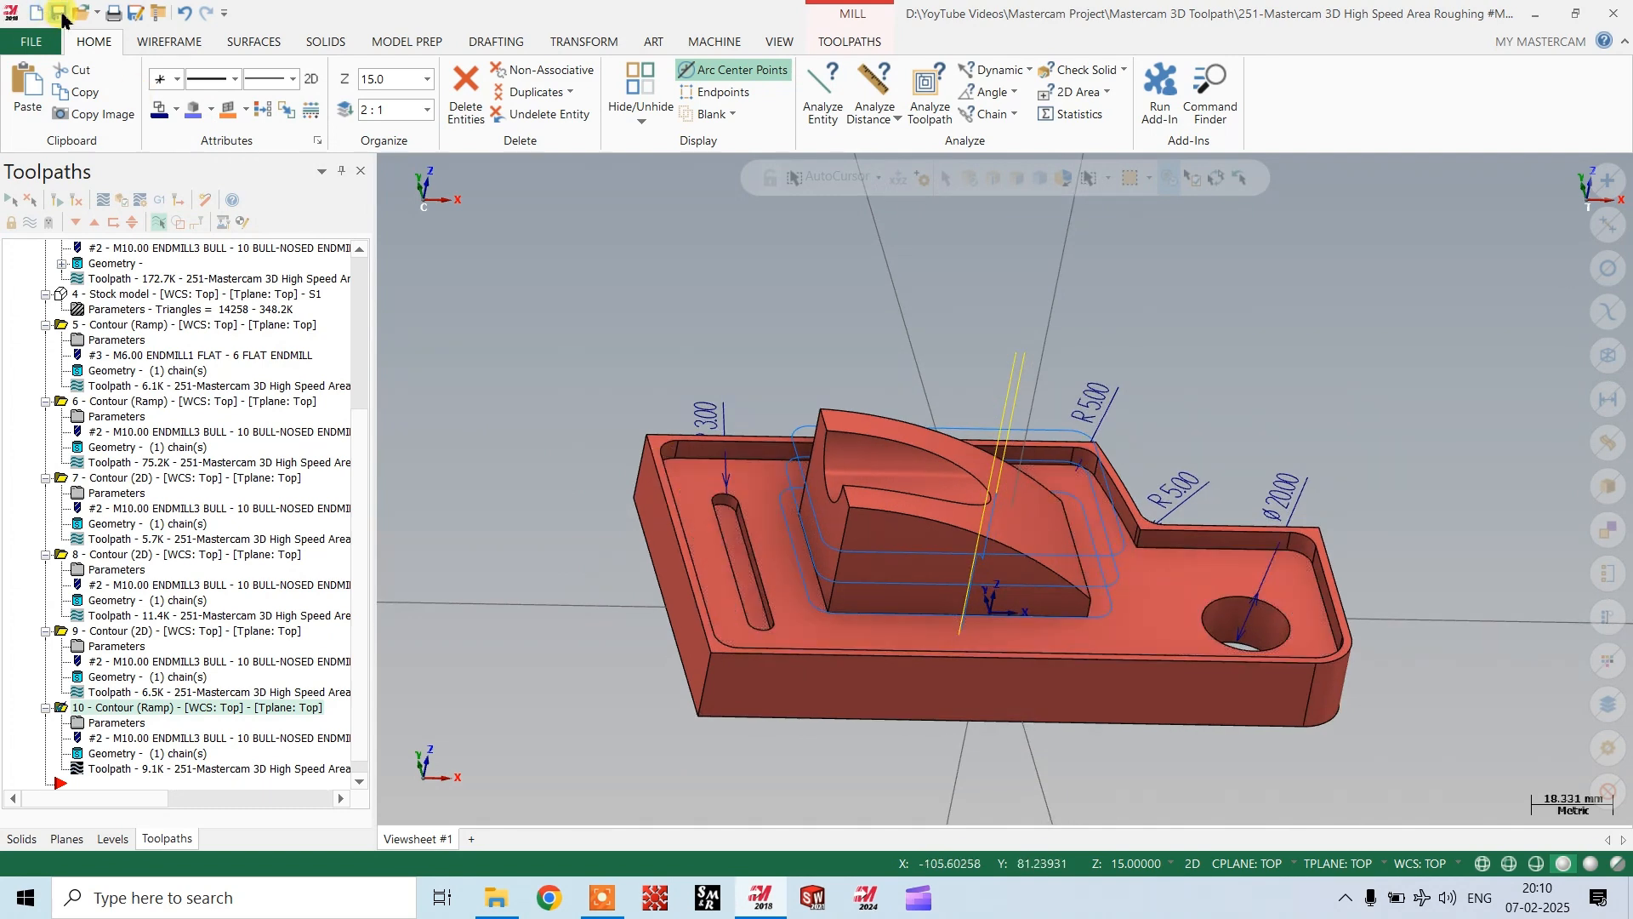
pyautogui.scroll(2, 893, 579)
pyautogui.moveTo(860, 601)
pyautogui.mouseDown(button='middle')
pyautogui.moveTo(875, 613)
pyautogui.moveTo(855, 619)
pyautogui.mouseUp(button='middle')
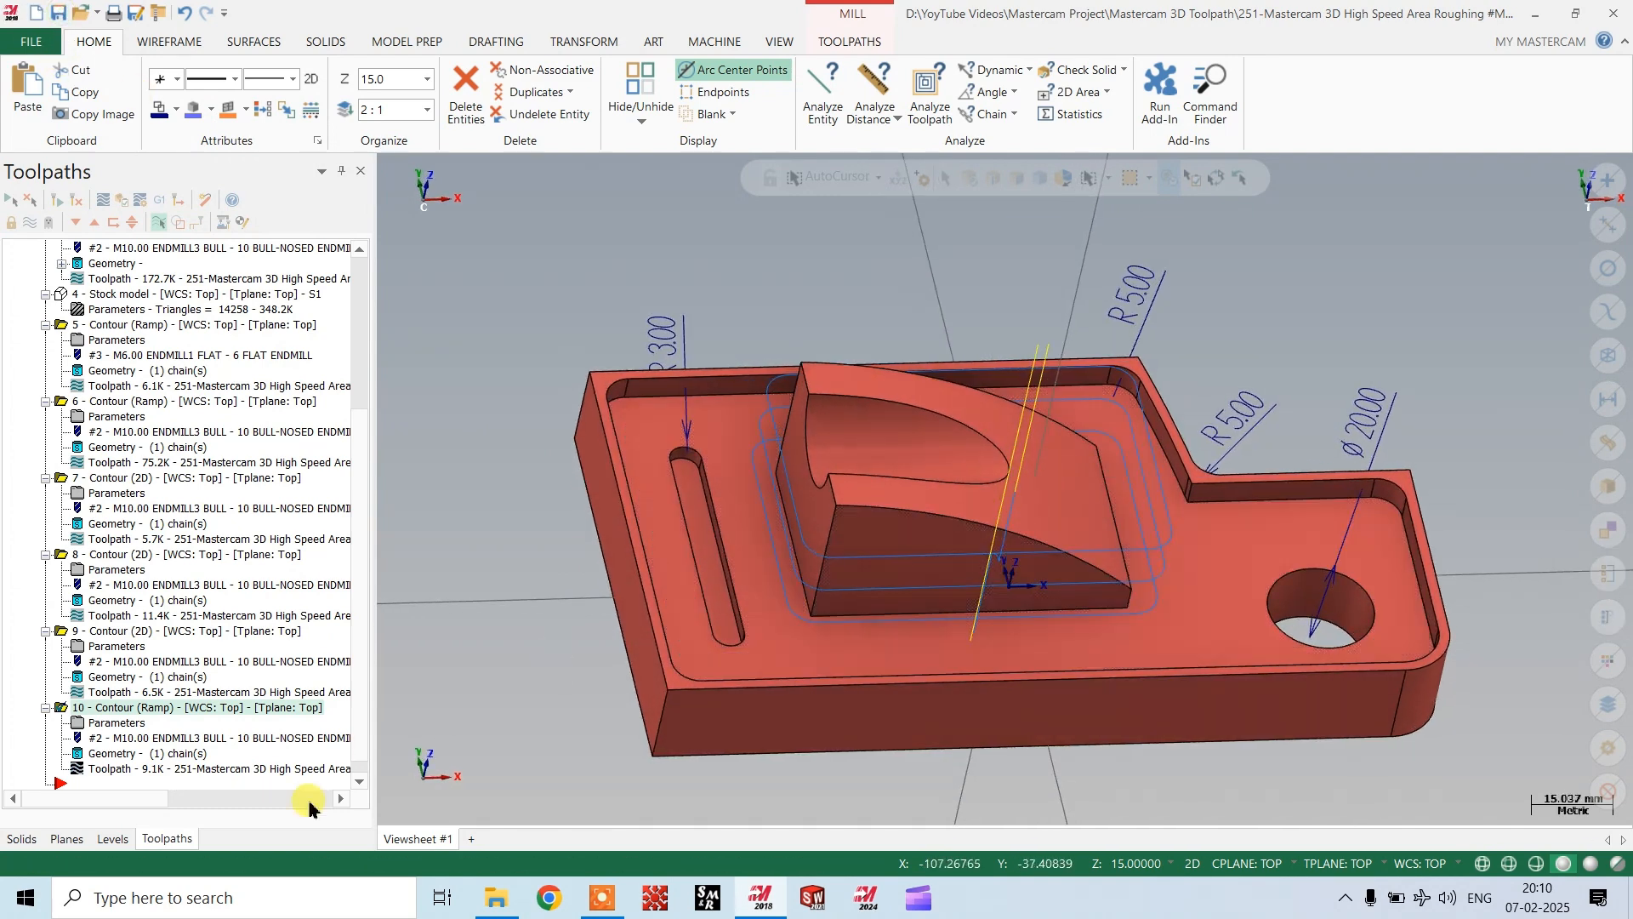
pyautogui.click(88, 298)
pyautogui.rightClick(88, 294)
pyautogui.click(141, 460)
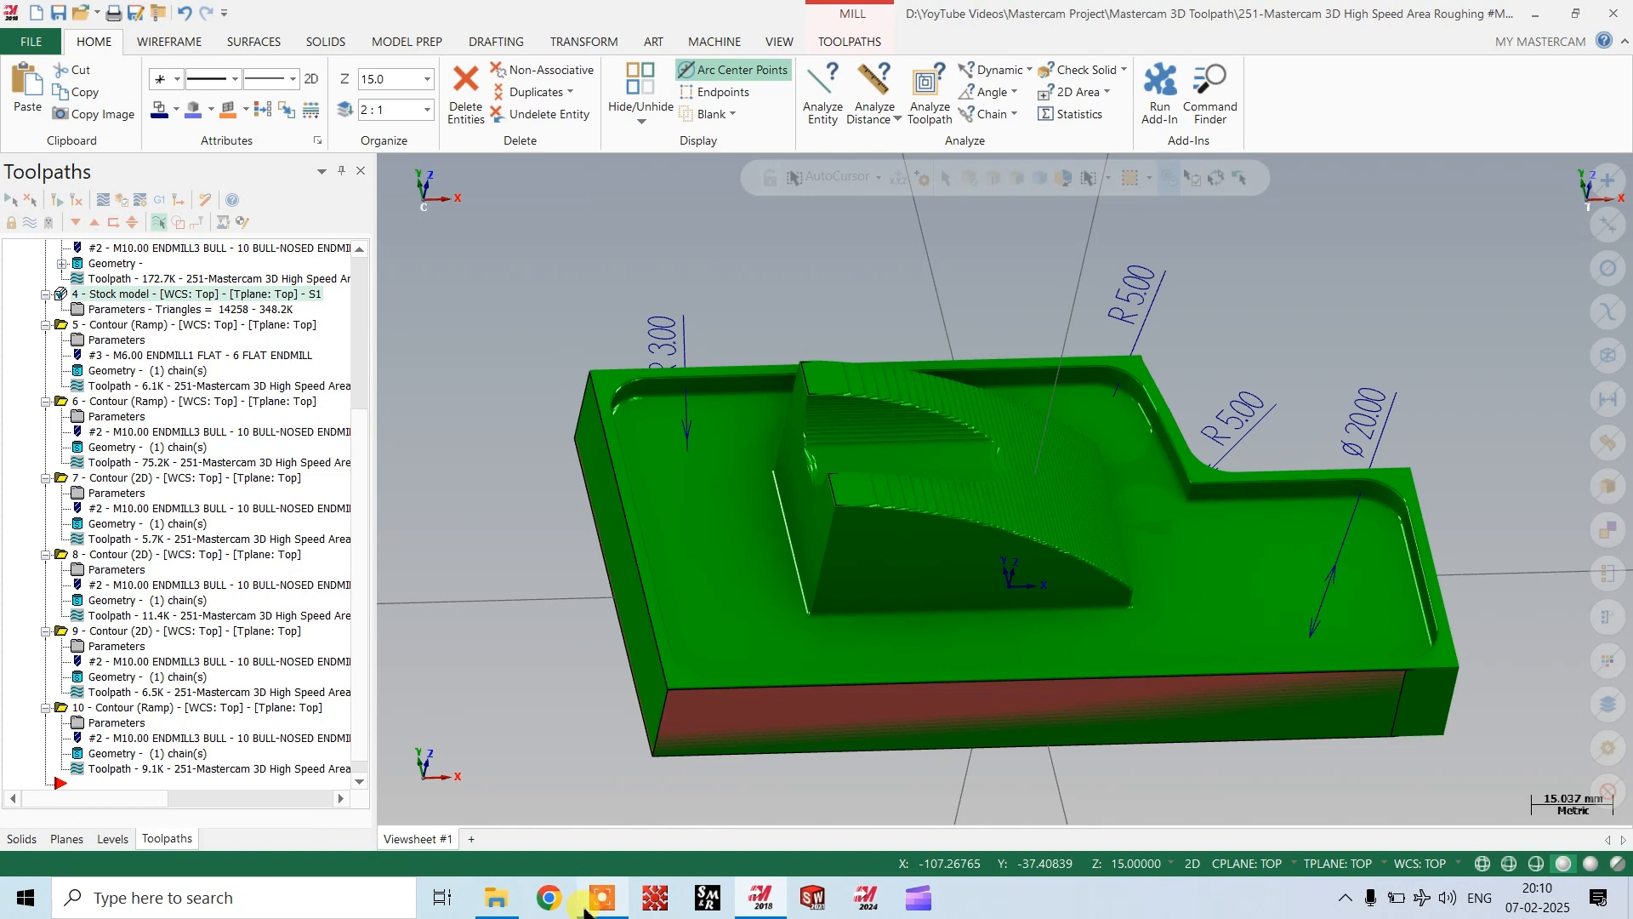
pyautogui.scroll(-1, 55, 766)
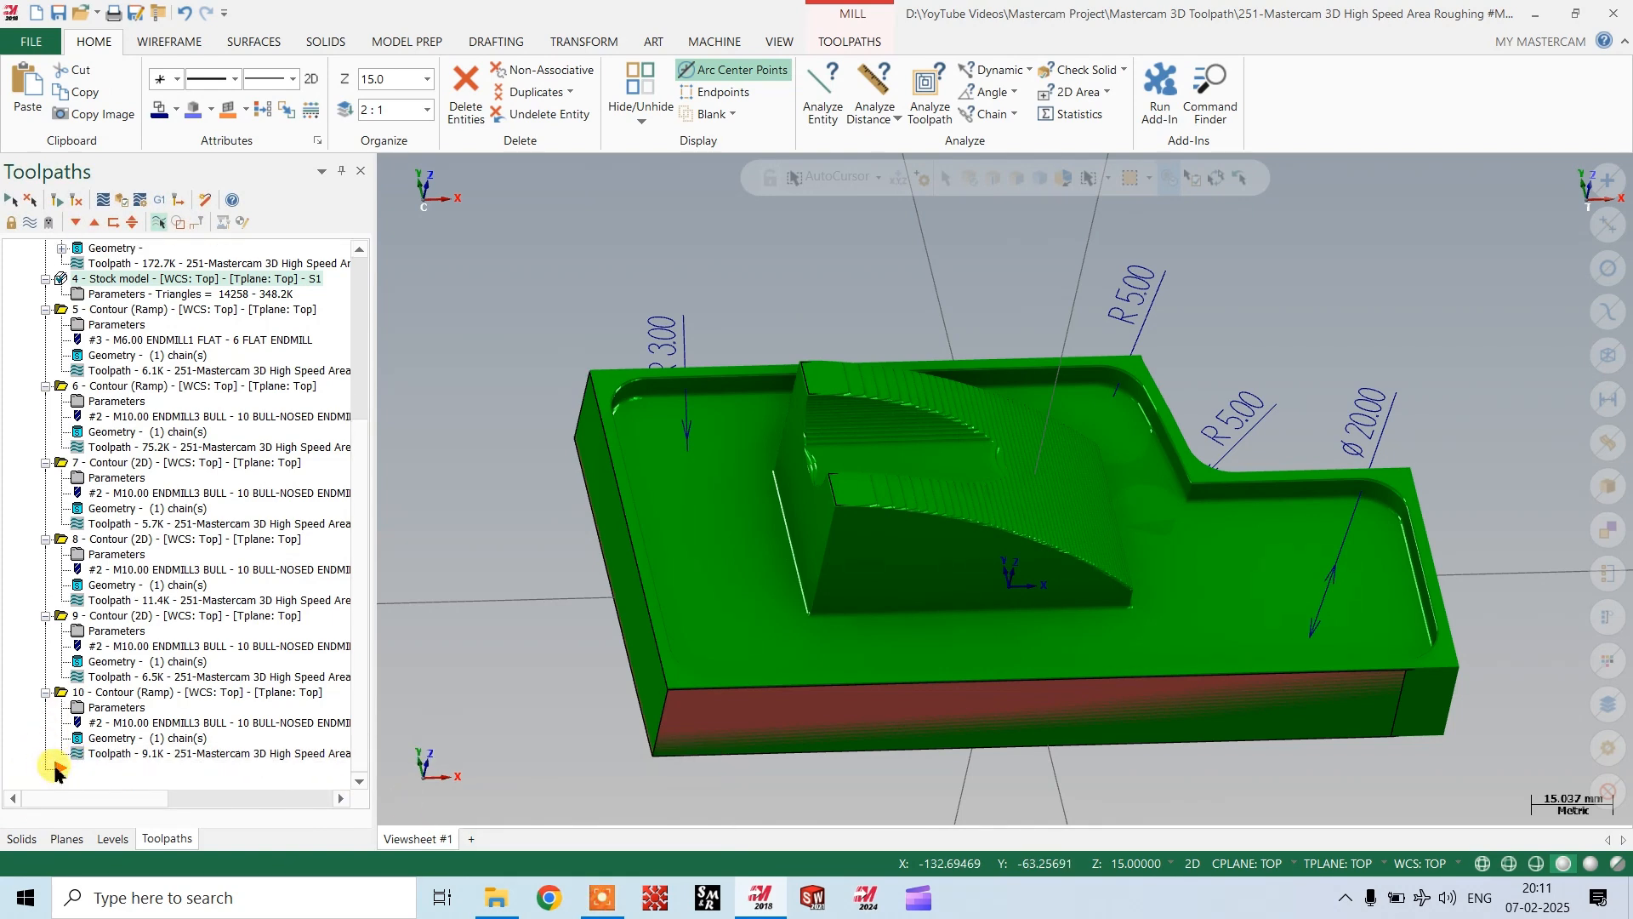
pyautogui.click(55, 770)
pyautogui.rightClick(55, 770)
pyautogui.click(110, 422)
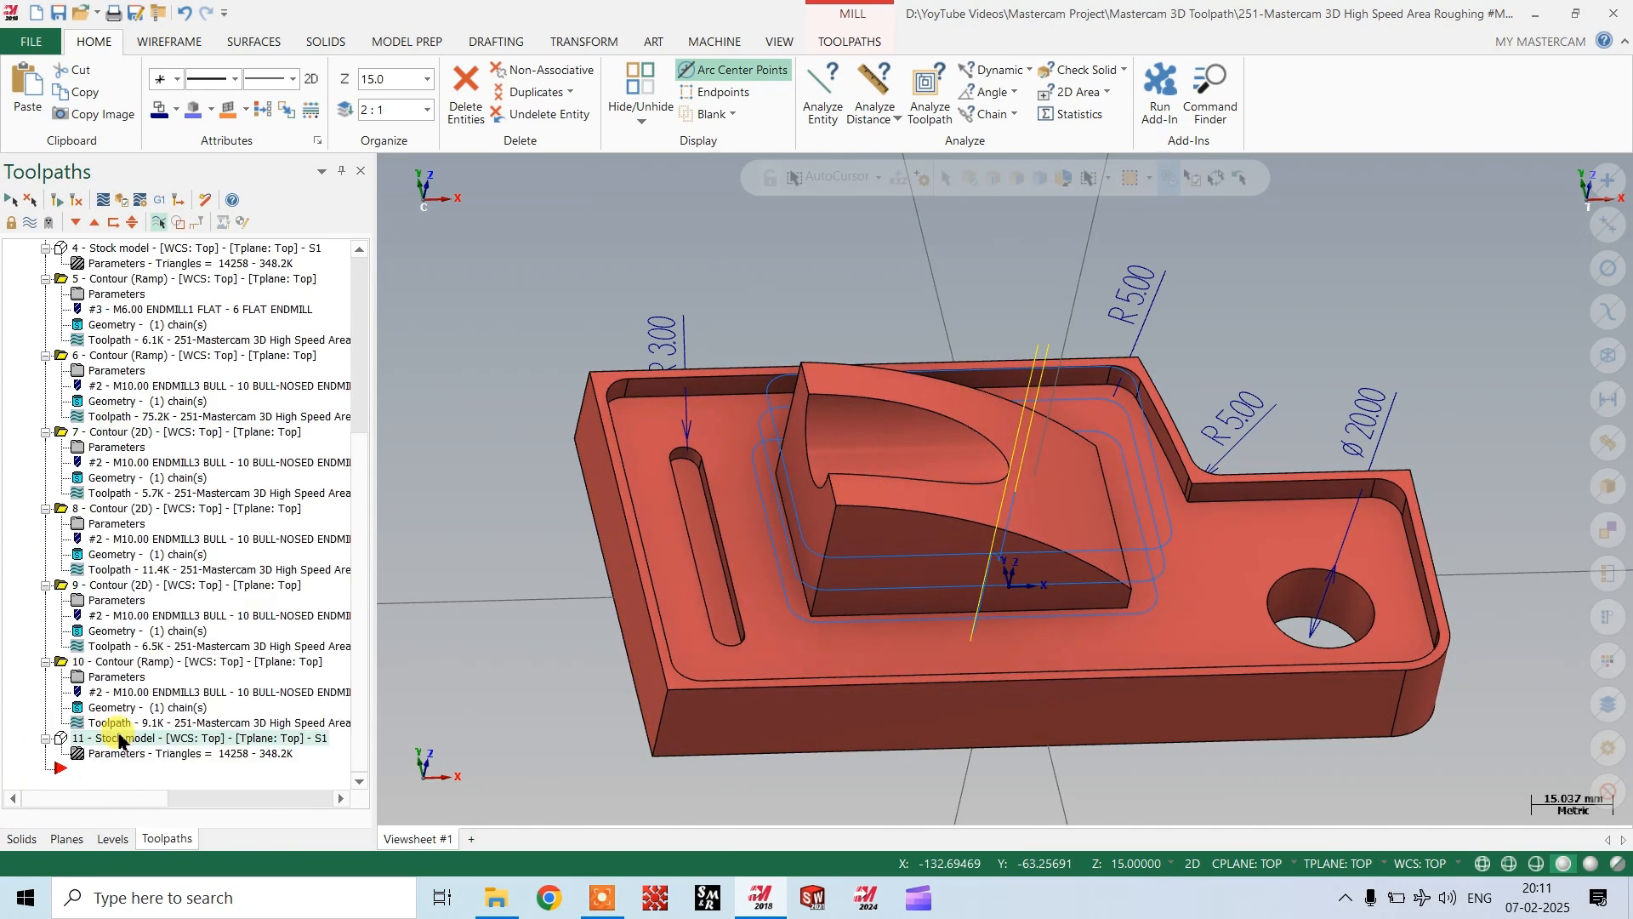
# Rename the copied stock model S2 and use stock model S1 as its initial stock shape.
pyautogui.click(119, 738)
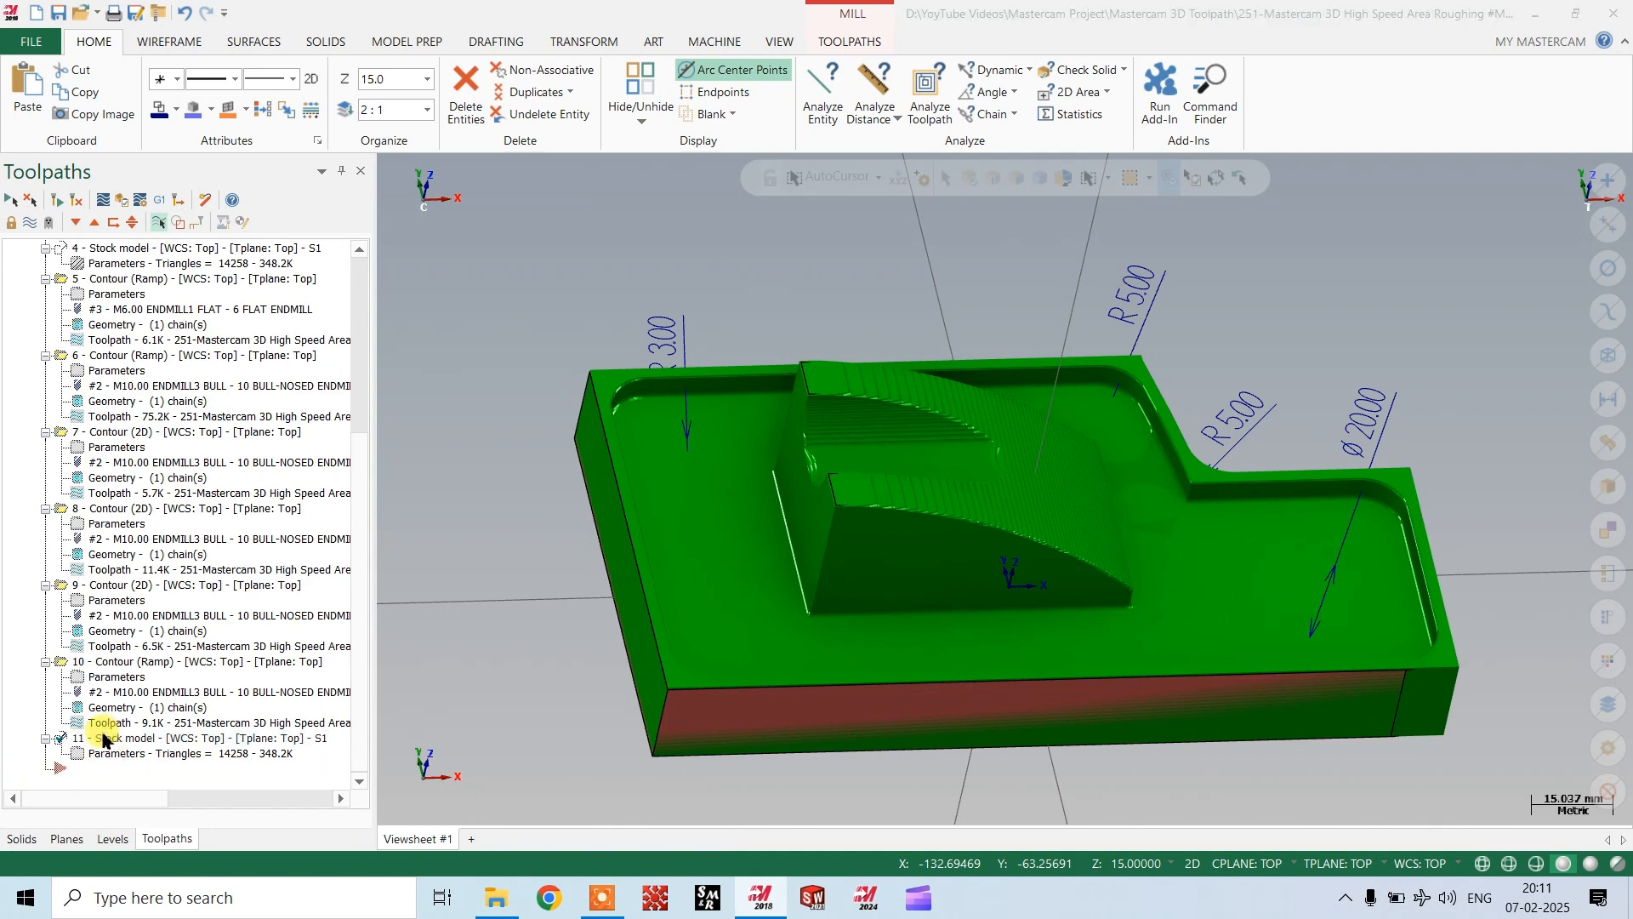
pyautogui.doubleClick(112, 754)
pyautogui.click(534, 129)
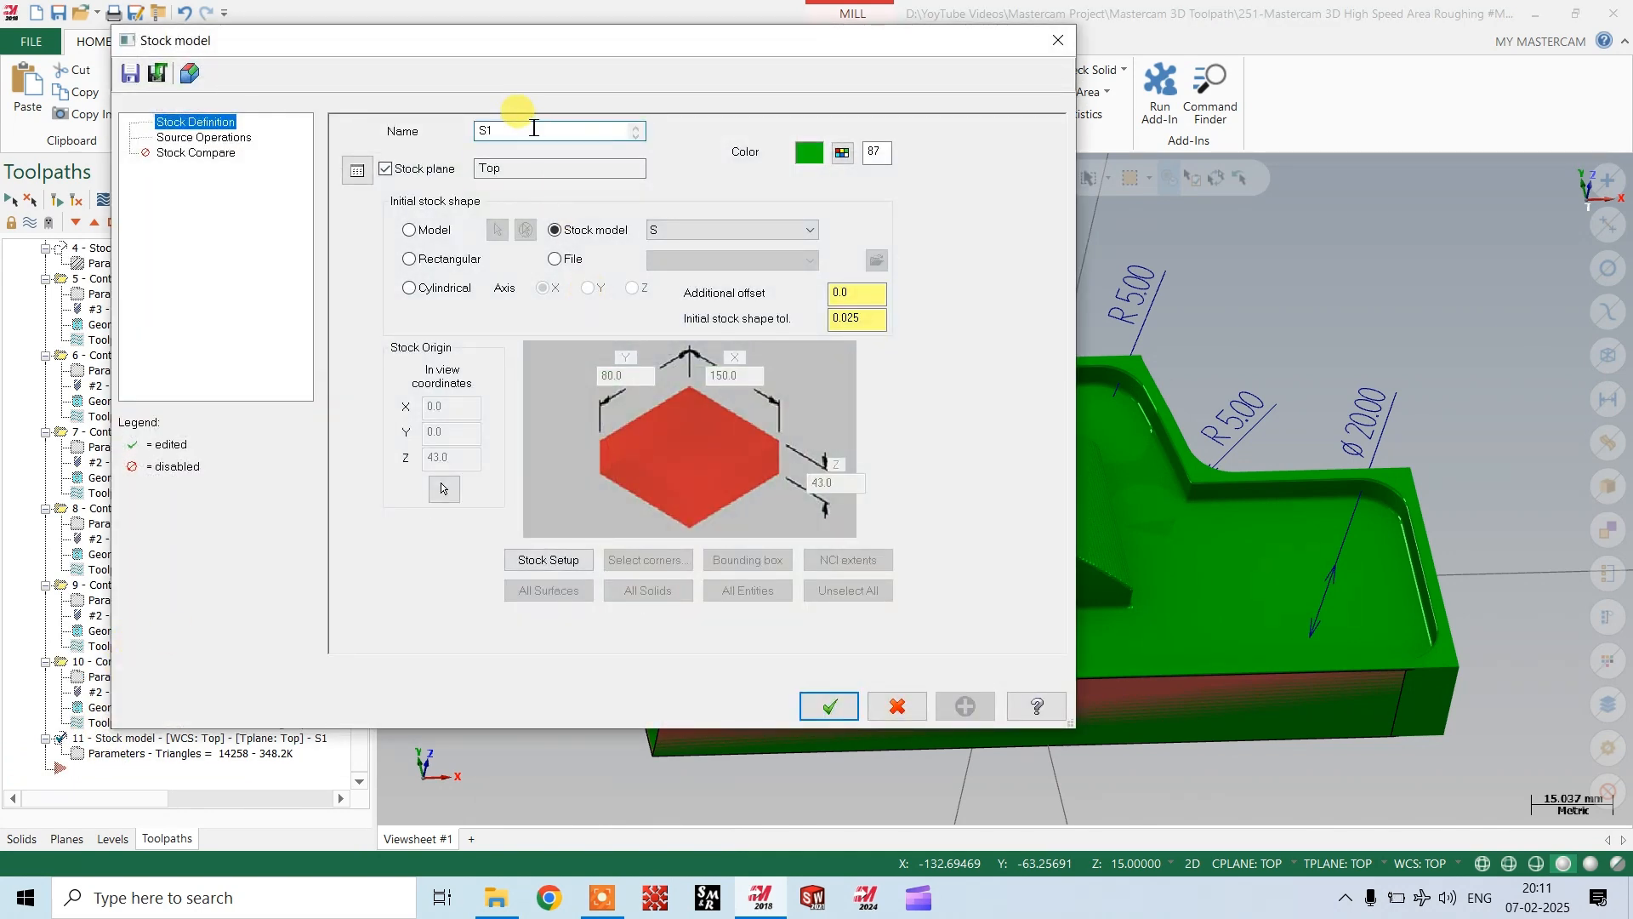
pyautogui.click(768, 228)
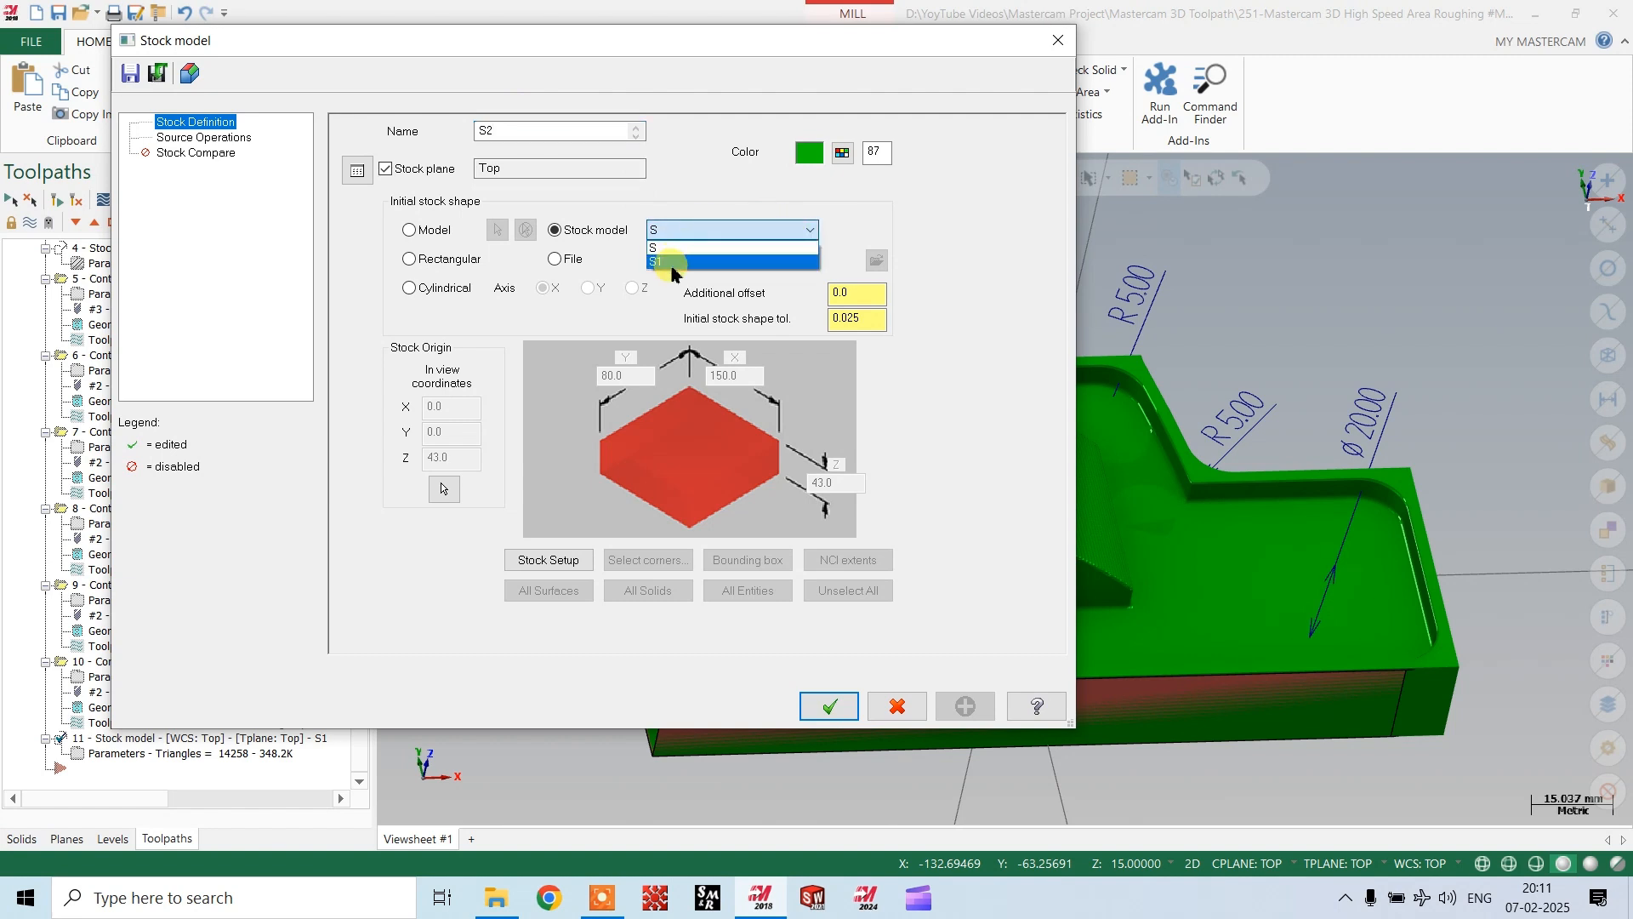
pyautogui.click(672, 263)
# Select contour operations 5 through 10 as the source operations for stock model S2 and regenerate it.
pyautogui.click(205, 138)
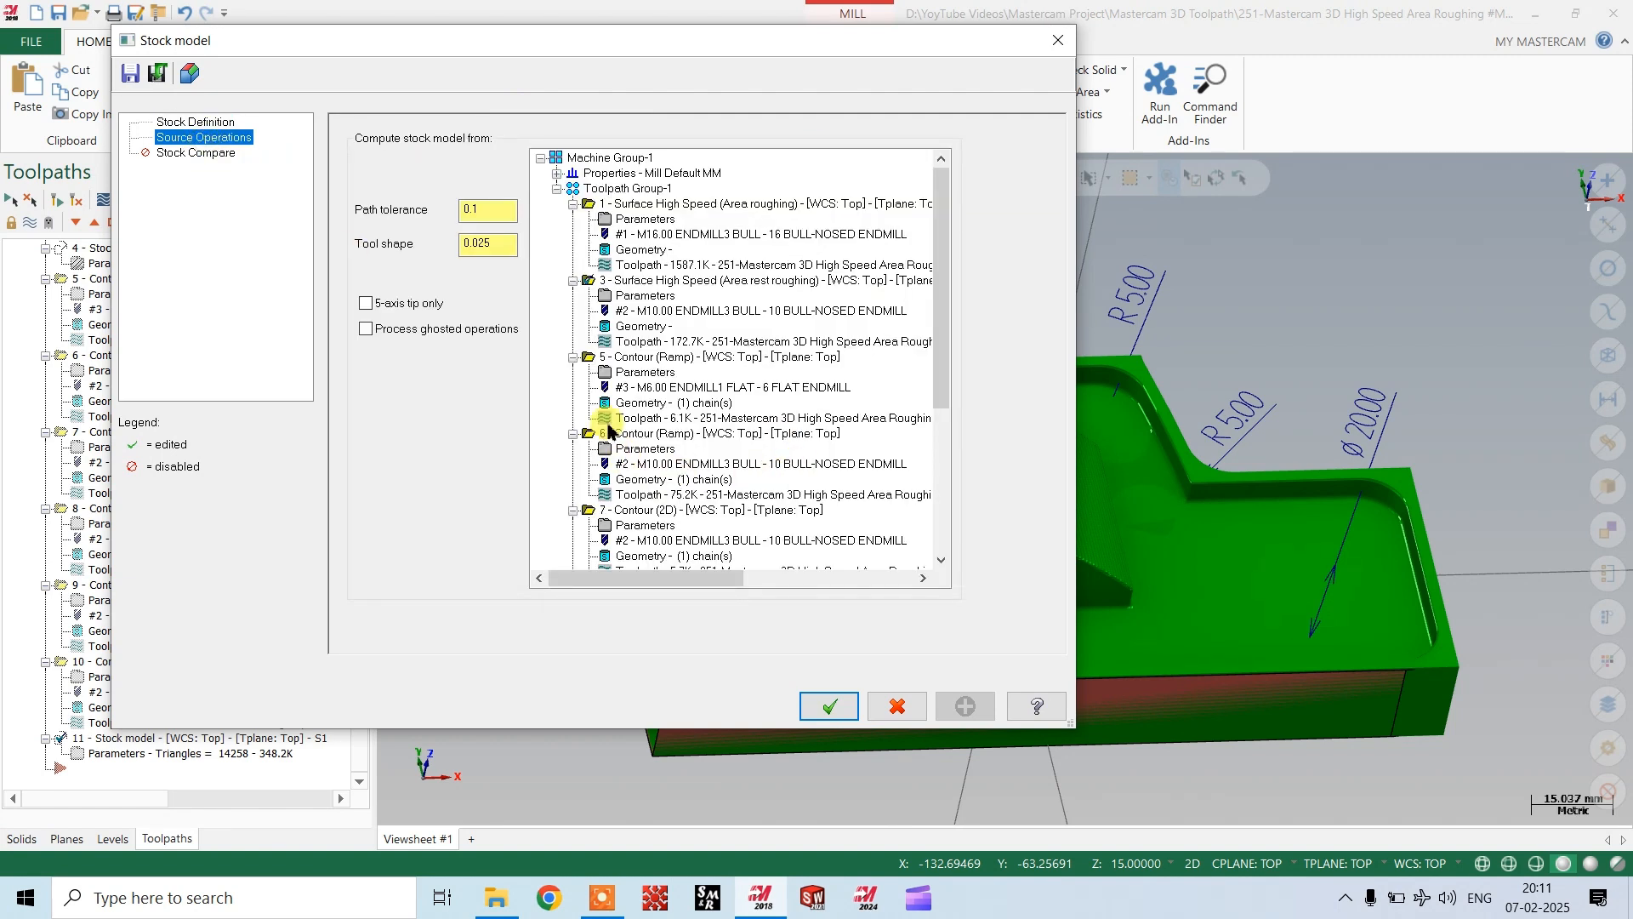
pyautogui.scroll(-5, 600, 477)
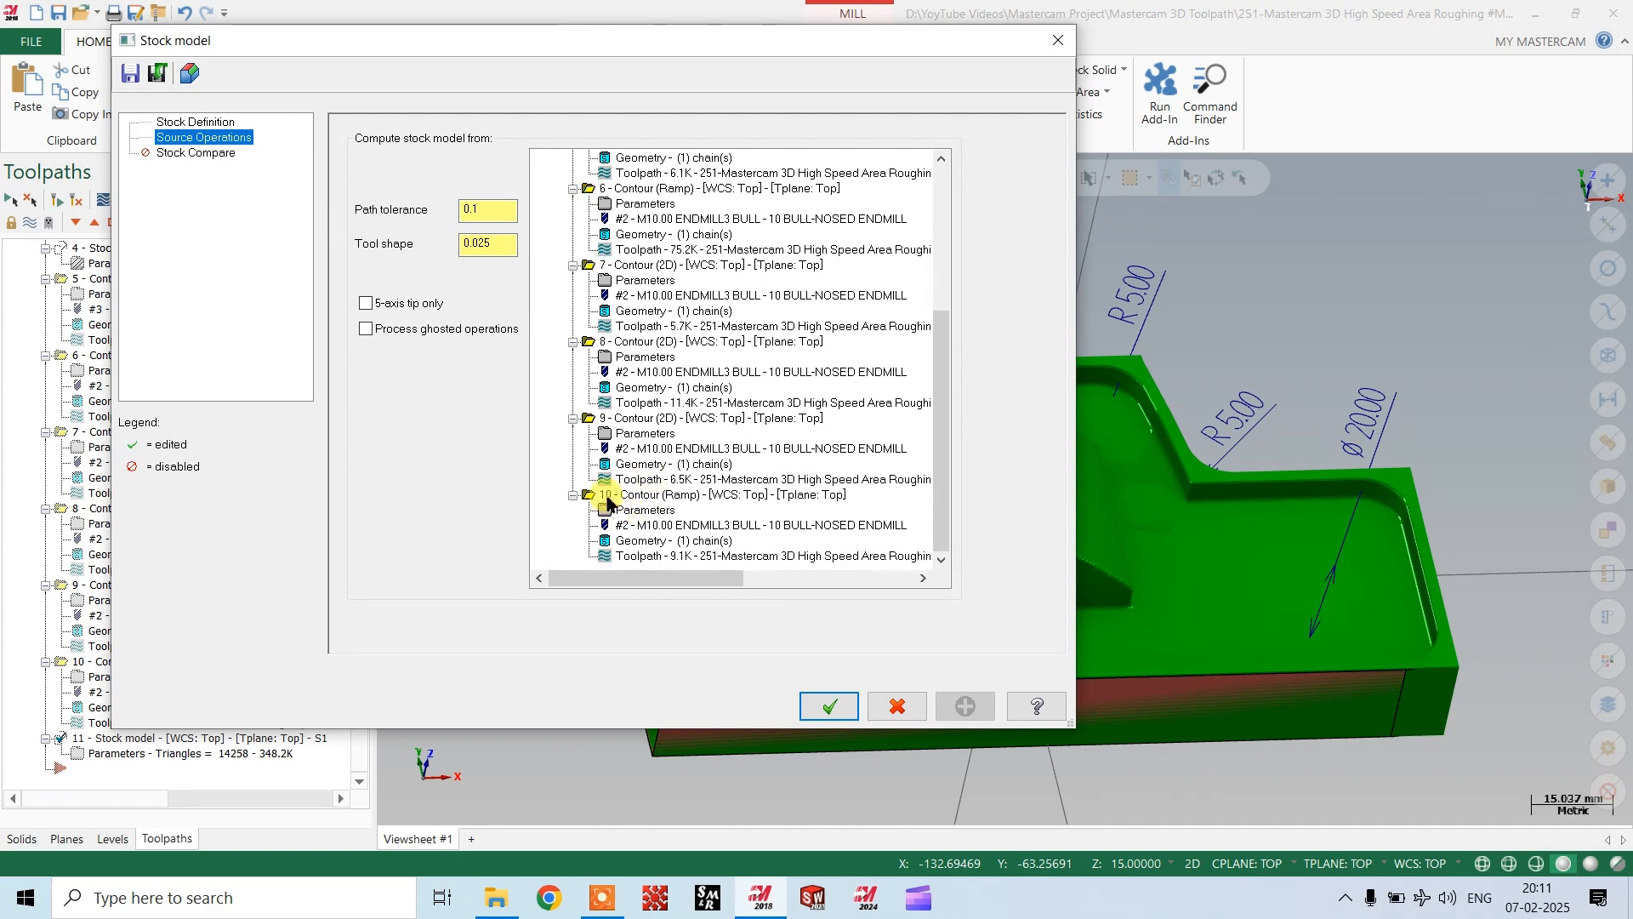
pyautogui.click(609, 498)
pyautogui.click(832, 706)
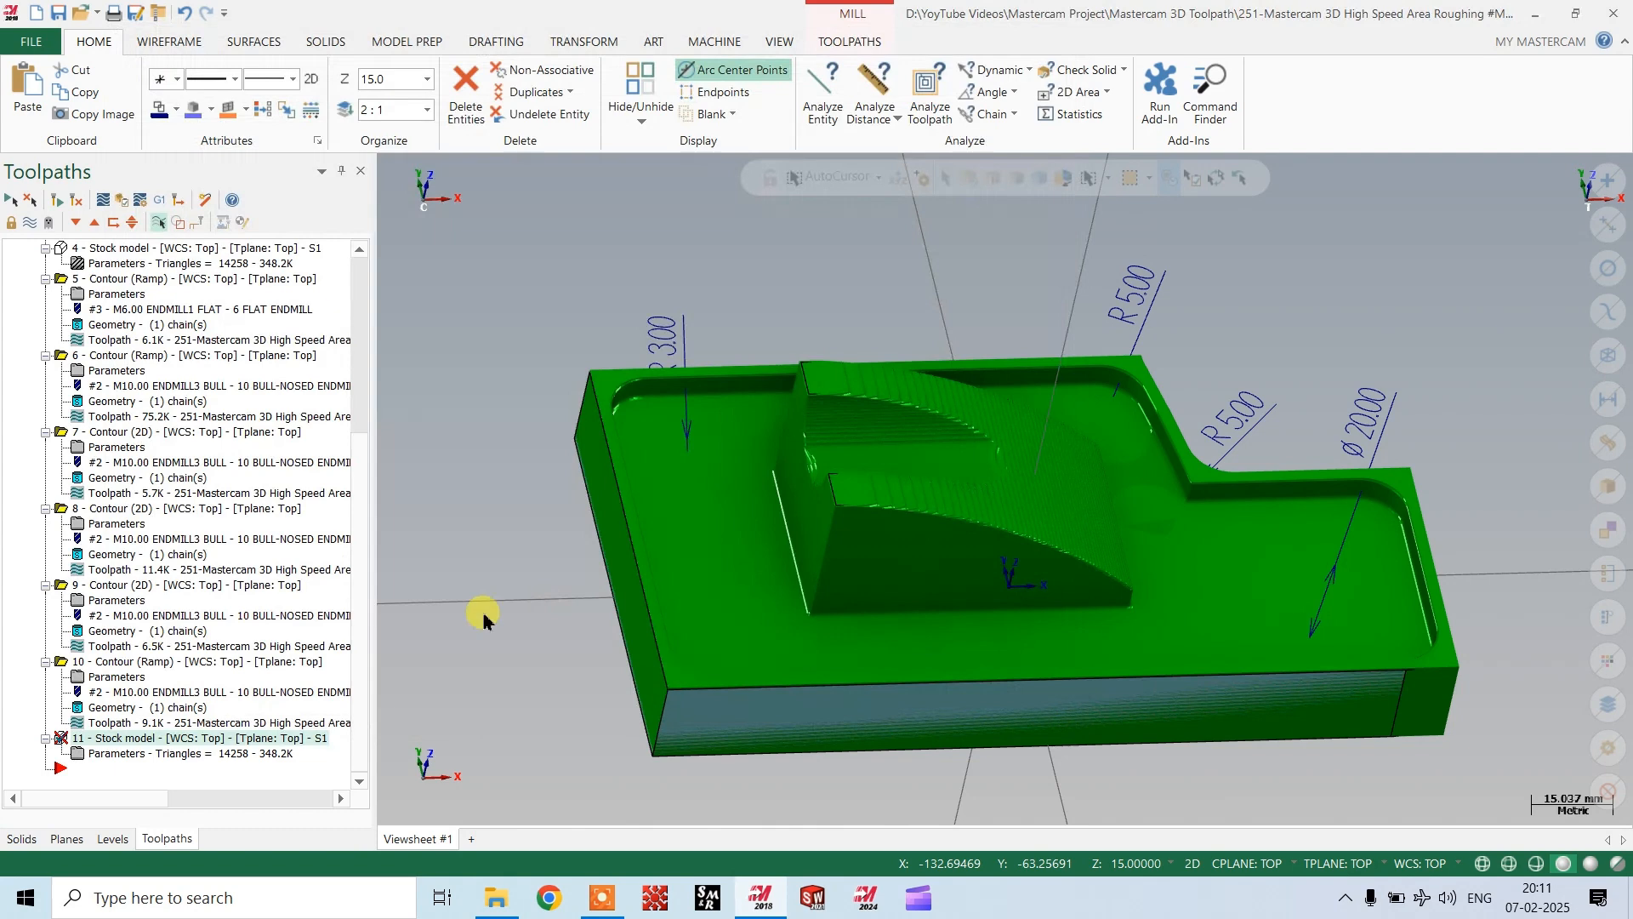
pyautogui.click(55, 203)
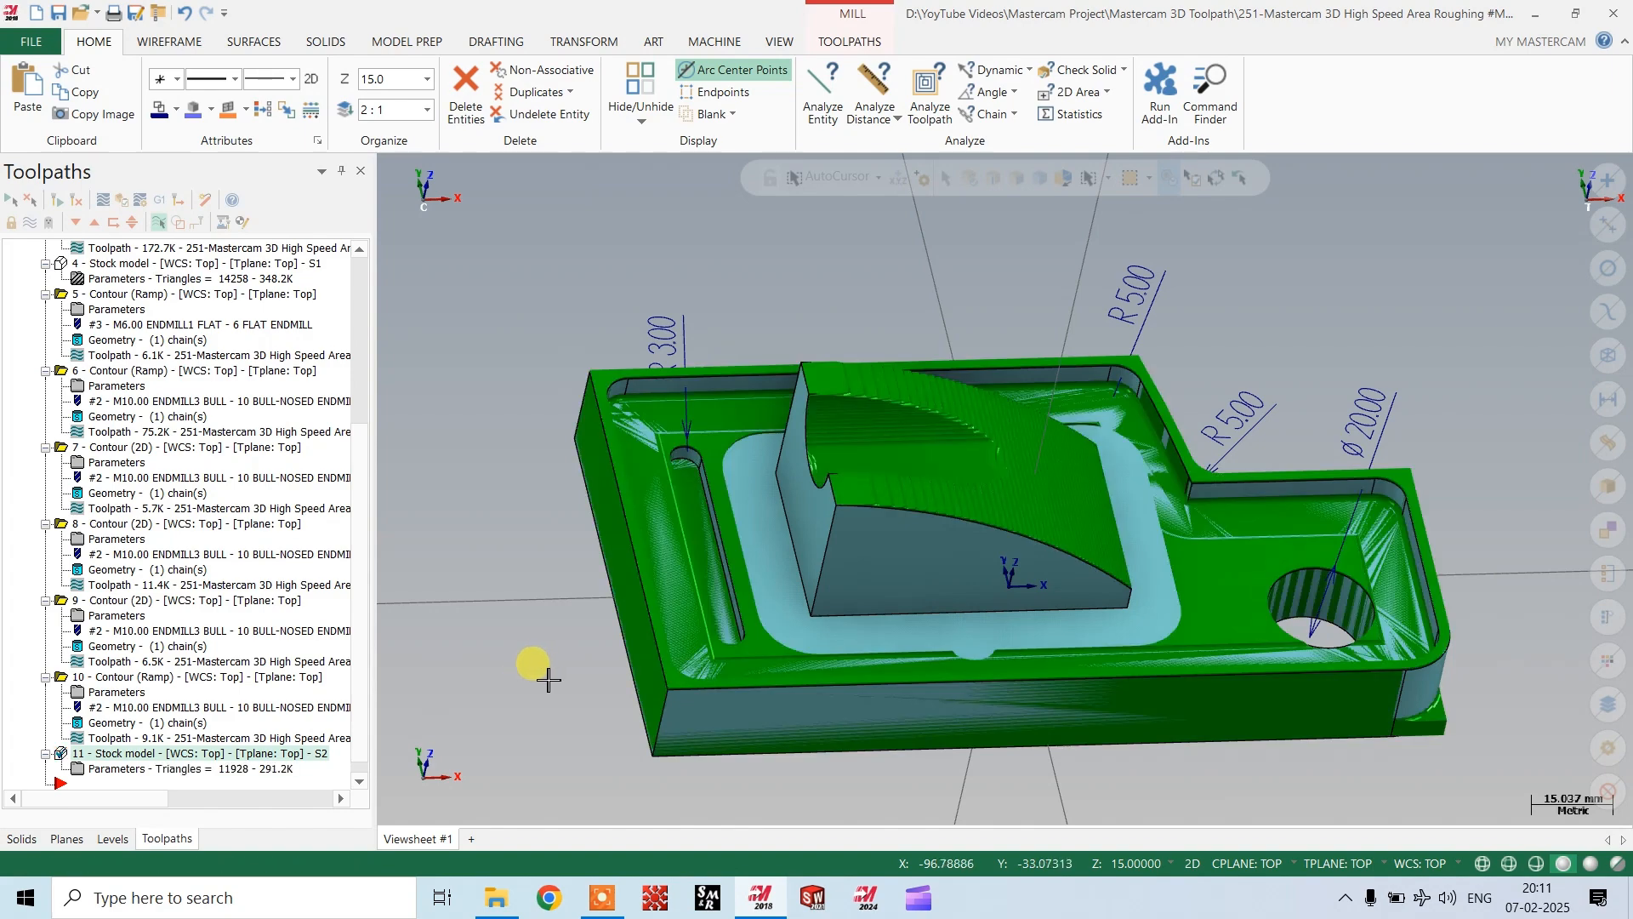
pyautogui.moveTo(722, 528)
pyautogui.mouseDown(button='middle')
pyautogui.moveTo(722, 644)
pyautogui.moveTo(723, 523)
pyautogui.moveTo(698, 486)
pyautogui.moveTo(719, 532)
pyautogui.mouseUp(button='middle')
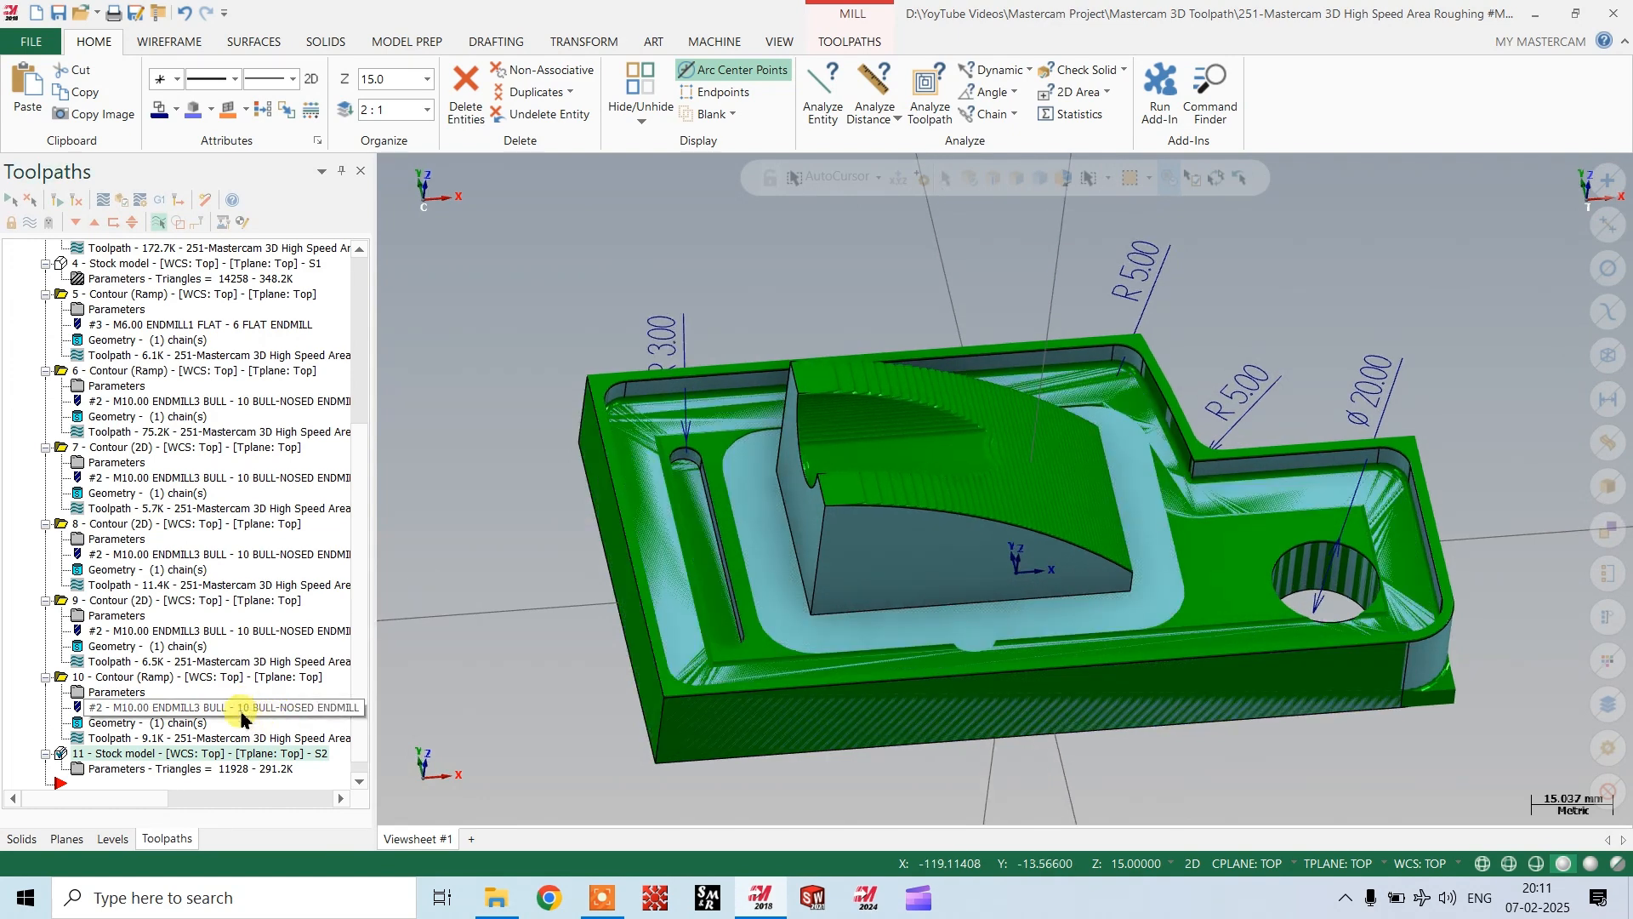
# Set the boss ramp contour's incremental depth to 0.0 by picking the boss's lower front corner, and regenerate the toolpath.
pyautogui.click(101, 679)
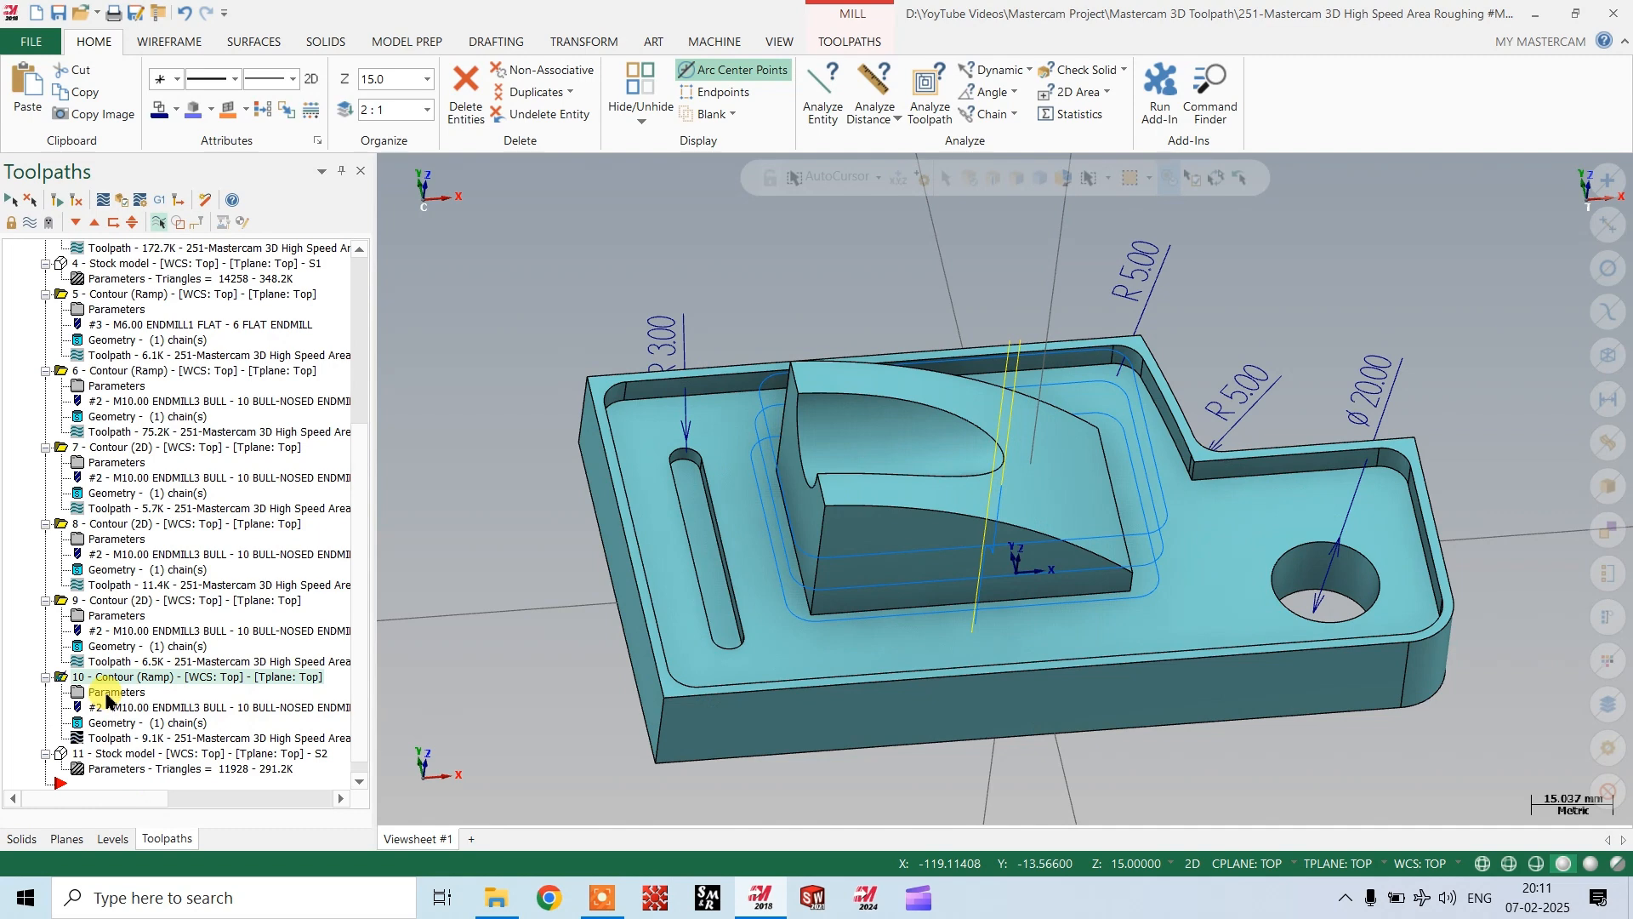
pyautogui.click(107, 695)
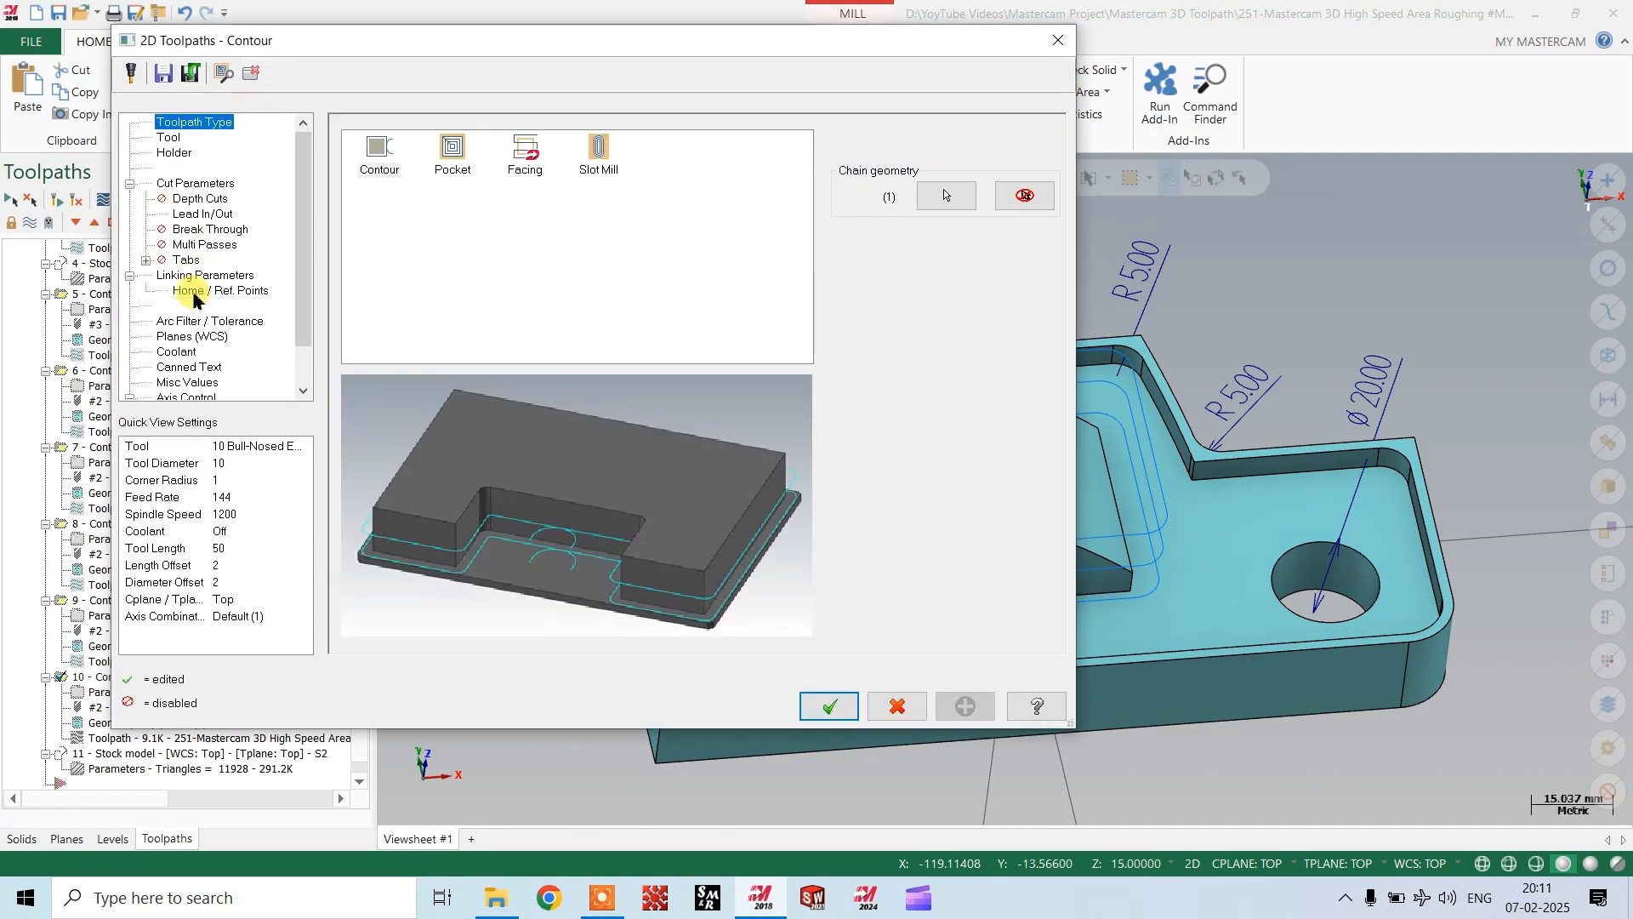
pyautogui.click(204, 274)
pyautogui.click(636, 546)
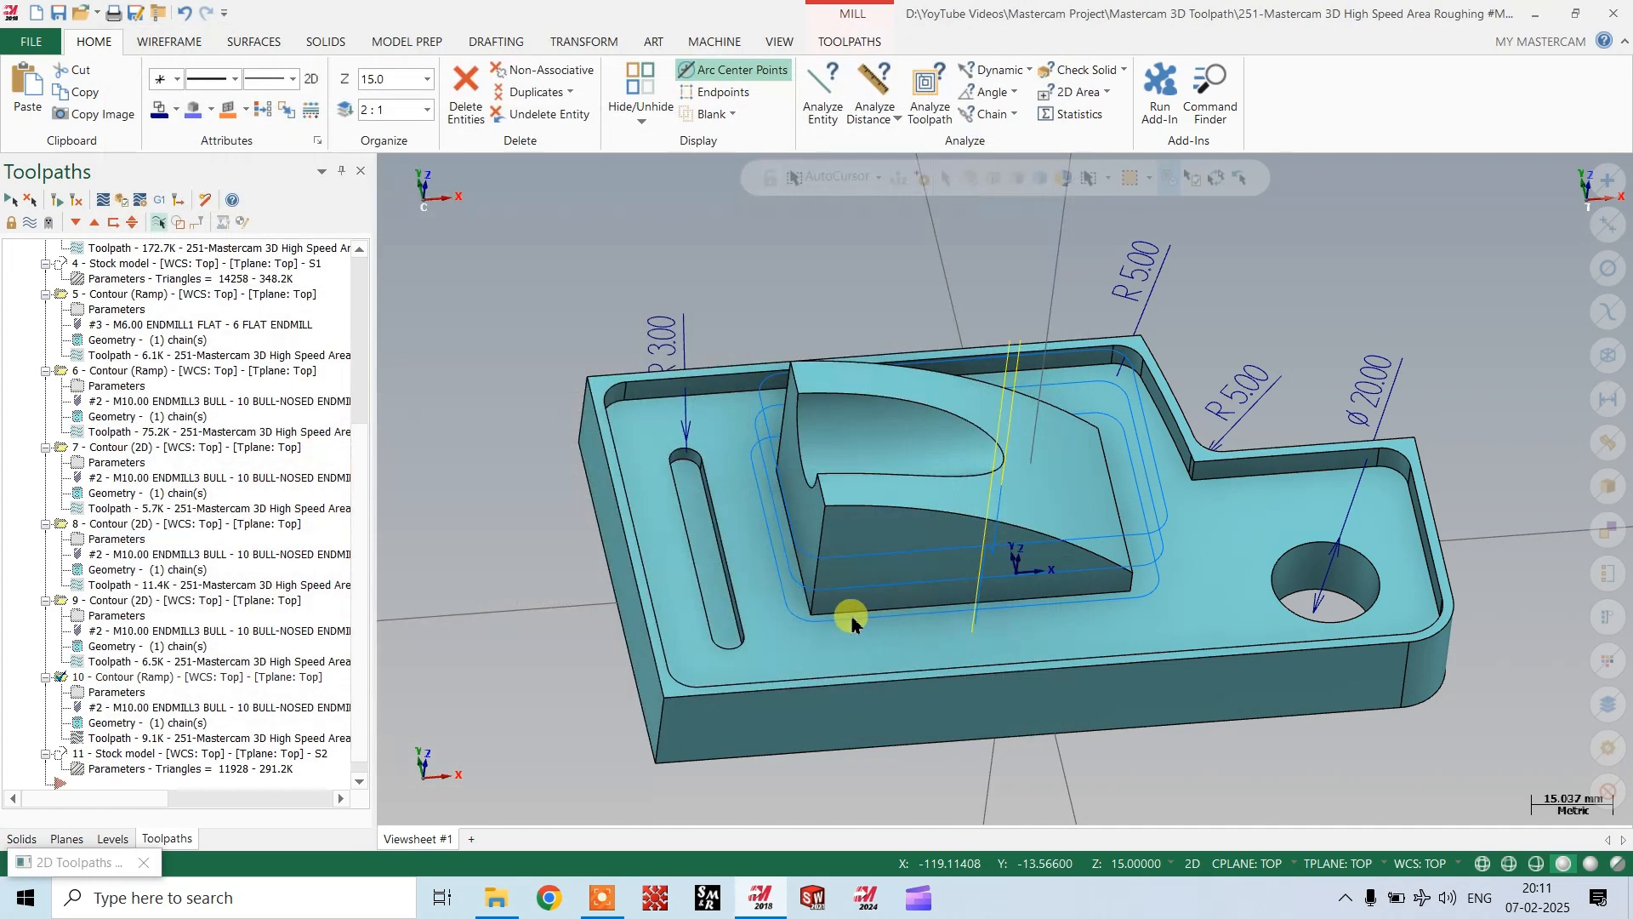
pyautogui.click(814, 616)
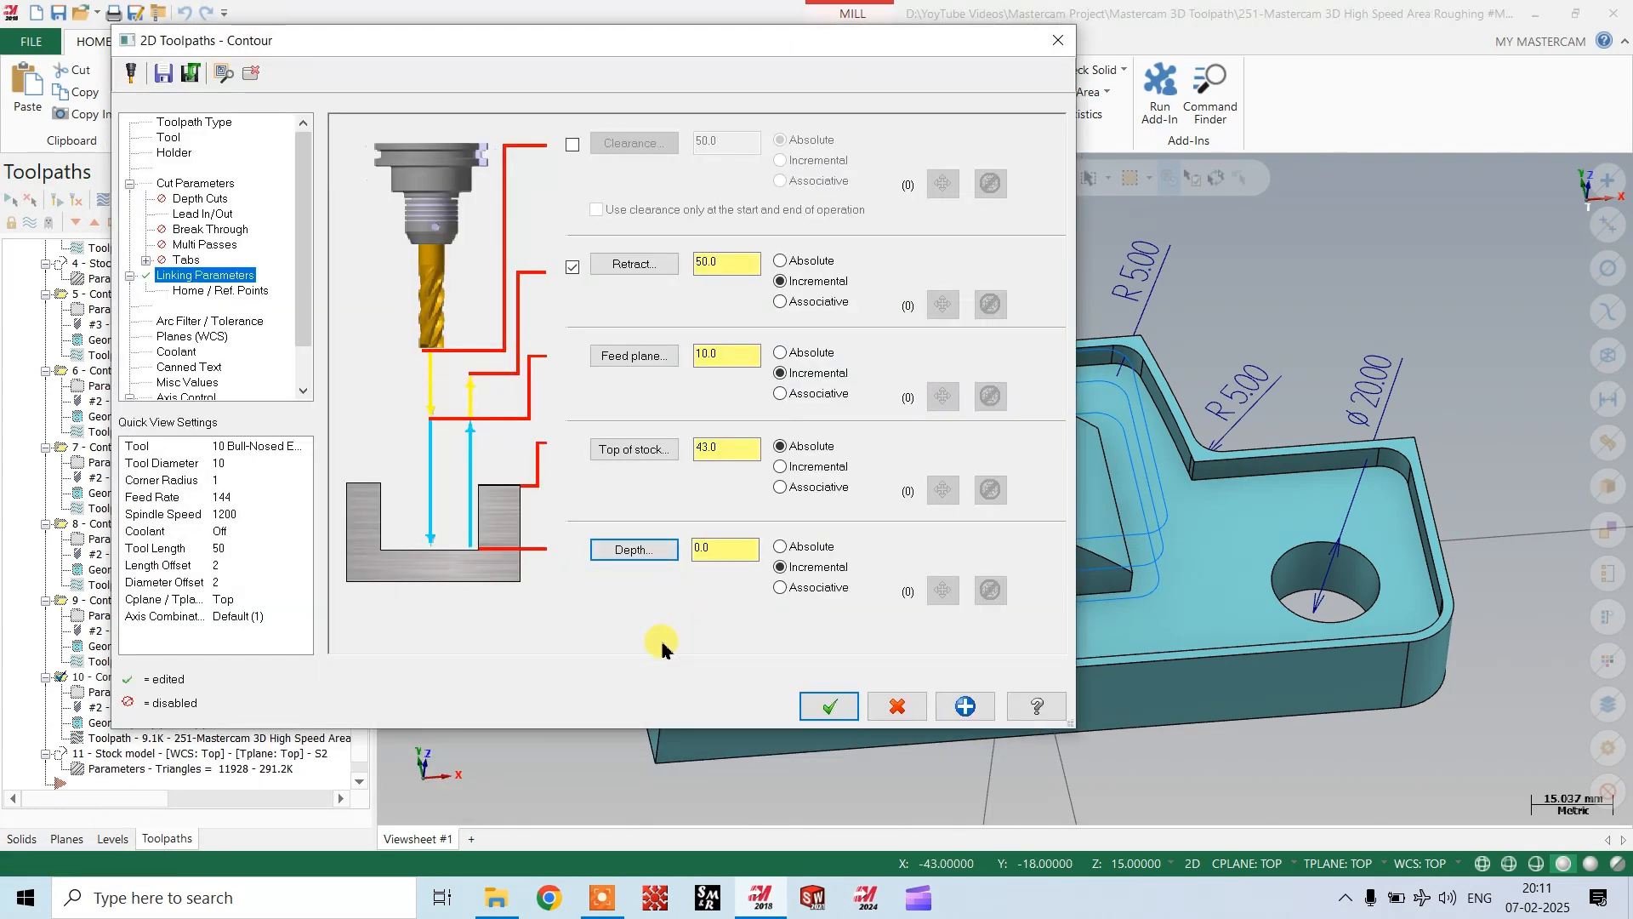
pyautogui.click(824, 708)
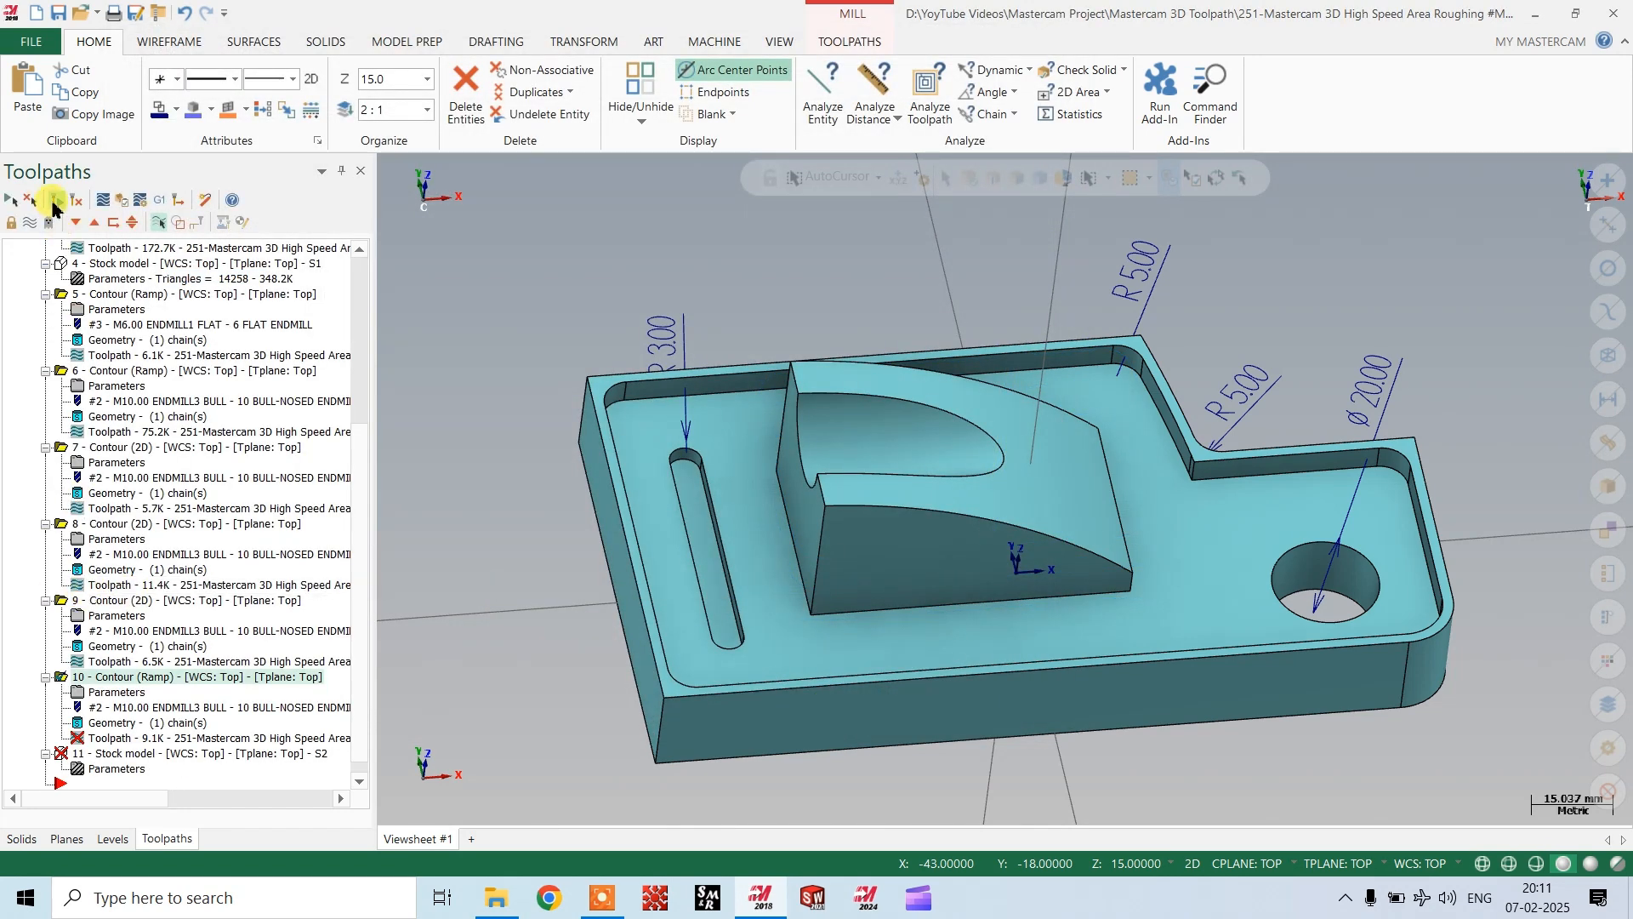
pyautogui.click(53, 206)
pyautogui.scroll(-1, 828, 540)
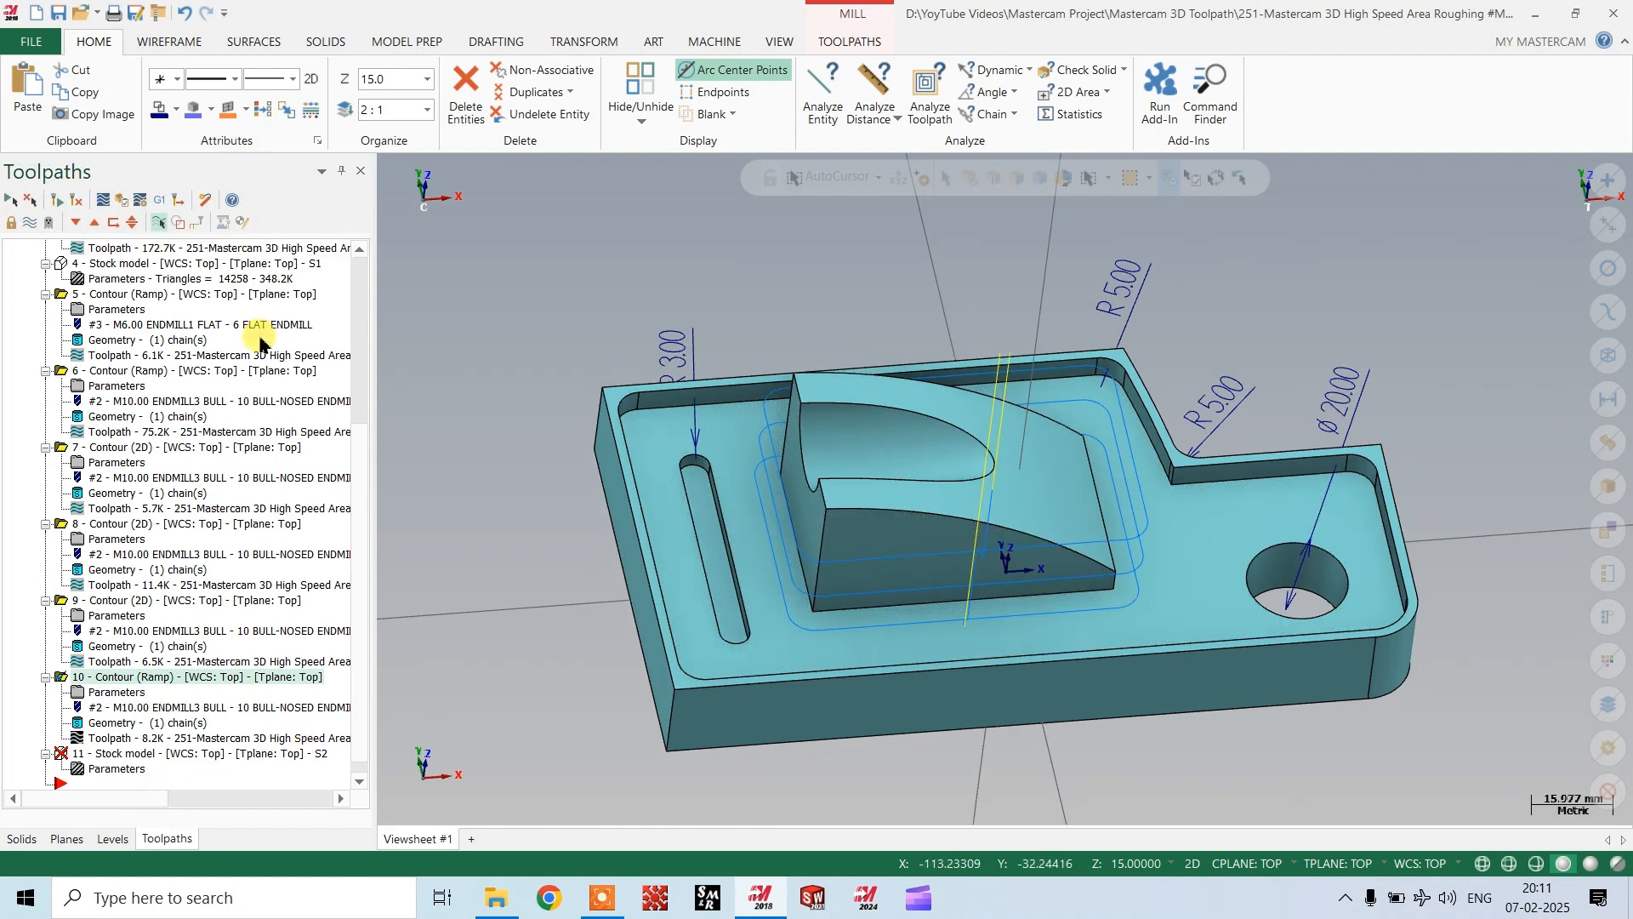
# Start a 2D Pocket toolpath and chain the pocket floor's outer boundary and the boss's base loop.
pyautogui.click(850, 41)
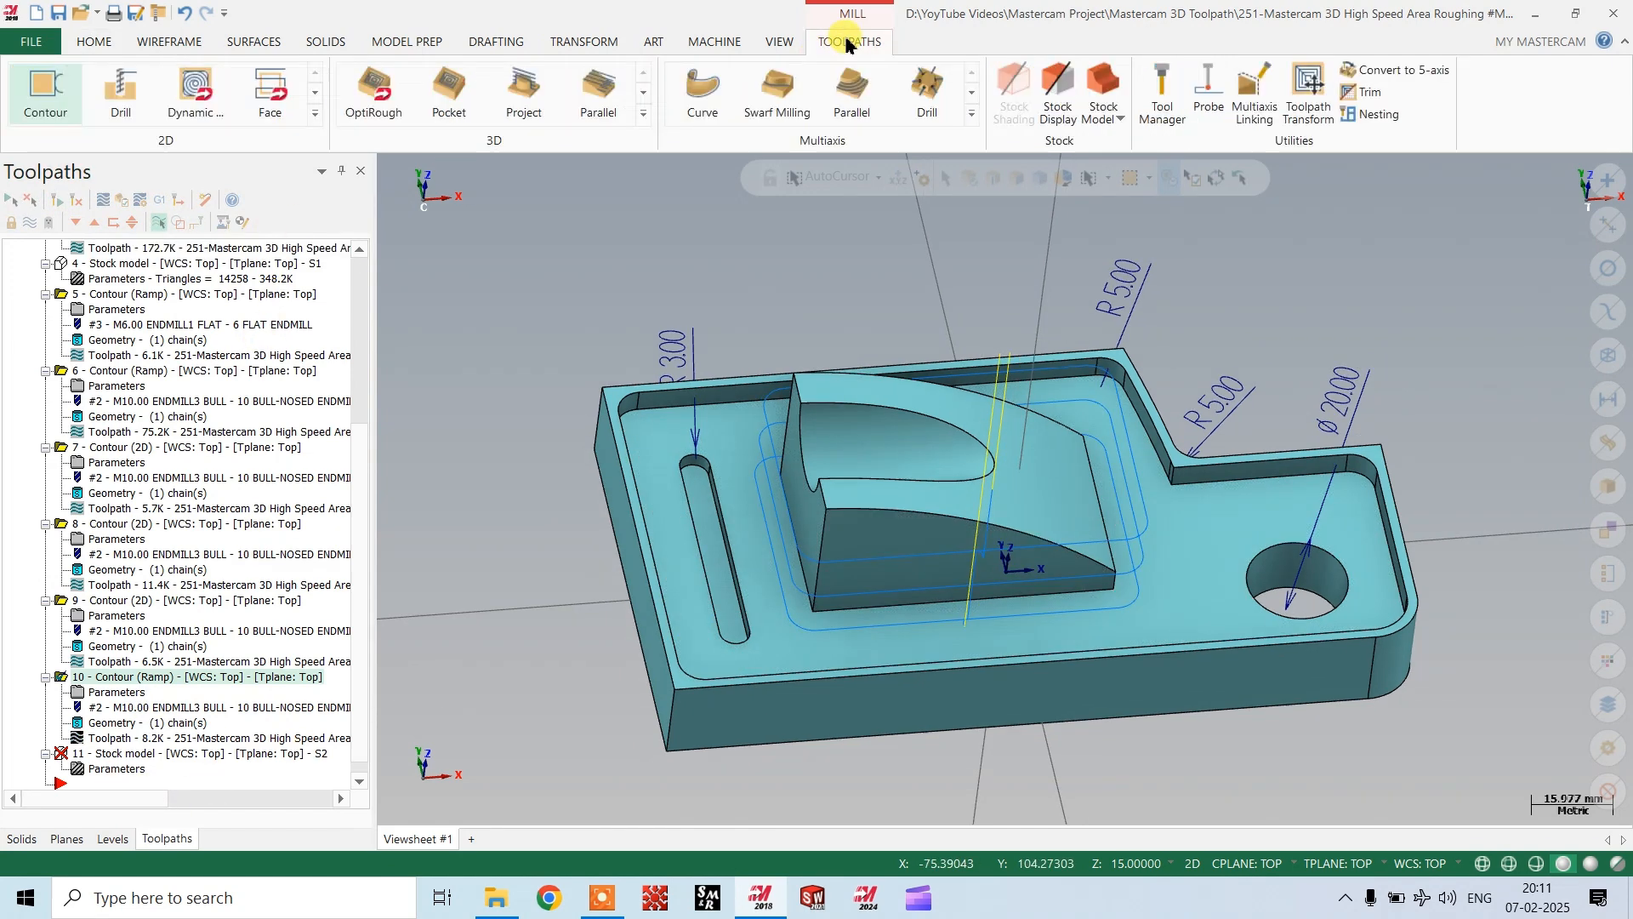
pyautogui.click(316, 114)
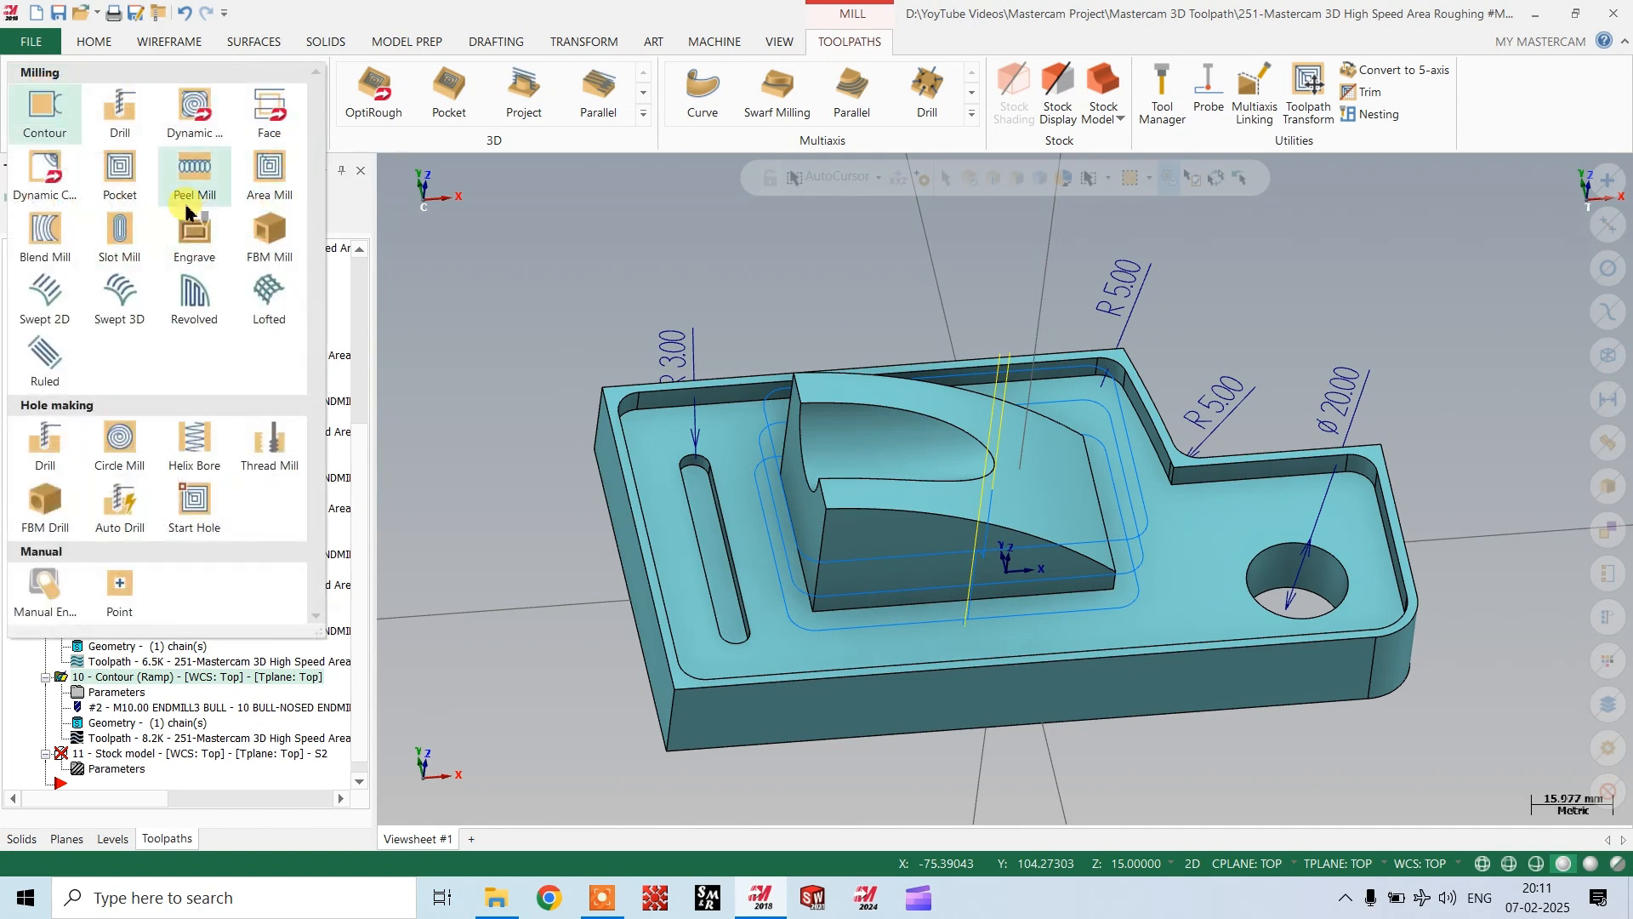
pyautogui.click(117, 173)
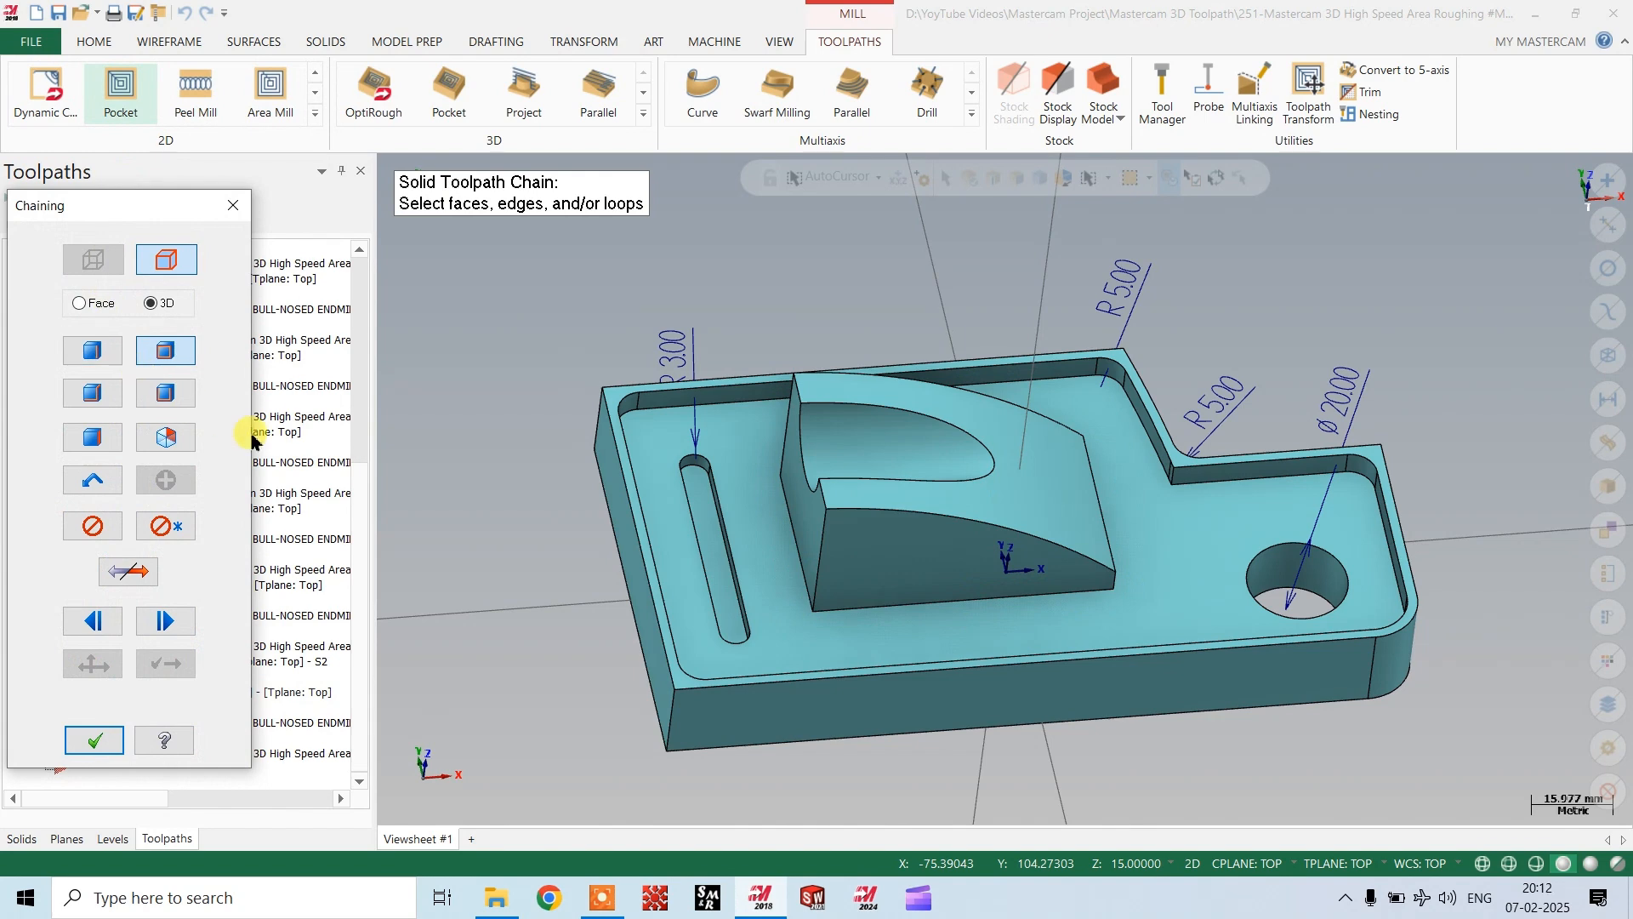
pyautogui.click(749, 405)
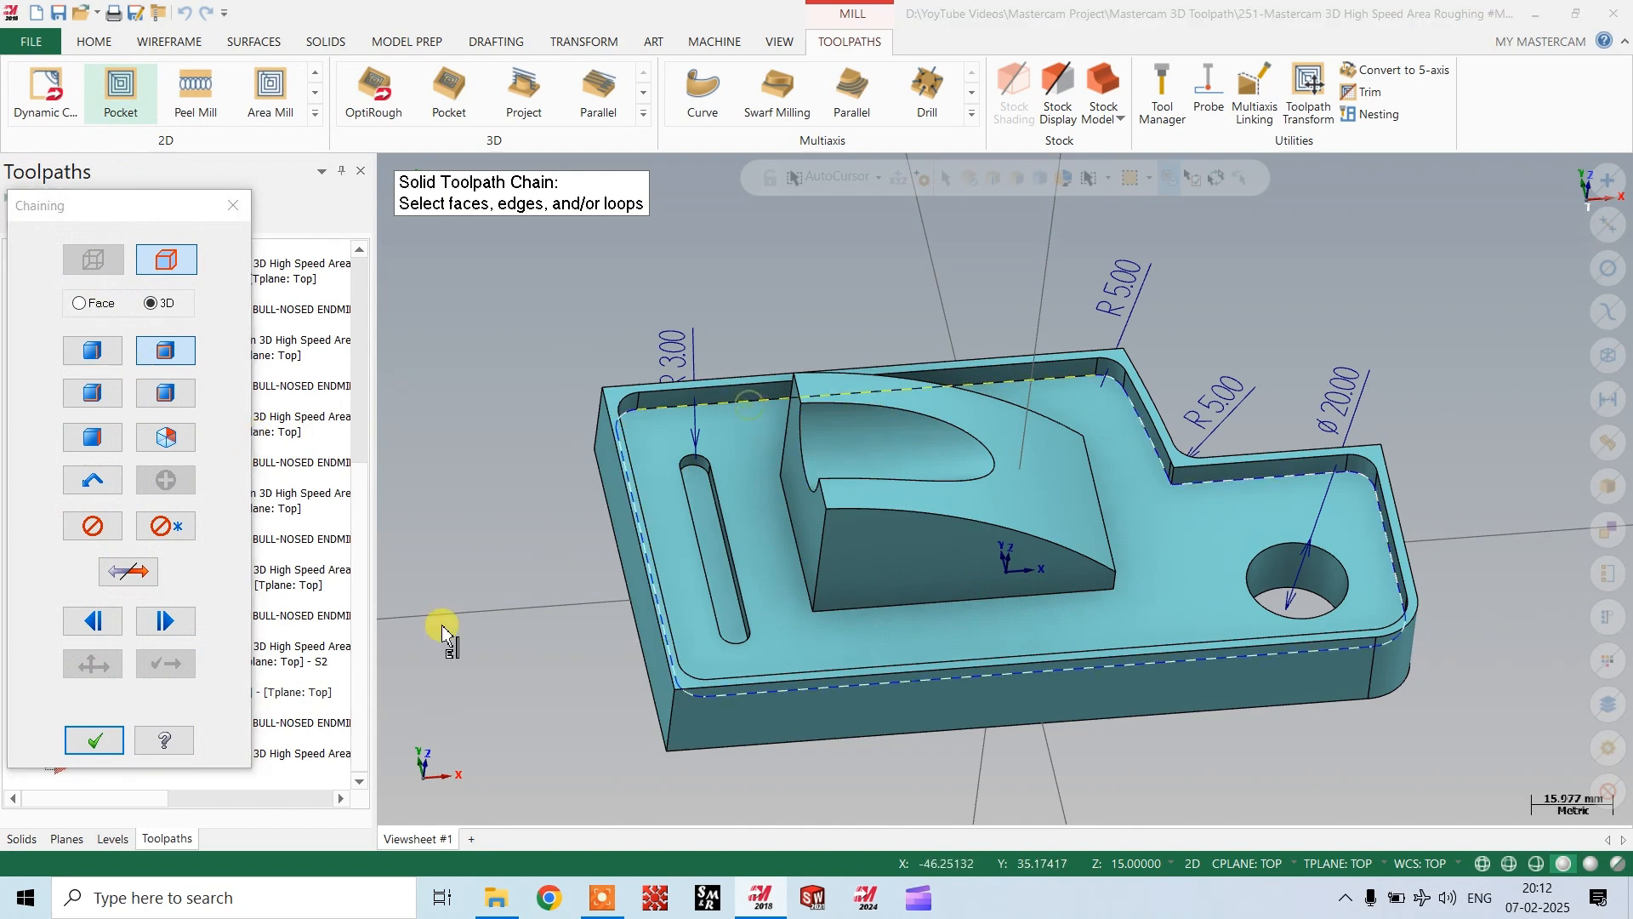
pyautogui.click(99, 280)
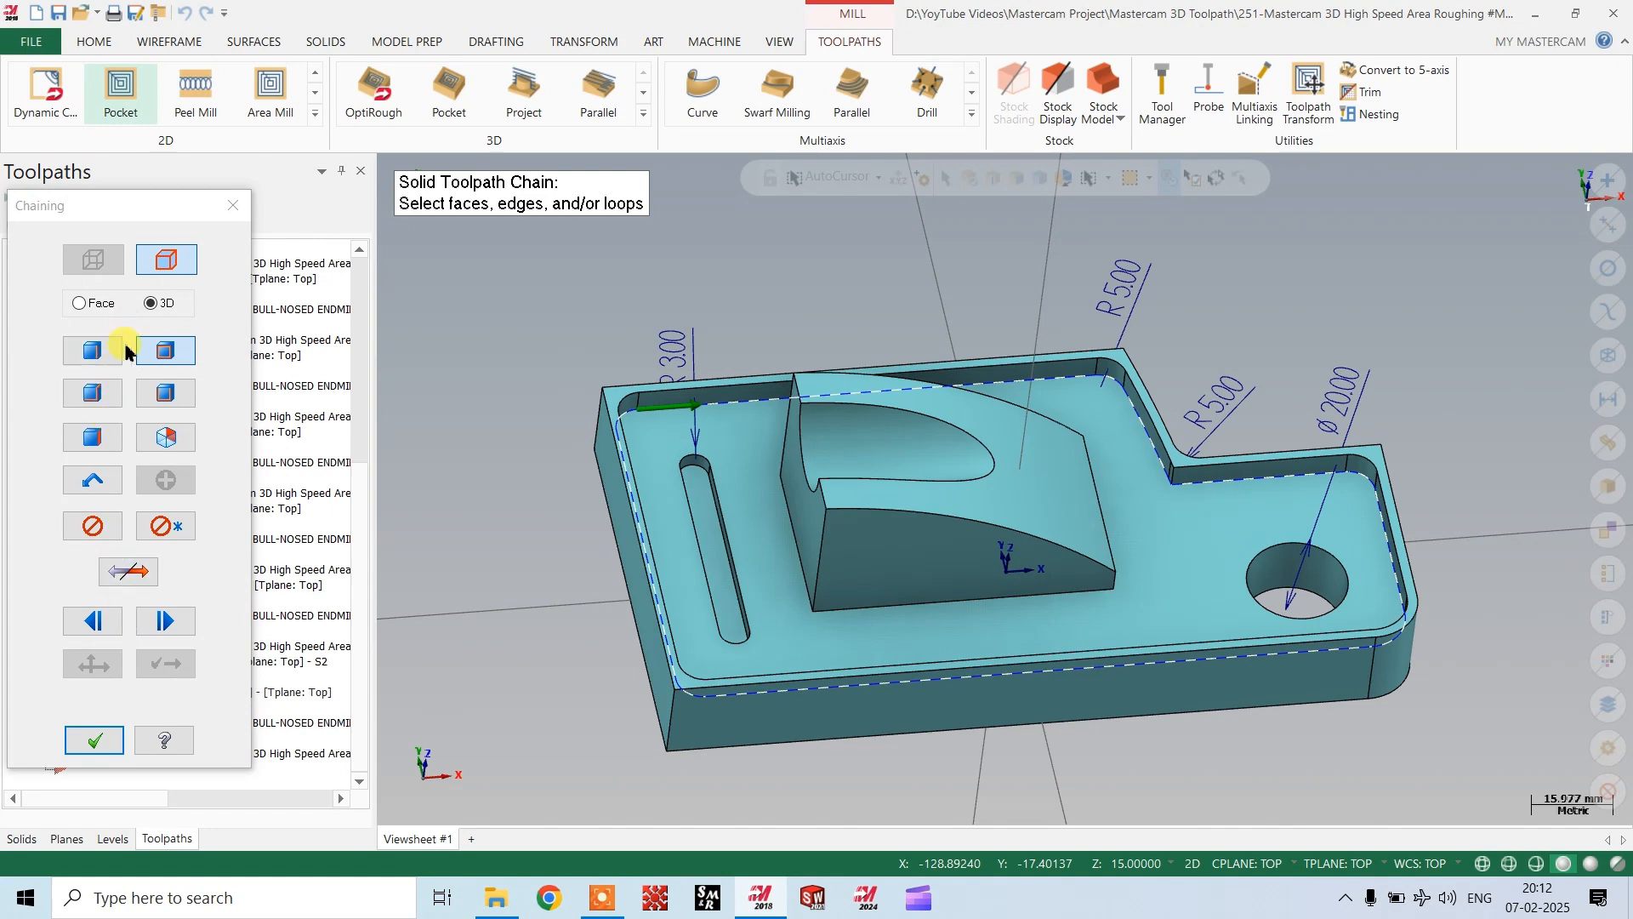
pyautogui.click(886, 609)
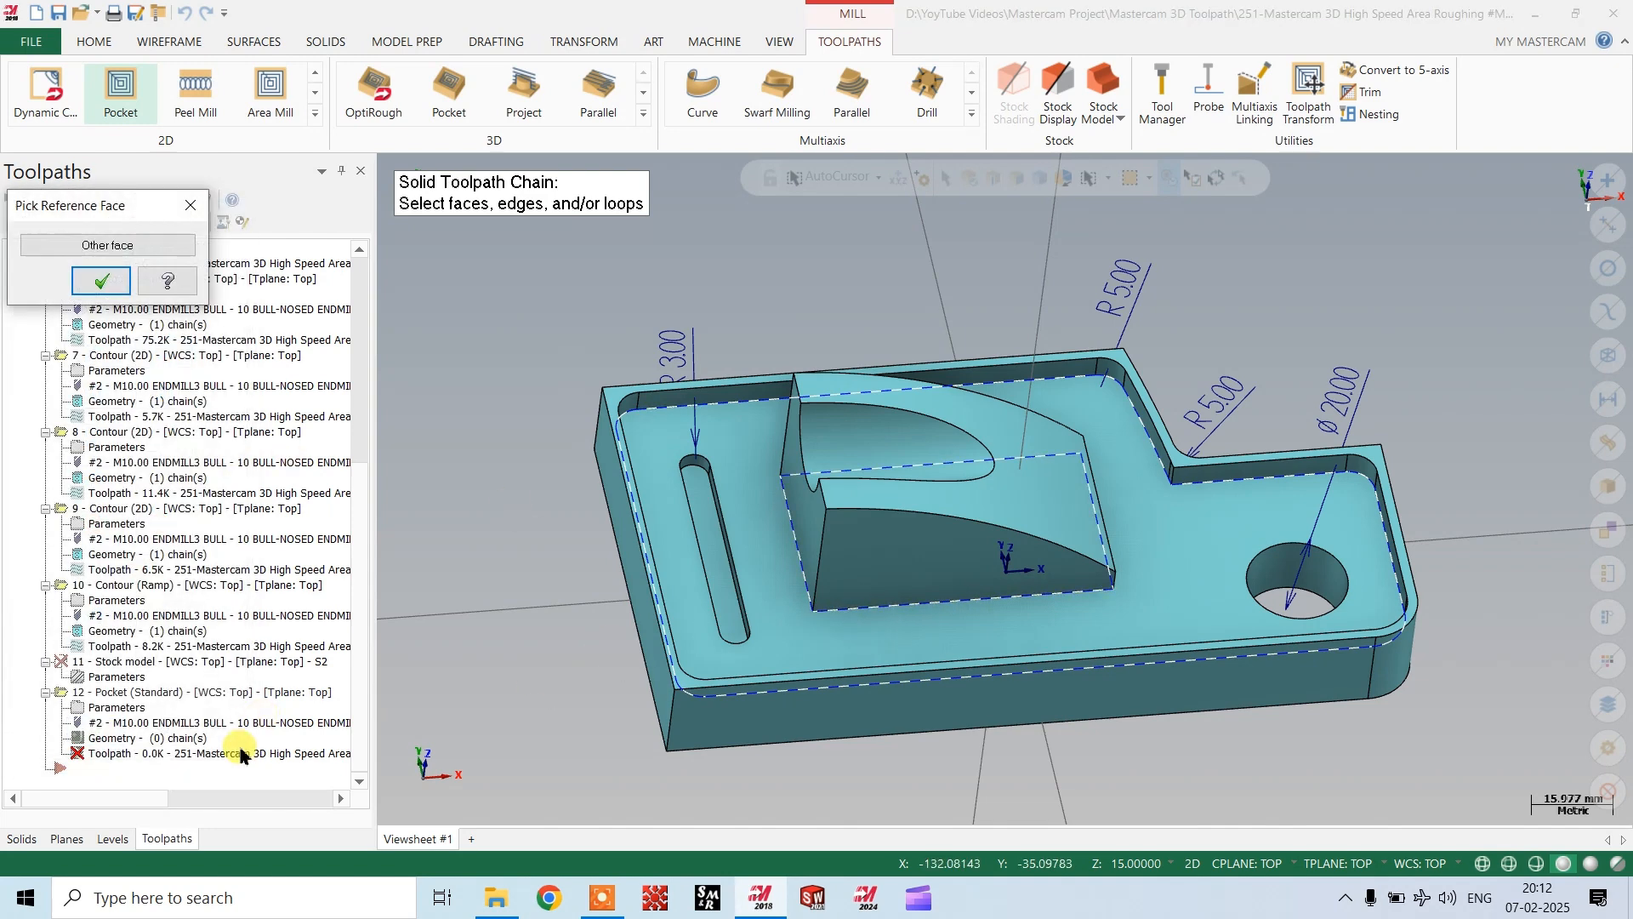
pyautogui.click(100, 280)
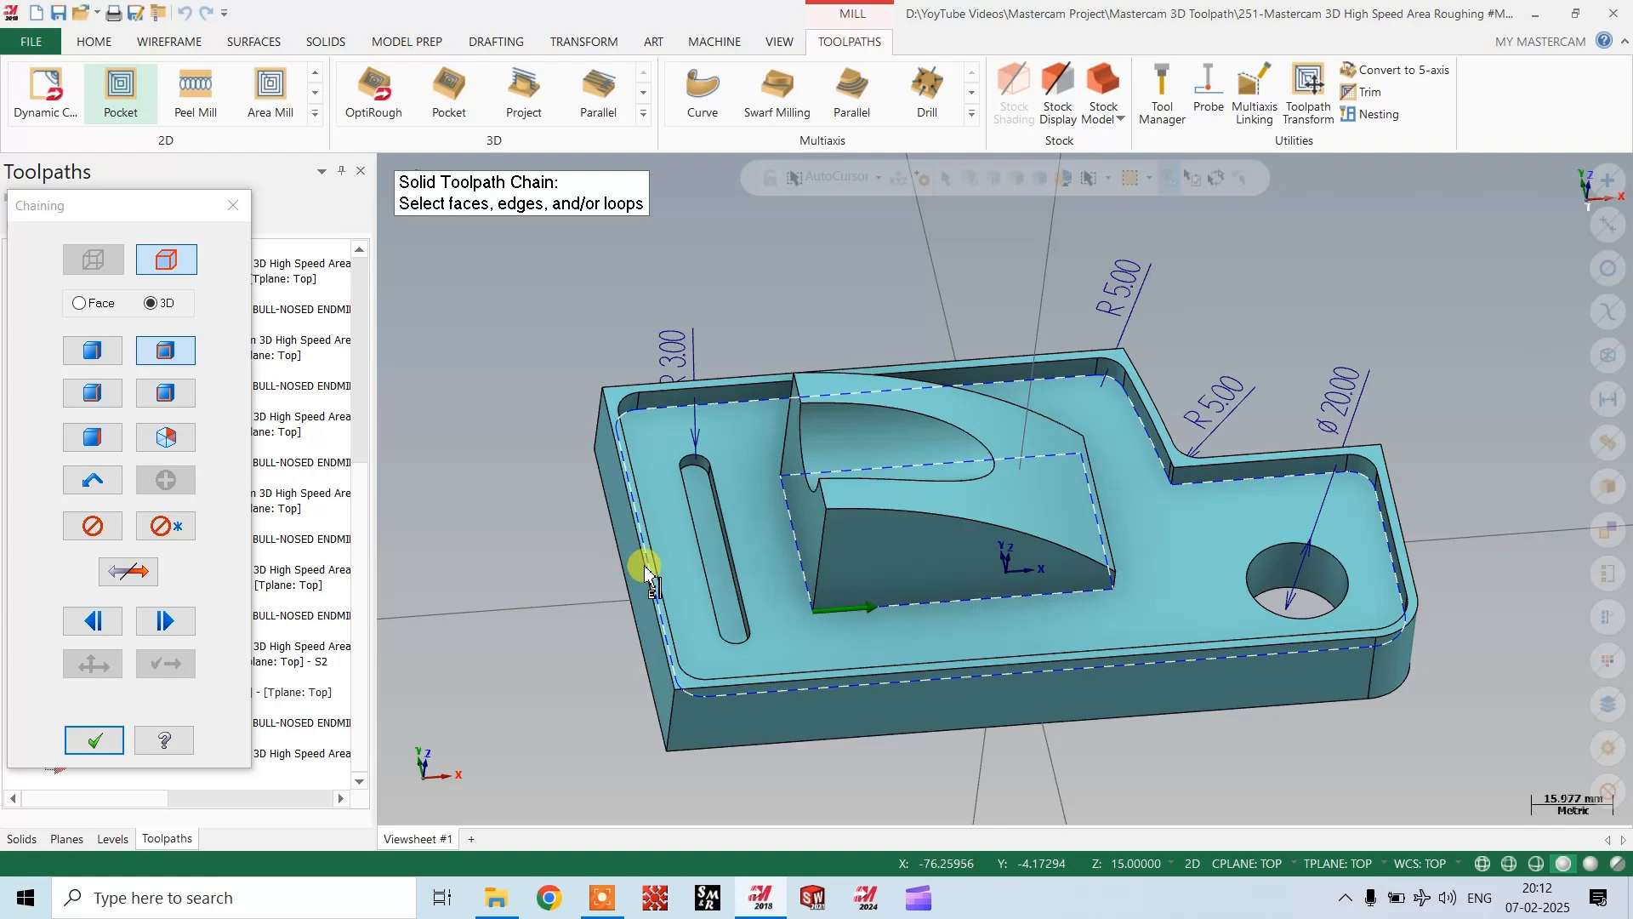
pyautogui.click(92, 740)
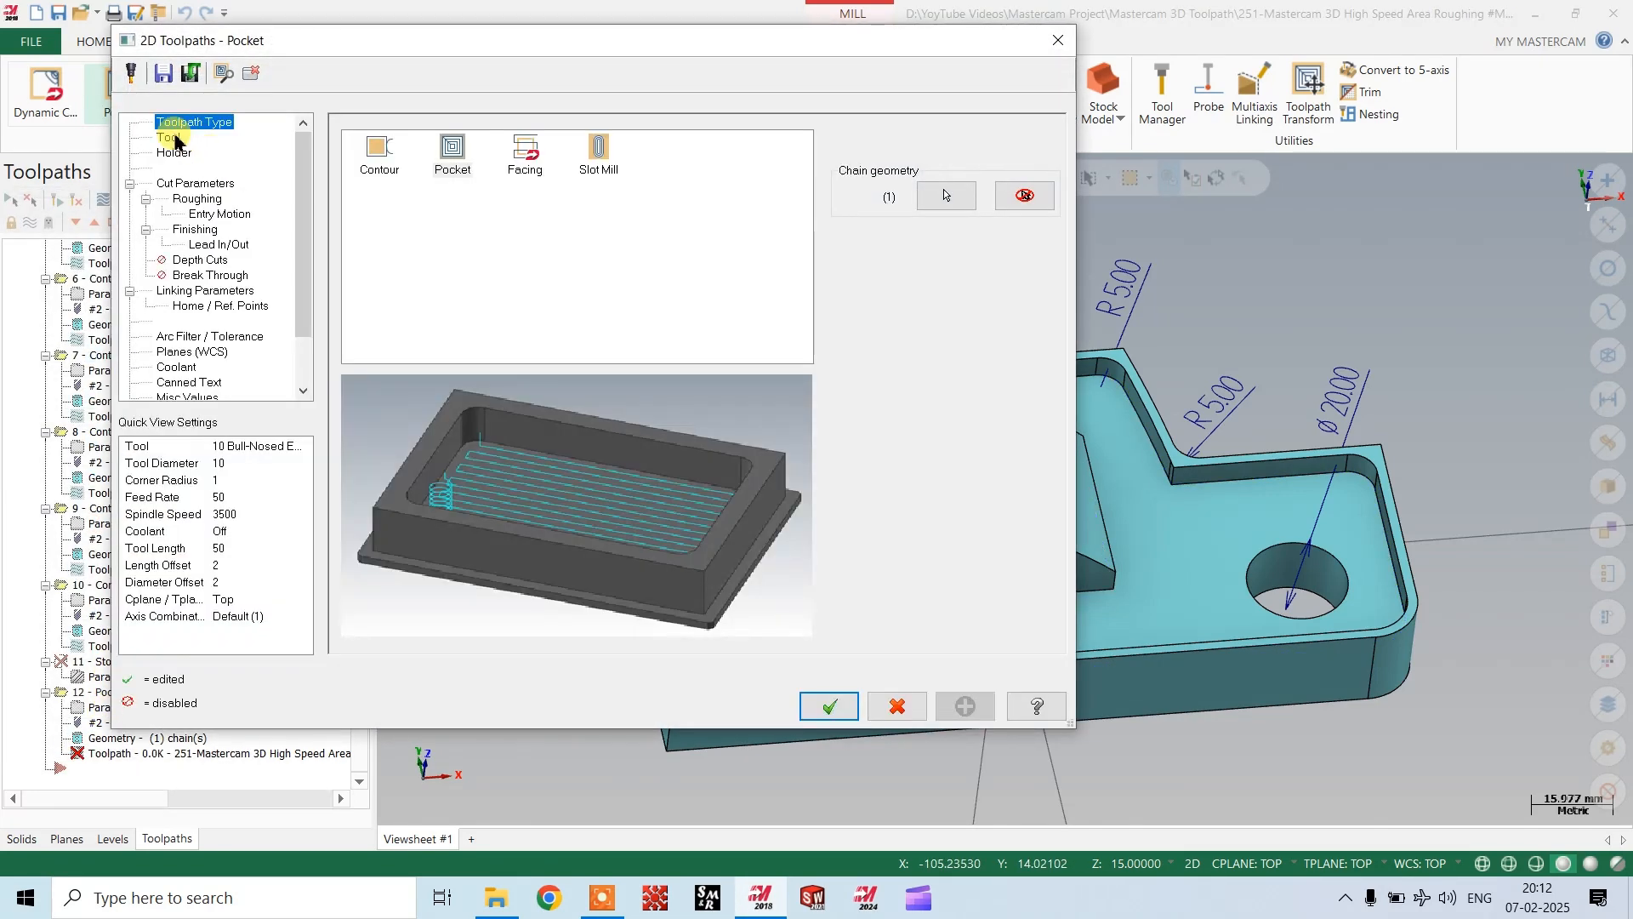
# Create a 10 mm flat end mill as tool 4 for the pocket toolpath and assign it holder B2C3-0020.
pyautogui.click(174, 139)
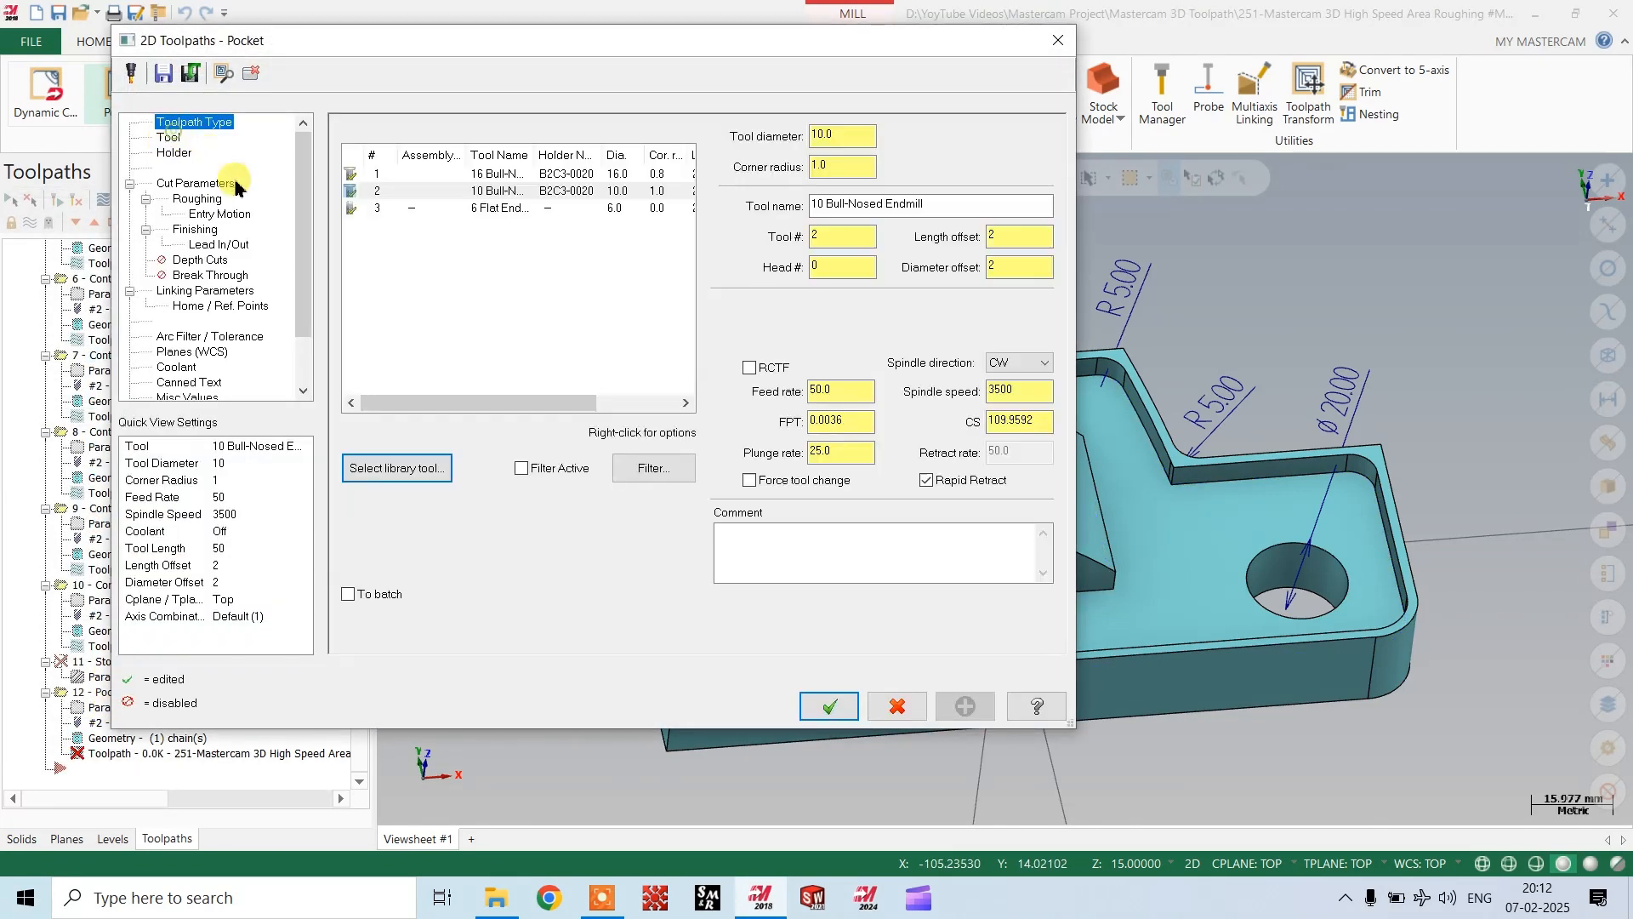
pyautogui.click(496, 192)
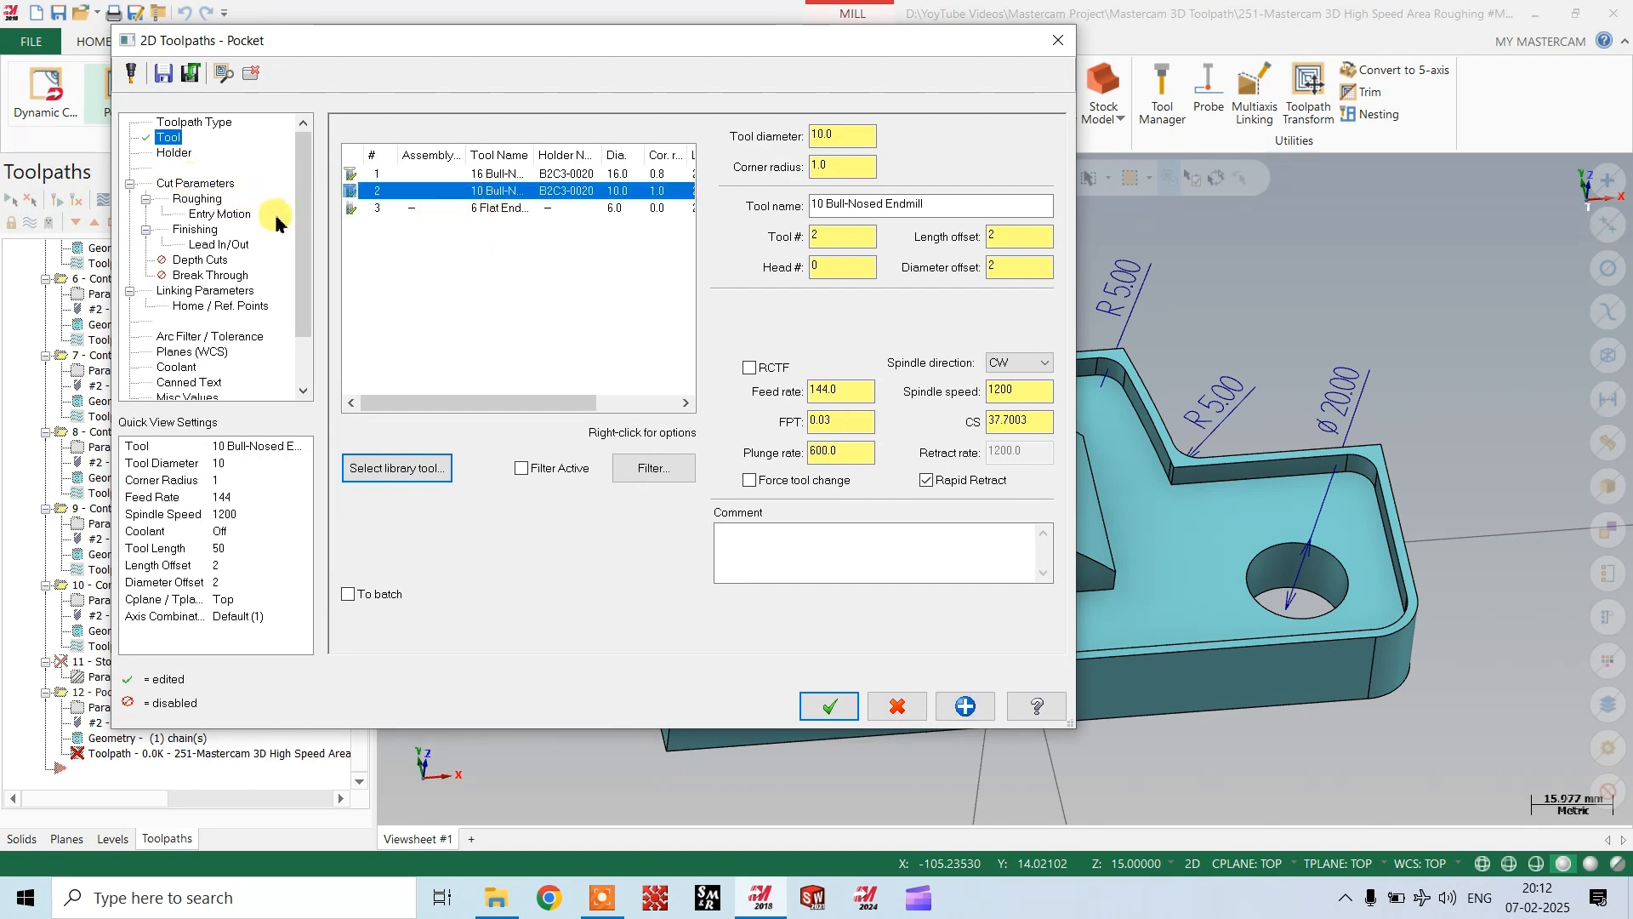
pyautogui.rightClick(450, 264)
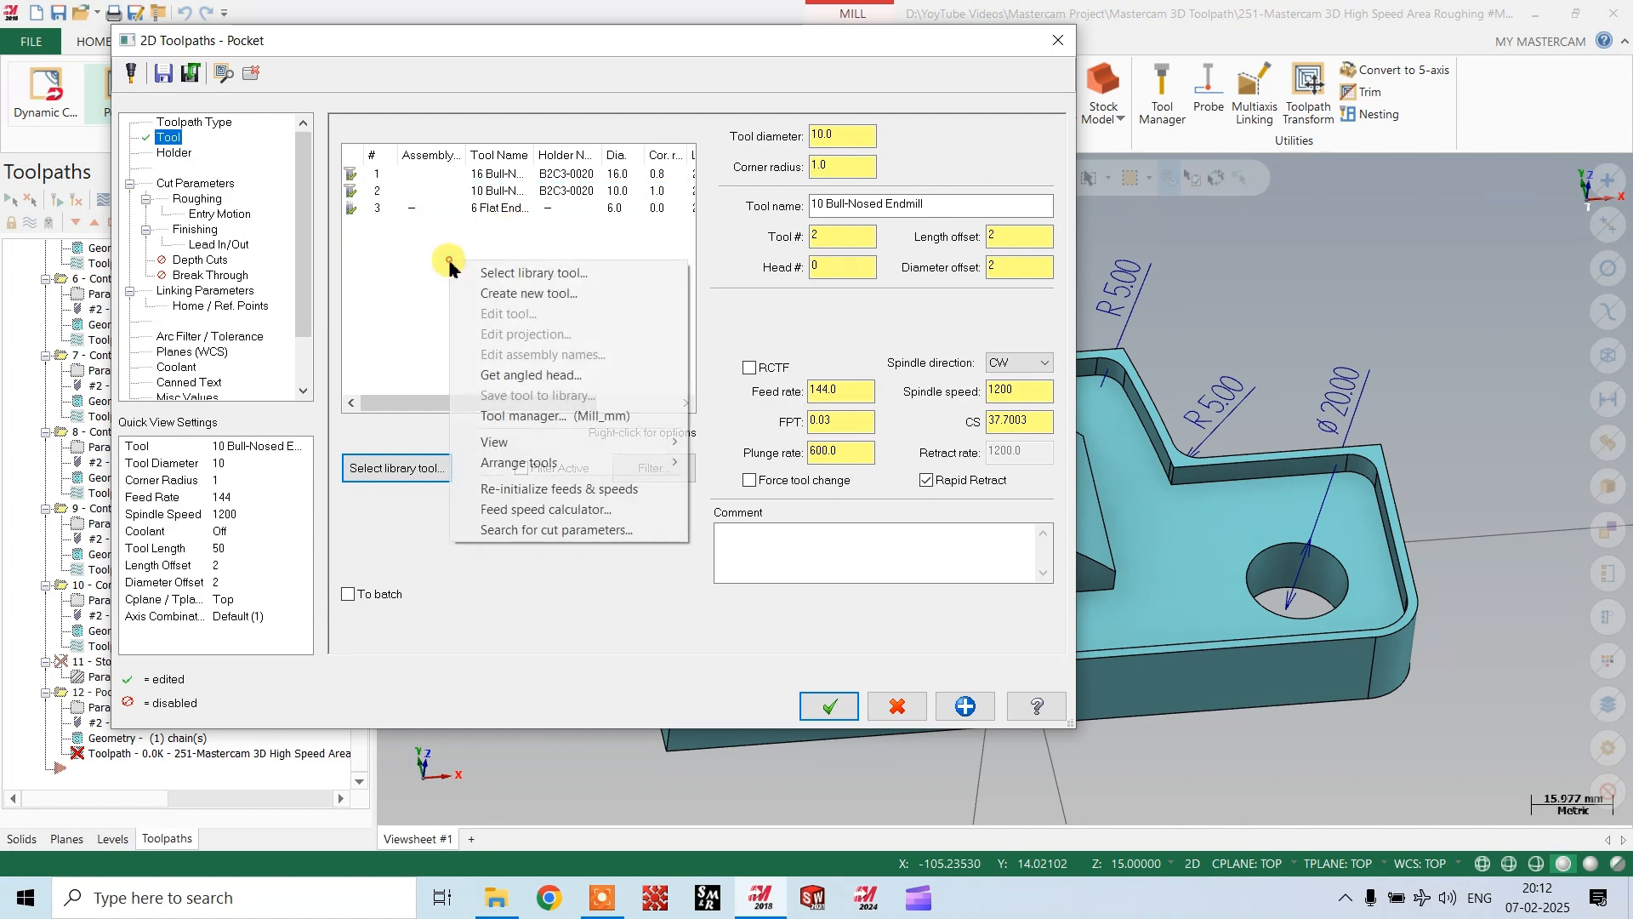
pyautogui.click(514, 295)
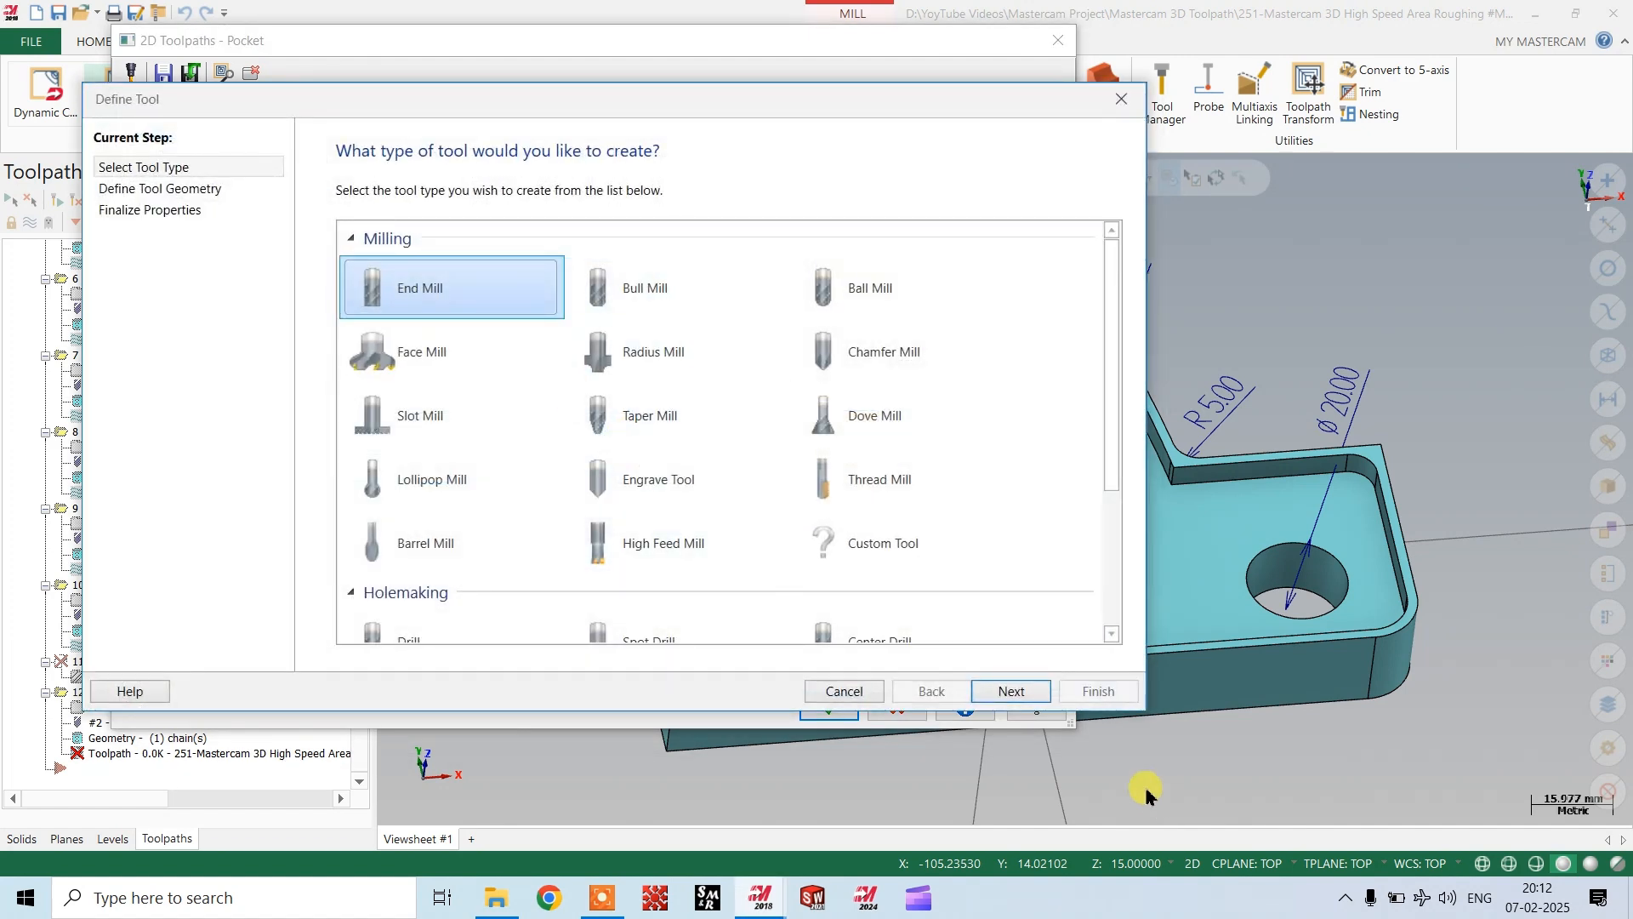
pyautogui.click(997, 691)
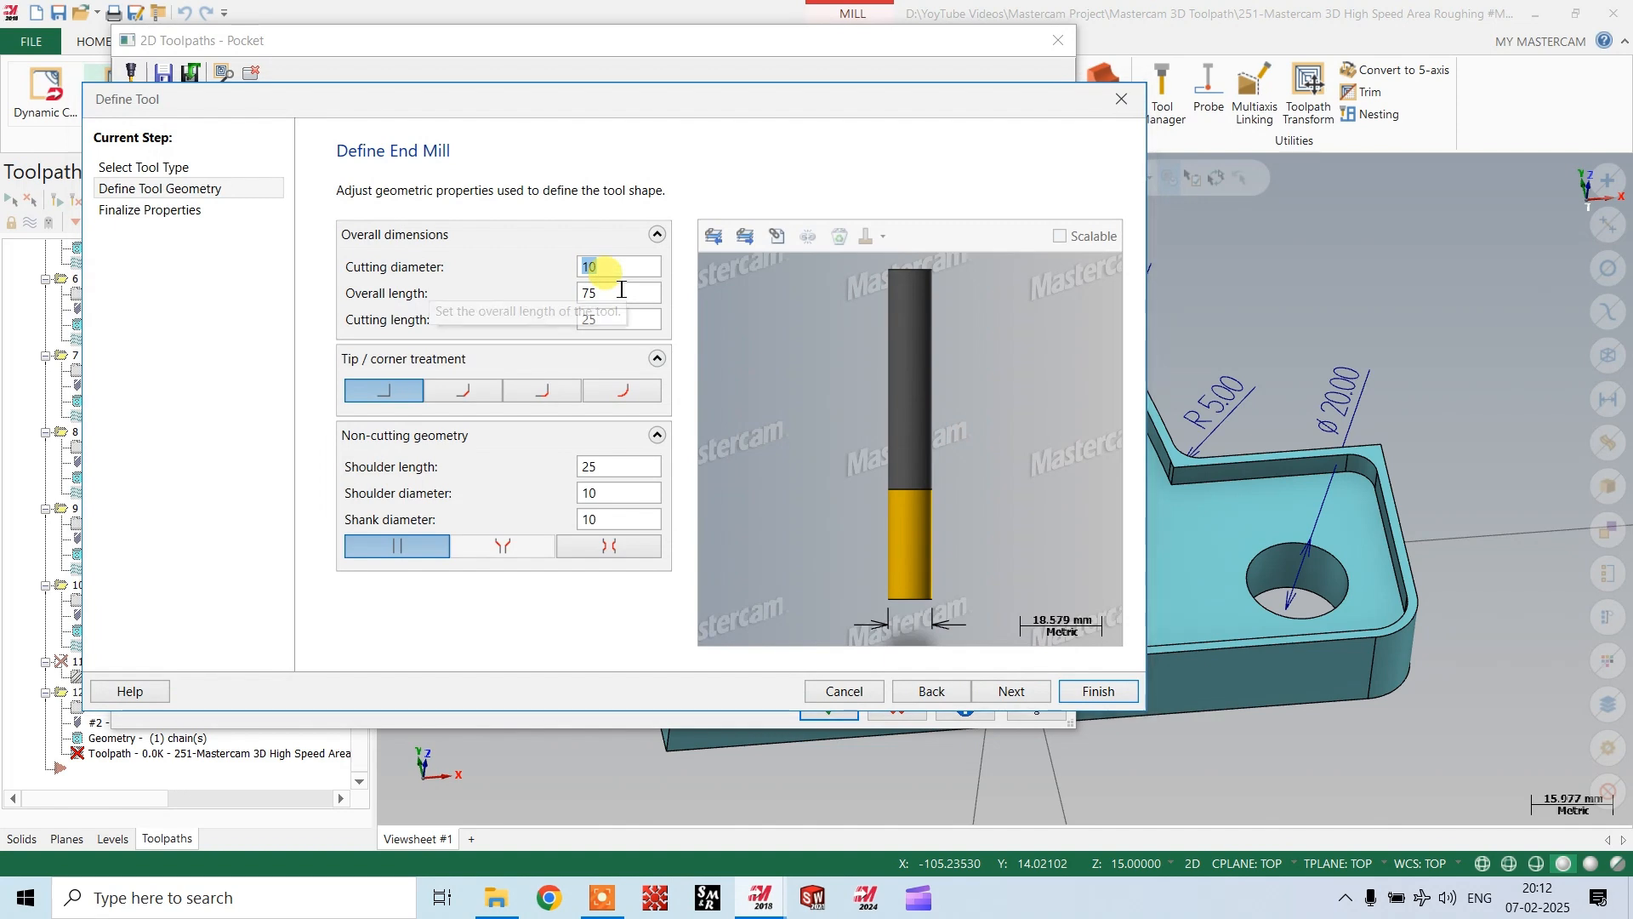
pyautogui.click(1020, 693)
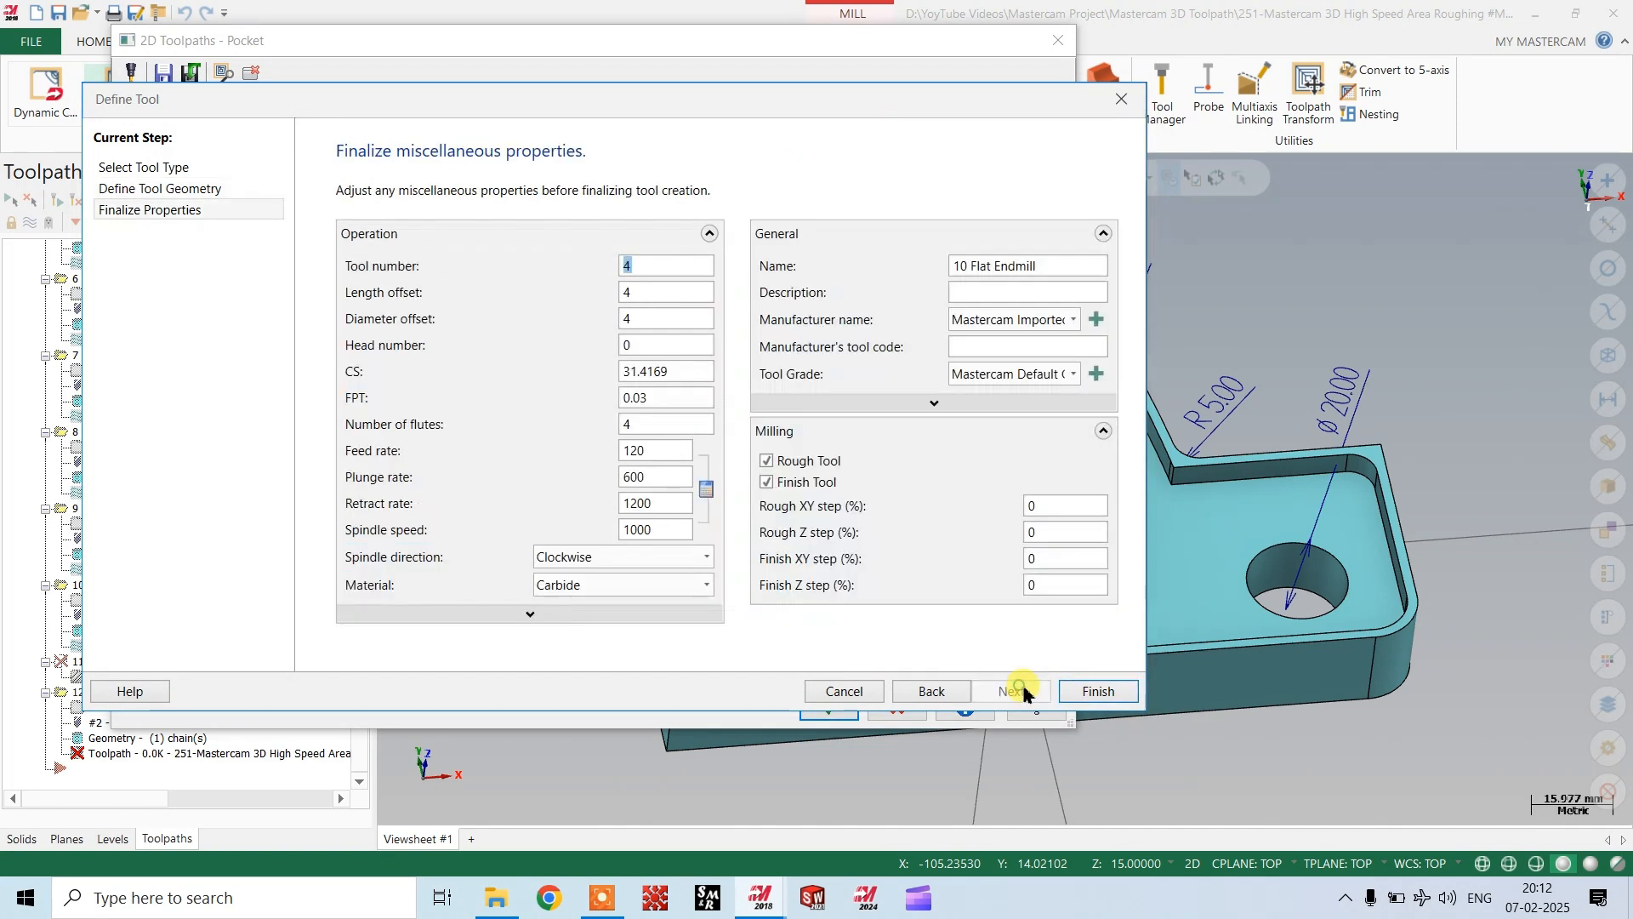
pyautogui.click(1099, 691)
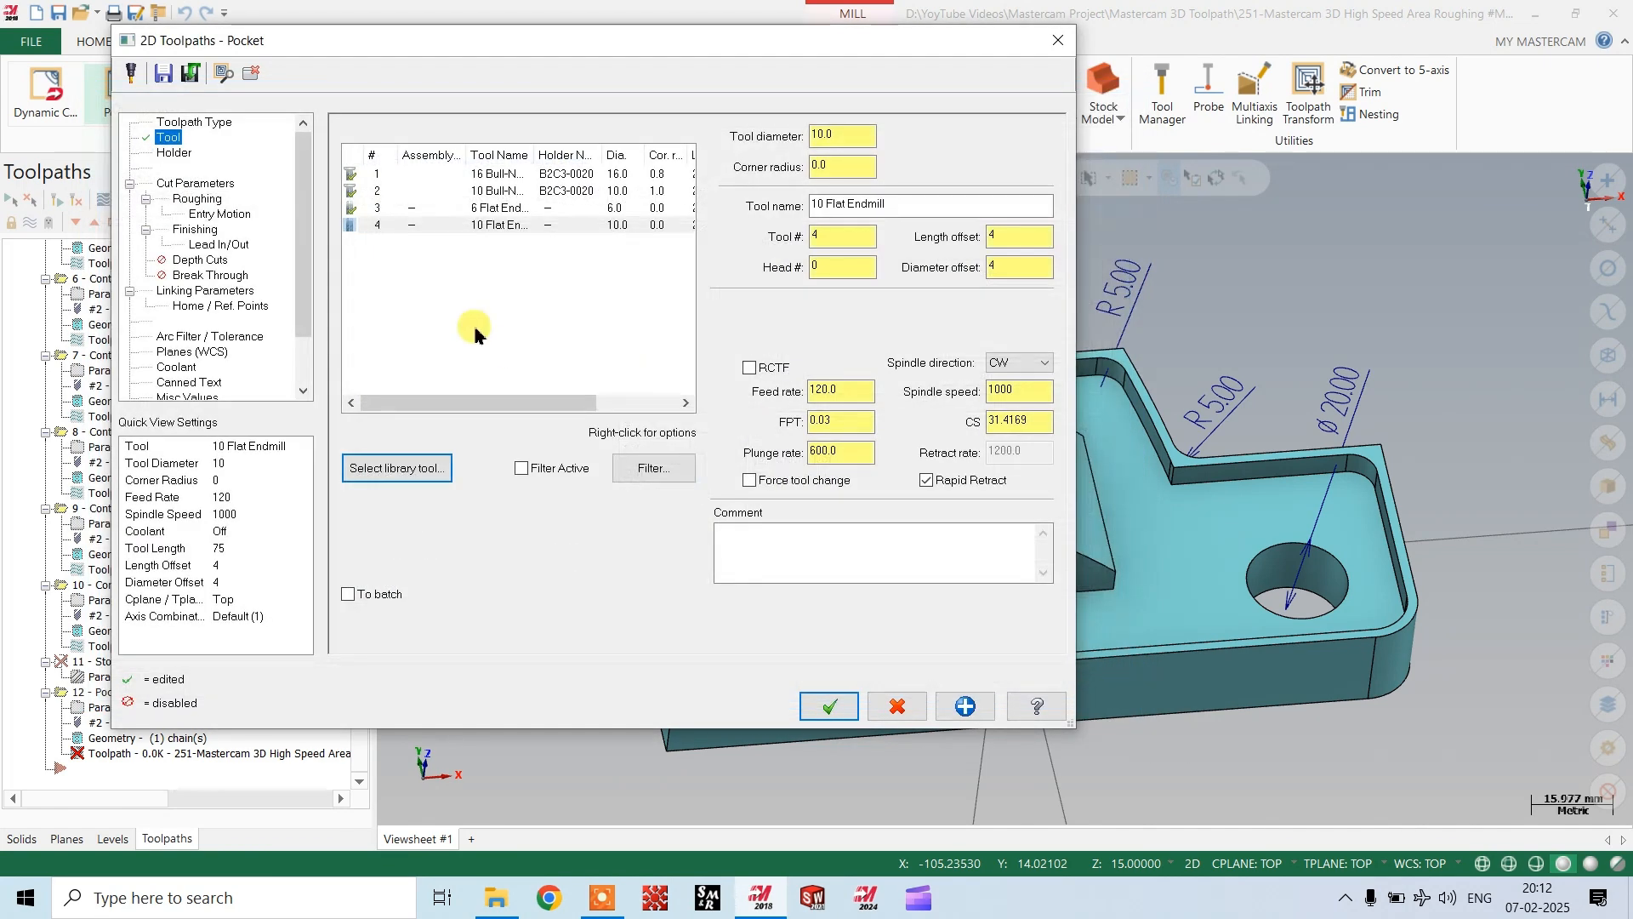
pyautogui.click(167, 151)
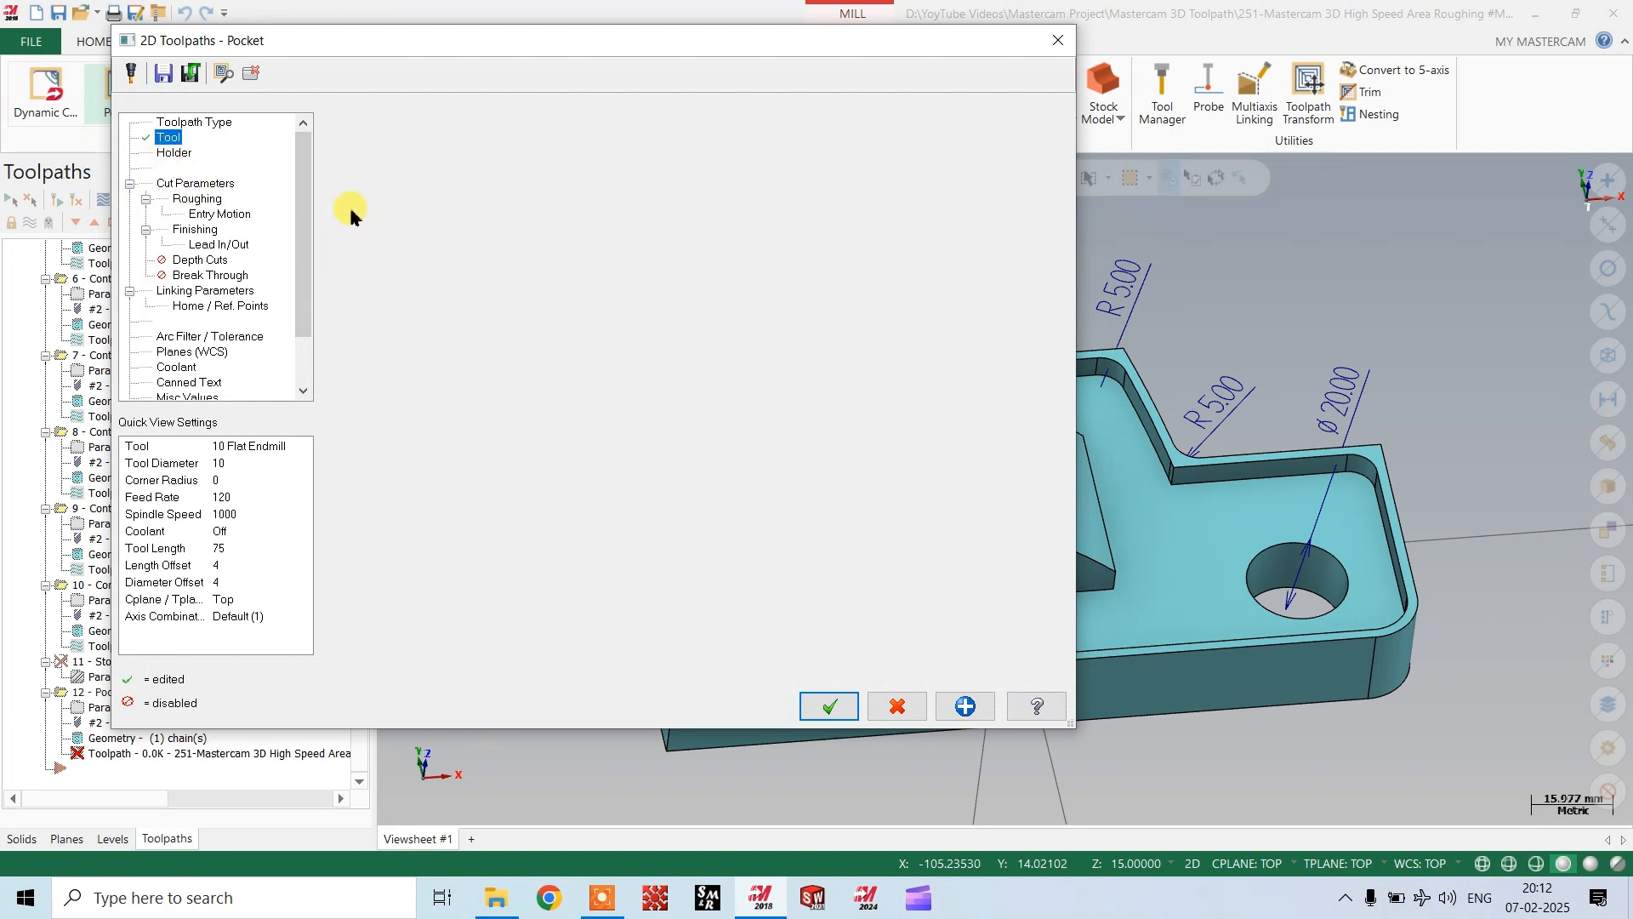
pyautogui.click(376, 201)
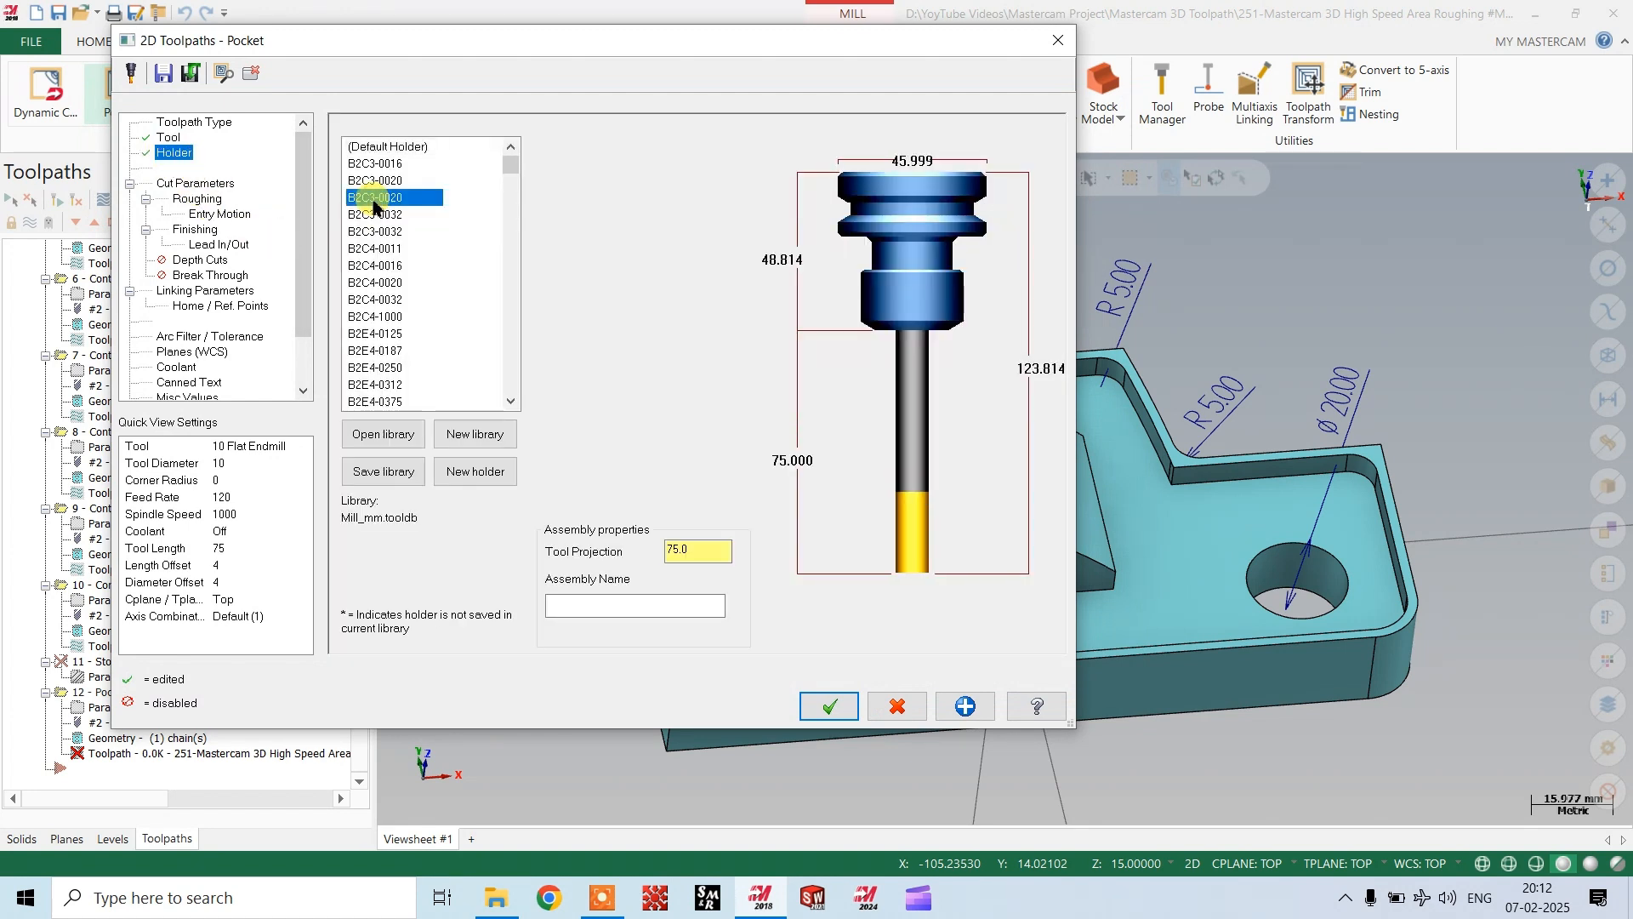
# Set the pocket's stock to leave to 0.2 on walls and 0 on floors, with Constant Overlap Spiral roughing at 70% stepover.
pyautogui.click(195, 183)
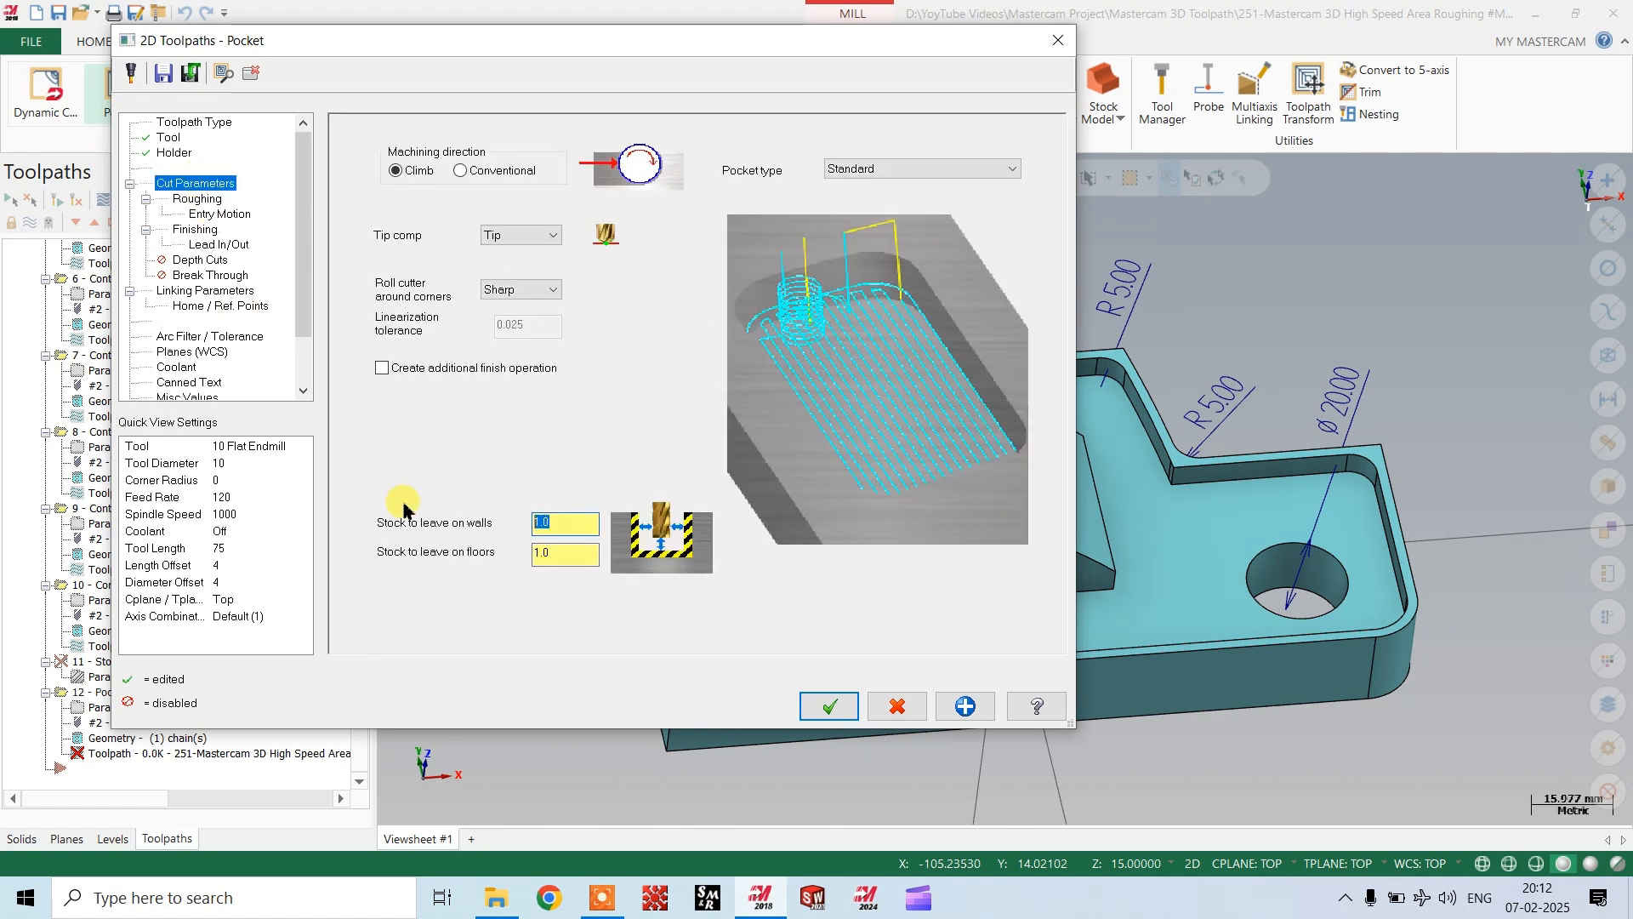
pyautogui.write('.2')
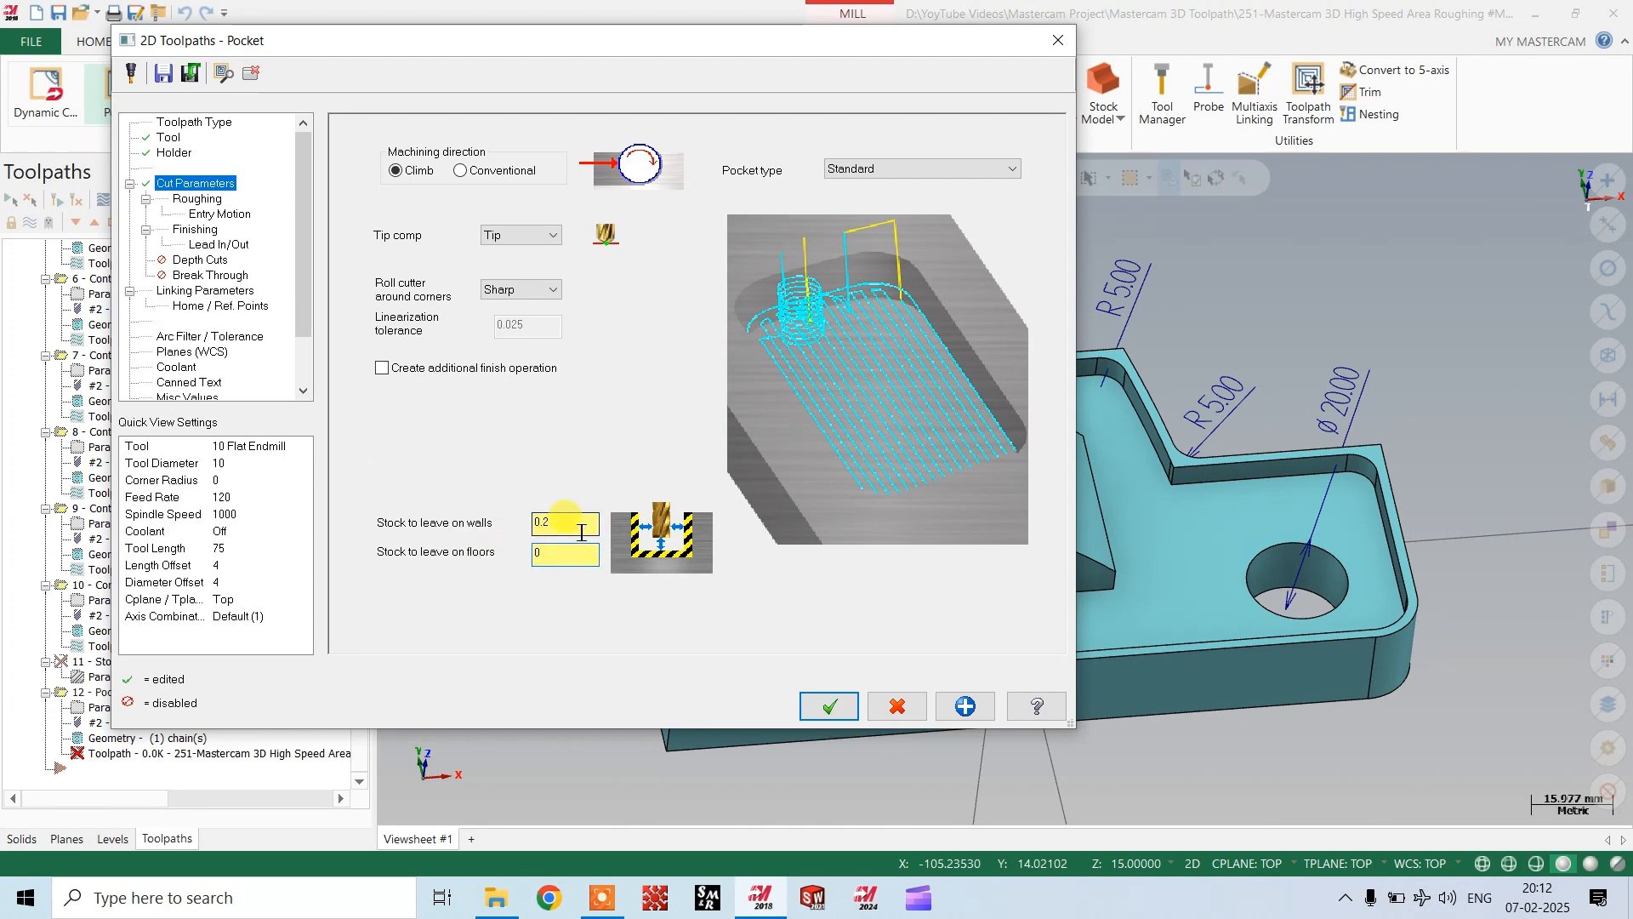
pyautogui.click(205, 201)
pyautogui.click(478, 197)
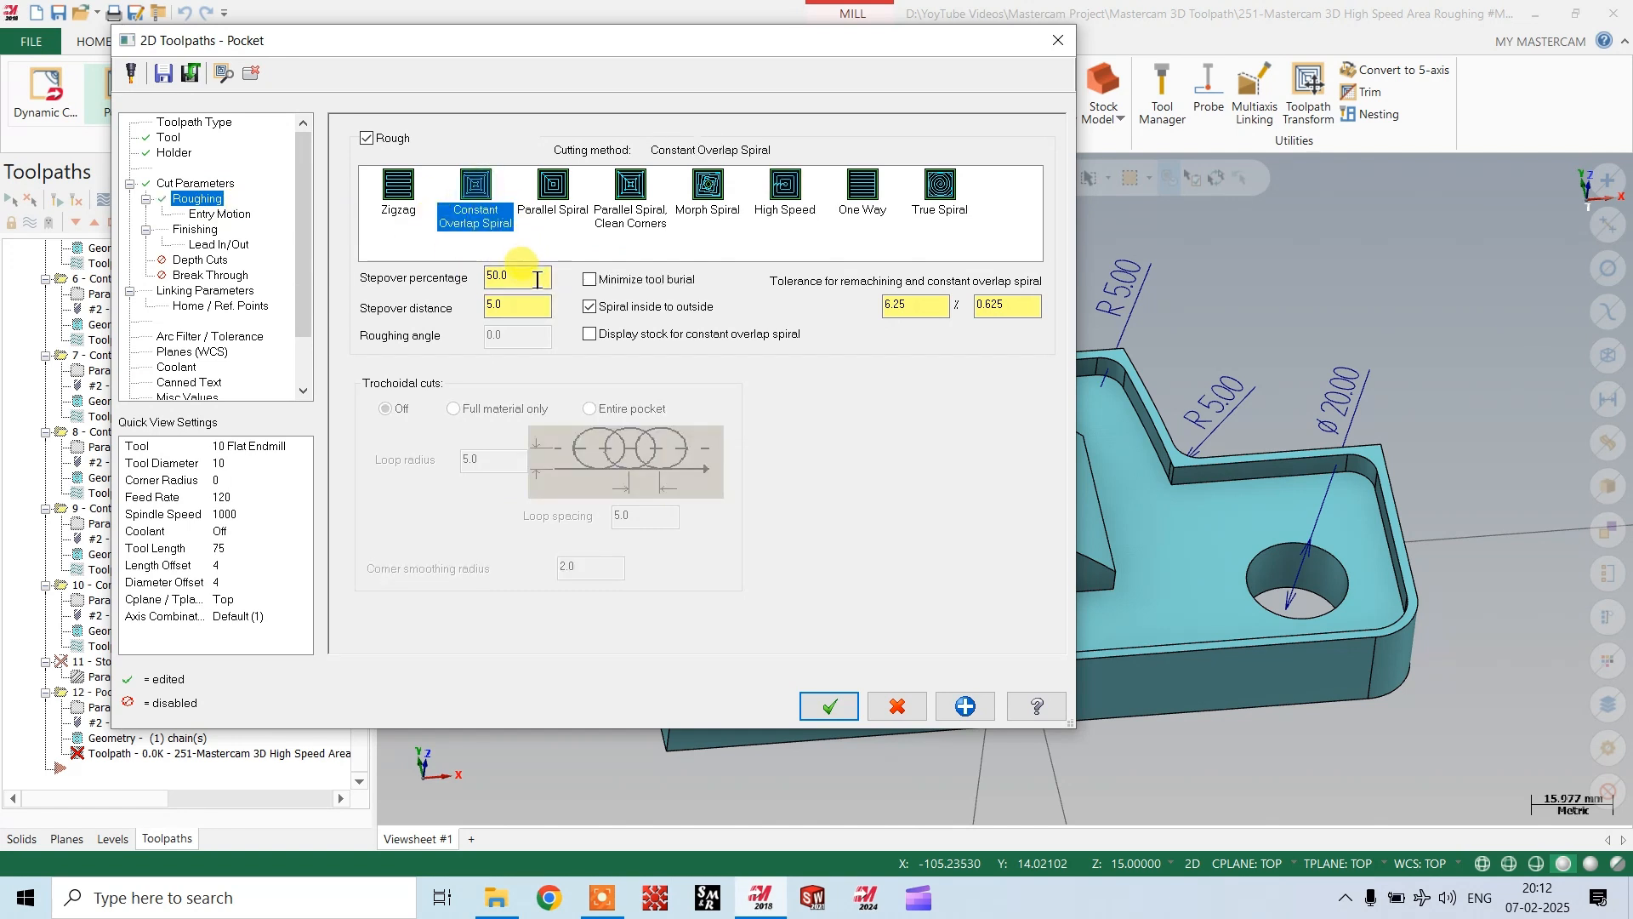
pyautogui.doubleClick(537, 280)
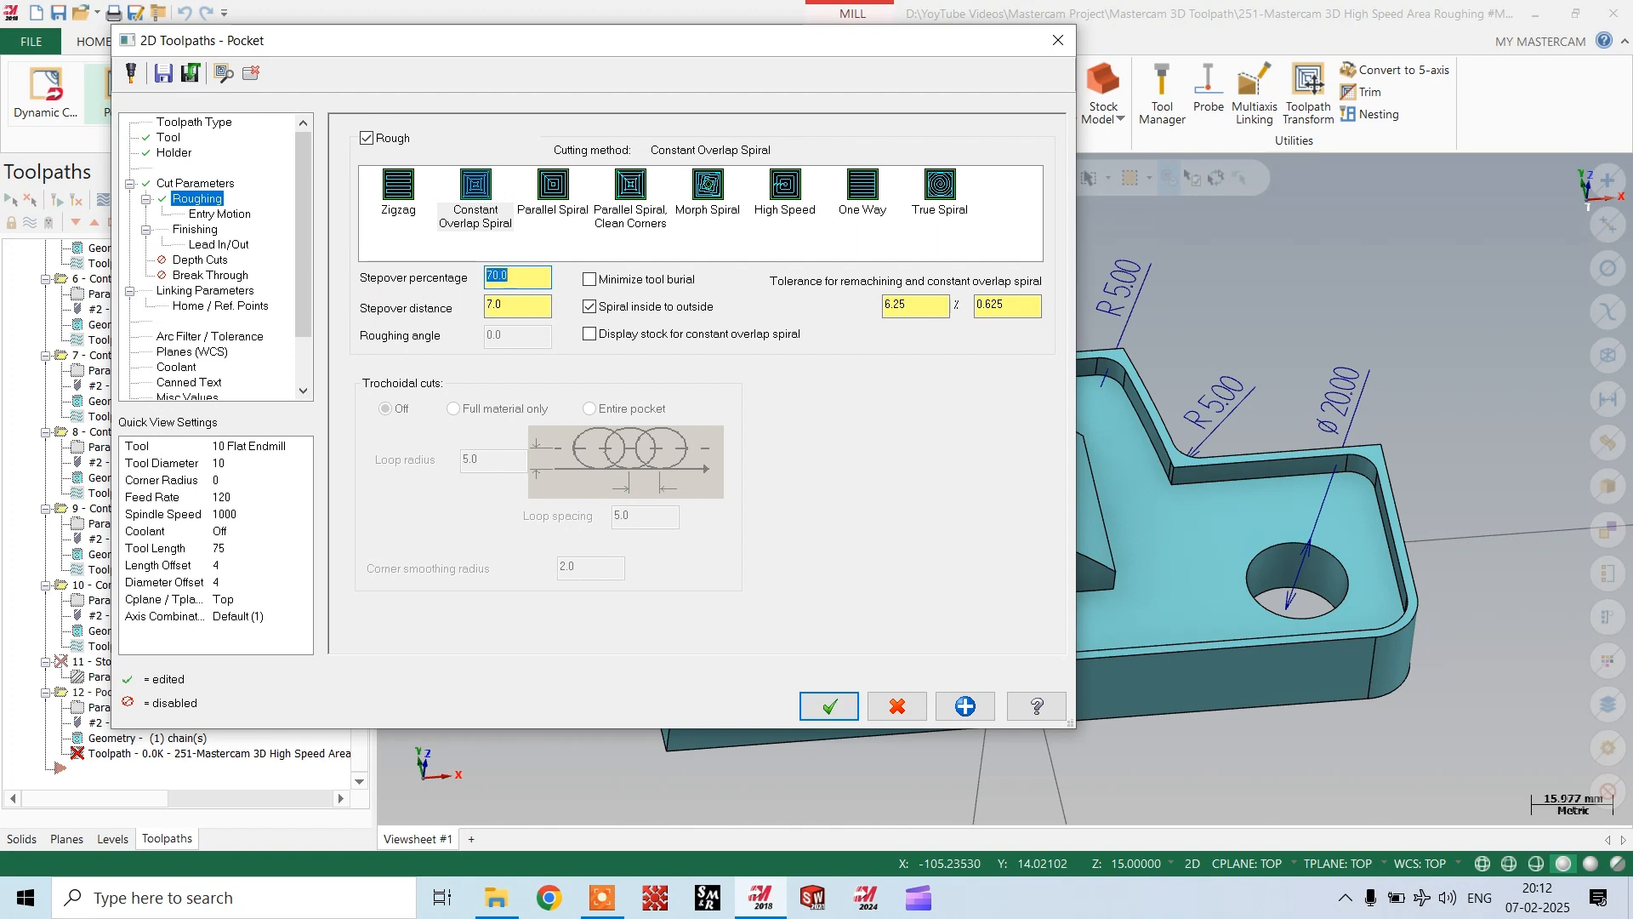
# Set the pocket's helix entry to a 25% minimum radius and a 50% maximum radius.
pyautogui.click(205, 214)
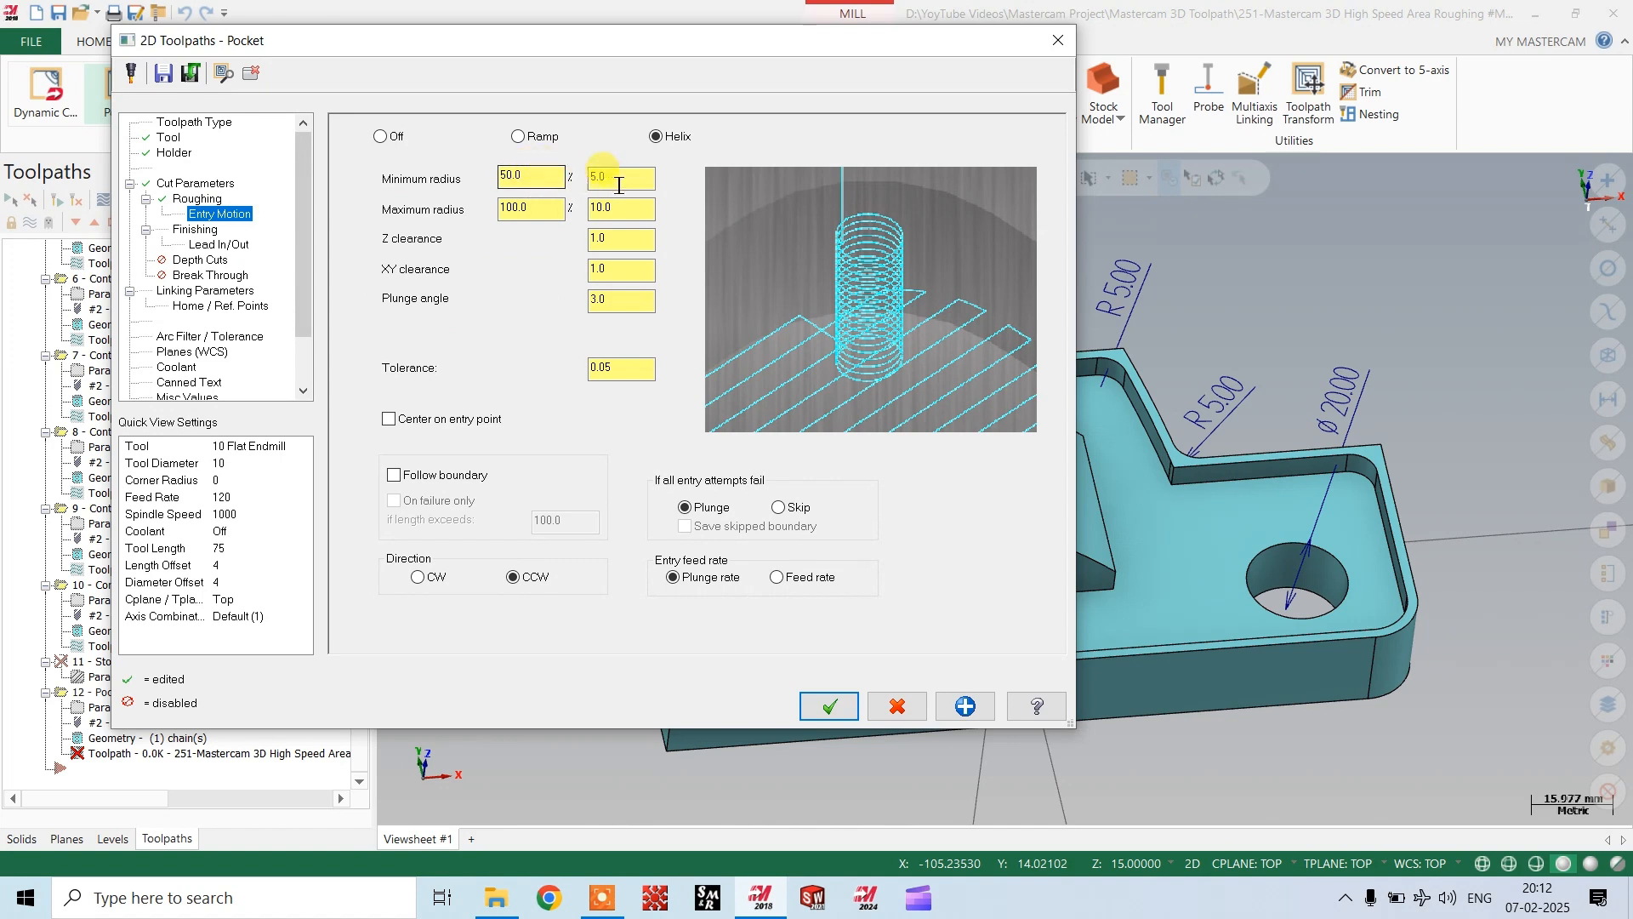
pyautogui.doubleClick(539, 179)
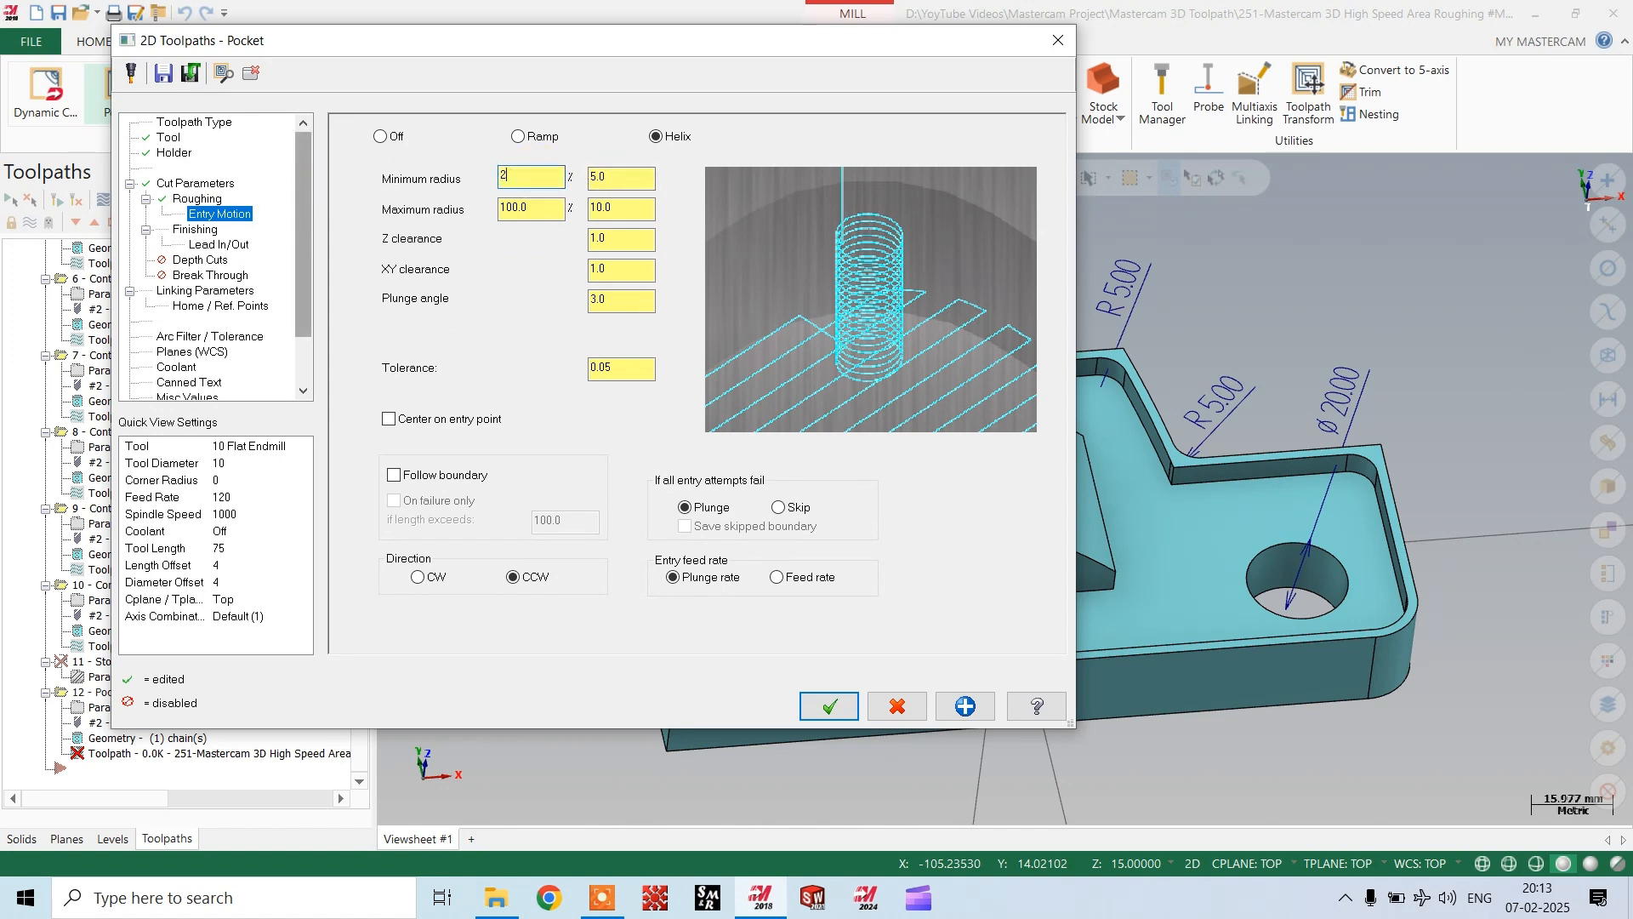
pyautogui.write('25')
pyautogui.press('Tab')
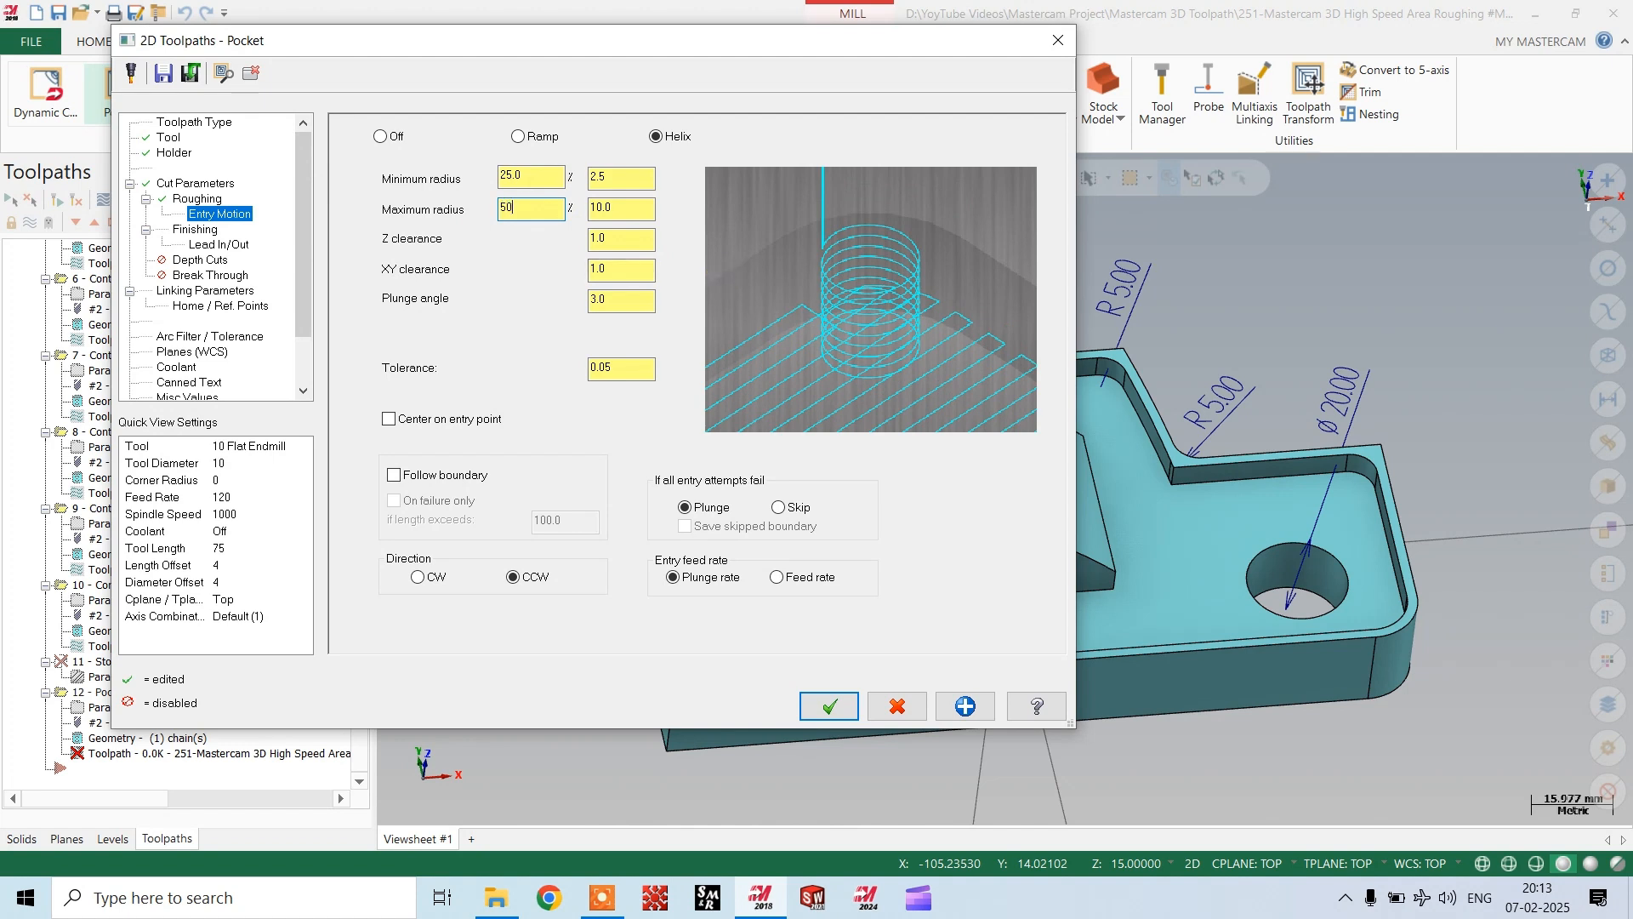
pyautogui.doubleClick(626, 301)
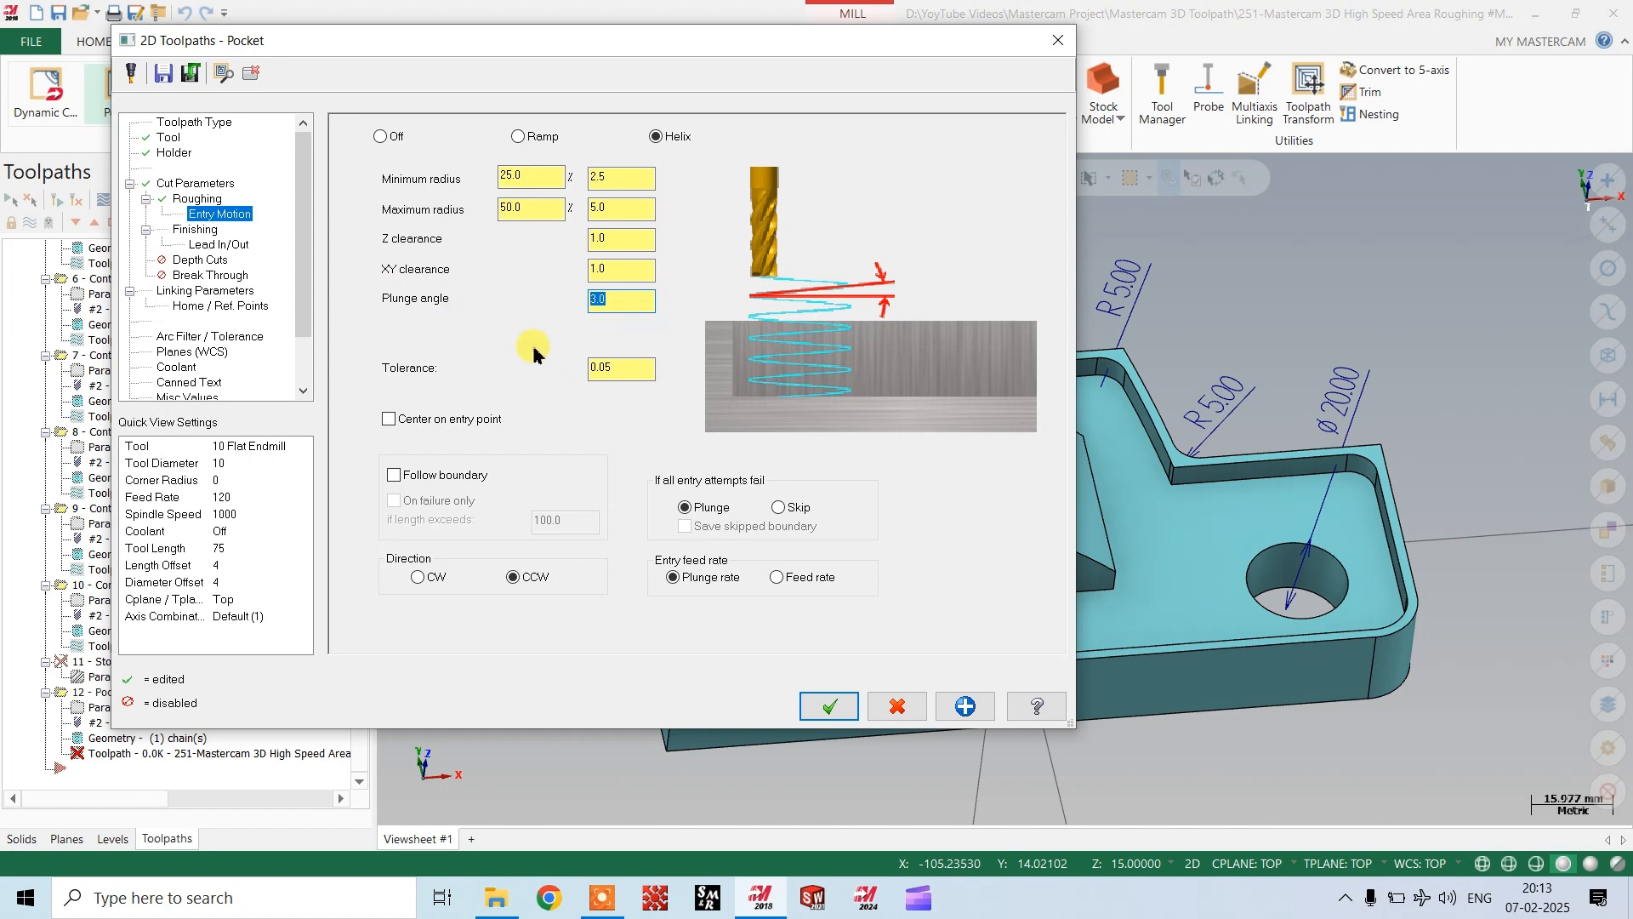
# Turn off the pocket's finish pass and disable both its lead-in entry and lead-out exit.
pyautogui.click(200, 230)
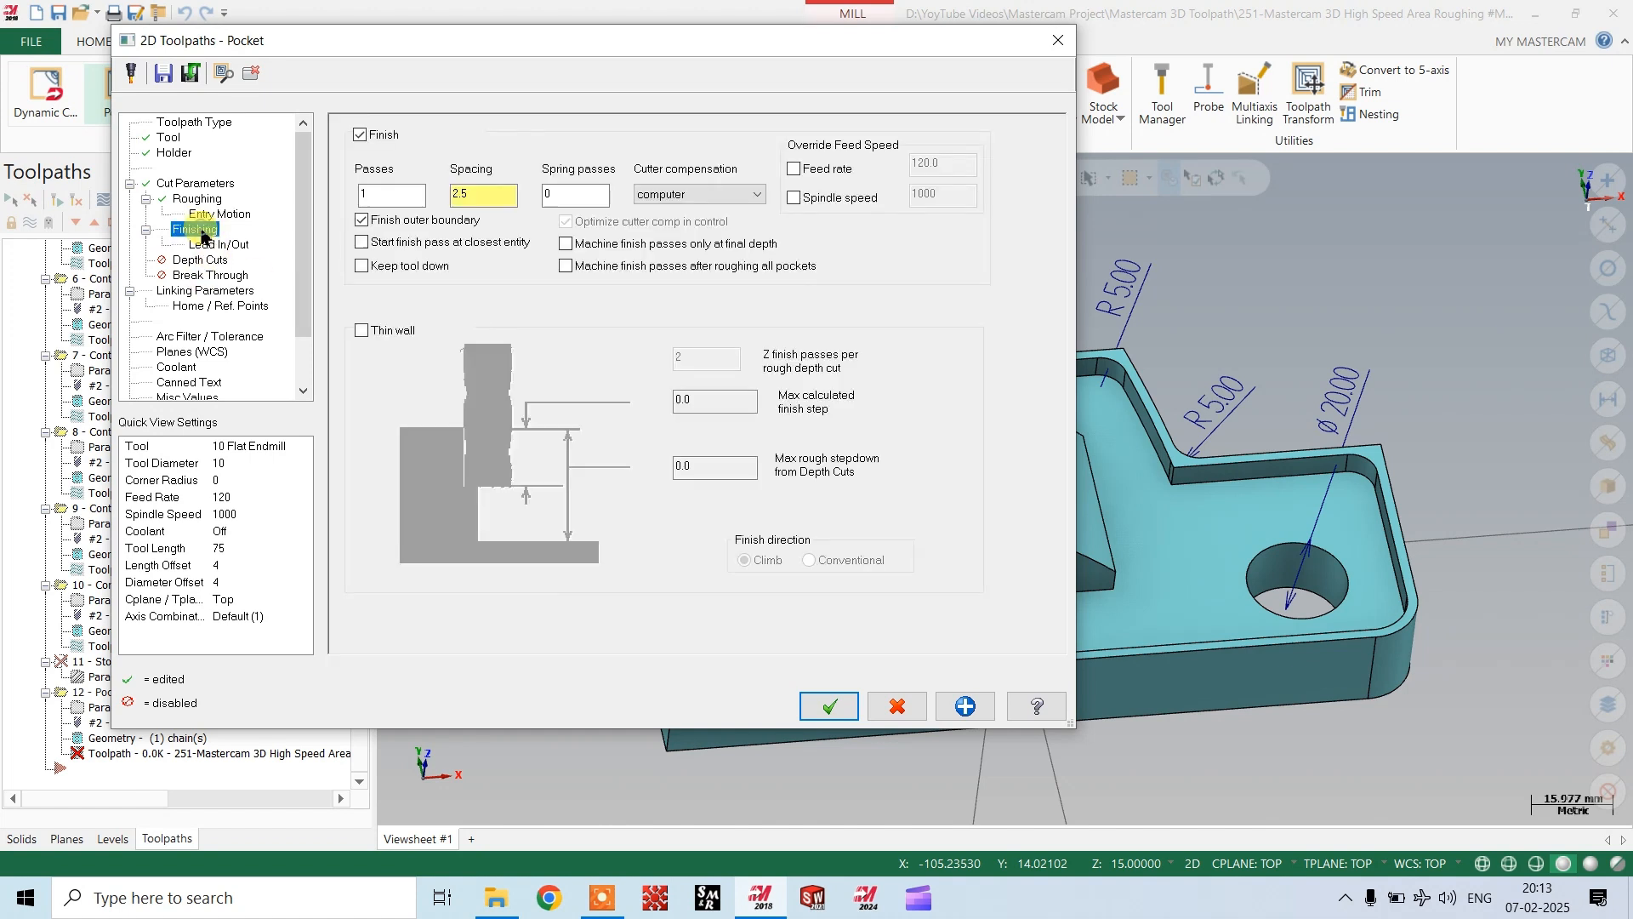
pyautogui.click(361, 134)
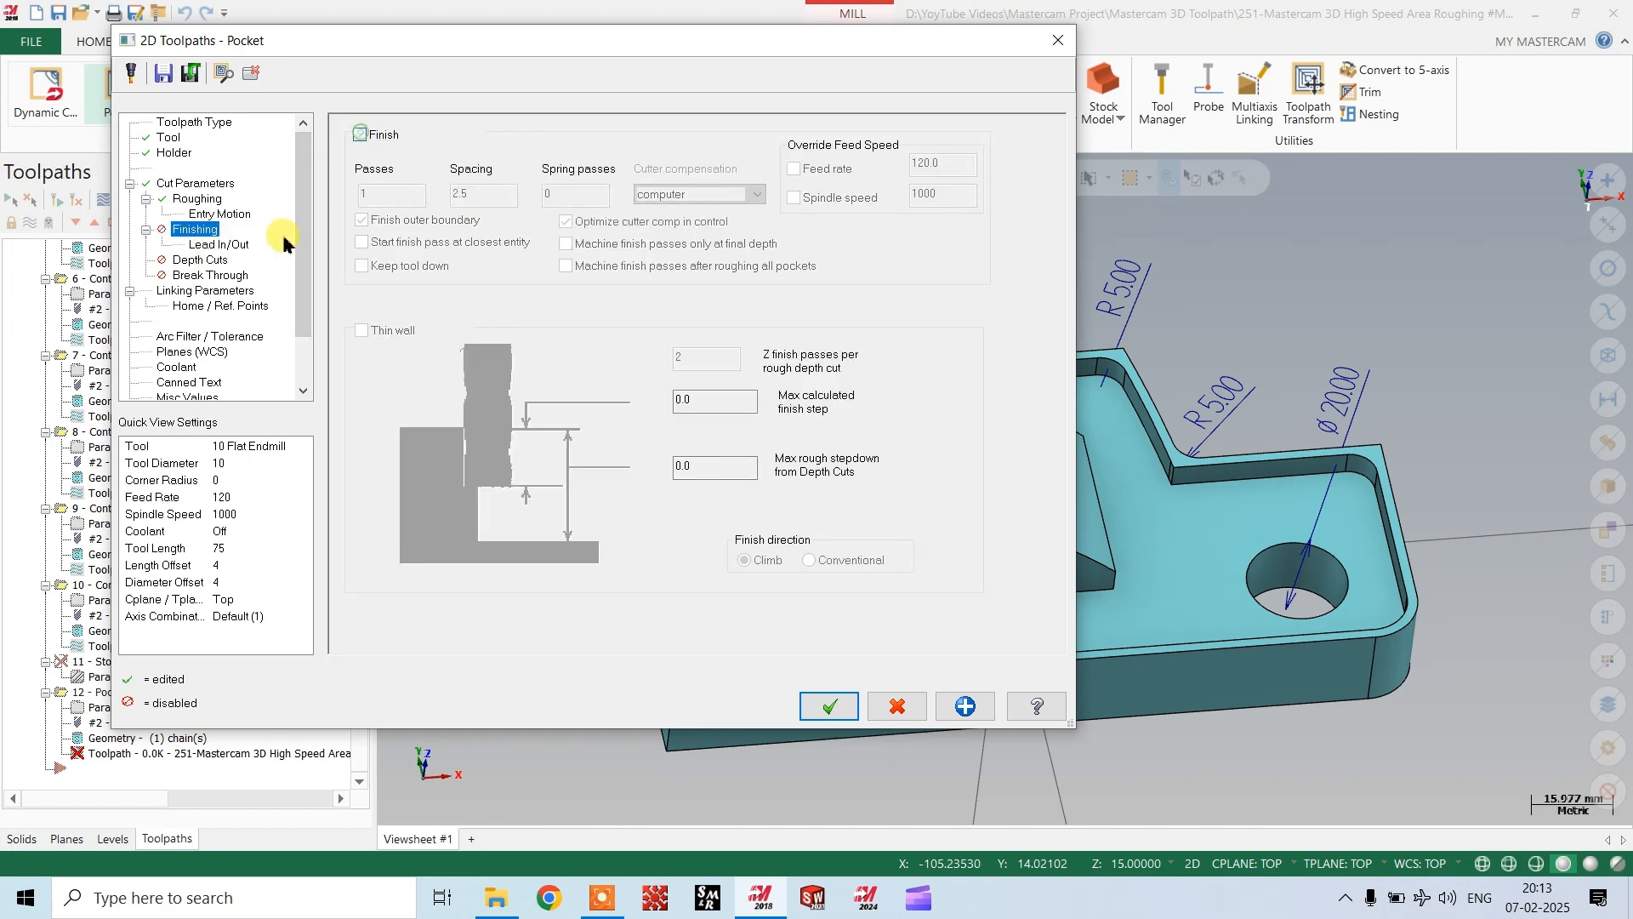
pyautogui.click(204, 246)
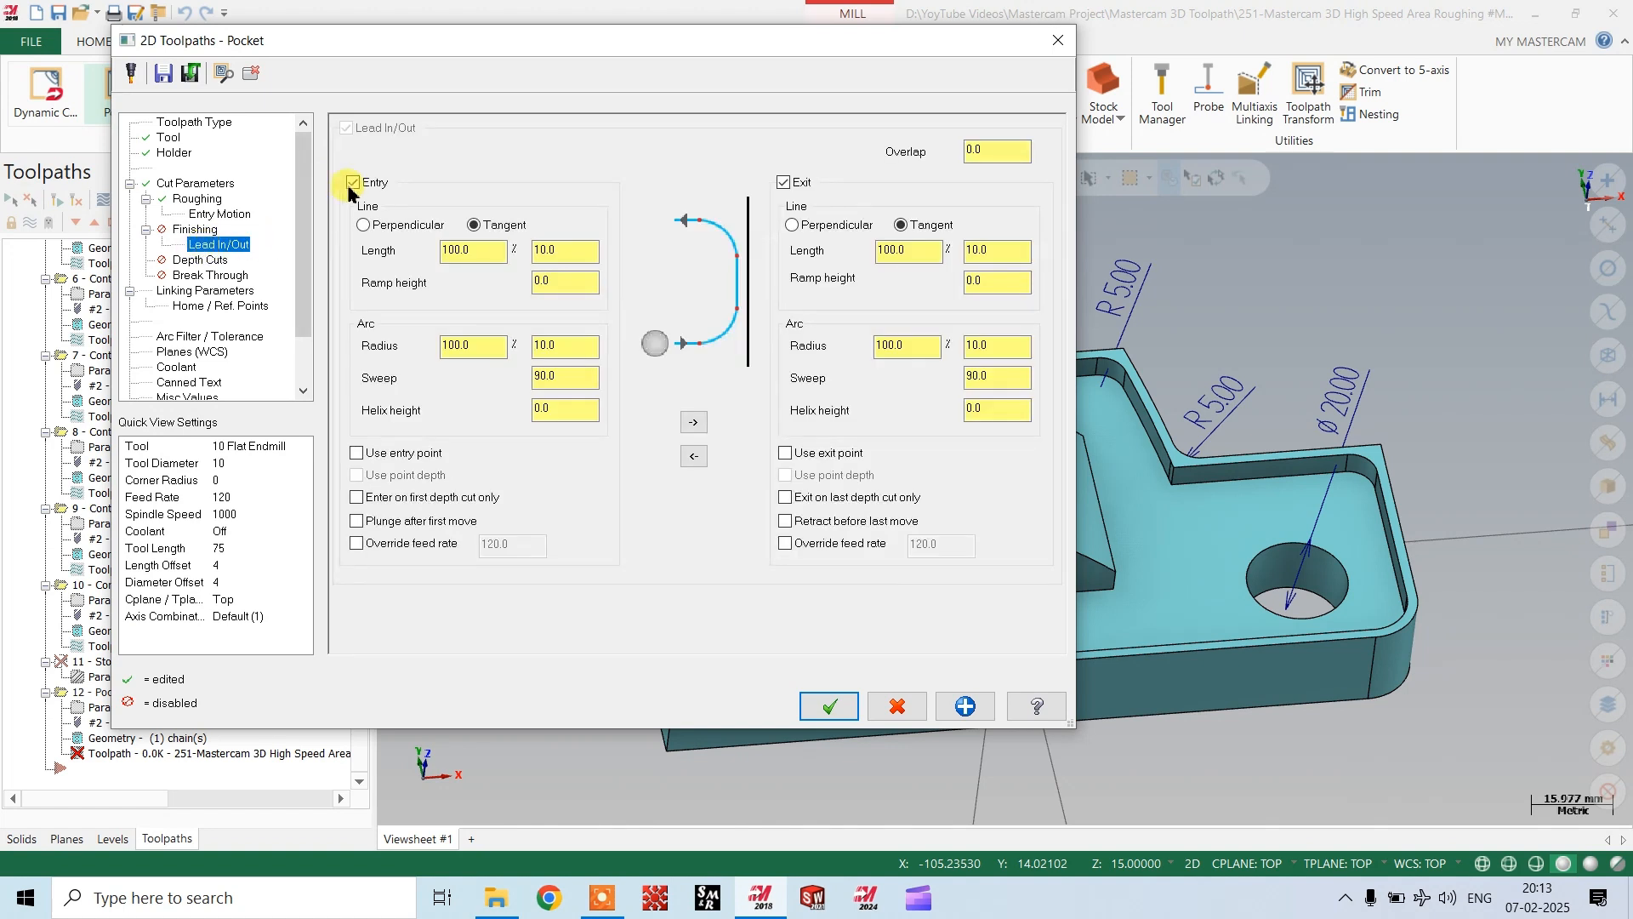
pyautogui.click(354, 183)
pyautogui.click(782, 182)
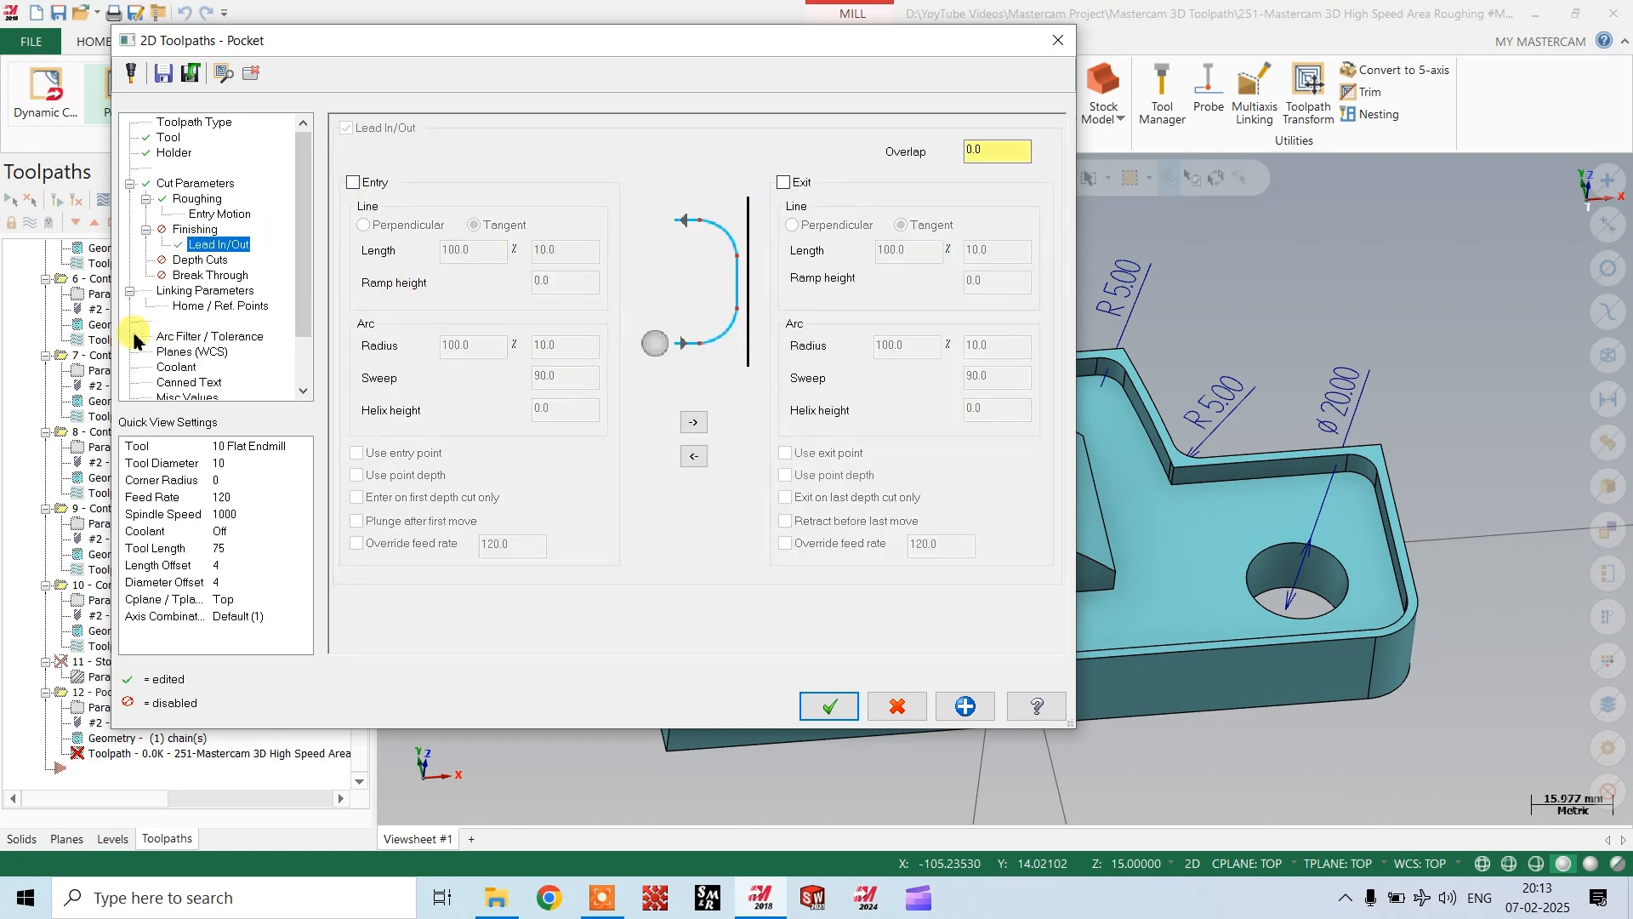
# Set the pocket's incremental depth to 0.0 by picking the lower inner corner of the pocket wall beside the R5.00 step.
pyautogui.click(208, 292)
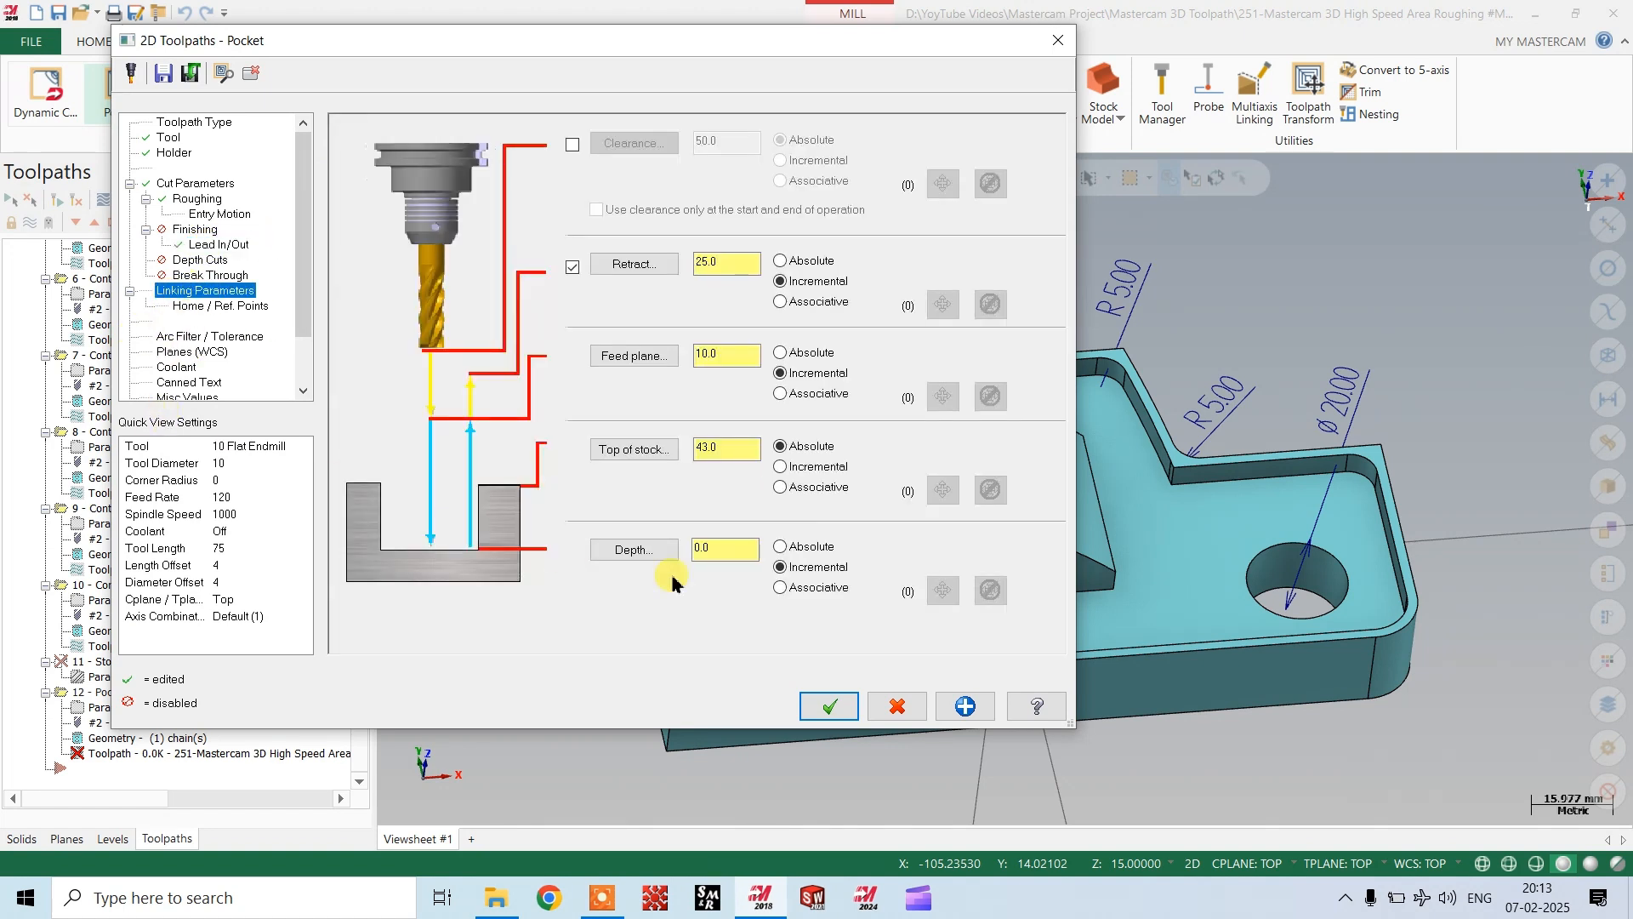
pyautogui.click(636, 550)
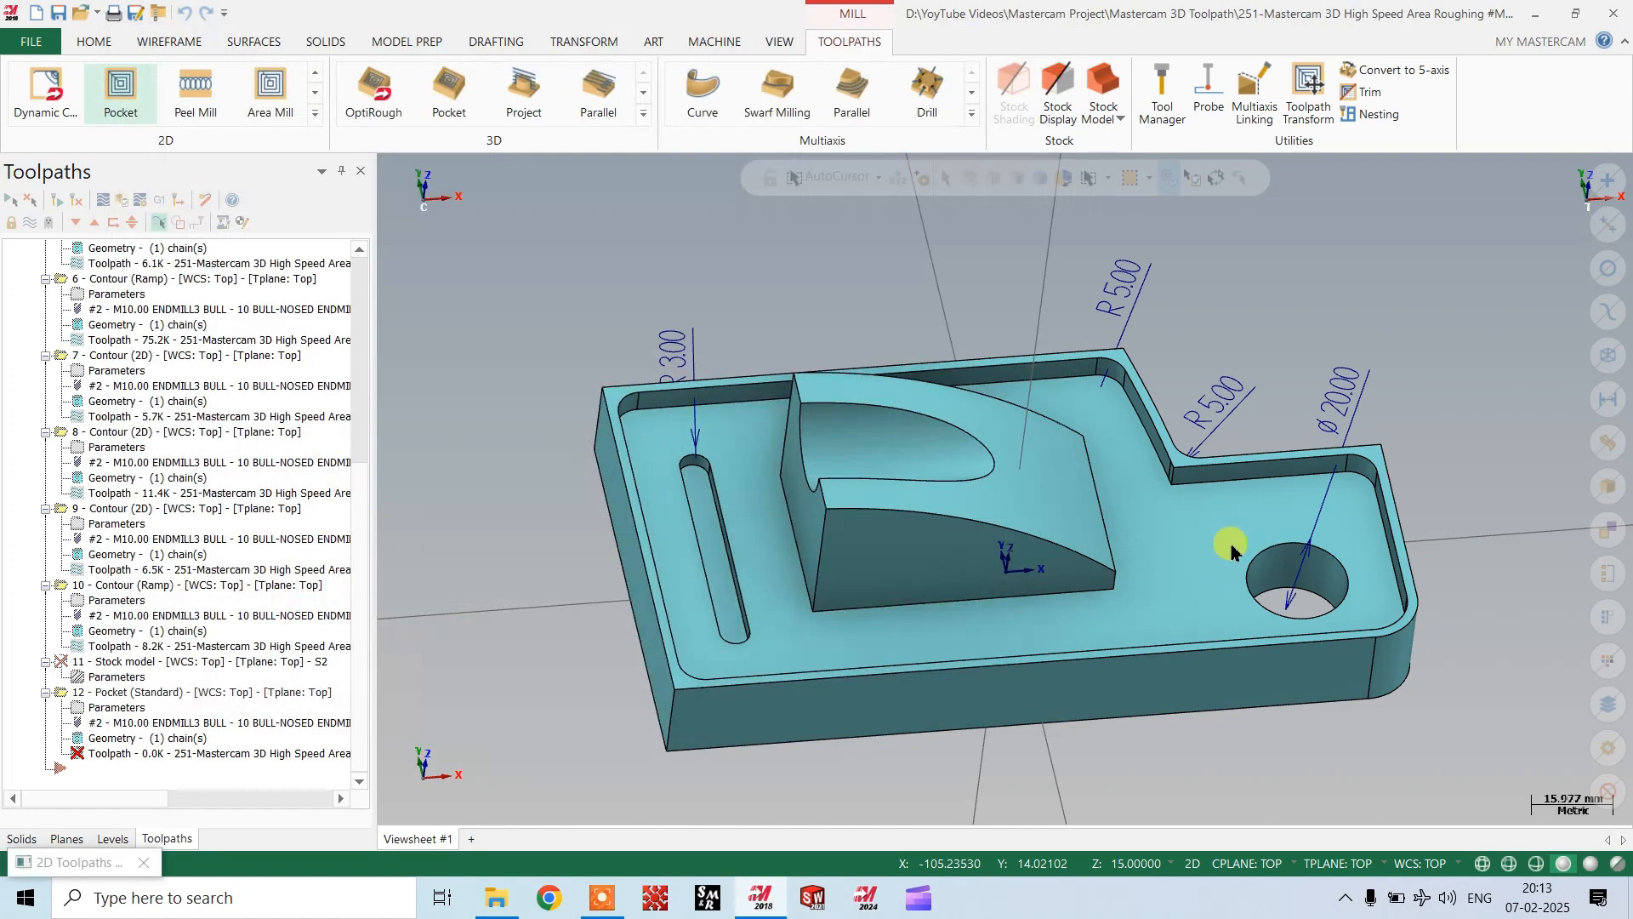
pyautogui.click(1173, 480)
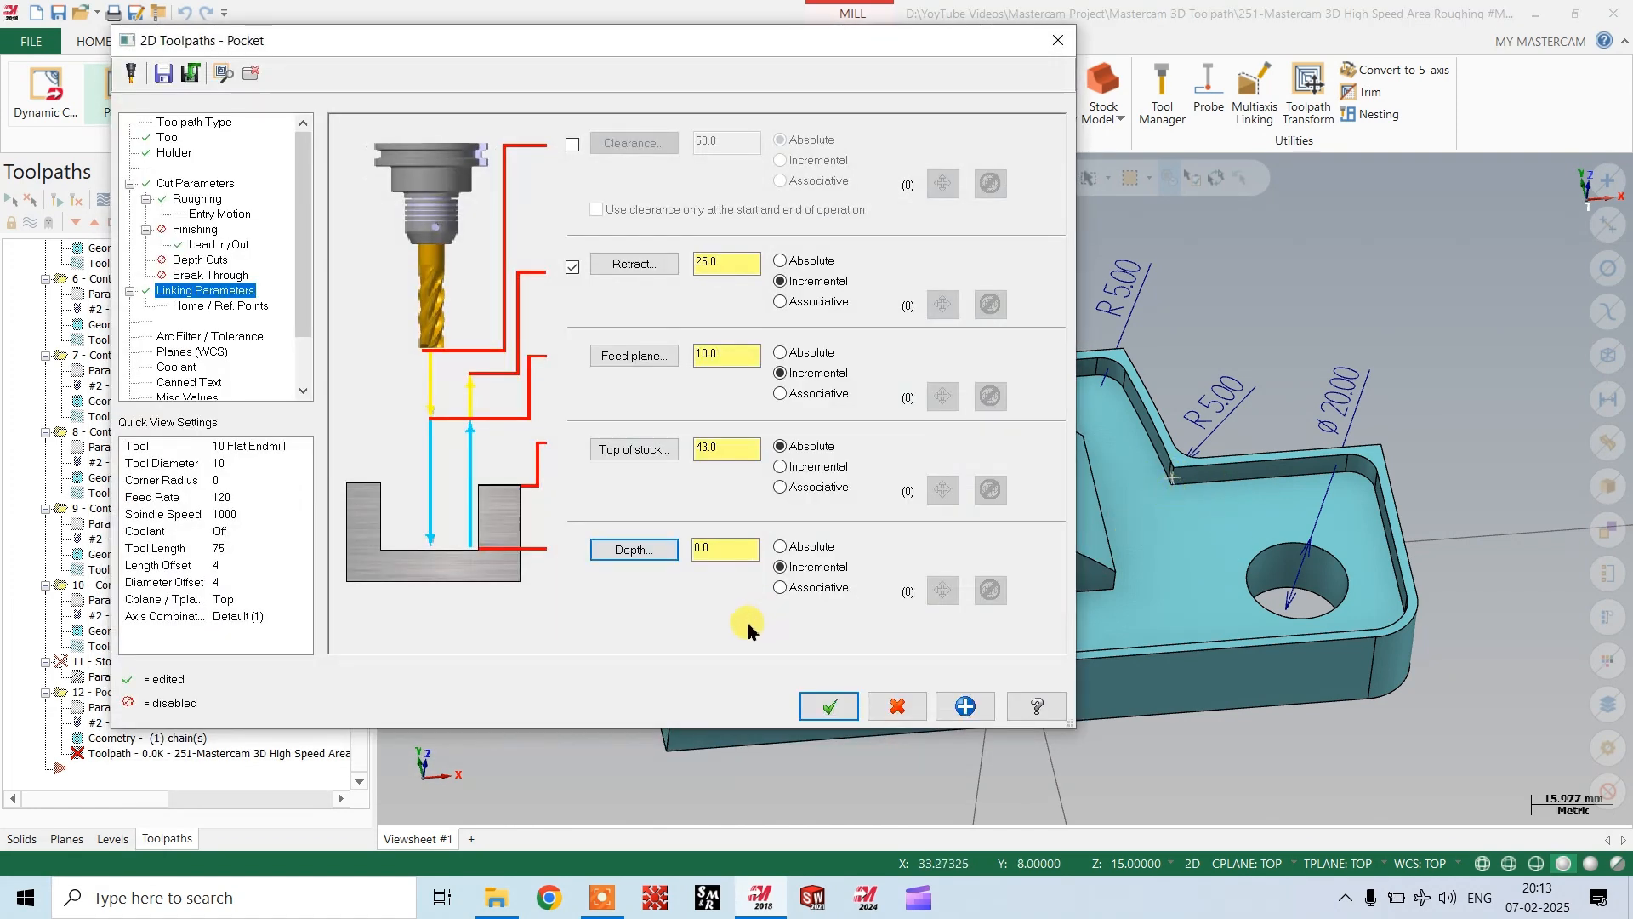
pyautogui.click(635, 550)
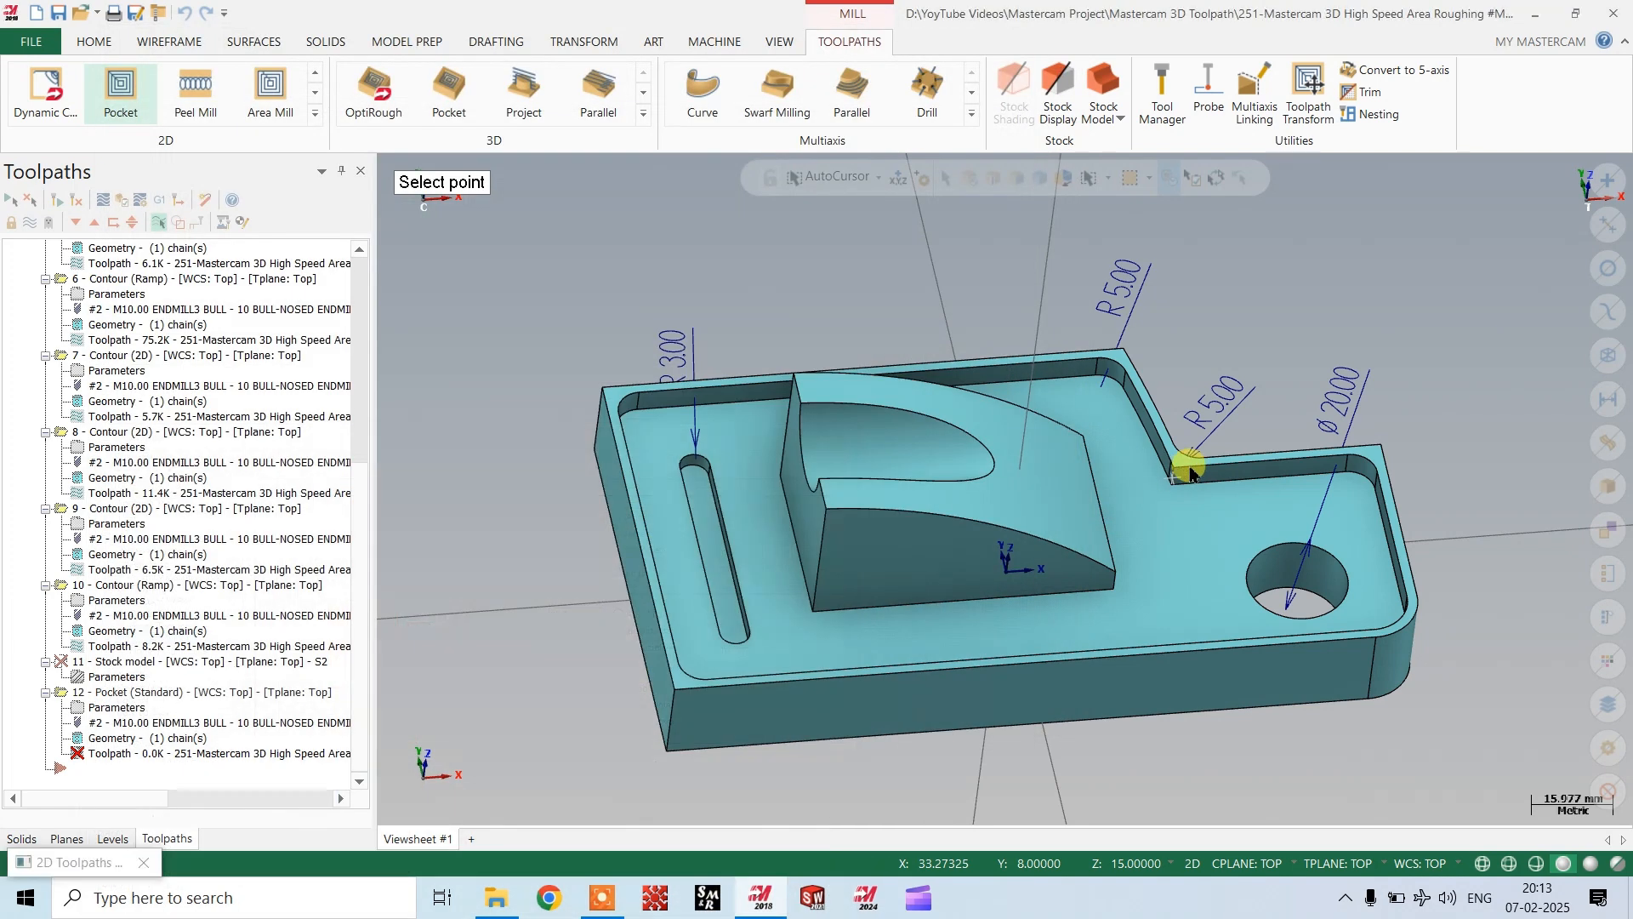
pyautogui.scroll(3, 1182, 477)
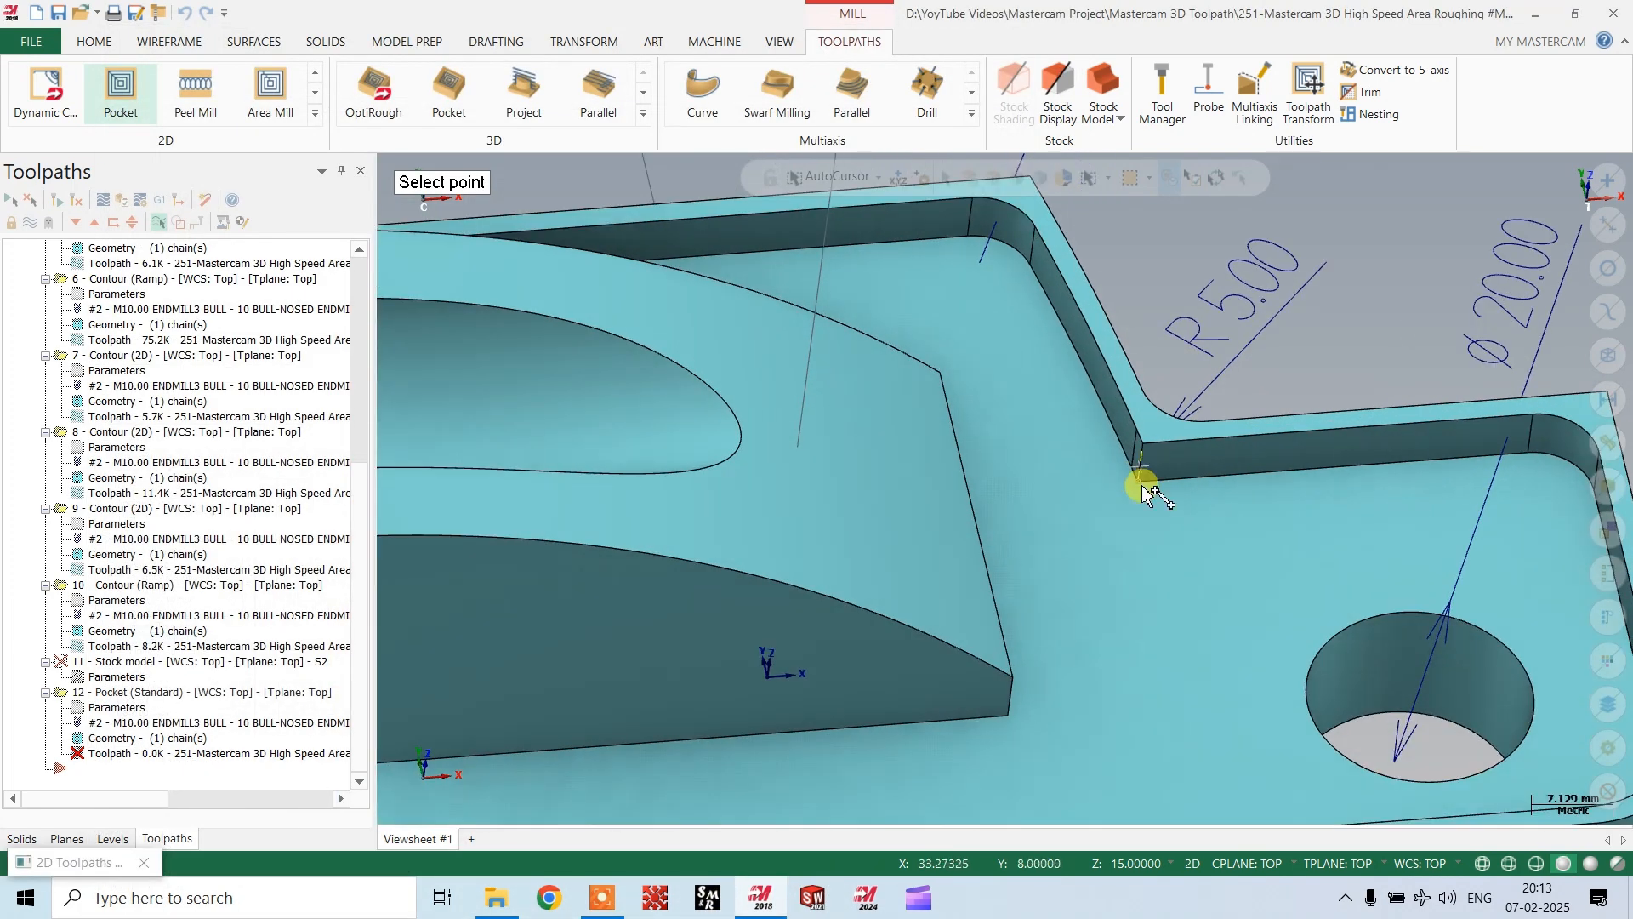
pyautogui.click(1139, 470)
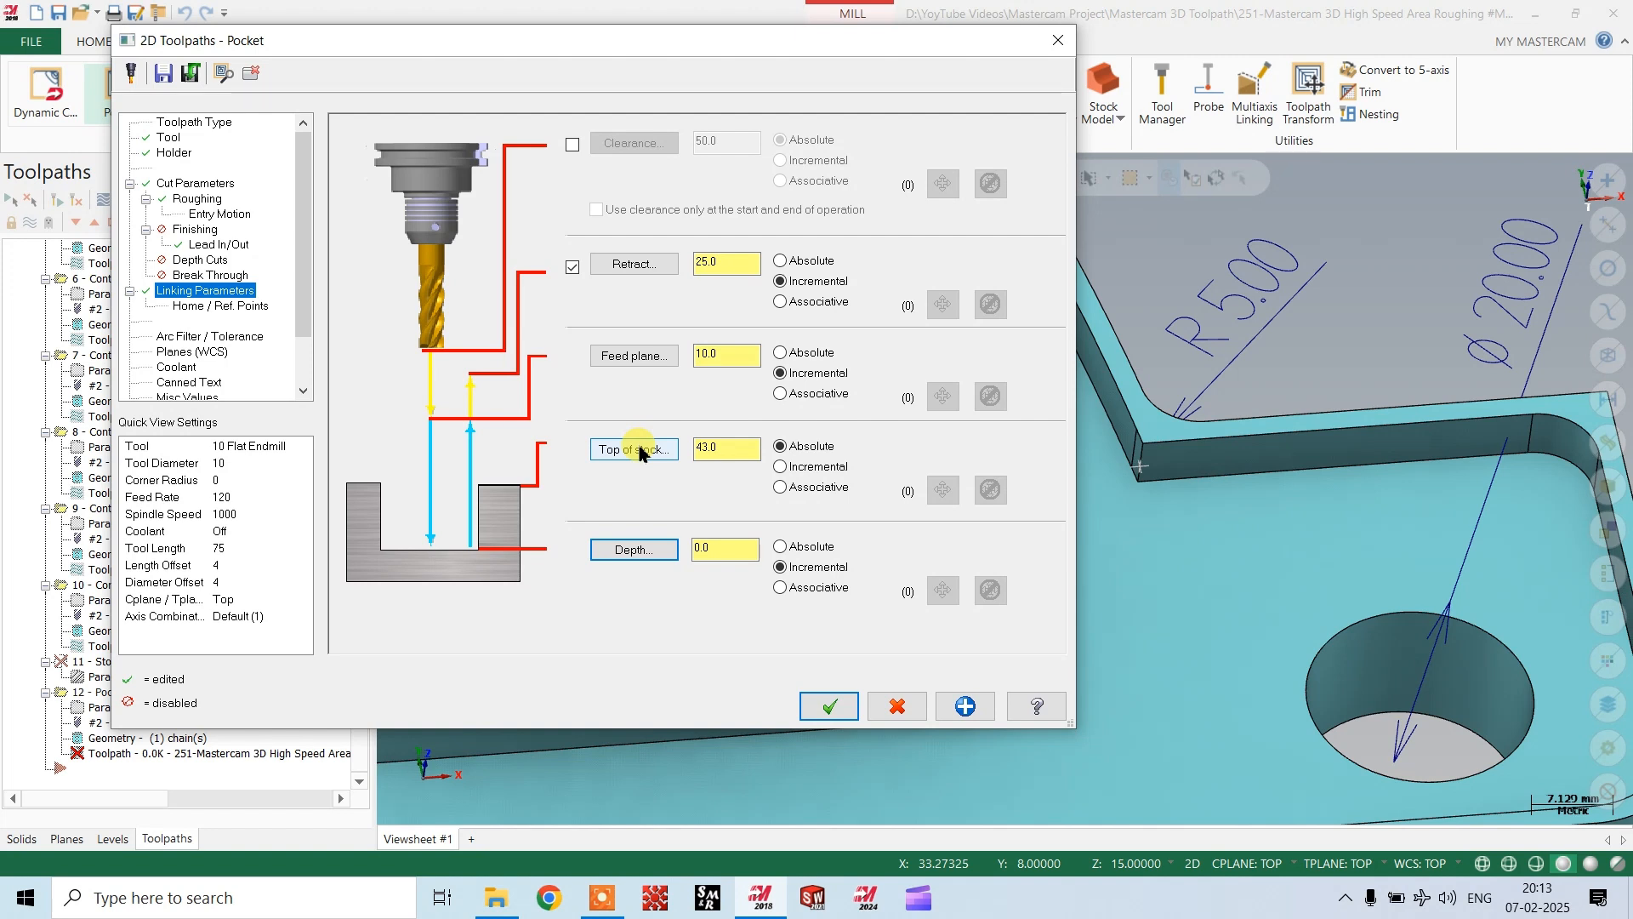
# Set the pocket's incremental top of stock to 2.0 and retract to 50.0, change the feed plane, and generate the toolpath.
pyautogui.click(748, 449)
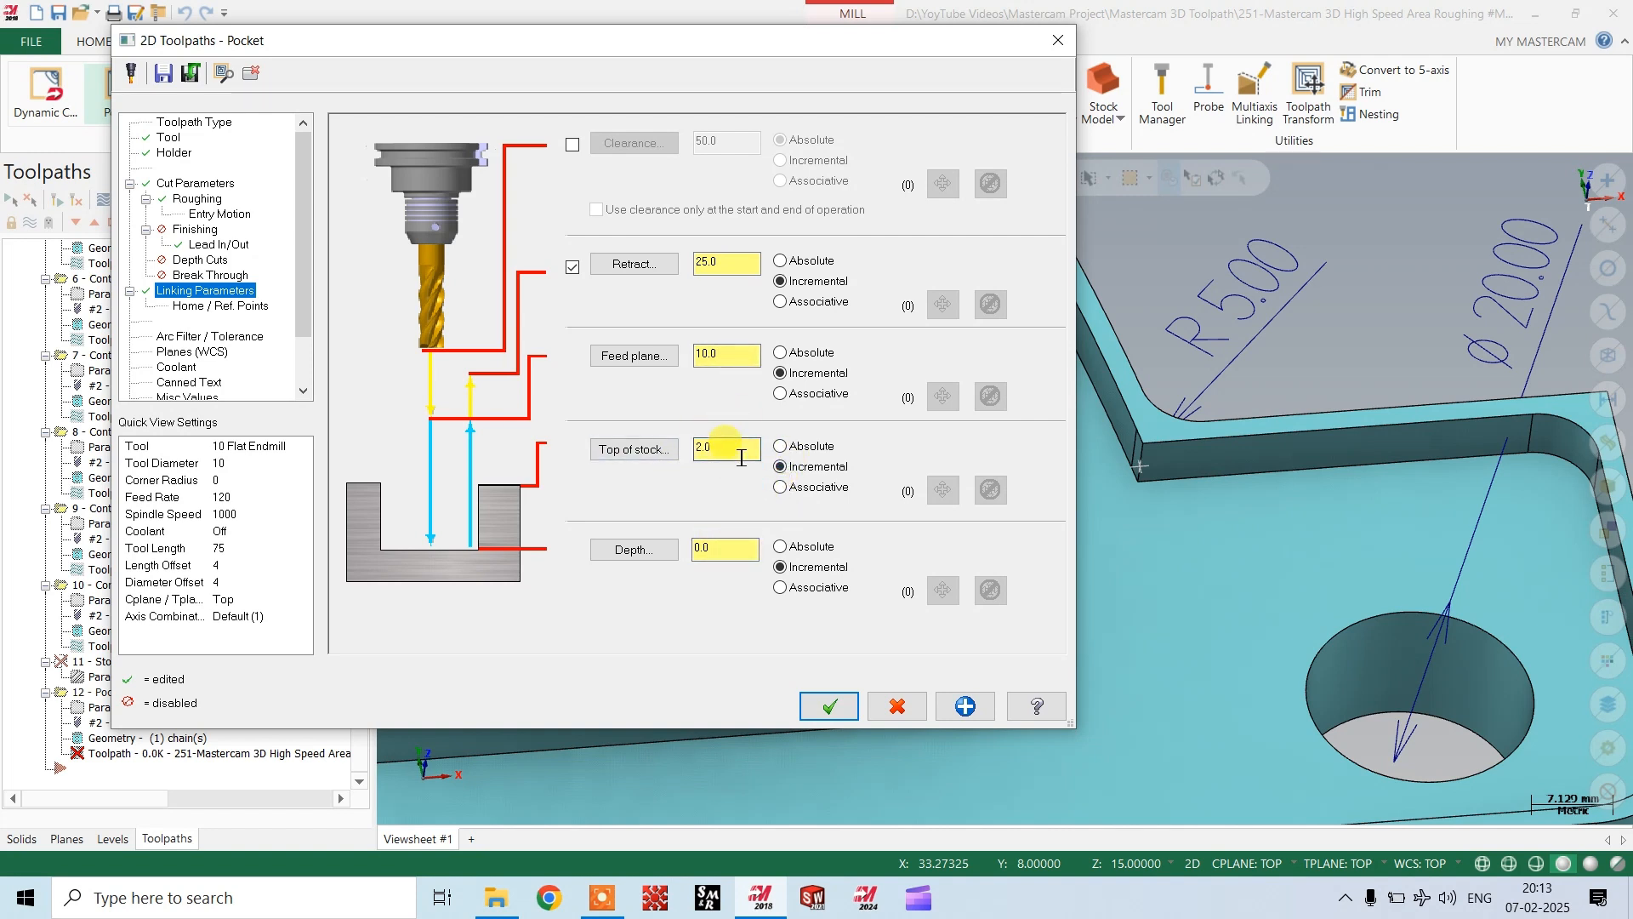
pyautogui.click(744, 354)
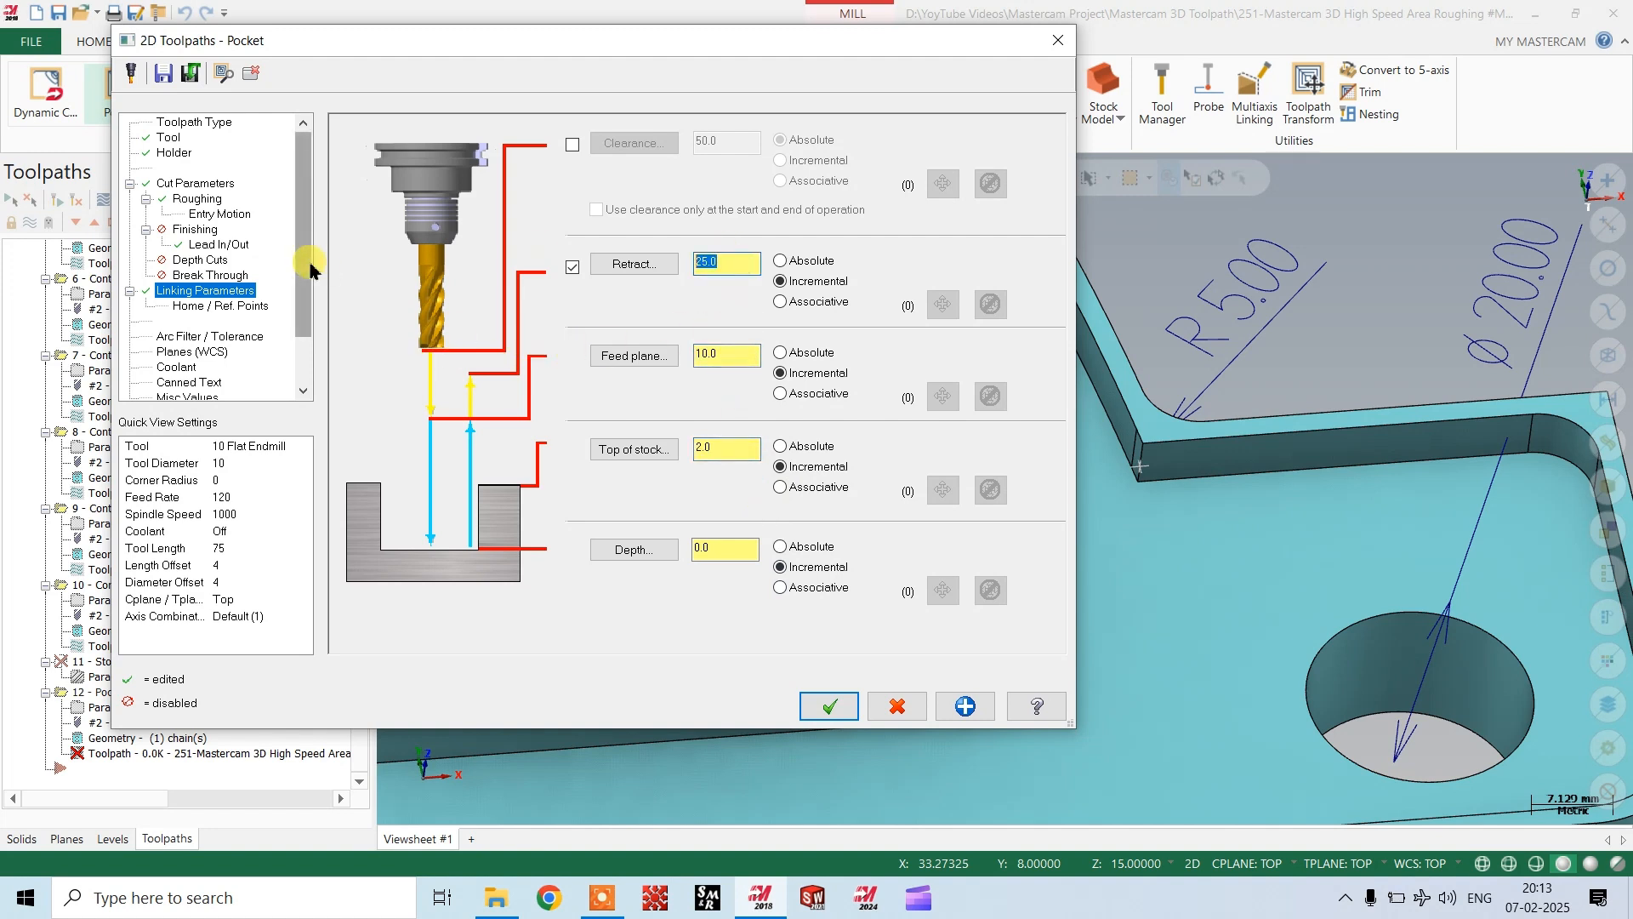
pyautogui.click(724, 350)
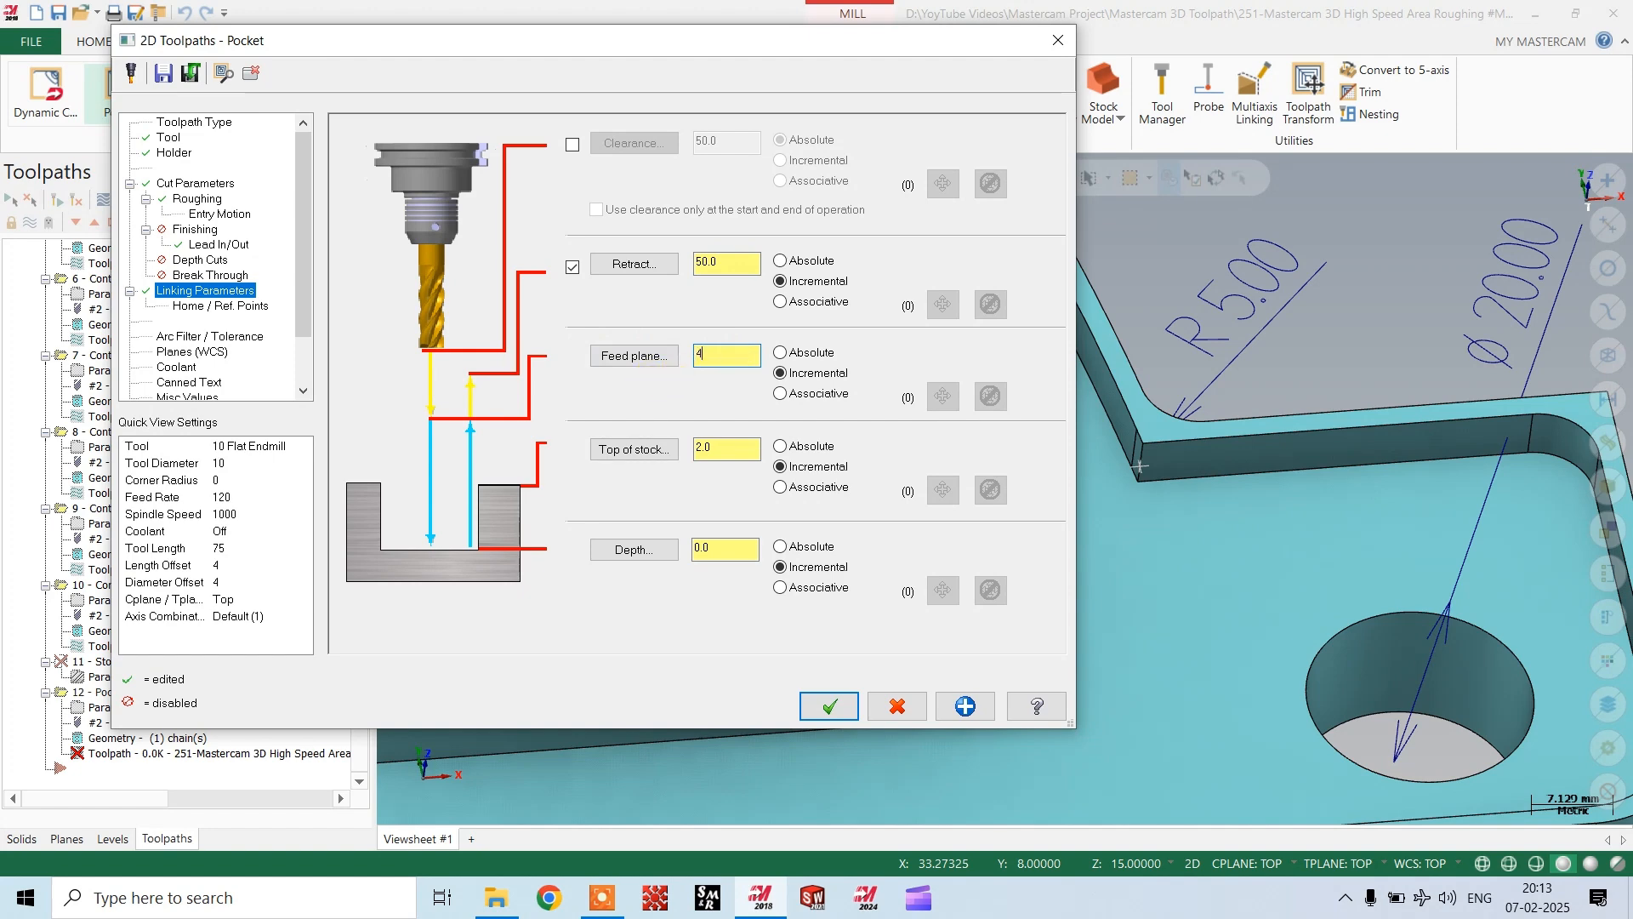
pyautogui.click(829, 707)
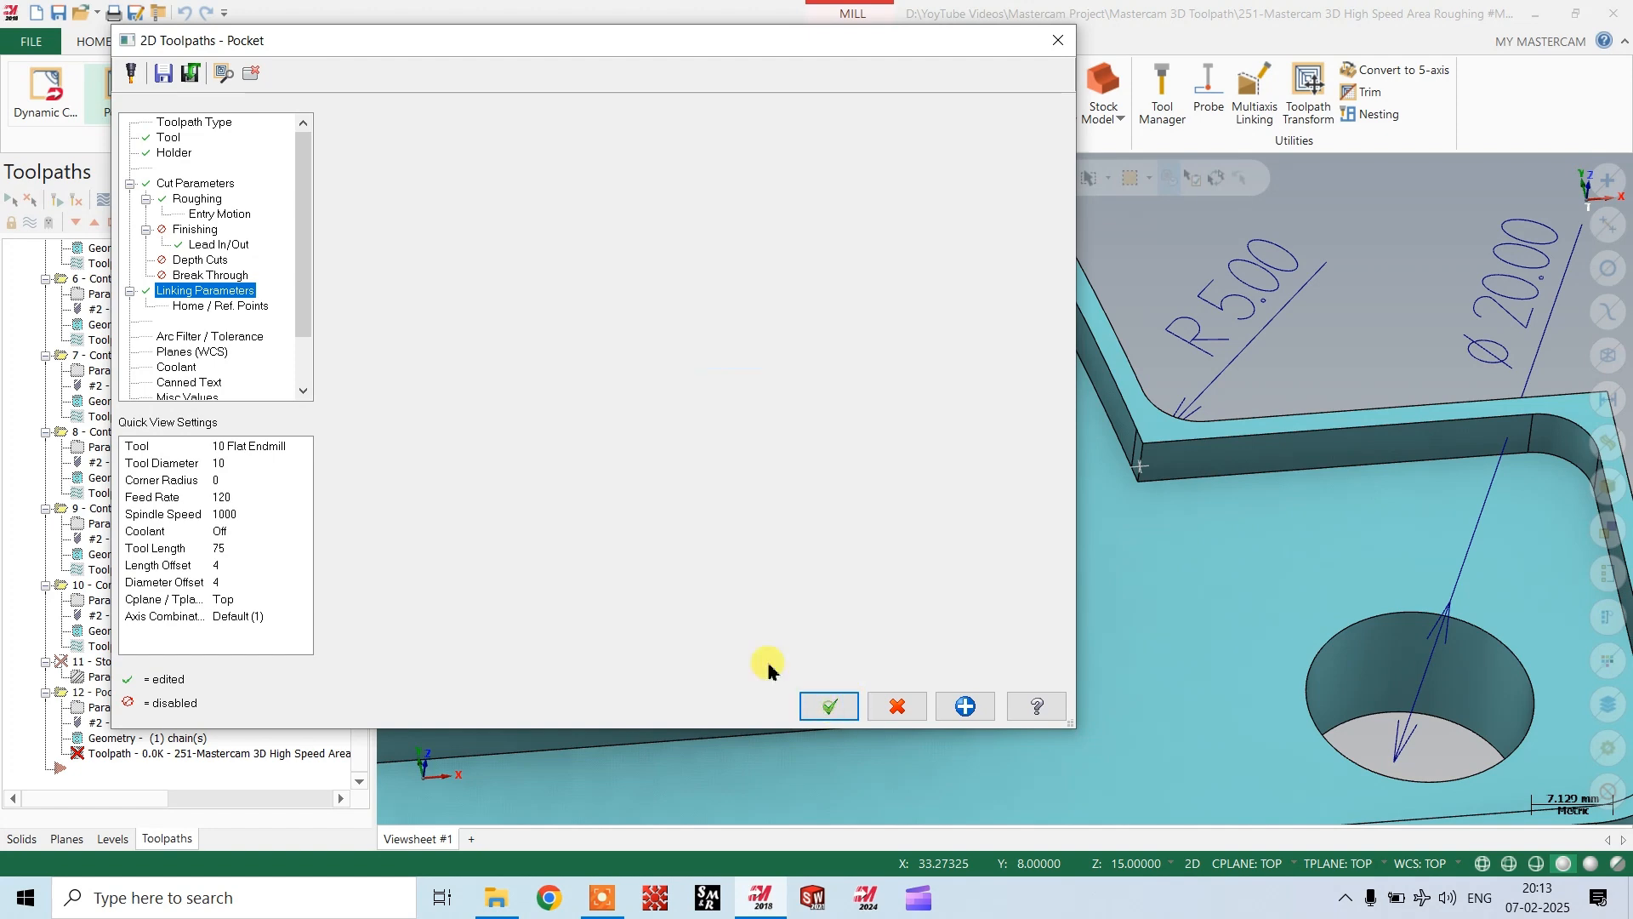
pyautogui.scroll(-2, 1225, 417)
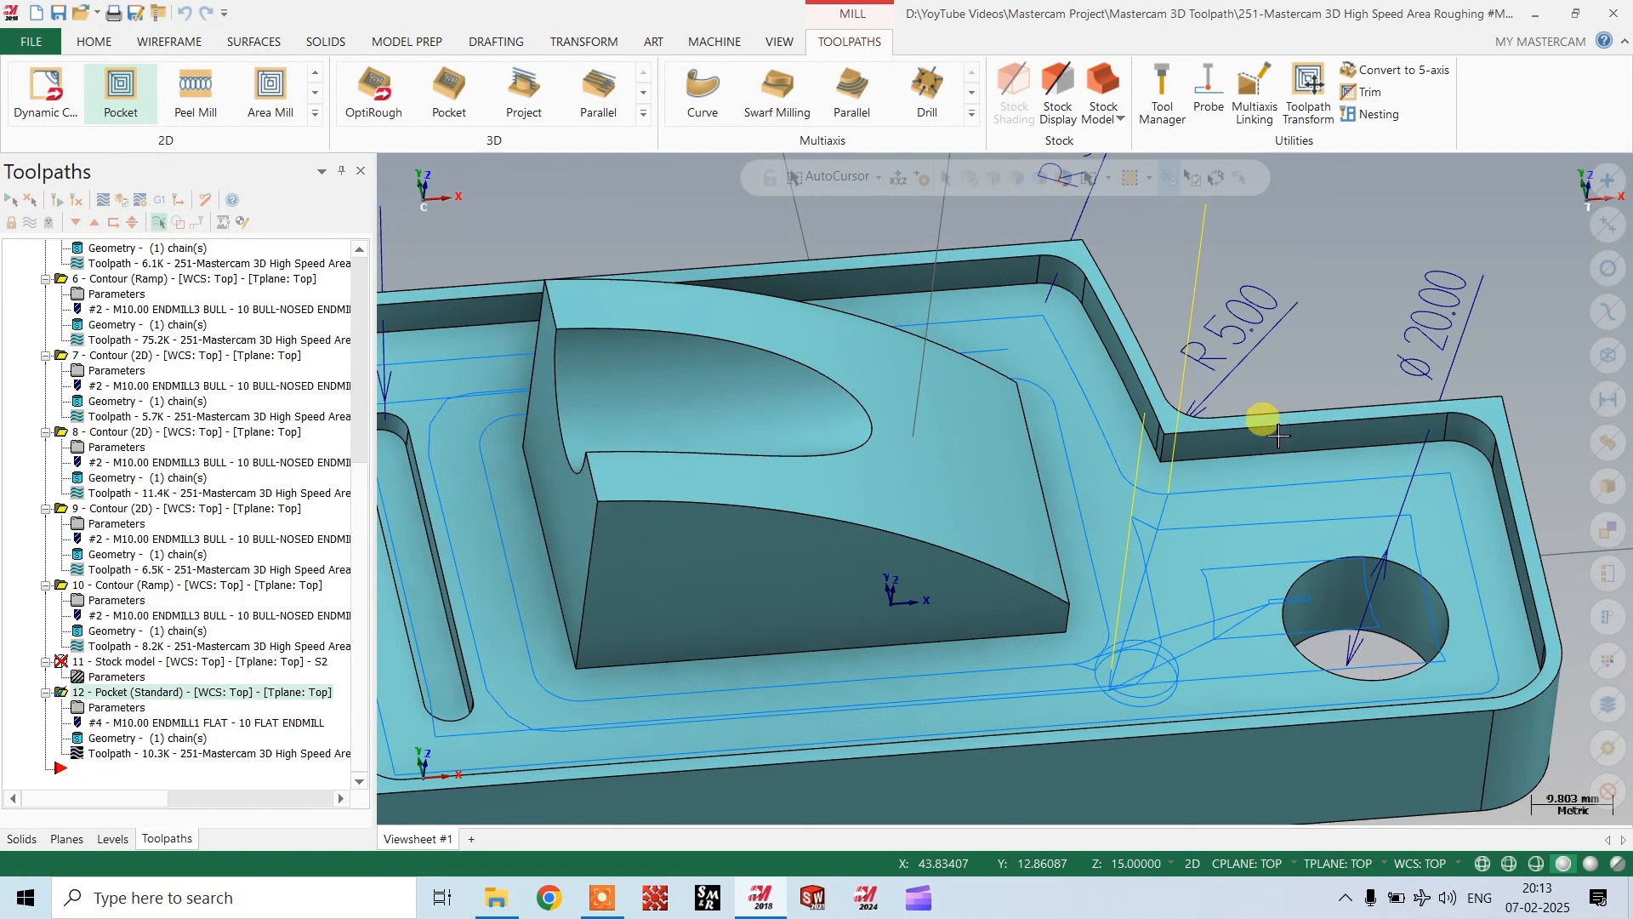
pyautogui.scroll(-3, 1160, 502)
pyautogui.moveTo(1086, 474); pyautogui.dragTo(1042, 579, button='middle')
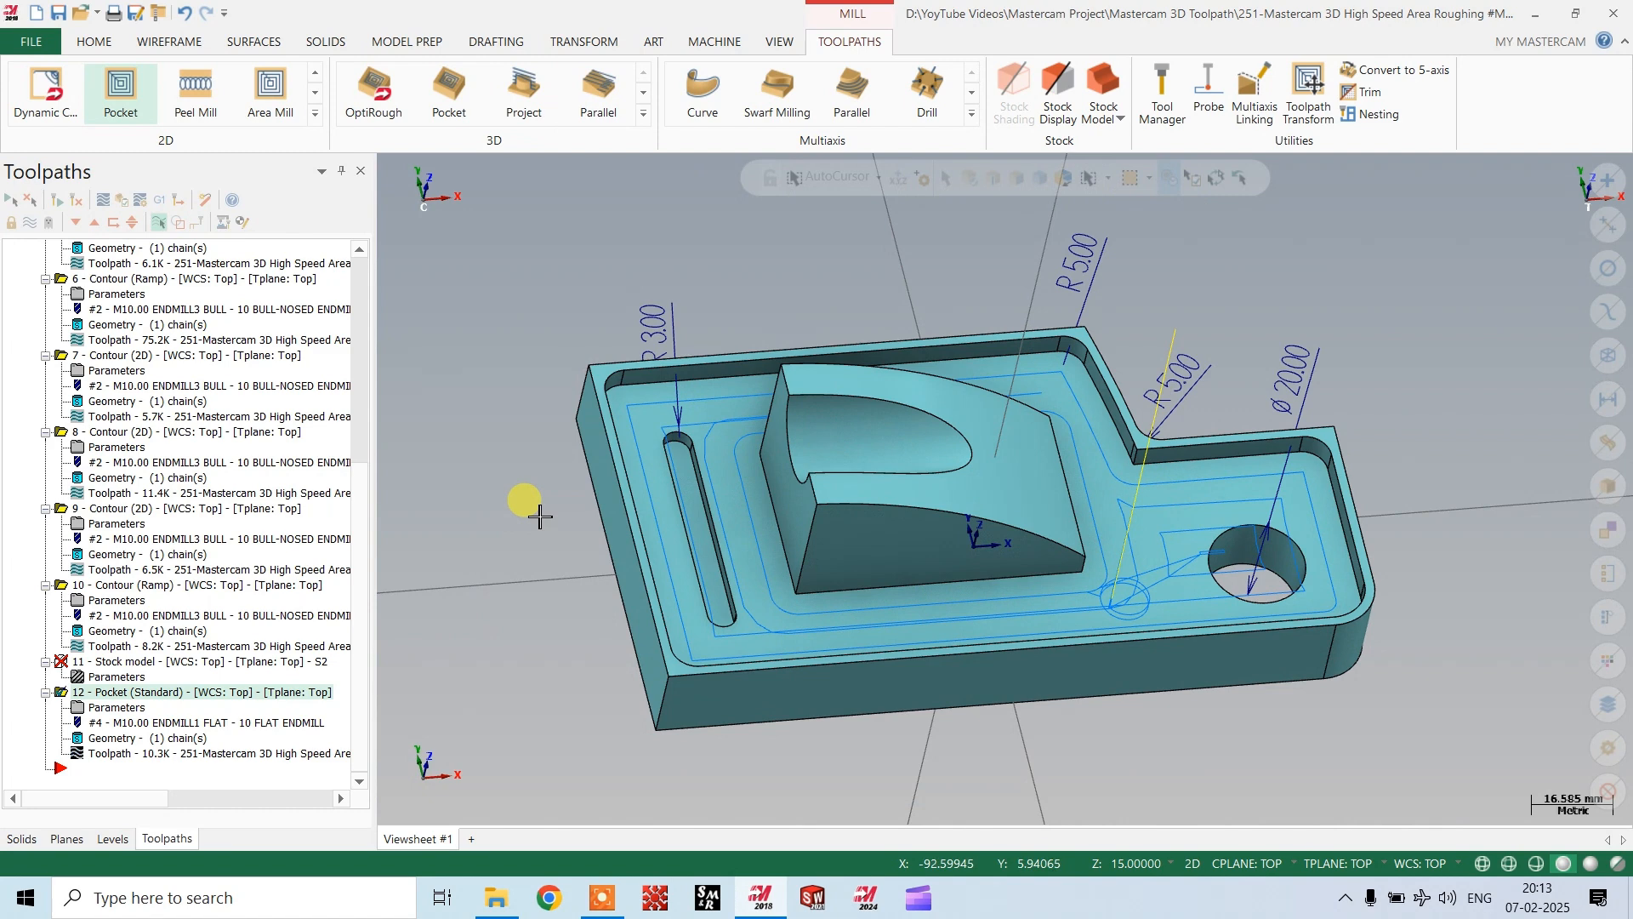
# Start changing solid face colours with orange as the colour to apply.
pyautogui.click(406, 41)
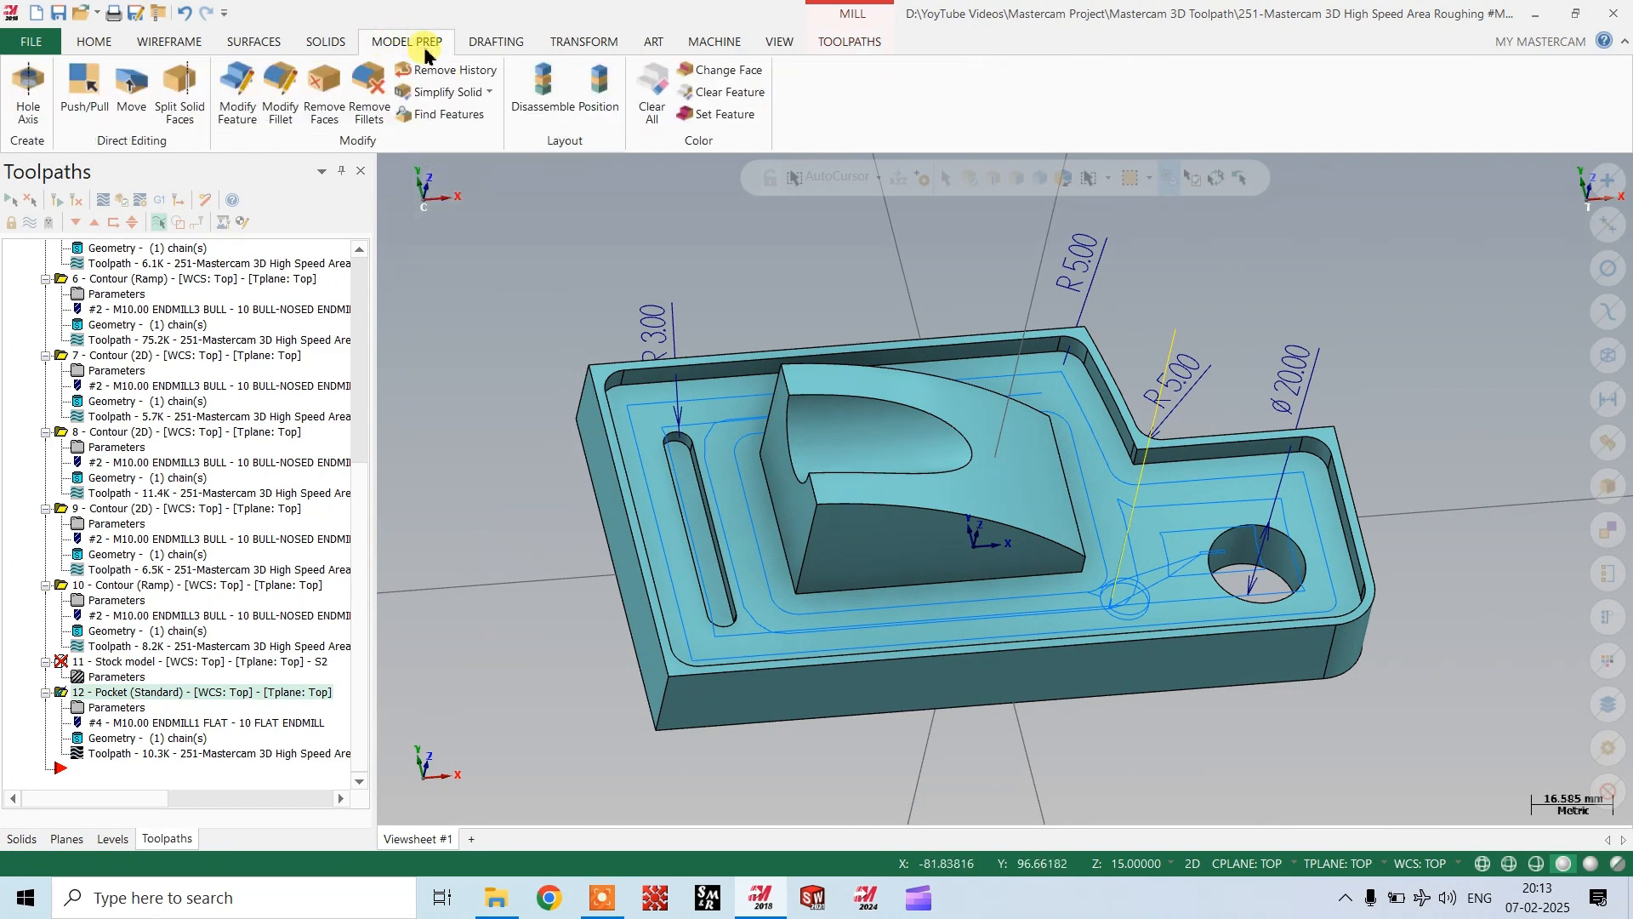
pyautogui.click(719, 72)
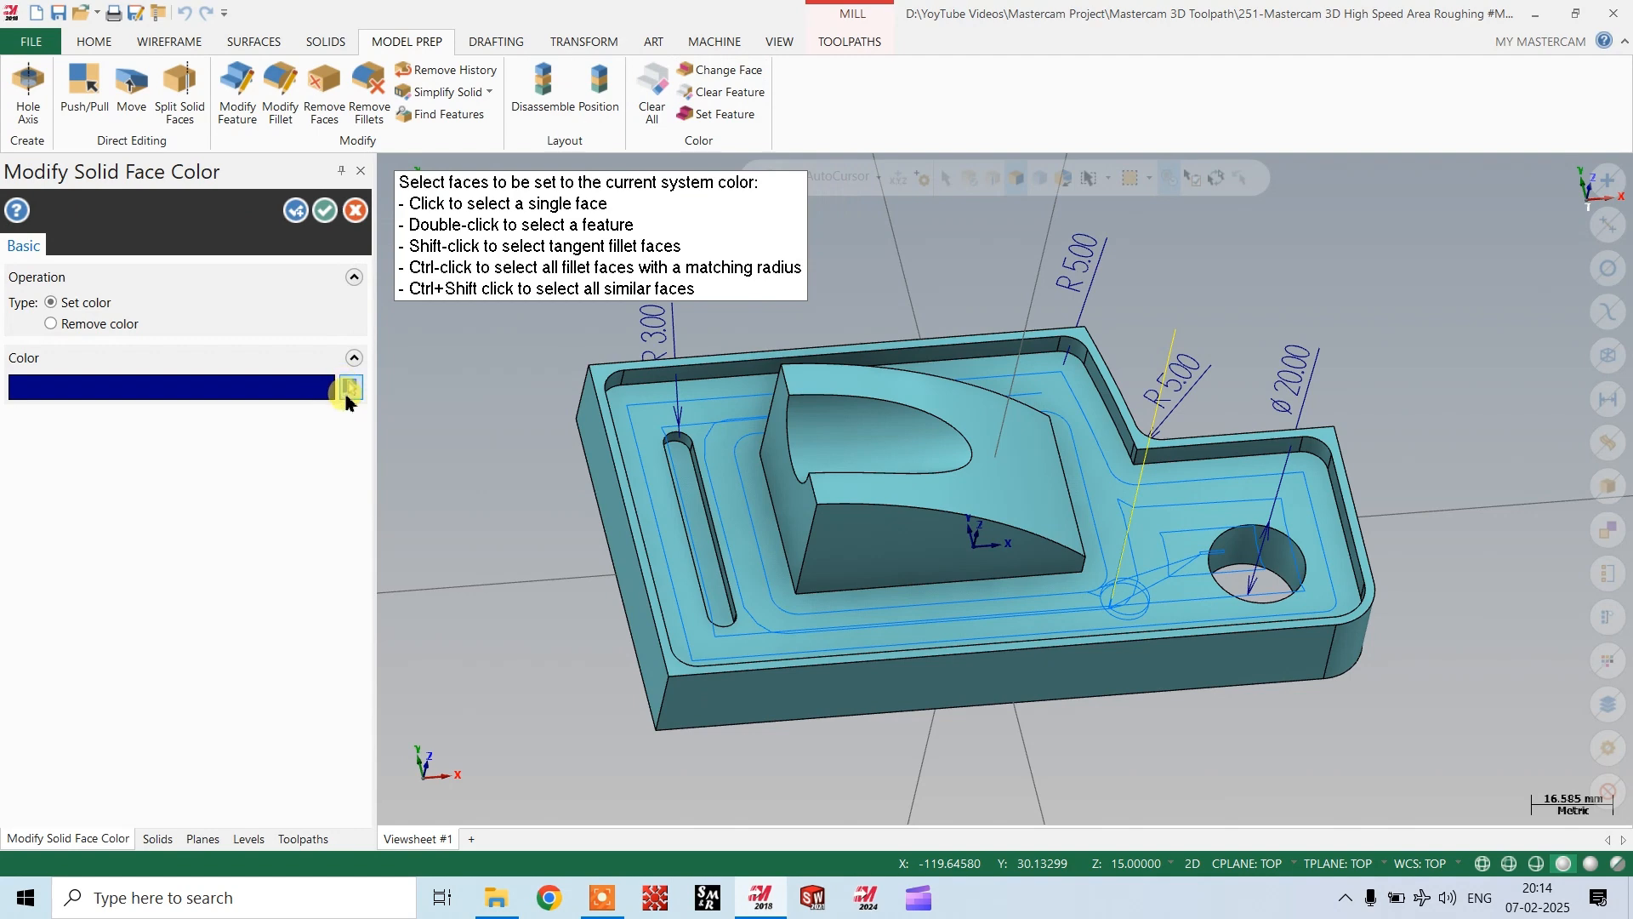
pyautogui.click(348, 391)
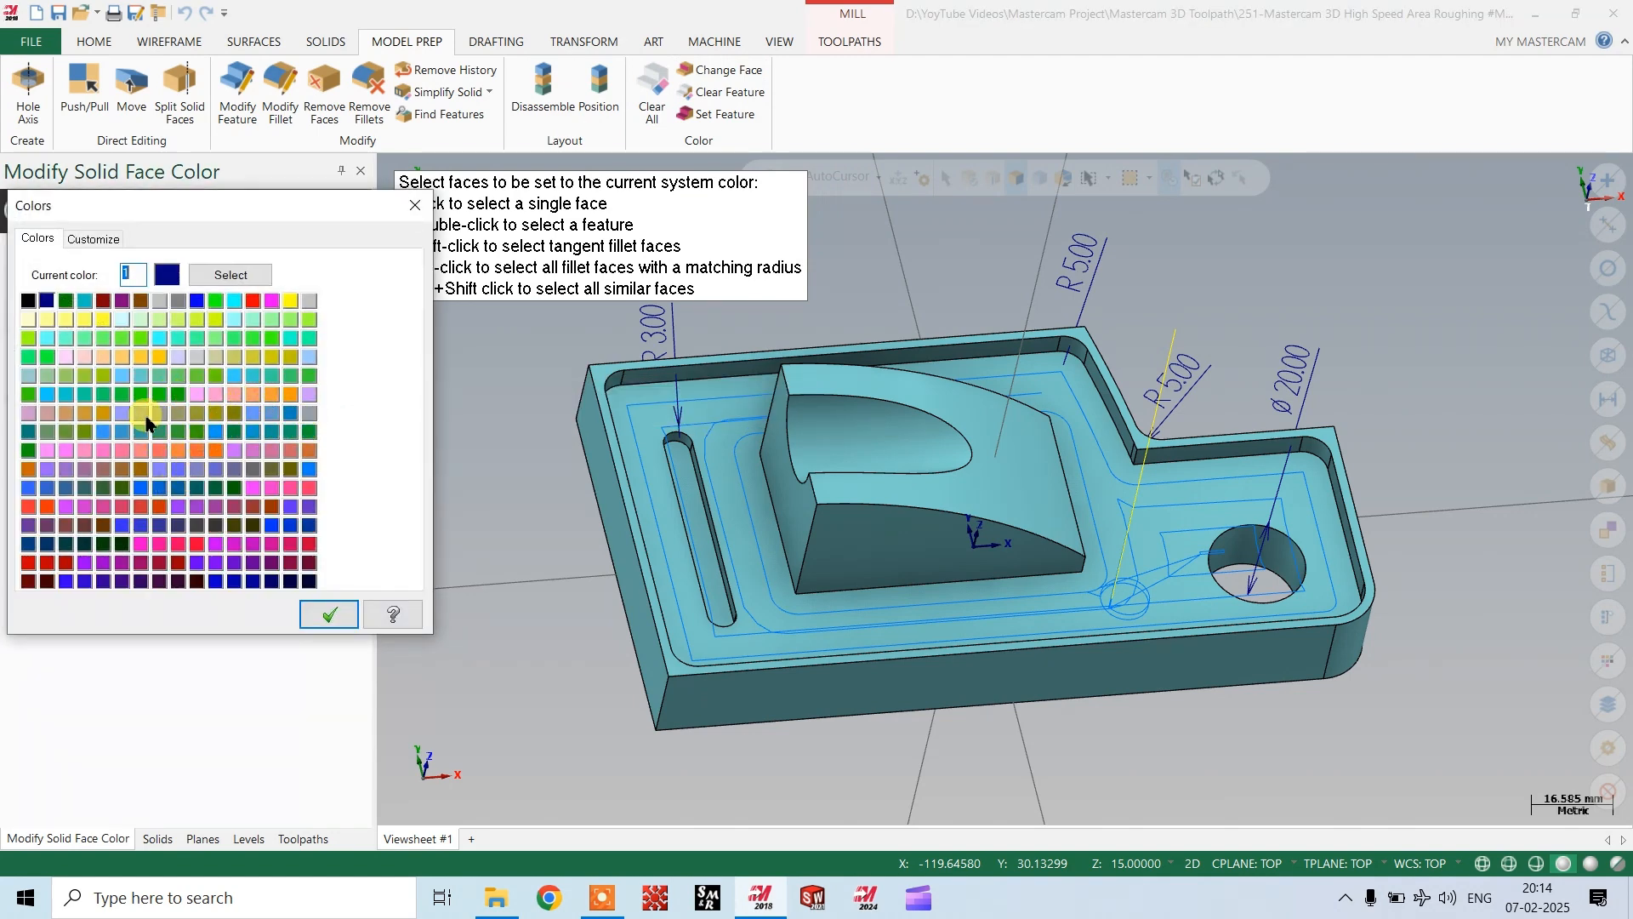
pyautogui.click(328, 614)
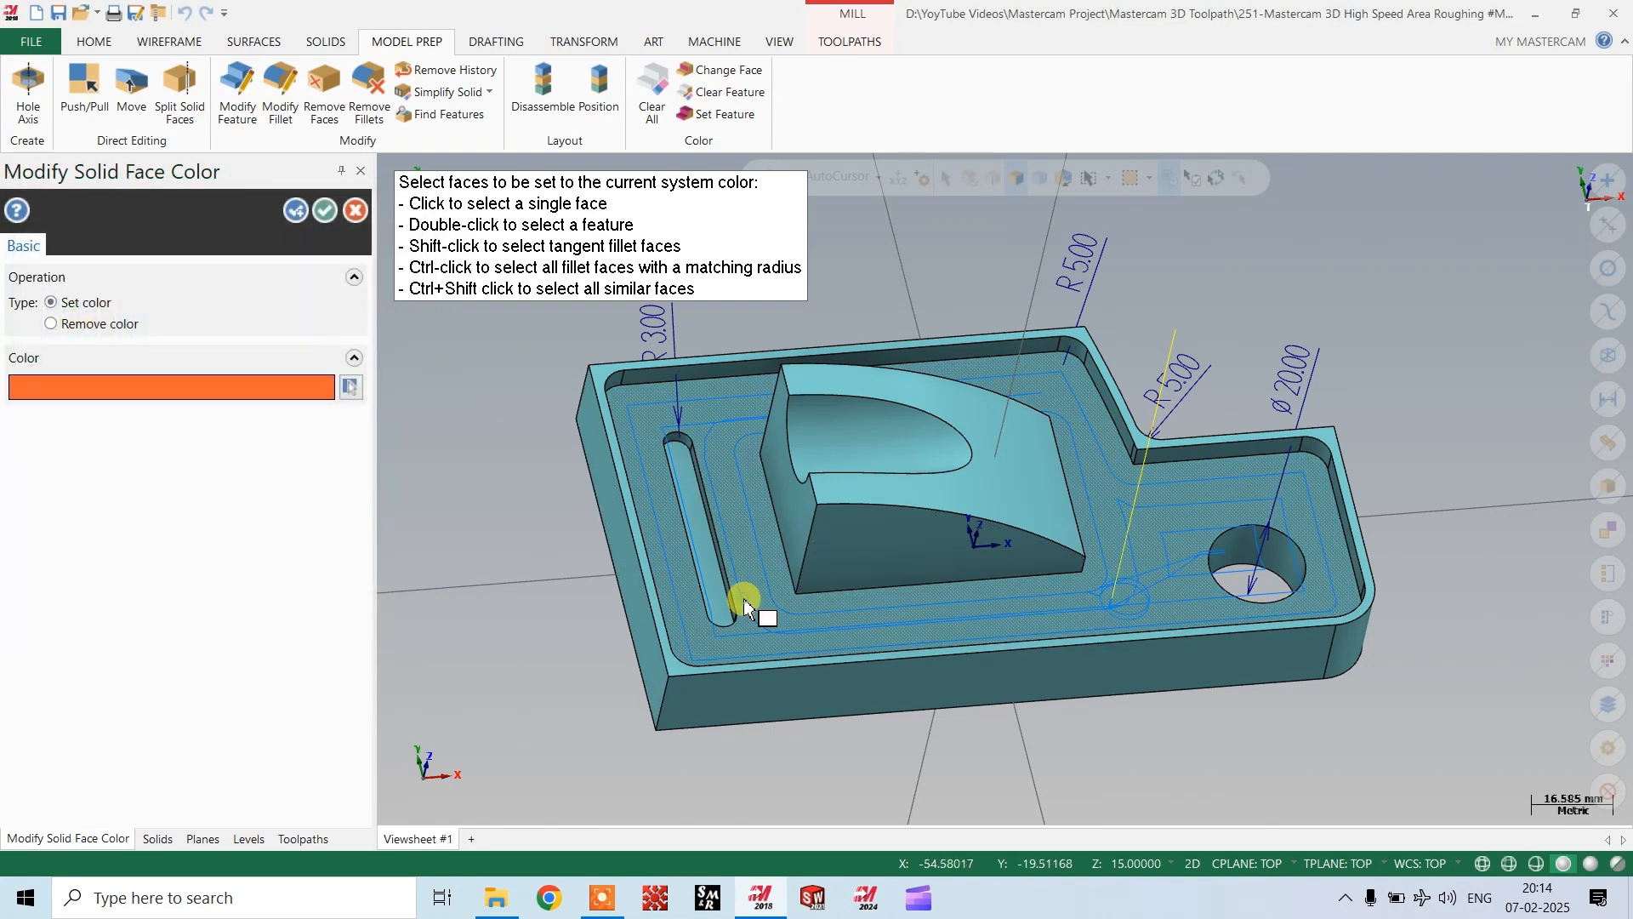
# Select the part's outer sides, rim, pocket floor, slot, raised boss faces, 20 mm hole and rounded outer corner for recolouring.
pyautogui.scroll(-1, 764, 629)
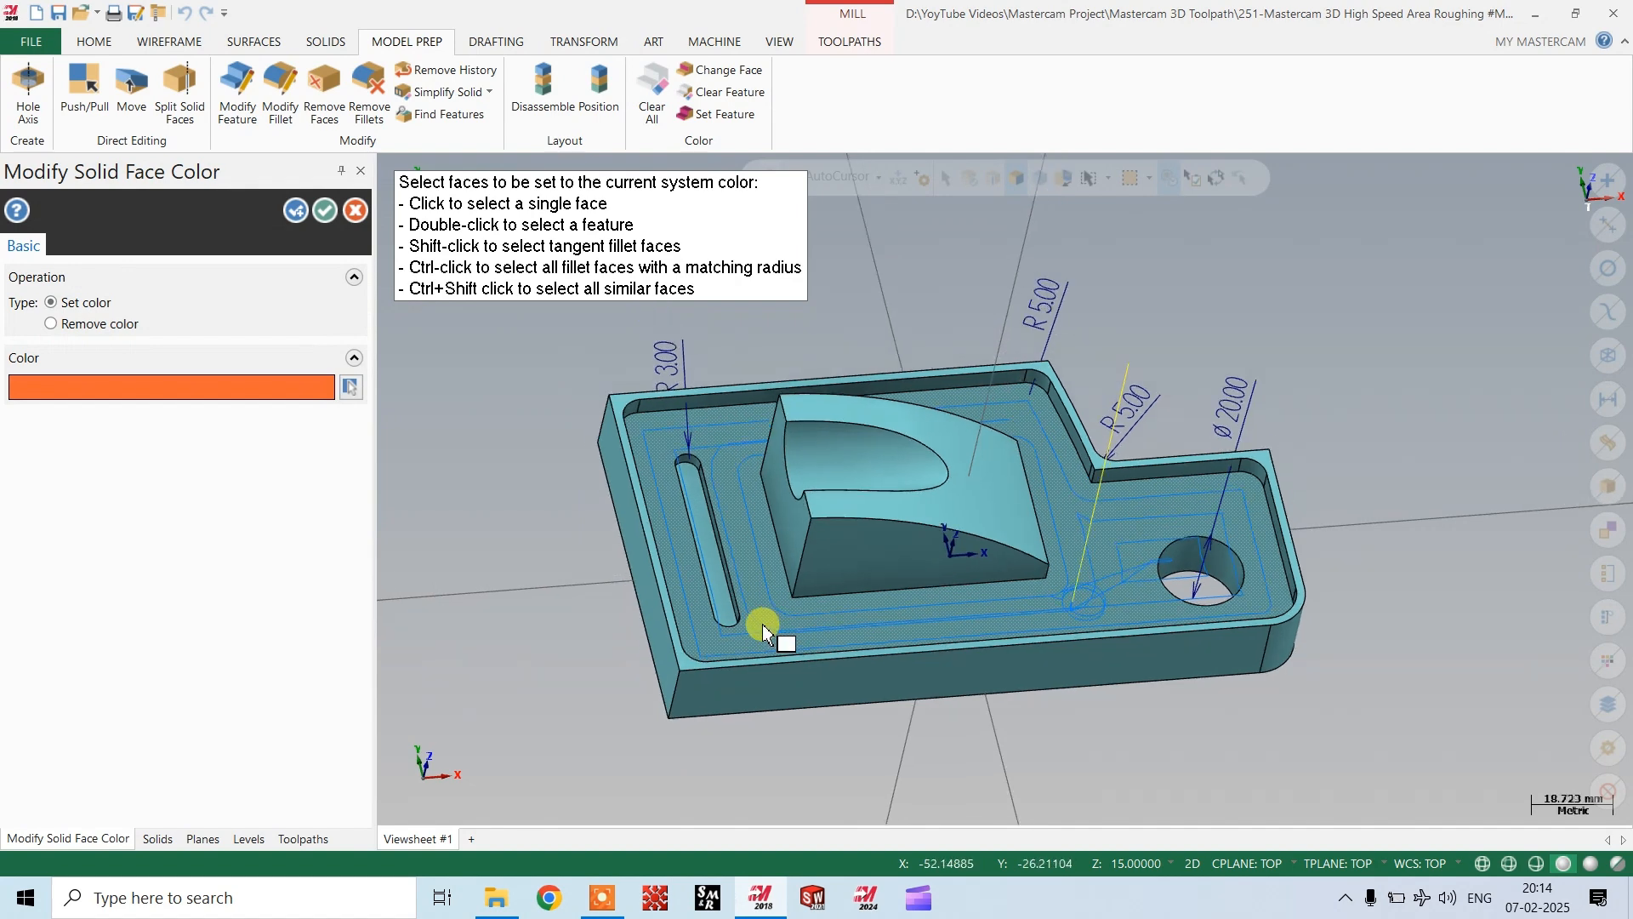
pyautogui.scroll(-1, 705, 670)
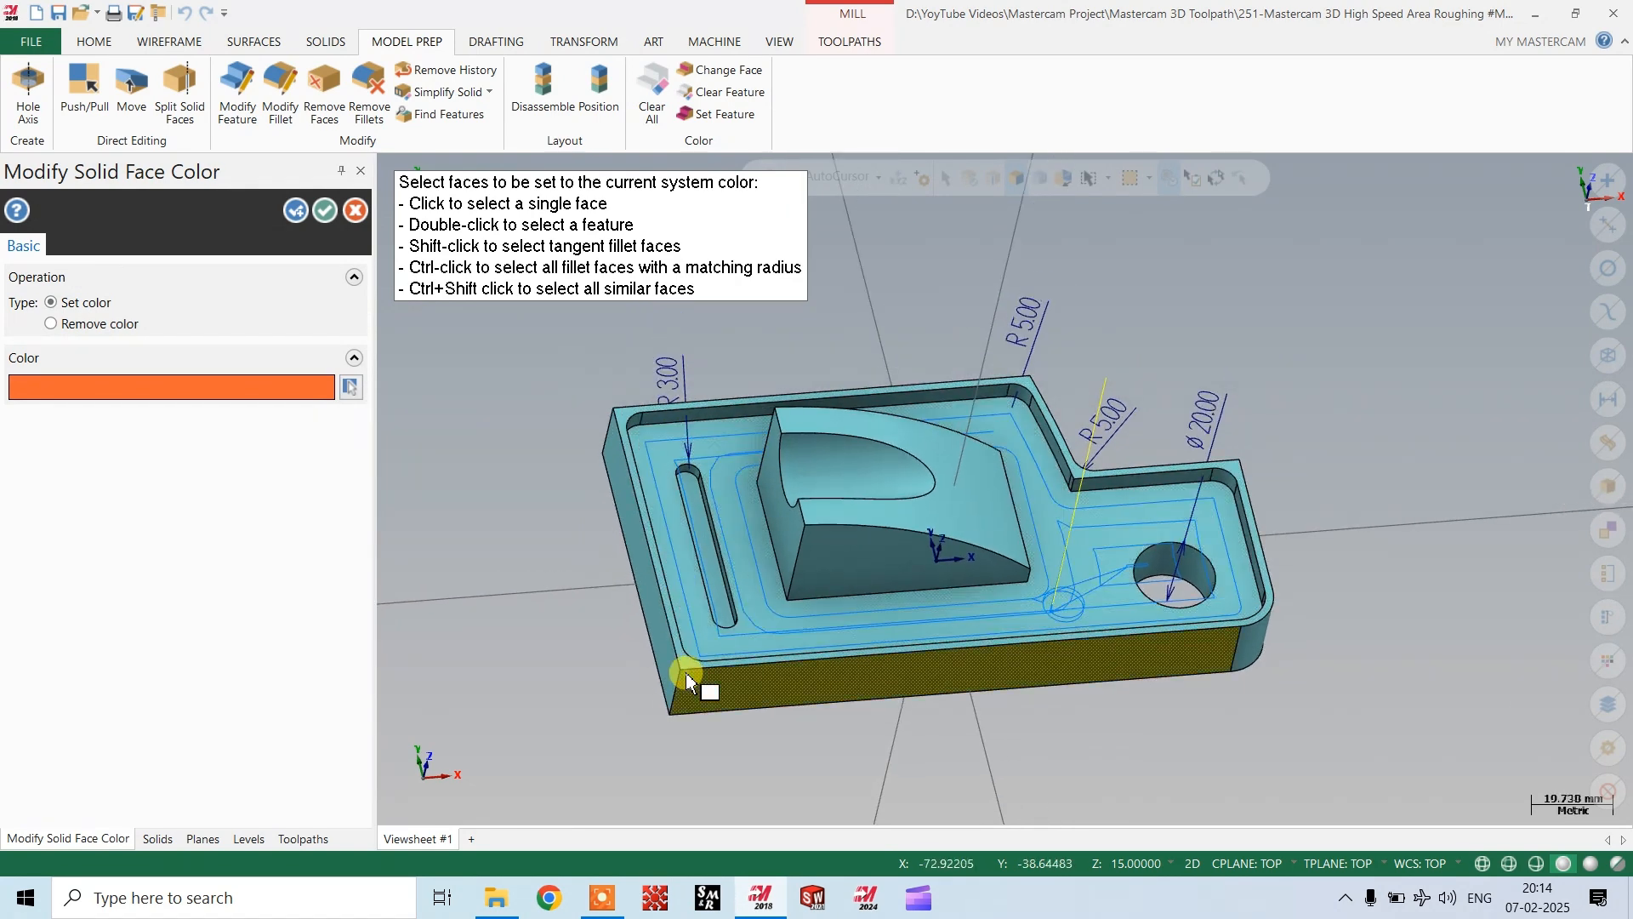
pyautogui.click(686, 674)
pyautogui.click(677, 665)
pyautogui.click(683, 660)
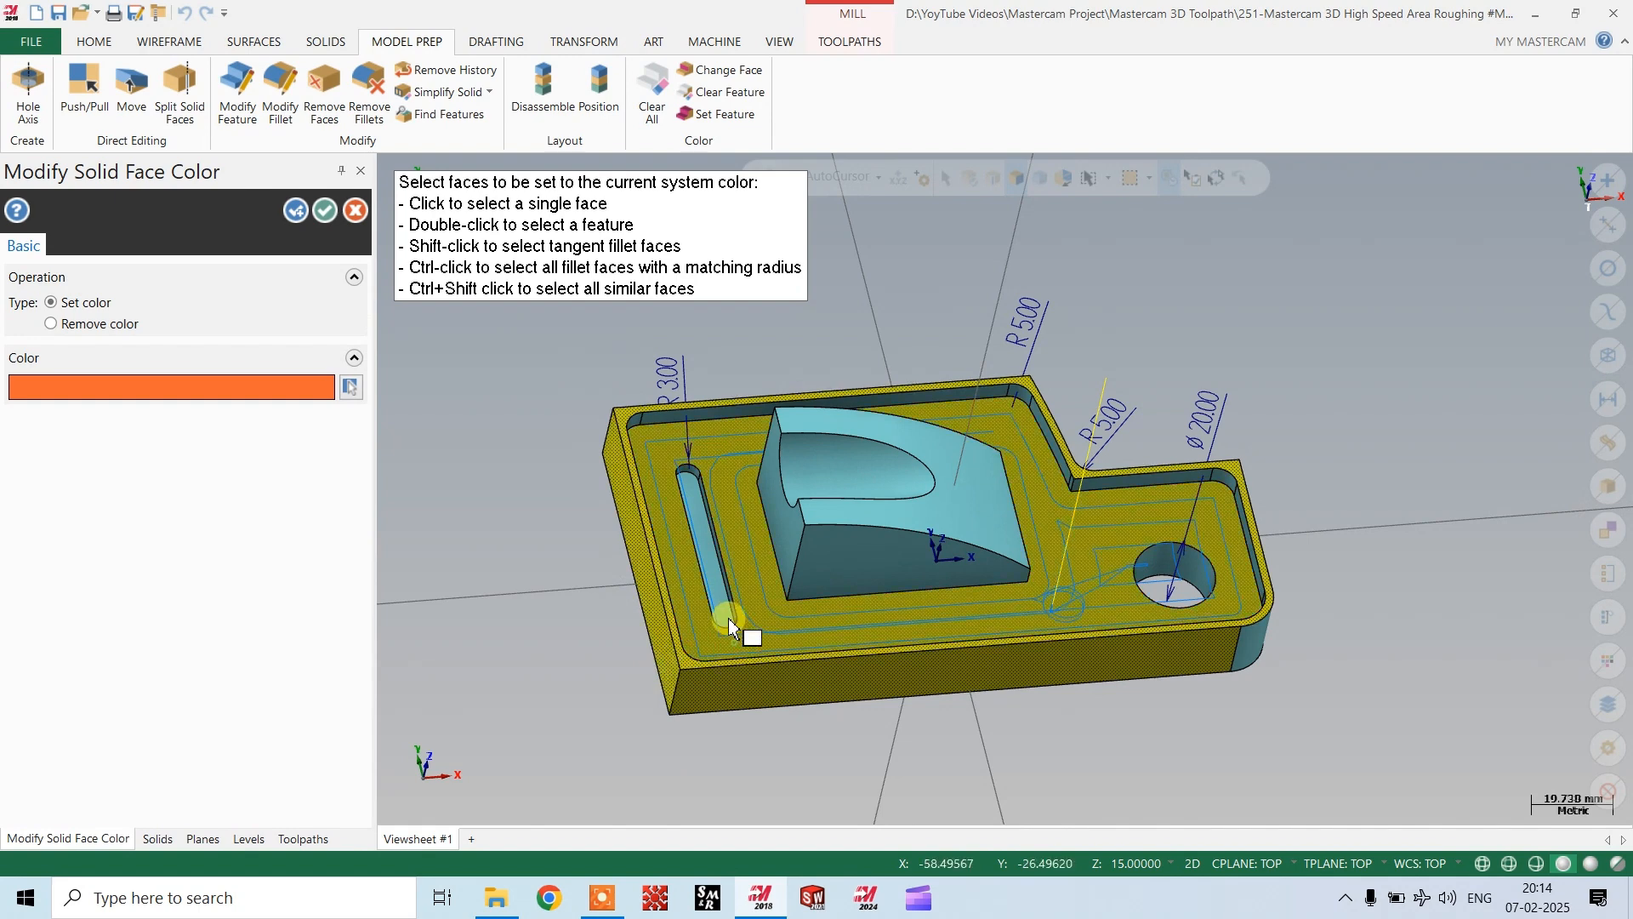
pyautogui.click(730, 626)
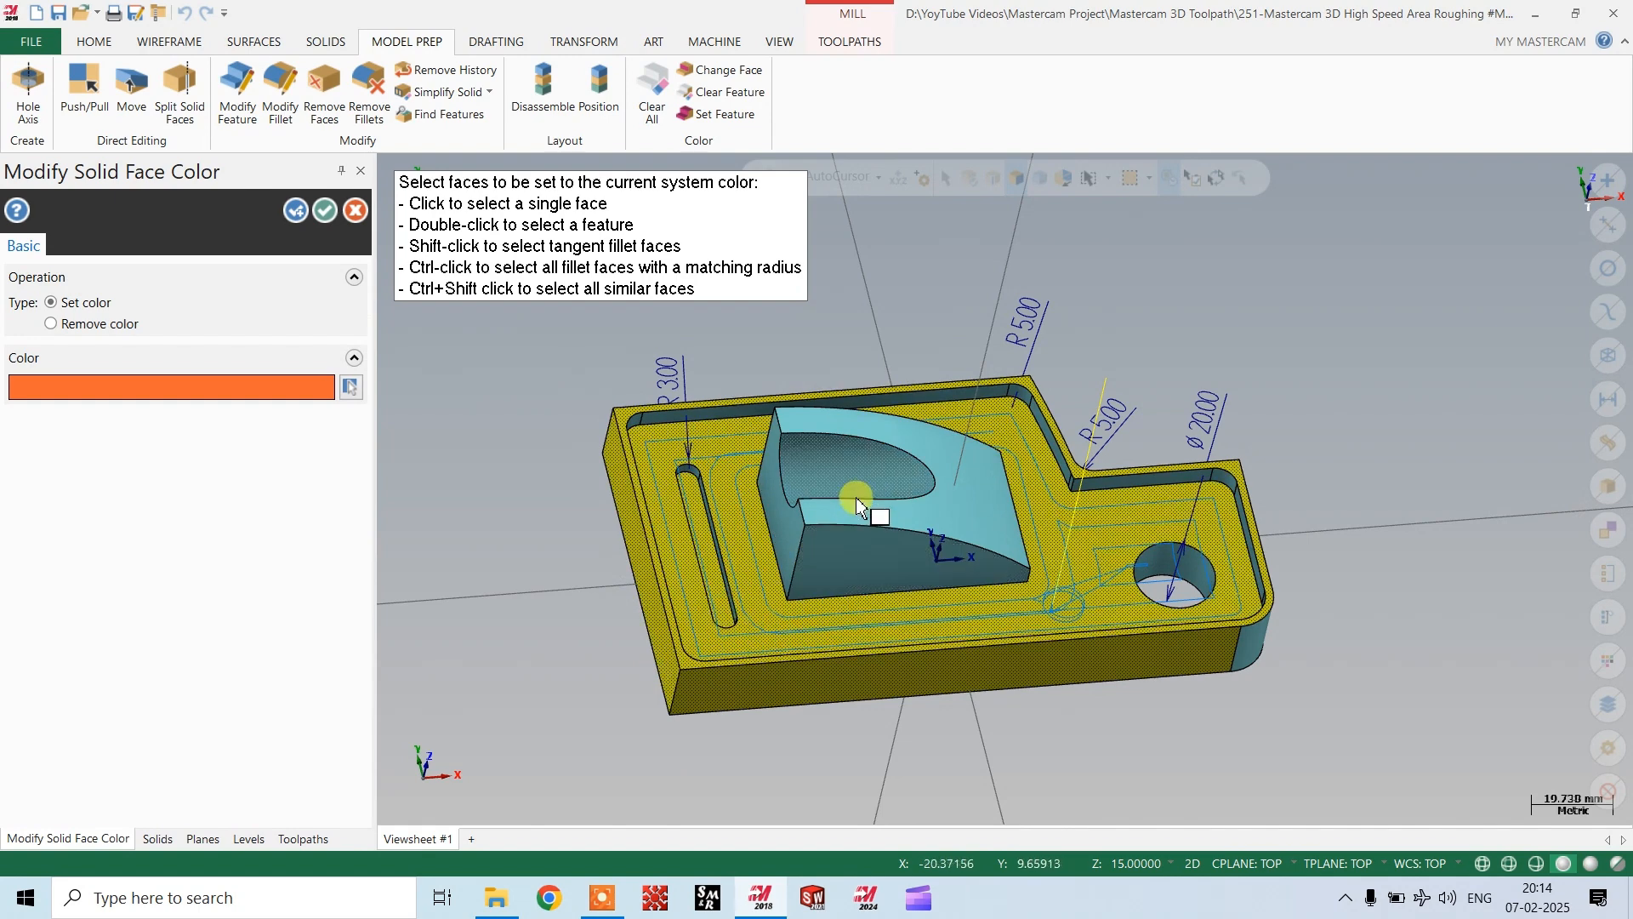
pyautogui.click(854, 487)
pyautogui.click(880, 516)
pyautogui.click(858, 549)
pyautogui.click(789, 531)
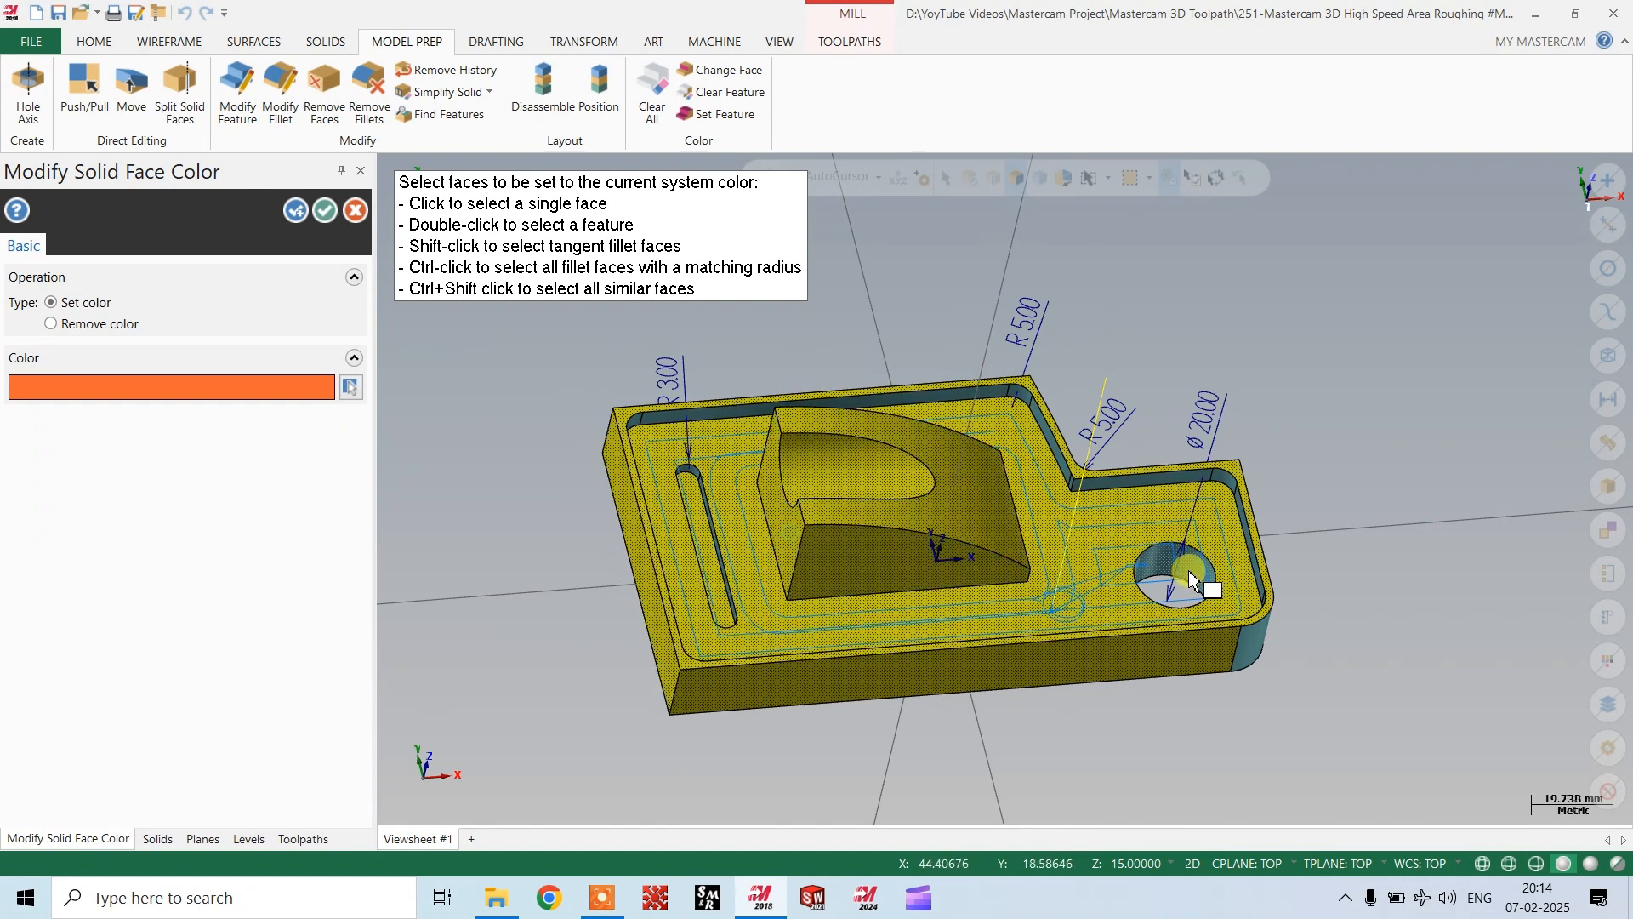
pyautogui.click(1190, 581)
pyautogui.click(1256, 647)
# Add the inner pocket walls and fillets, the back and the underside to the selection, and apply the orange colour.
pyautogui.scroll(2, 1251, 503)
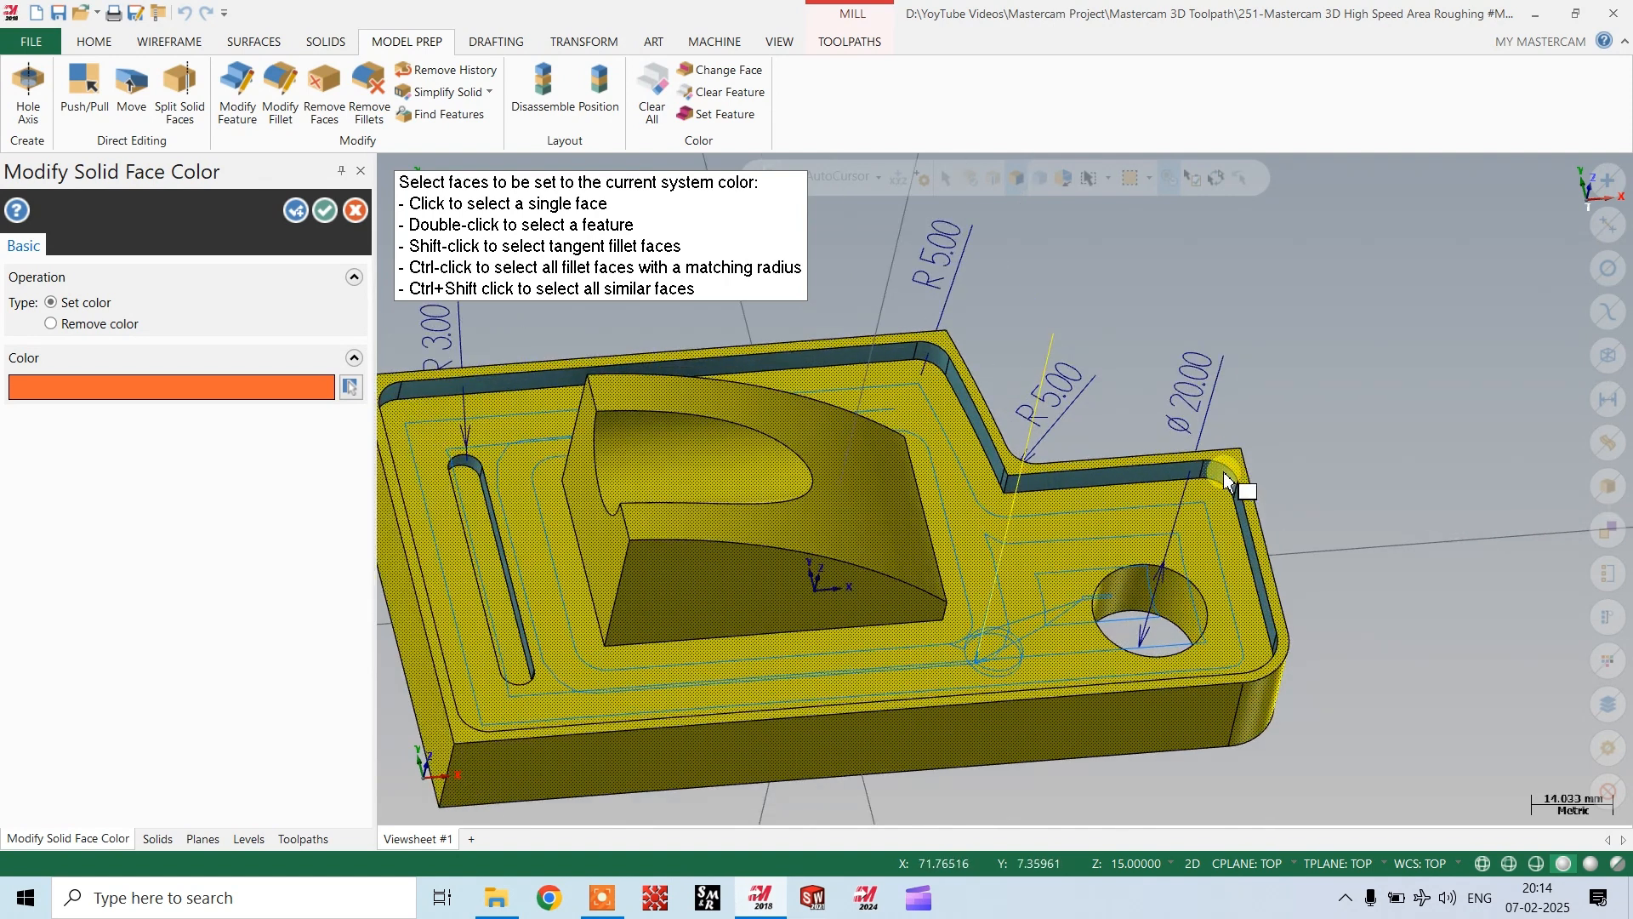
pyautogui.keyDown('ctrl'); pyautogui.click(1219, 475); pyautogui.keyUp('ctrl')
pyautogui.click(1171, 471)
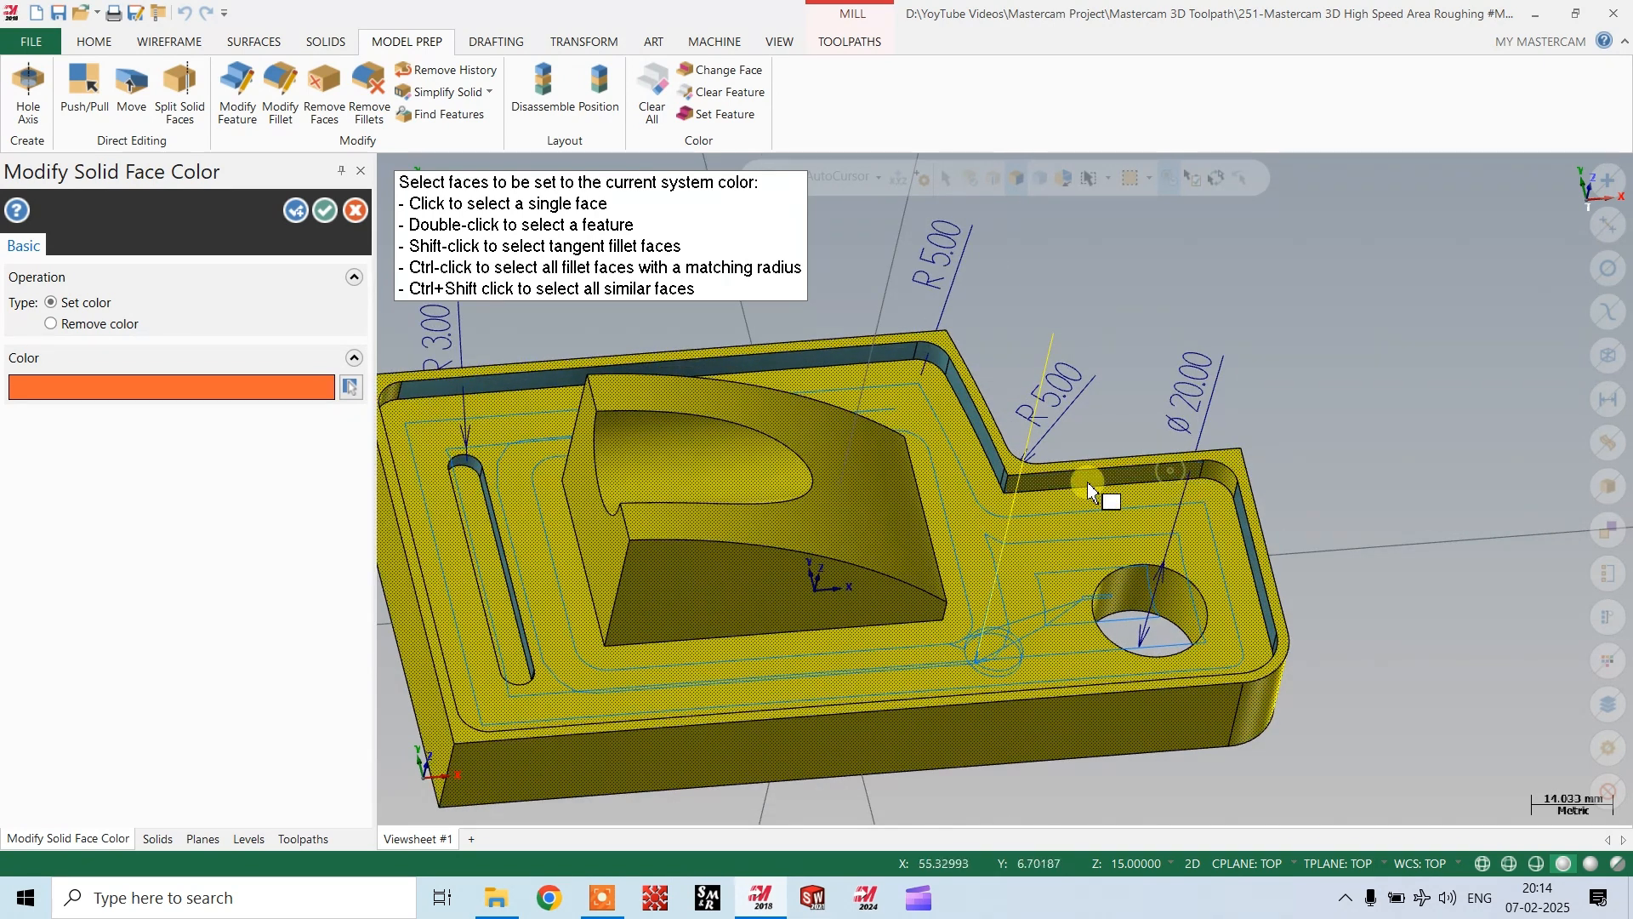
pyautogui.click(992, 462)
pyautogui.click(935, 356)
pyautogui.click(858, 357)
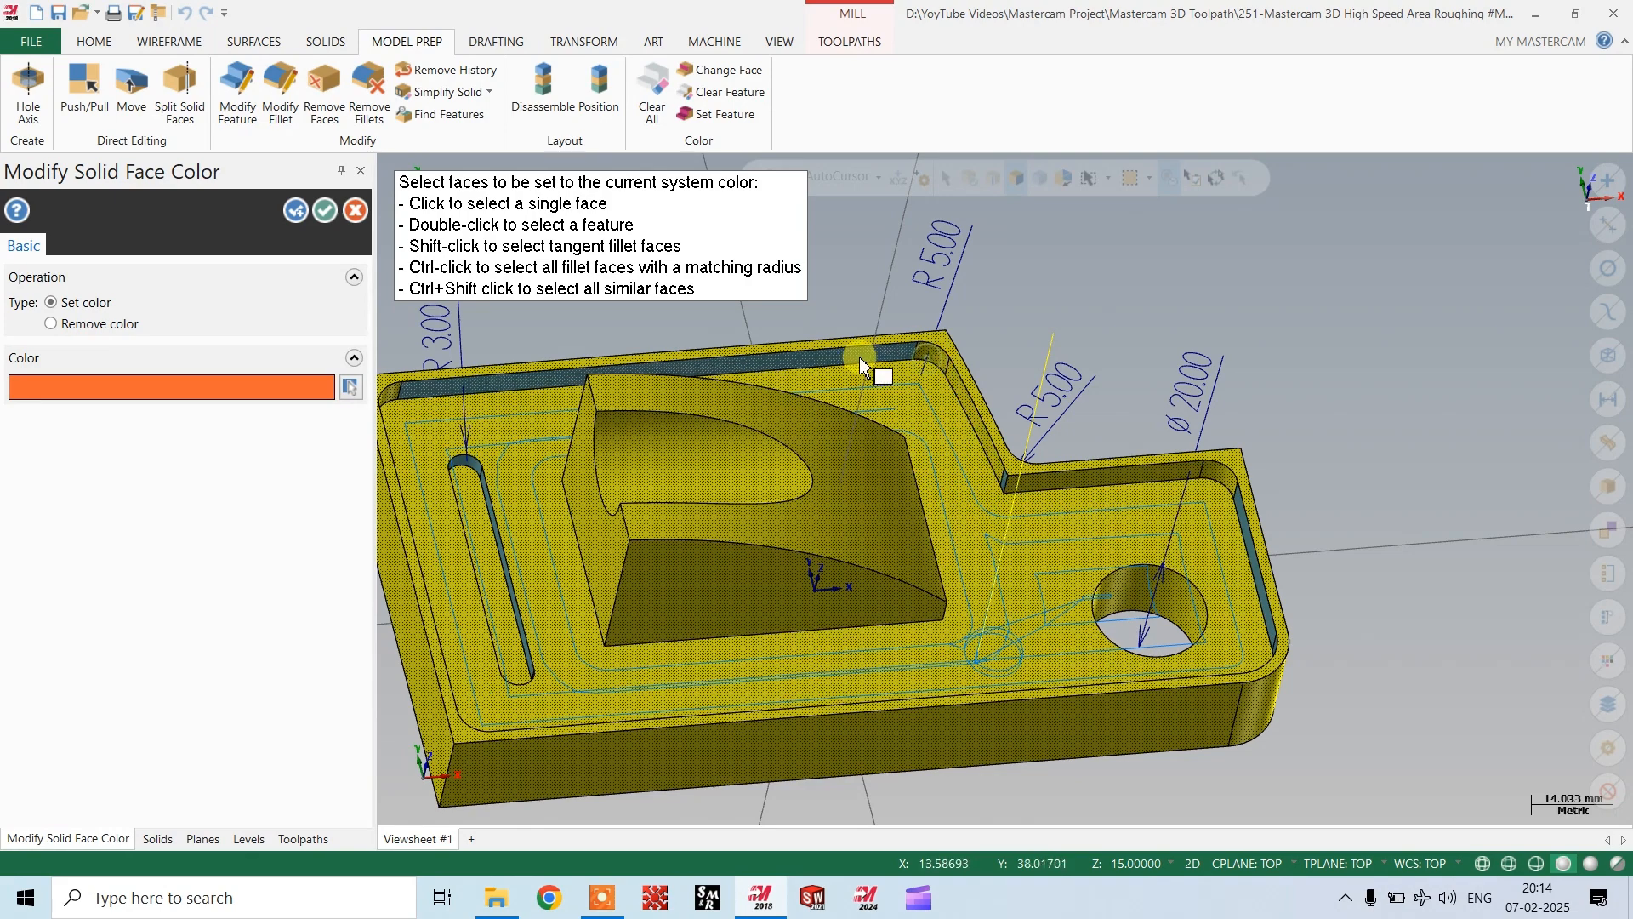
pyautogui.moveTo(479, 411); pyautogui.dragTo(1201, 439, button='middle')
pyautogui.click(1202, 430)
pyautogui.click(943, 502)
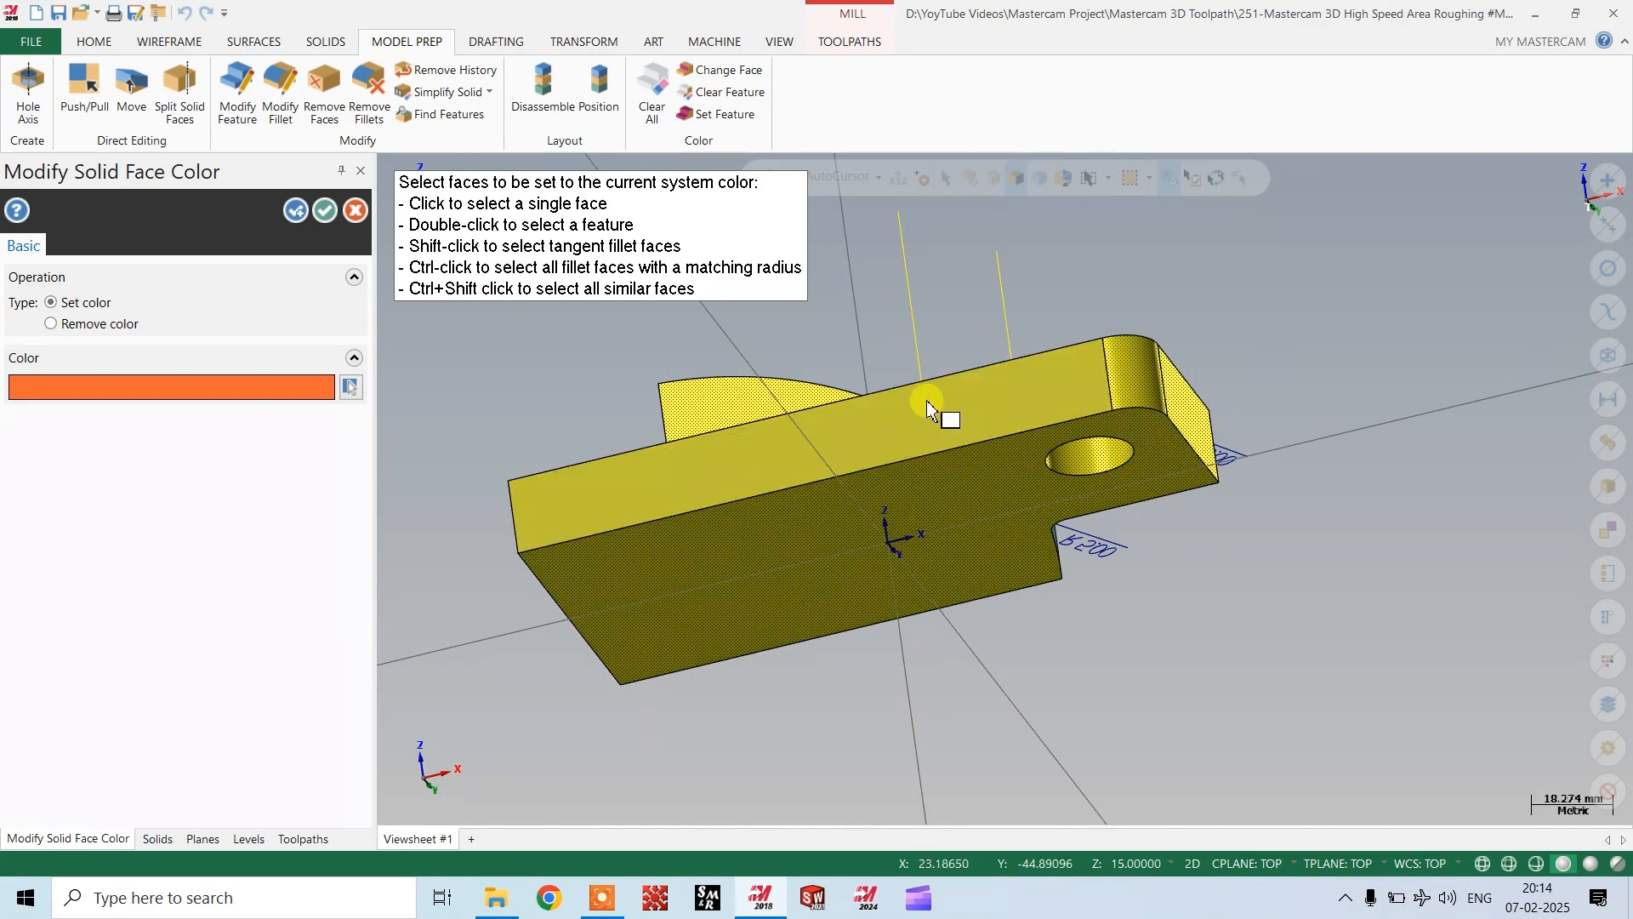
pyautogui.moveTo(930, 406); pyautogui.dragTo(444, 326, button='middle')
pyautogui.click(325, 210)
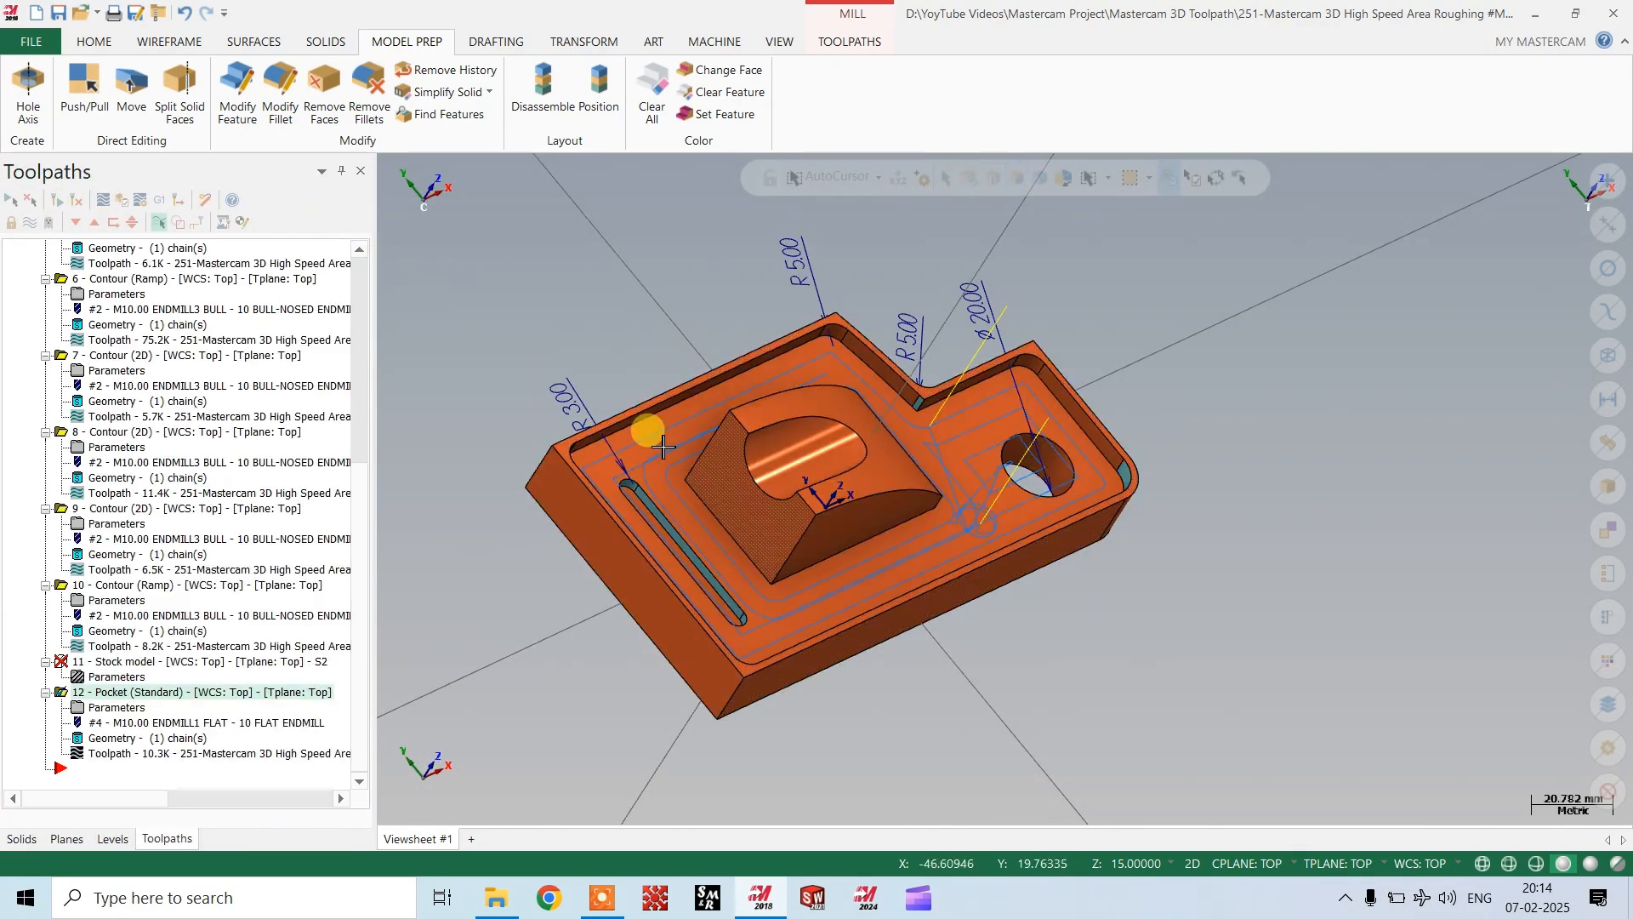
# Reorder the operations so the pocket precedes stock model S2, and place the insertion point after the stock model.
pyautogui.scroll(2, 647, 432)
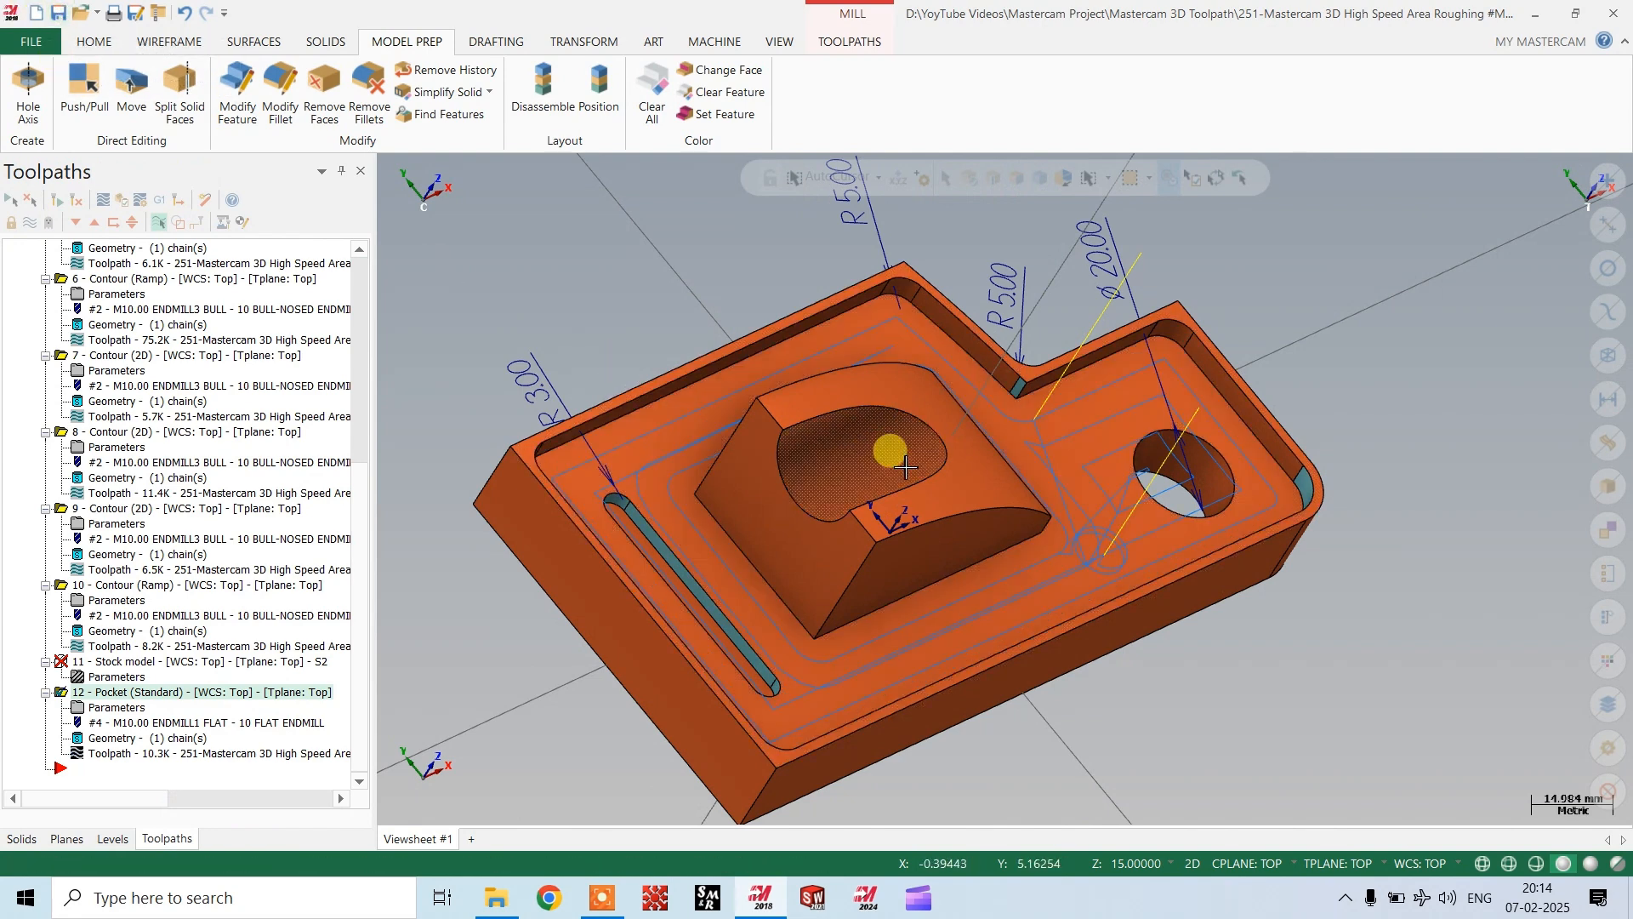
pyautogui.moveTo(890, 449)
pyautogui.mouseDown(button='middle')
pyautogui.moveTo(908, 474)
pyautogui.moveTo(799, 423)
pyautogui.moveTo(760, 451)
pyautogui.moveTo(745, 436)
pyautogui.mouseUp(button='middle')
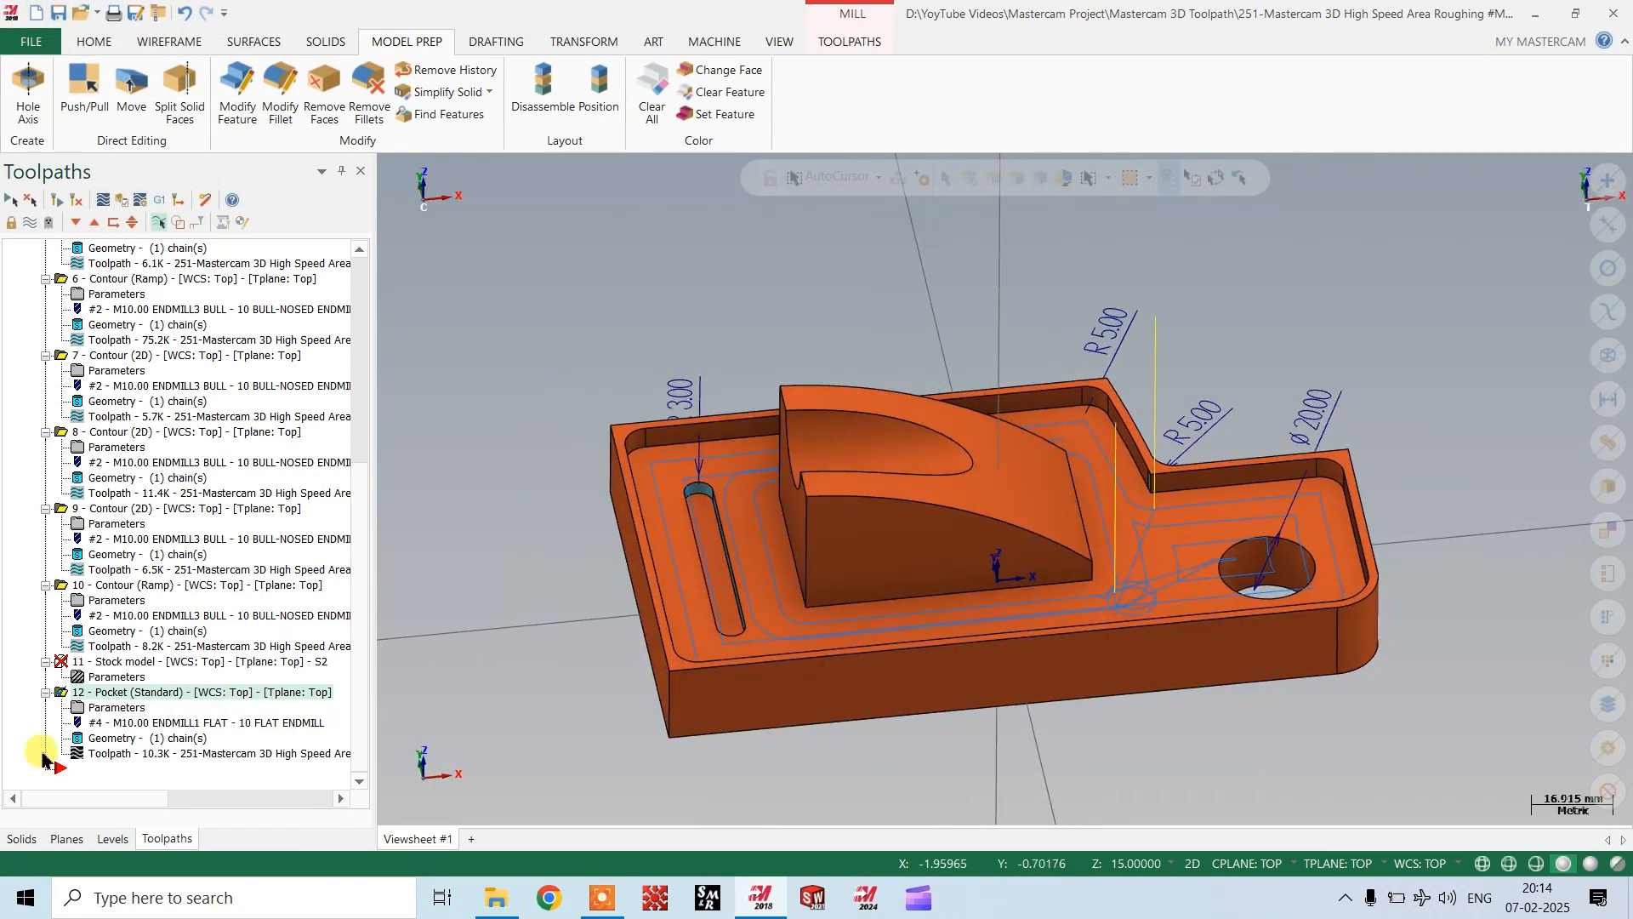
pyautogui.click(65, 663)
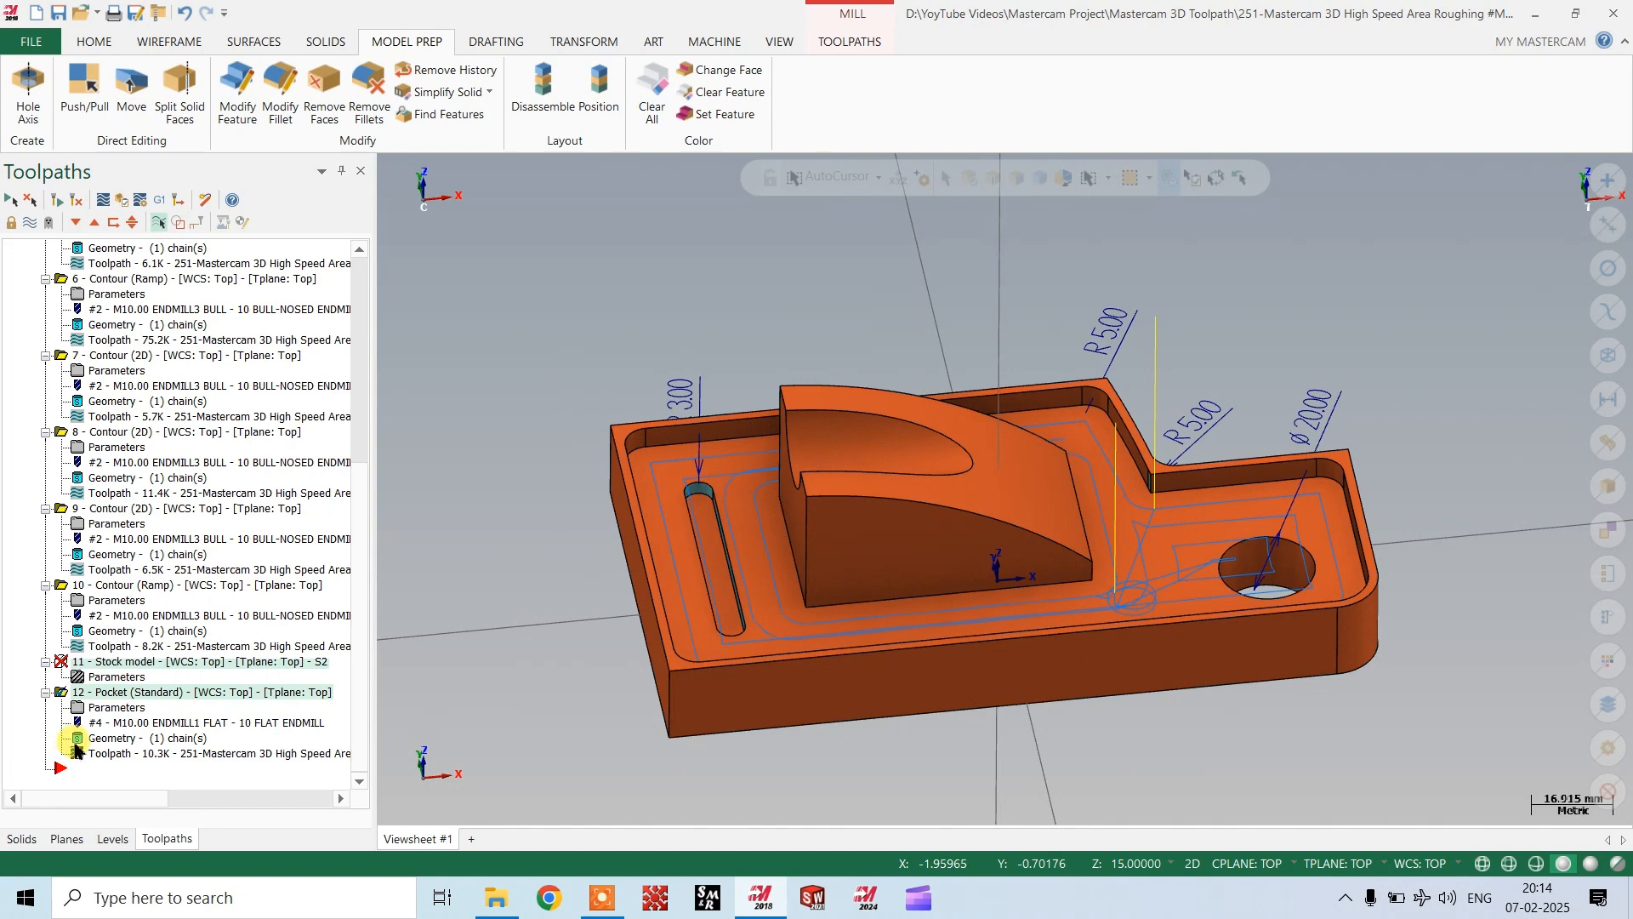
pyautogui.moveTo(56, 693); pyautogui.dragTo(54, 594)
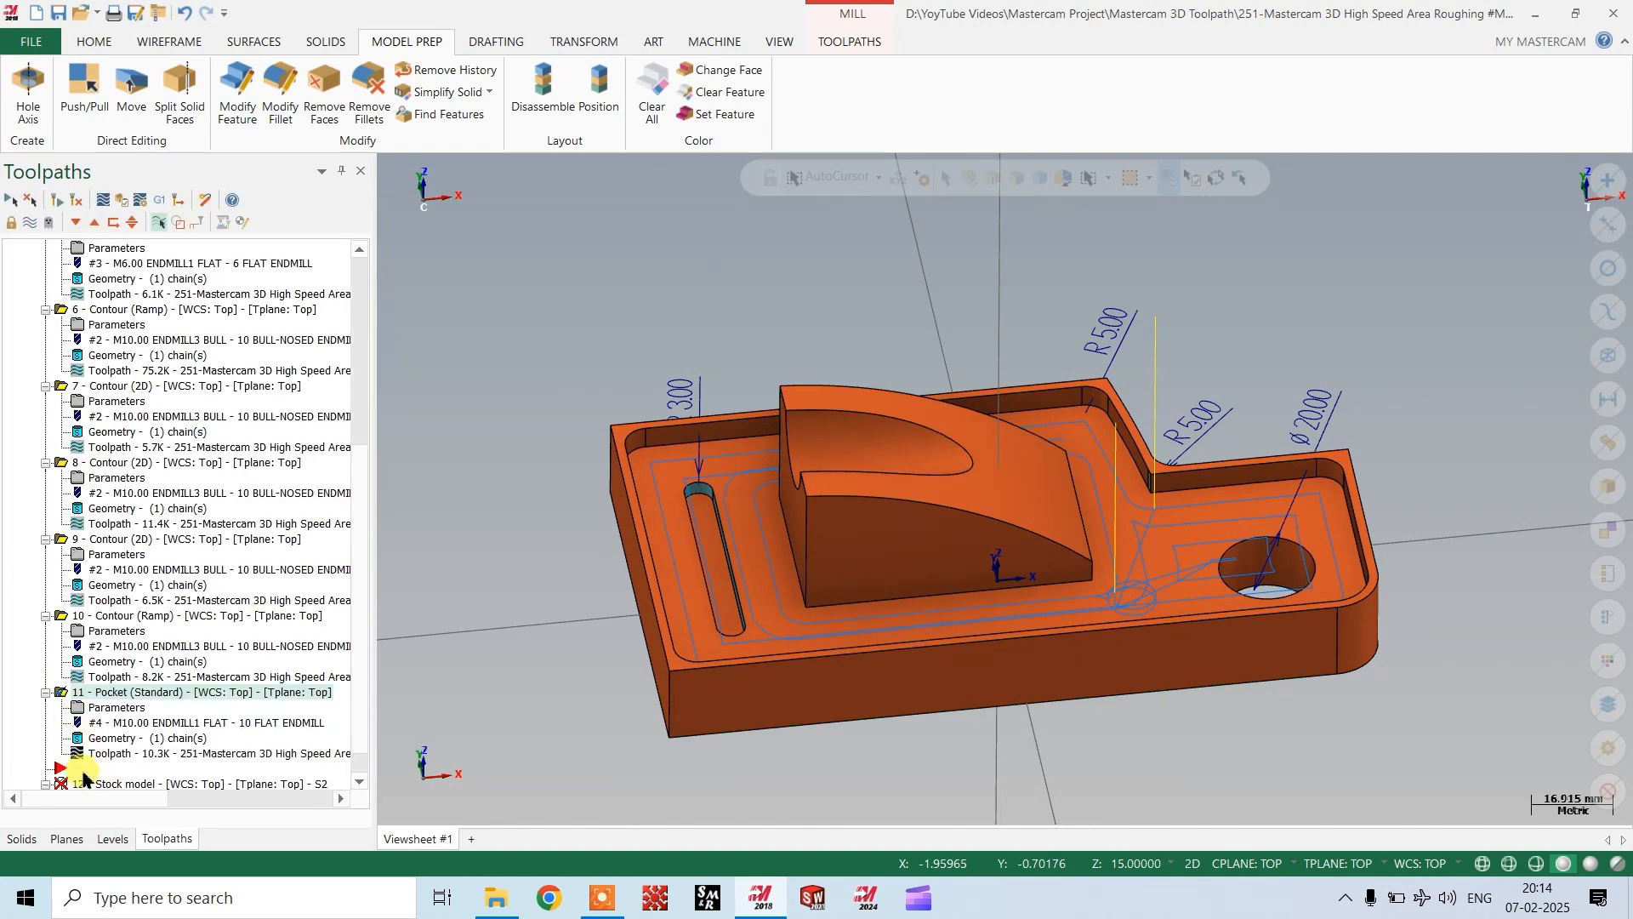
pyautogui.click(77, 223)
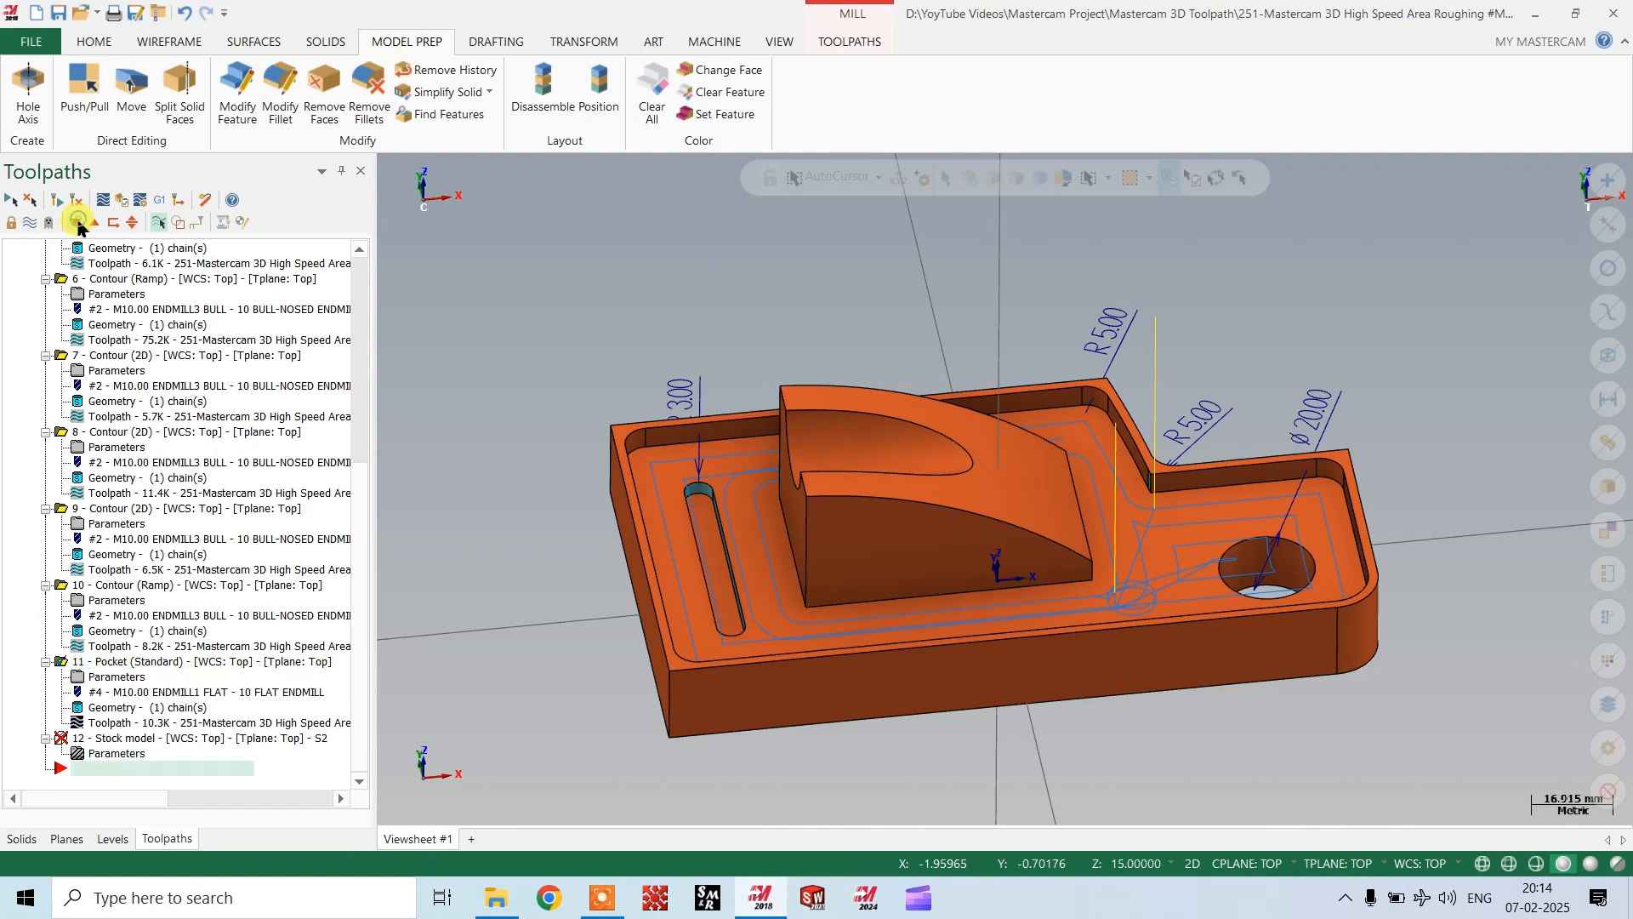
# Include the standard pocket operation in the source operations of stock model S2.
pyautogui.click(120, 755)
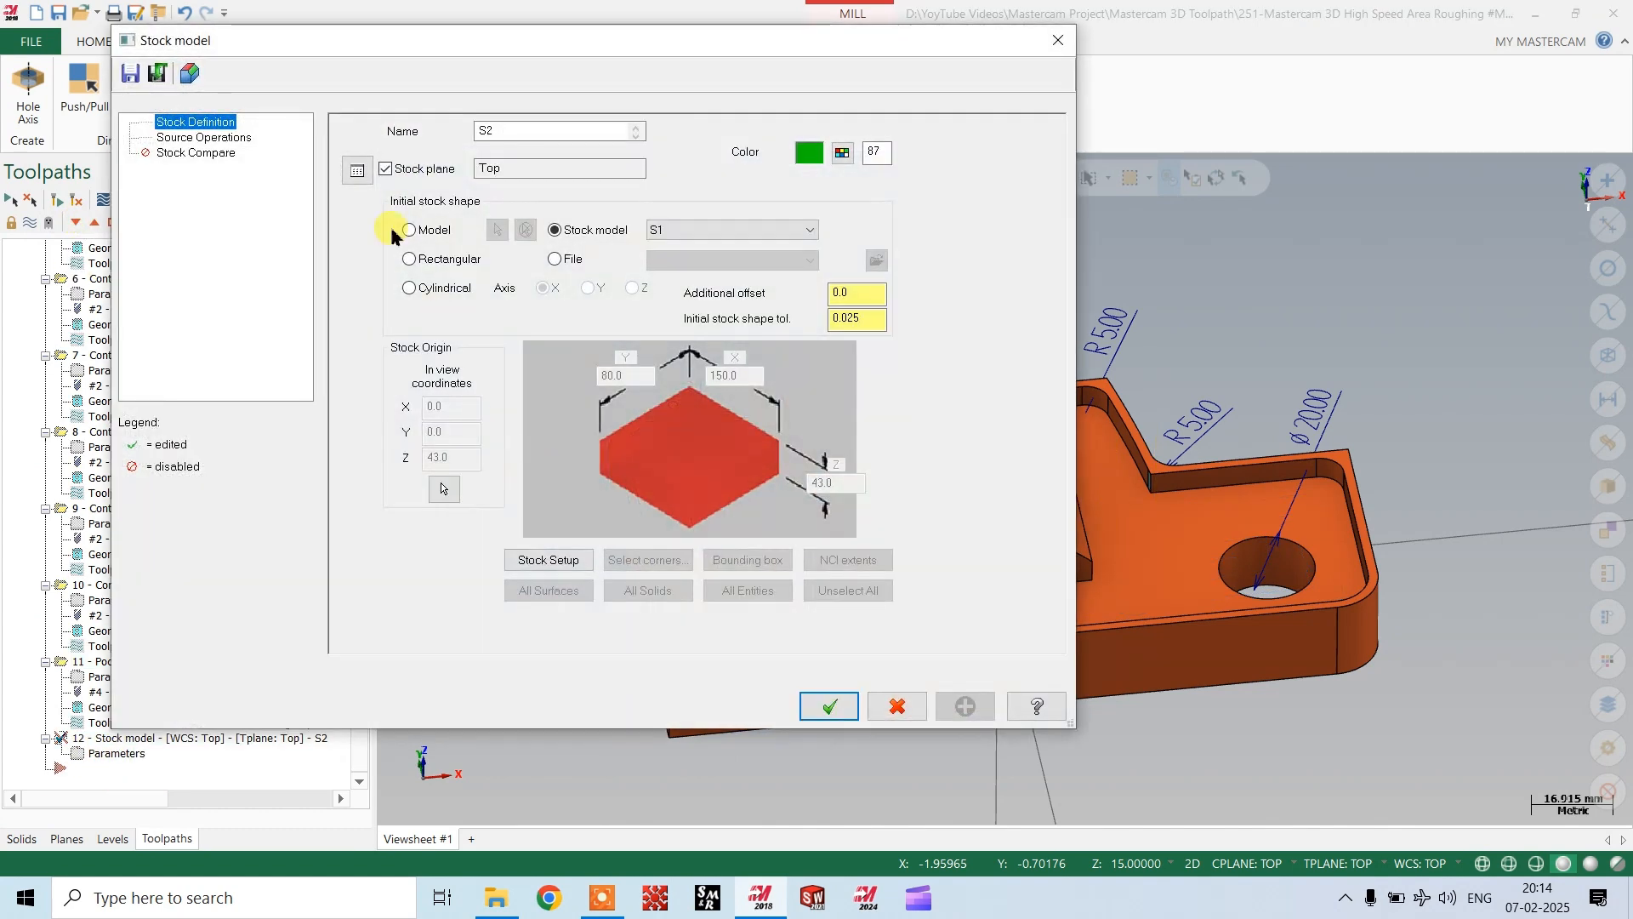
pyautogui.click(232, 136)
pyautogui.scroll(-8, 693, 464)
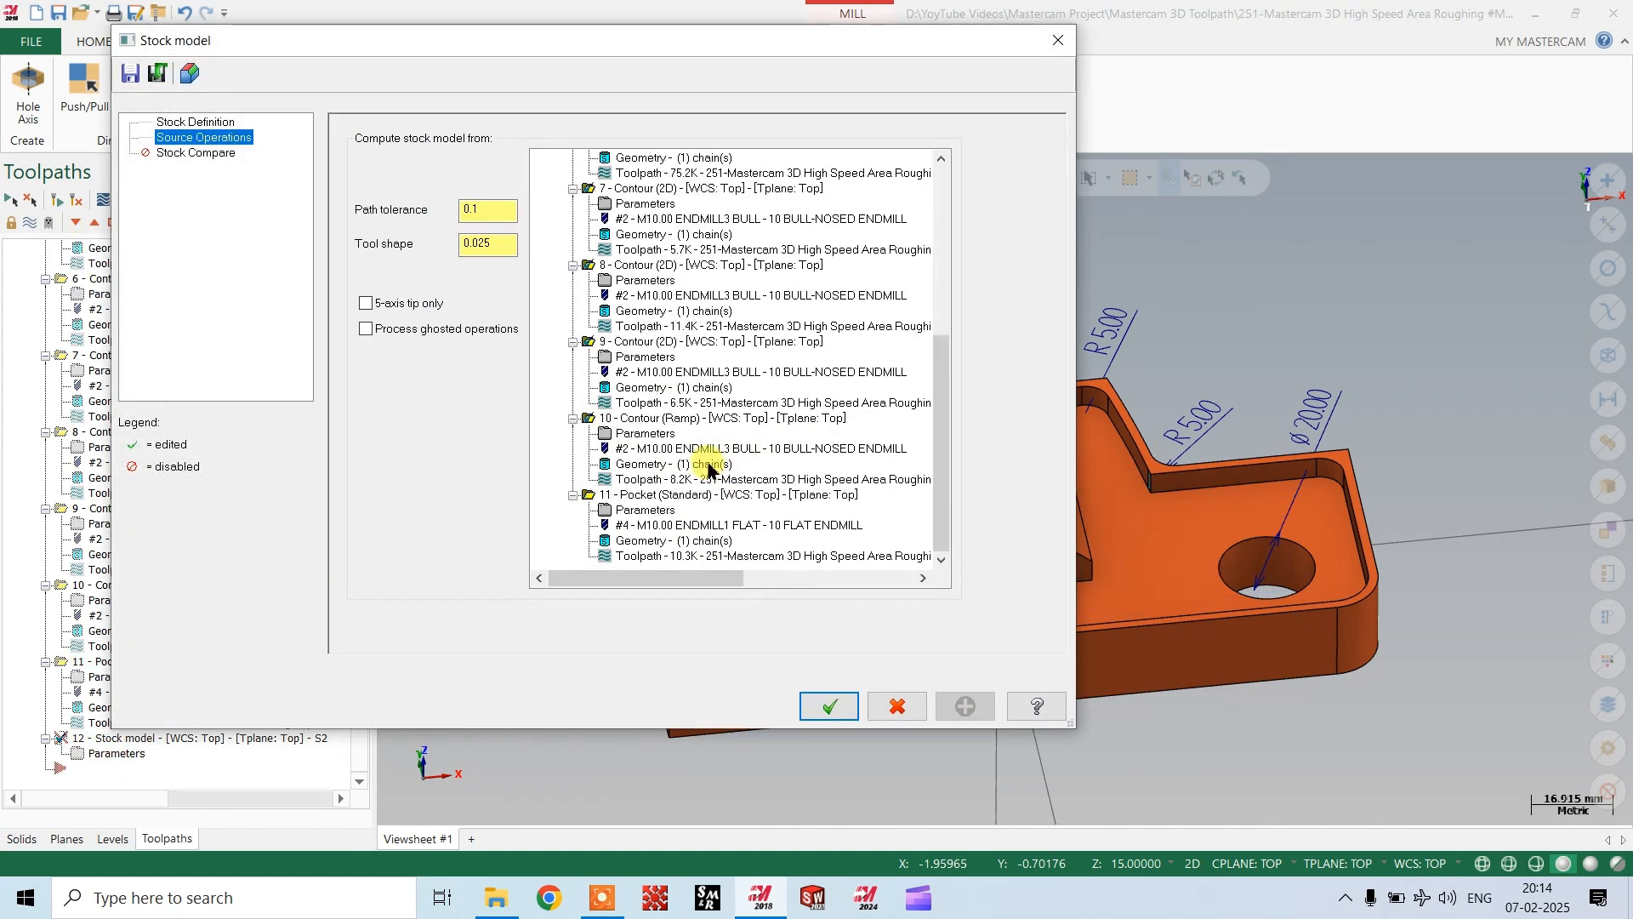
pyautogui.click(607, 502)
pyautogui.click(826, 704)
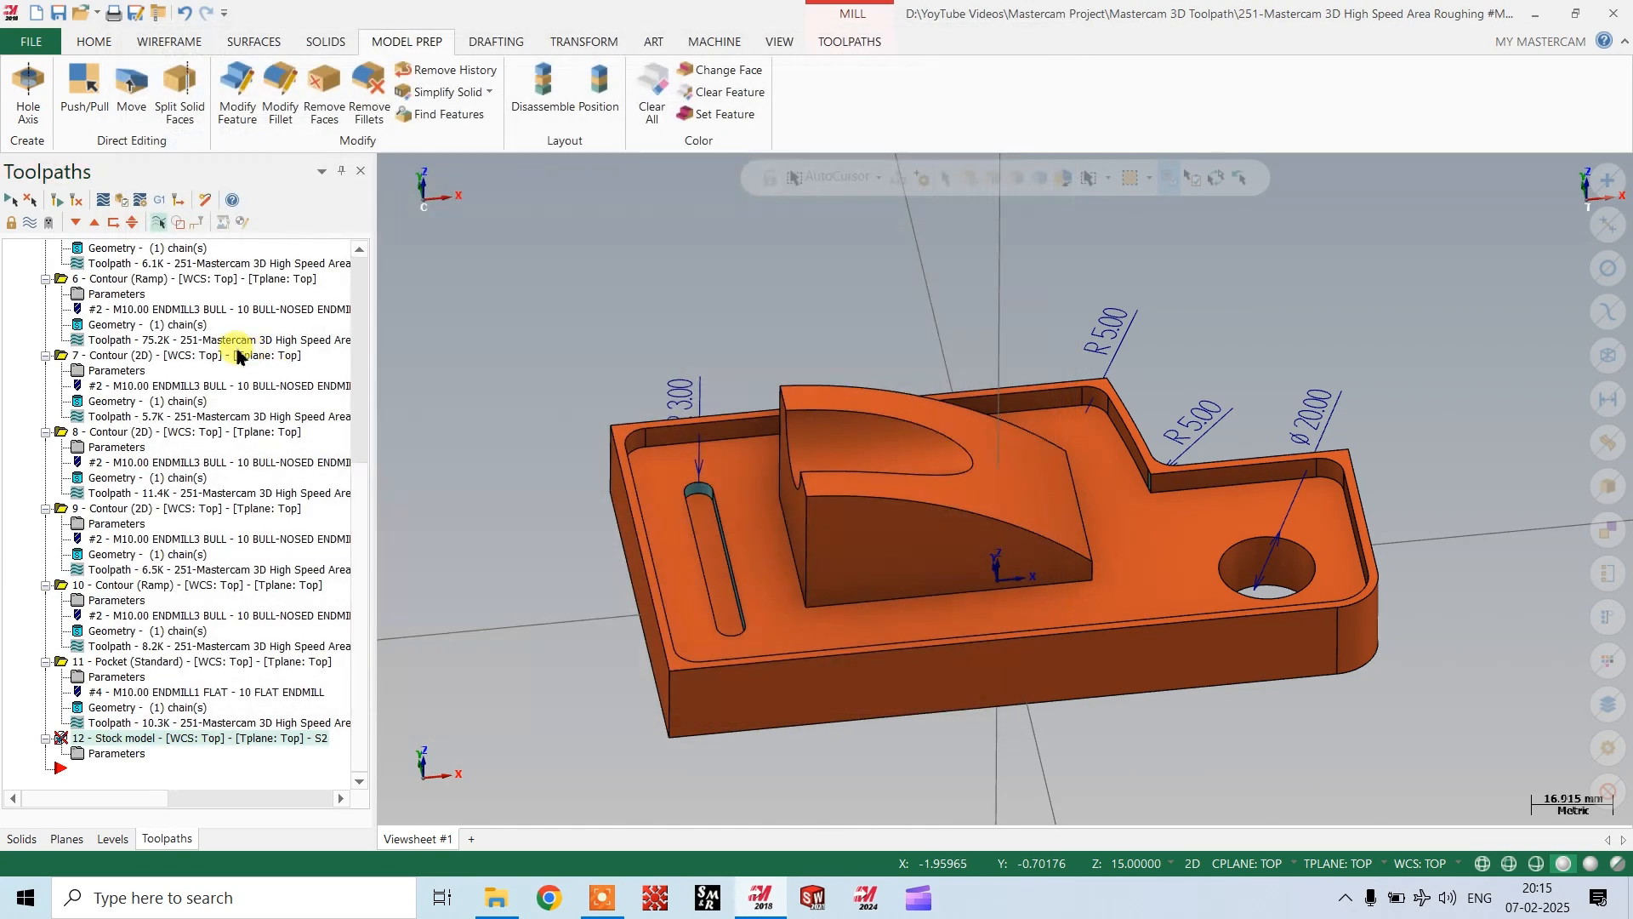
# Regenerate stock model S2, inspect the remaining material on the part, and hide the stock display.
pyautogui.click(55, 202)
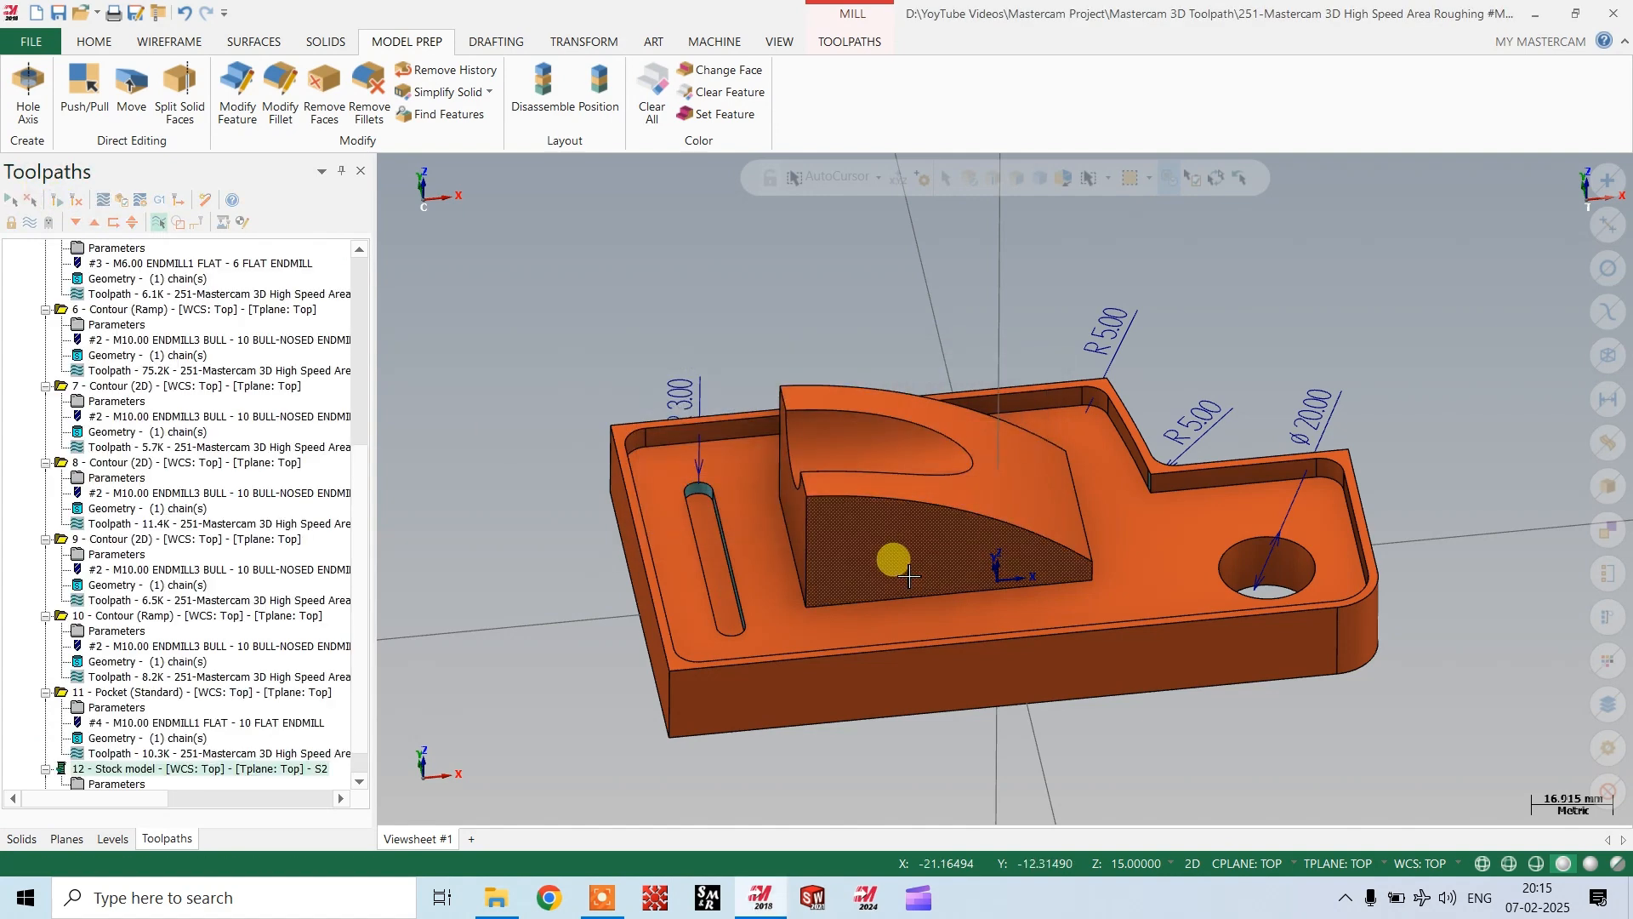
pyautogui.scroll(1, 901, 464)
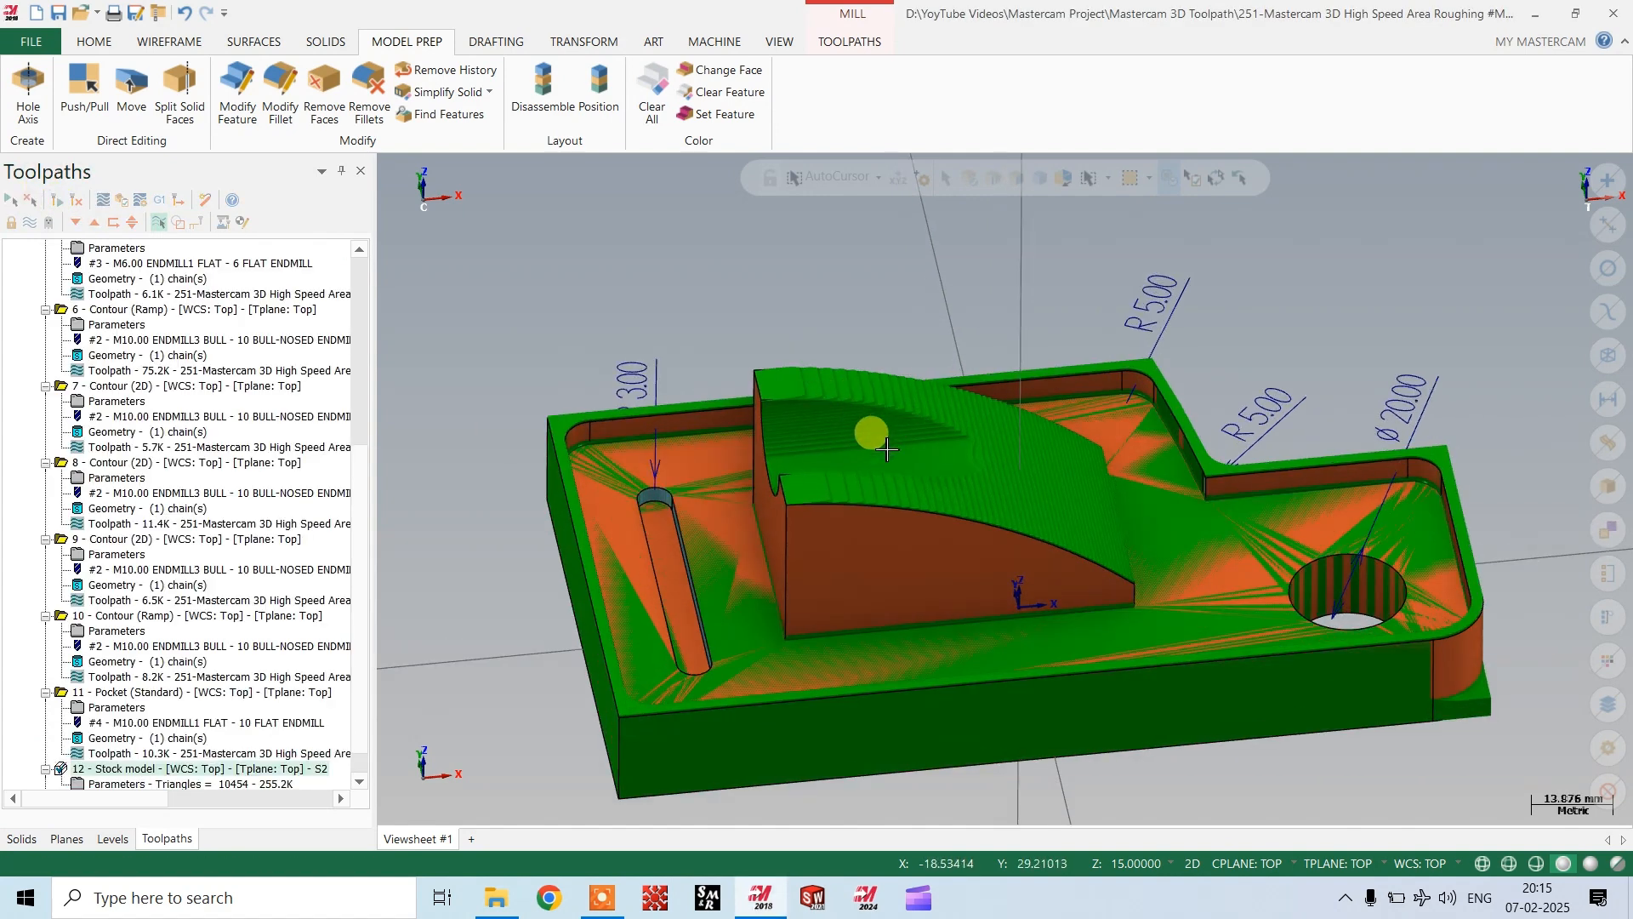
pyautogui.moveTo(884, 443); pyautogui.dragTo(995, 467, button='middle')
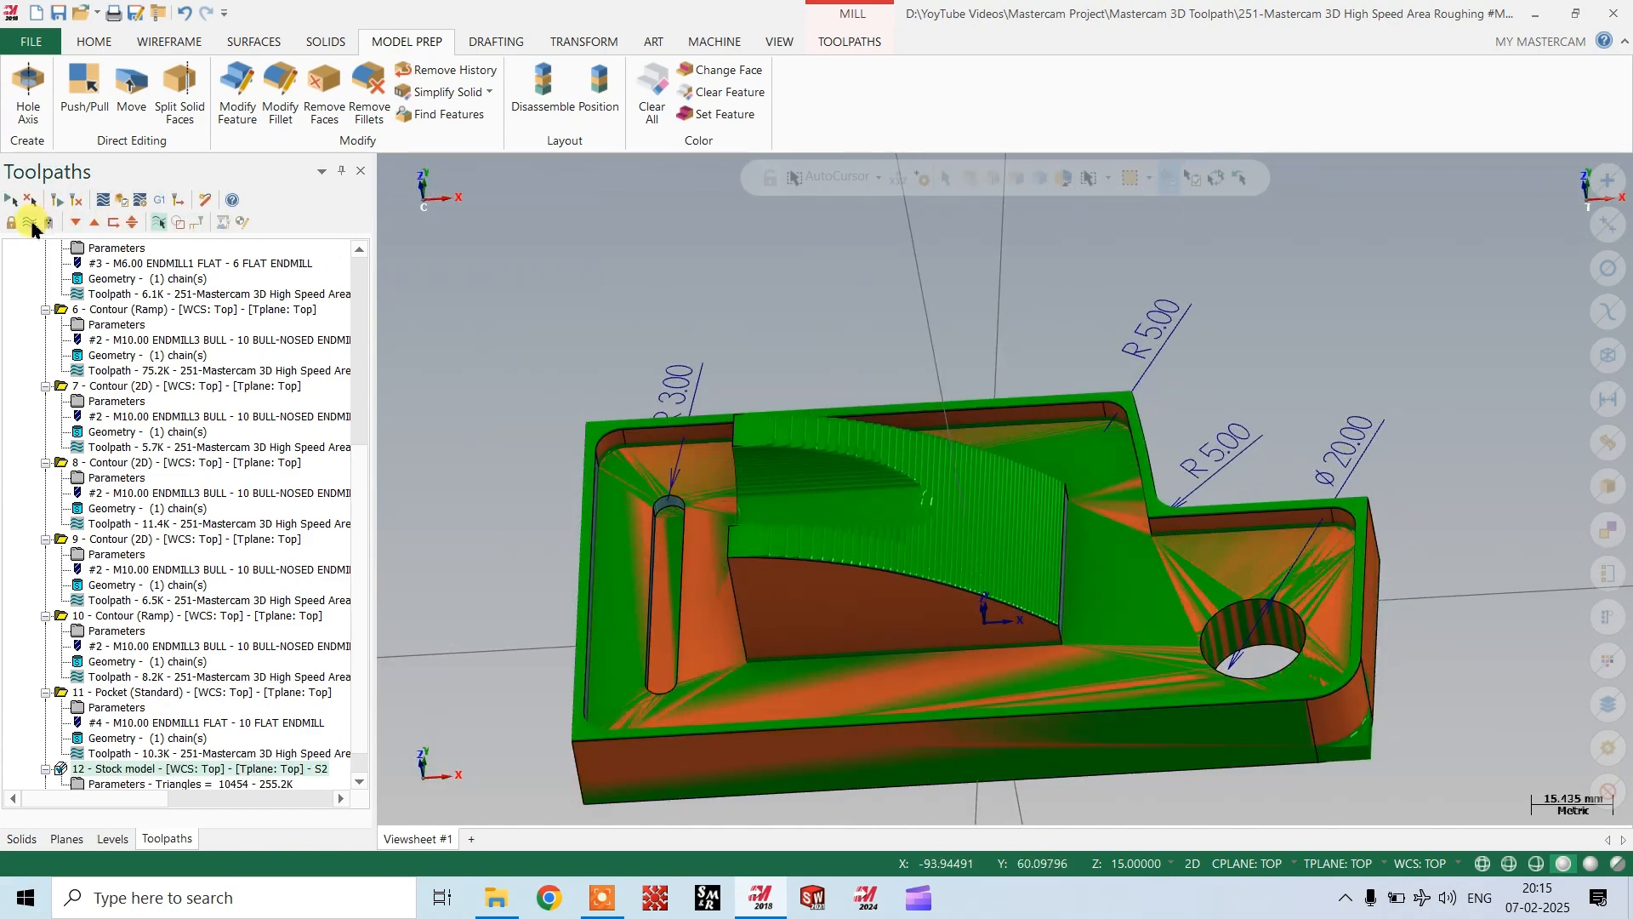
pyautogui.click(30, 223)
pyautogui.scroll(-1, 694, 391)
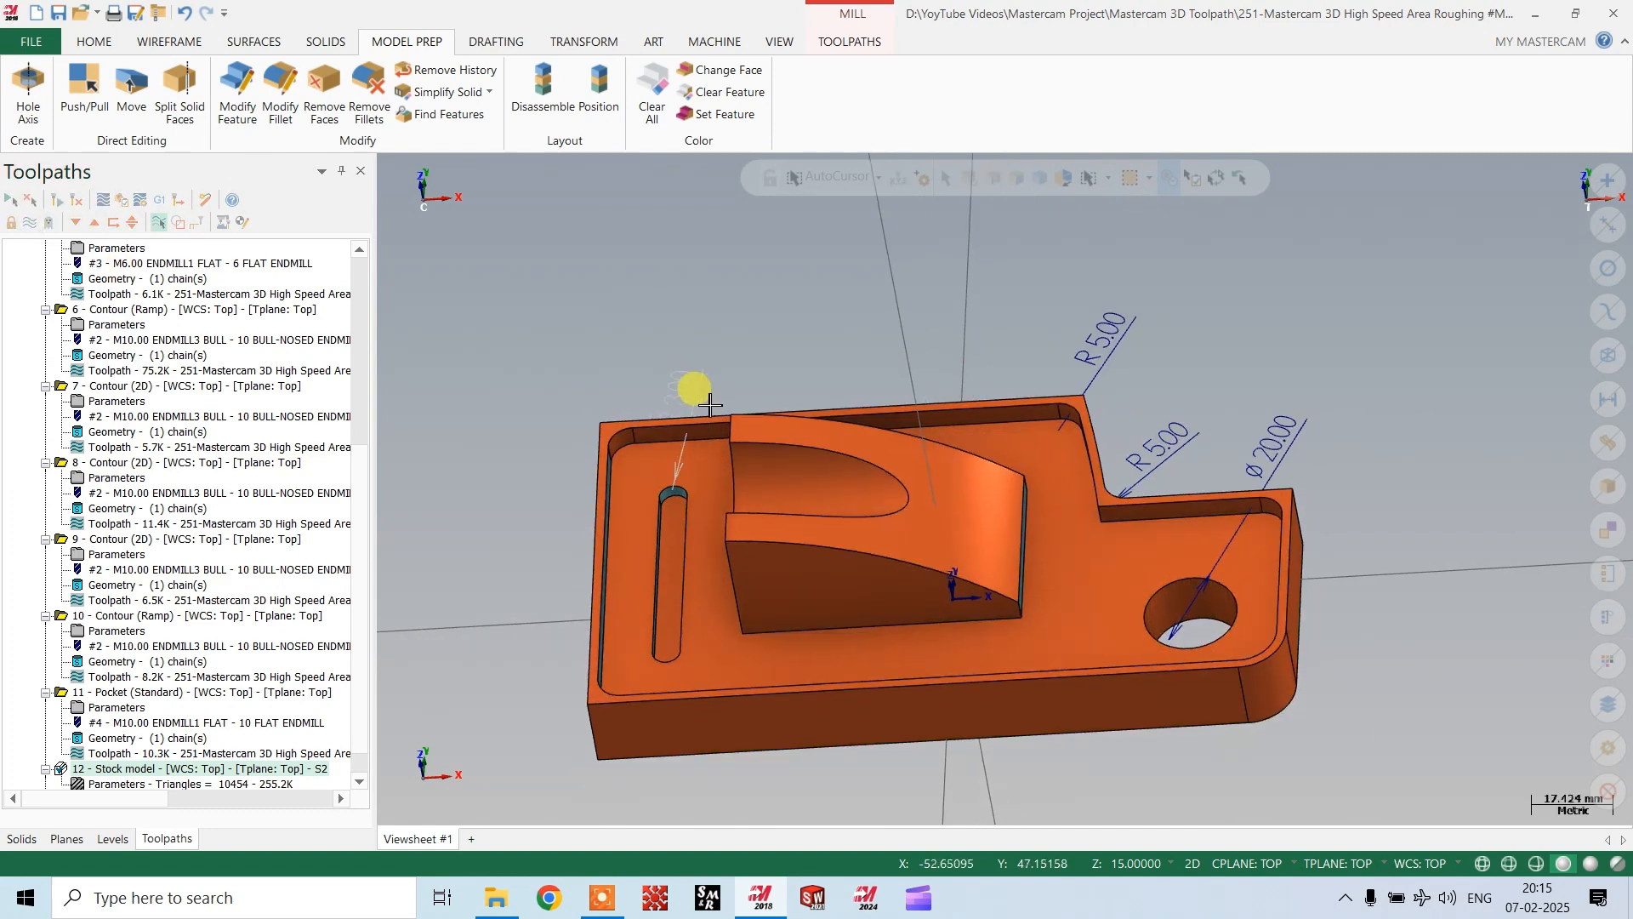
# Start a surface finish flowline toolpath with the boss's curved top face, excluding the inner recess, as the drive surface.
pyautogui.click(850, 42)
pyautogui.moveTo(667, 391); pyautogui.dragTo(796, 507, button='middle')
pyautogui.scroll(2, 868, 502)
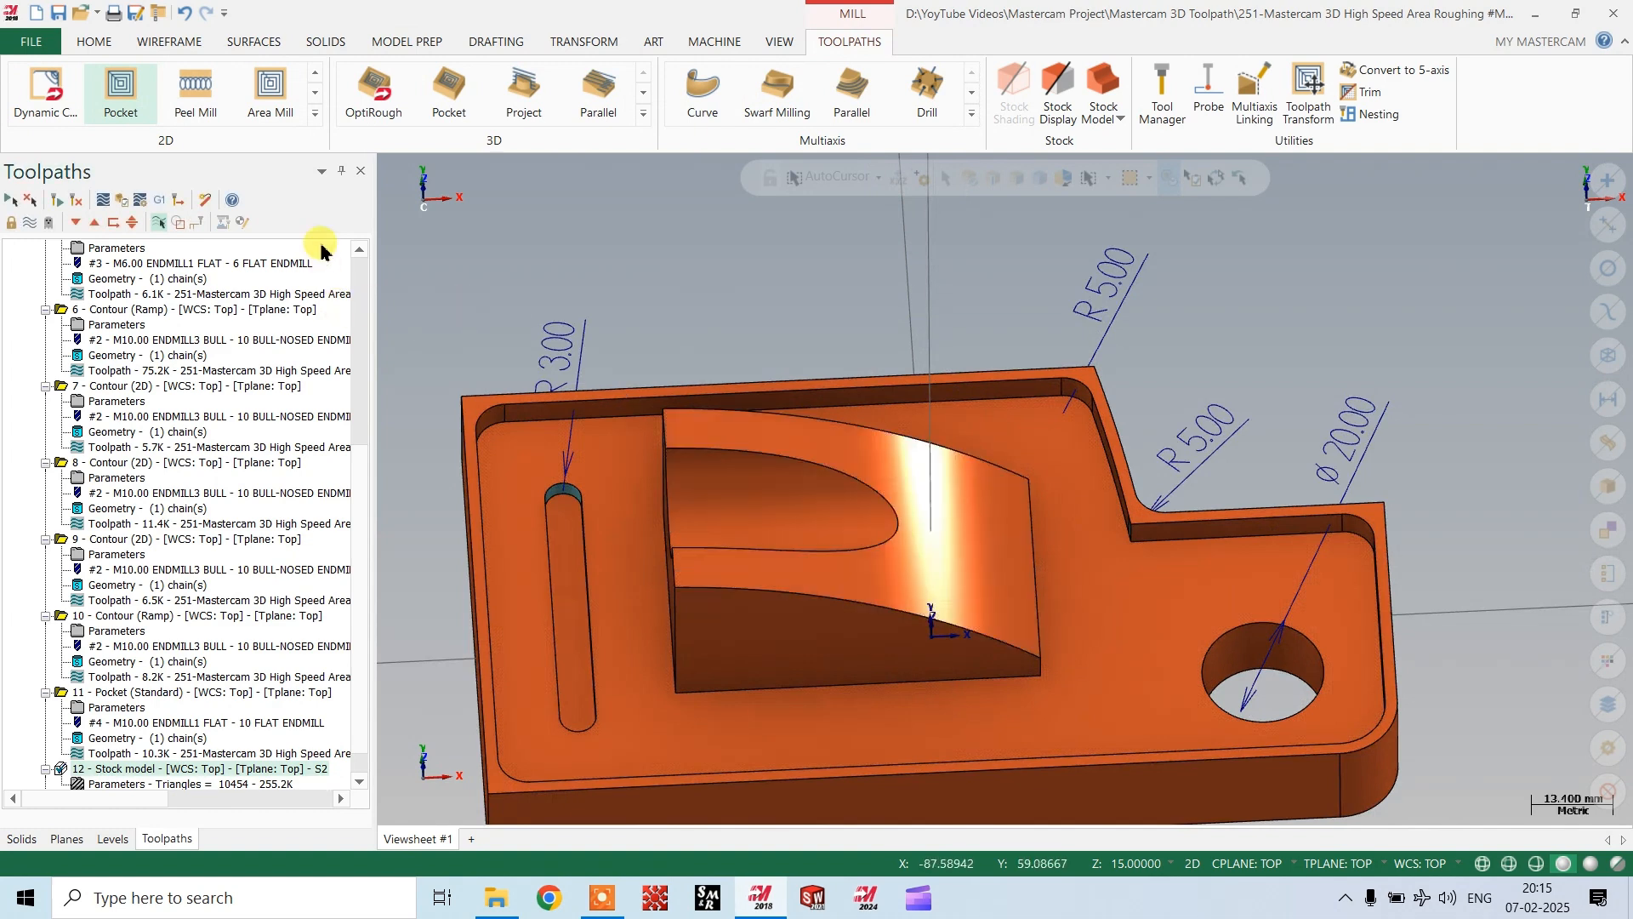
pyautogui.click(644, 113)
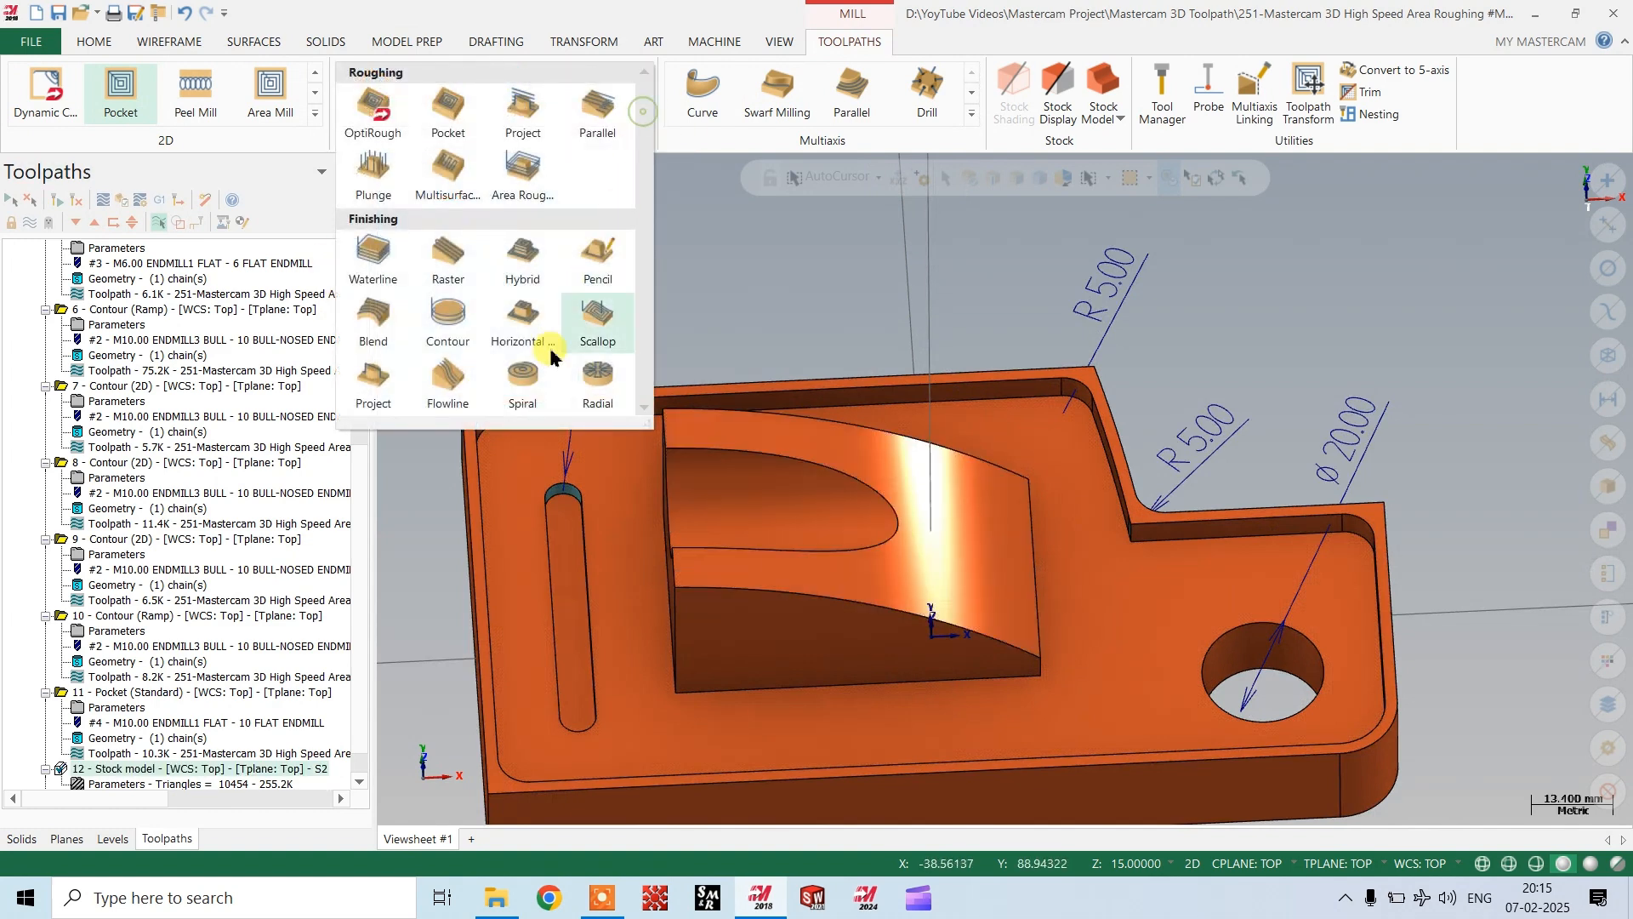
pyautogui.click(442, 372)
pyautogui.click(901, 572)
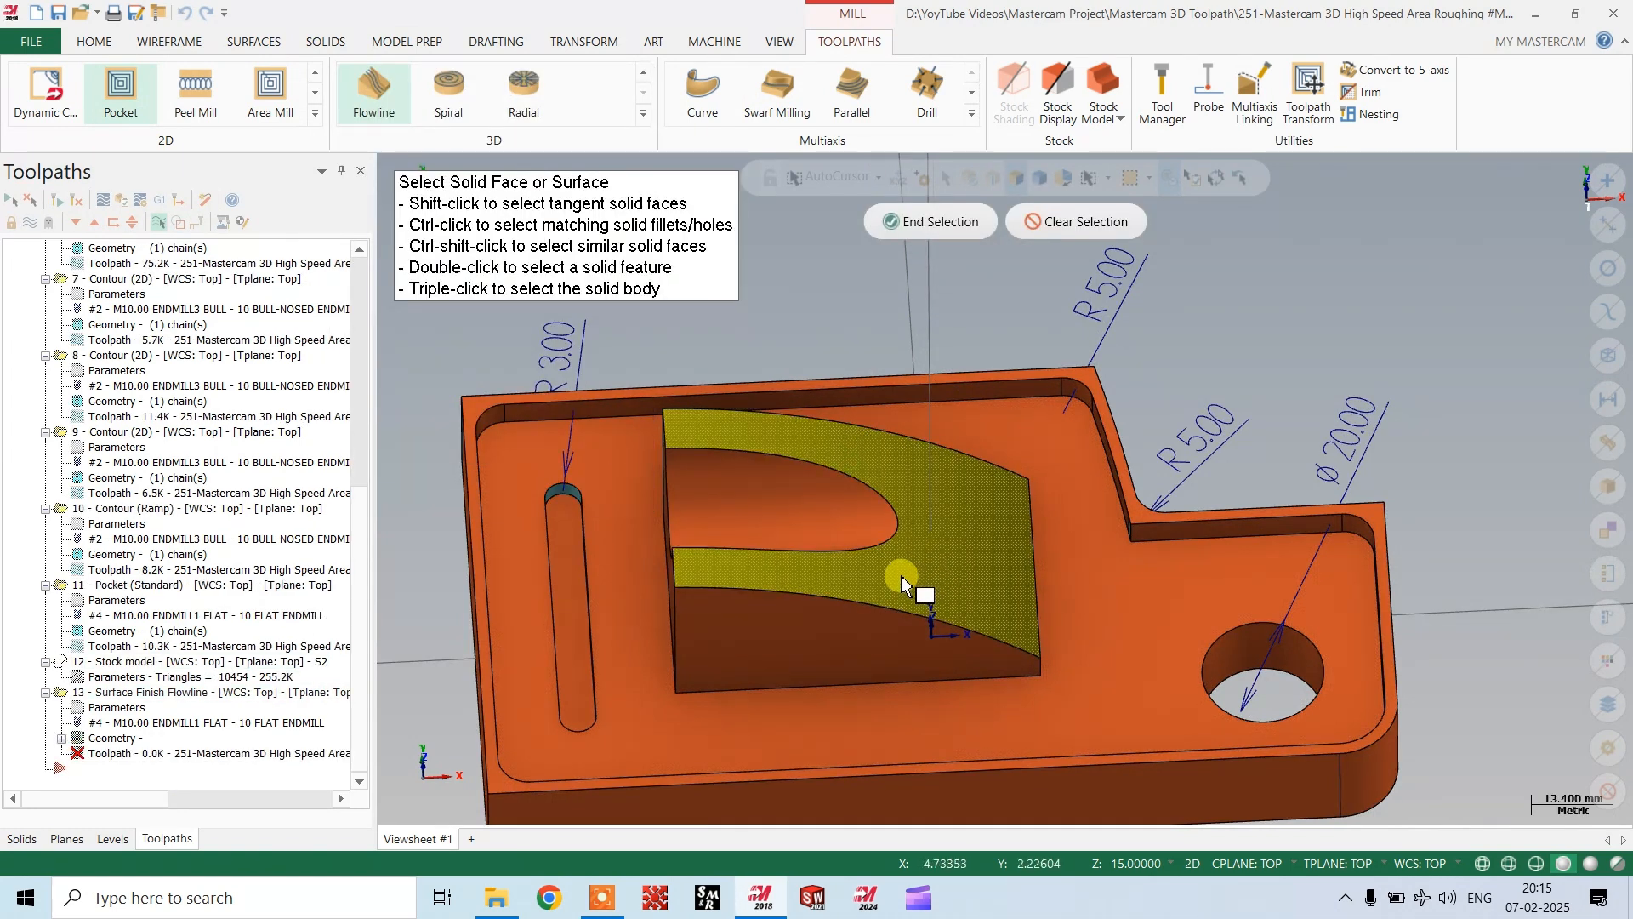
pyautogui.moveTo(923, 524); pyautogui.dragTo(817, 508, button='middle')
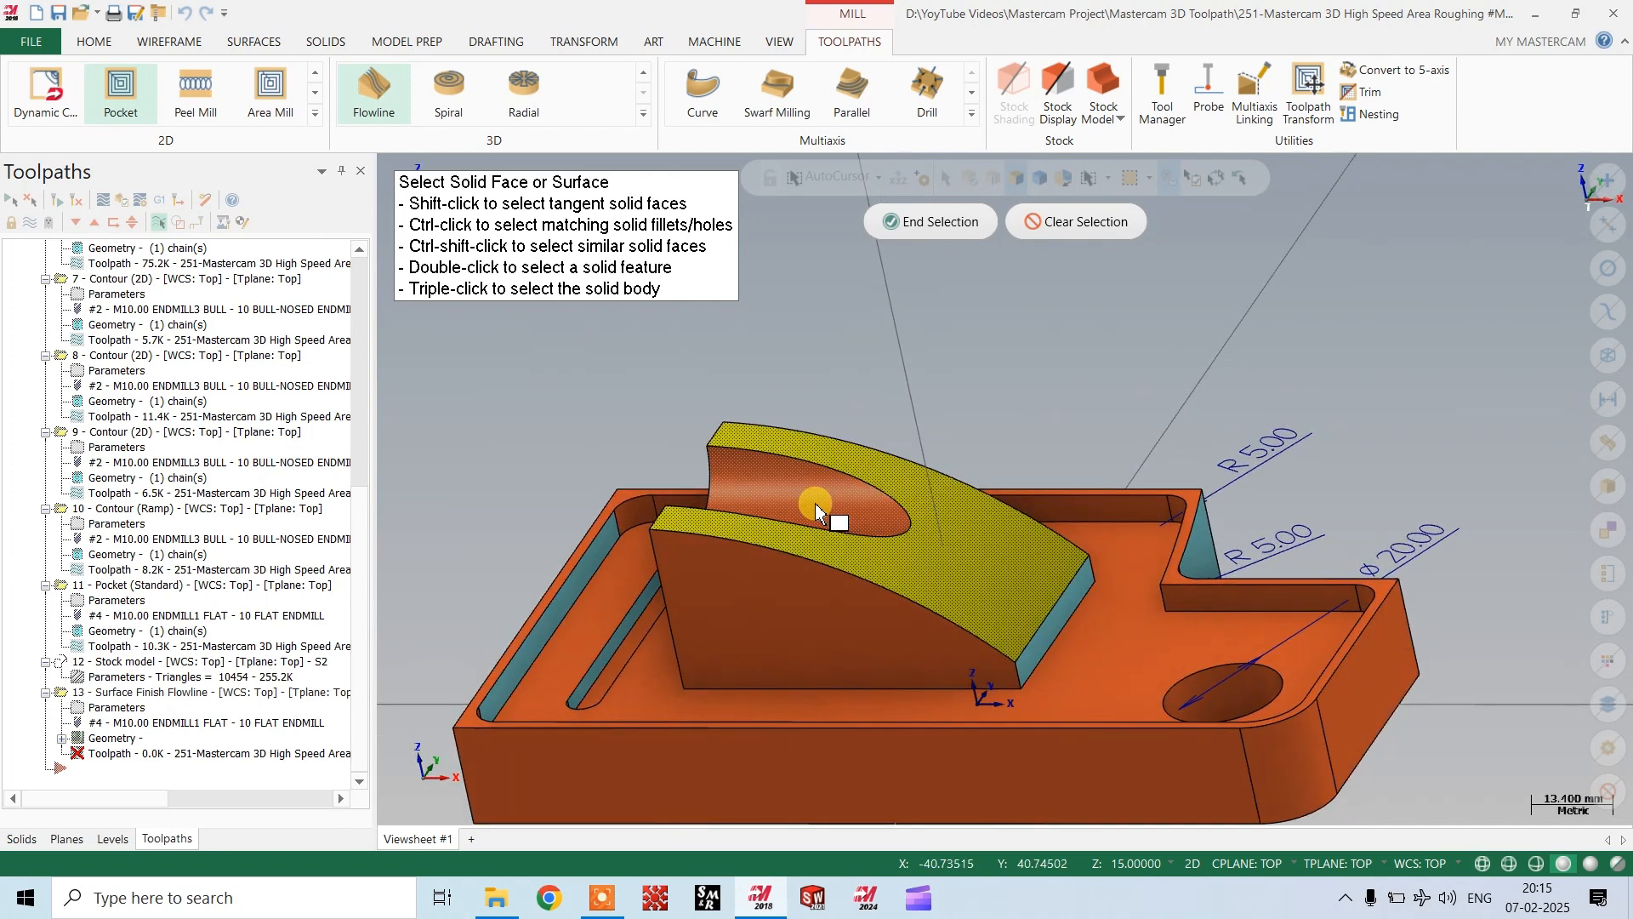
pyautogui.click(932, 221)
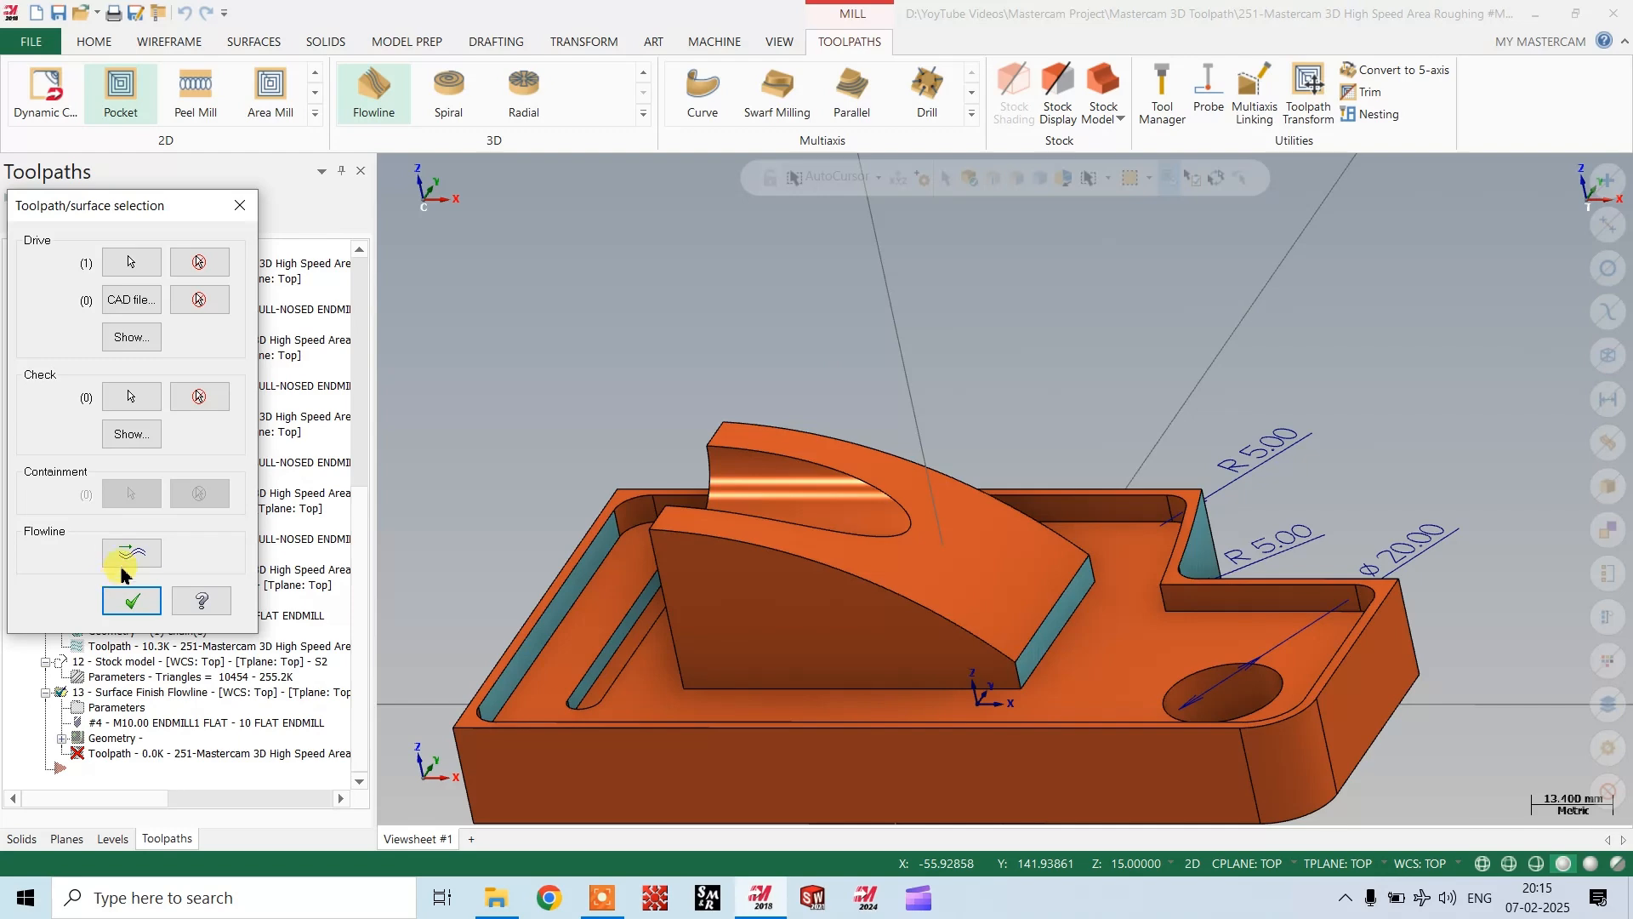
# Flip the flowline cut direction to run across the boss and reverse the step direction to start from its high end.
pyautogui.click(128, 555)
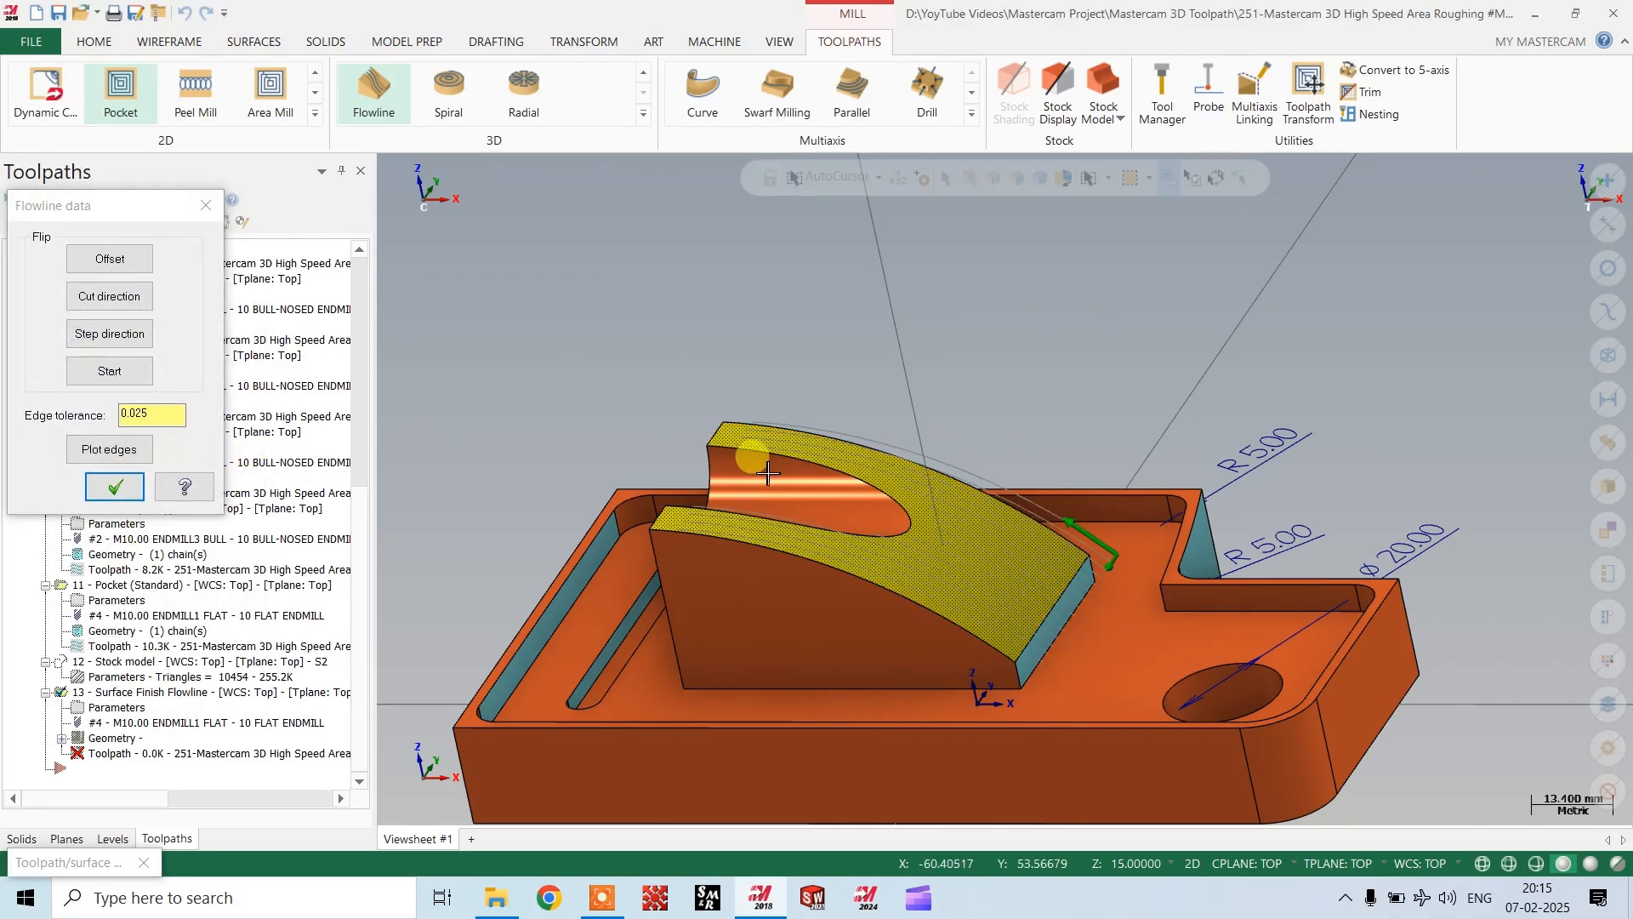
pyautogui.moveTo(749, 460); pyautogui.dragTo(848, 470, button='middle')
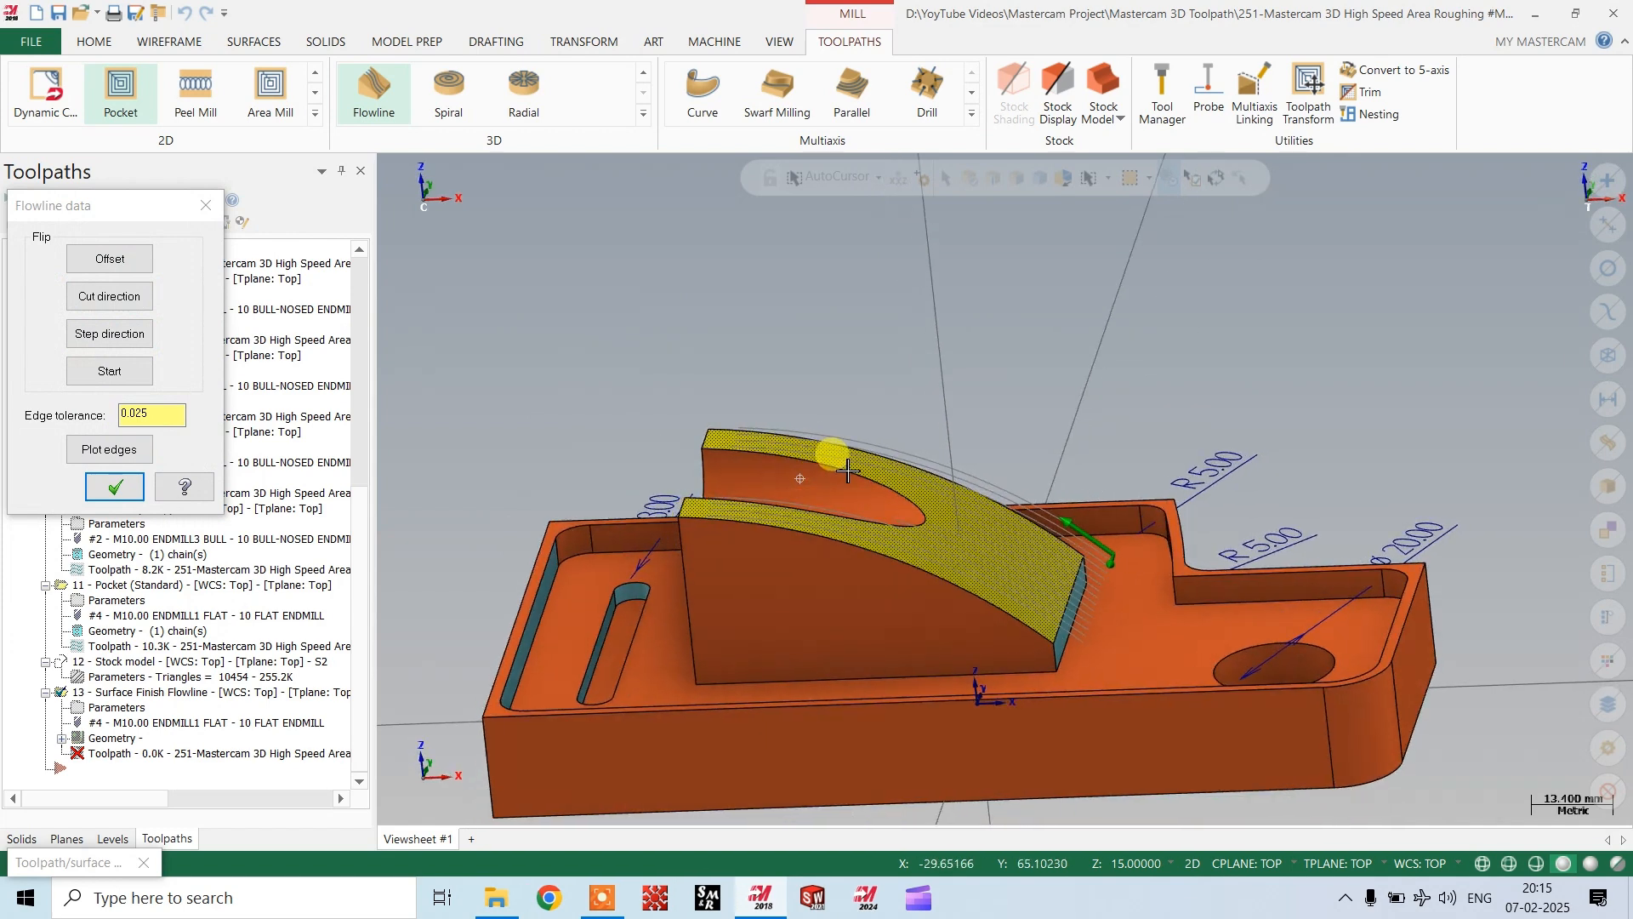
pyautogui.scroll(2, 1132, 618)
pyautogui.moveTo(1108, 589)
pyautogui.mouseDown(button='middle')
pyautogui.moveTo(1124, 556)
pyautogui.moveTo(1132, 632)
pyautogui.moveTo(1115, 620)
pyautogui.moveTo(1119, 576)
pyautogui.moveTo(737, 387)
pyautogui.mouseUp(button='middle')
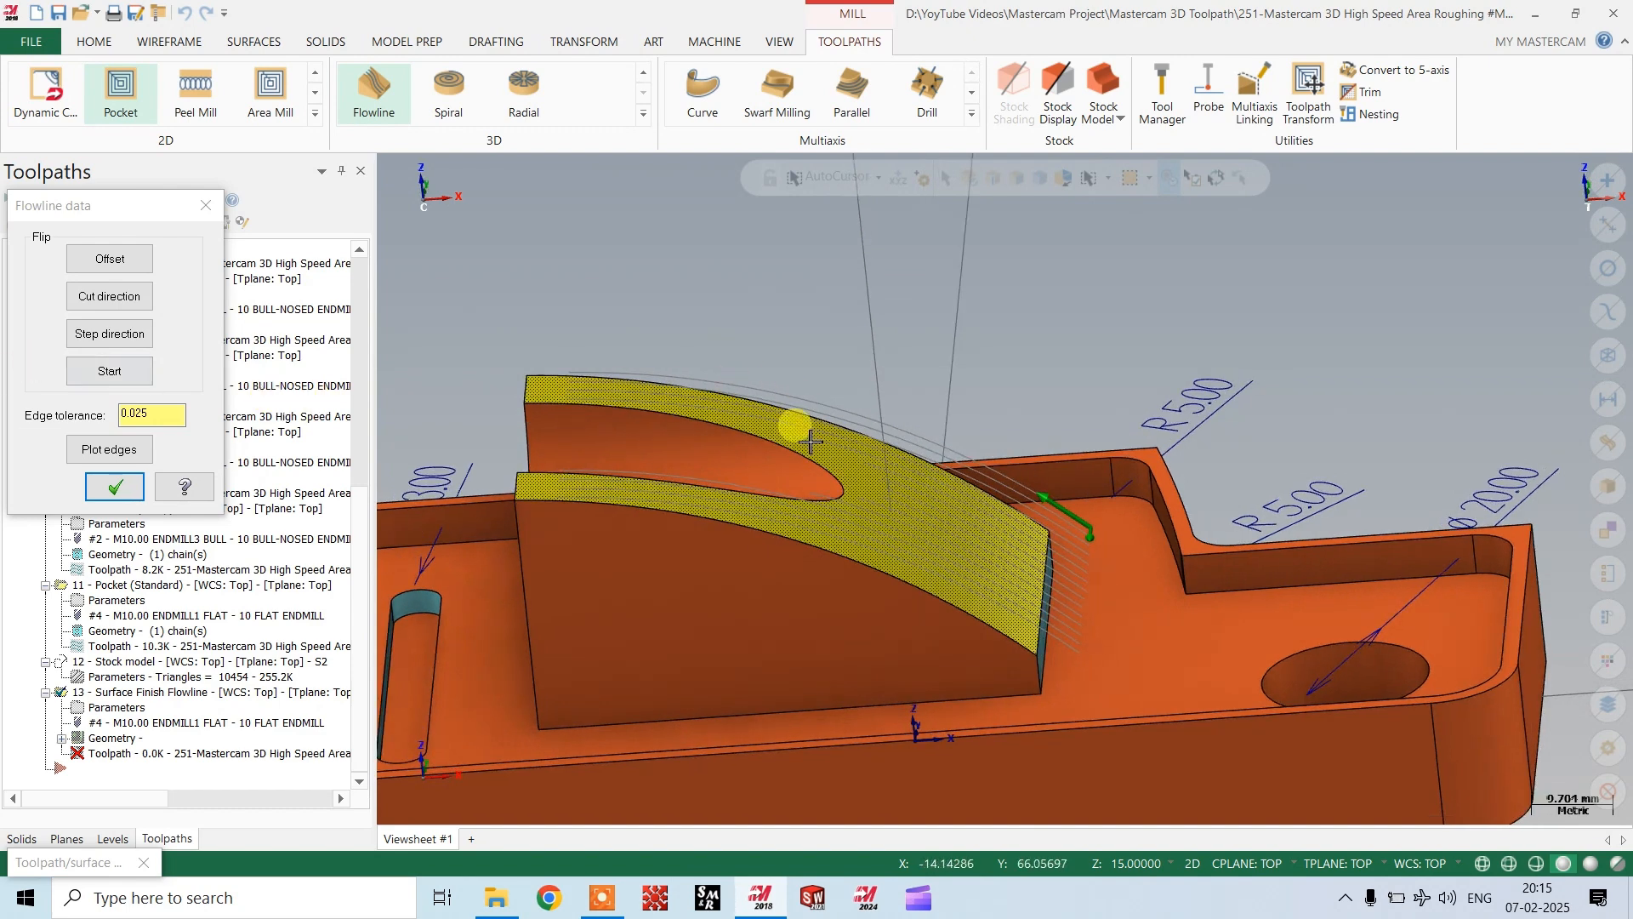
pyautogui.moveTo(802, 431); pyautogui.dragTo(503, 546, button='middle')
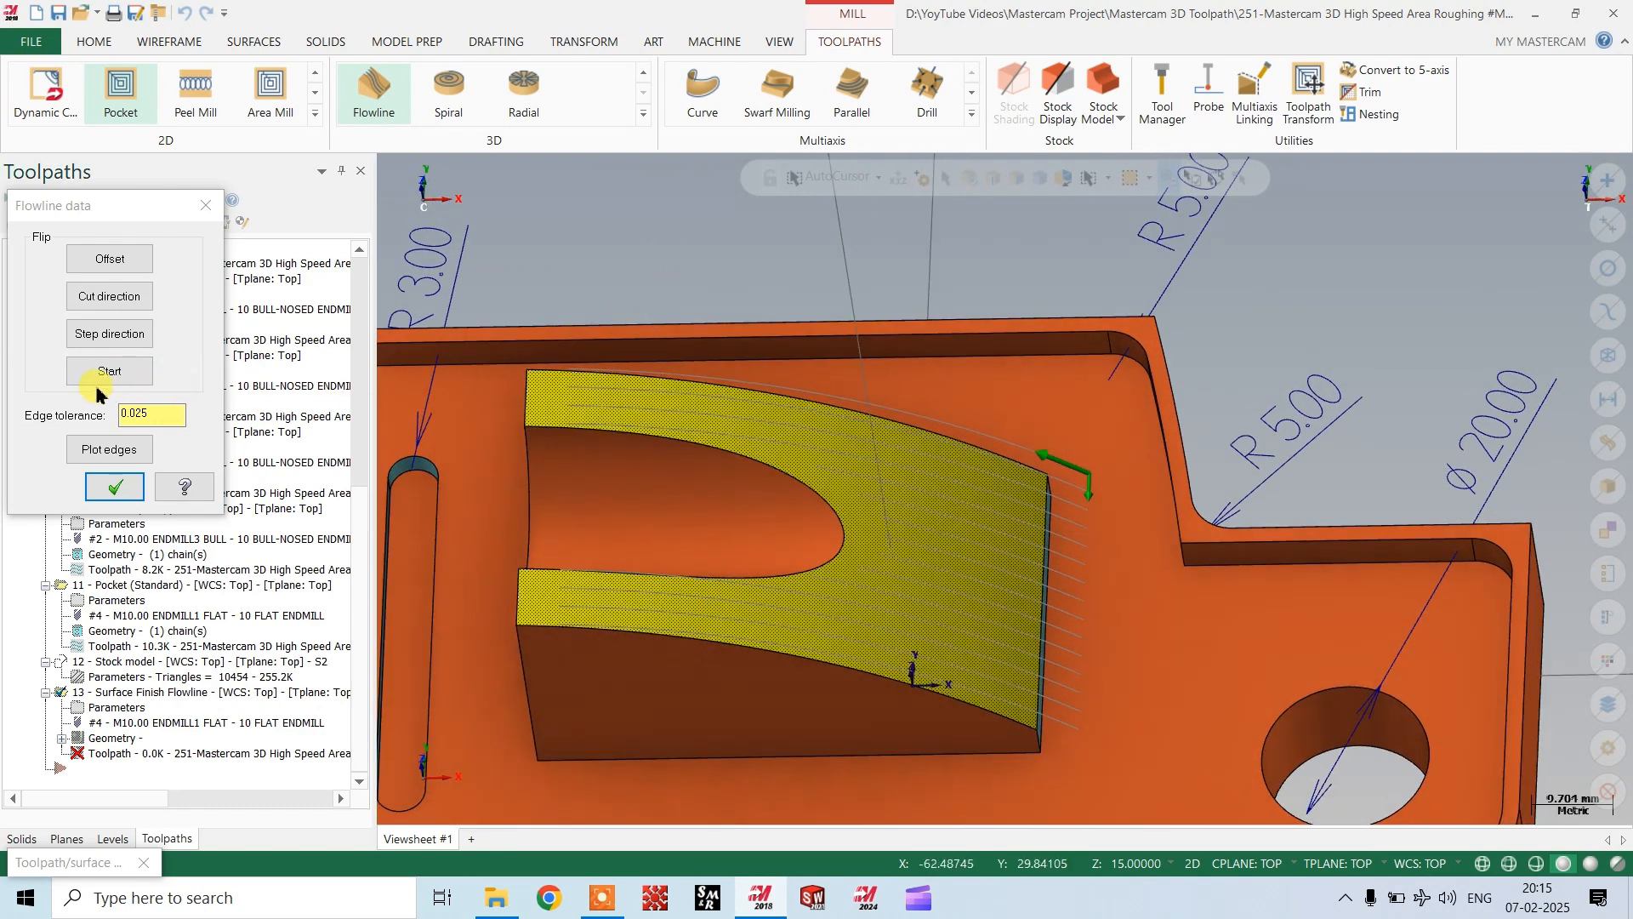
pyautogui.click(82, 299)
pyautogui.scroll(-3, 1094, 540)
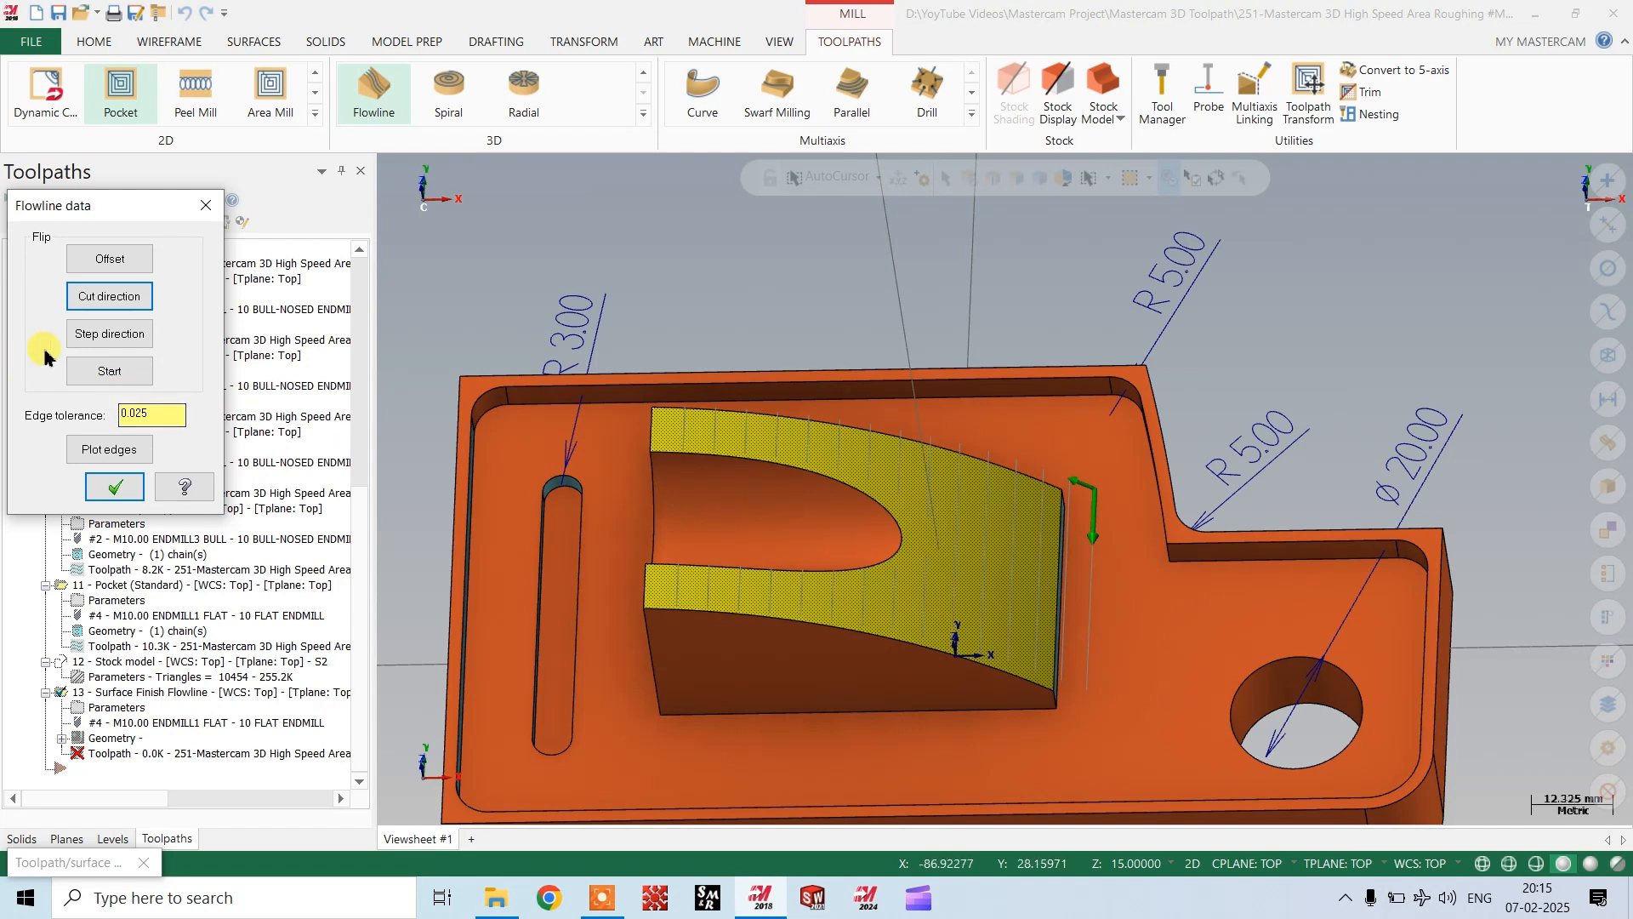
pyautogui.click(96, 337)
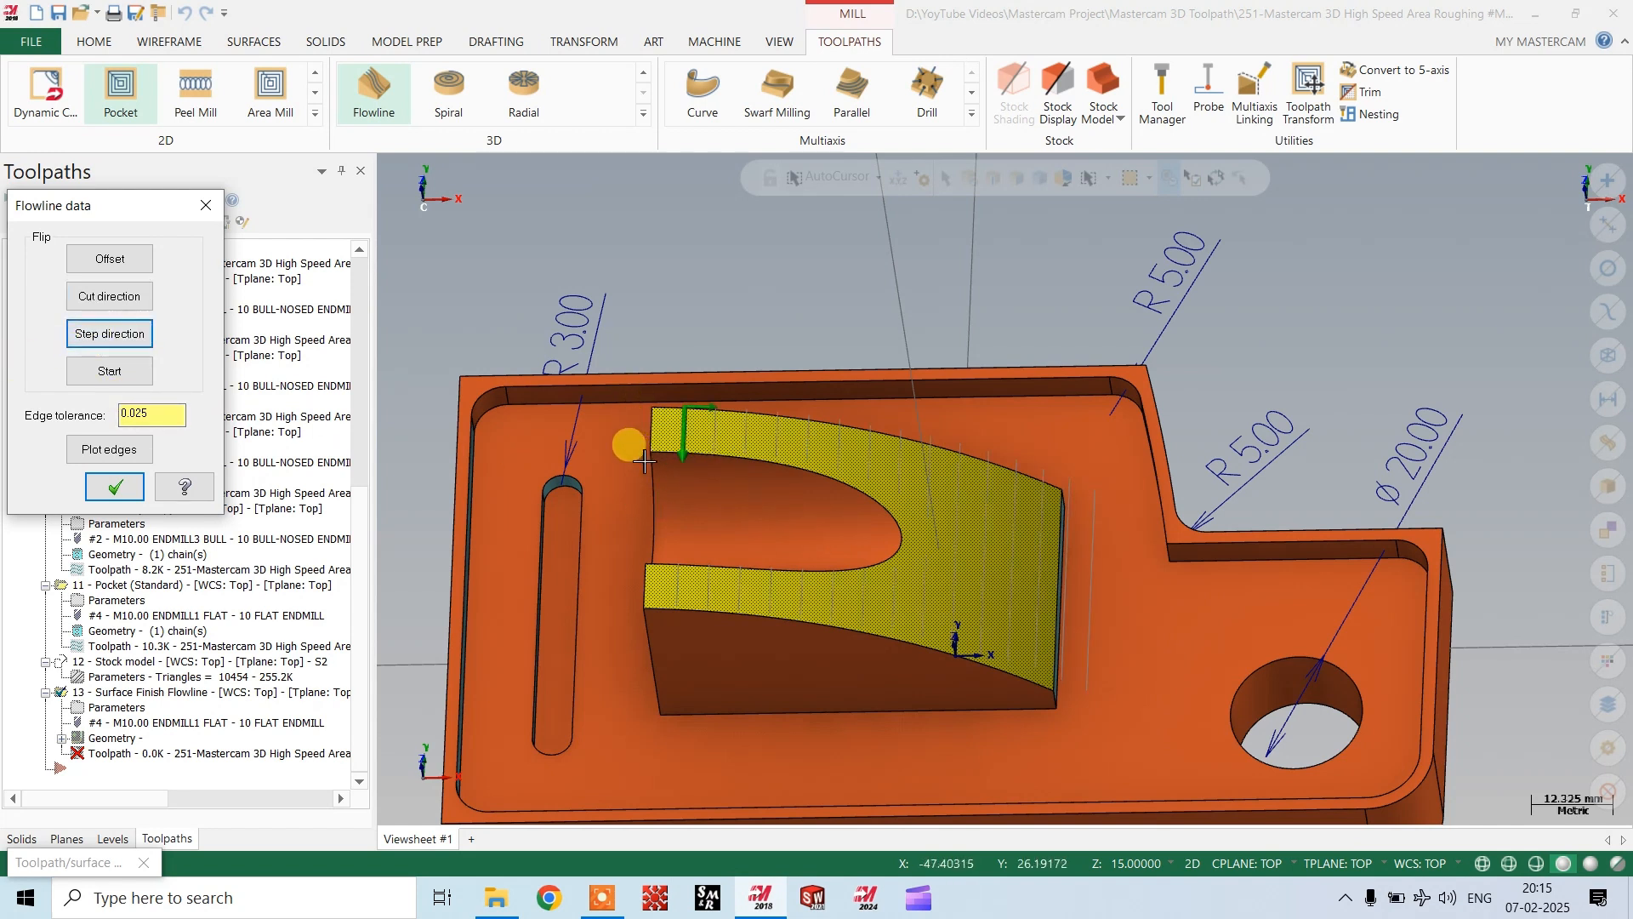
pyautogui.click(113, 491)
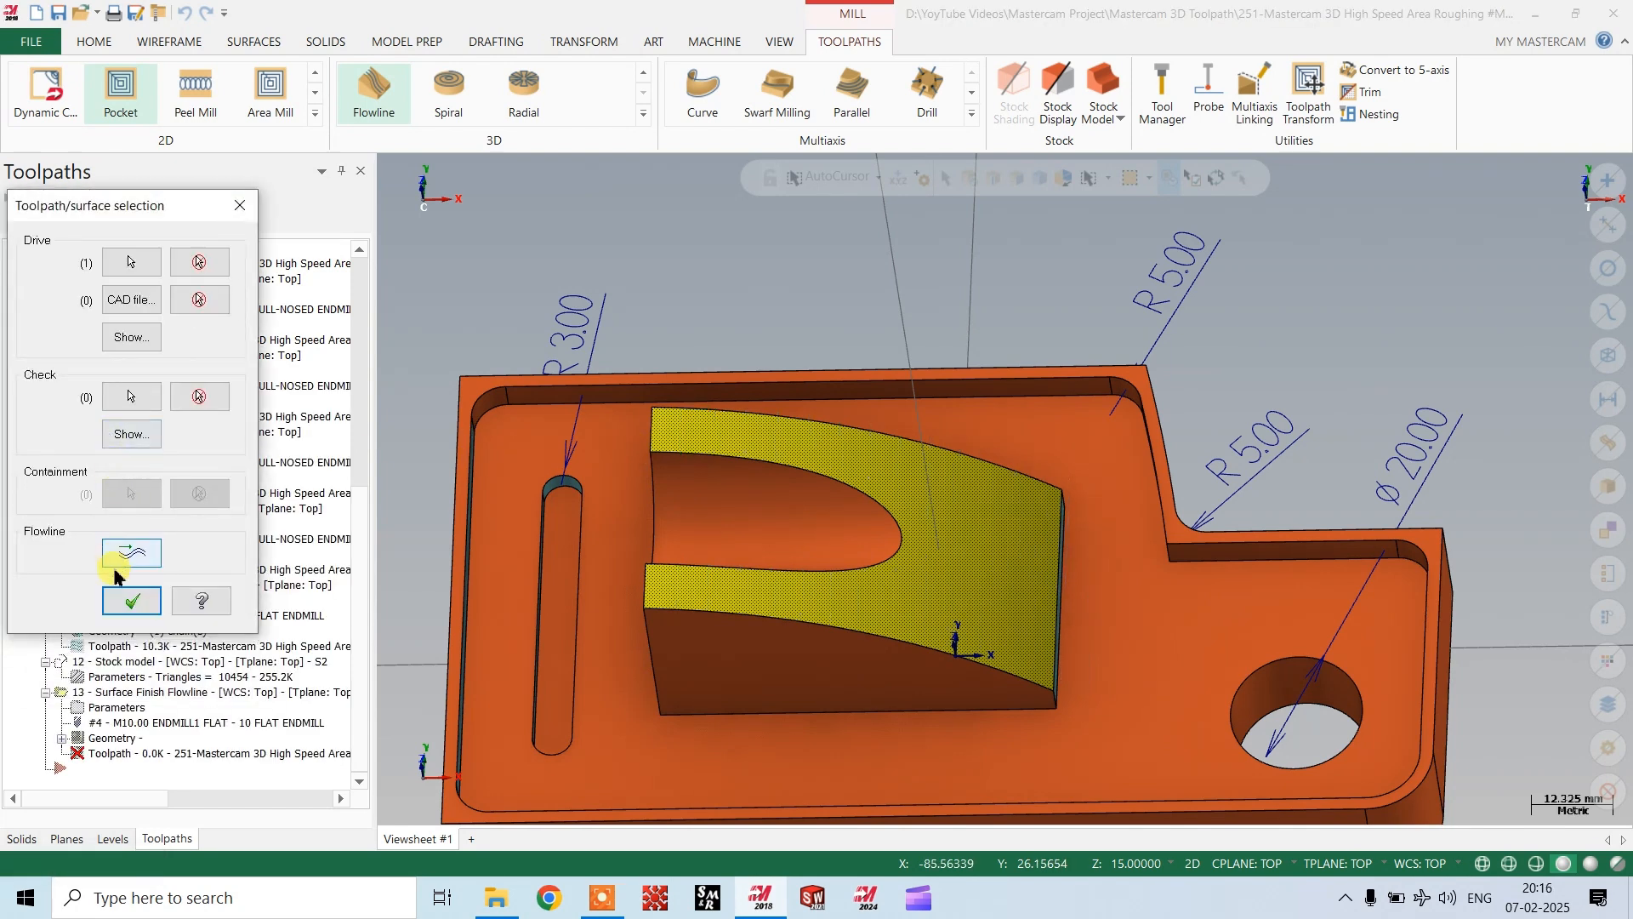
pyautogui.click(130, 602)
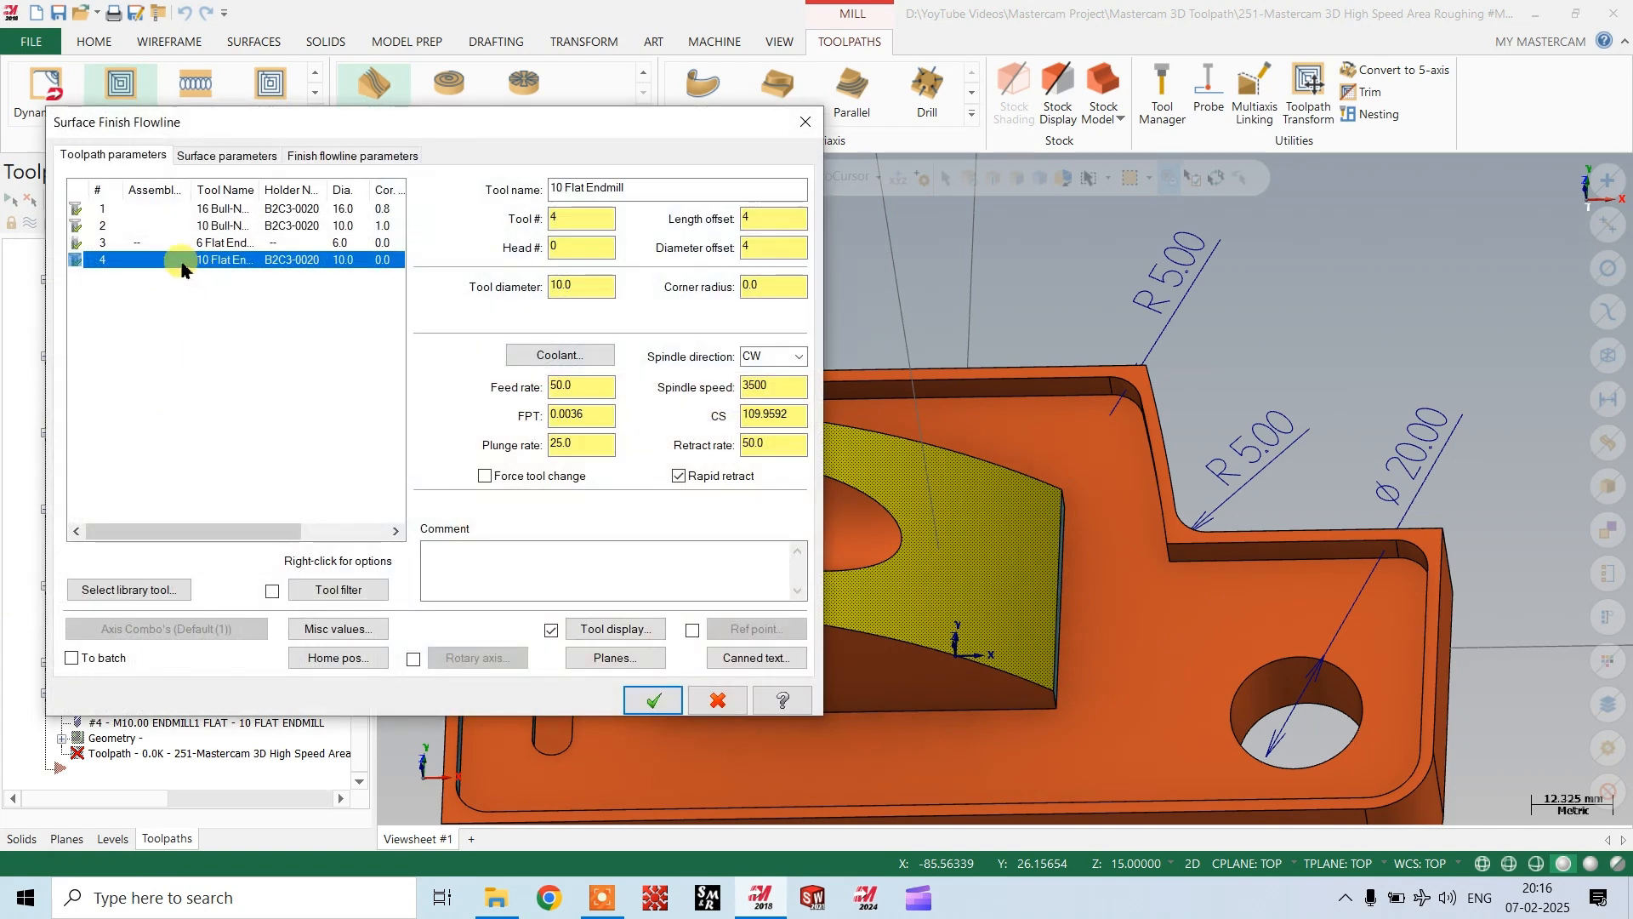
# Choose the 10 mm bull-nosed endmill, tool 2, and control the flowline stepover by a distance of 0.2.
pyautogui.click(230, 225)
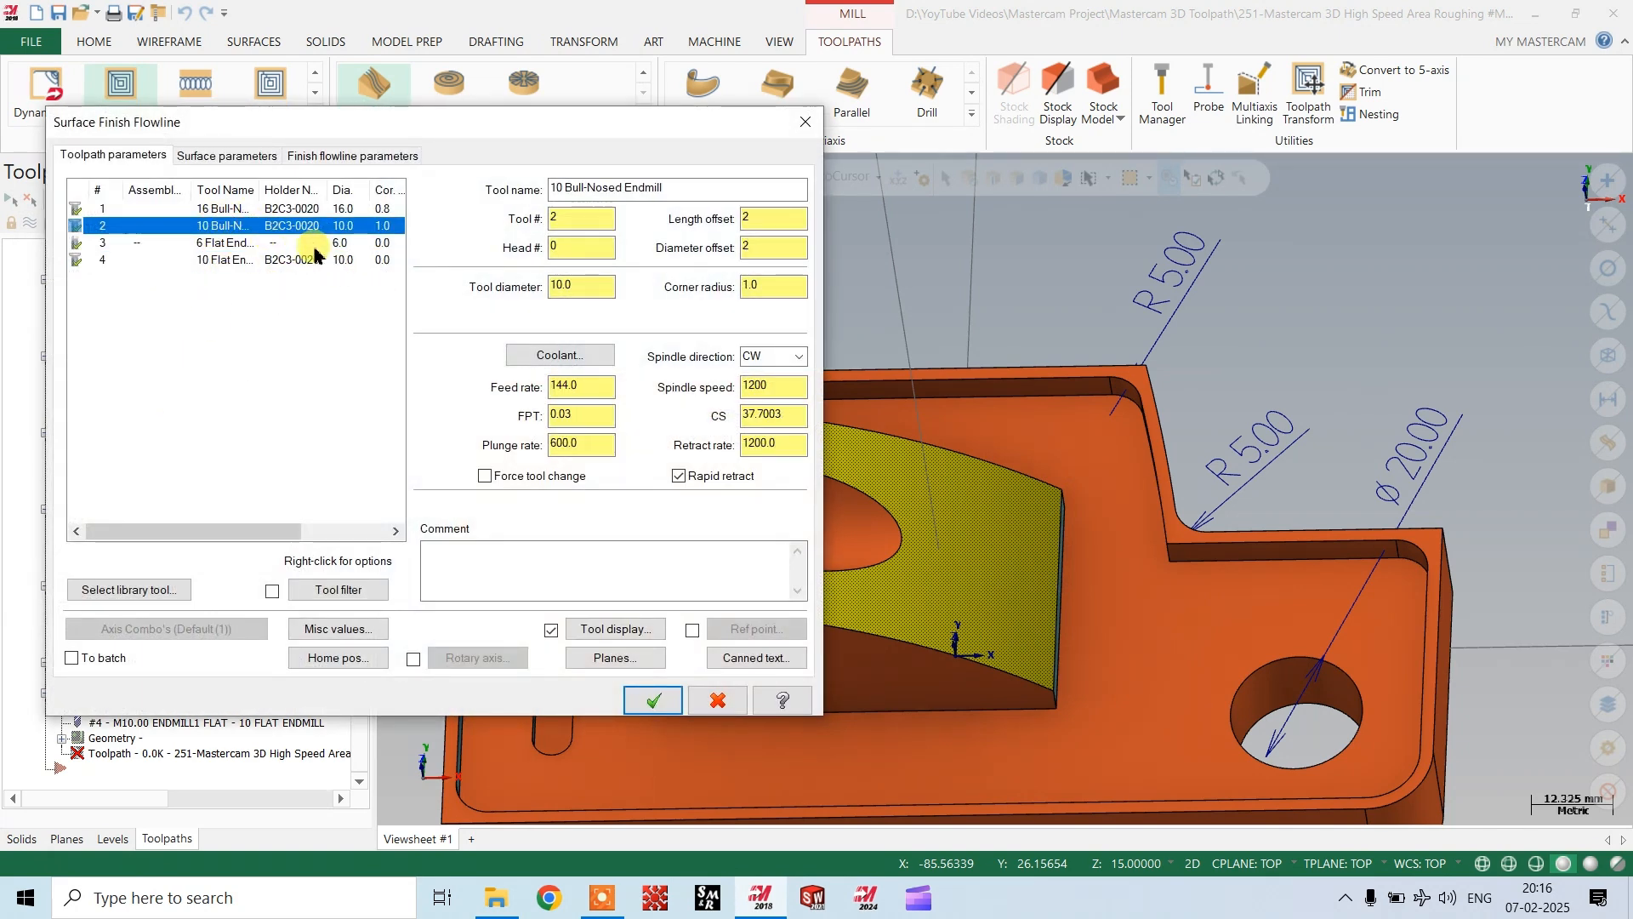
pyautogui.click(240, 161)
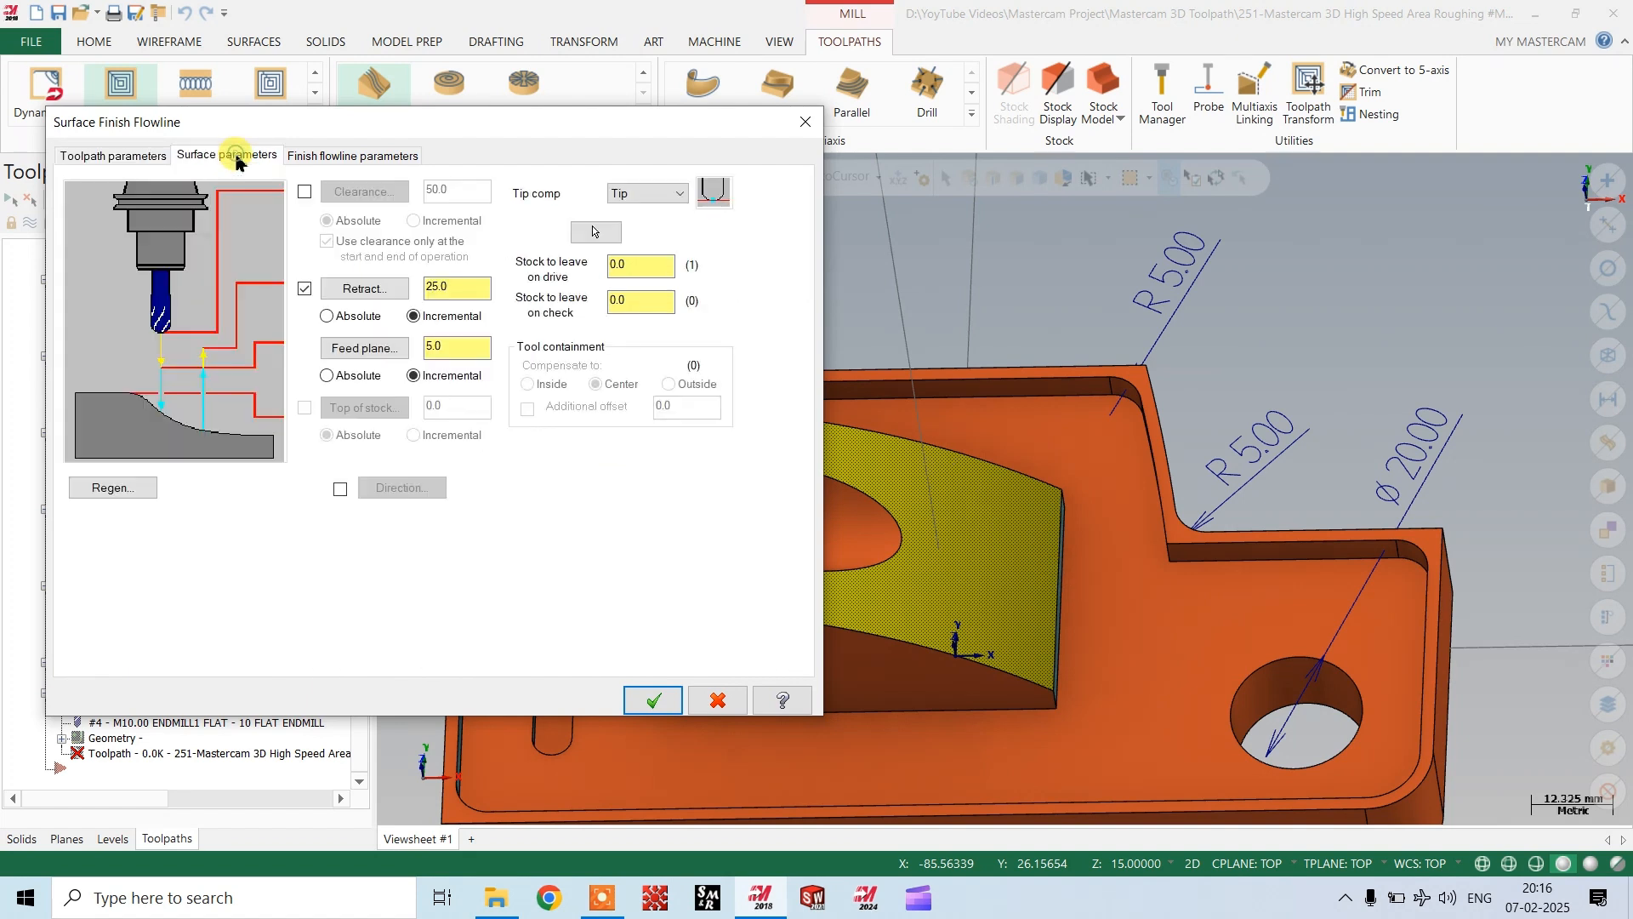
pyautogui.click(324, 157)
pyautogui.doubleClick(521, 255)
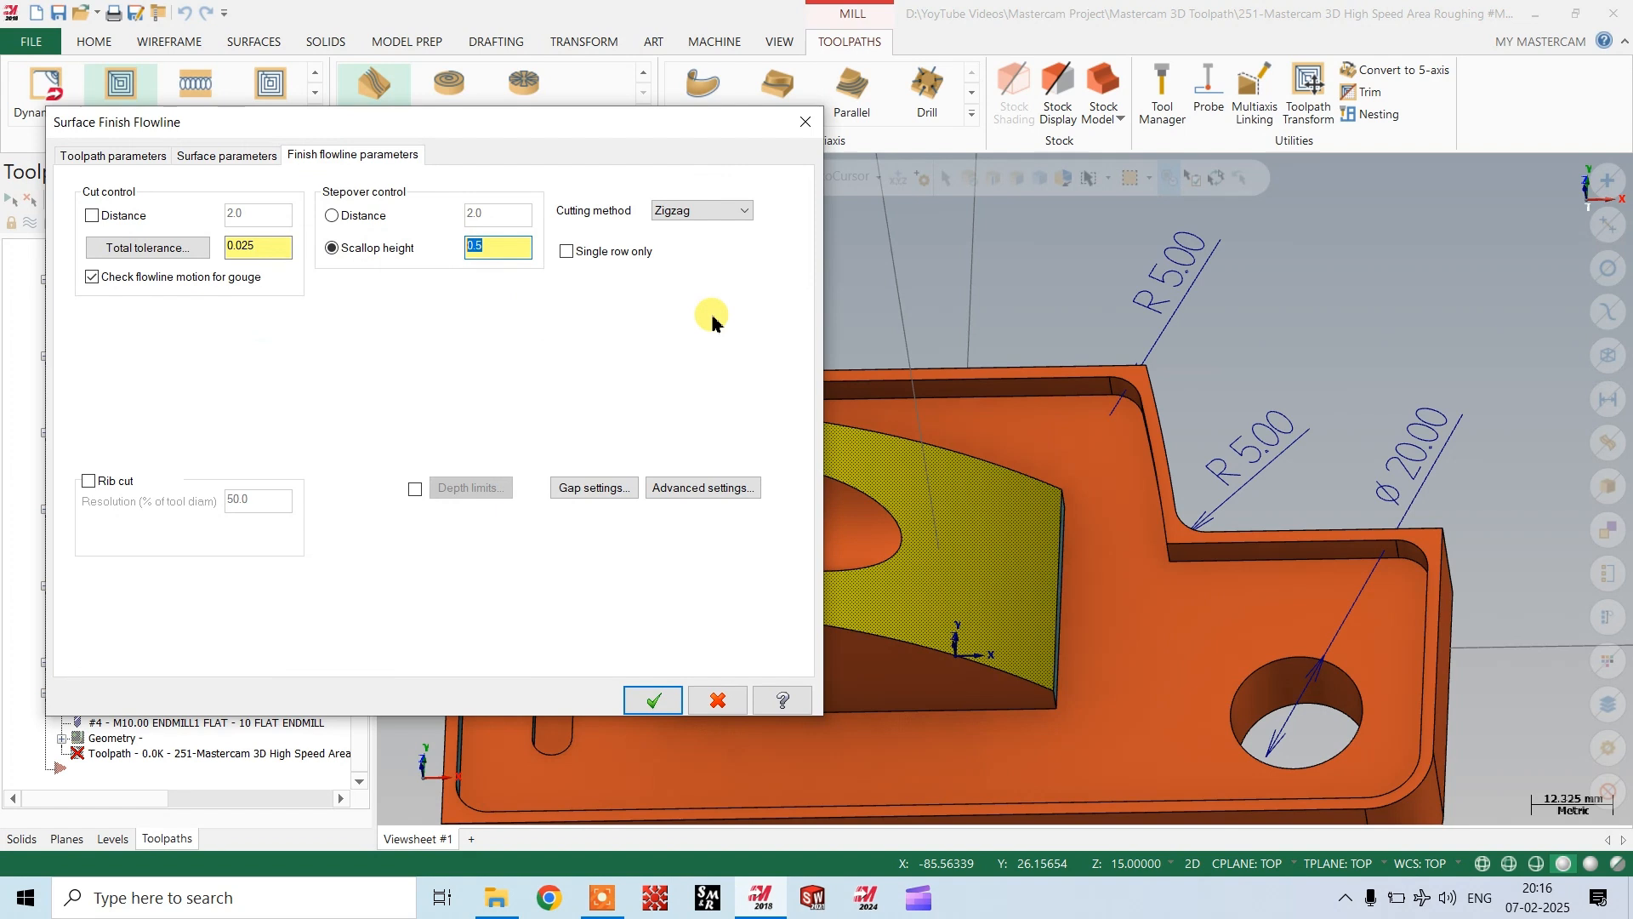
pyautogui.click(332, 216)
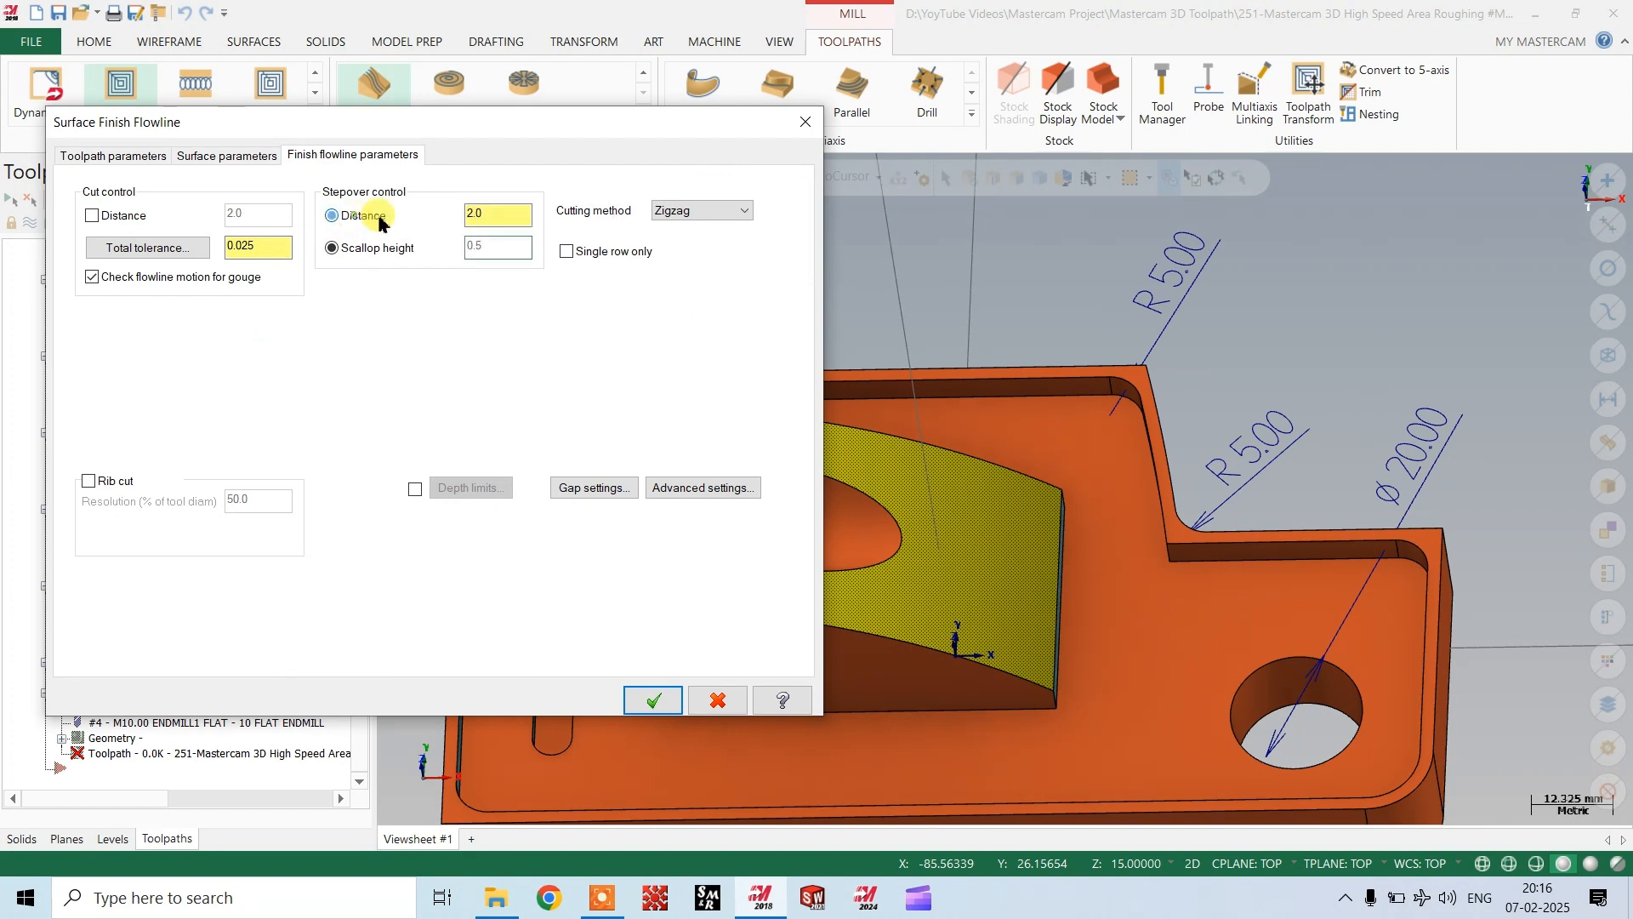
pyautogui.doubleClick(502, 212)
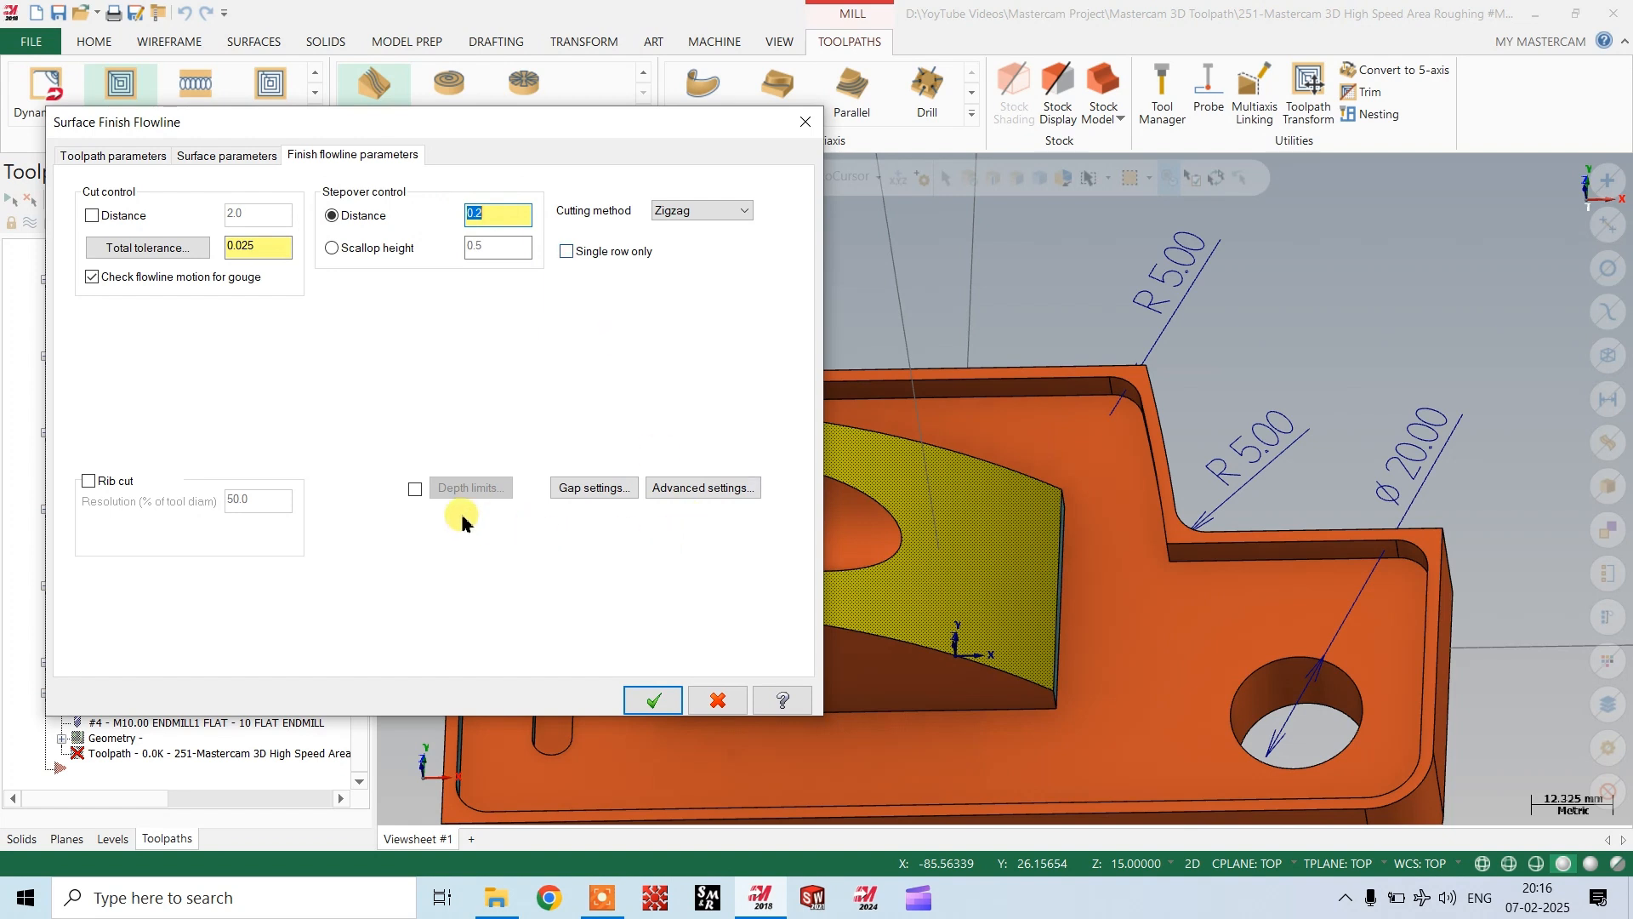
# Set the gap motion to Smooth, generate the flowline toolpath, and inspect it over the boss.
pyautogui.click(609, 490)
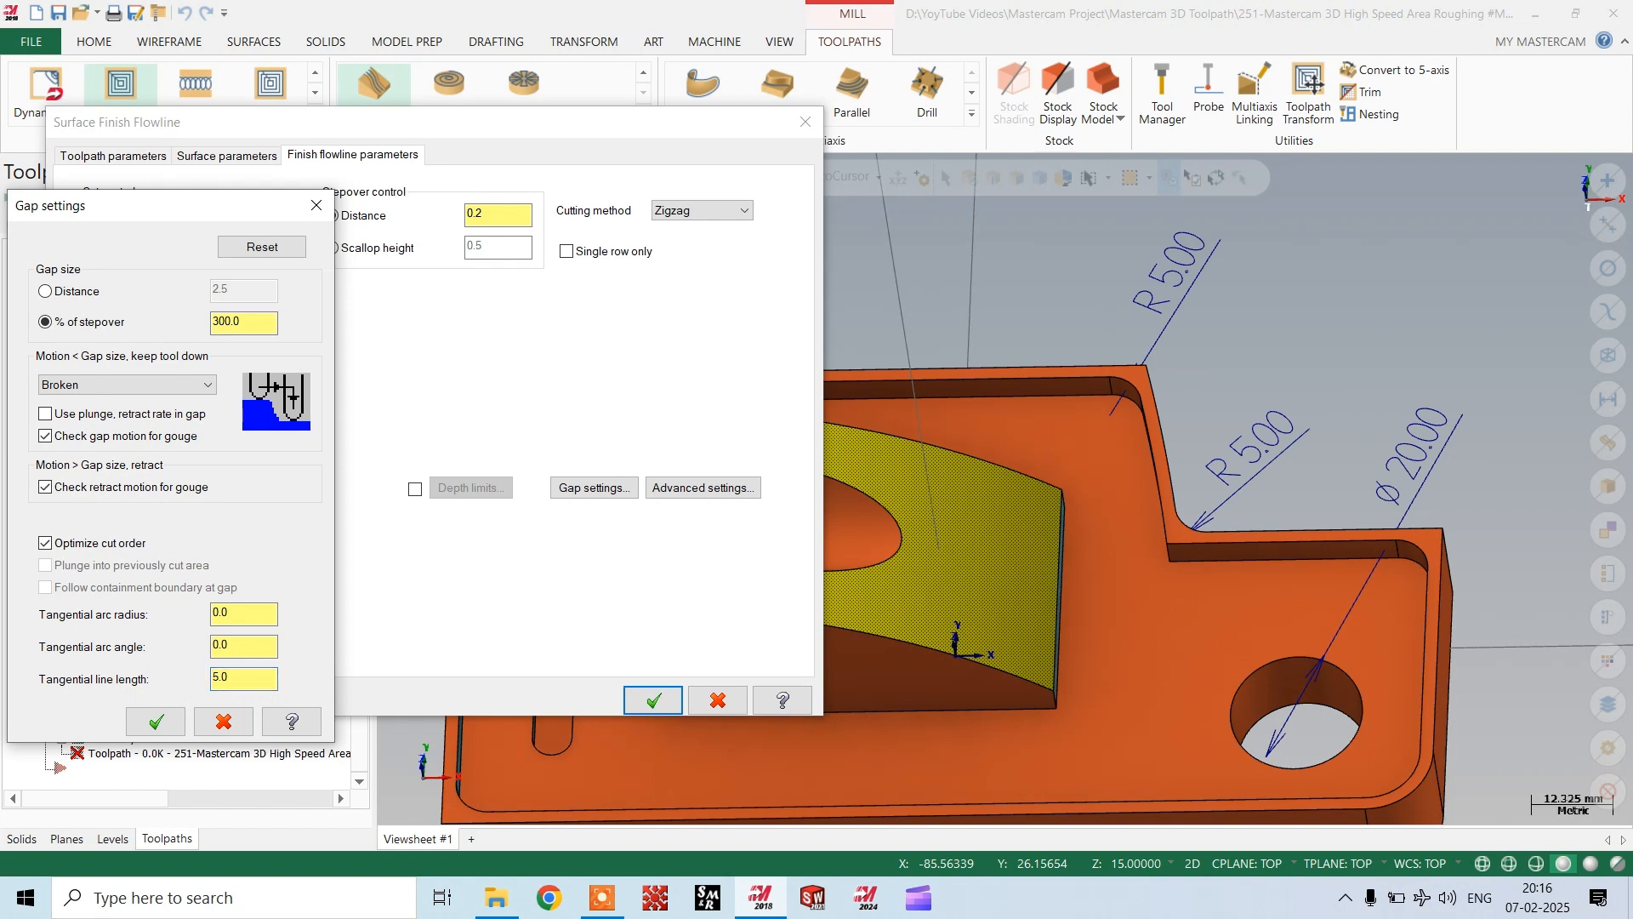
pyautogui.click(94, 387)
pyautogui.click(53, 425)
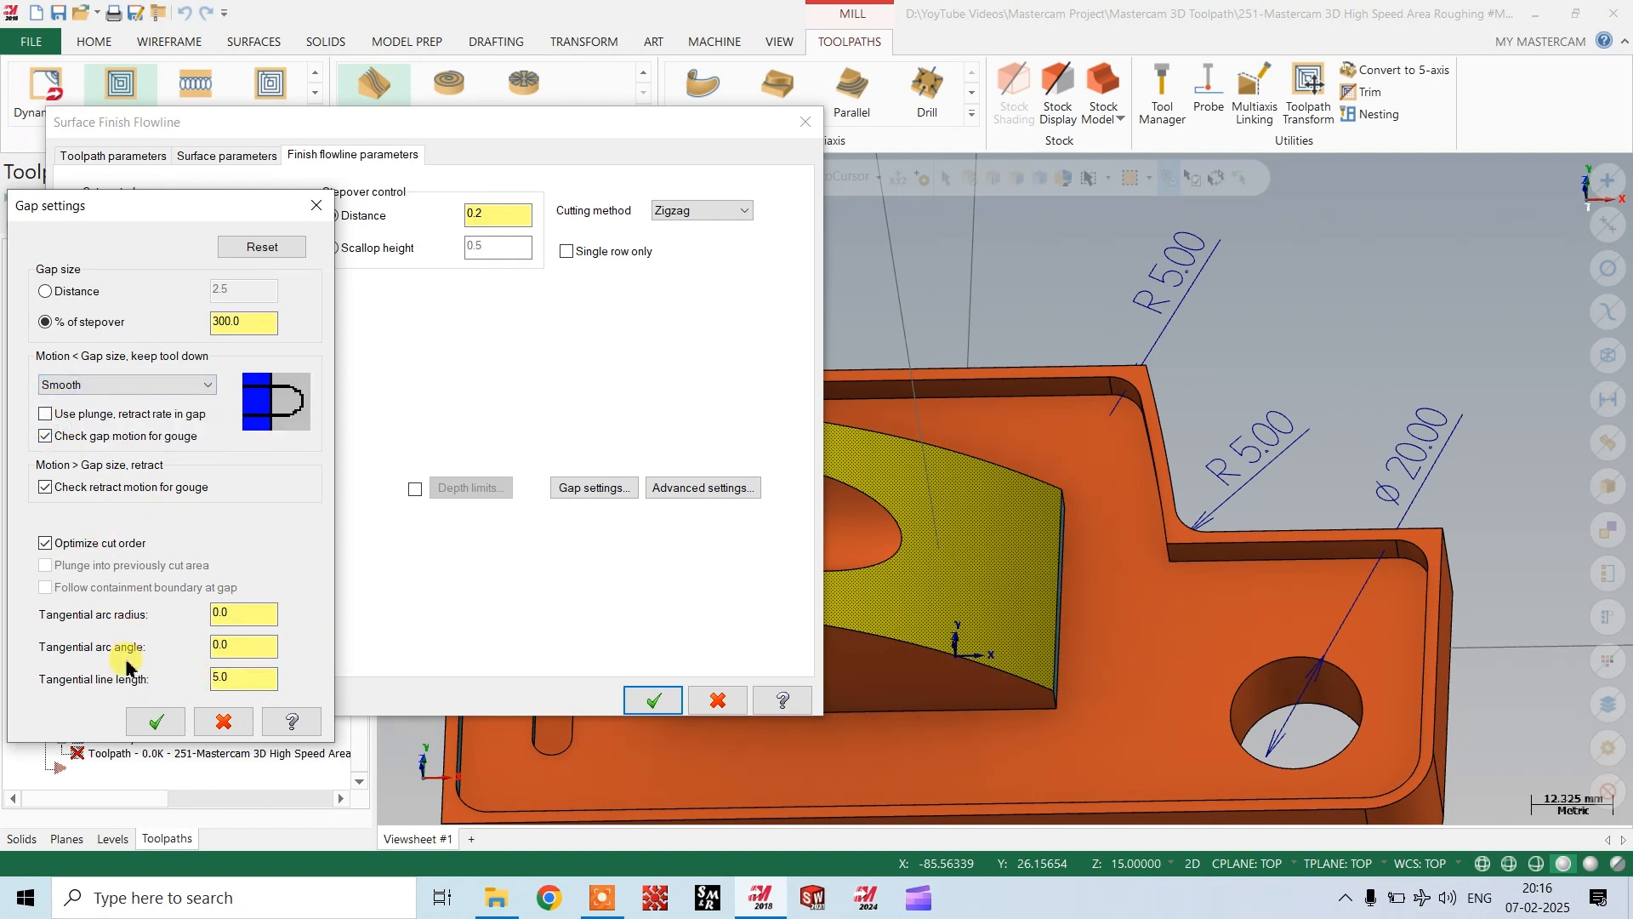
pyautogui.click(150, 724)
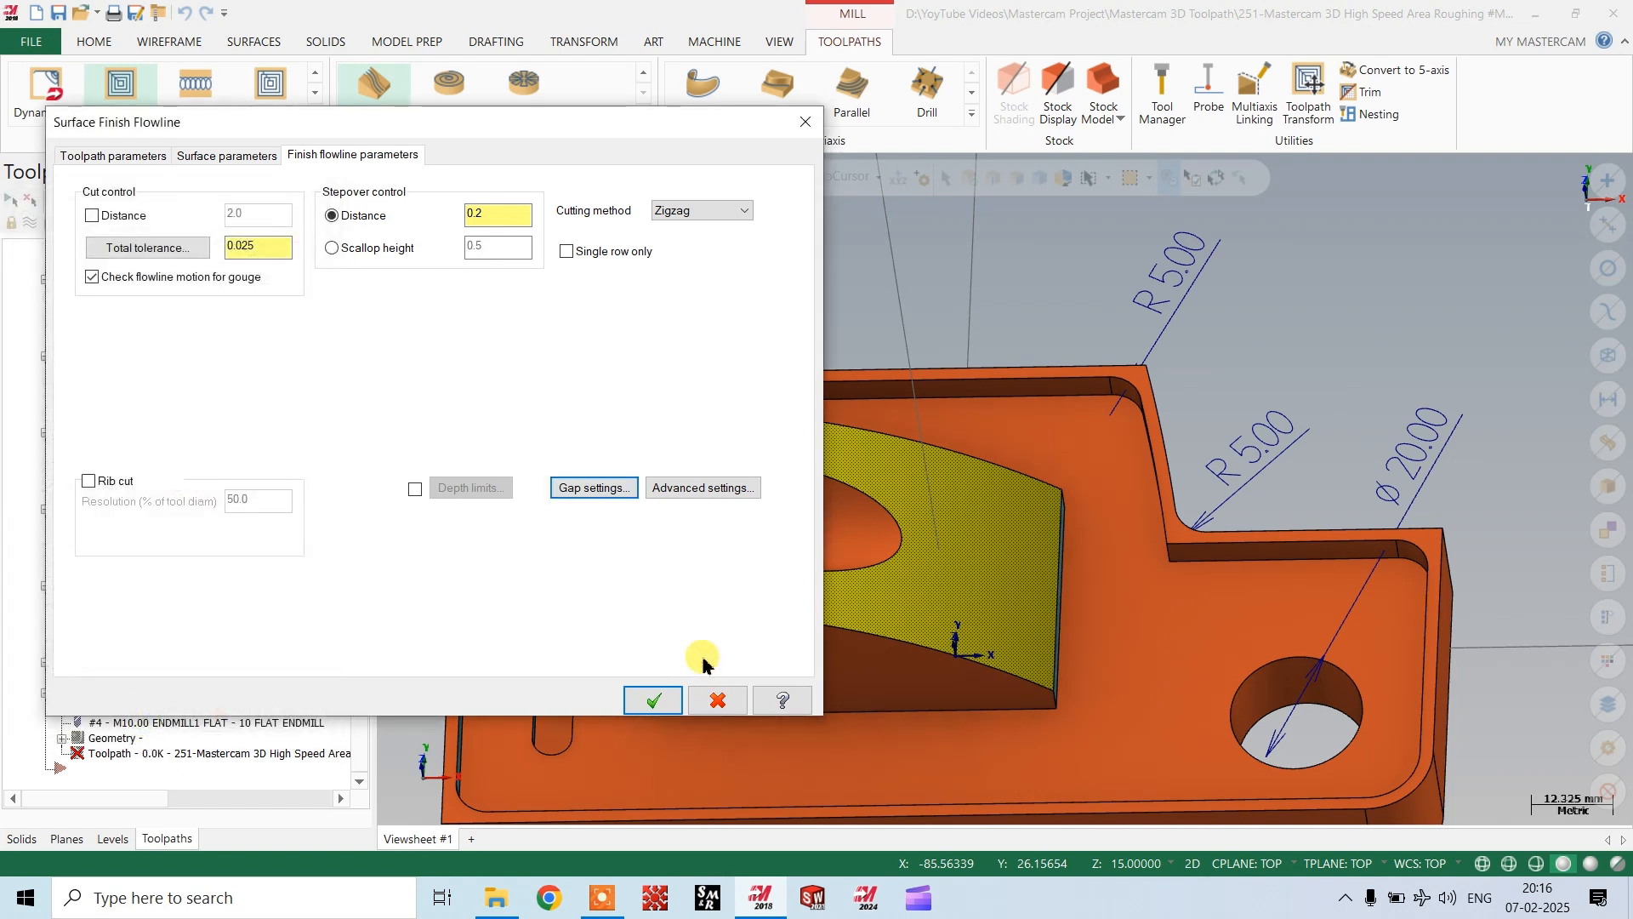
pyautogui.click(242, 158)
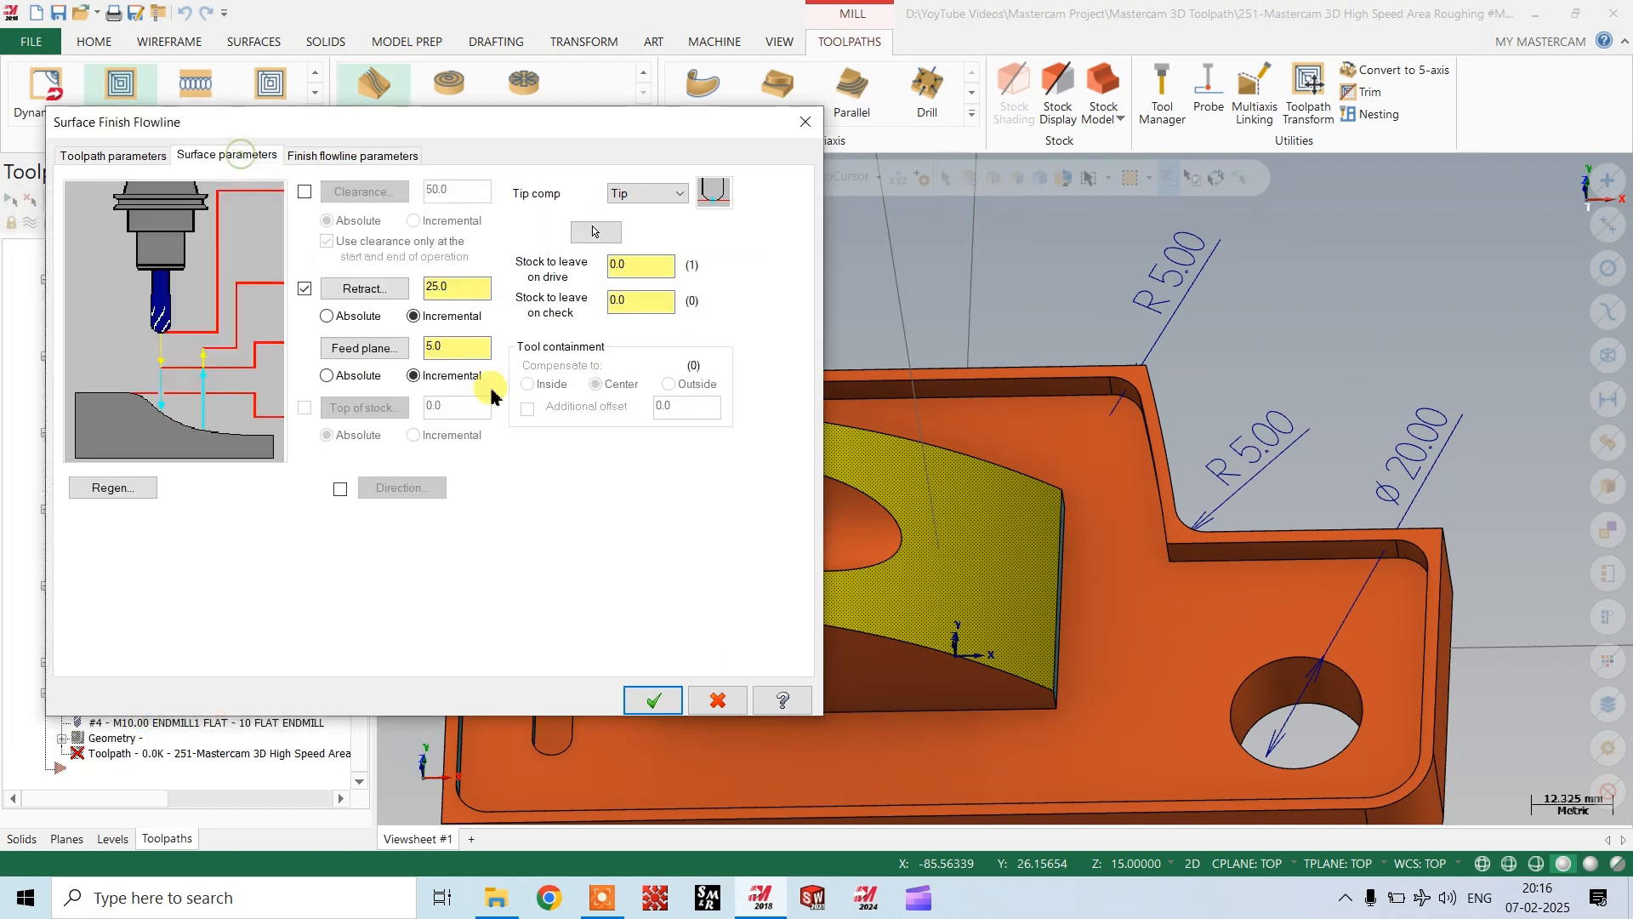
pyautogui.click(655, 701)
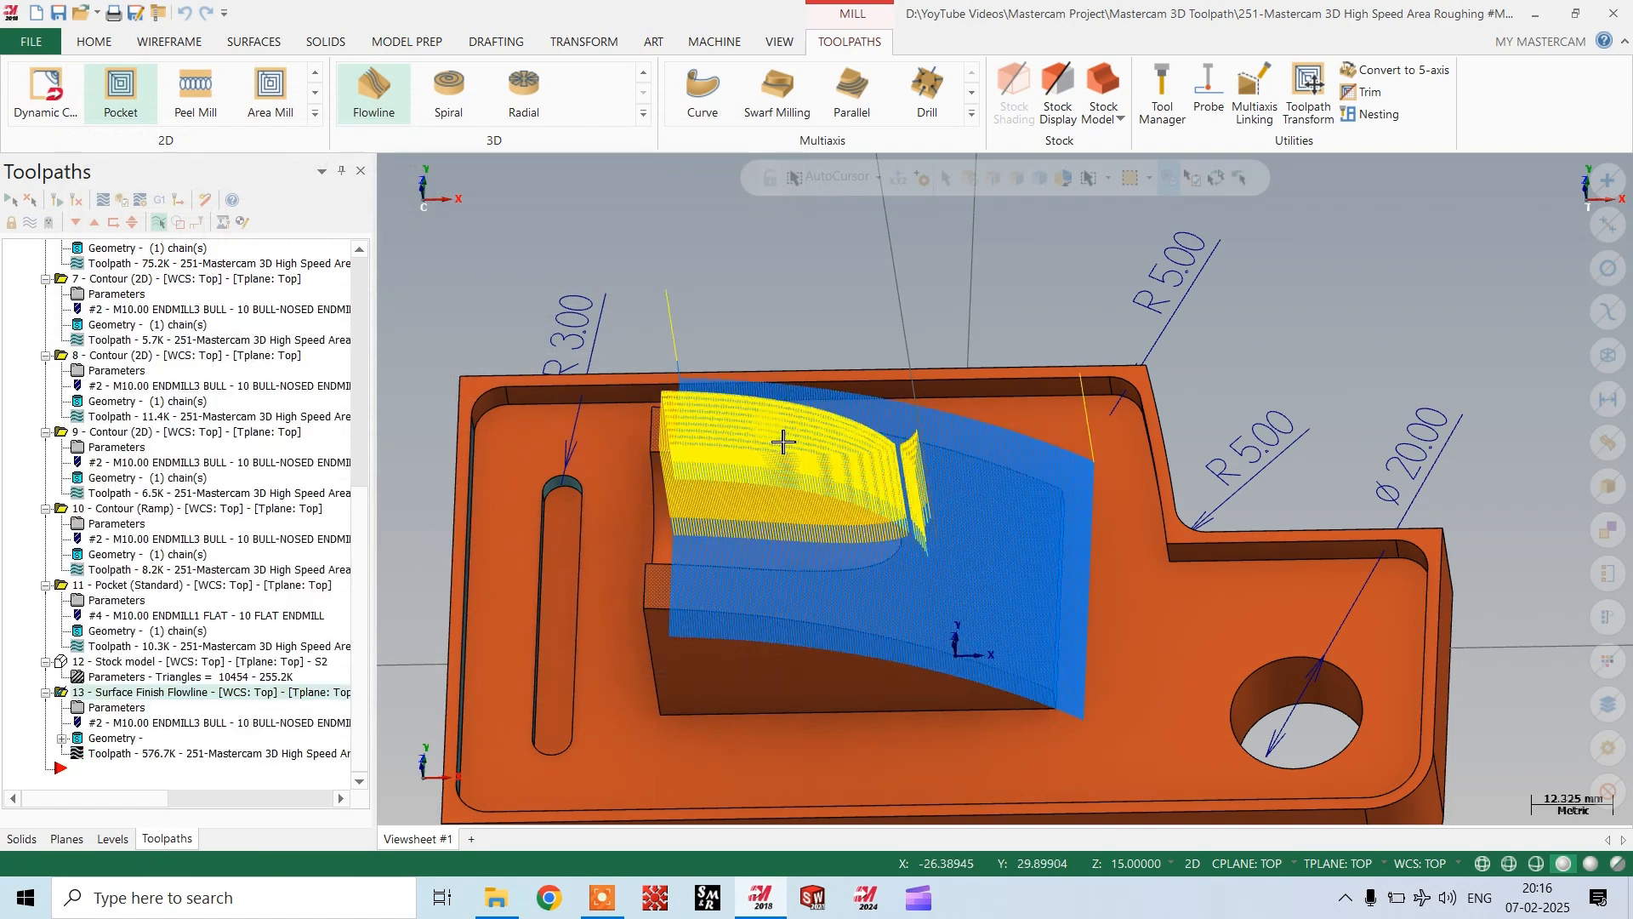
pyautogui.moveTo(784, 437); pyautogui.dragTo(445, 522, button='middle')
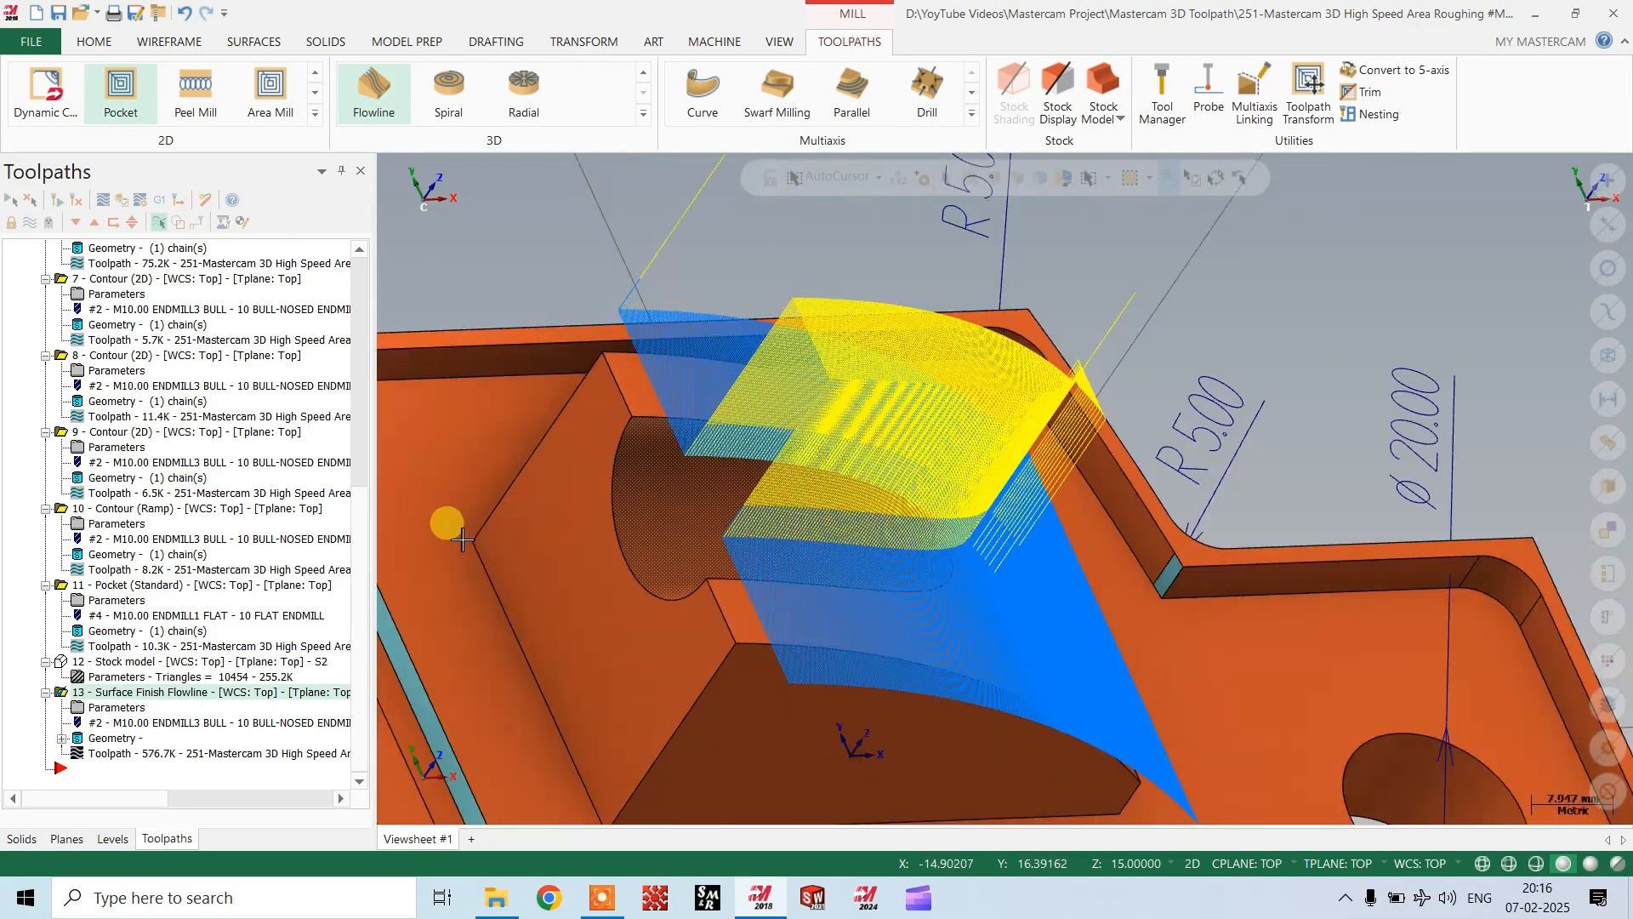
# Enable an incremental clearance of 50, set the incremental retract to 3 and feed plane to 2, and regenerate the flowline toolpath.
pyautogui.click(115, 708)
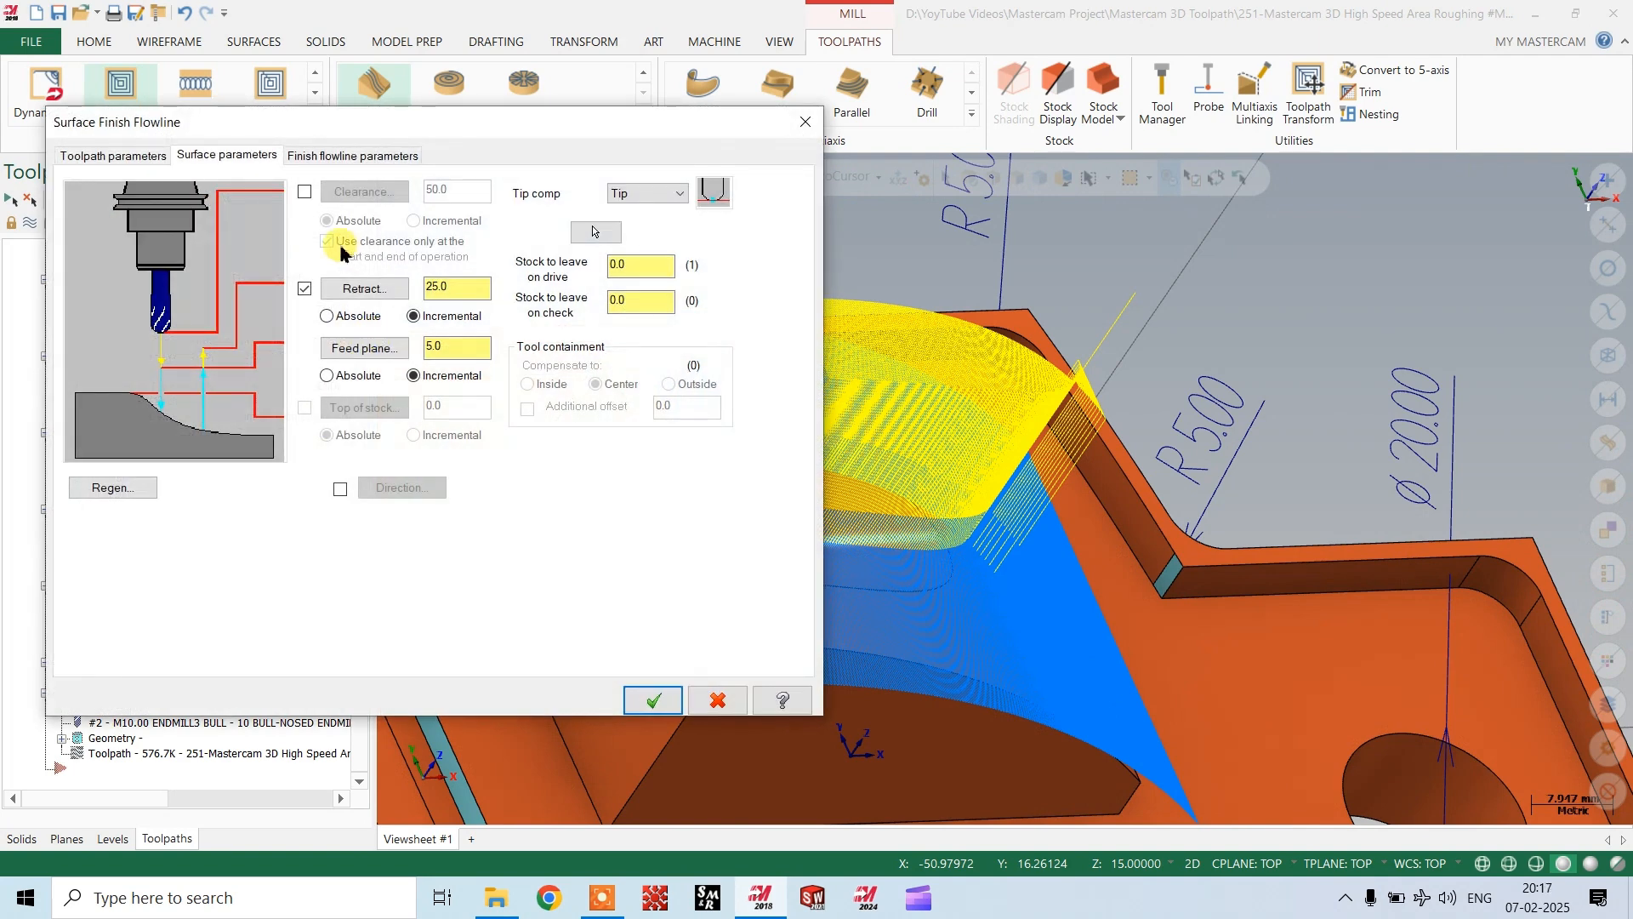
pyautogui.click(305, 193)
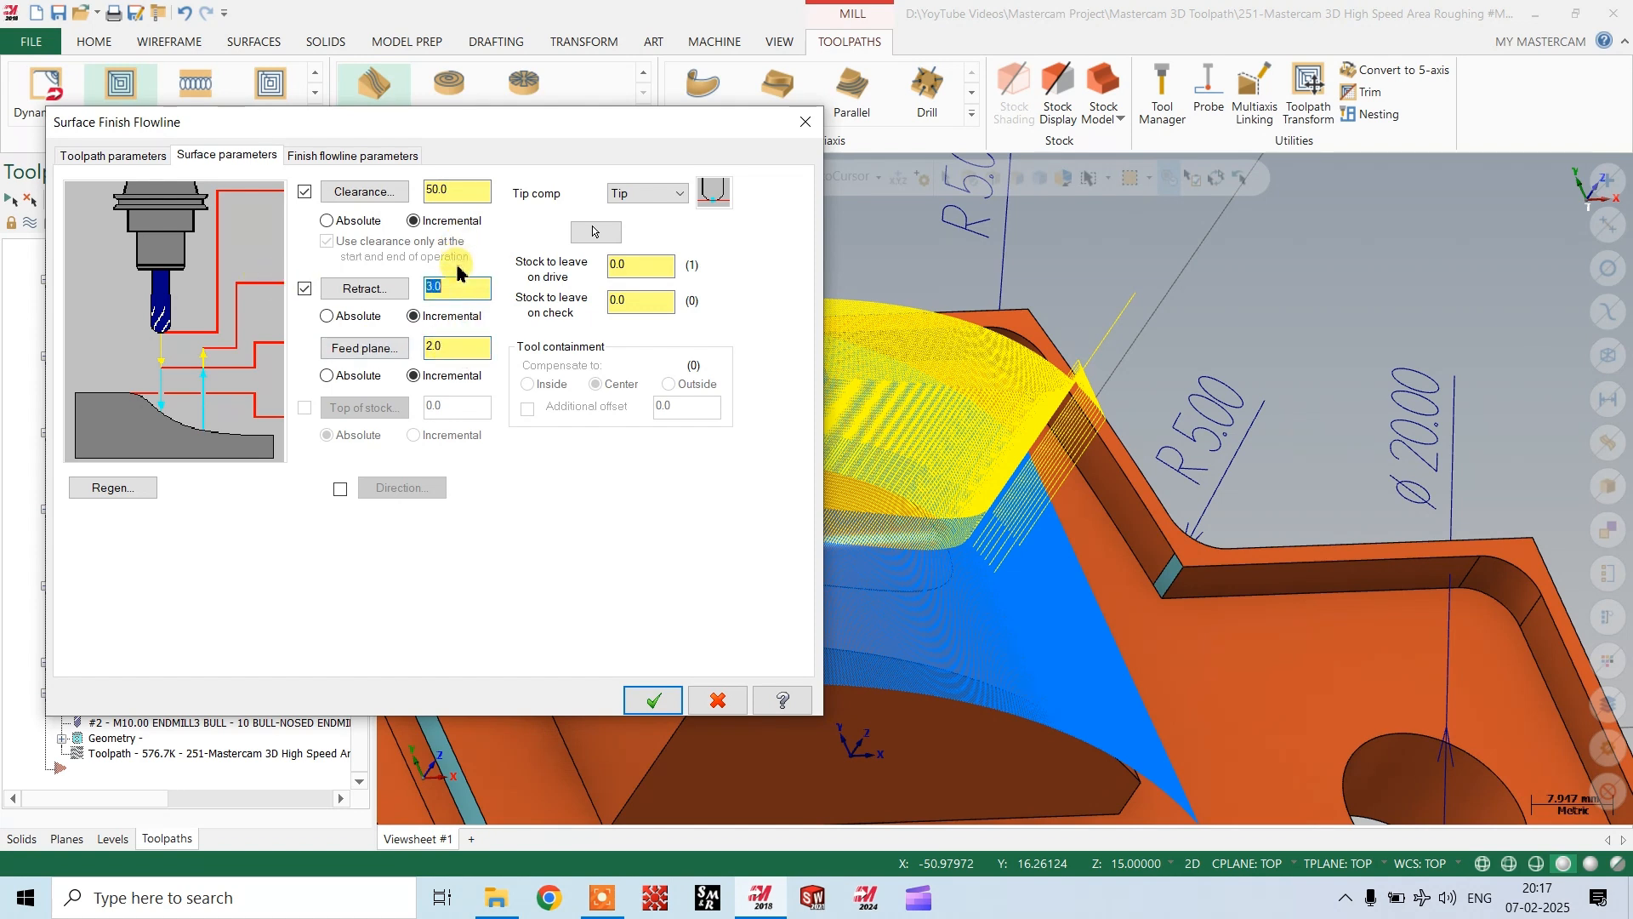
pyautogui.click(367, 157)
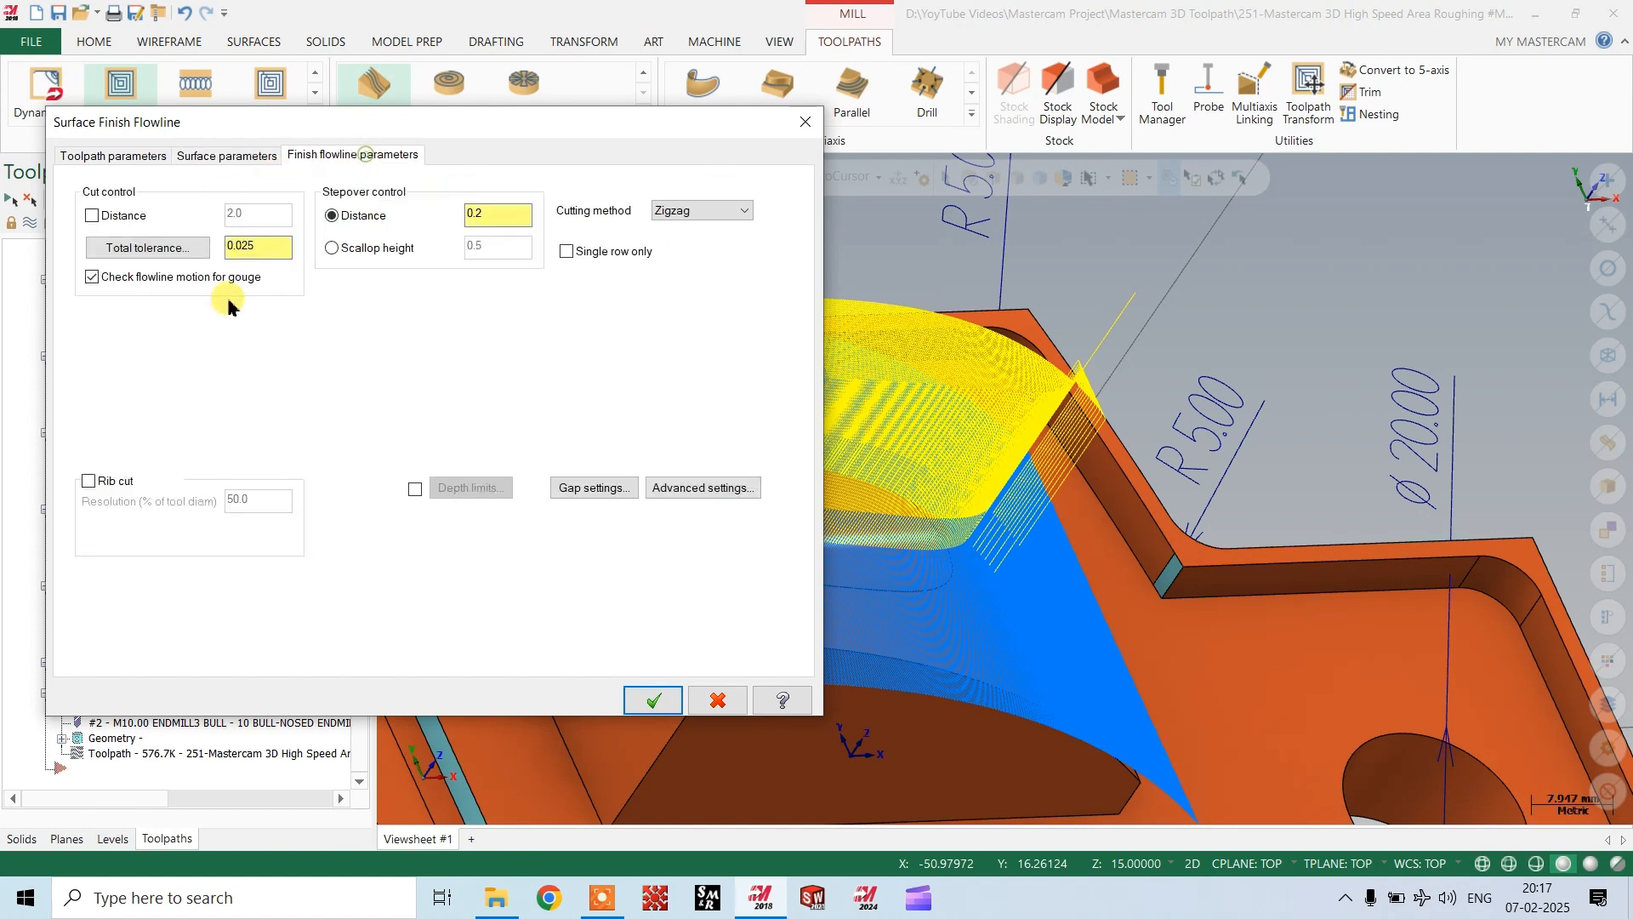
pyautogui.click(651, 700)
pyautogui.click(62, 205)
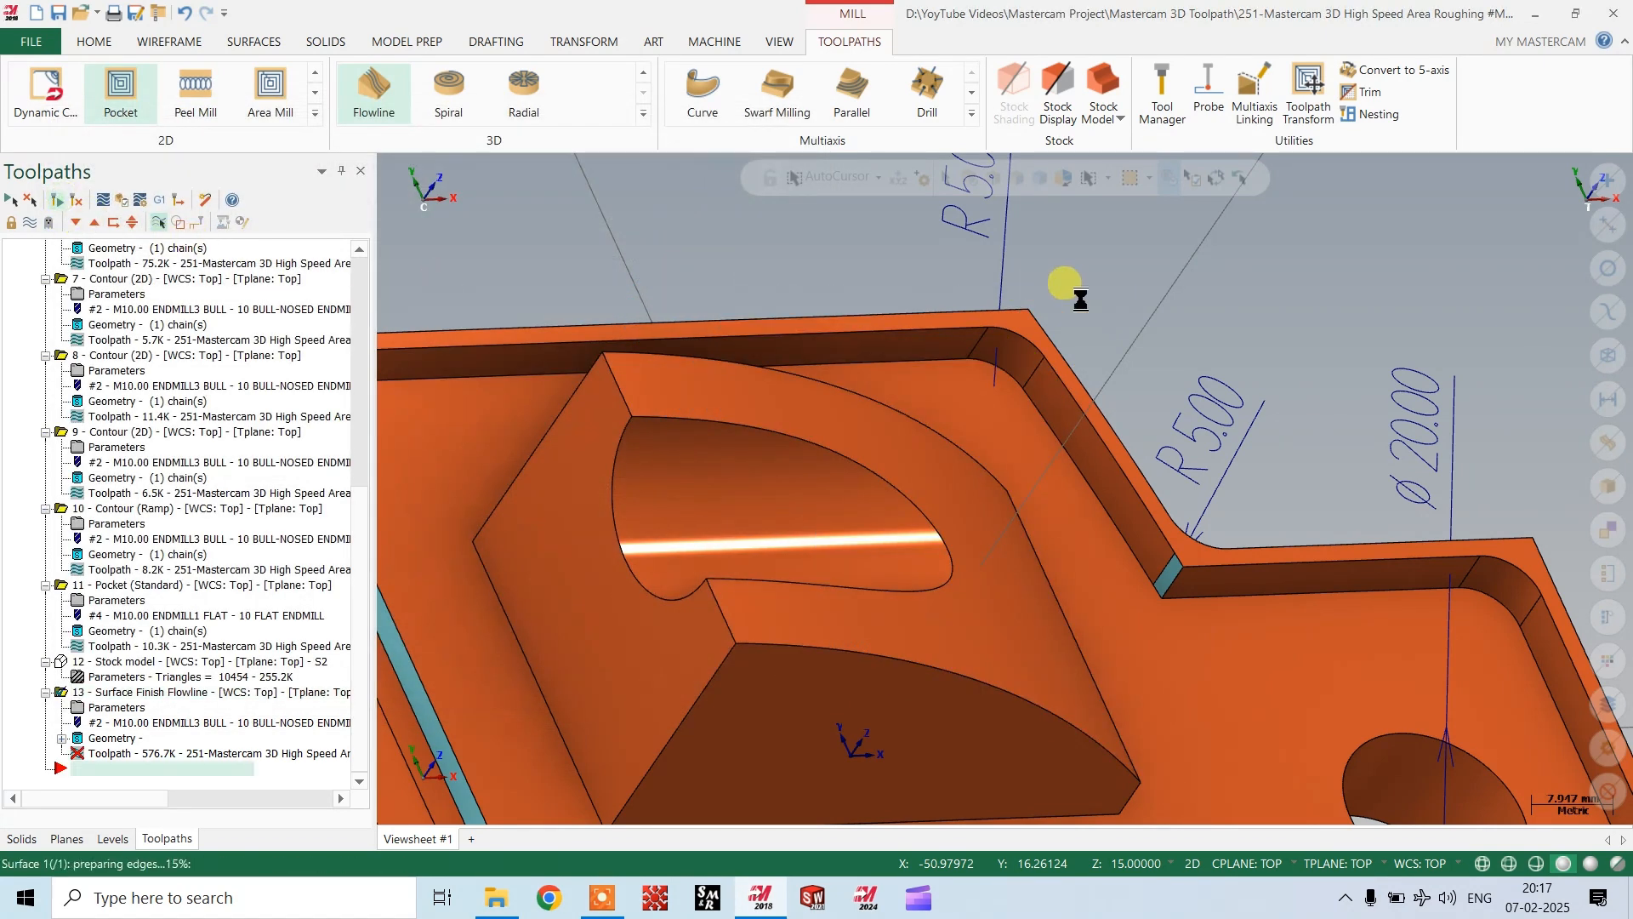
pyautogui.click(1017, 424)
pyautogui.moveTo(1017, 424)
pyautogui.mouseDown(button='middle')
pyautogui.moveTo(1017, 446)
pyautogui.moveTo(803, 420)
pyautogui.moveTo(875, 383)
pyautogui.moveTo(905, 500)
pyautogui.moveTo(967, 556)
pyautogui.moveTo(996, 498)
pyautogui.moveTo(714, 610)
pyautogui.moveTo(660, 584)
pyautogui.moveTo(733, 554)
pyautogui.moveTo(783, 569)
pyautogui.moveTo(626, 383)
pyautogui.moveTo(602, 381)
pyautogui.moveTo(685, 593)
pyautogui.moveTo(908, 604)
pyautogui.moveTo(717, 580)
pyautogui.moveTo(794, 554)
pyautogui.moveTo(827, 609)
pyautogui.moveTo(700, 321)
pyautogui.mouseUp(button='middle')
pyautogui.scroll(1, 700, 320)
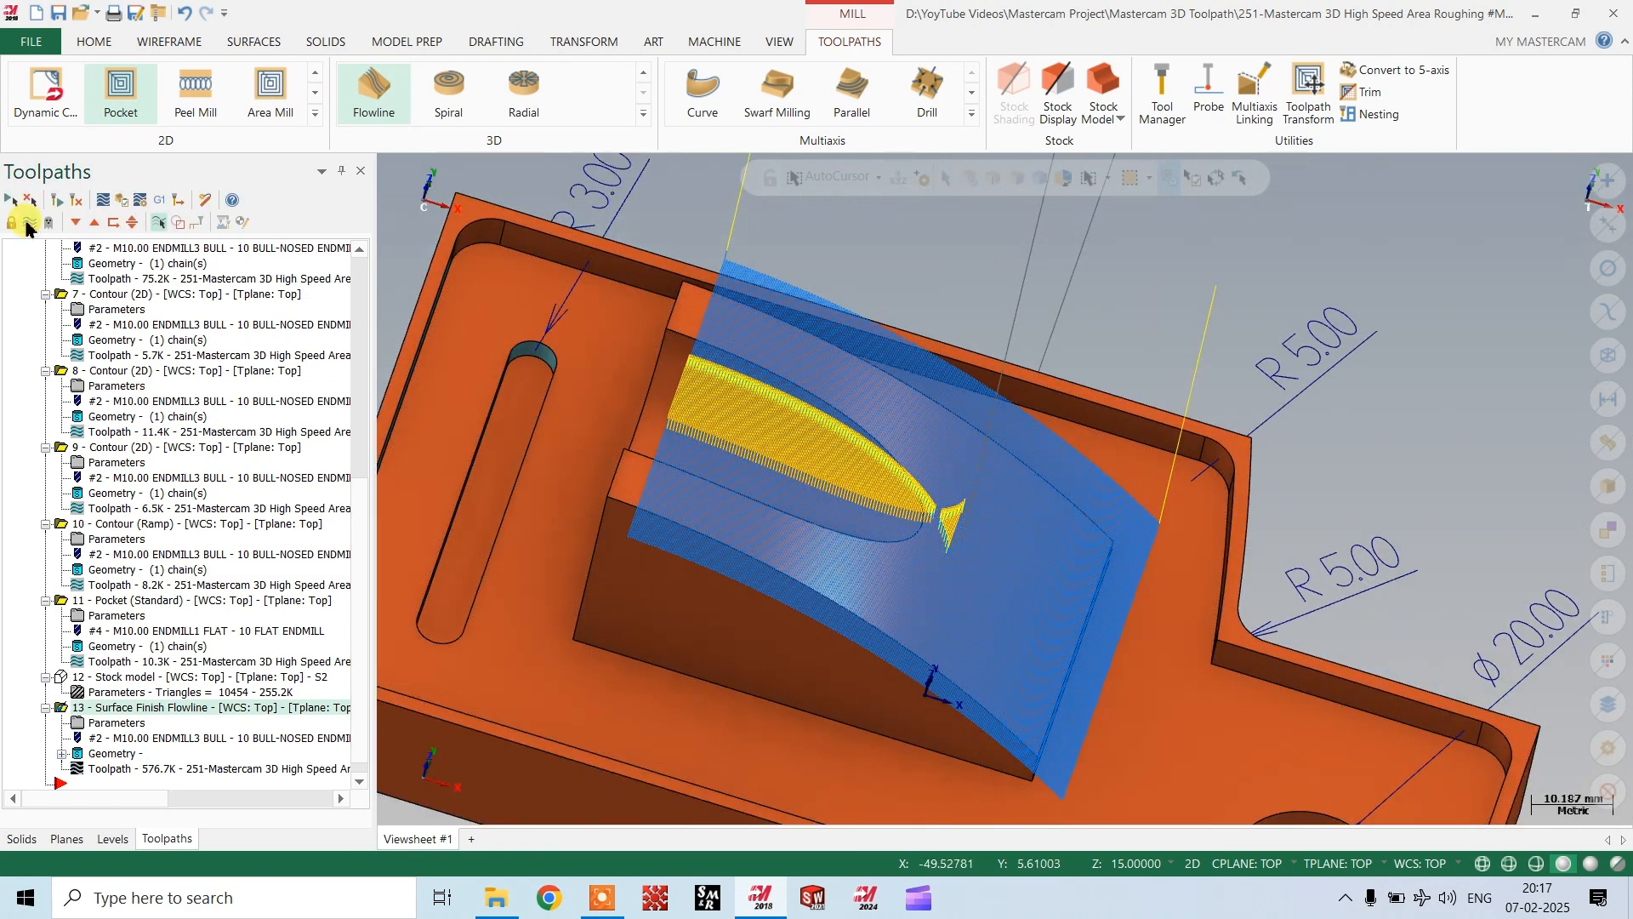
# Hide the flowline toolpath and create a surface from the boss's curved top face, keeping the original solid.
pyautogui.click(29, 224)
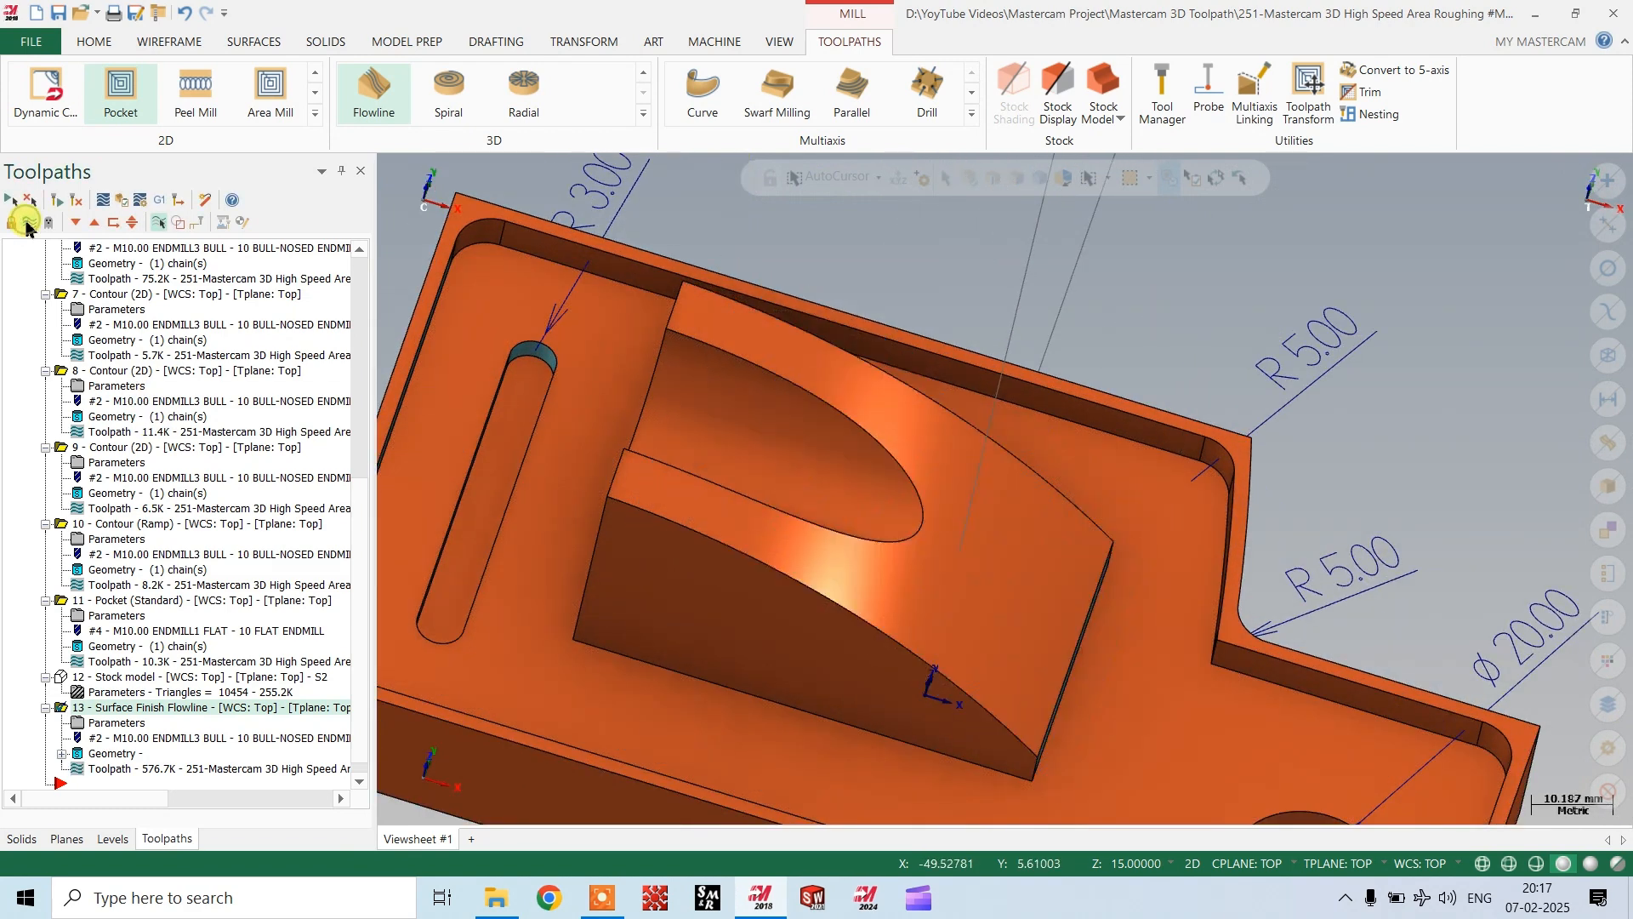
pyautogui.click(255, 42)
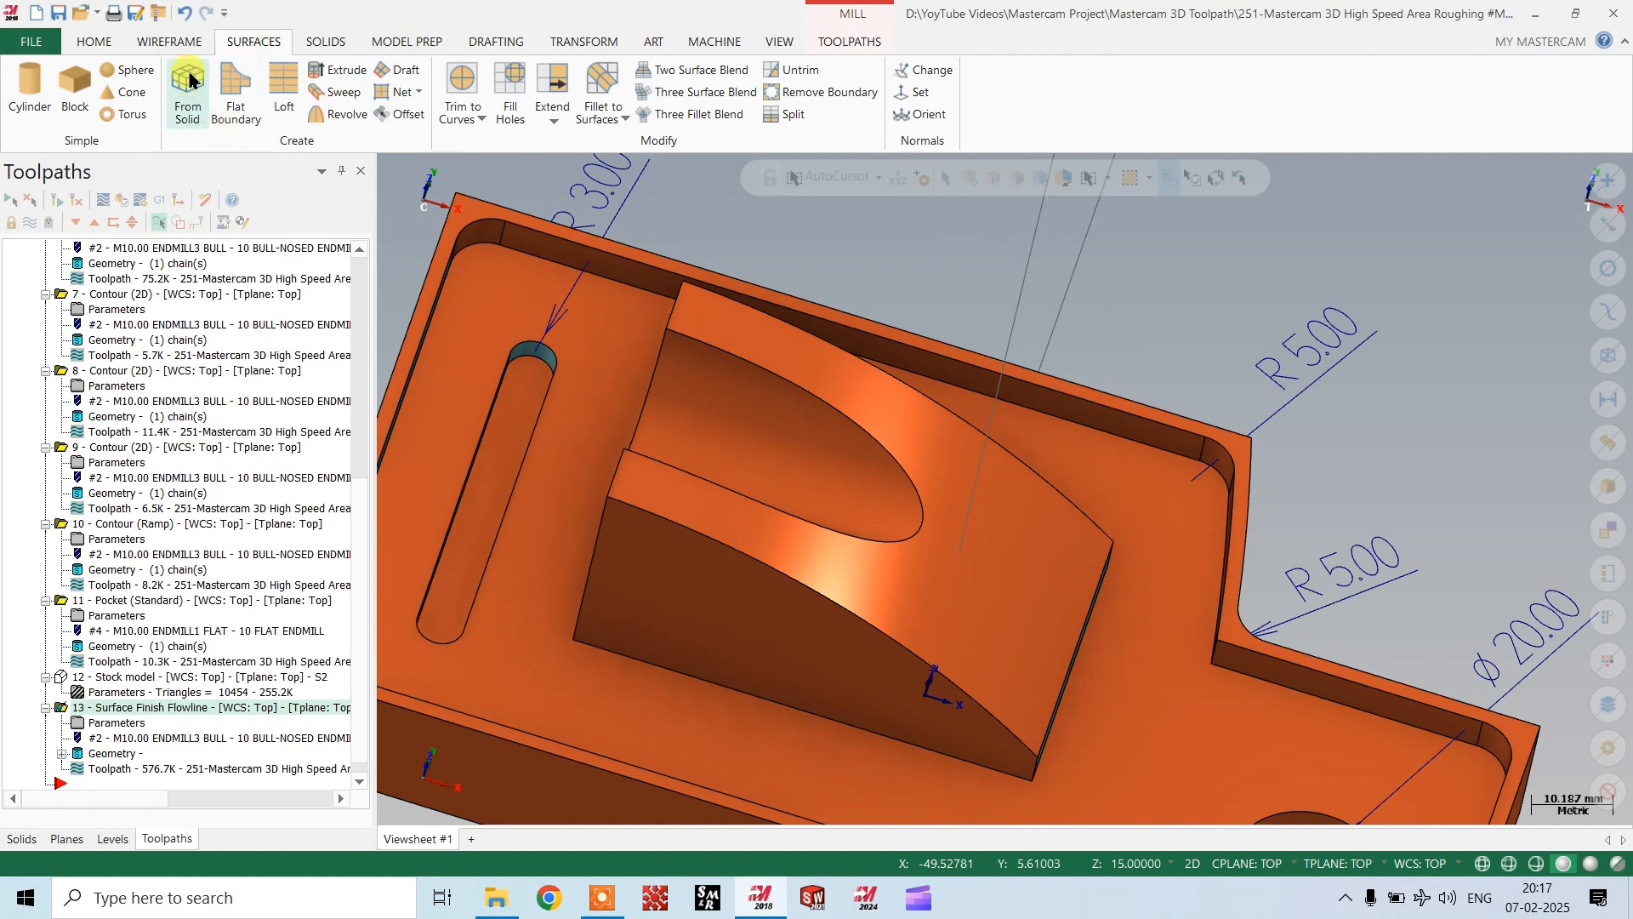
pyautogui.click(187, 100)
pyautogui.click(954, 455)
pyautogui.click(954, 455)
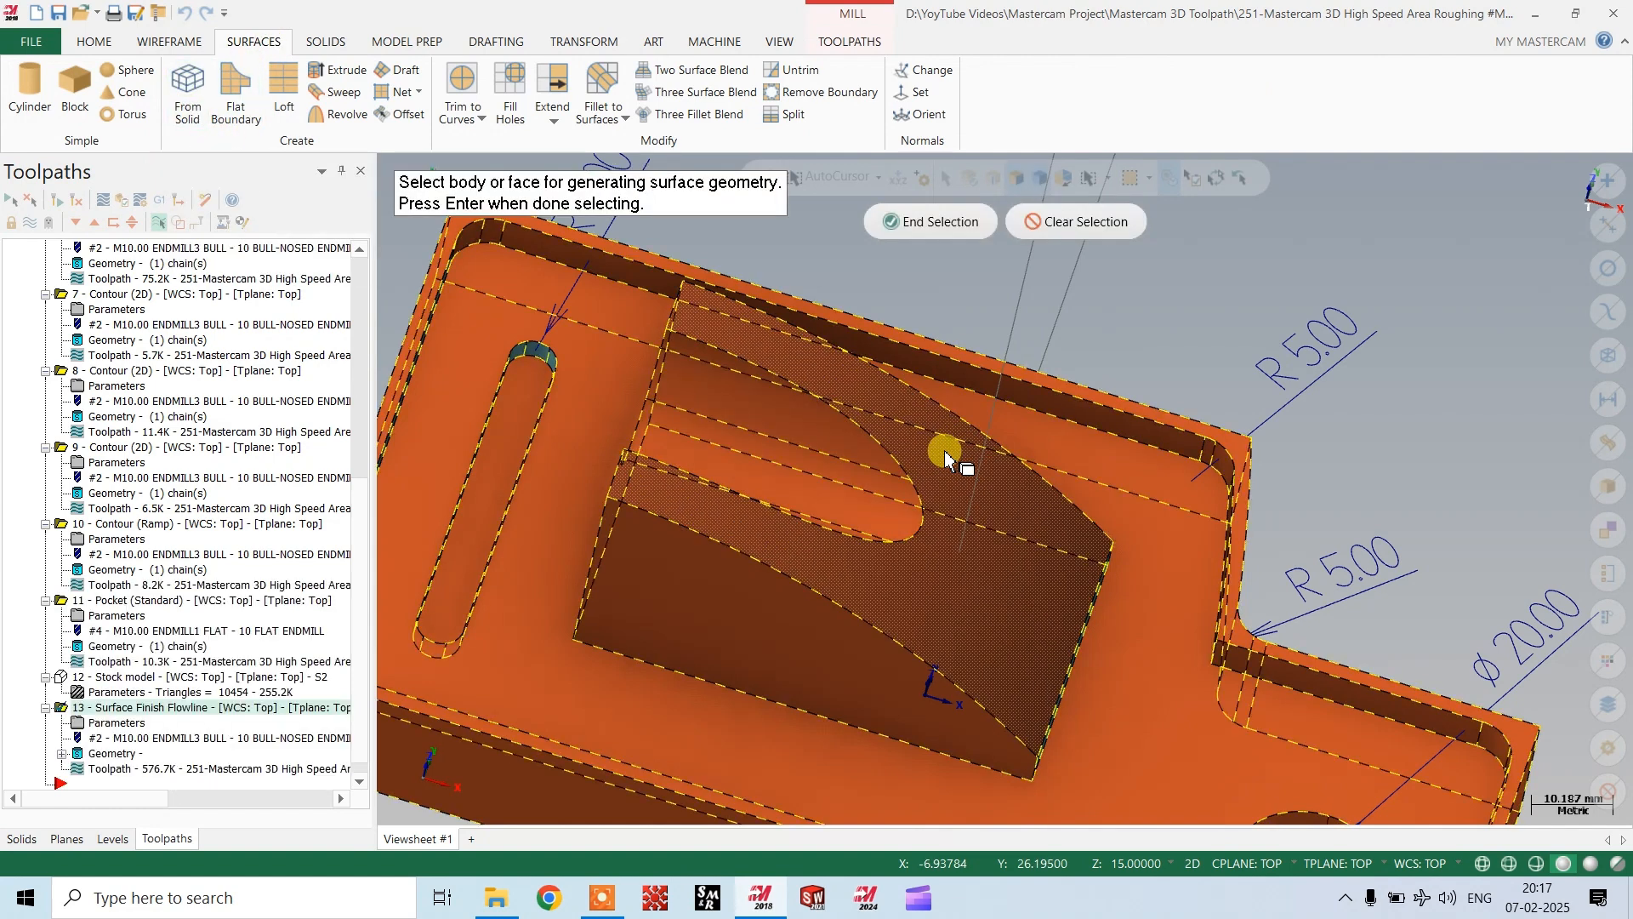
pyautogui.click(1066, 235)
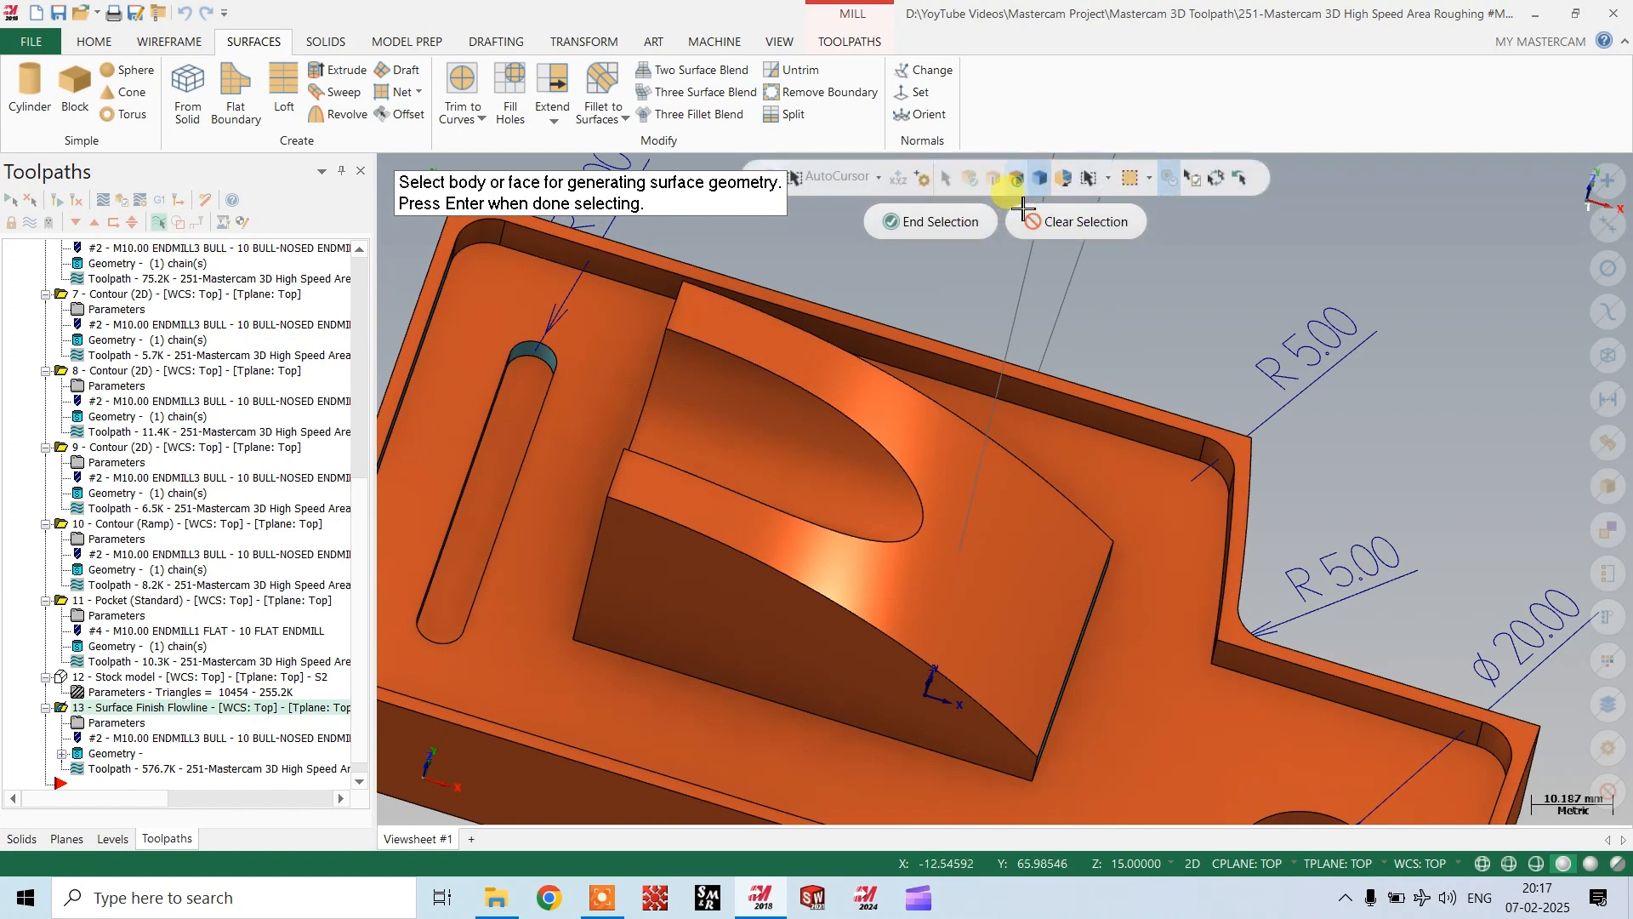
pyautogui.click(1029, 223)
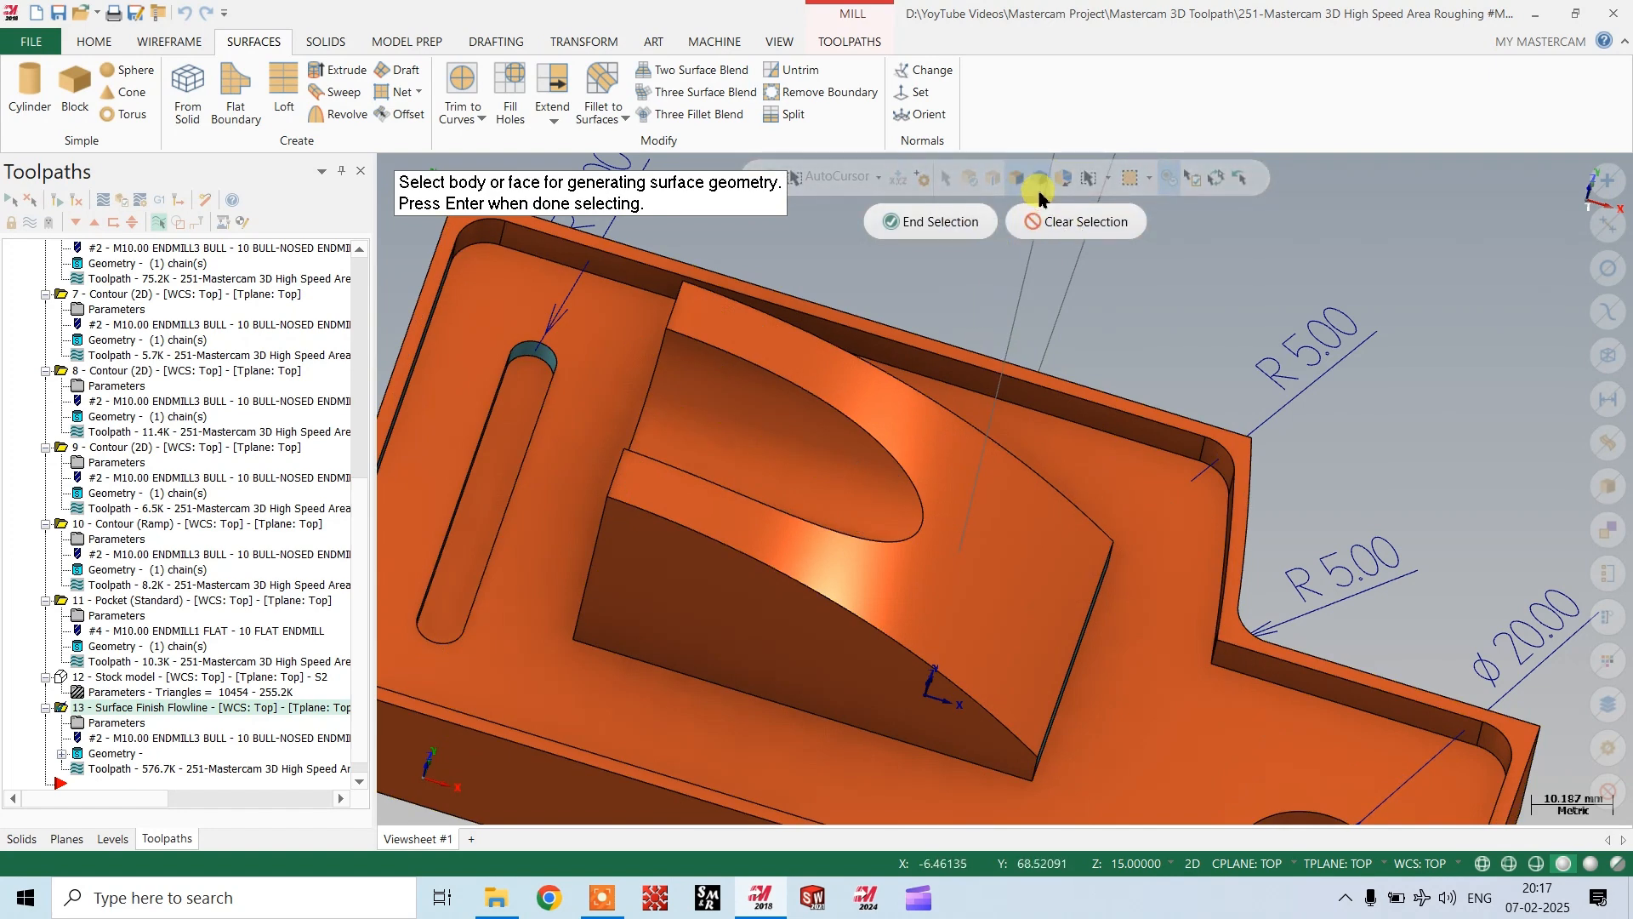
pyautogui.click(948, 469)
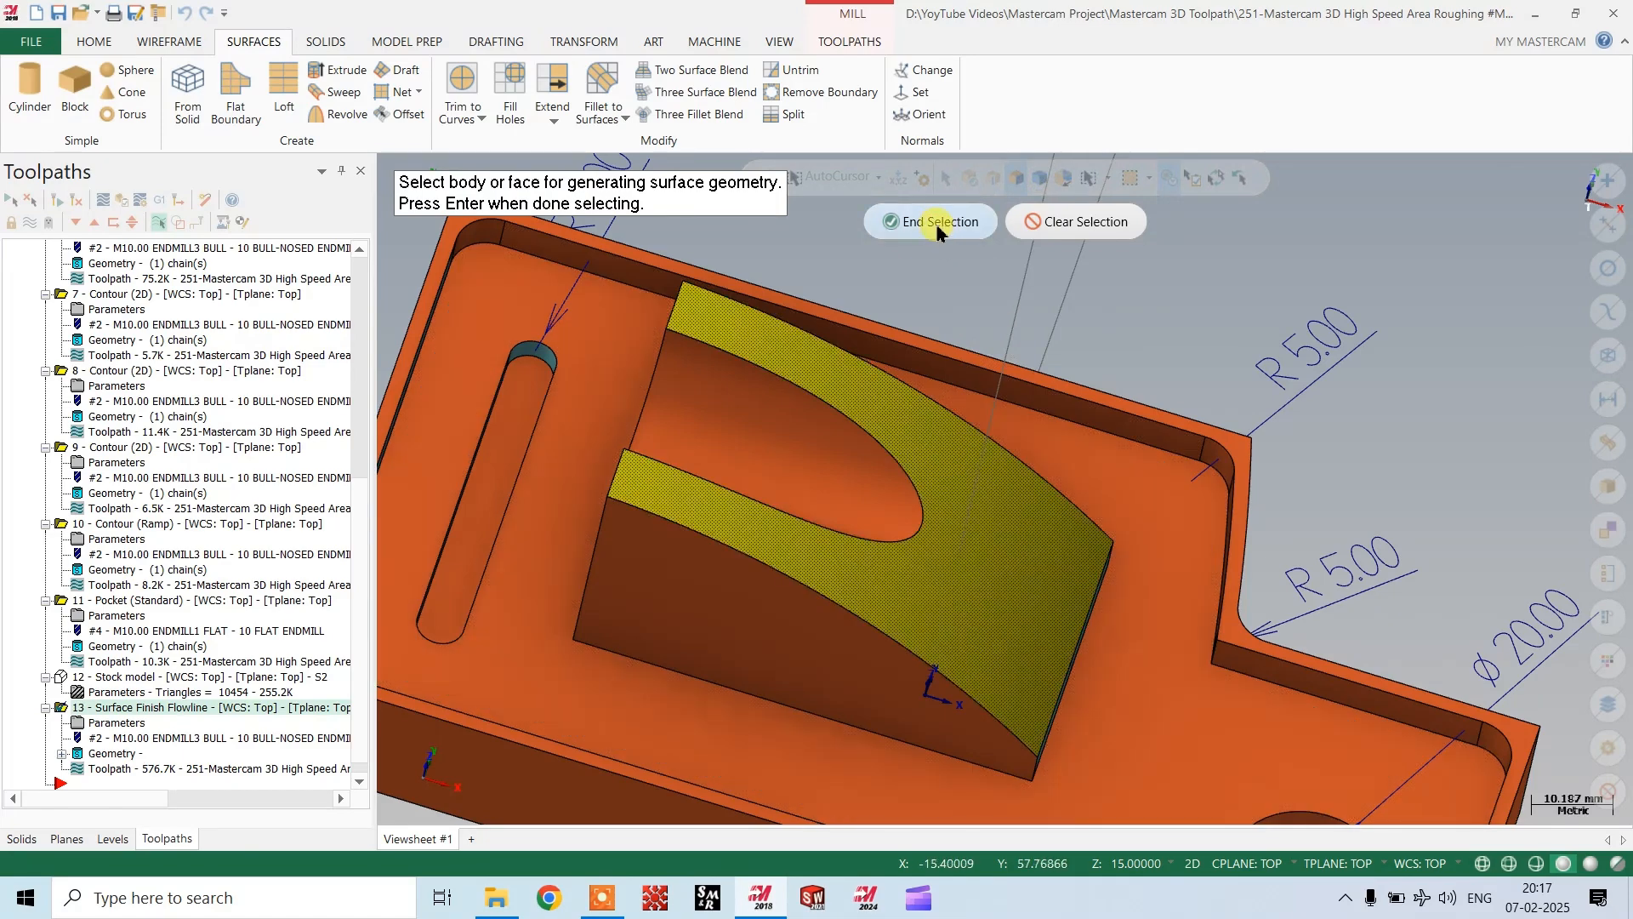
pyautogui.click(931, 222)
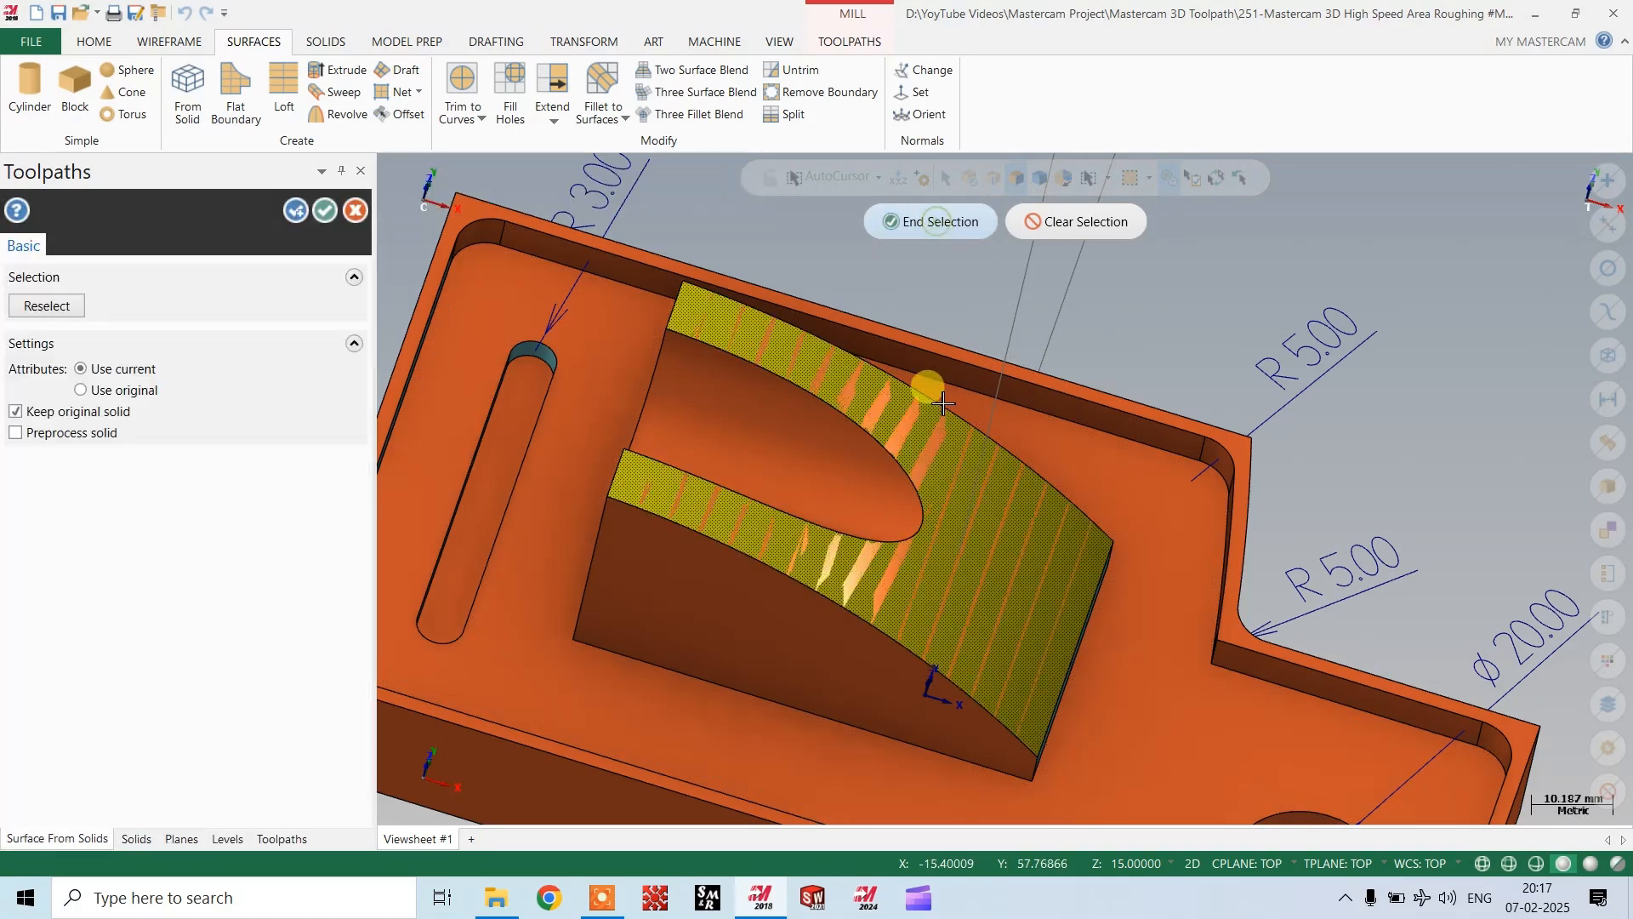
pyautogui.click(319, 214)
pyautogui.scroll(-1, 1010, 619)
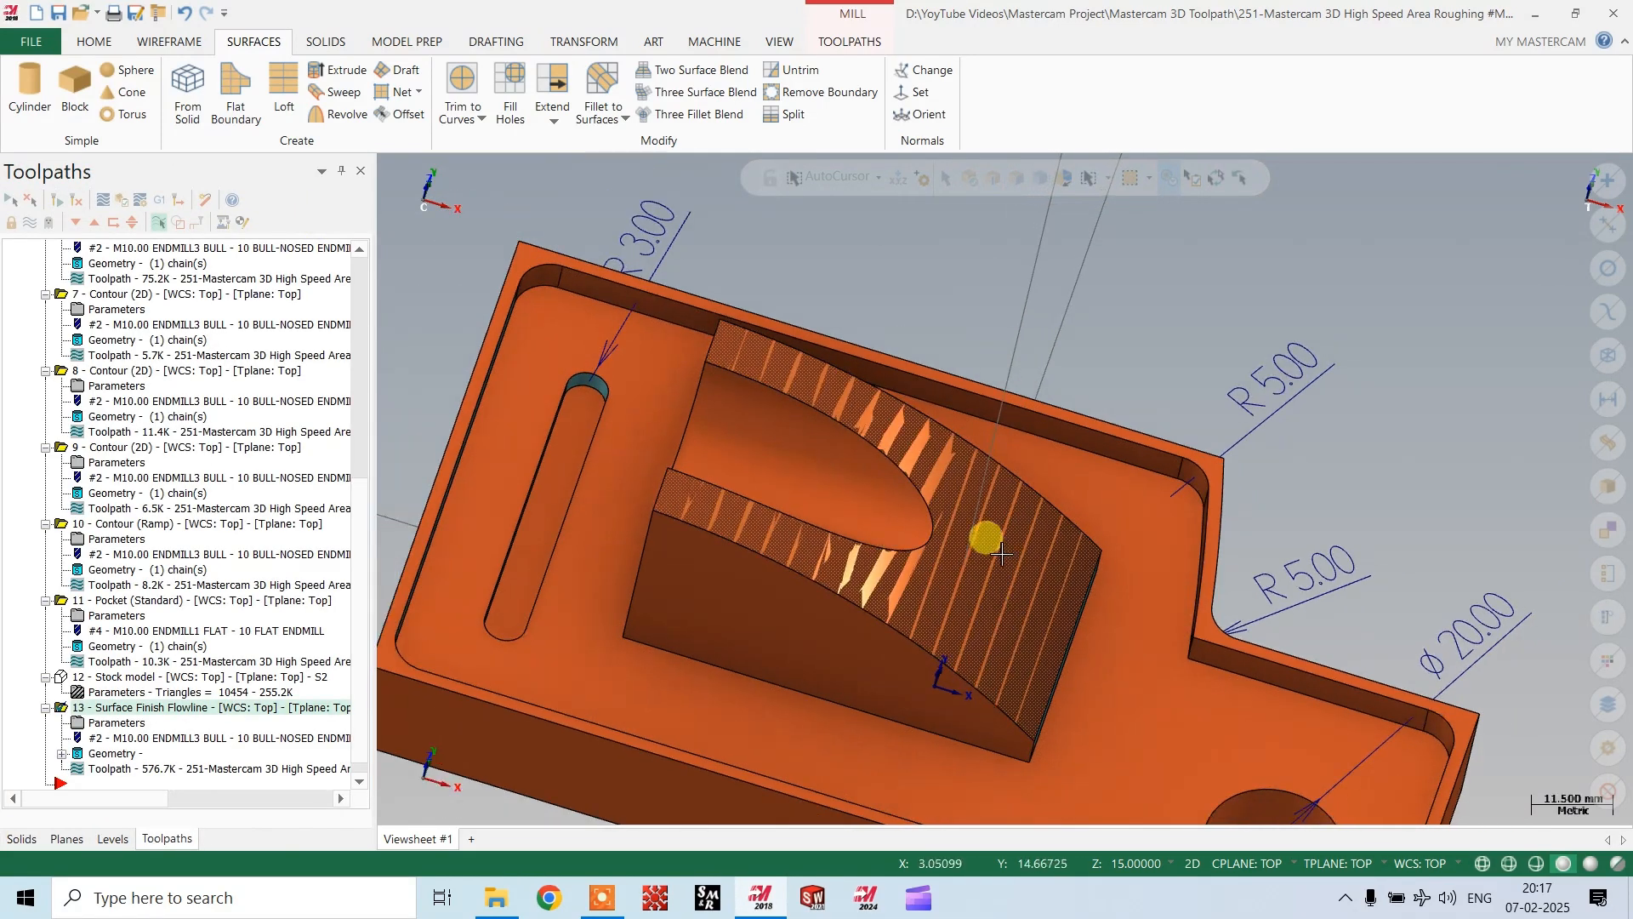
pyautogui.scroll(1, 1002, 554)
pyautogui.scroll(-2, 1036, 554)
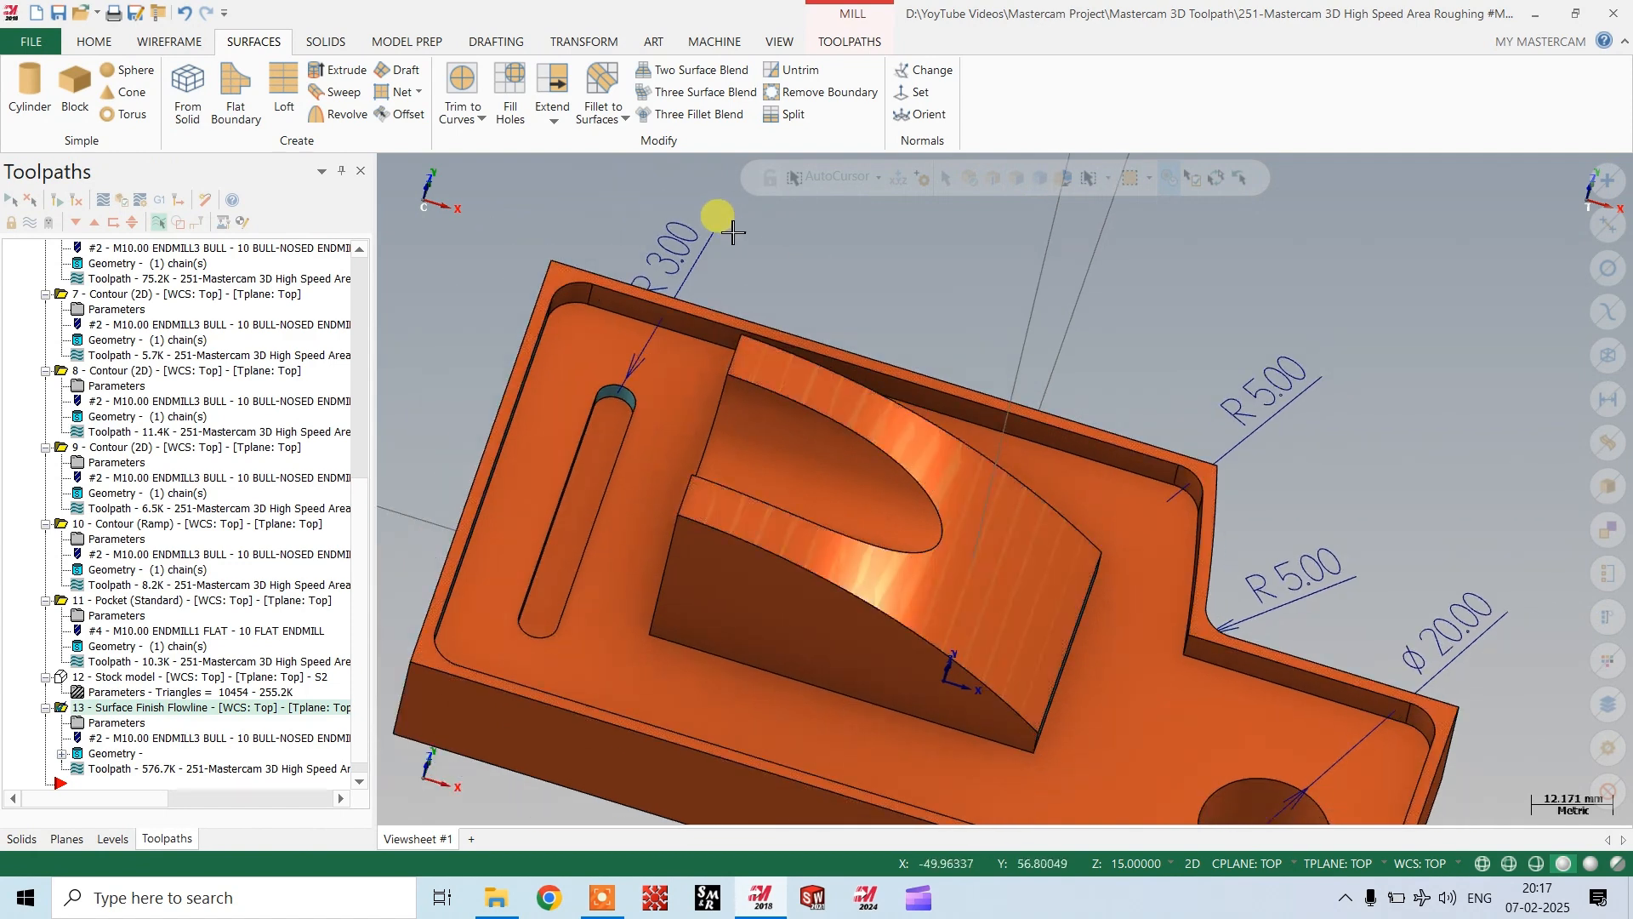
# Untrim the new curved top surface so it spans the boss's recess, without keeping the original surface.
pyautogui.click(784, 77)
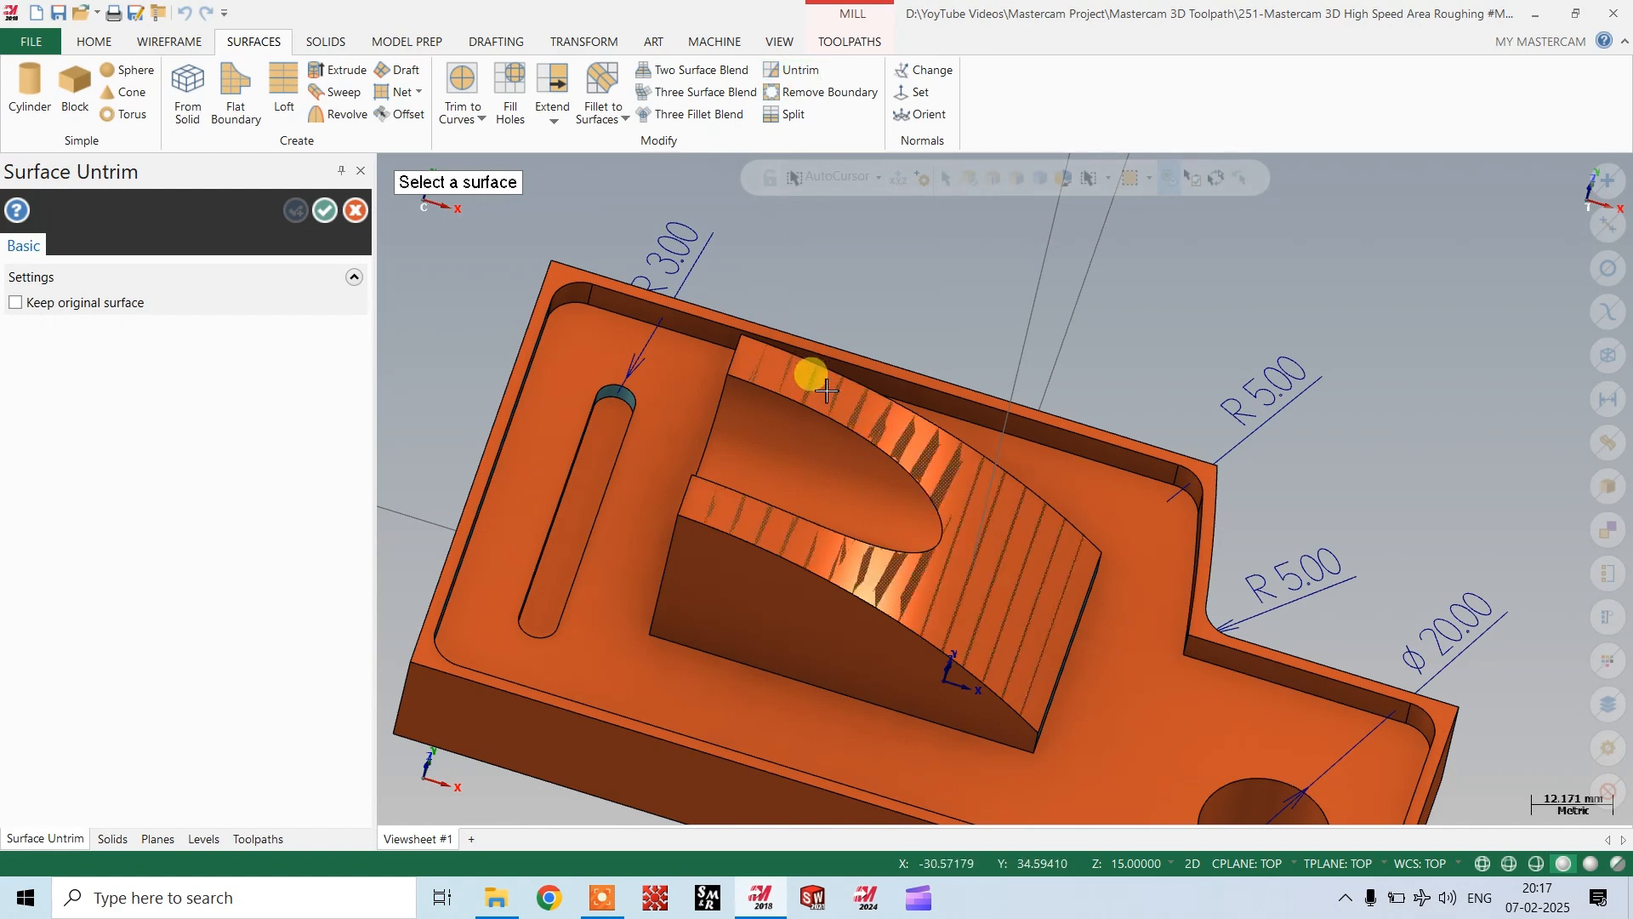
pyautogui.scroll(2, 715, 437)
pyautogui.moveTo(720, 435); pyautogui.dragTo(364, 257, button='middle')
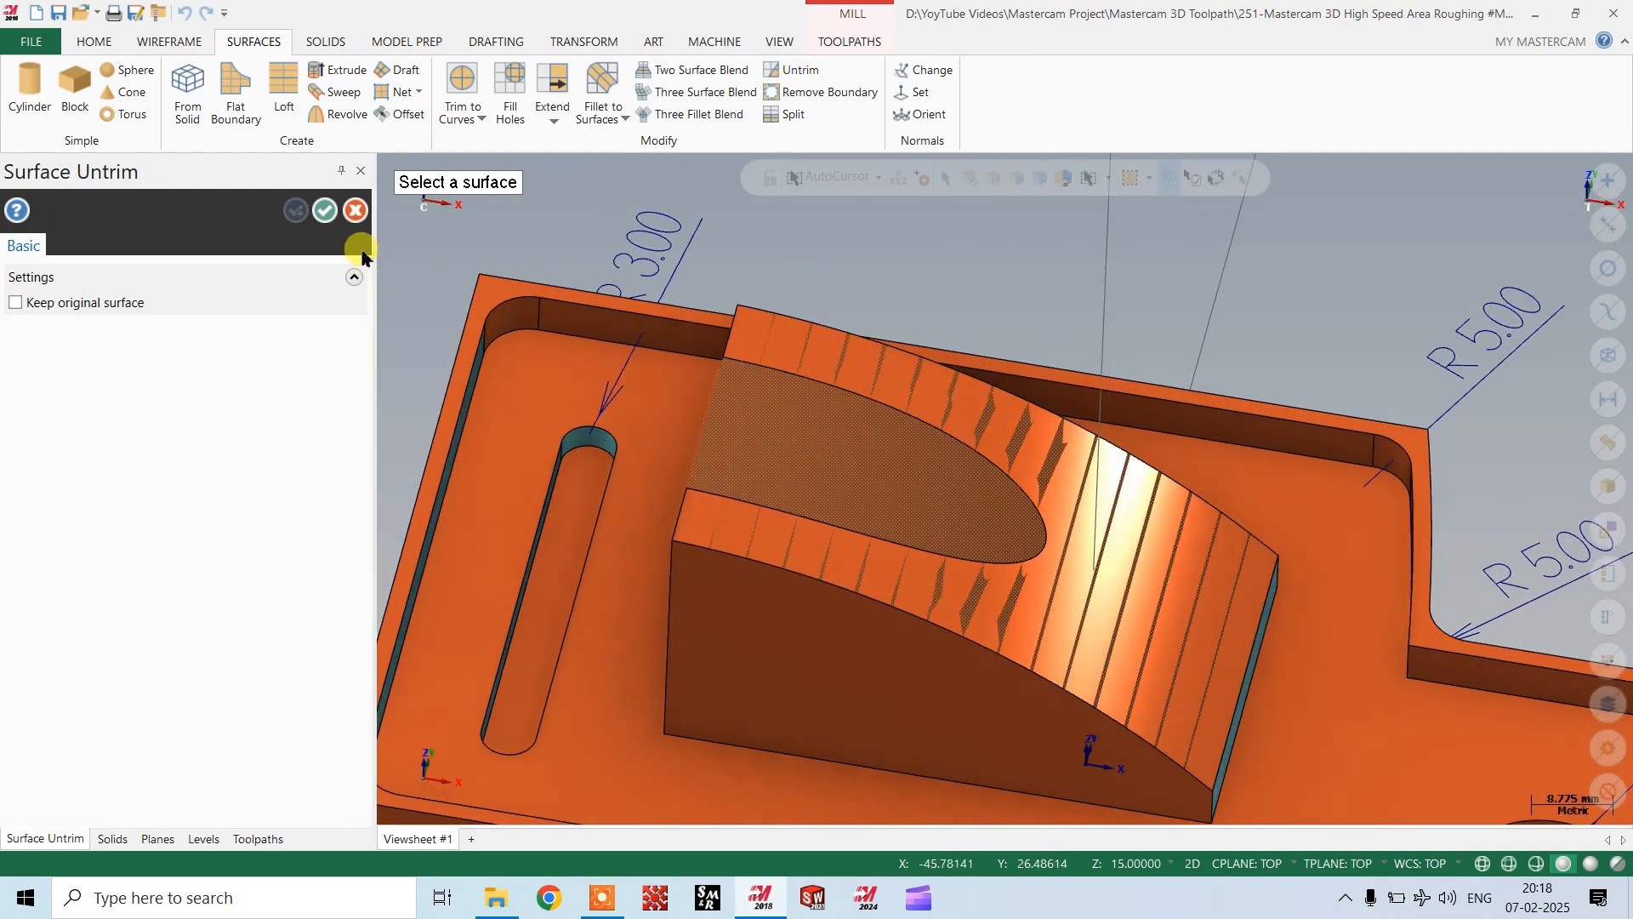
pyautogui.click(327, 212)
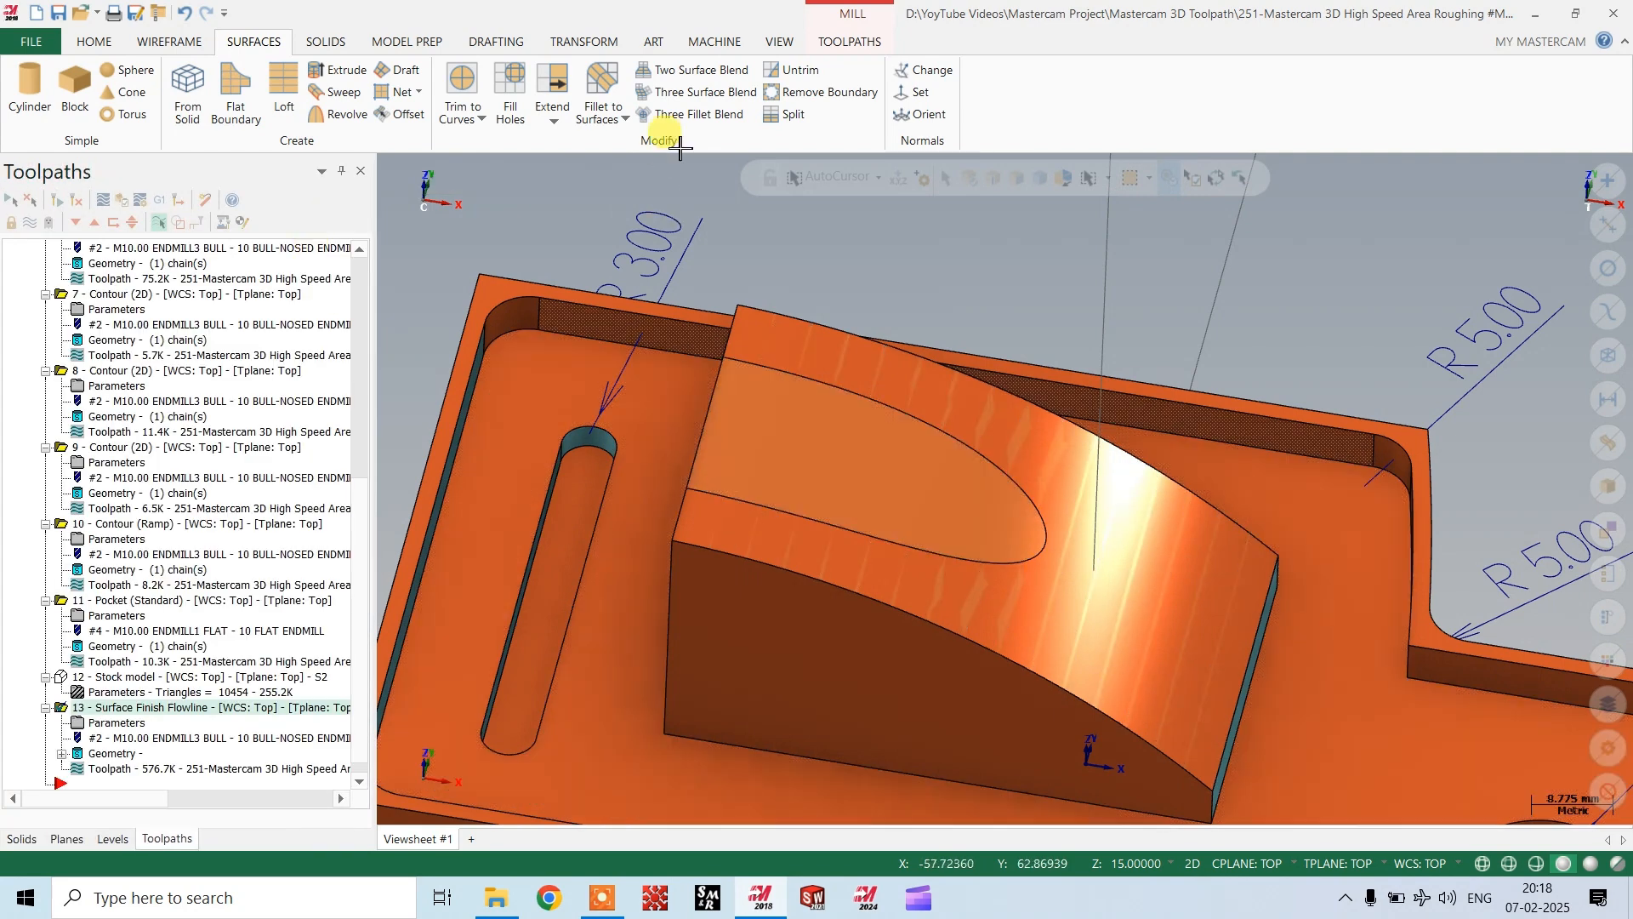
# Extend the untrimmed surface non-linearly by a distance of 0.5 at the boss's high and low ends.
pyautogui.click(554, 120)
pyautogui.click(566, 143)
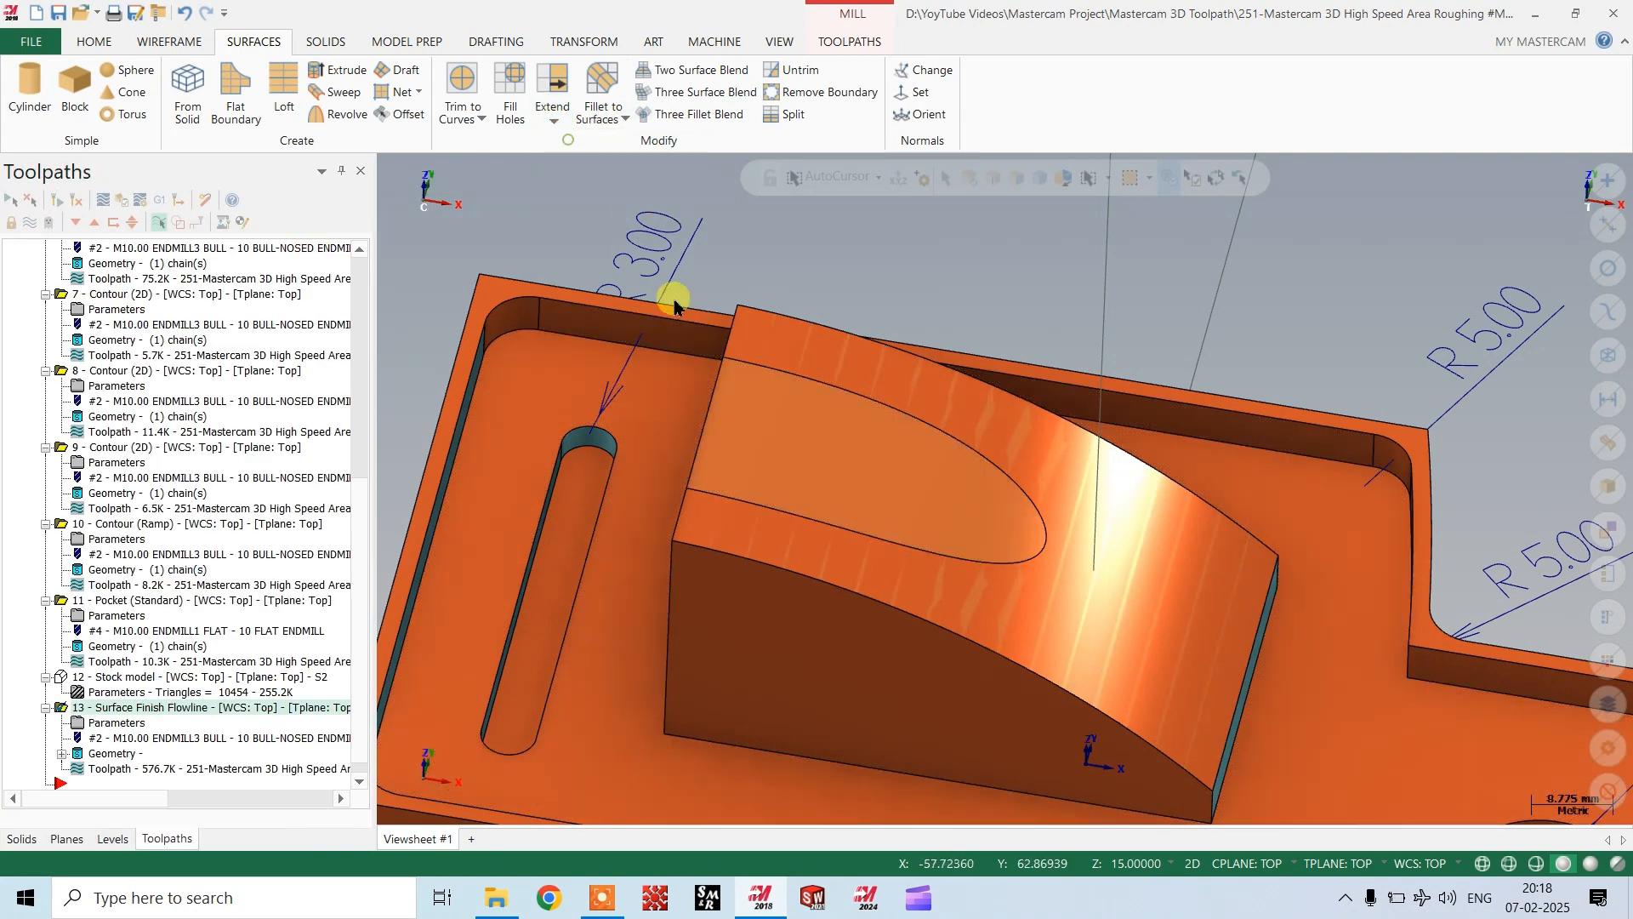
pyautogui.click(730, 401)
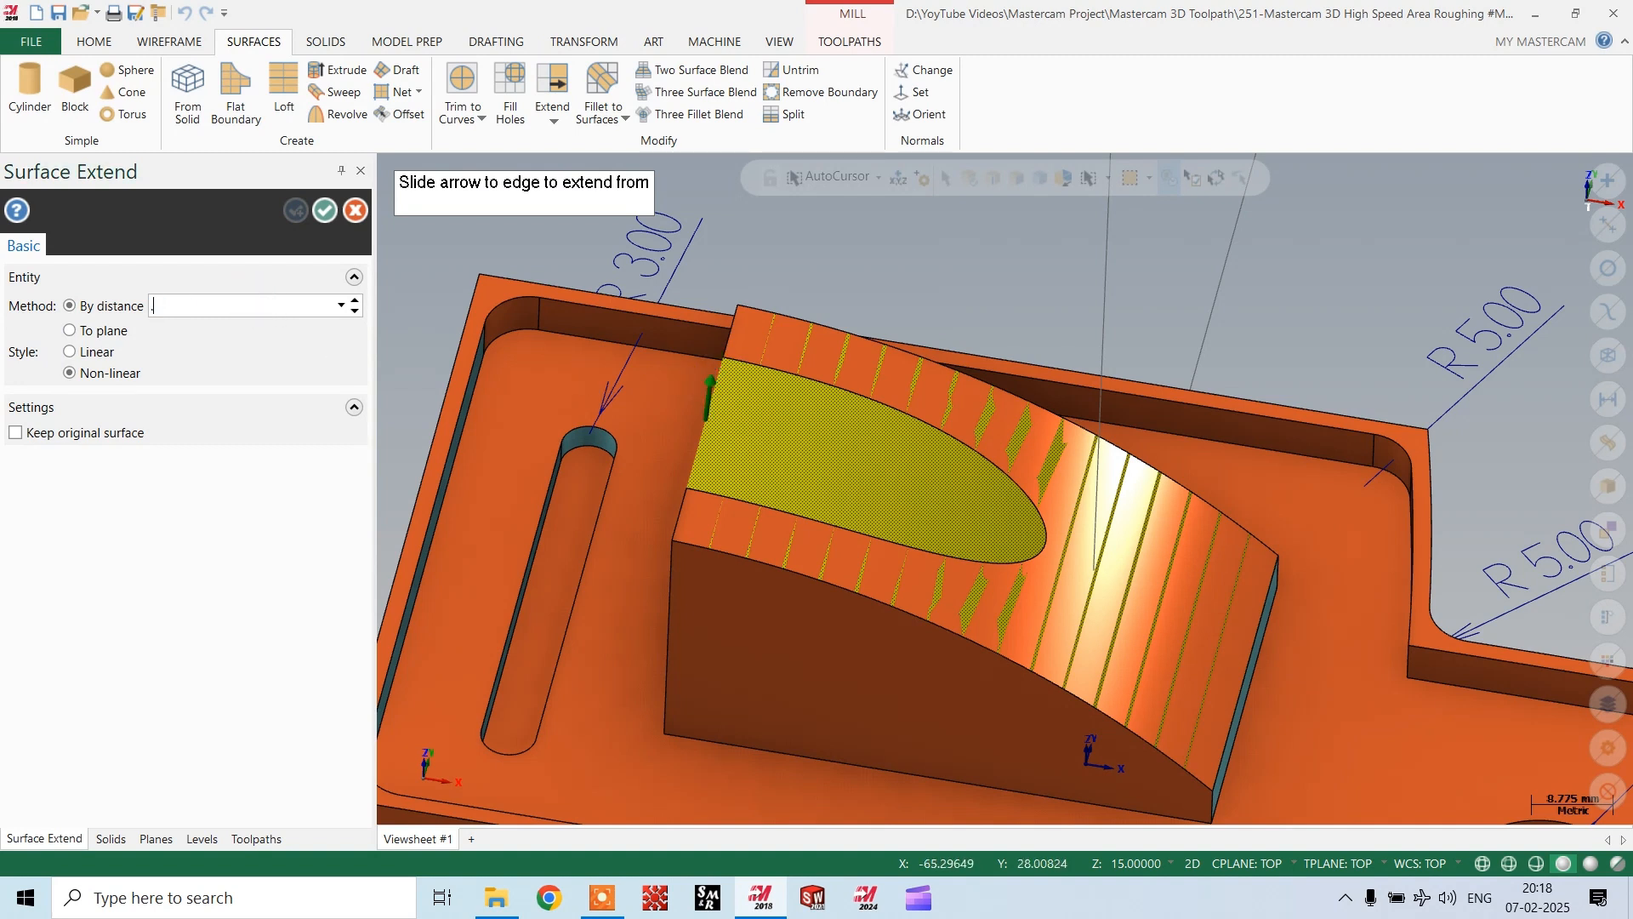
pyautogui.click(640, 388)
pyautogui.moveTo(685, 393); pyautogui.dragTo(1168, 612, button='middle')
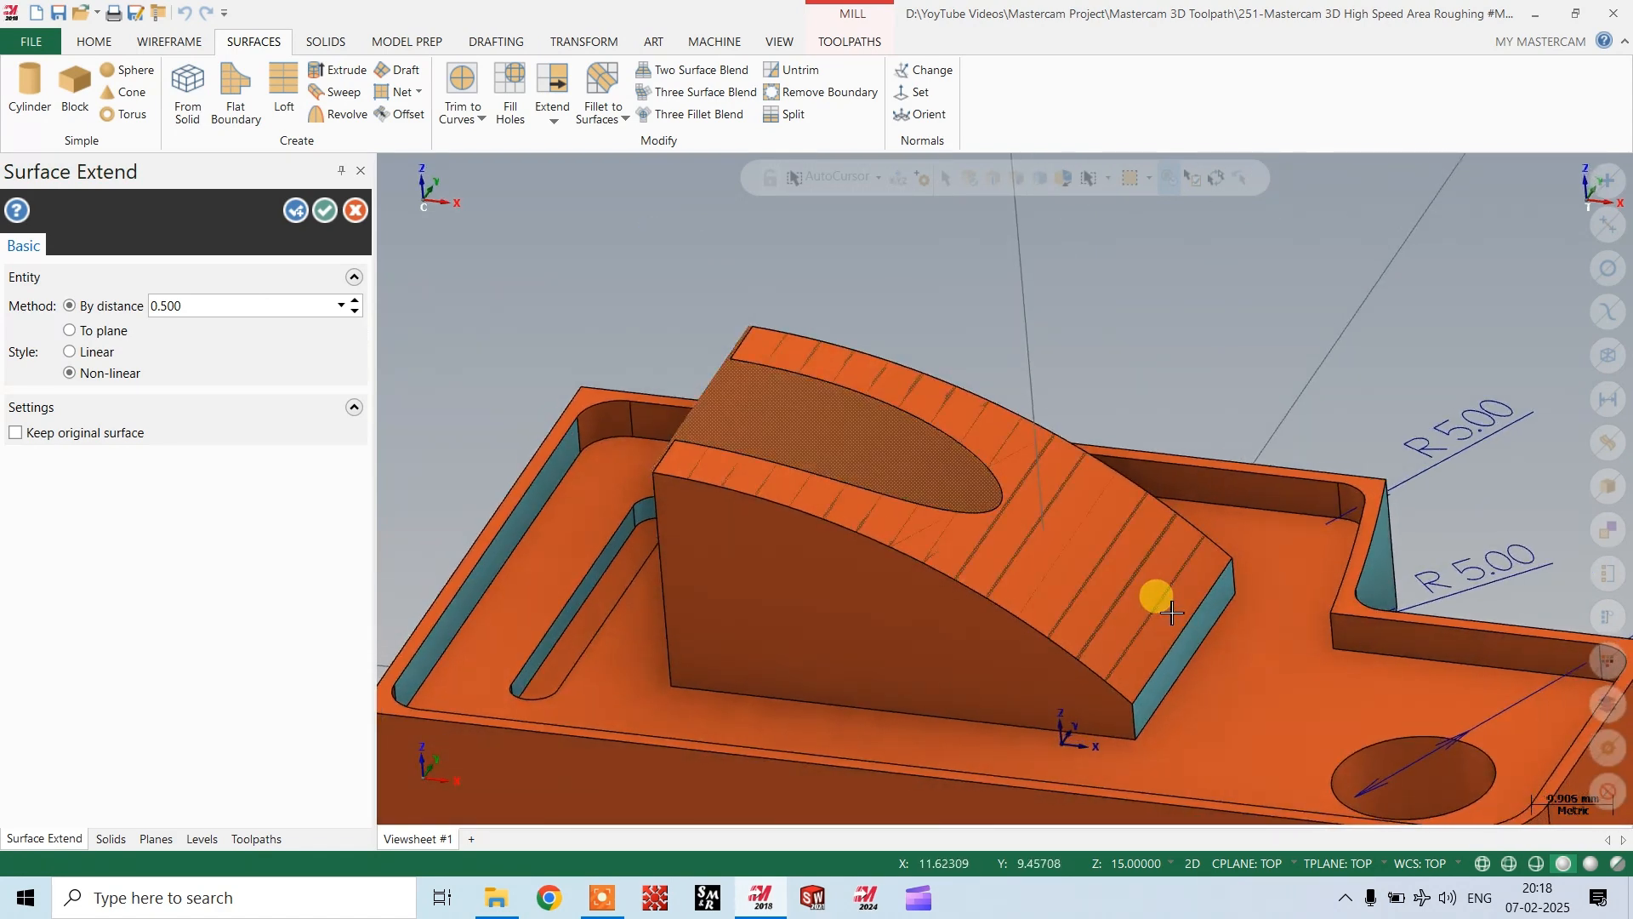
pyautogui.click(1171, 612)
pyautogui.click(1222, 654)
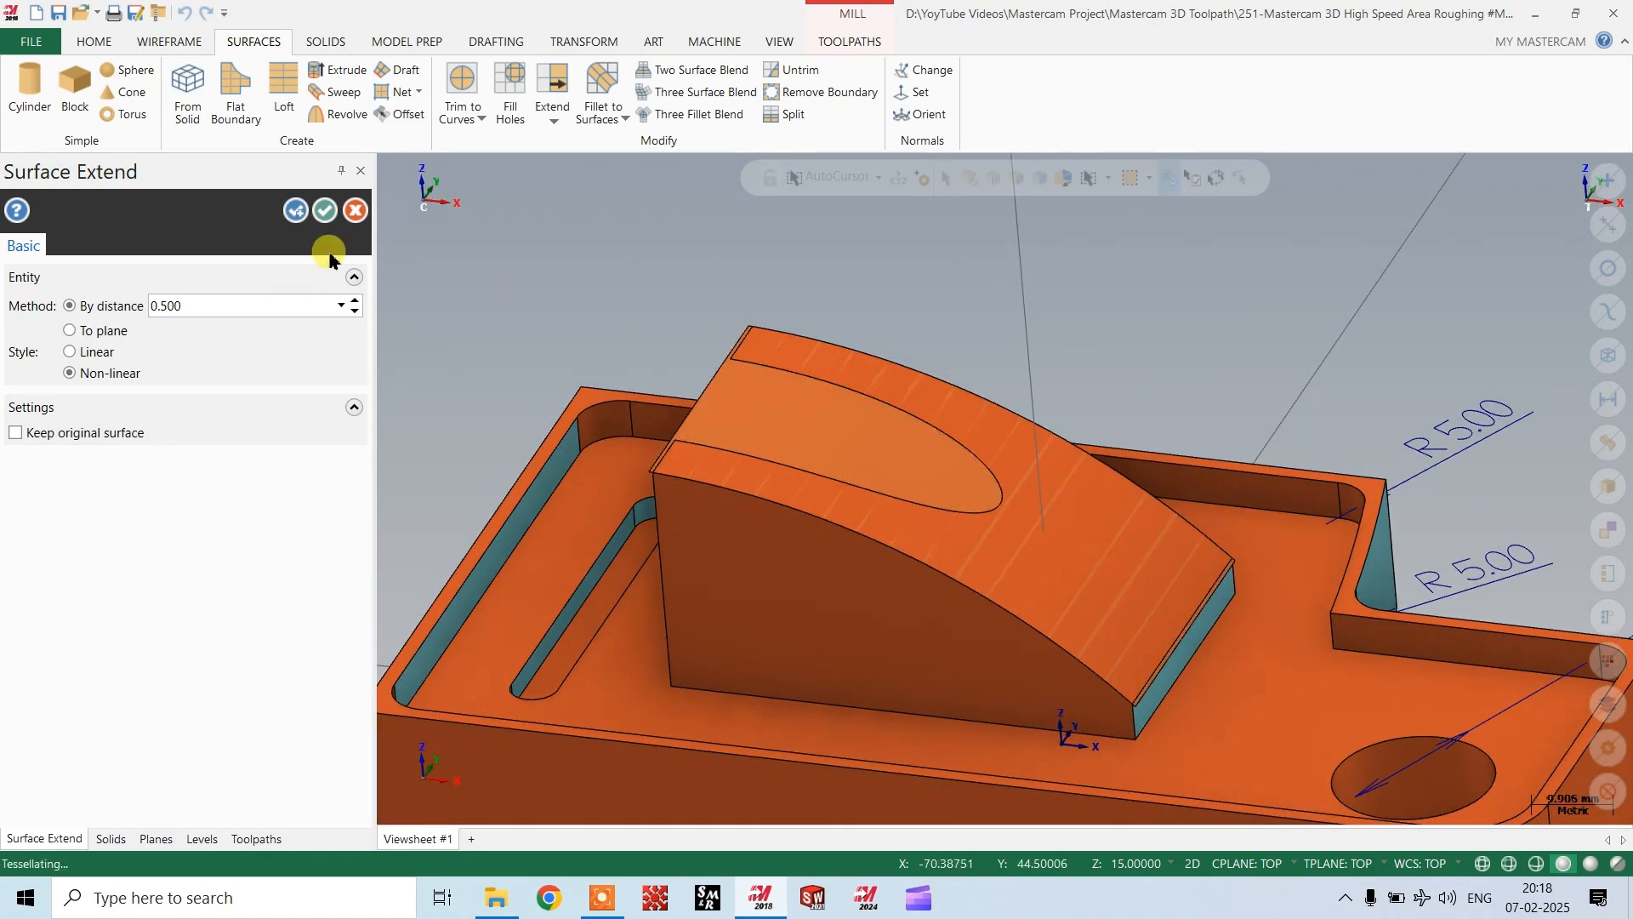
pyautogui.moveTo(492, 317); pyautogui.dragTo(347, 251, button='middle')
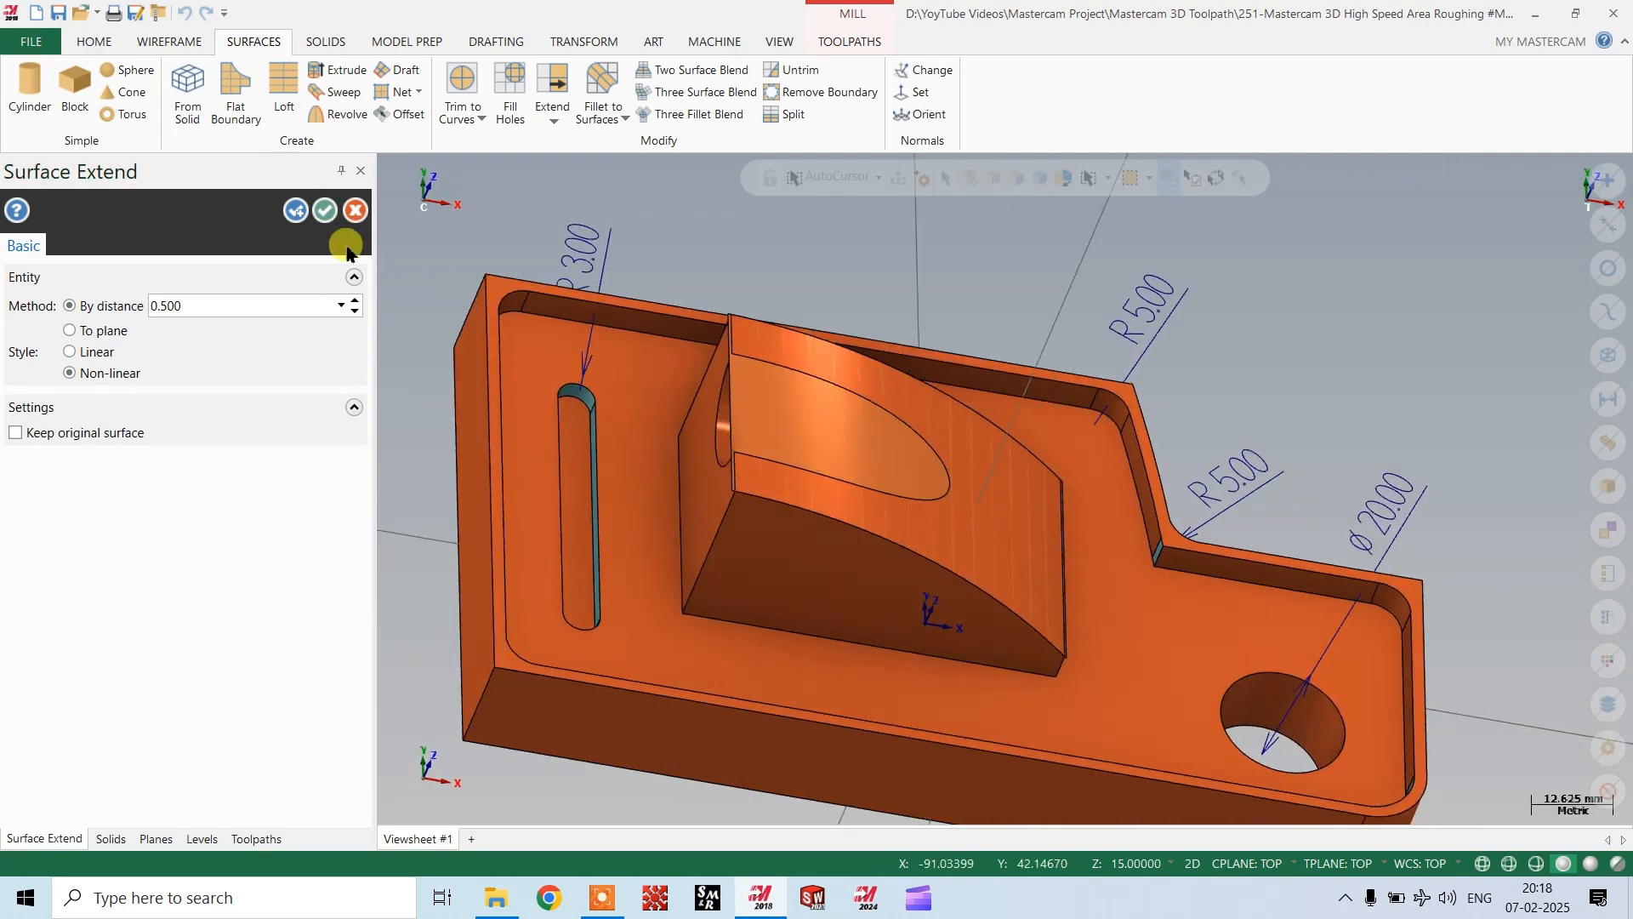
pyautogui.click(317, 213)
pyautogui.scroll(5, 703, 328)
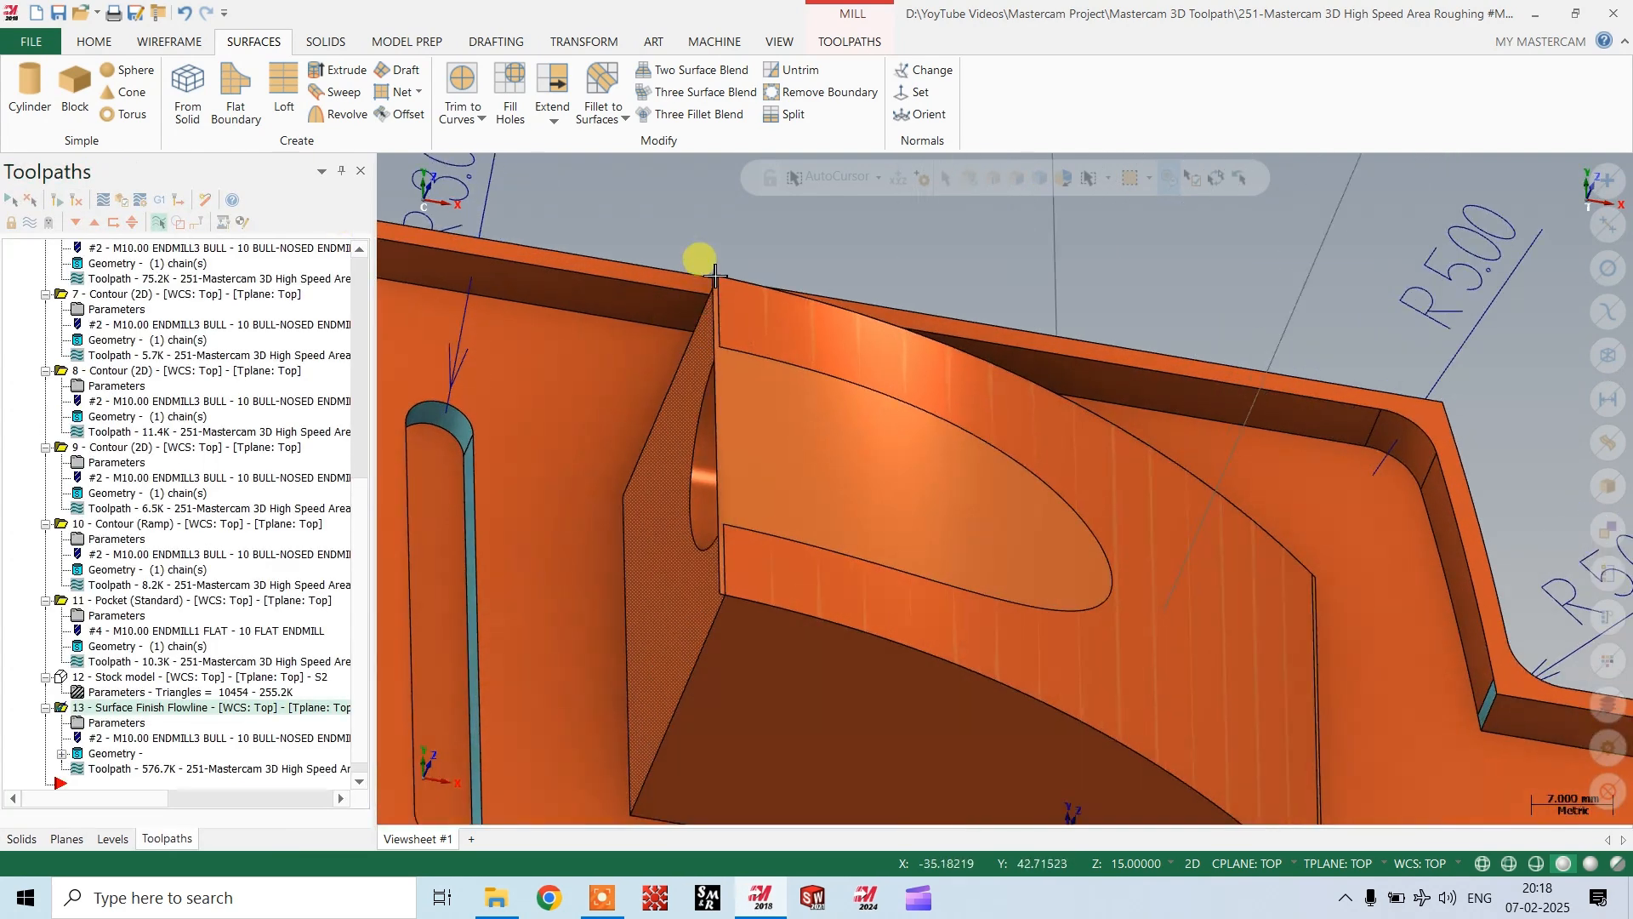
pyautogui.moveTo(730, 395)
pyautogui.mouseDown(button='middle')
pyautogui.moveTo(846, 431)
pyautogui.moveTo(765, 393)
pyautogui.moveTo(693, 320)
pyautogui.moveTo(730, 382)
pyautogui.mouseUp(button='middle')
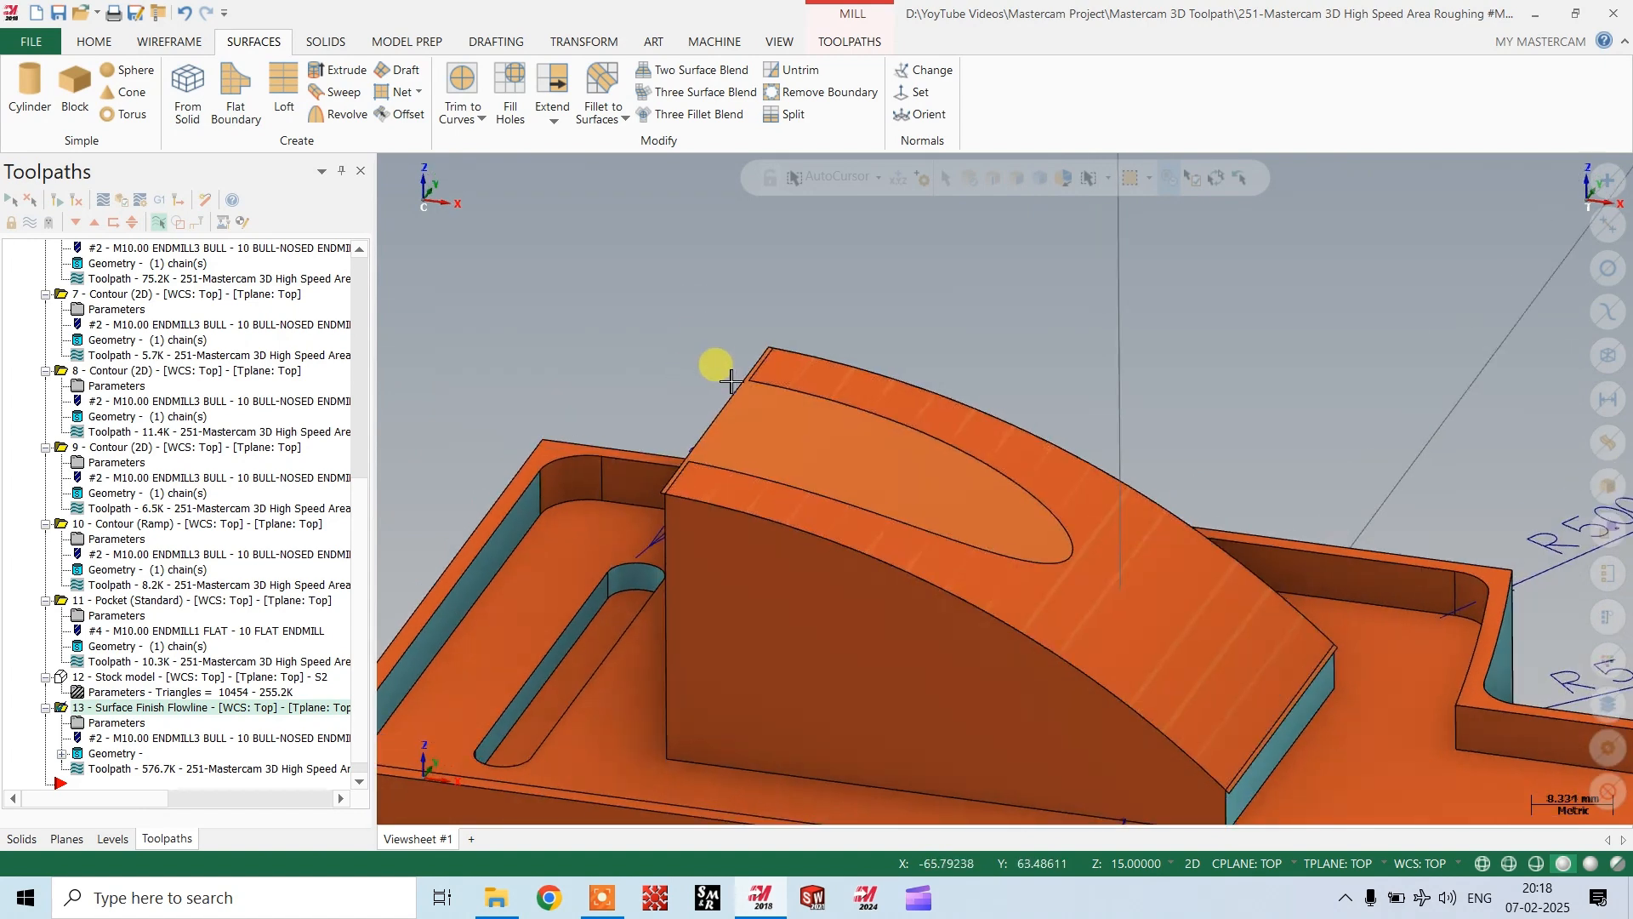
# Replace the flowline operation's drive surface with the extended untrimmed surface, then regenerate and inspect the toolpath.
pyautogui.click(120, 756)
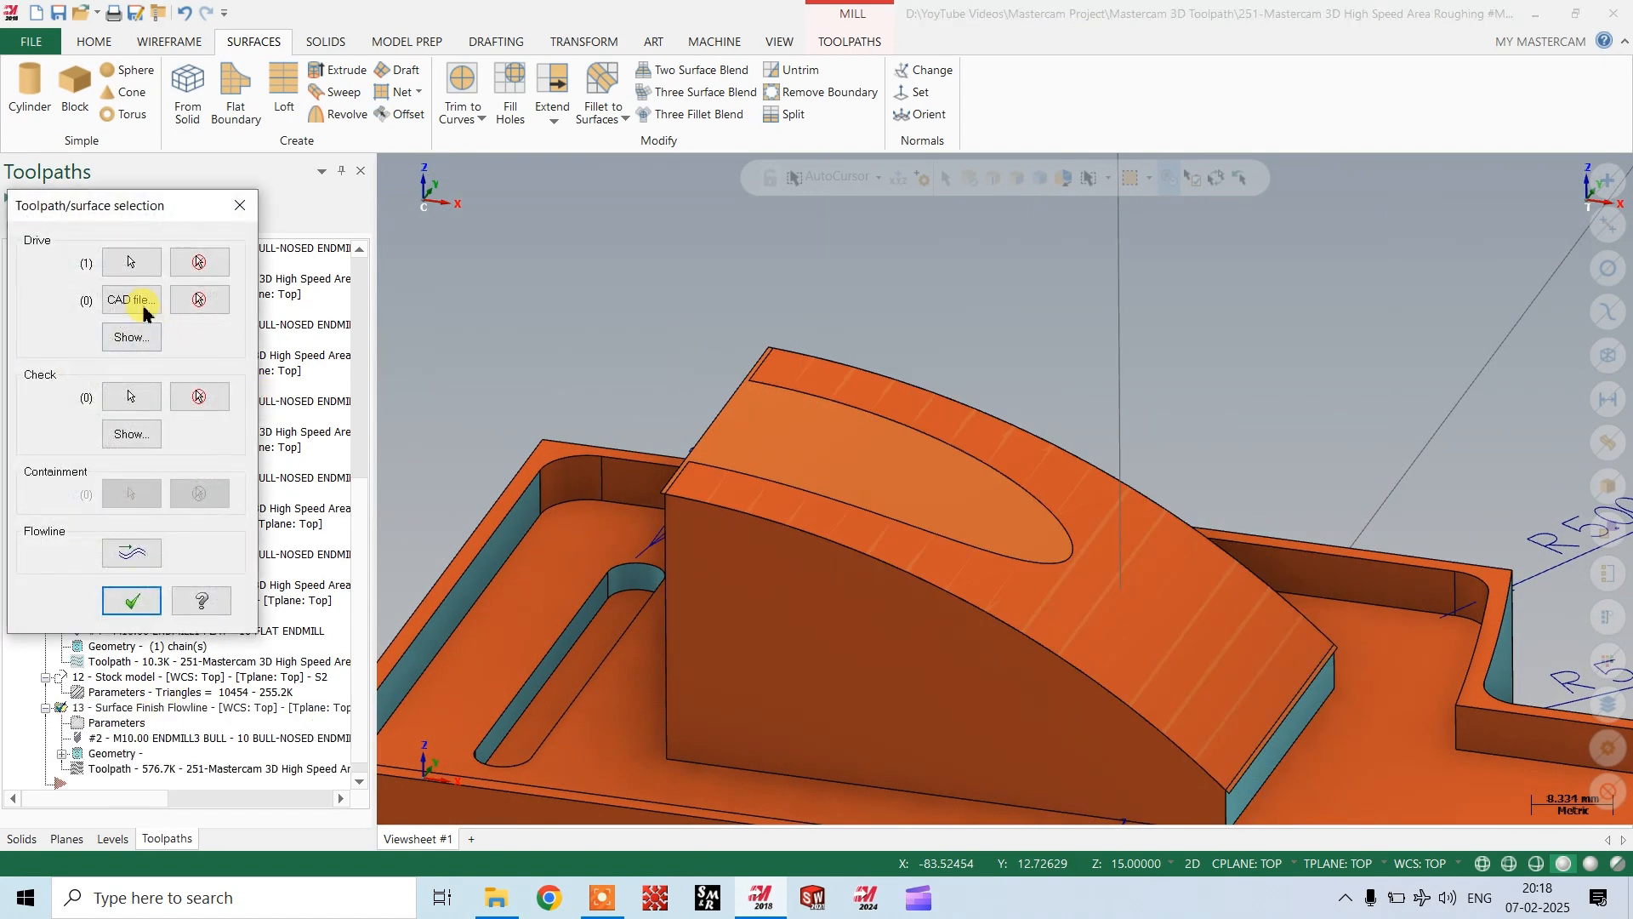
pyautogui.click(196, 264)
pyautogui.click(129, 260)
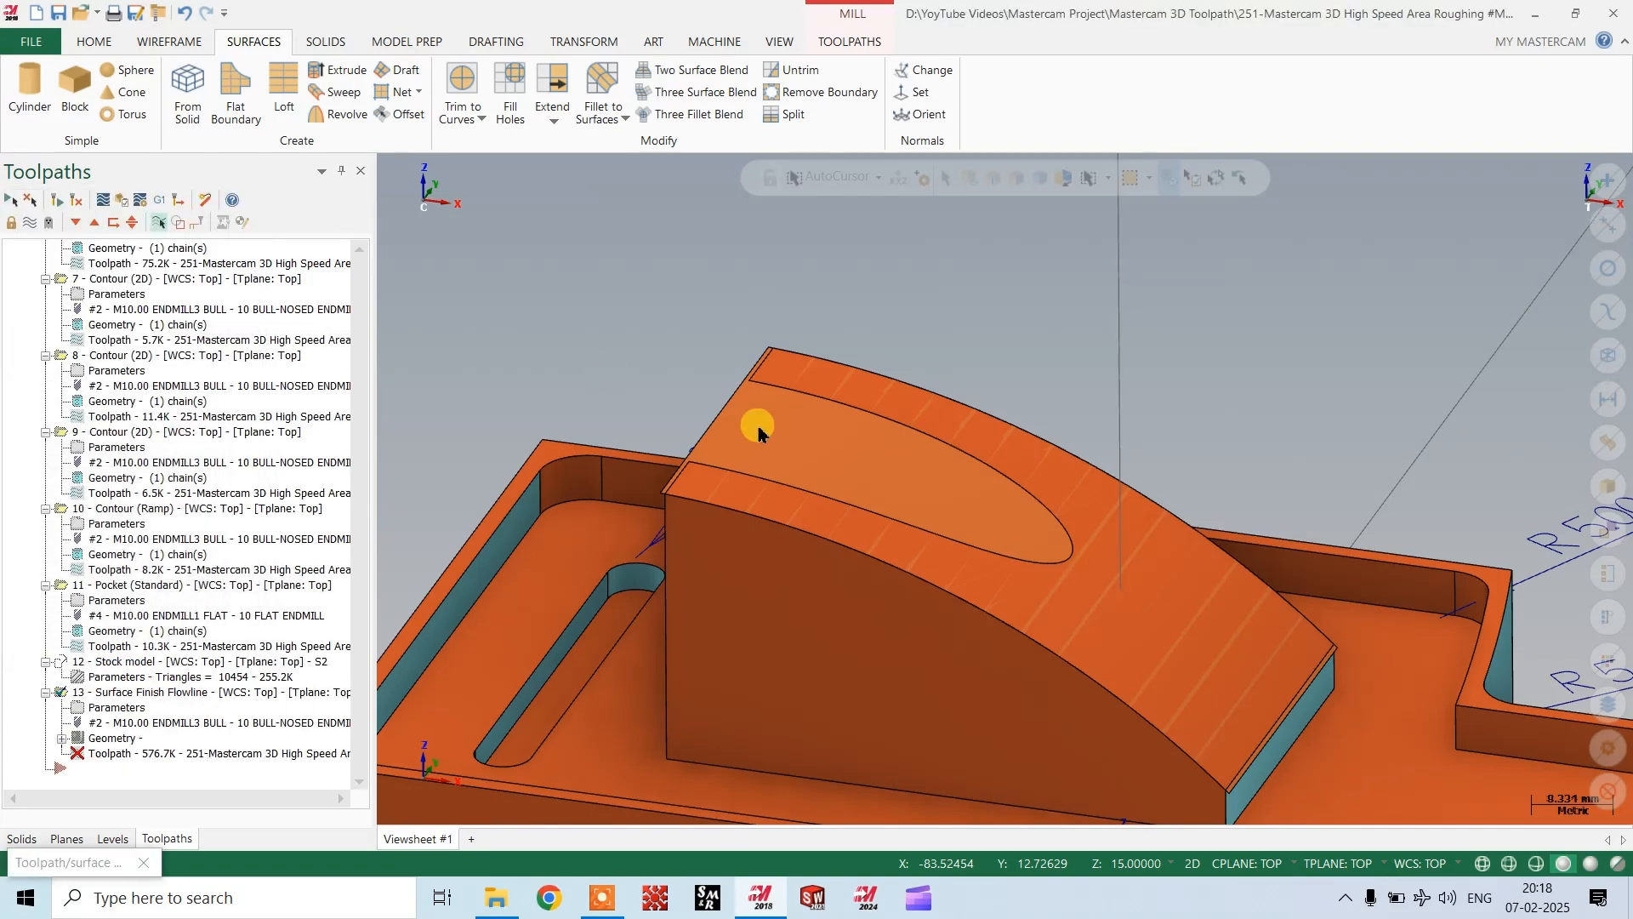
pyautogui.click(757, 425)
pyautogui.click(929, 221)
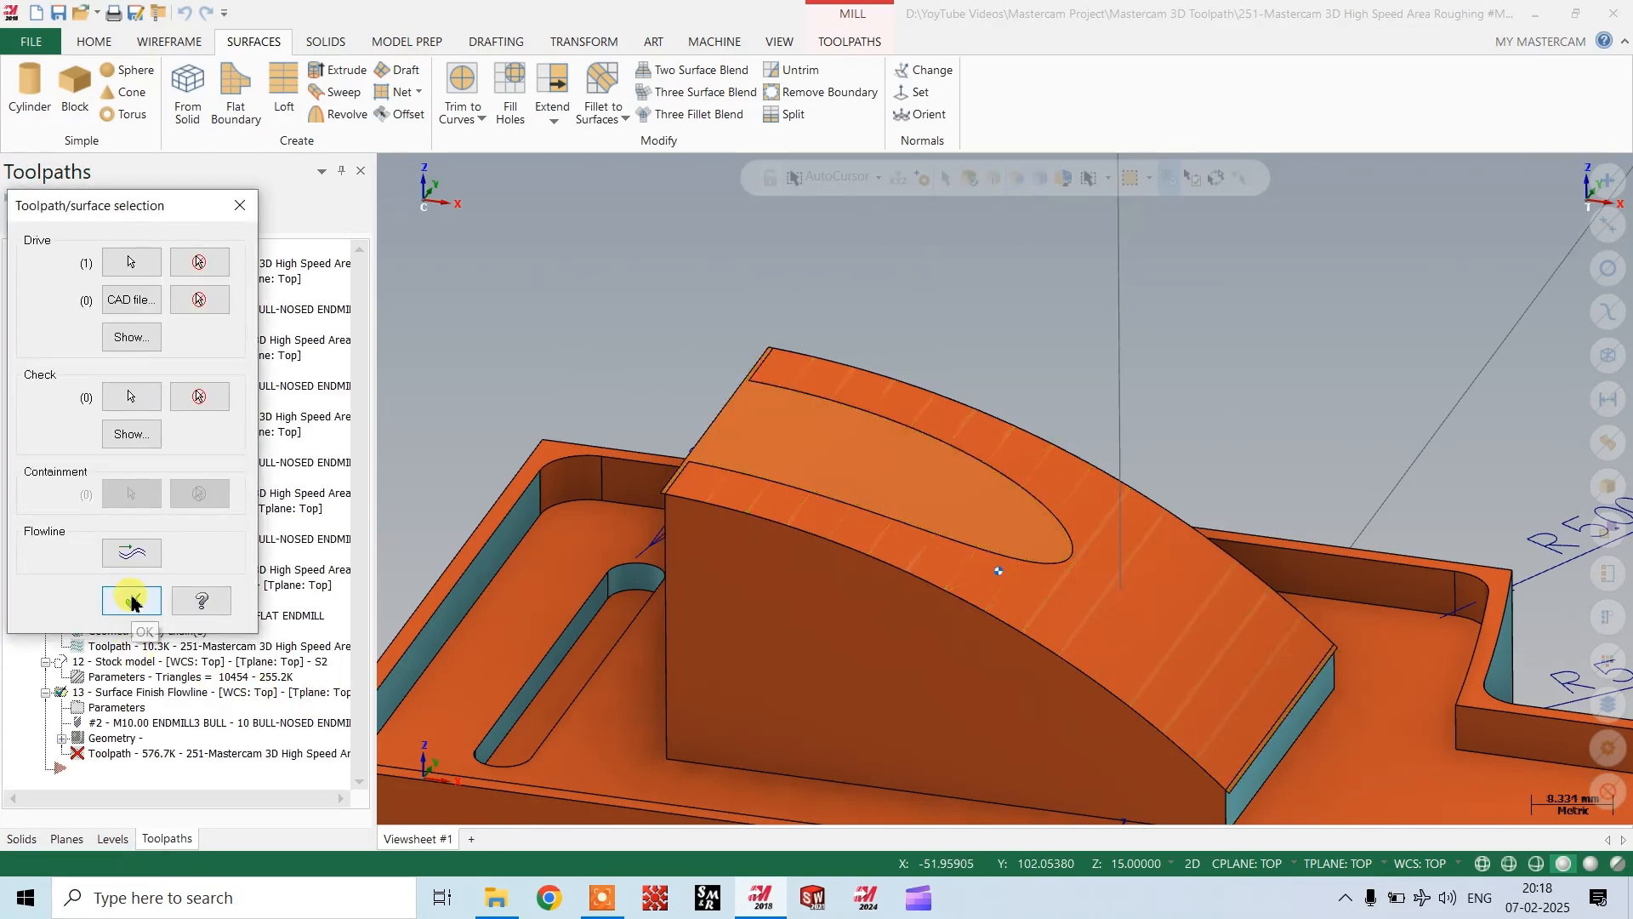
pyautogui.click(132, 601)
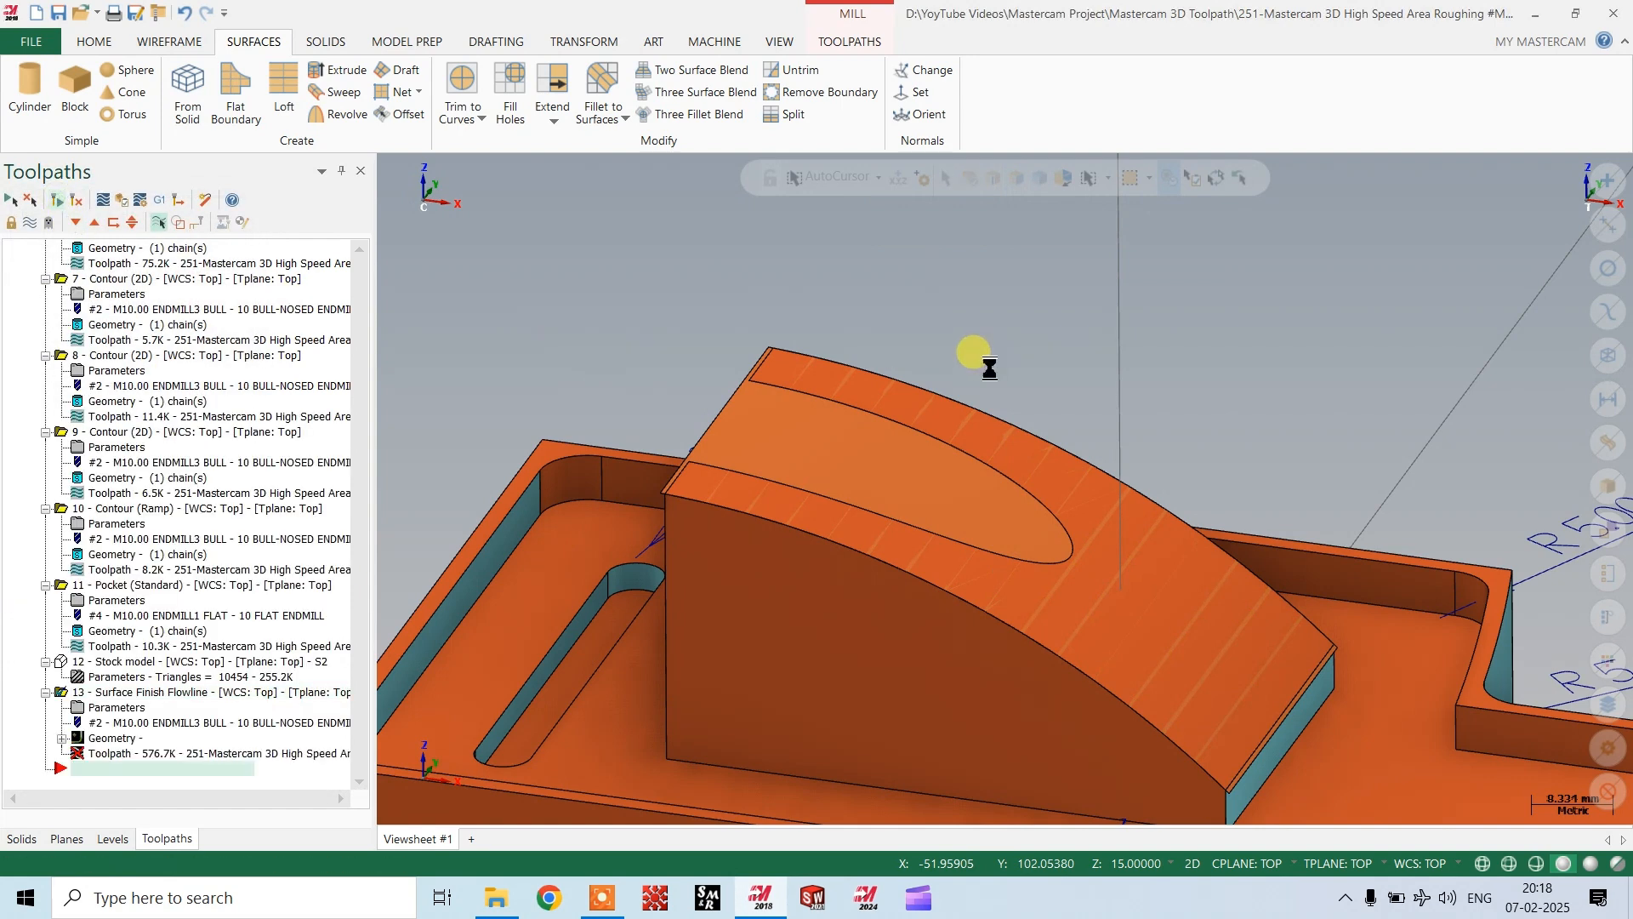
pyautogui.scroll(-3, 838, 576)
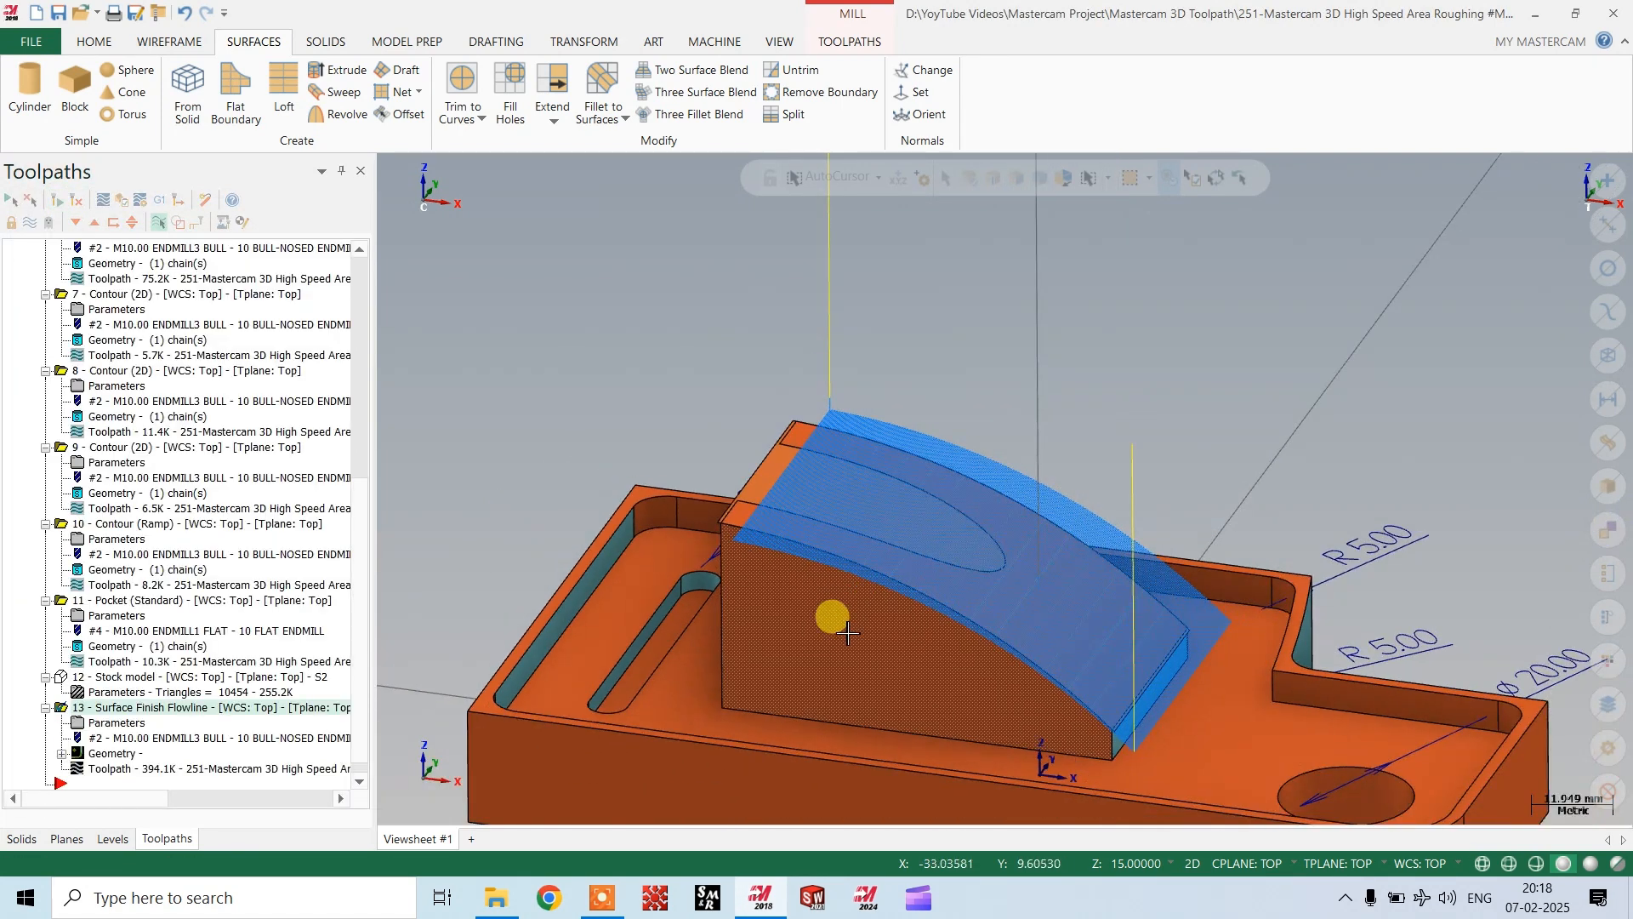
pyautogui.moveTo(967, 539)
pyautogui.mouseDown(button='middle')
pyautogui.moveTo(1013, 637)
pyautogui.moveTo(988, 631)
pyautogui.moveTo(970, 678)
pyautogui.moveTo(1022, 609)
pyautogui.mouseUp(button='middle')
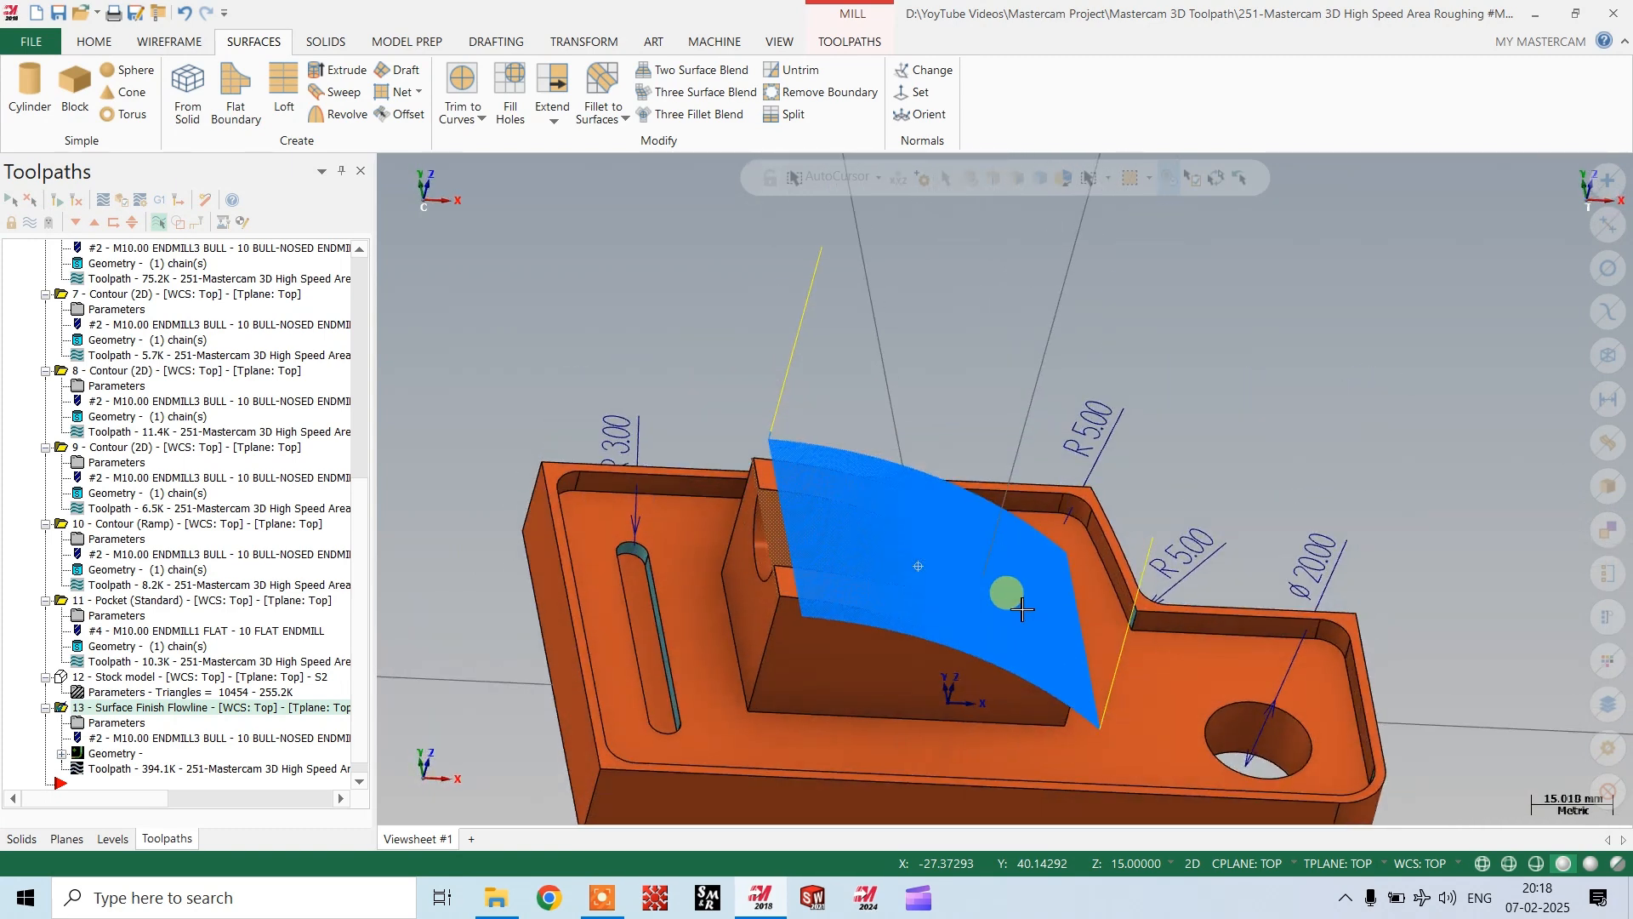
pyautogui.moveTo(812, 610); pyautogui.dragTo(746, 648, button='middle')
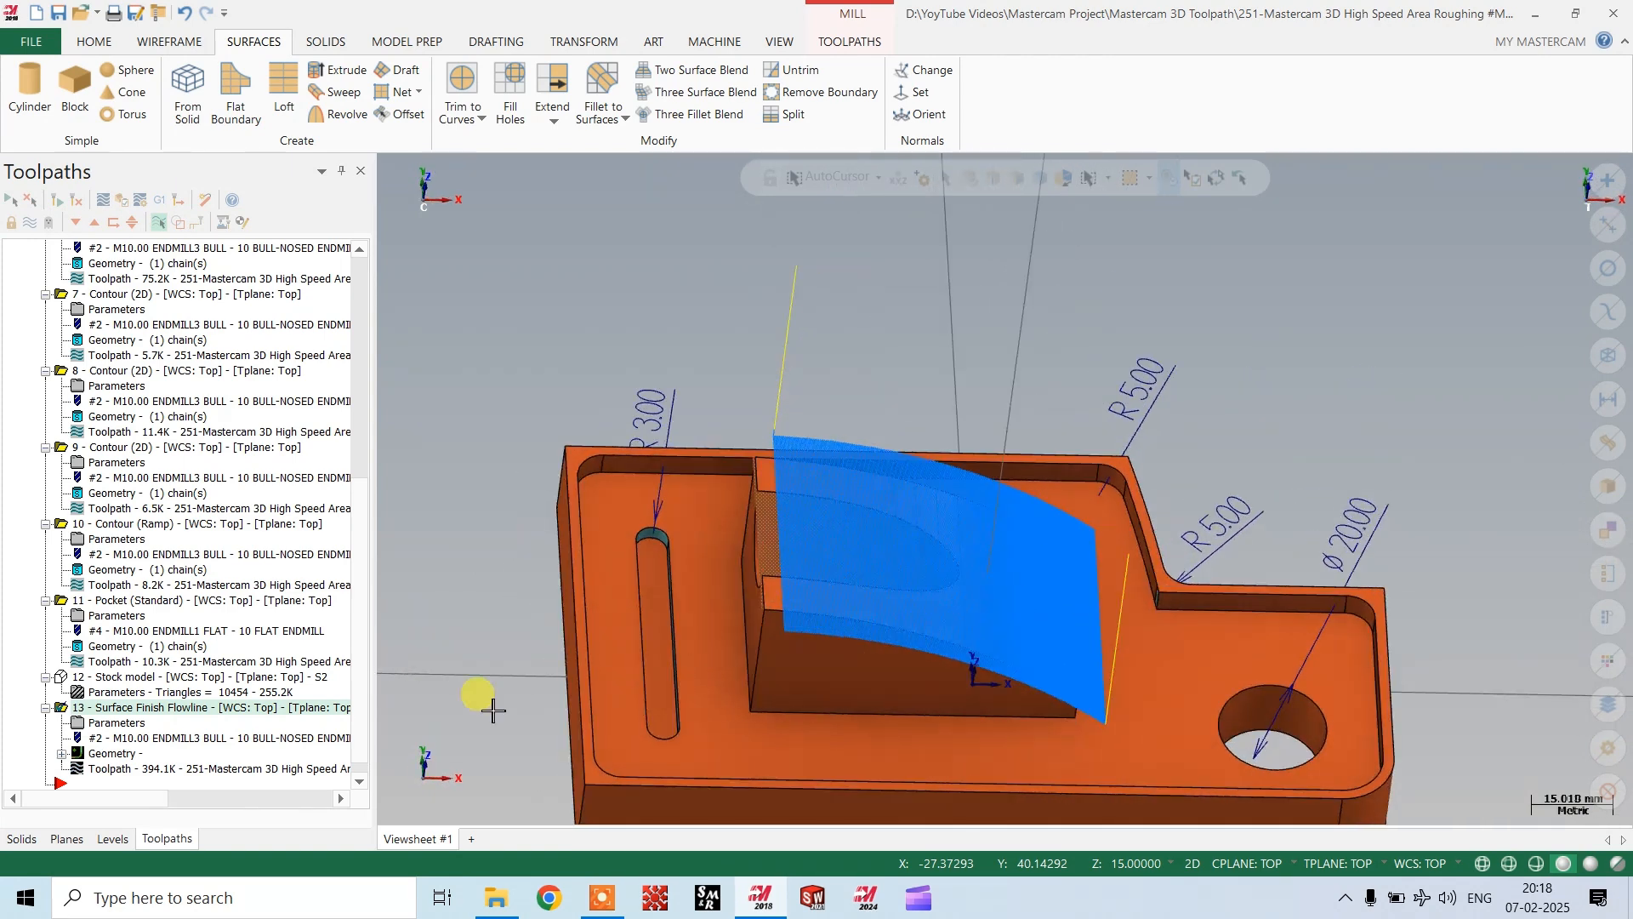
pyautogui.scroll(5, 491, 711)
pyautogui.scroll(-2, 713, 497)
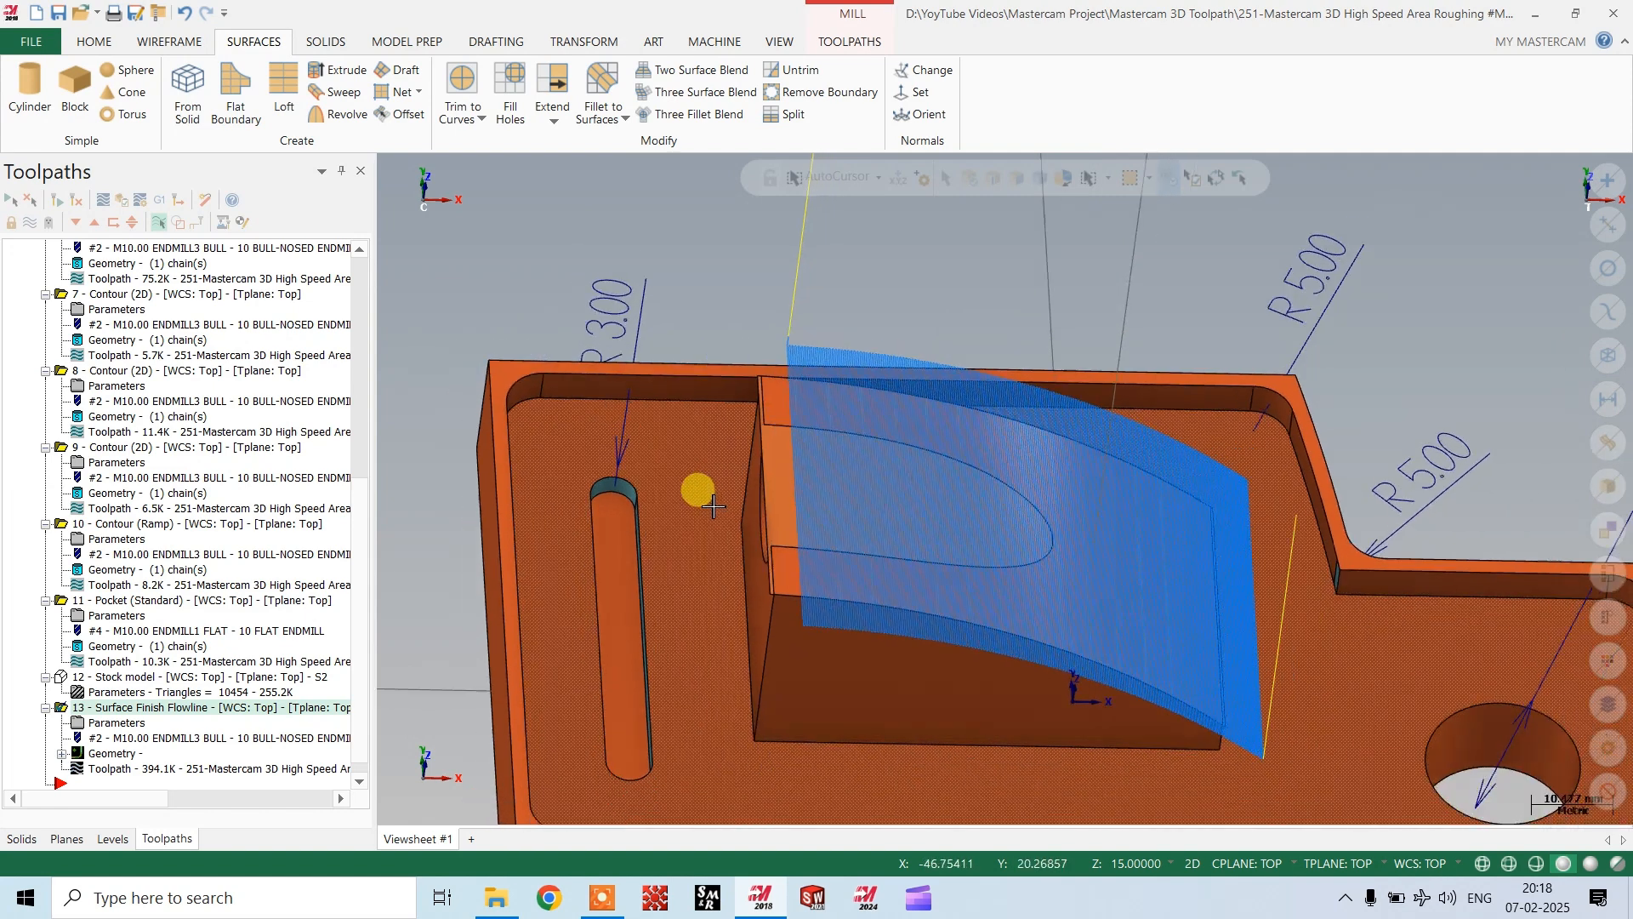
# Hide the flowline toolpath and move the extended surface to level 5.
pyautogui.click(31, 223)
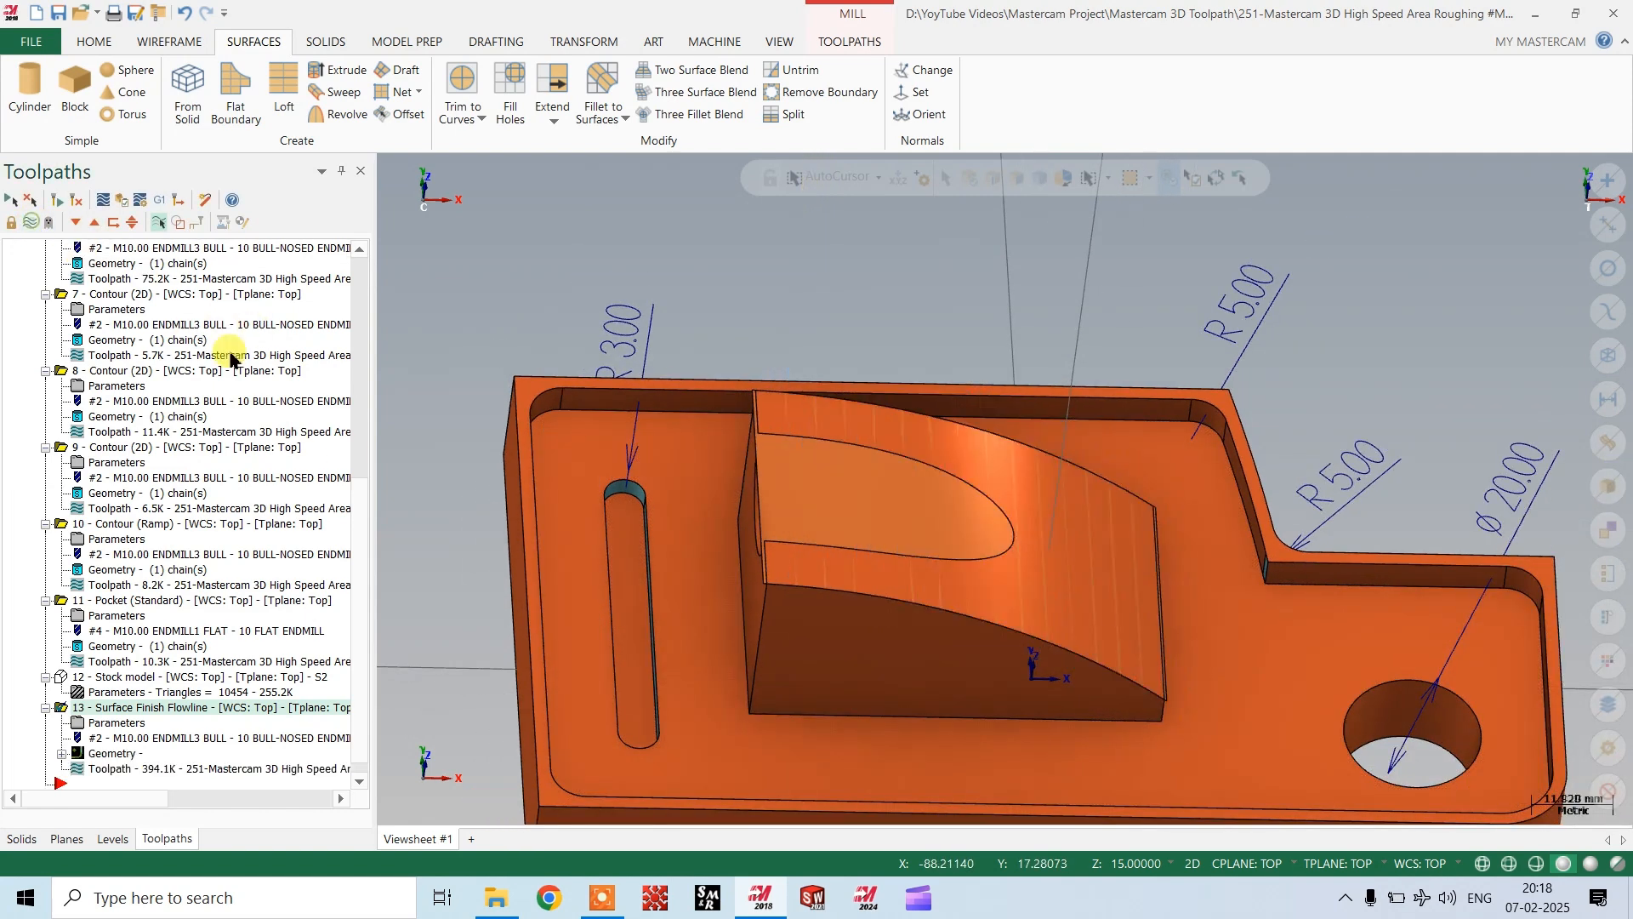
pyautogui.click(94, 841)
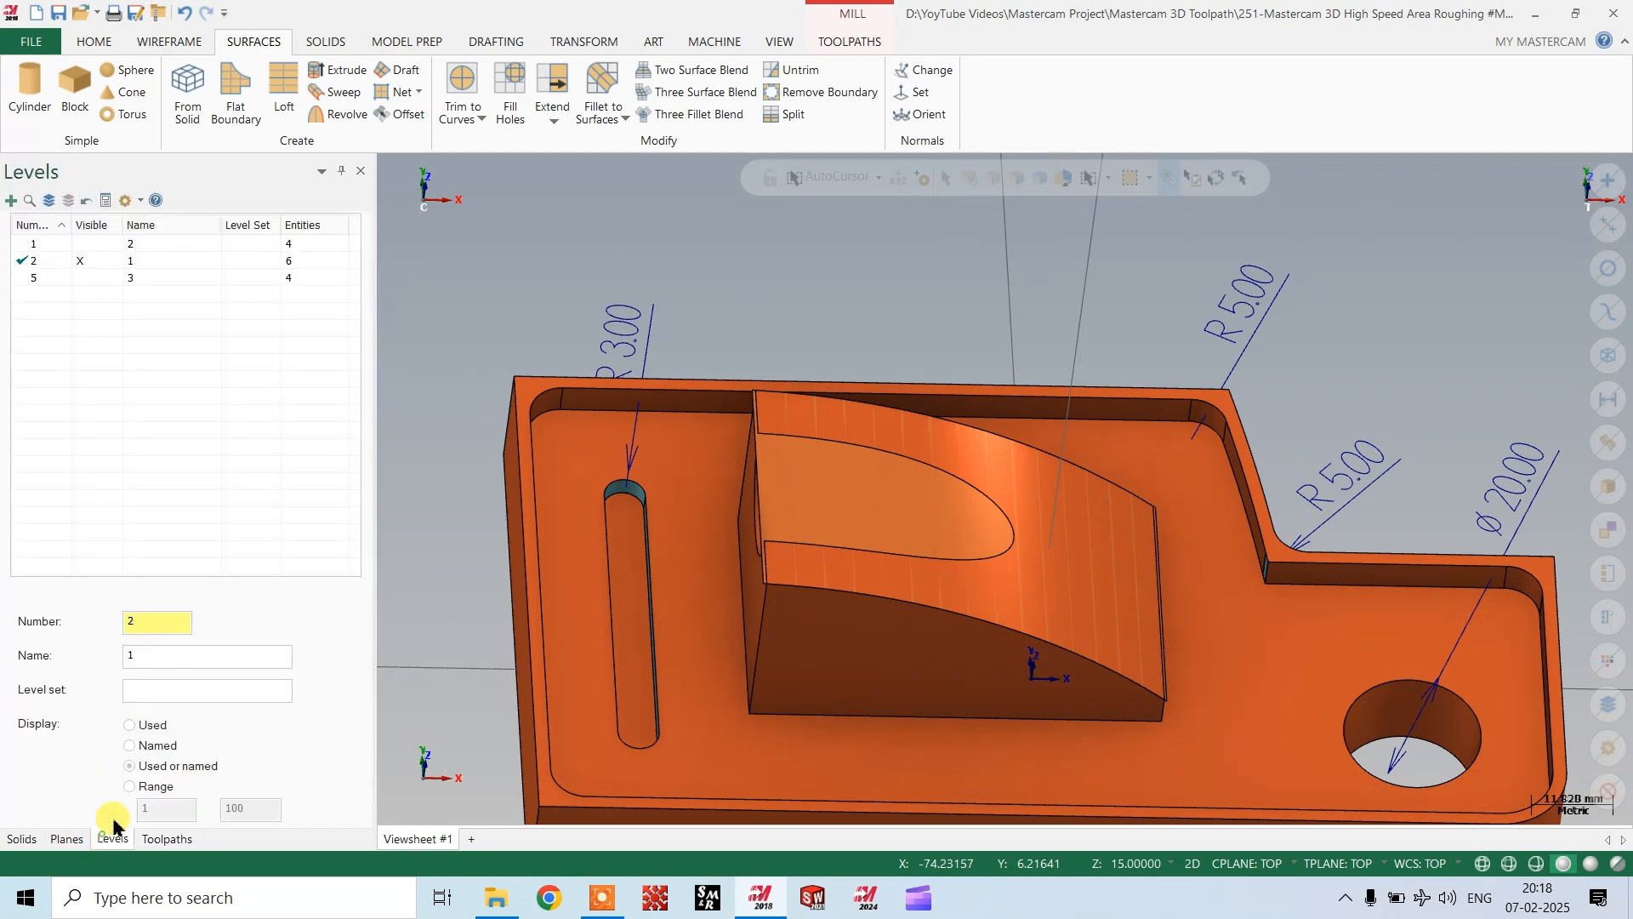
pyautogui.rightClick(883, 488)
pyautogui.click(1087, 468)
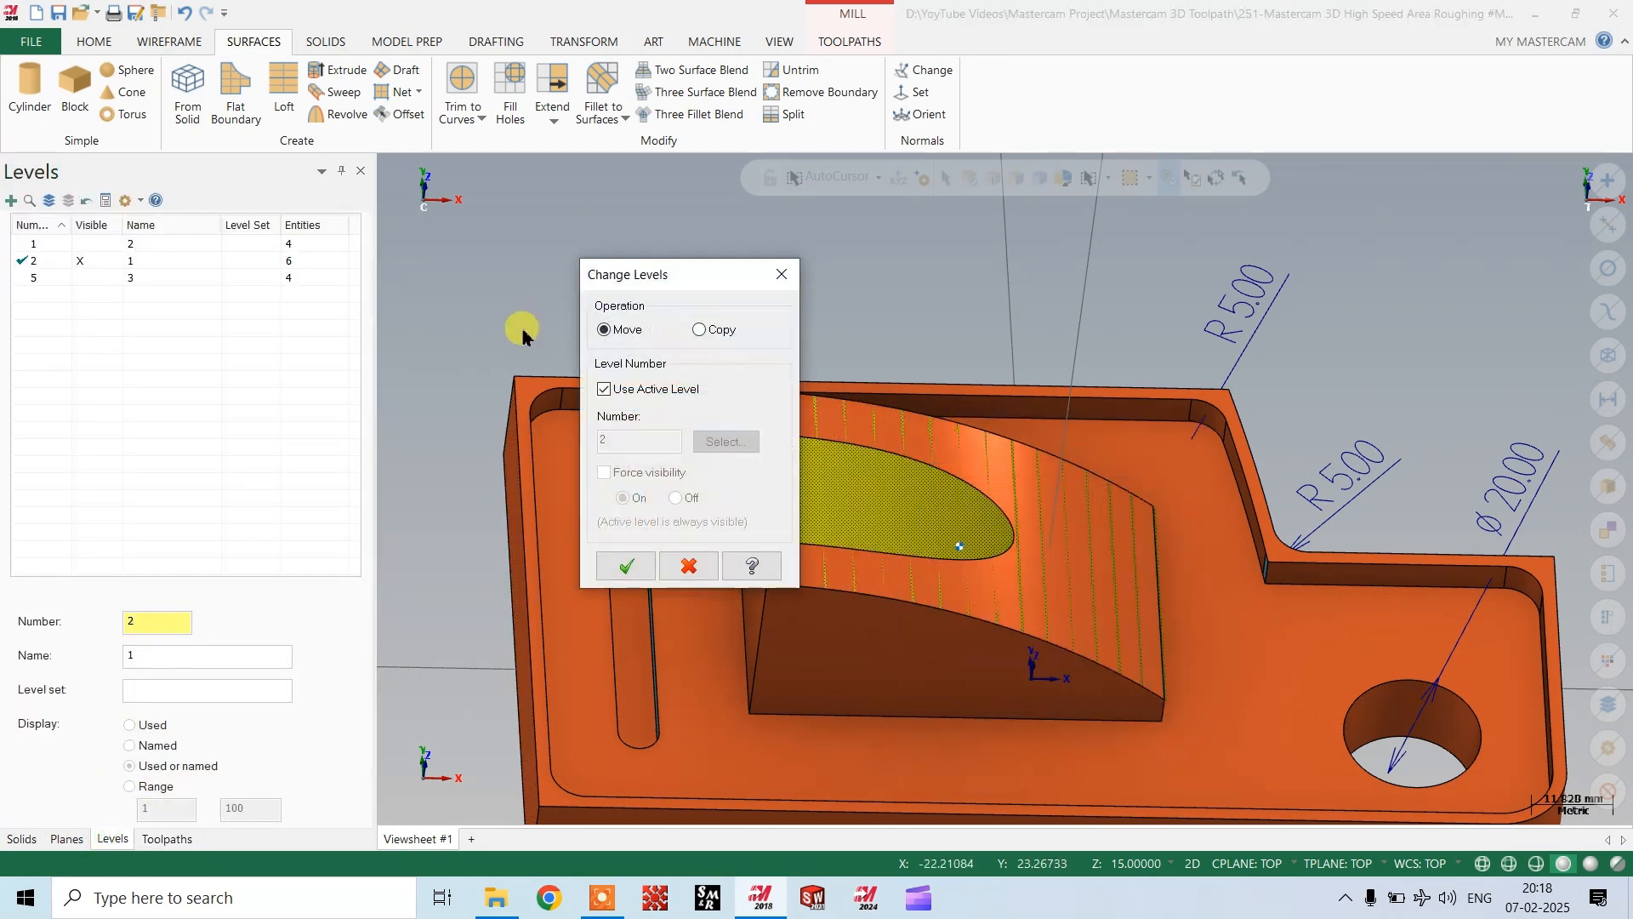
pyautogui.press('Return')
pyautogui.click(465, 437)
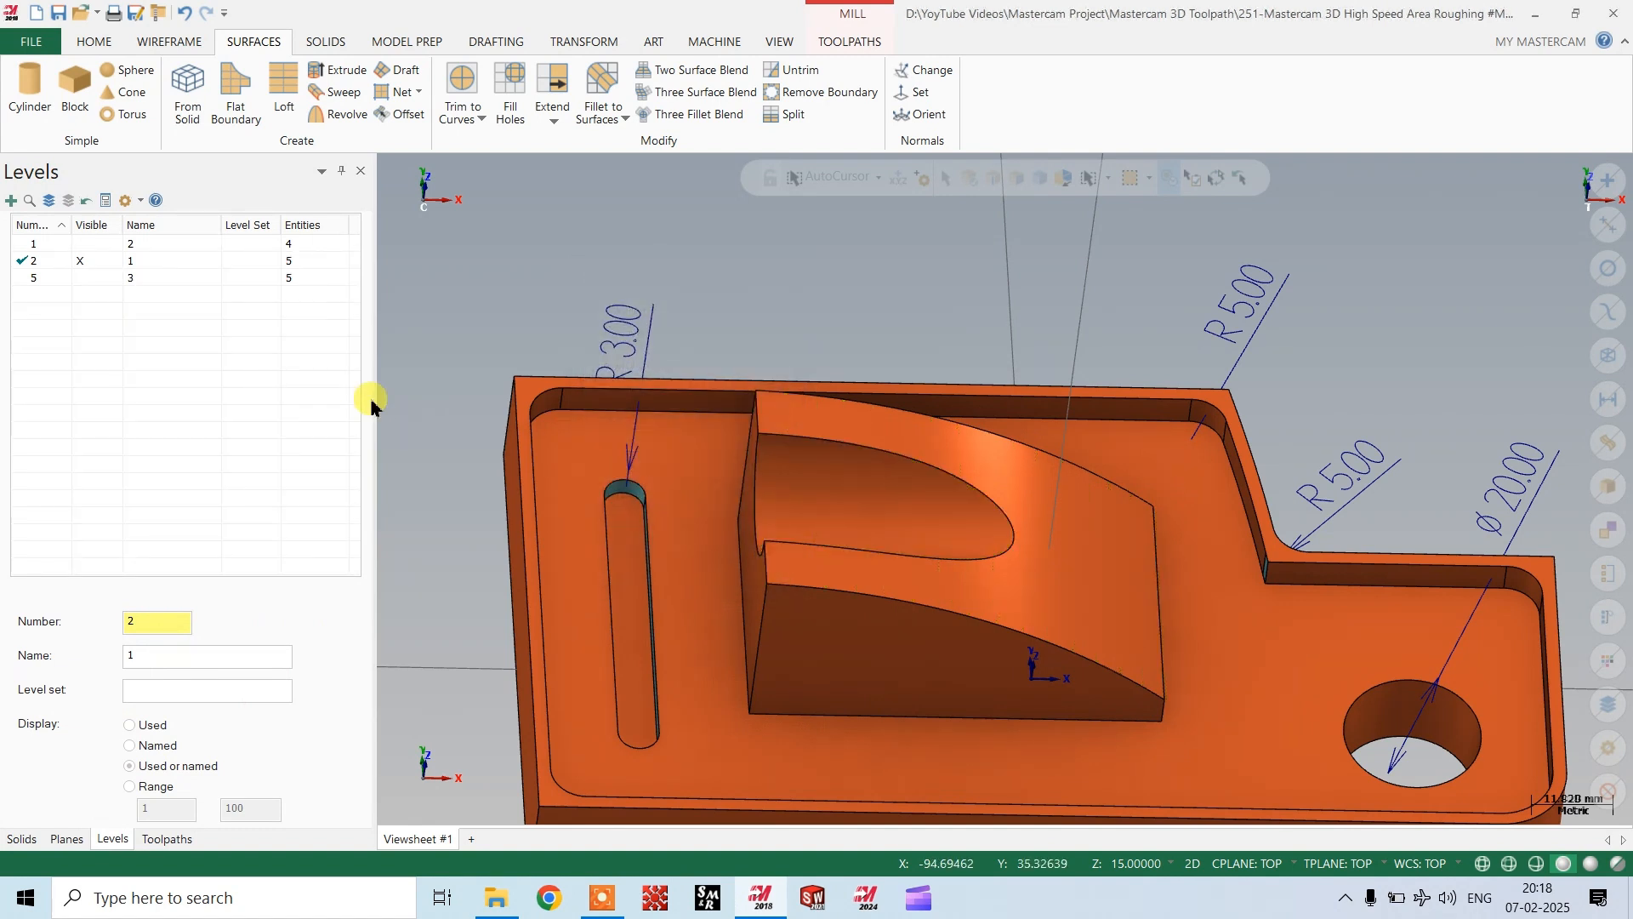
# Duplicate the Surface Finish Flowline operation and place the copy at the end of the toolpath list.
pyautogui.click(166, 839)
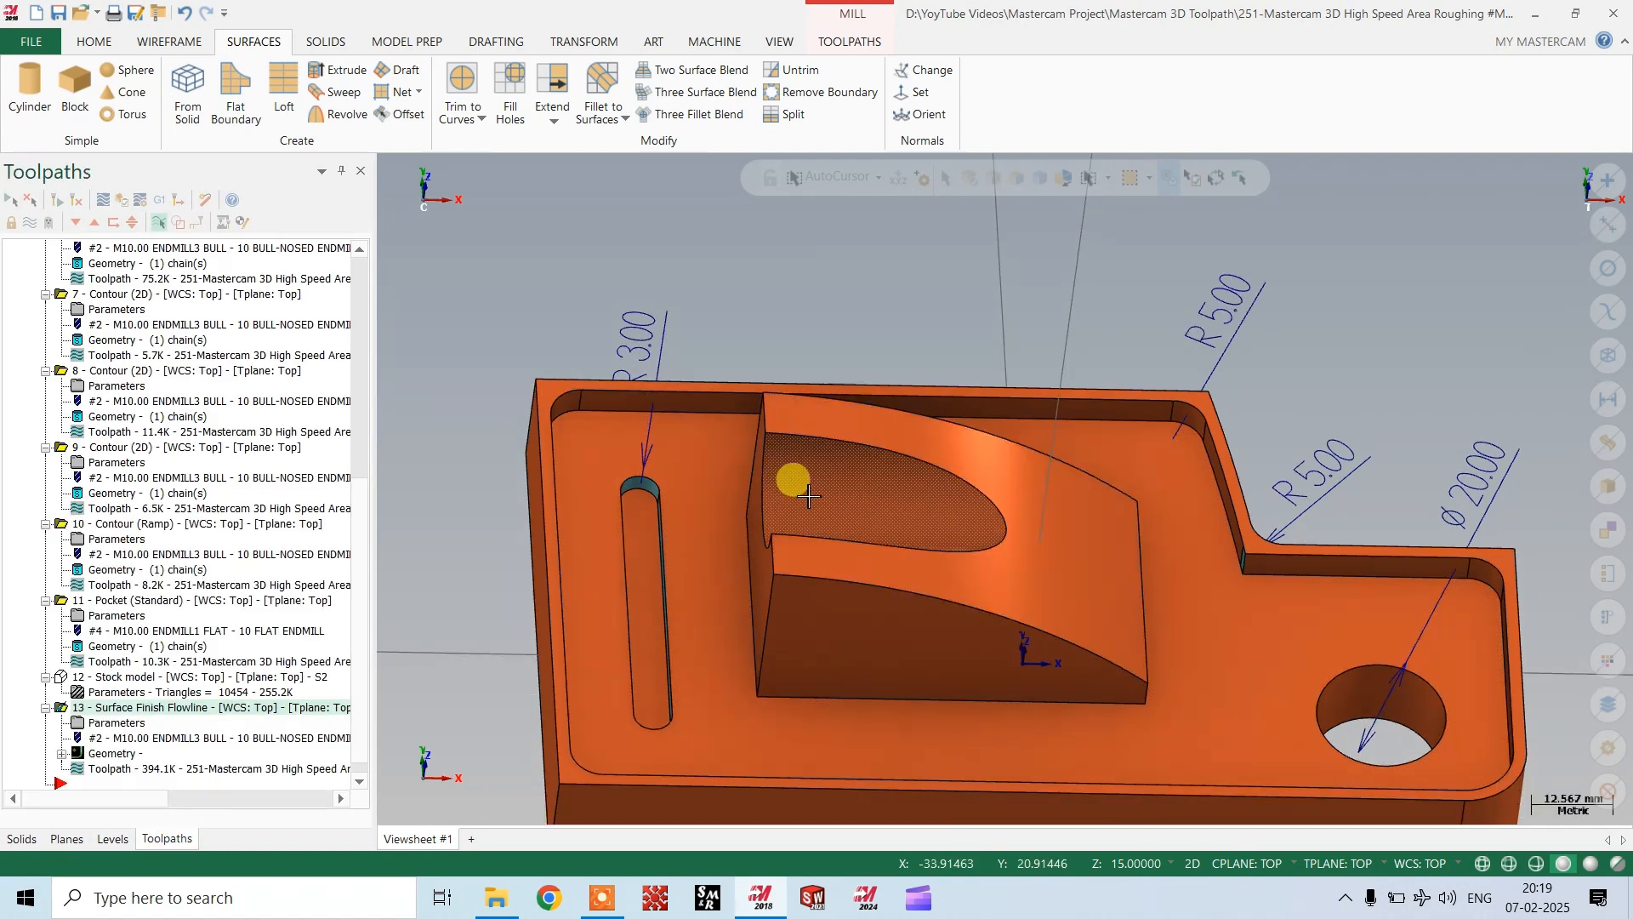
pyautogui.scroll(1, 800, 485)
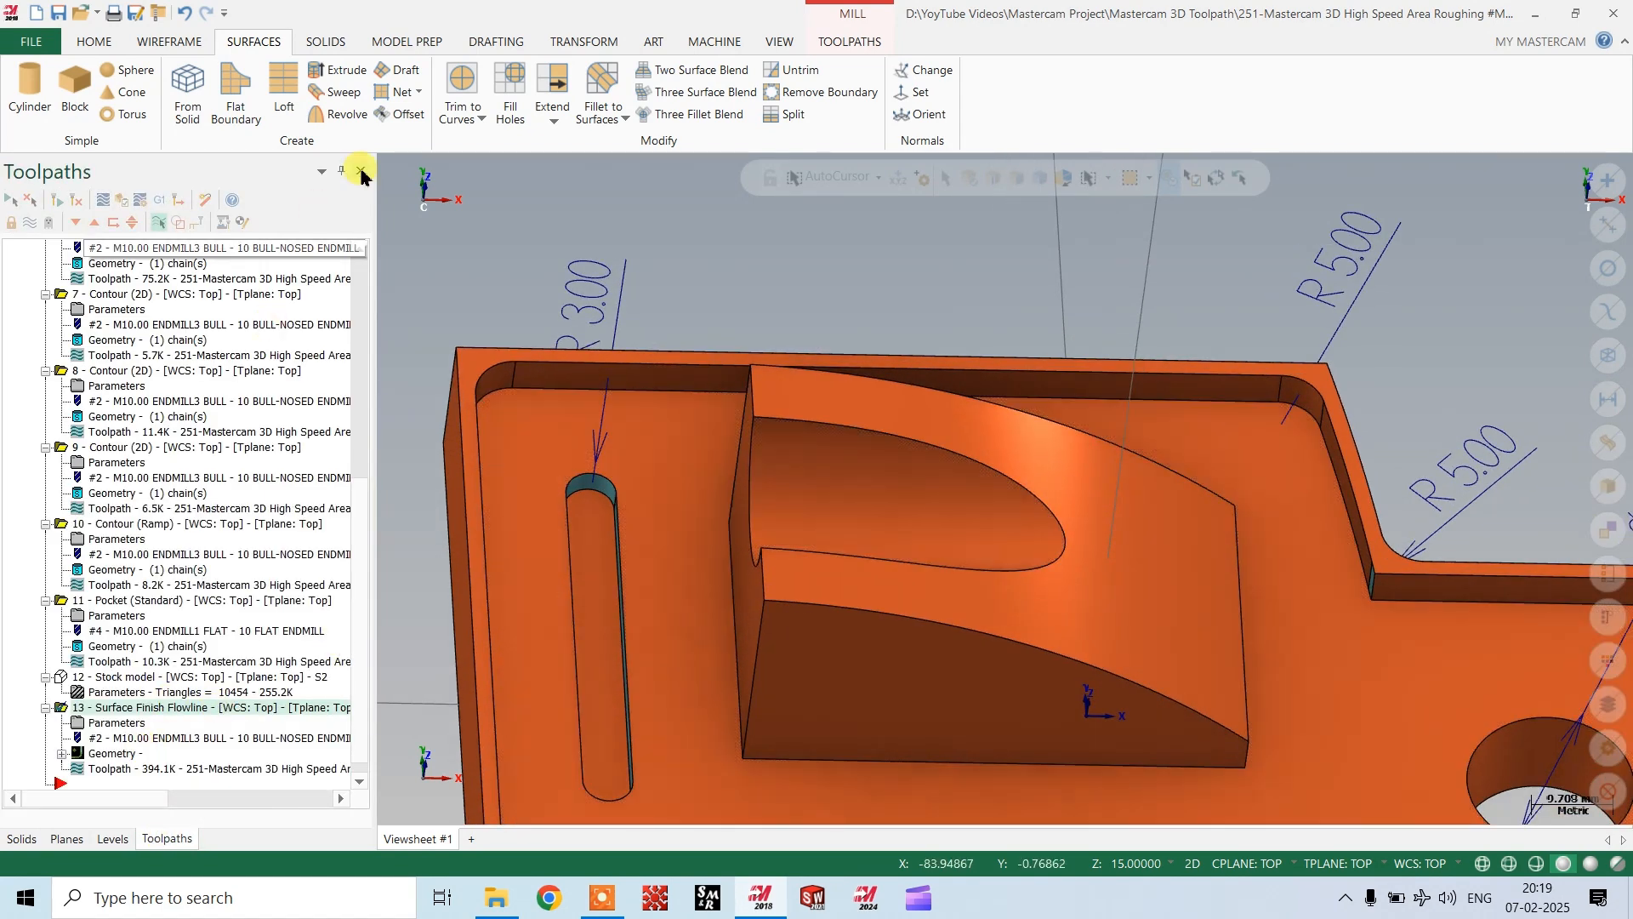
pyautogui.rightClick(124, 713)
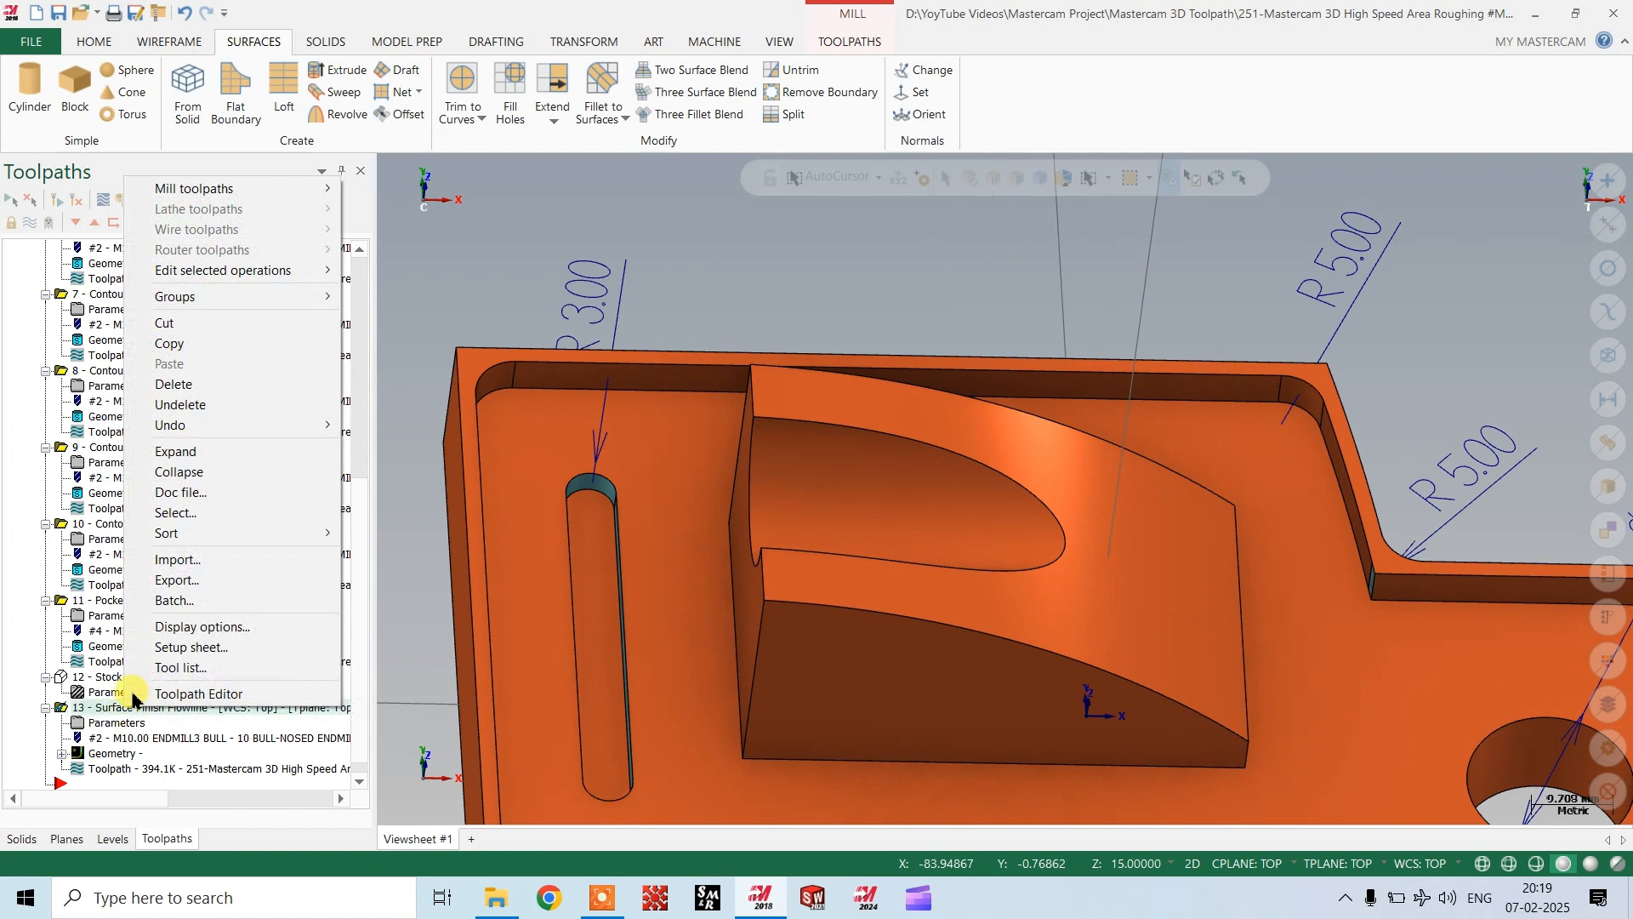
pyautogui.click(110, 335)
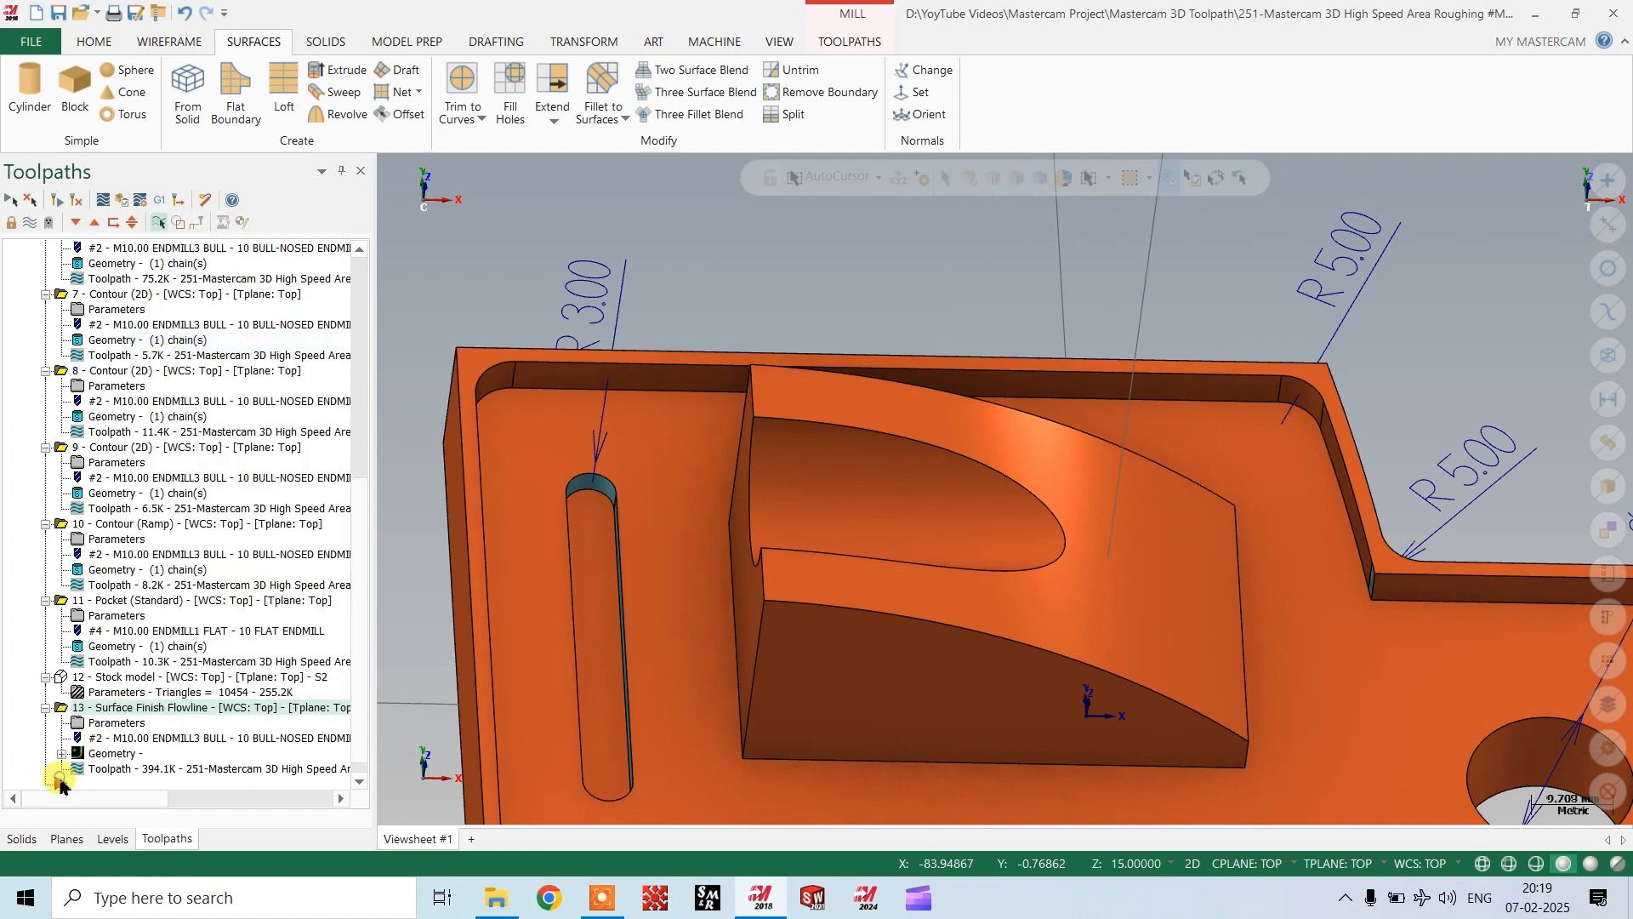
pyautogui.rightClick(59, 781)
pyautogui.click(100, 428)
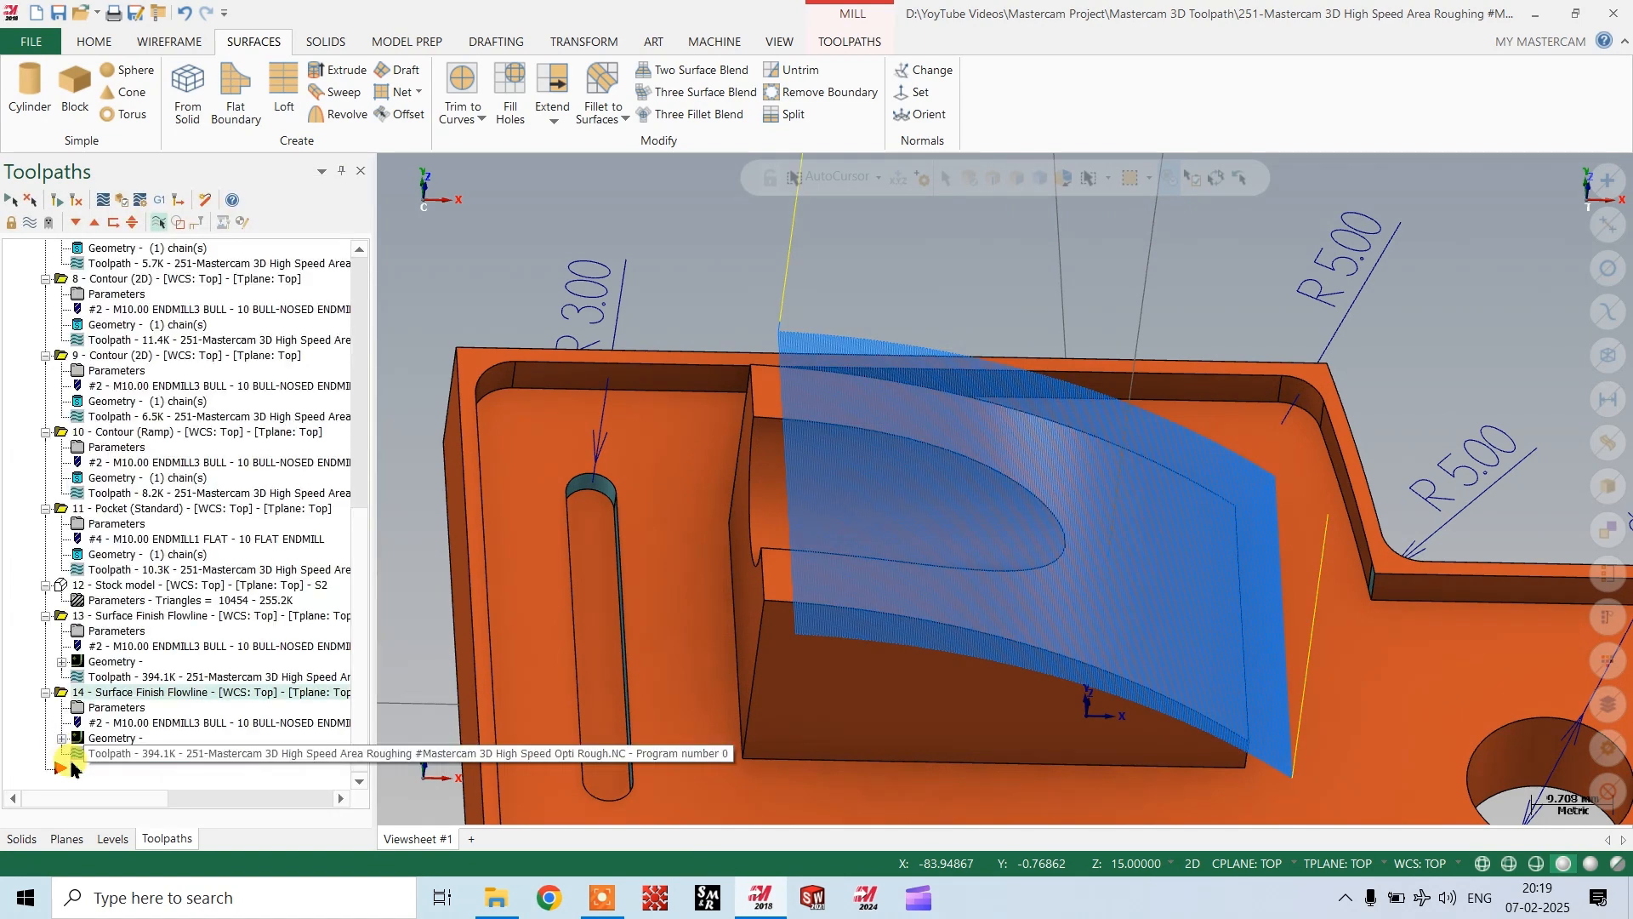
# Replace the copied flowline operation's drive surface with the curved face of the boss's recess and accept its flowline data.
pyautogui.click(108, 738)
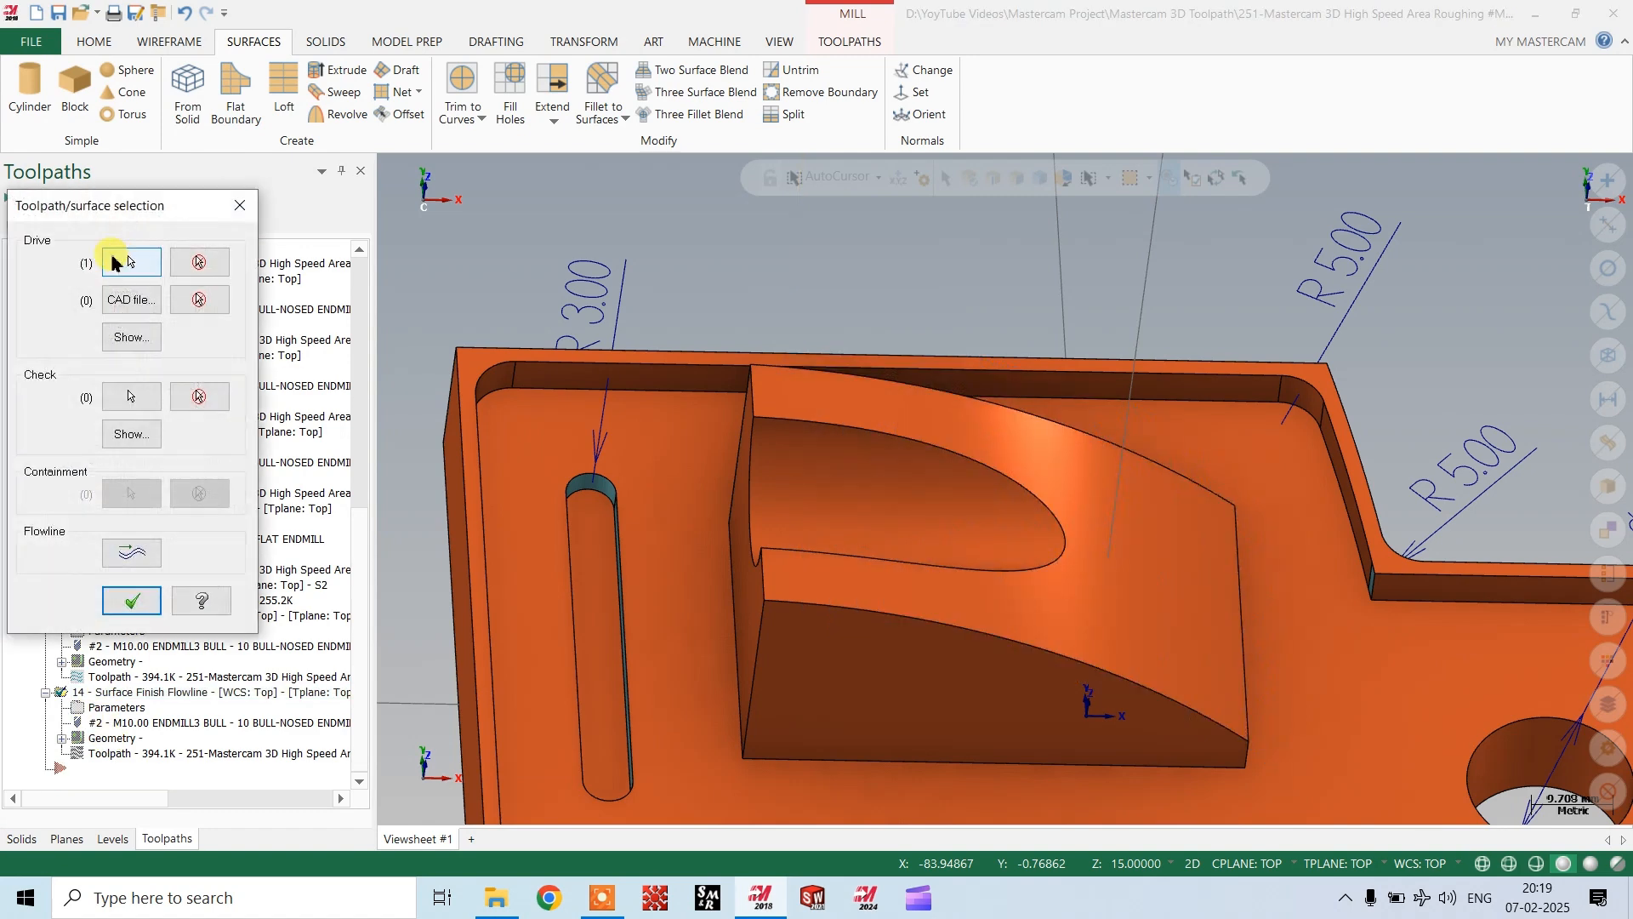
pyautogui.click(136, 262)
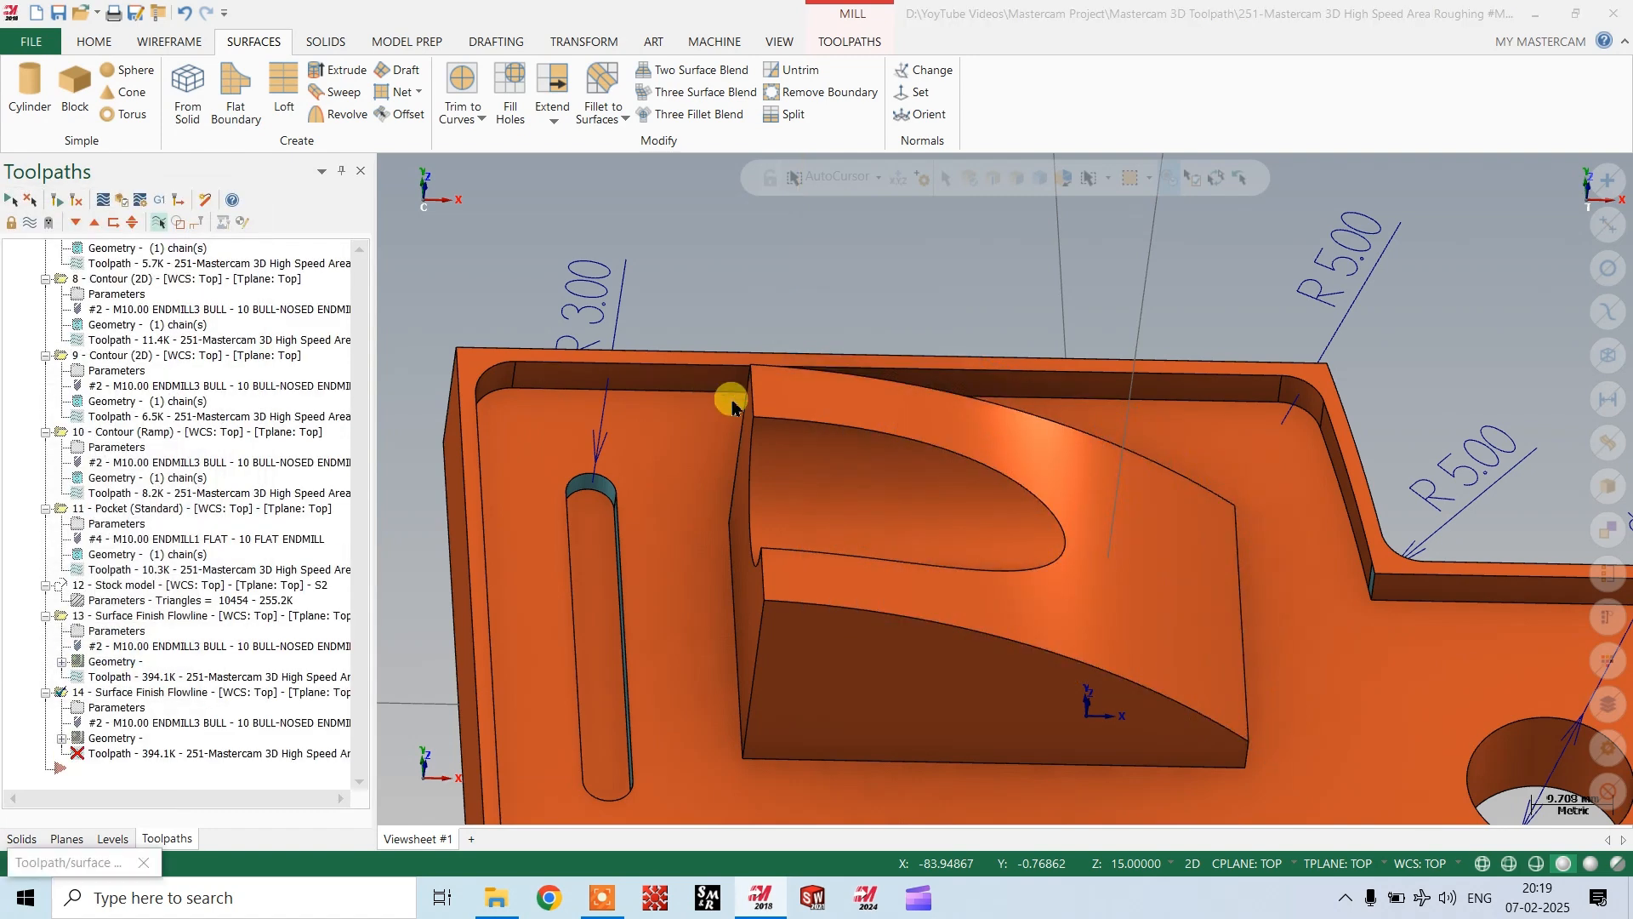
pyautogui.click(824, 471)
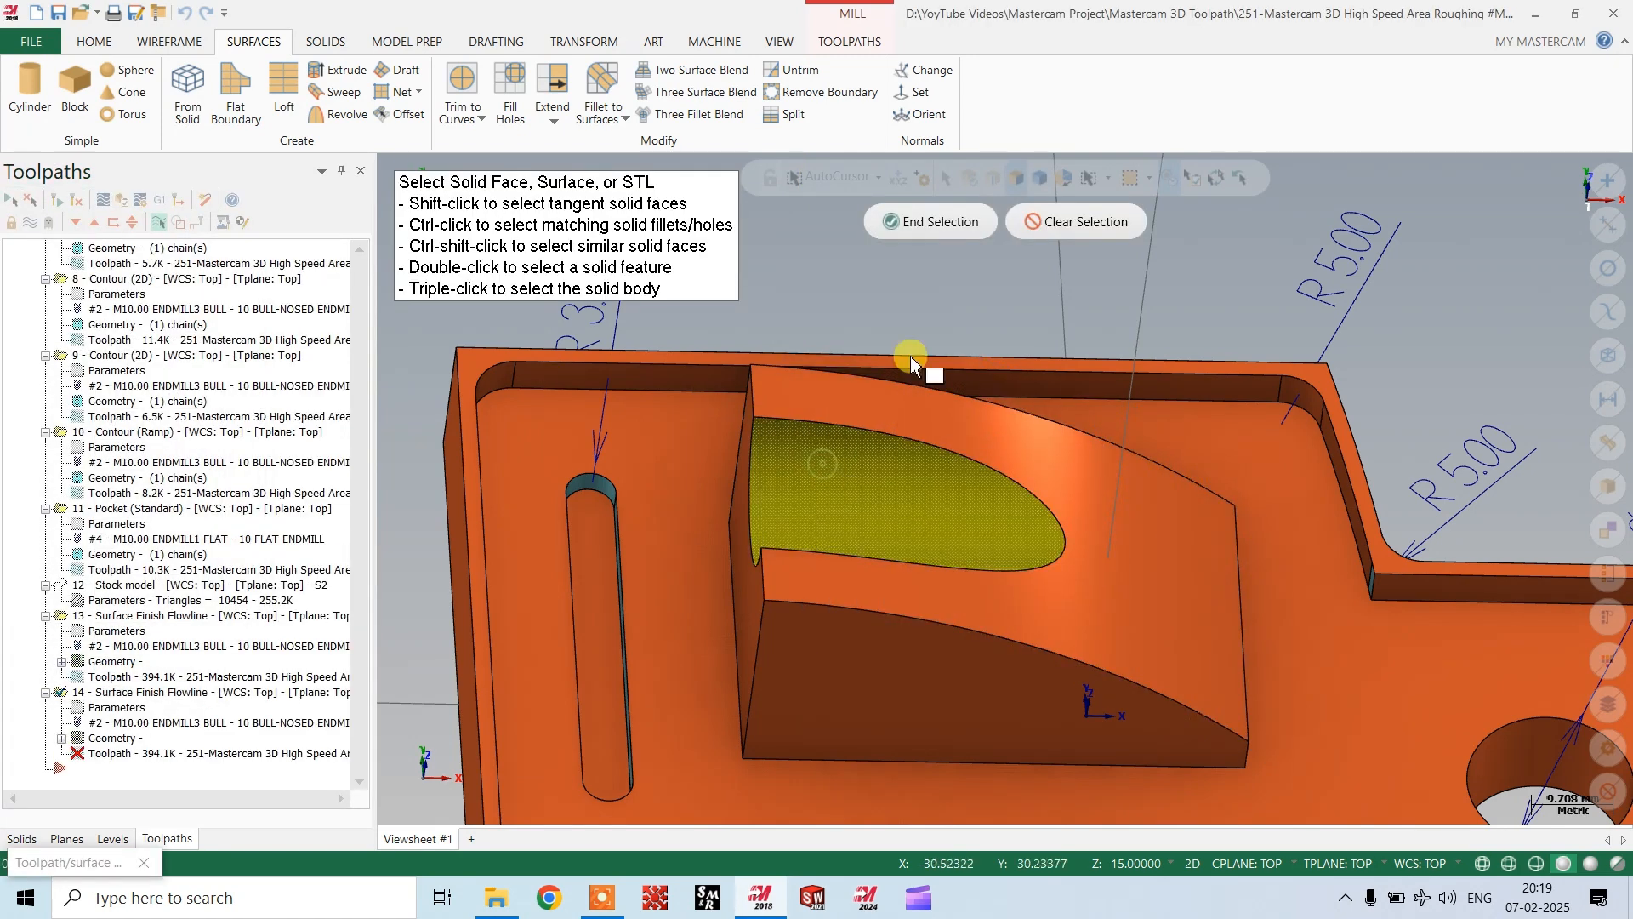
pyautogui.click(944, 221)
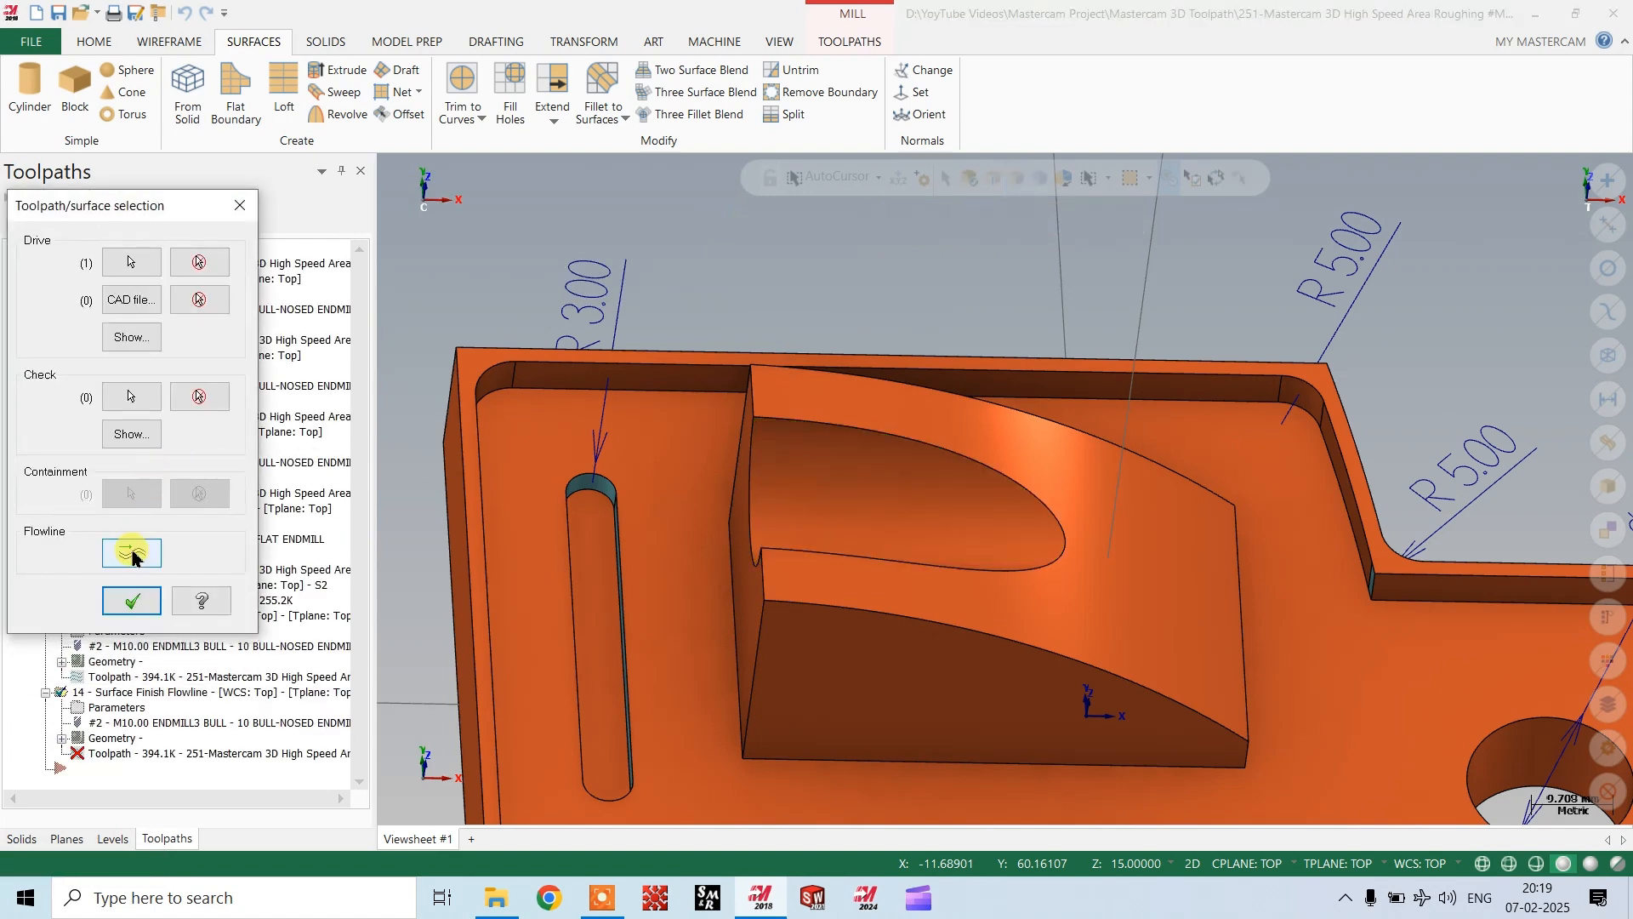
pyautogui.click(132, 553)
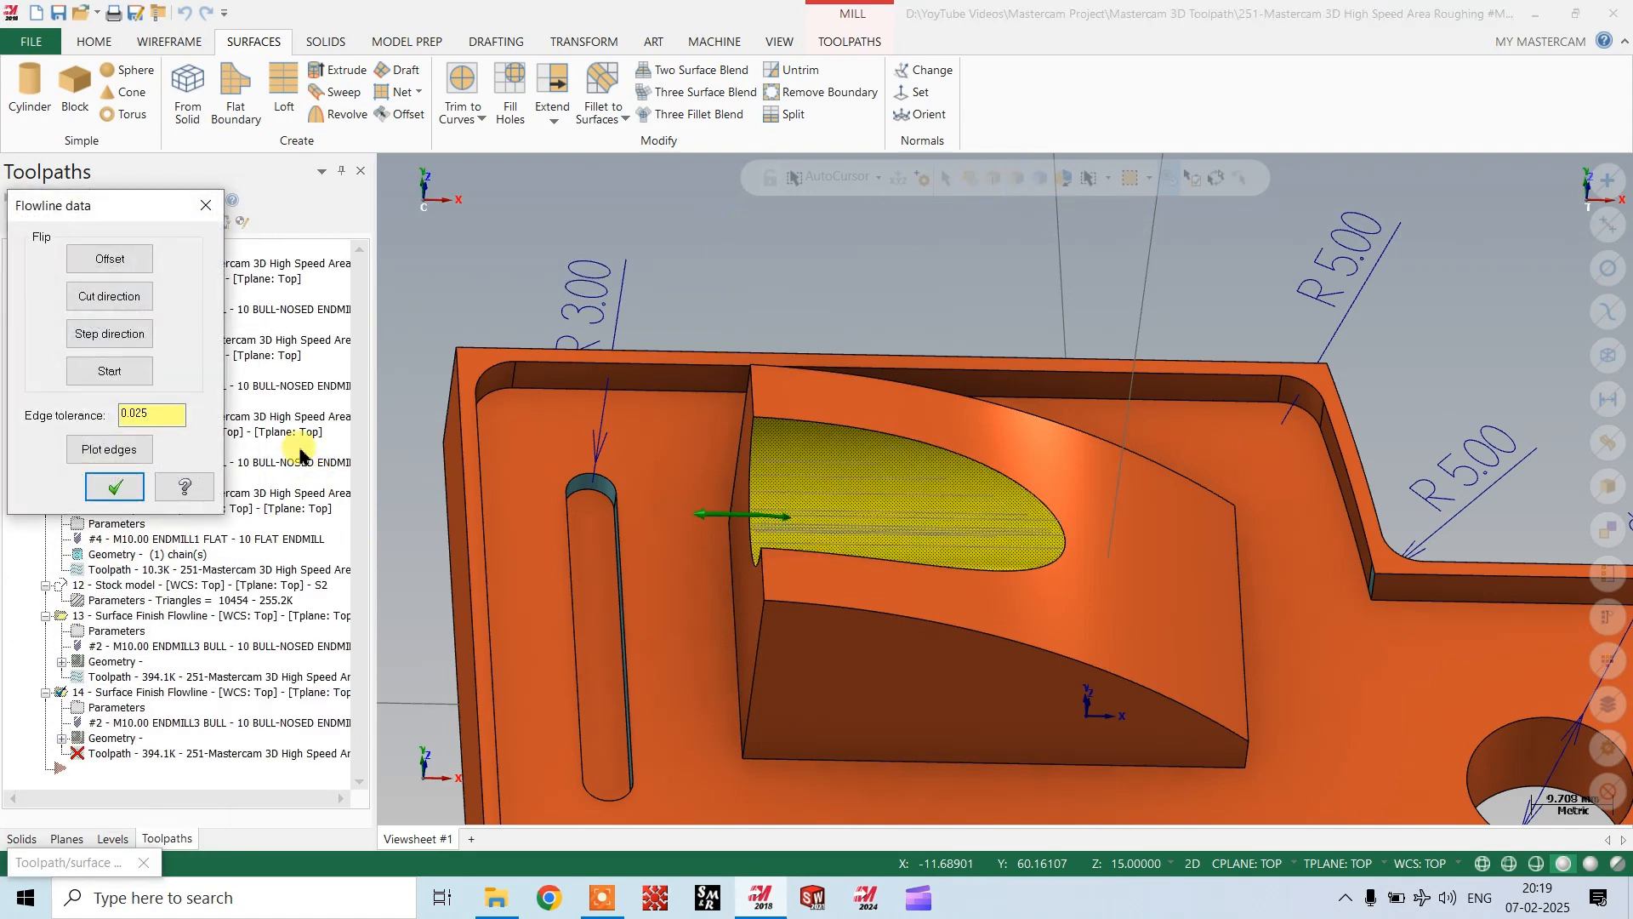
pyautogui.moveTo(933, 543); pyautogui.dragTo(366, 517, button='middle')
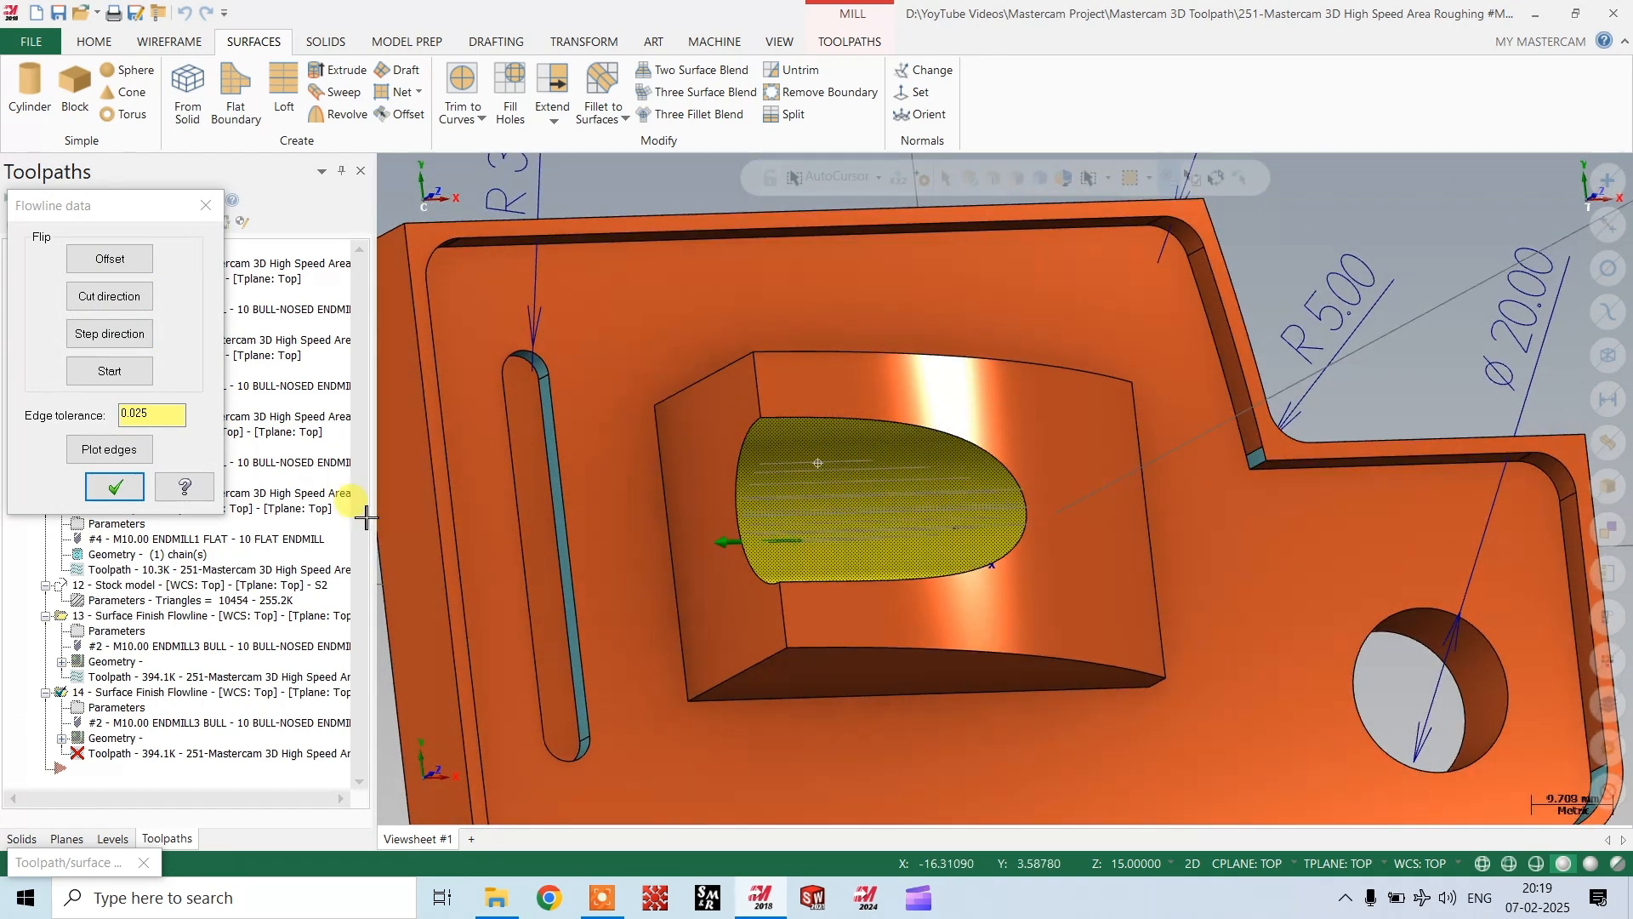
pyautogui.click(109, 494)
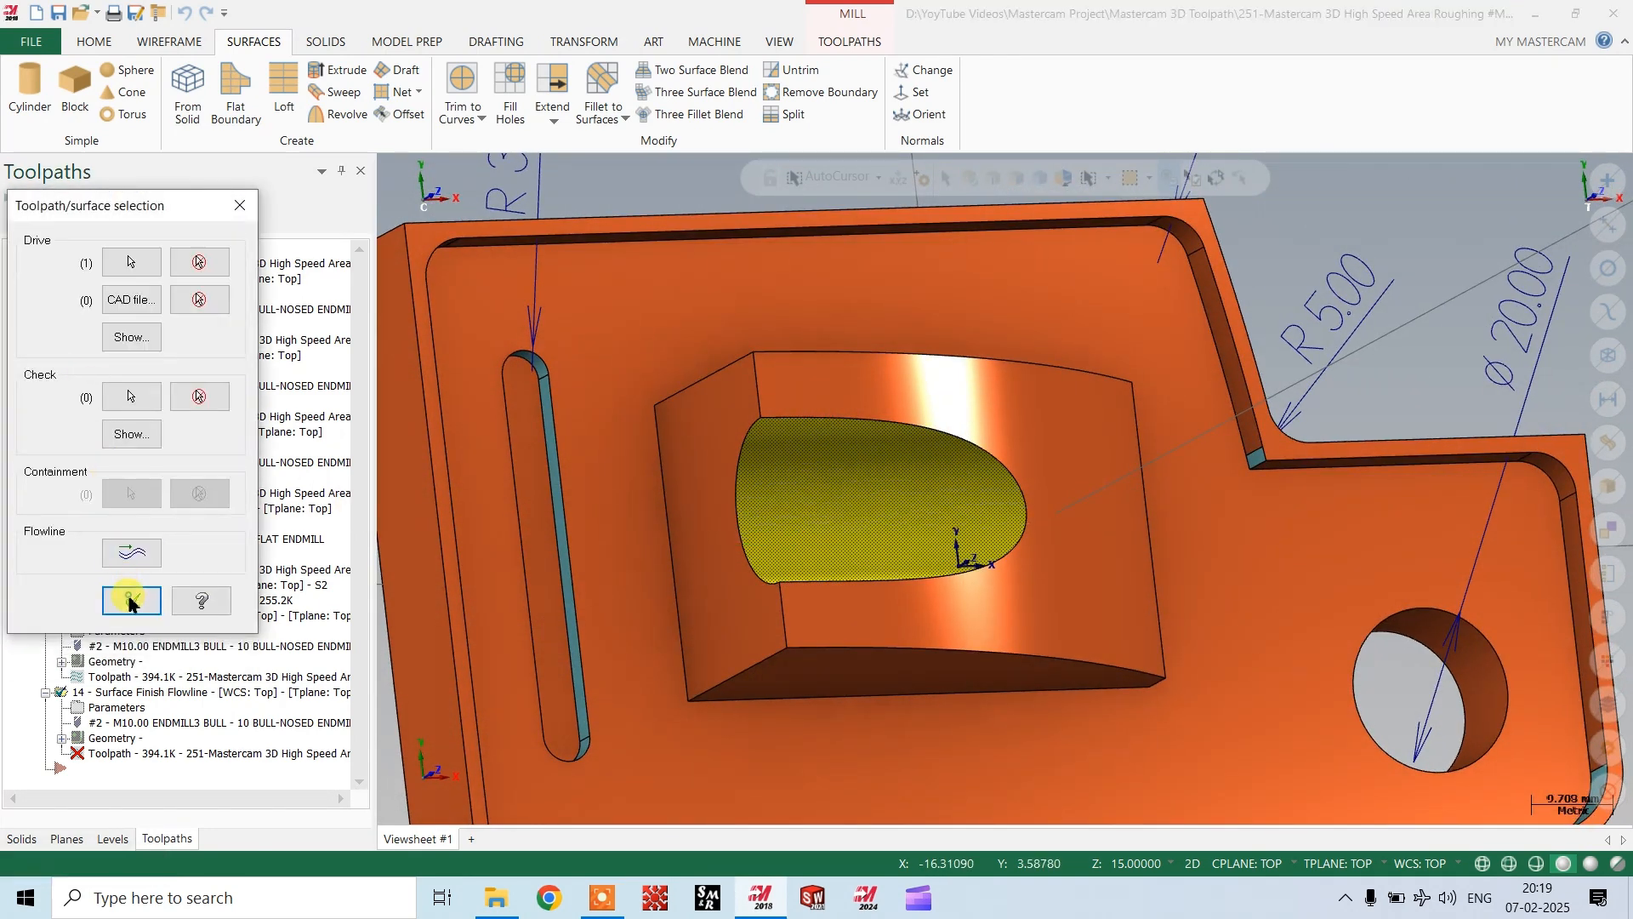
pyautogui.click(130, 603)
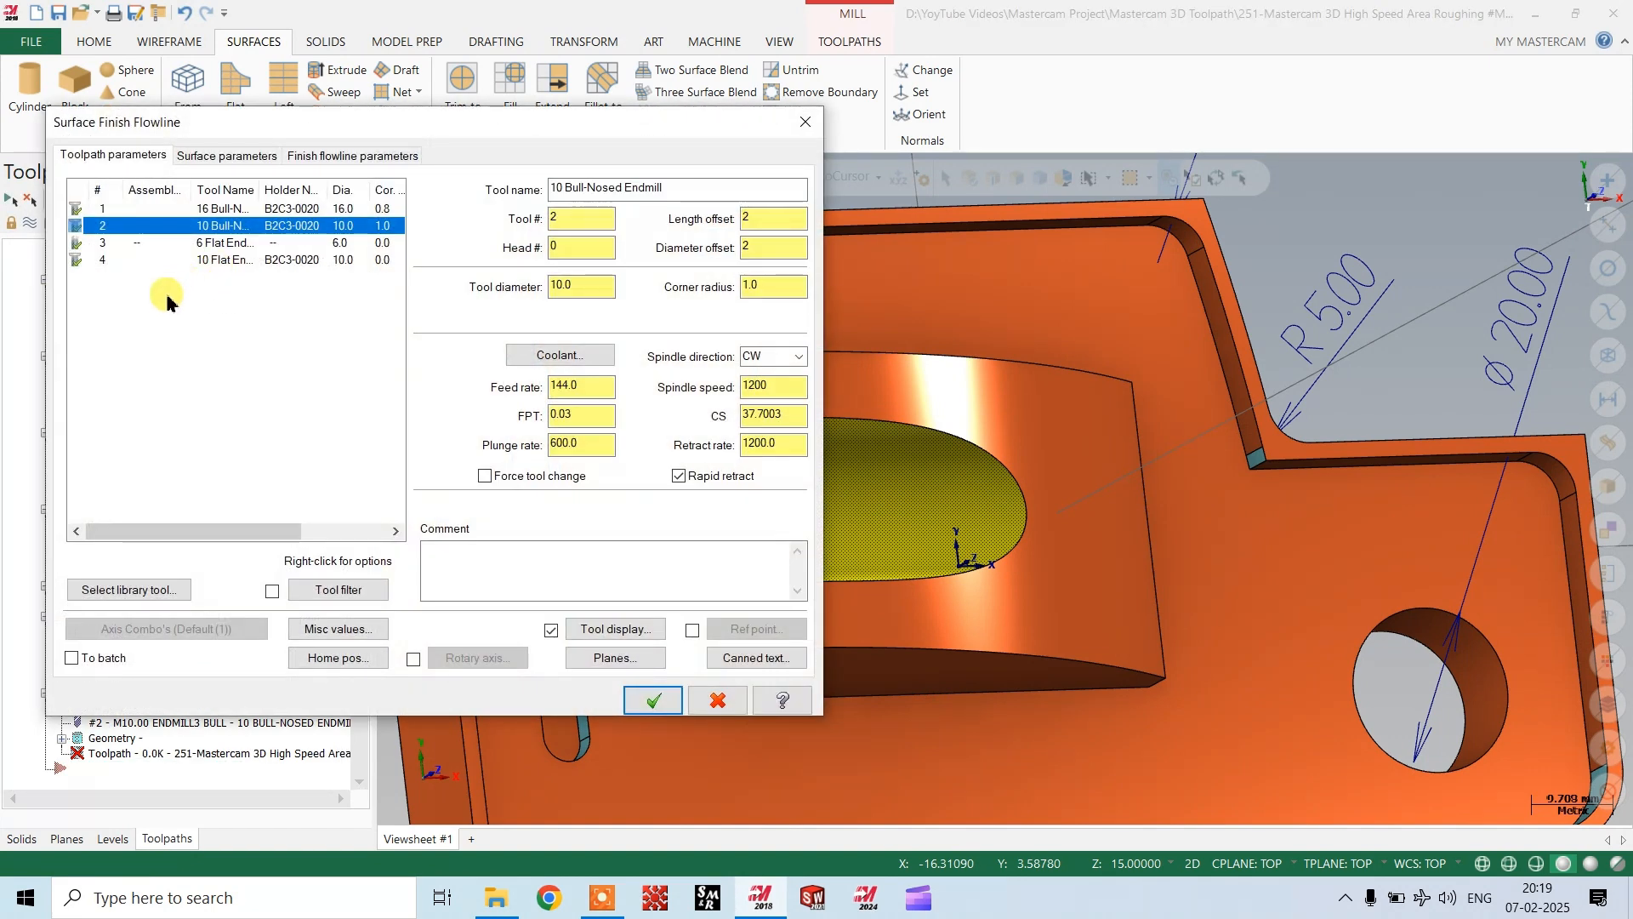
# Create a ball mill with a 10 mm cutting diameter as the tool for the recess flowline operation.
pyautogui.rightClick(166, 302)
pyautogui.click(183, 311)
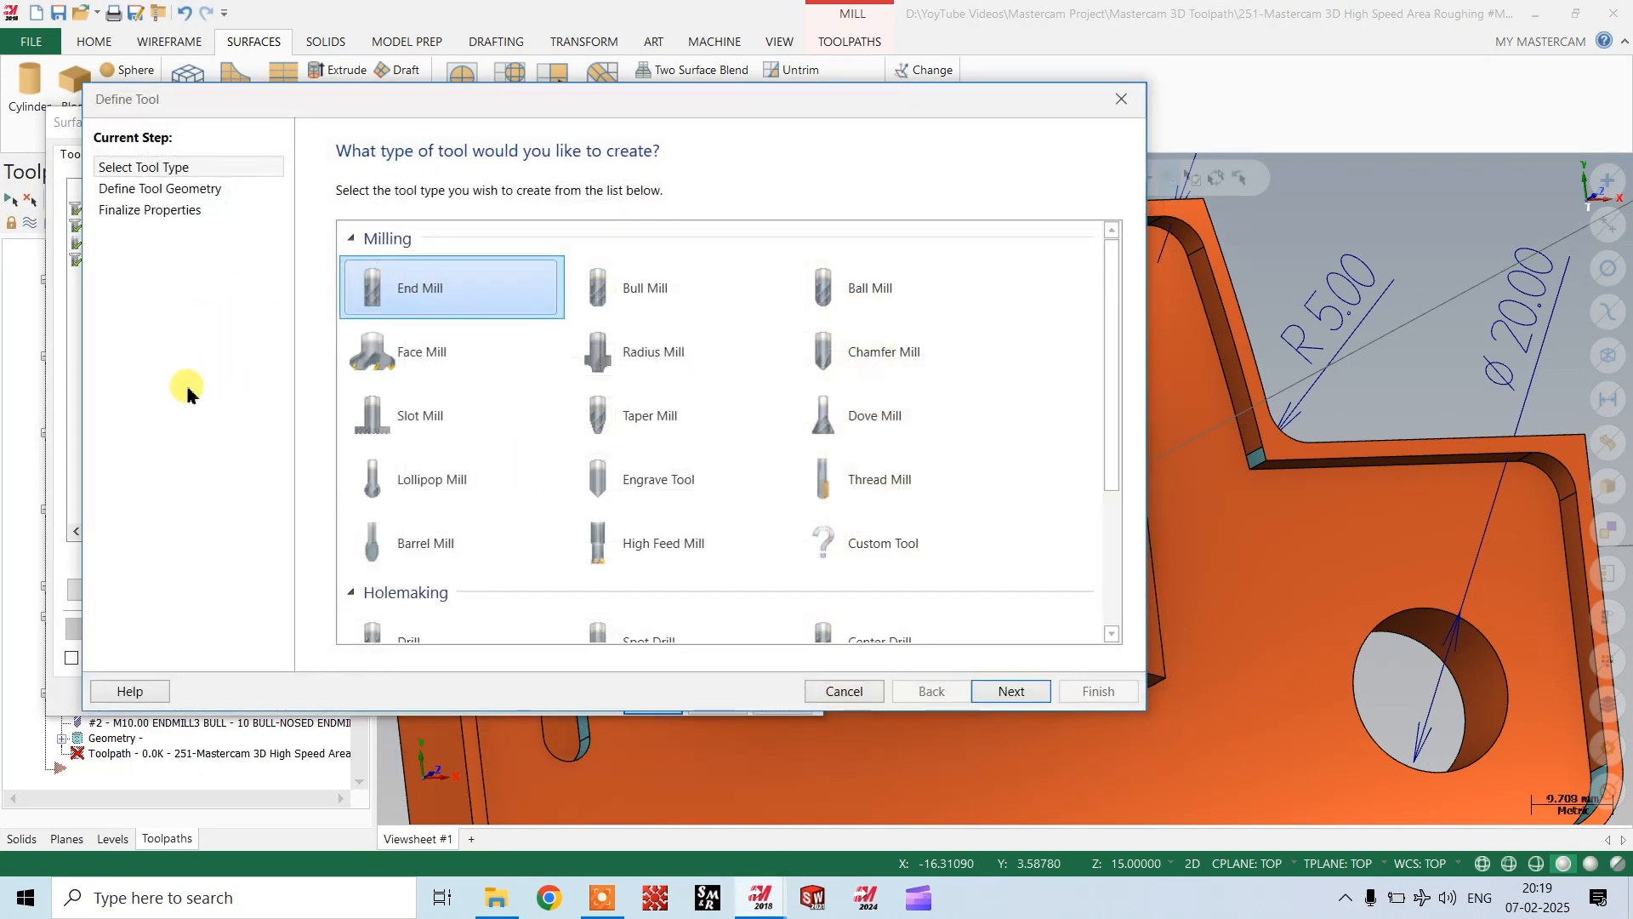
pyautogui.click(831, 284)
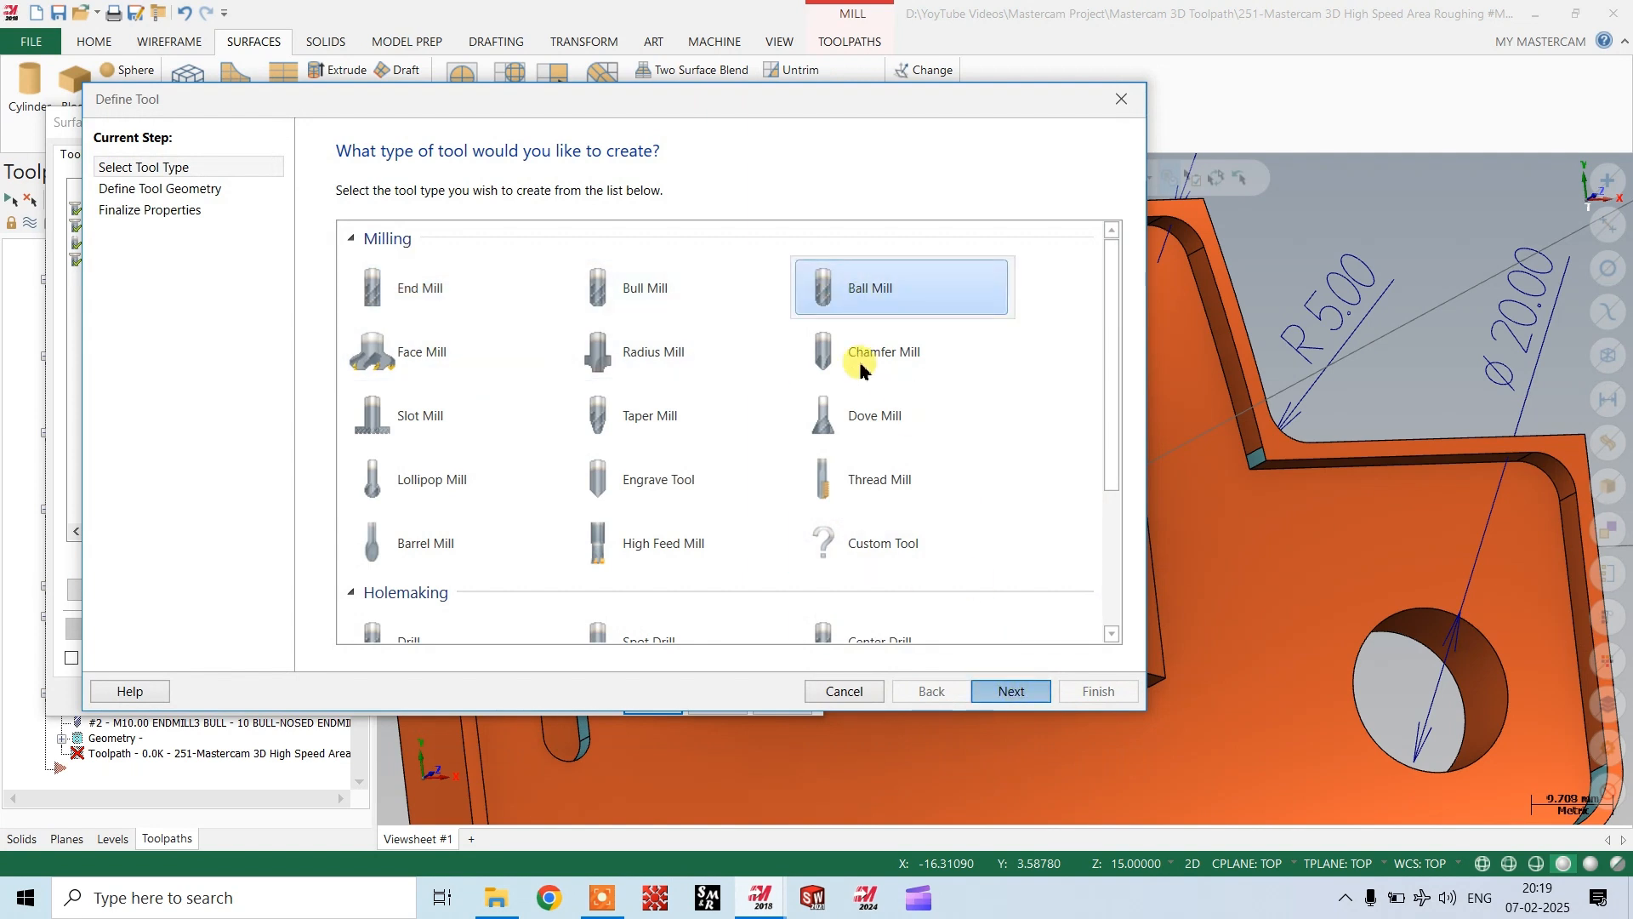
pyautogui.press('Return')
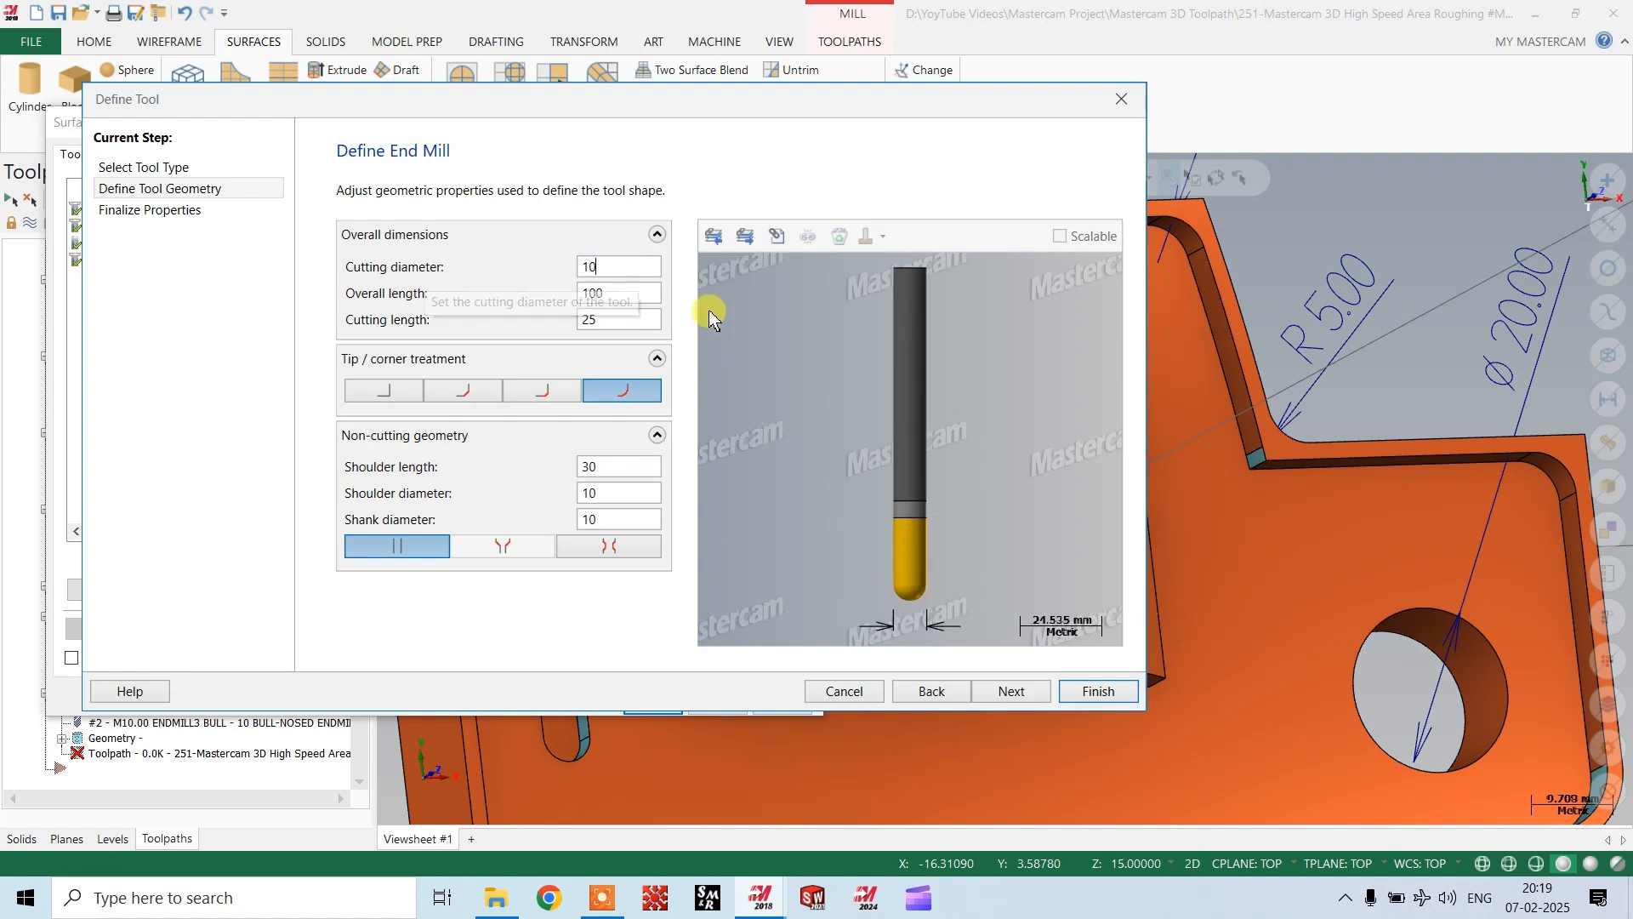
pyautogui.press('Tab')
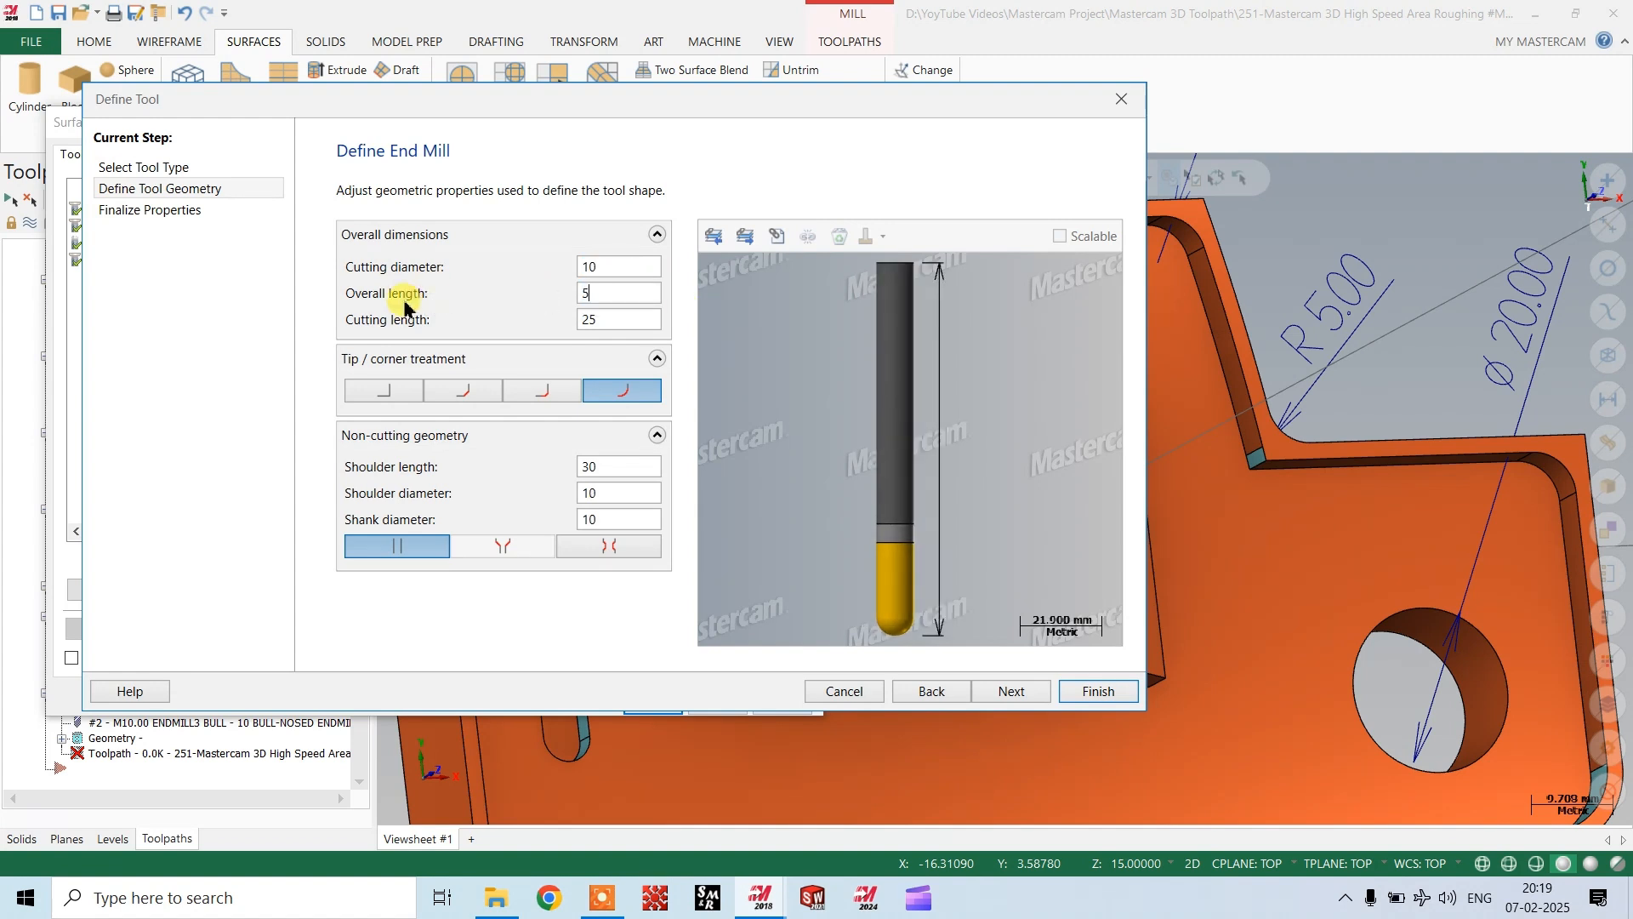
pyautogui.click(1025, 691)
pyautogui.click(1093, 689)
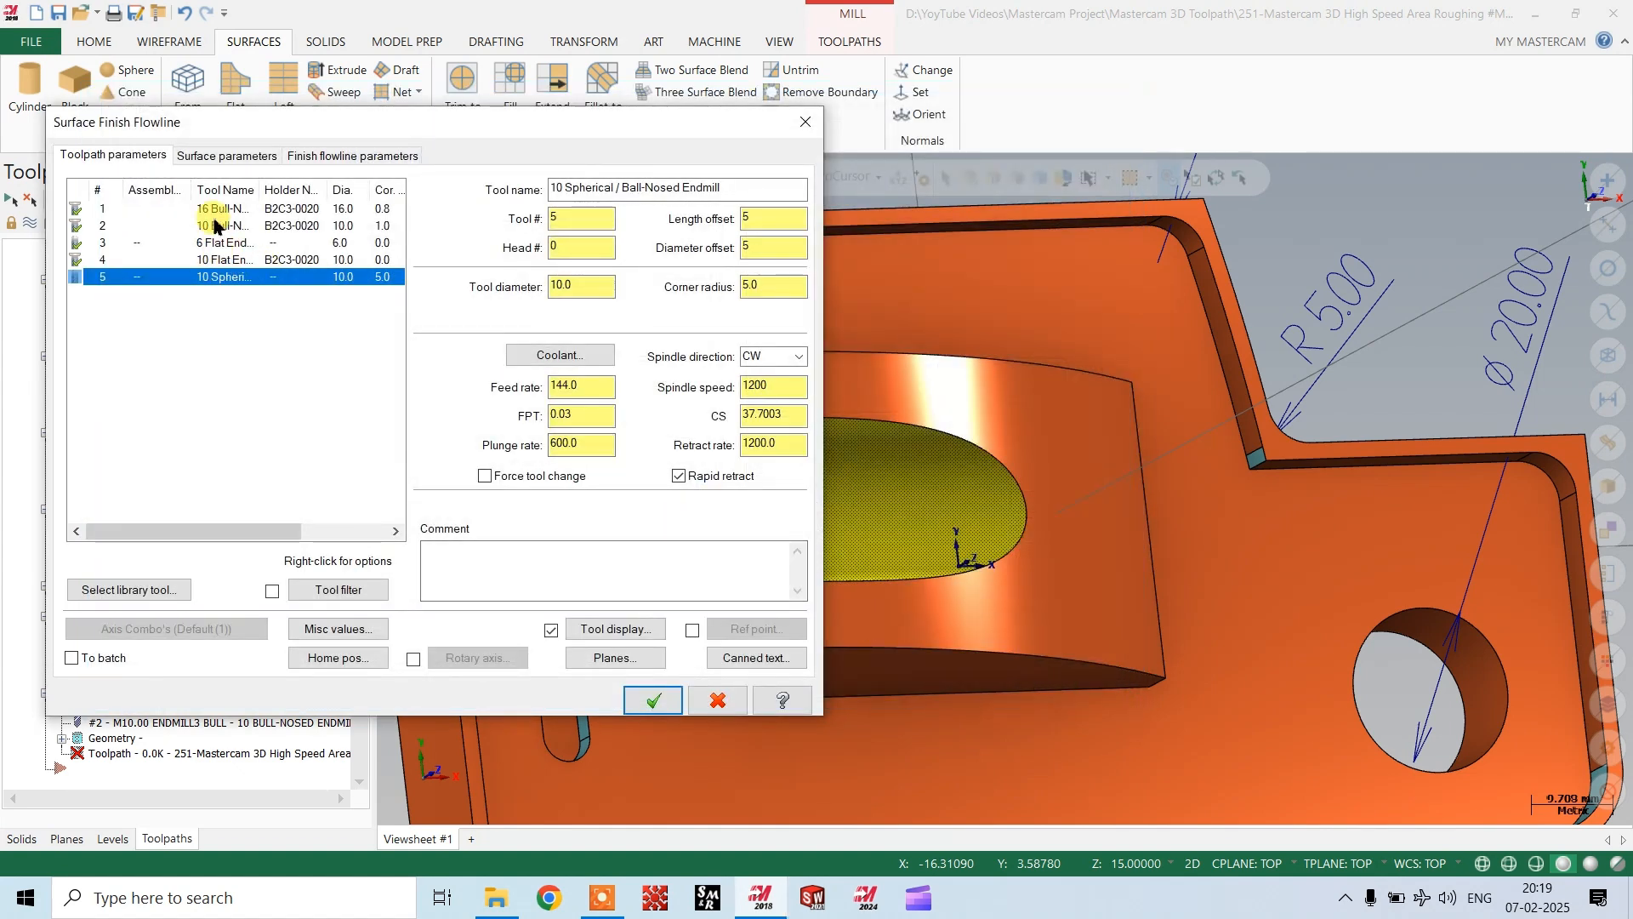
# Set the recess flowline's tangential line length to 3 in the gap settings, then regenerate and inspect the toolpath.
pyautogui.click(219, 159)
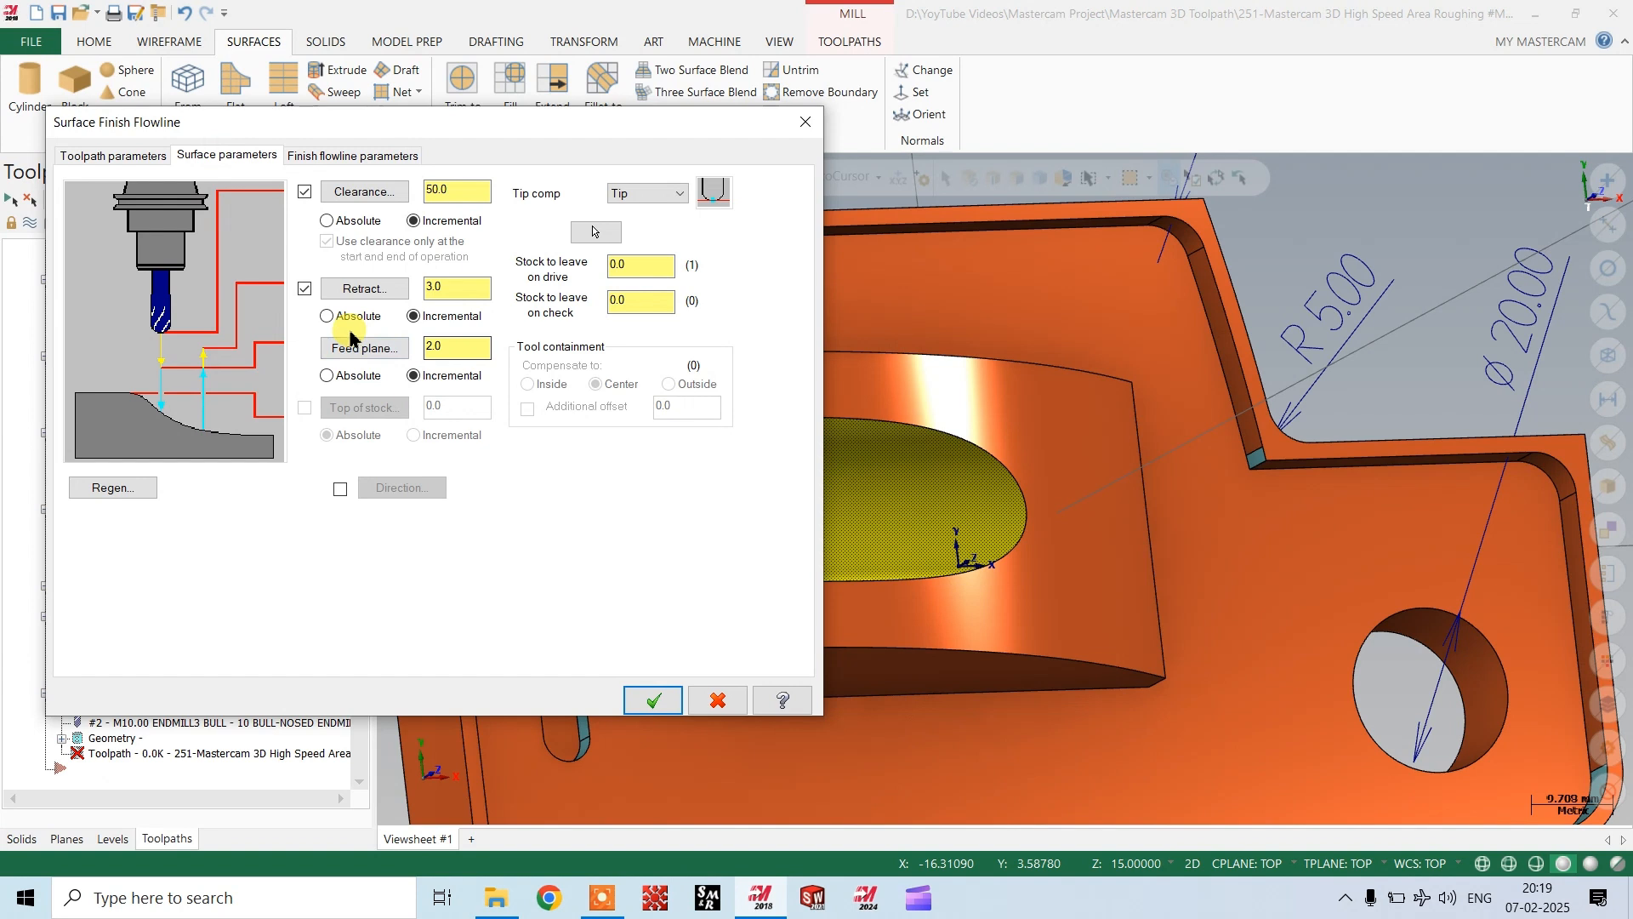
pyautogui.click(338, 158)
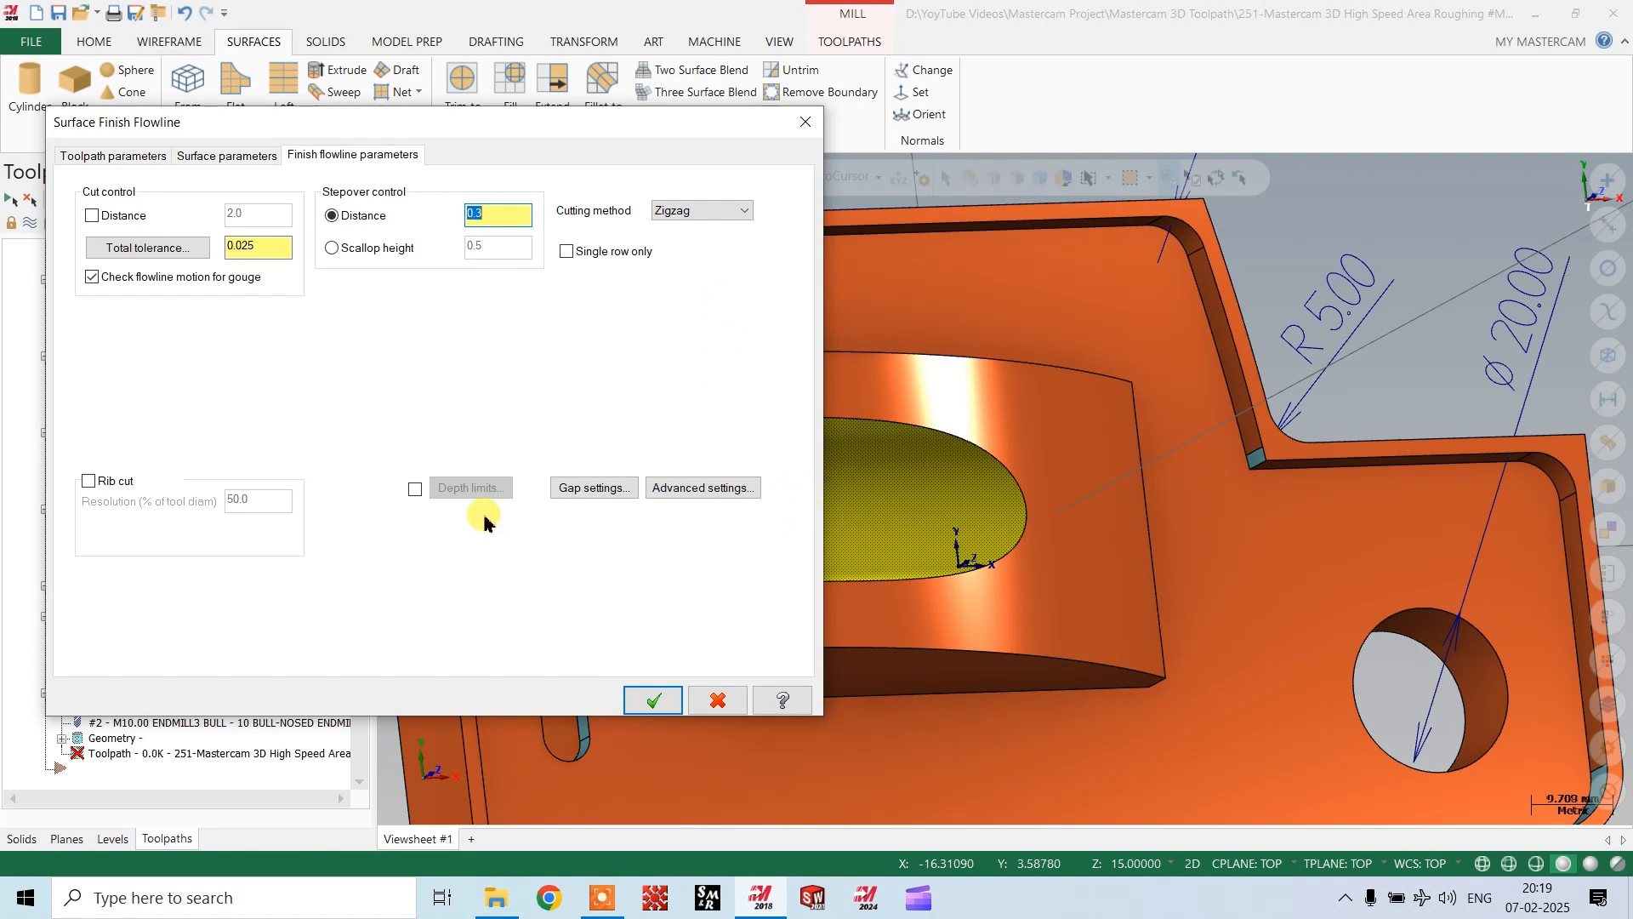
pyautogui.click(584, 490)
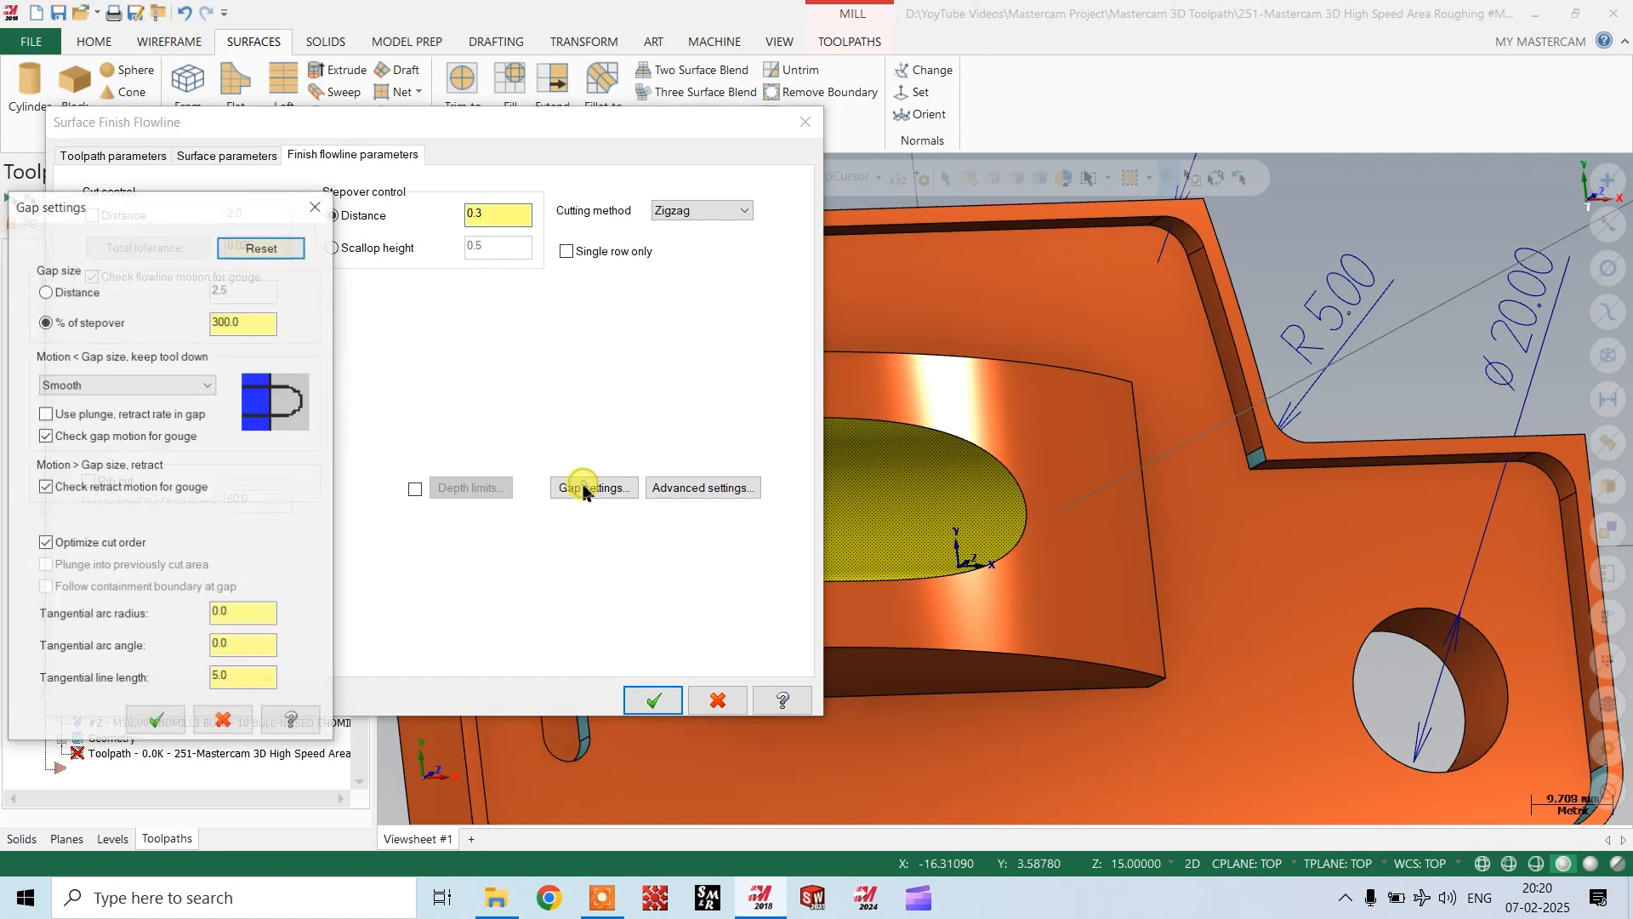
pyautogui.doubleClick(262, 683)
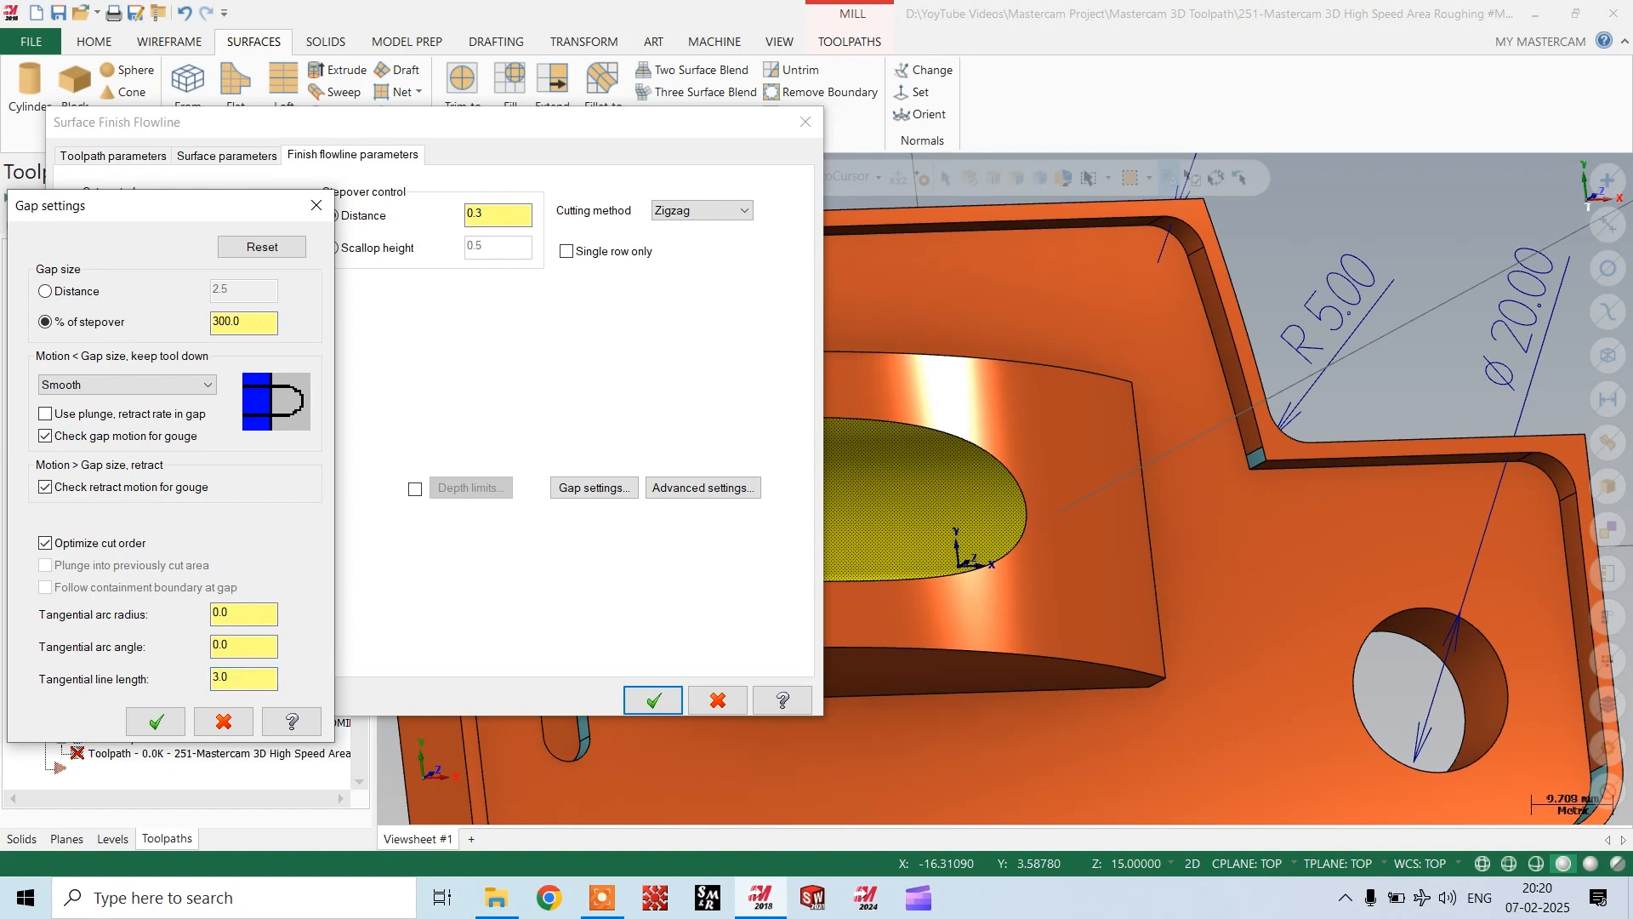
pyautogui.click(155, 722)
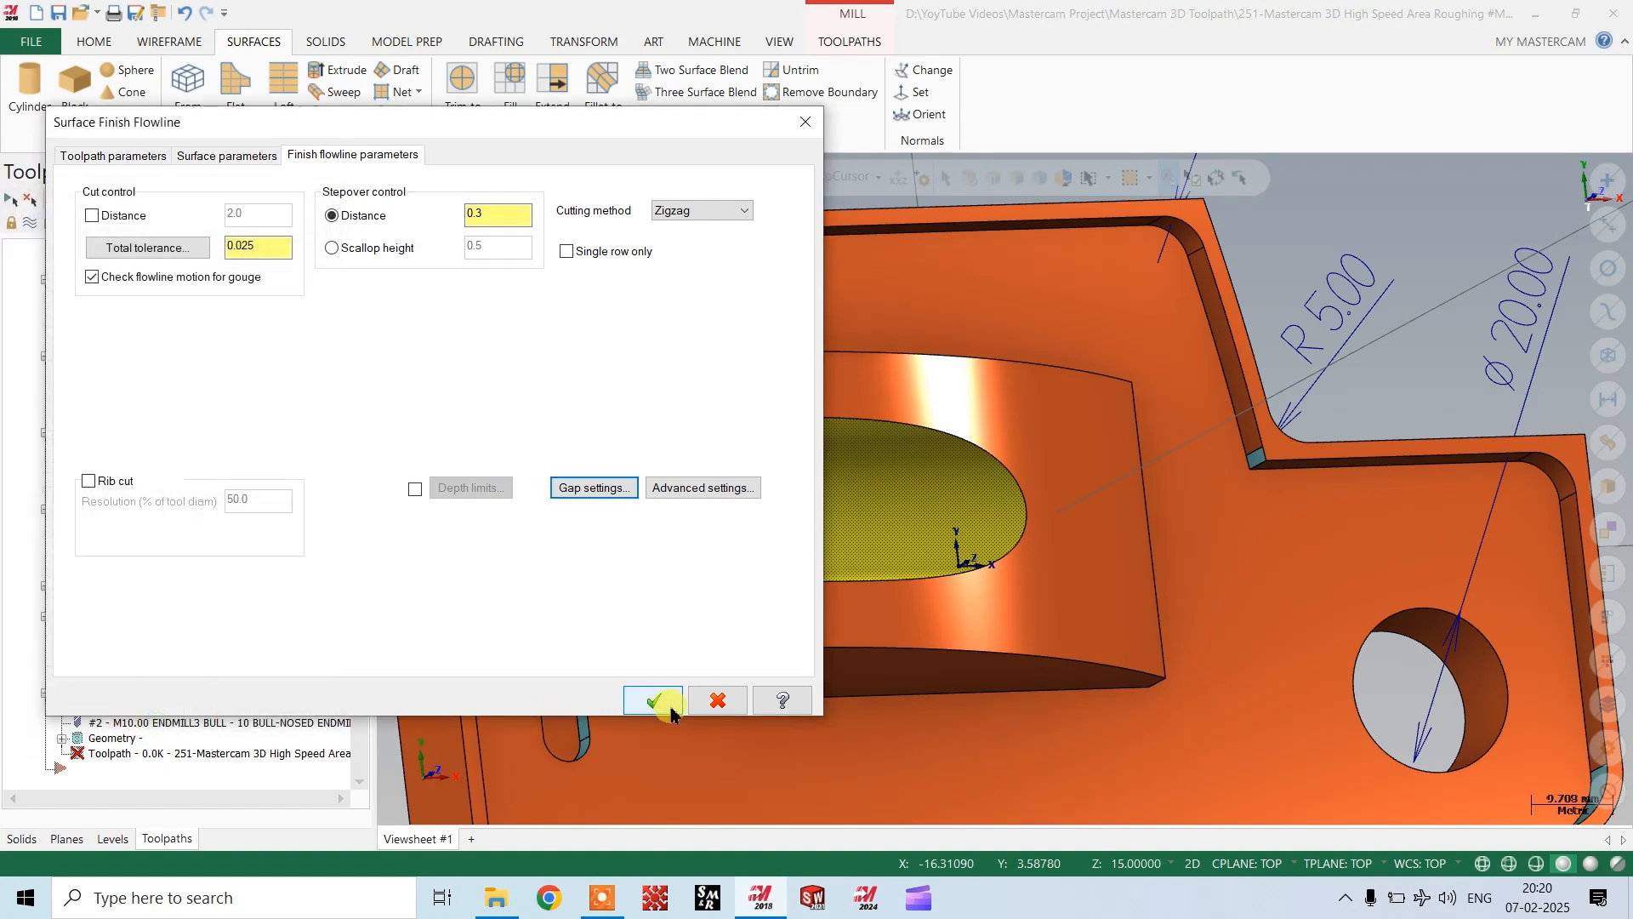
pyautogui.click(653, 700)
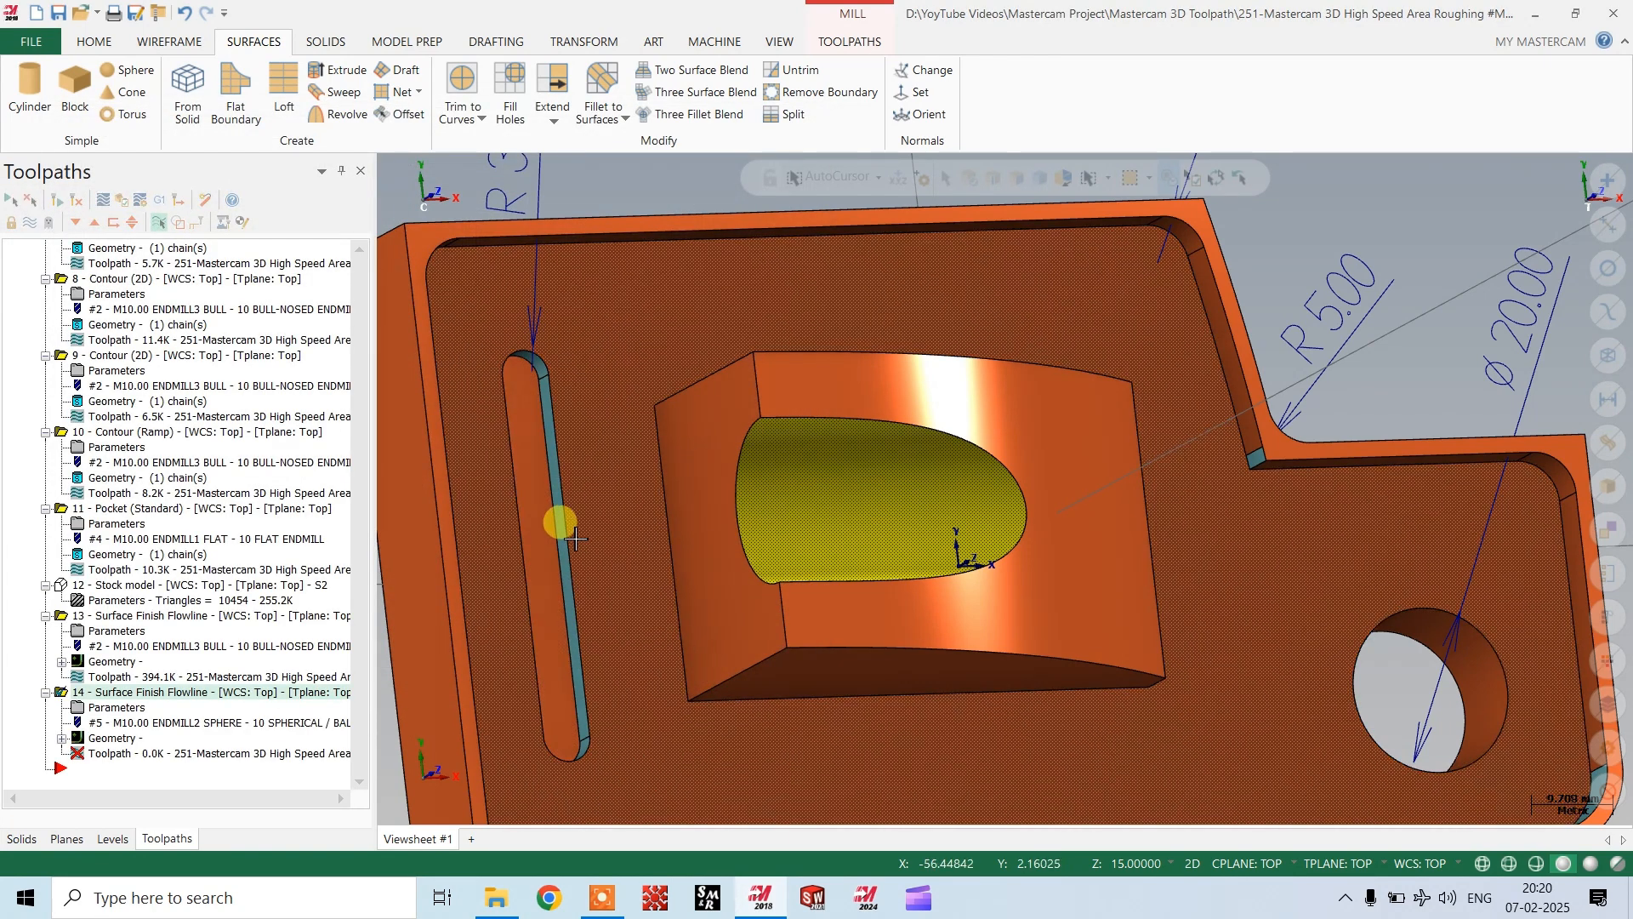
pyautogui.click(56, 199)
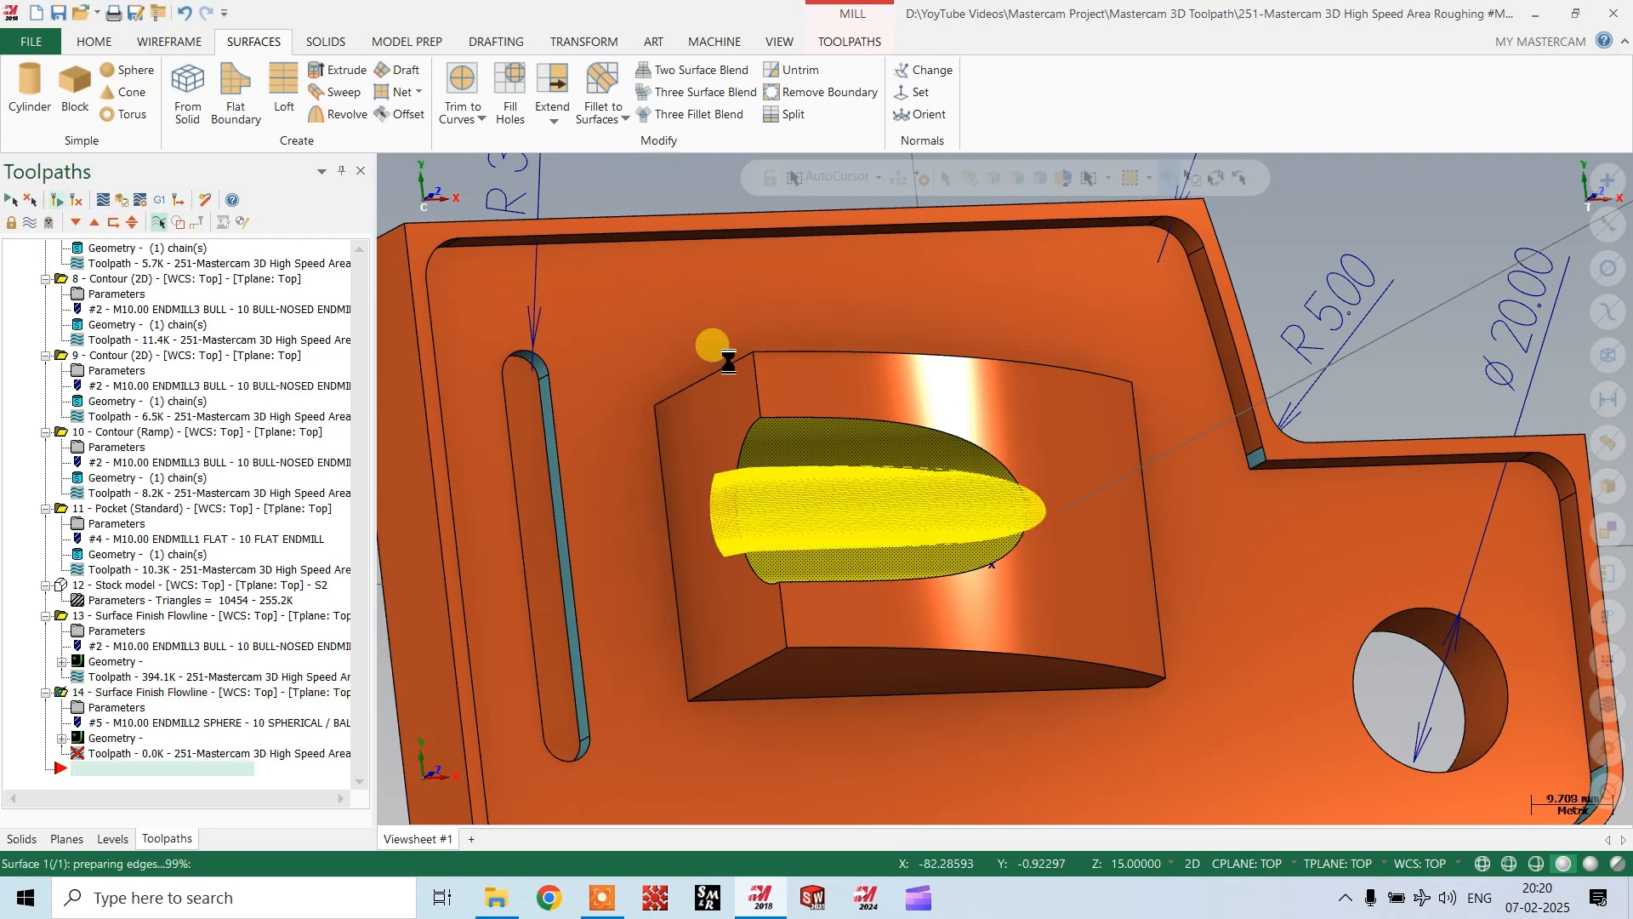
pyautogui.scroll(6, 791, 474)
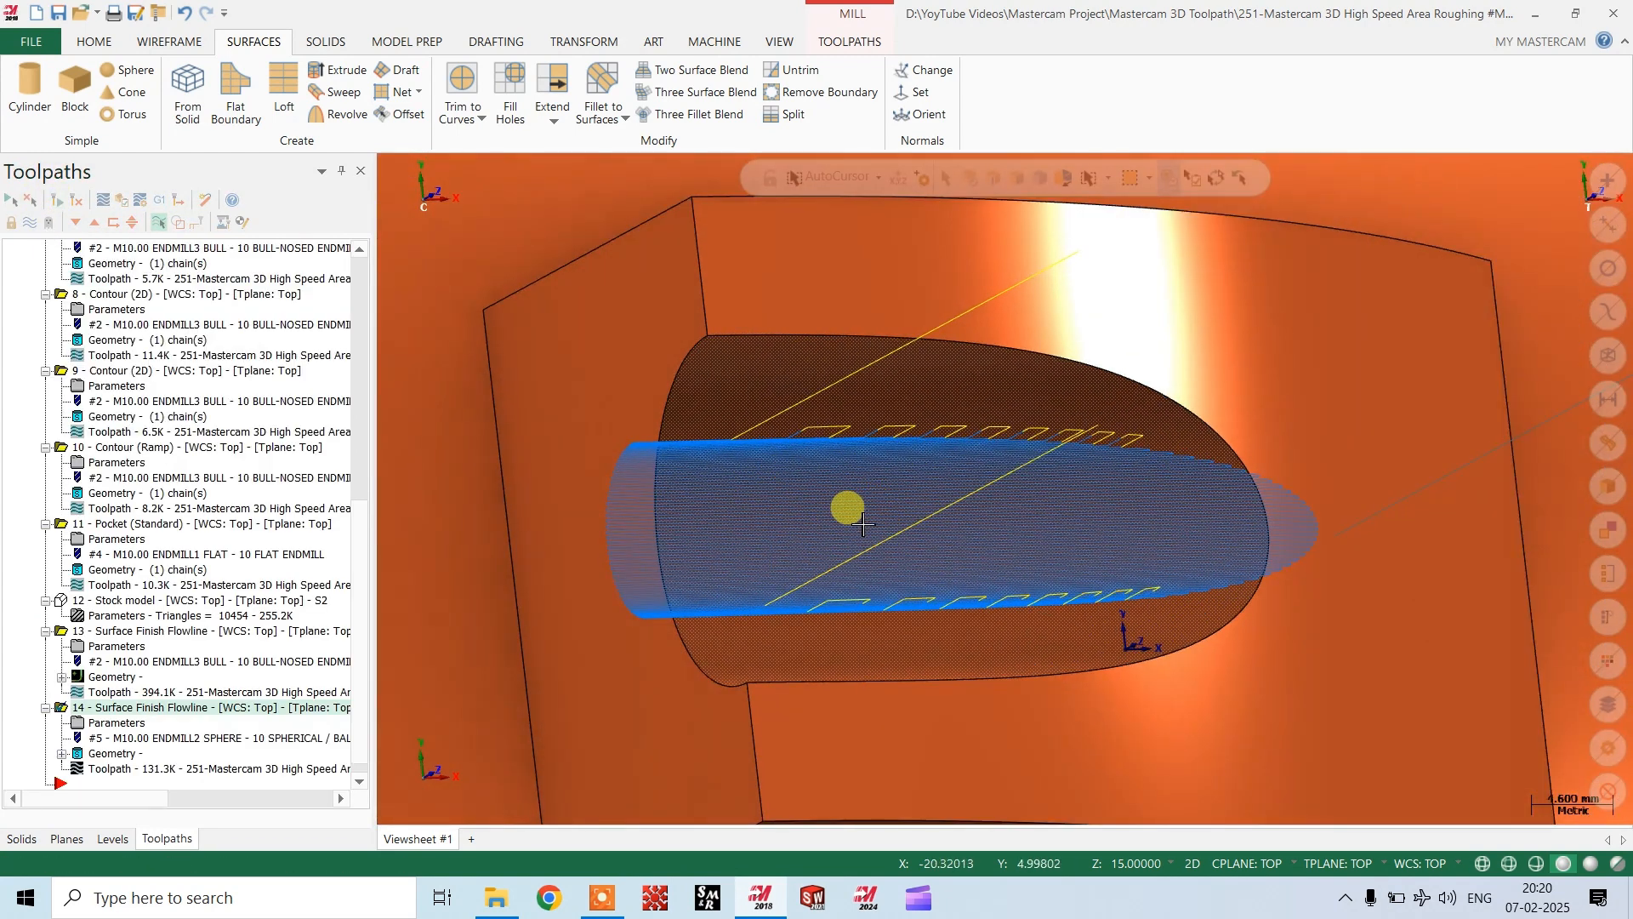
pyautogui.moveTo(804, 460)
pyautogui.mouseDown(button='middle')
pyautogui.moveTo(855, 397)
pyautogui.moveTo(924, 462)
pyautogui.moveTo(1038, 469)
pyautogui.moveTo(1013, 448)
pyautogui.moveTo(864, 441)
pyautogui.moveTo(836, 638)
pyautogui.moveTo(718, 612)
pyautogui.moveTo(737, 620)
pyautogui.moveTo(828, 445)
pyautogui.mouseUp(button='middle')
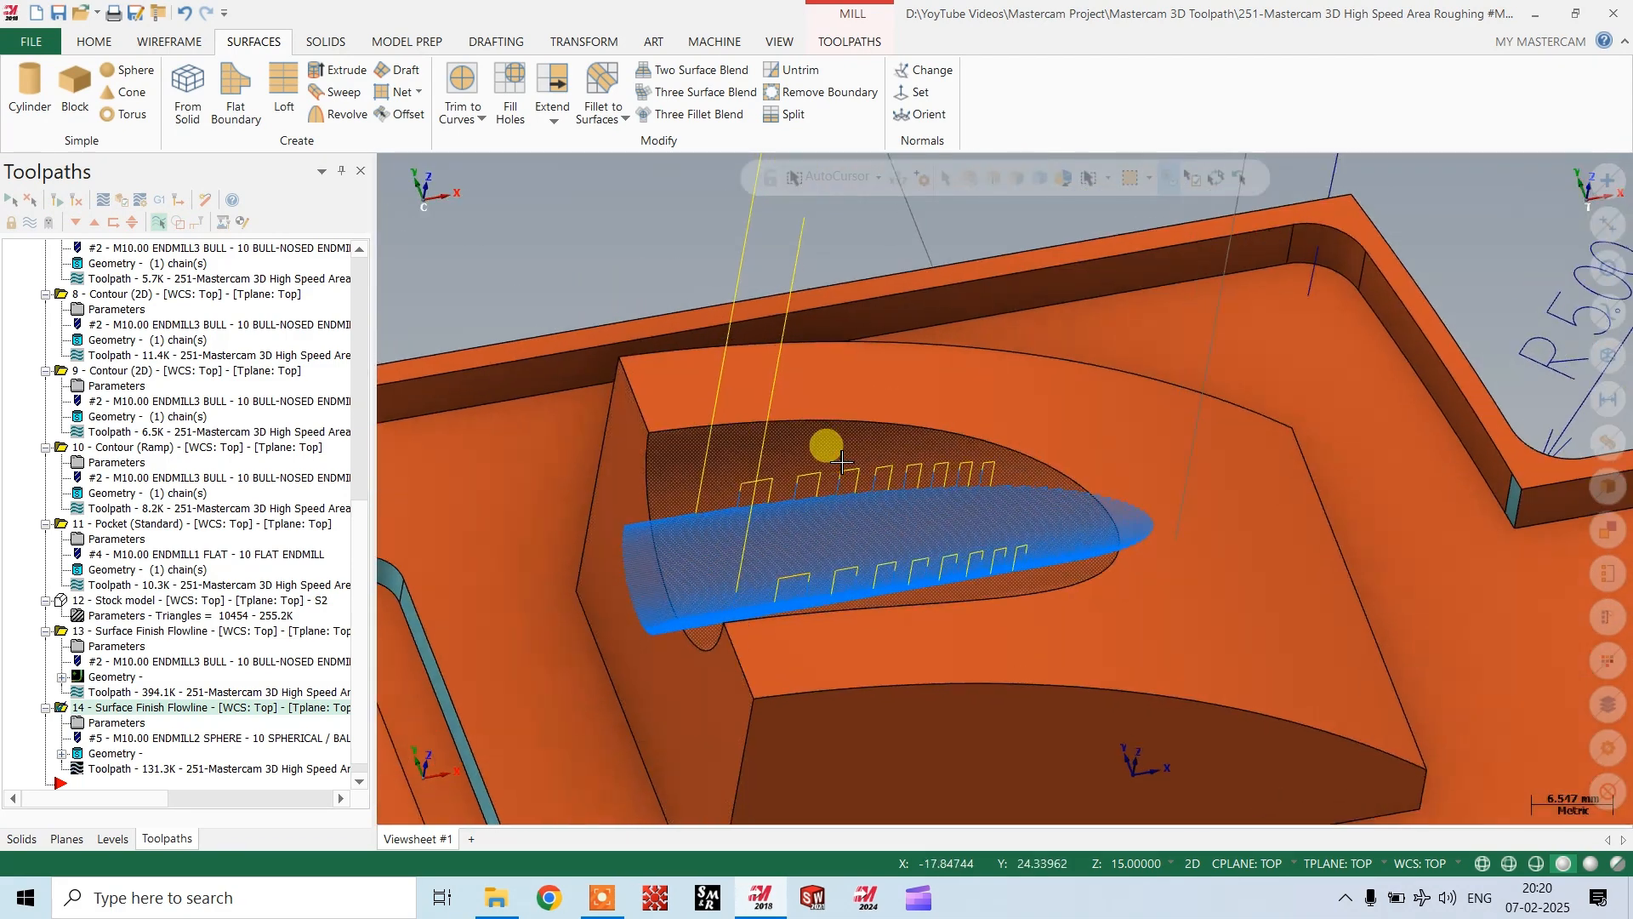
# Define the recess flowline's gap size as a distance of 2.5, then regenerate and inspect the toolpath.
pyautogui.click(107, 722)
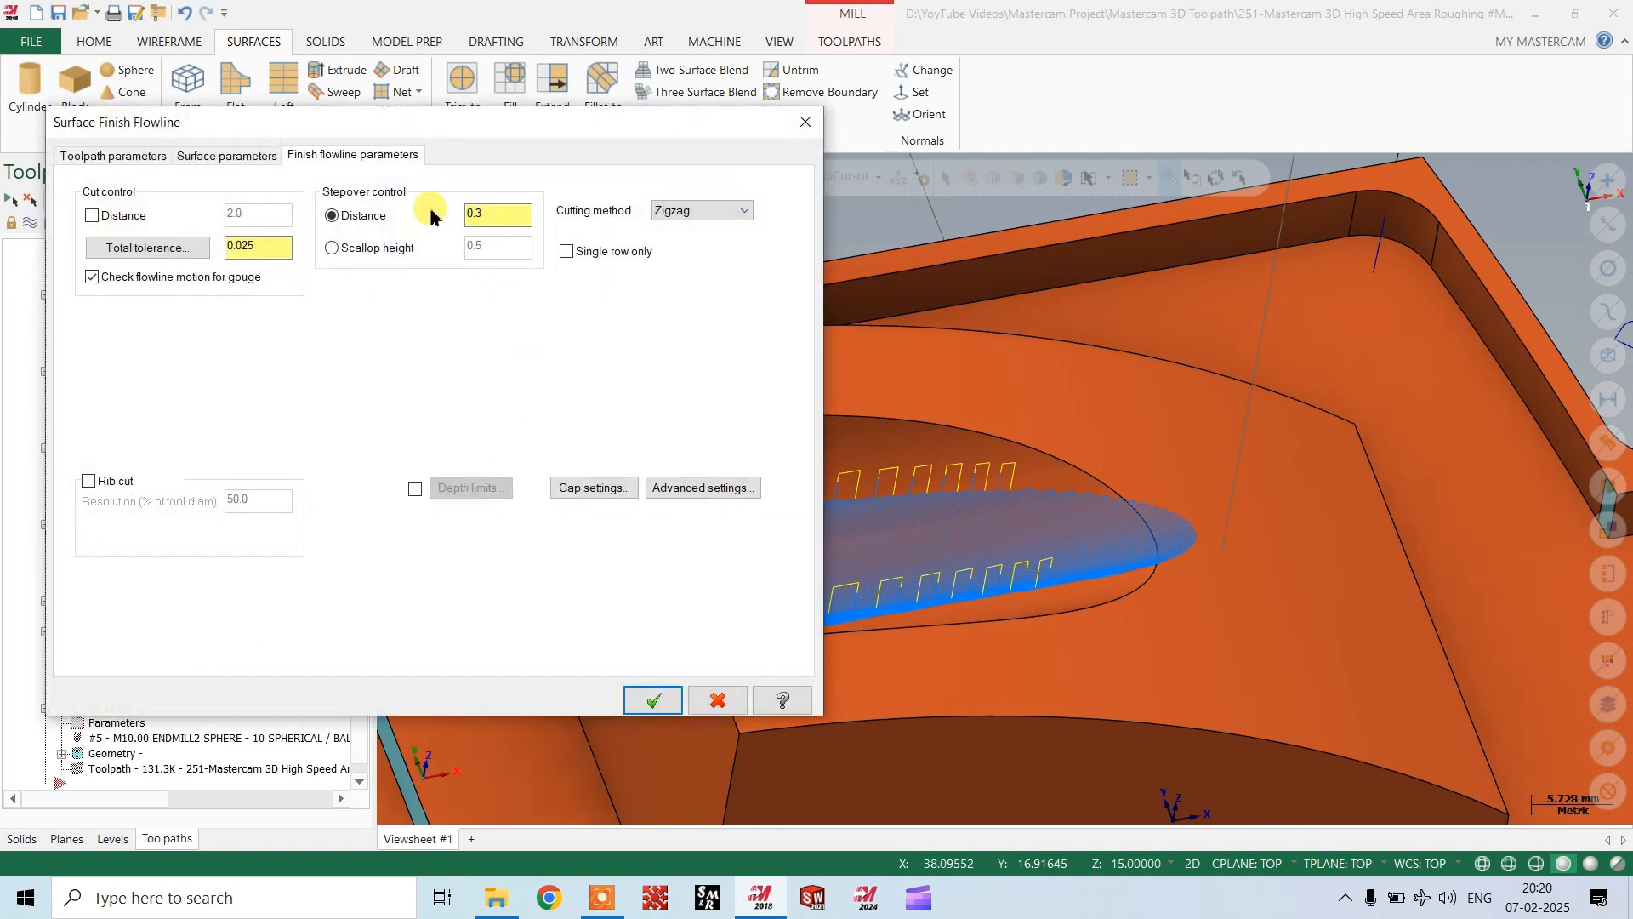
pyautogui.click(587, 487)
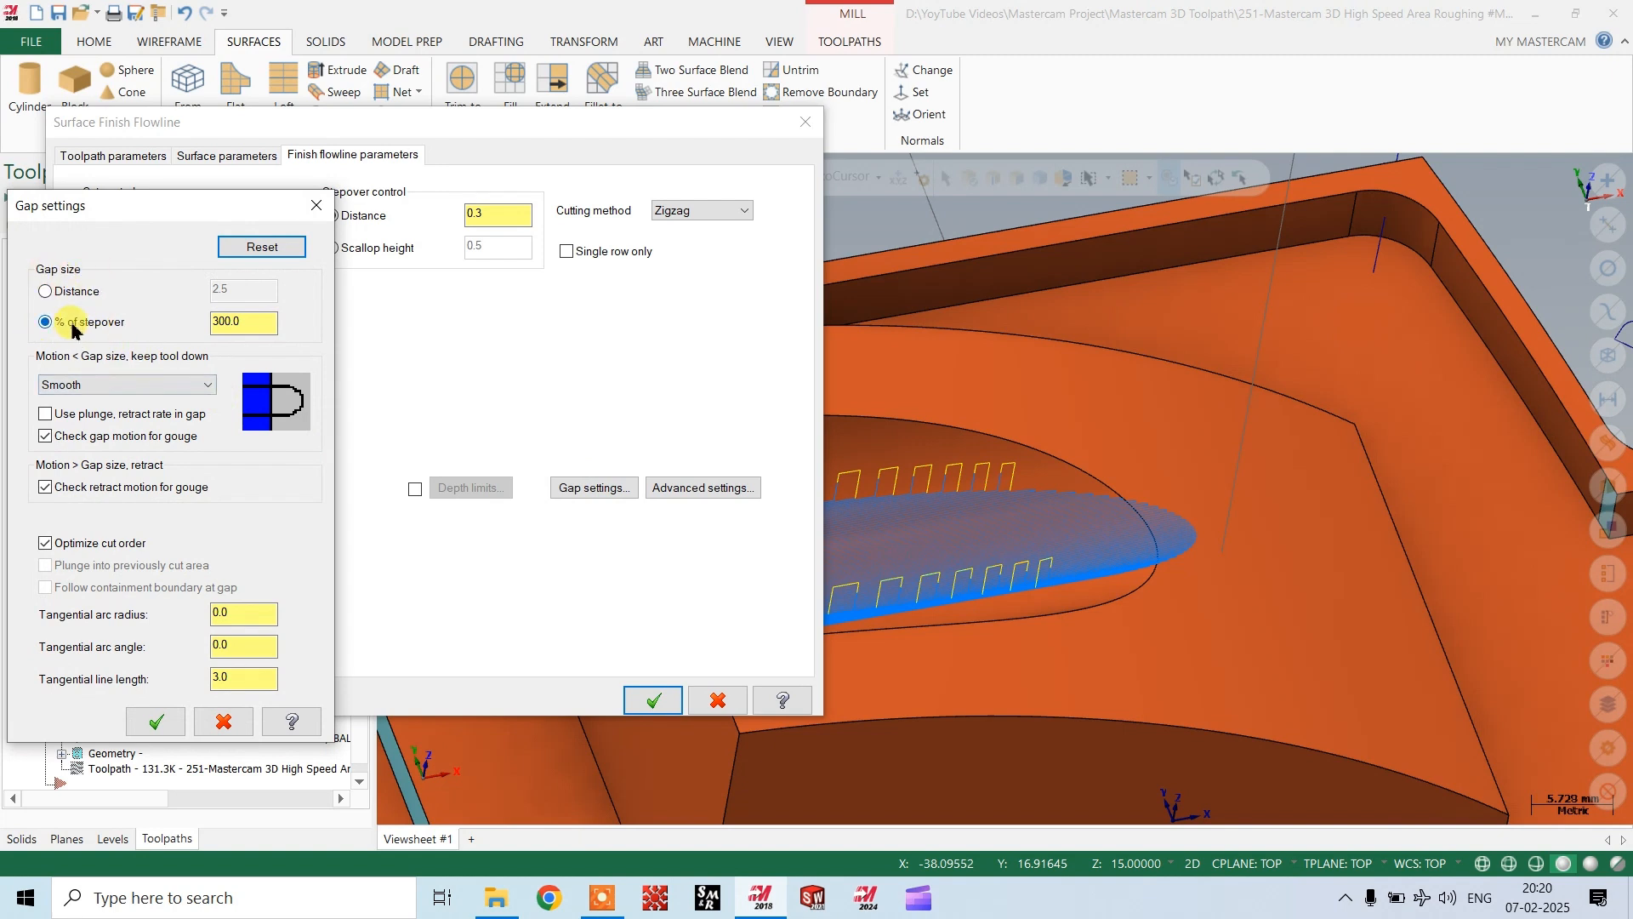
pyautogui.click(44, 293)
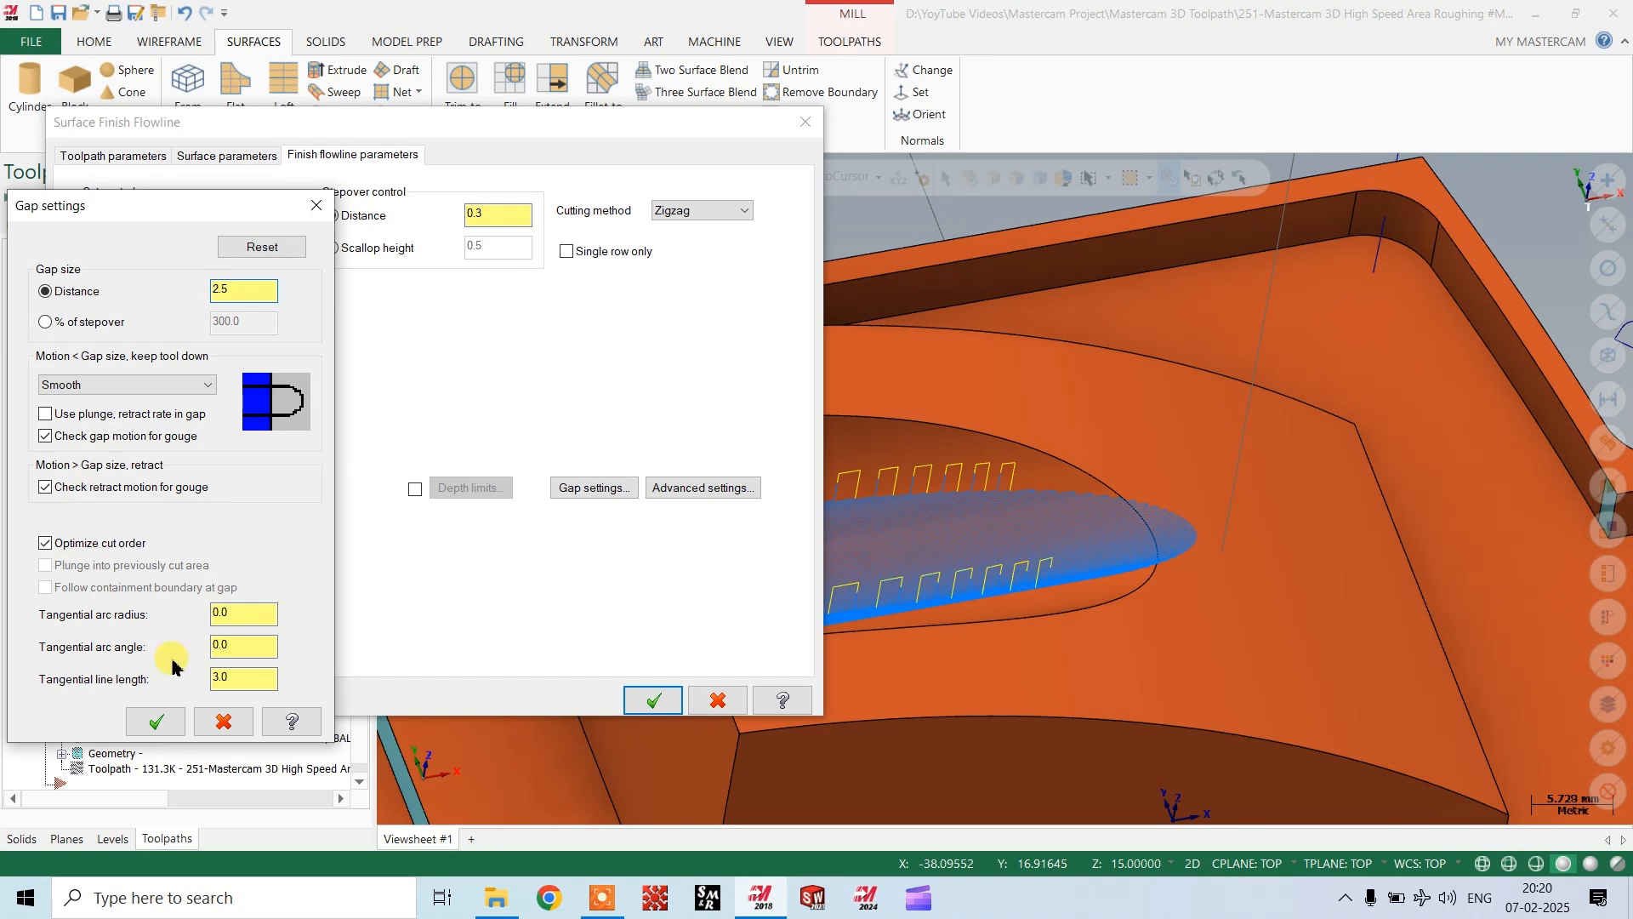
pyautogui.click(155, 724)
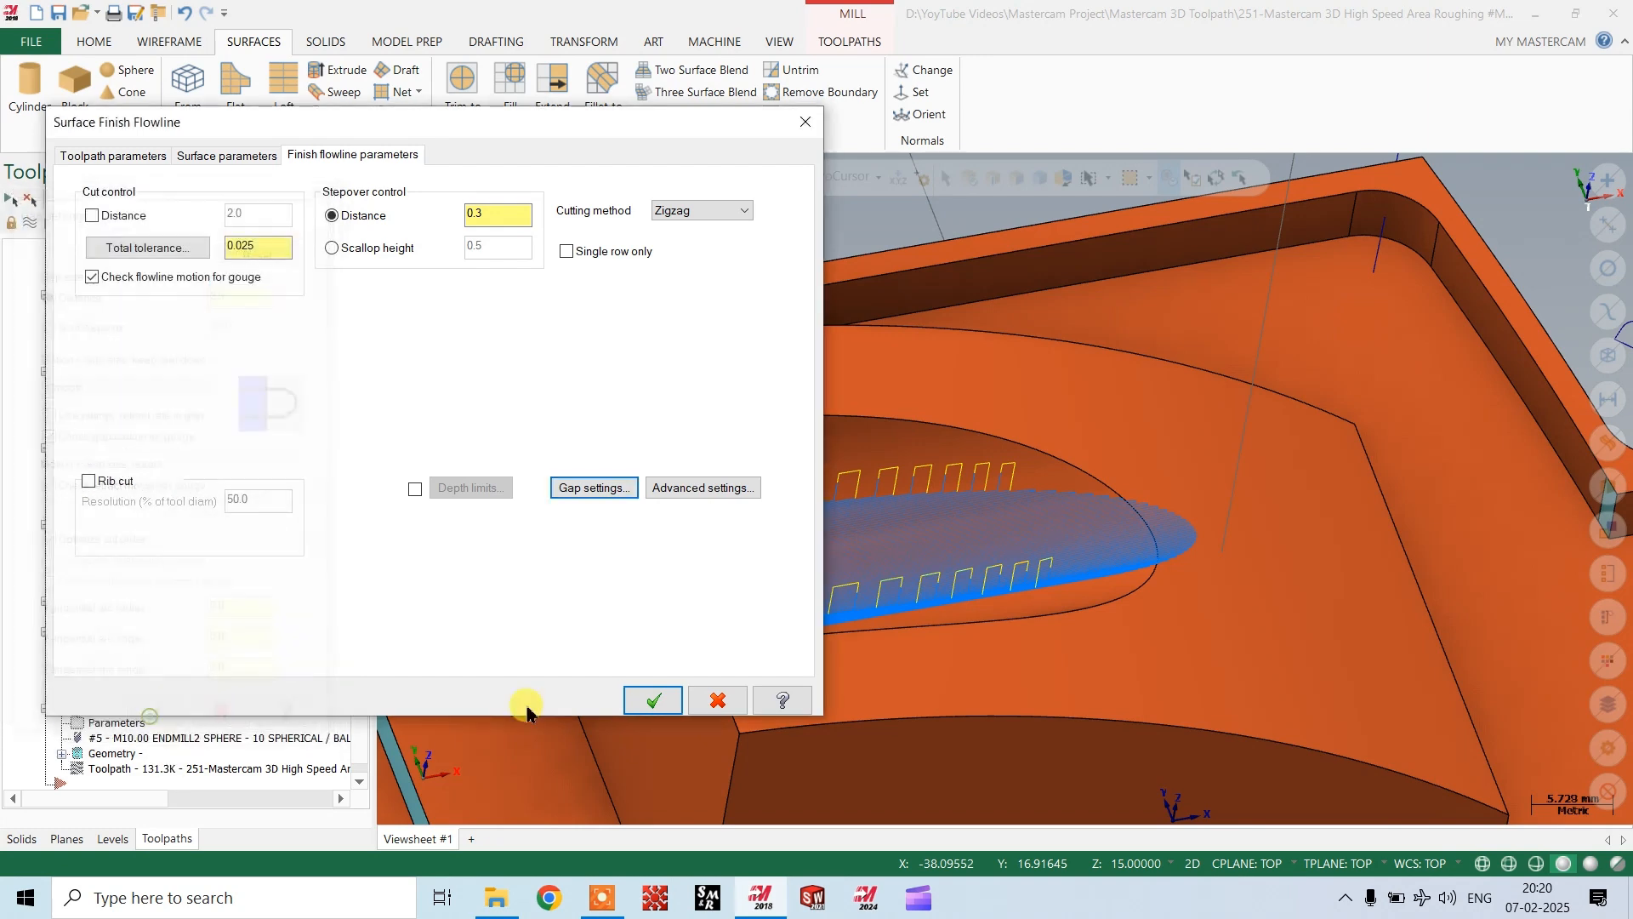
pyautogui.click(644, 703)
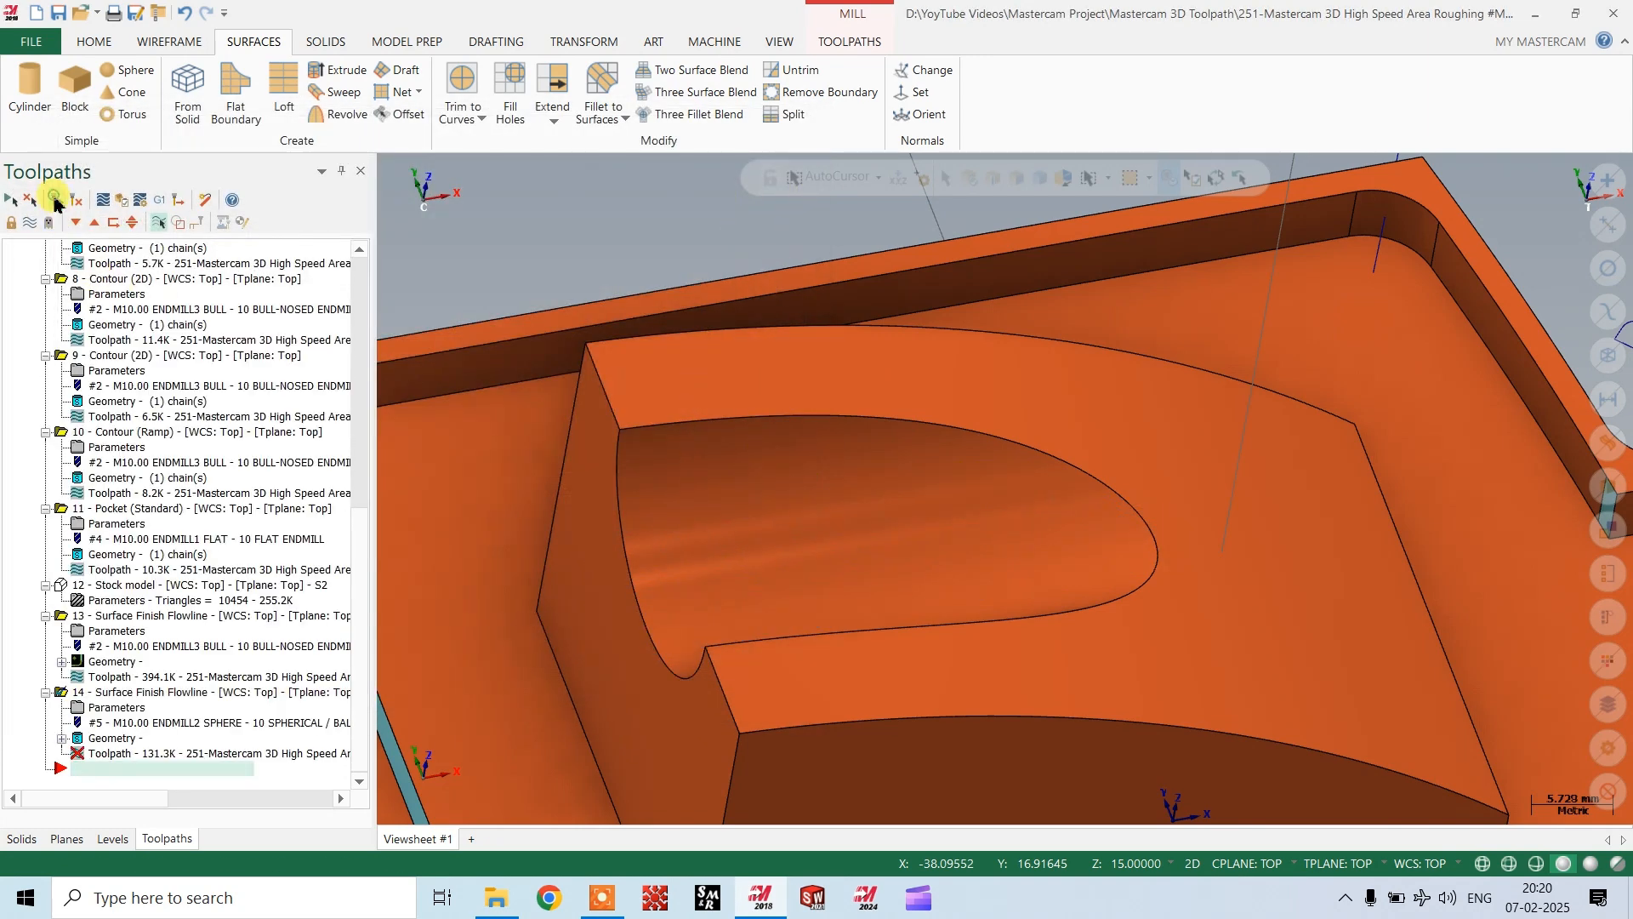
pyautogui.moveTo(925, 502); pyautogui.dragTo(822, 630, button='middle')
pyautogui.scroll(-5, 822, 628)
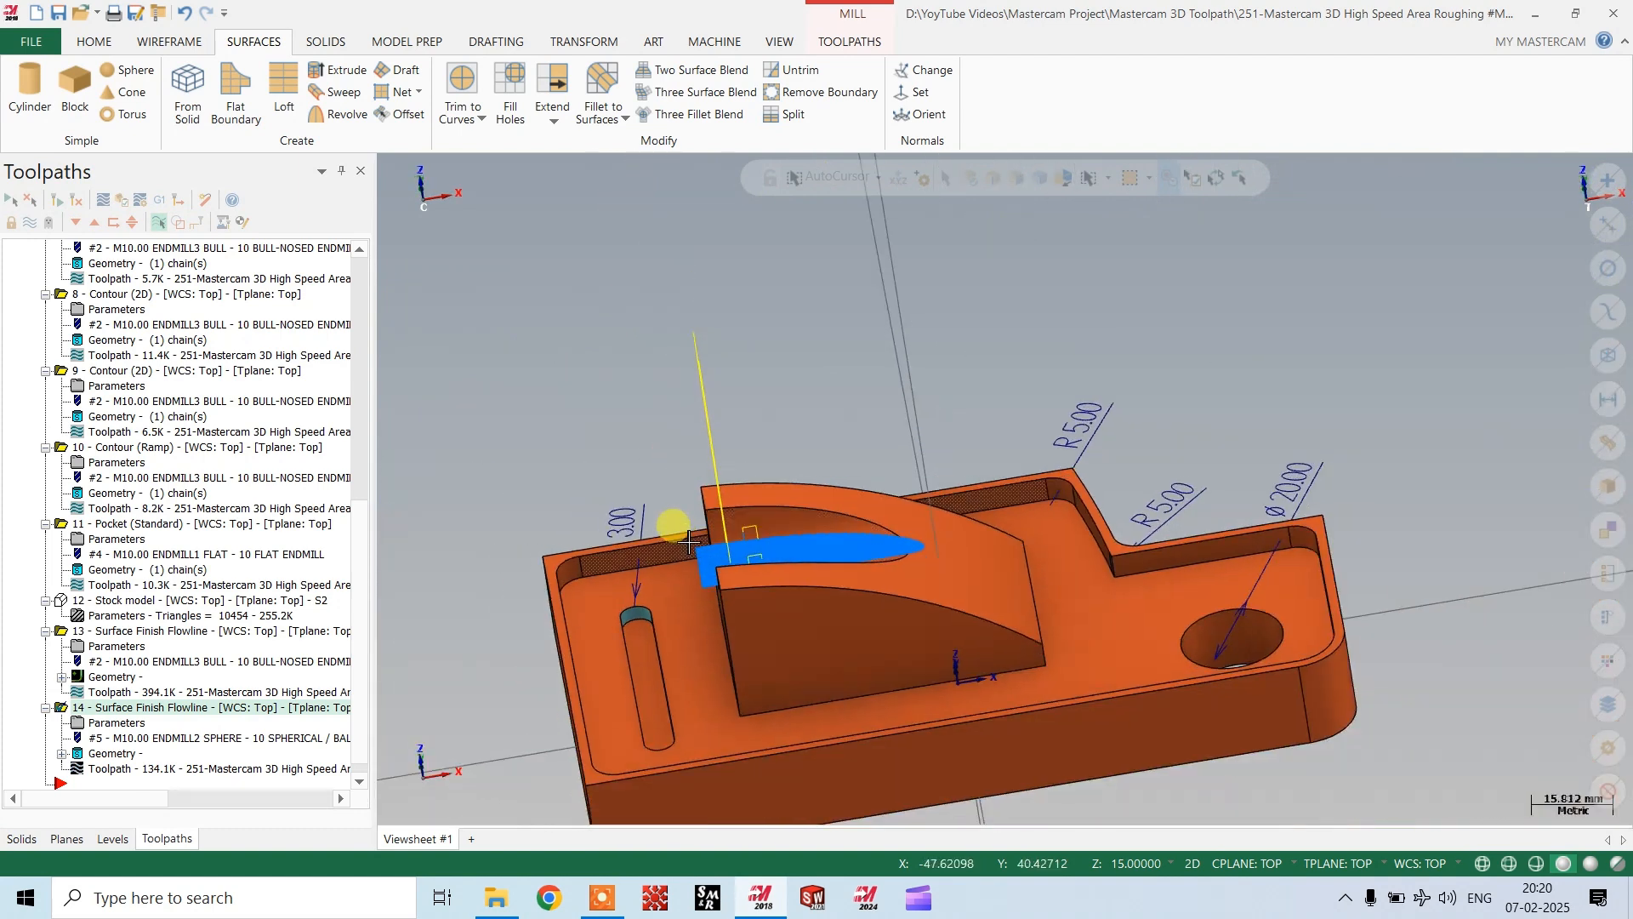
pyautogui.moveTo(762, 545); pyautogui.dragTo(874, 583, button='middle')
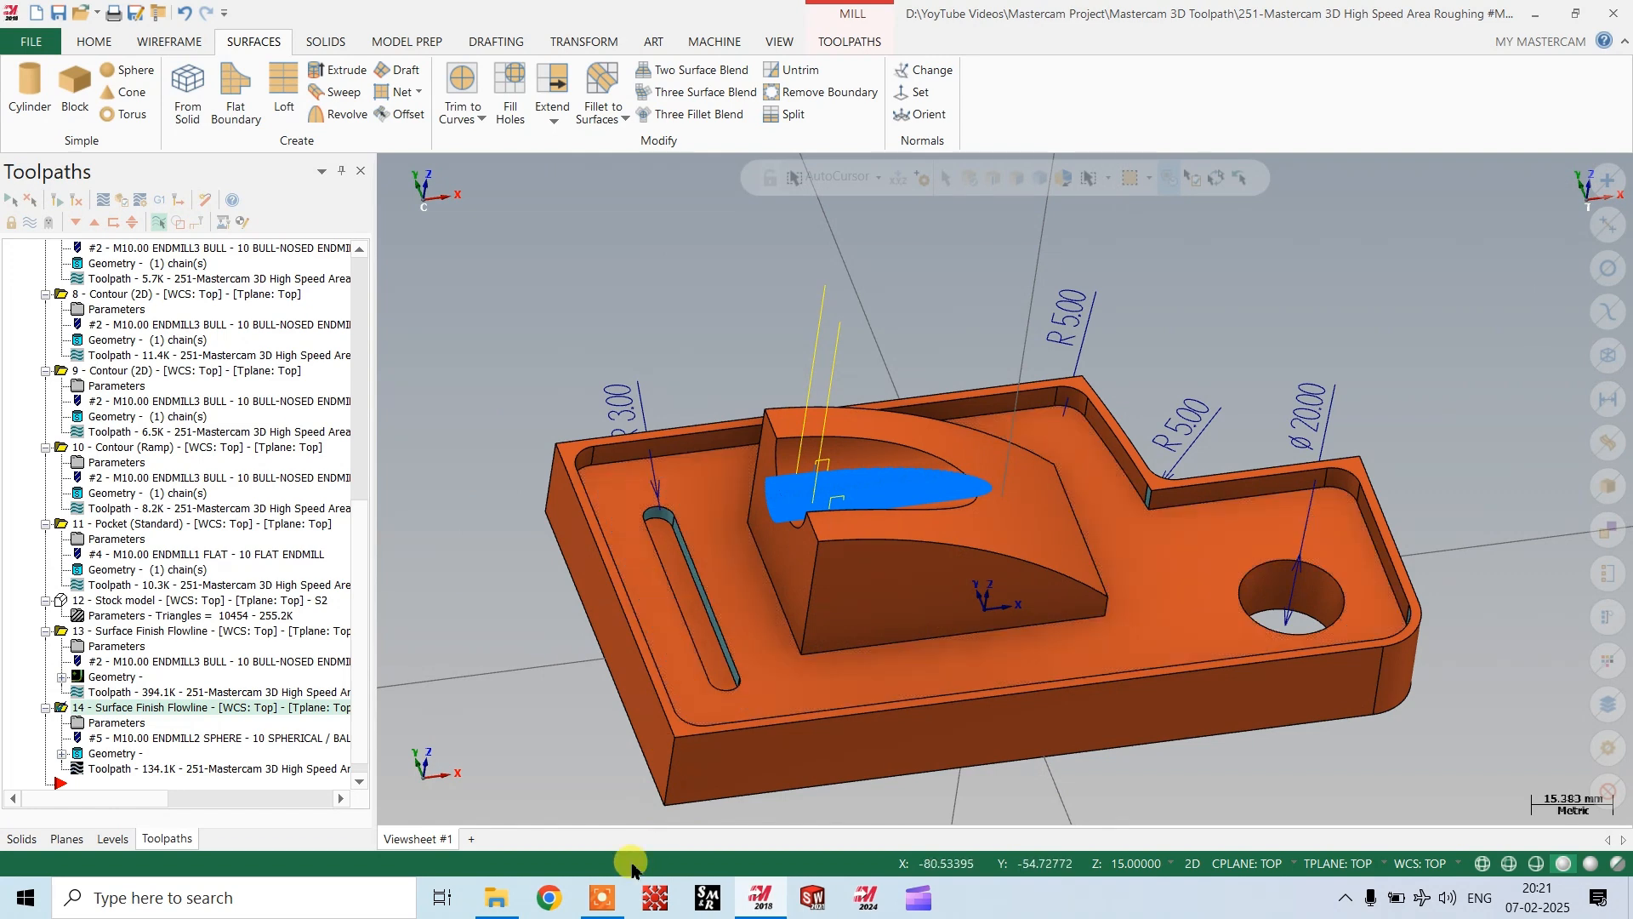
pyautogui.click(601, 902)
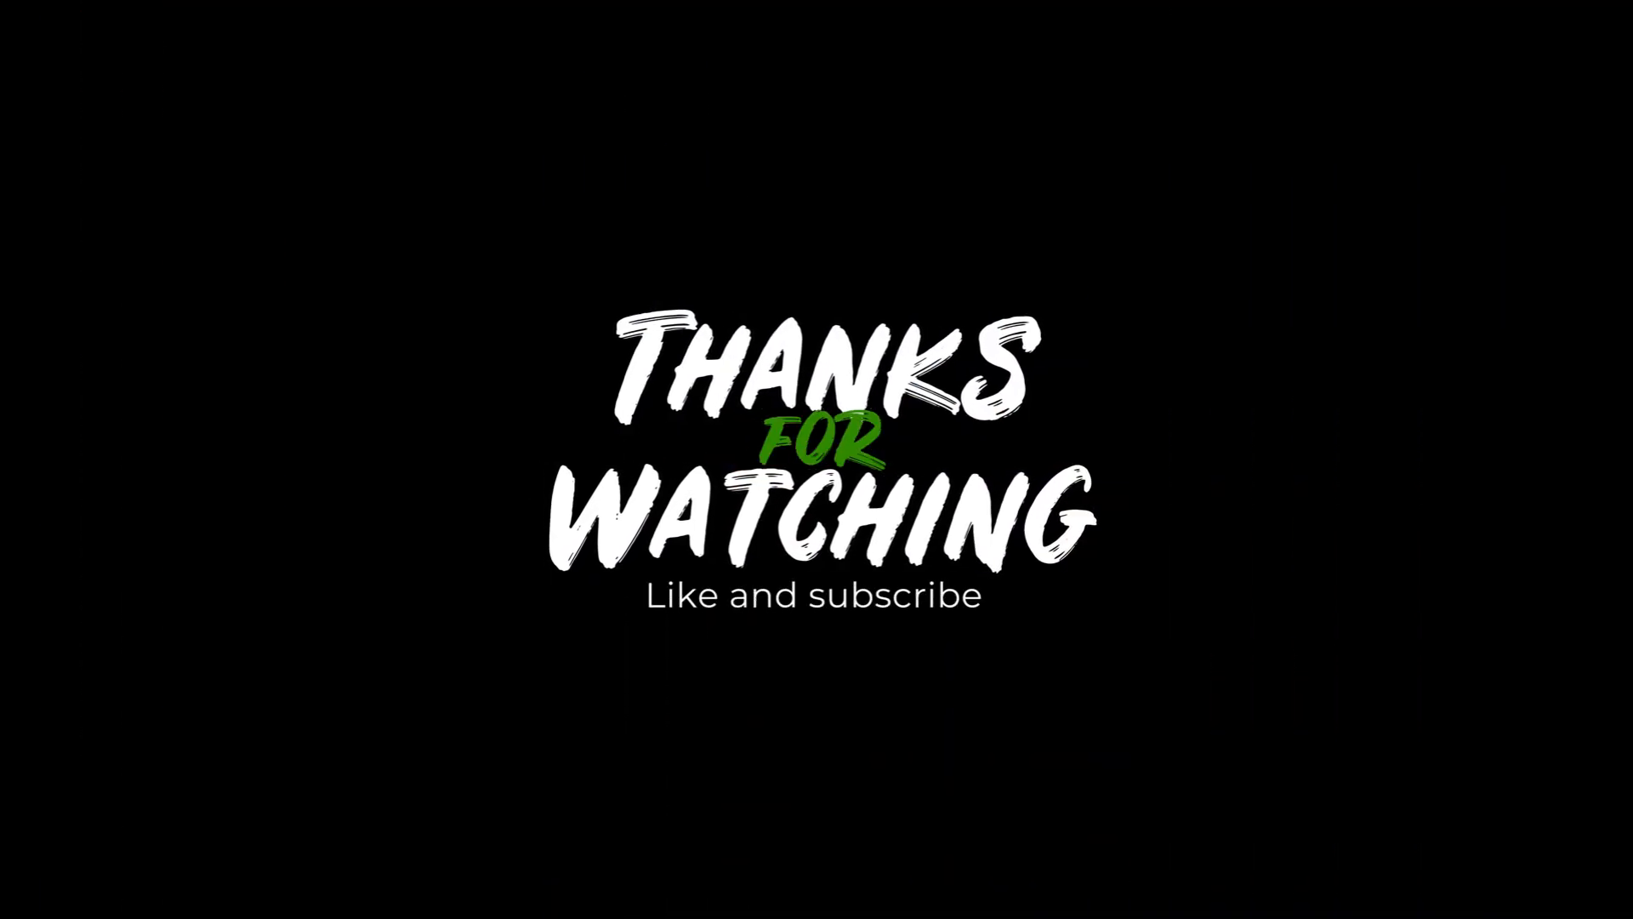